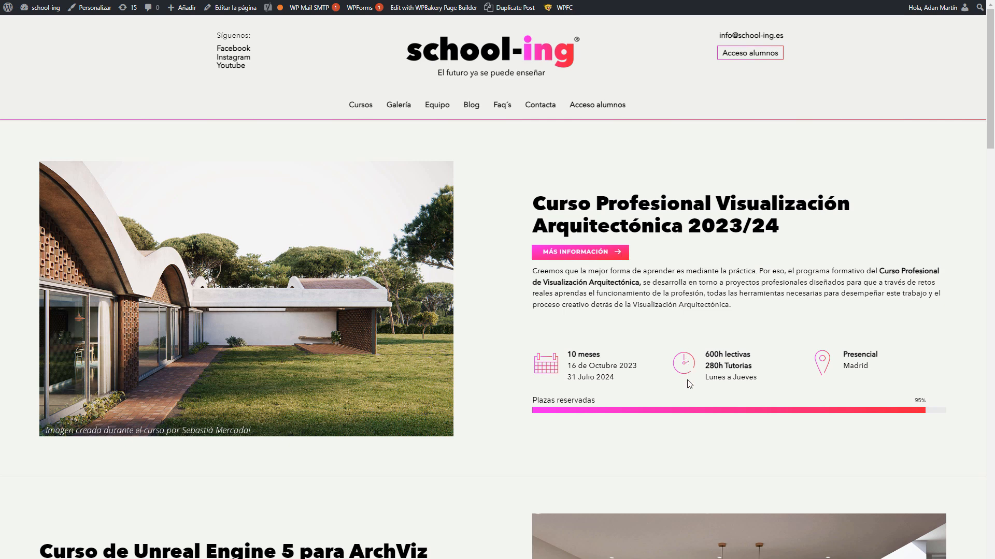
Review the Curso Profesional Visualización Arquitectónica 2023/24 page, from the course overview through the content of Módulo 05.
key(F5)
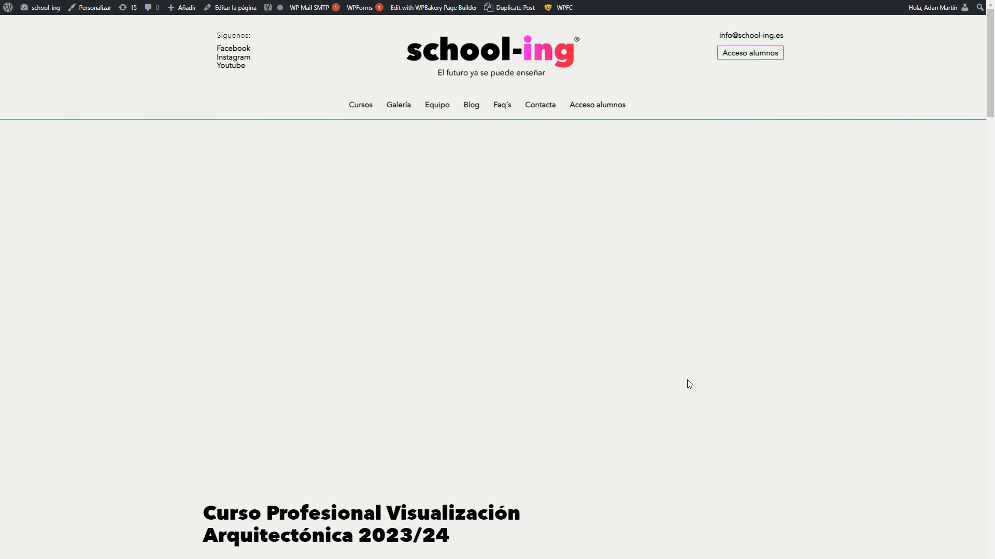
scroll(641, 381, down, 8)
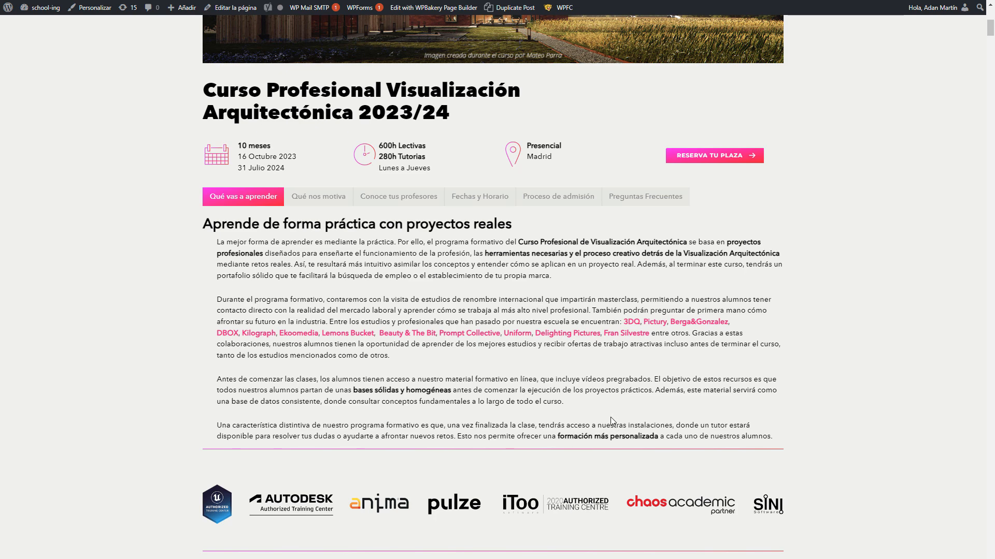
scroll(610, 420, down, 4)
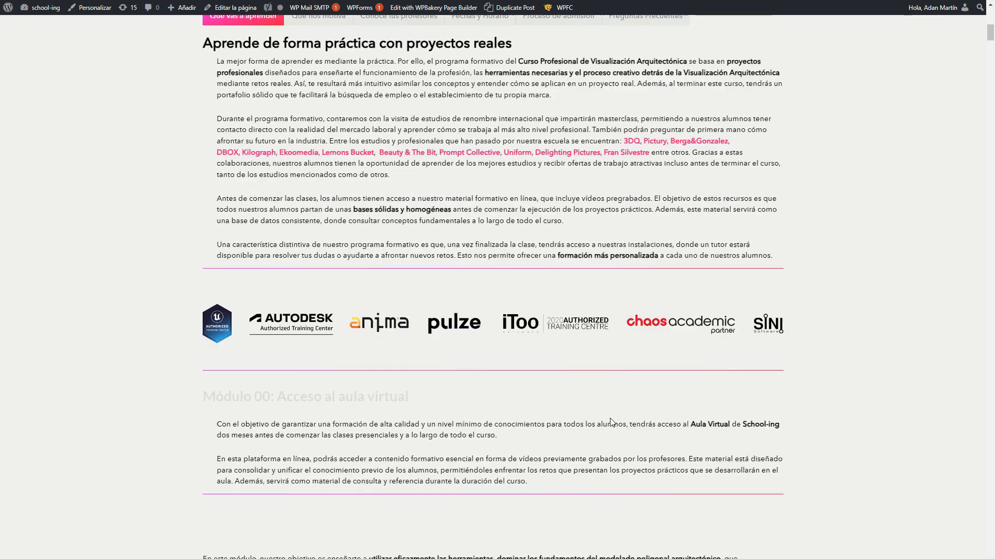
scroll(609, 420, up, 8)
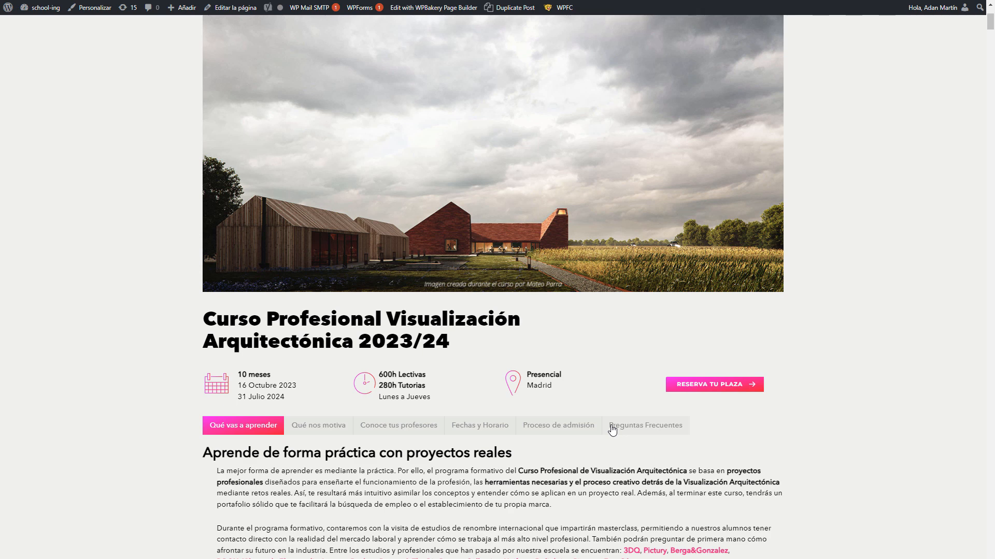
scroll(360, 494, down, 2)
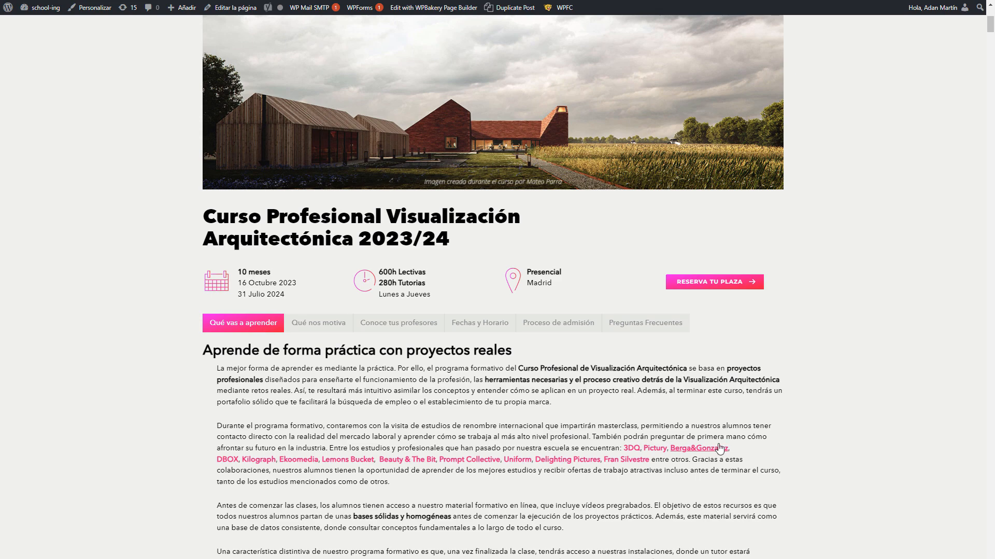
scroll(713, 451, down, 15)
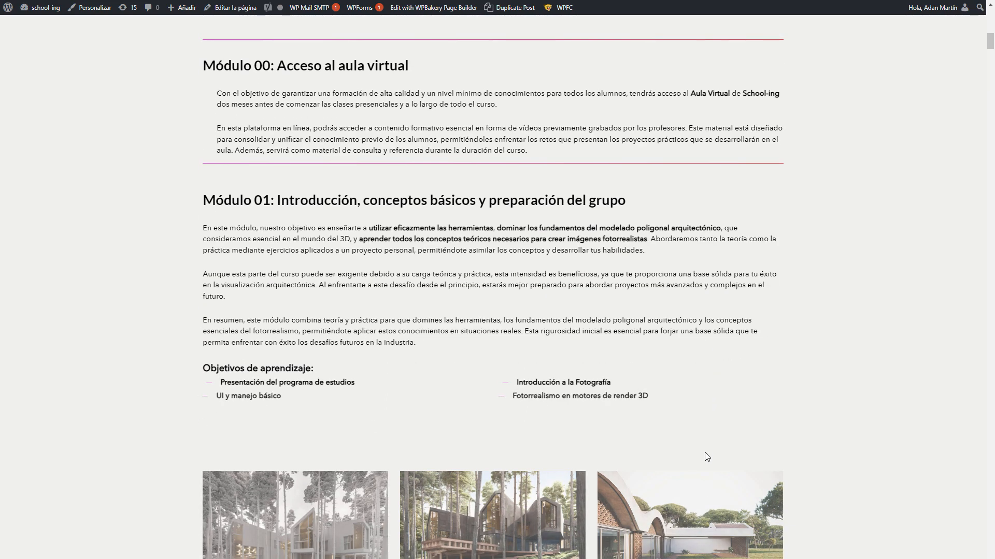
scroll(704, 455, down, 3)
scroll(701, 455, down, 5)
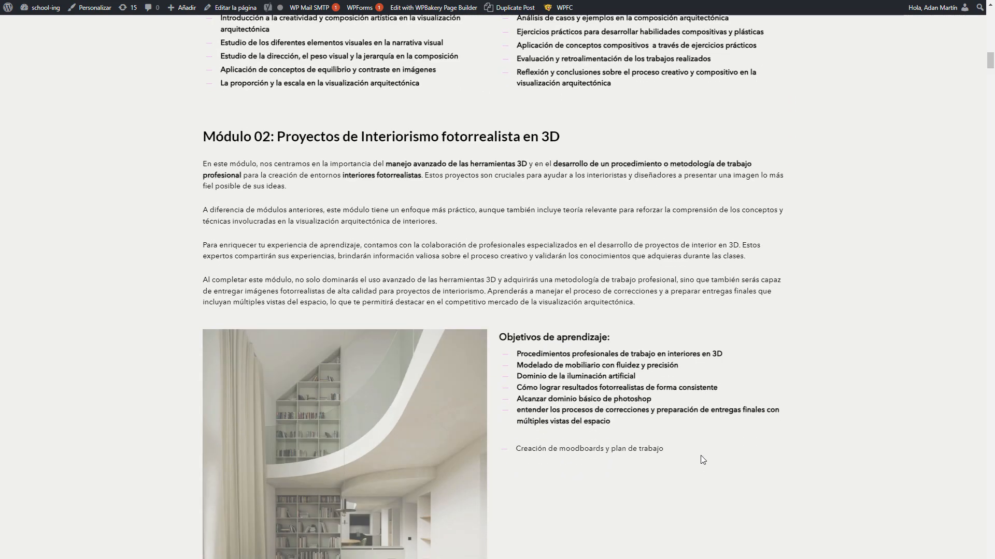
scroll(701, 455, down, 5)
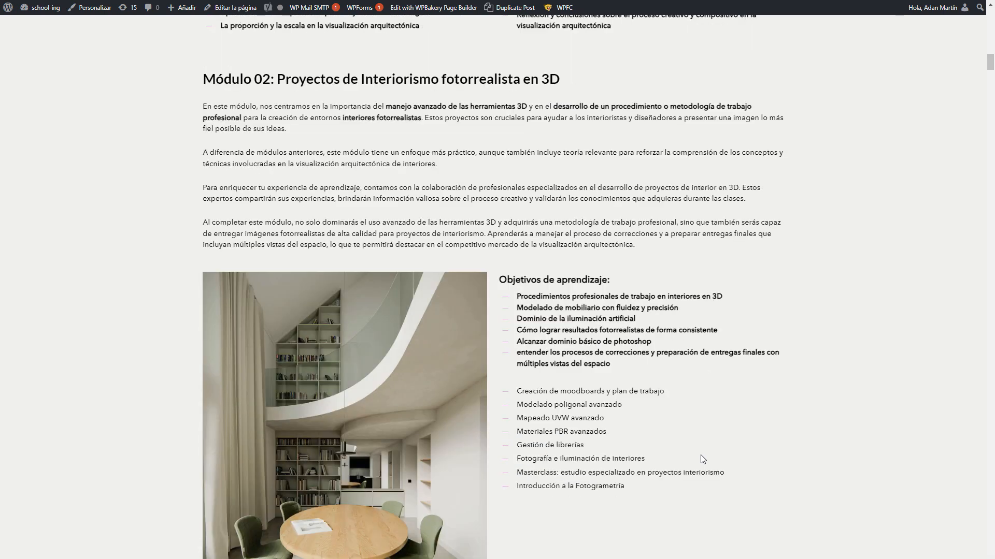
scroll(701, 455, down, 5)
scroll(700, 455, down, 5)
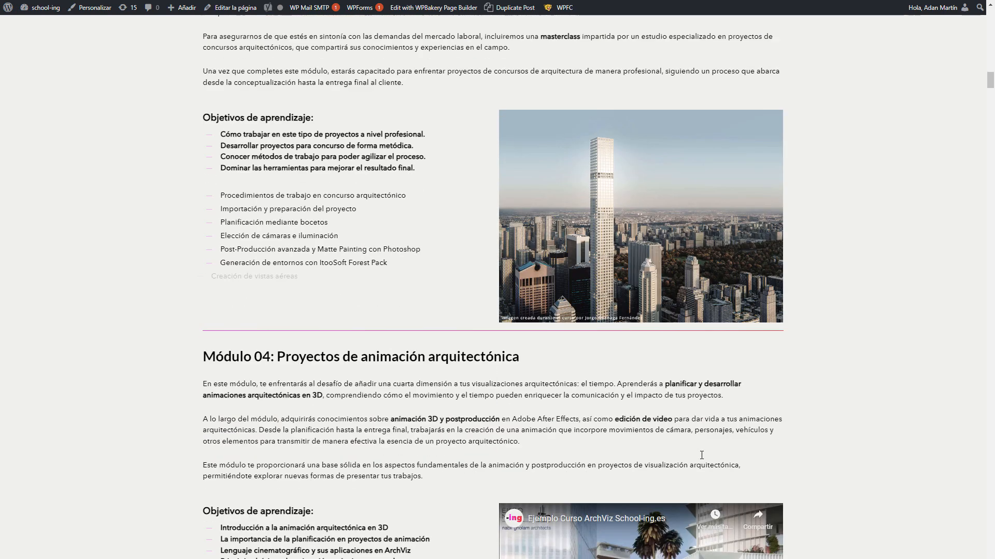
scroll(703, 459, down, 3)
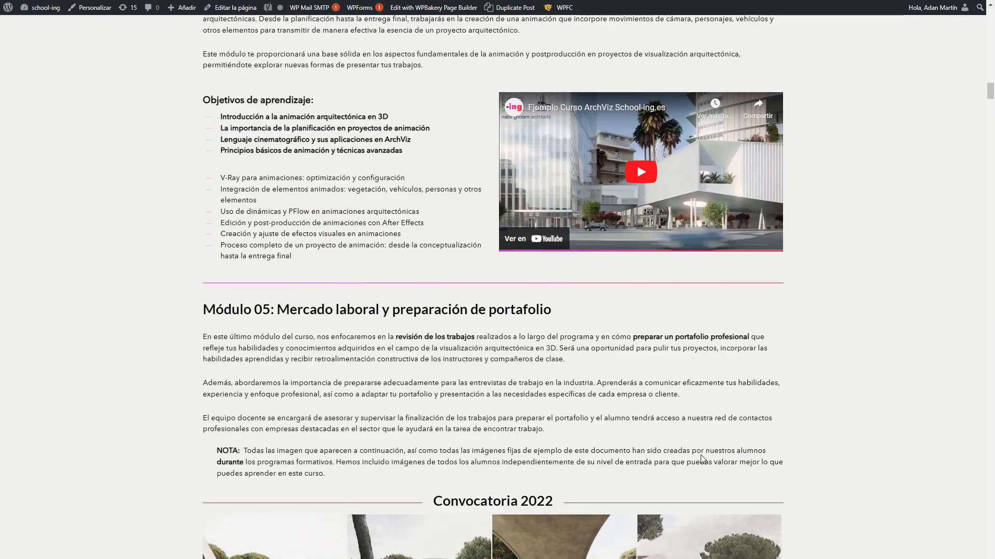
scroll(703, 458, up, 5)
scroll(703, 453, up, 20)
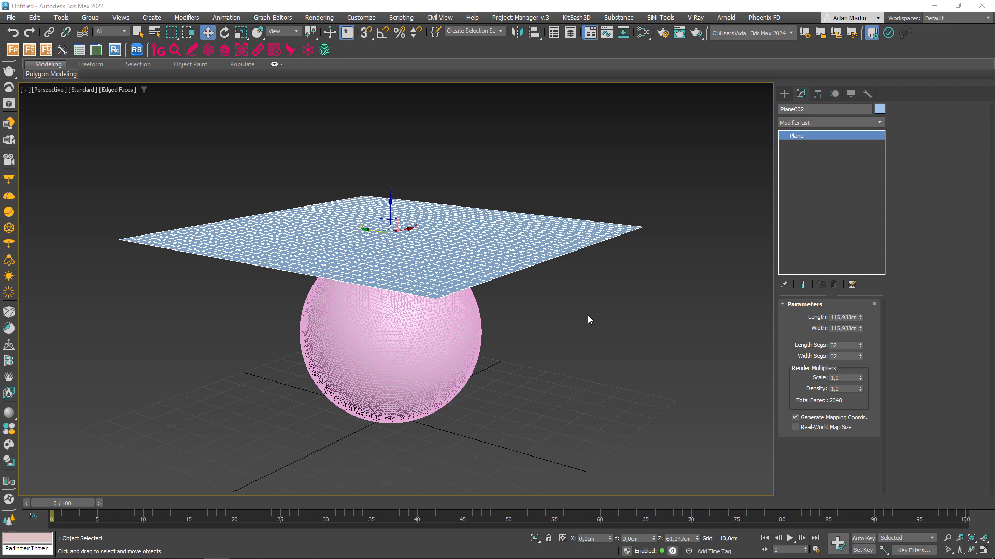
Apply the Cloth modifier to the subdivided plane above the sphere.
alt+middle_drag(589, 312, 711, 280)
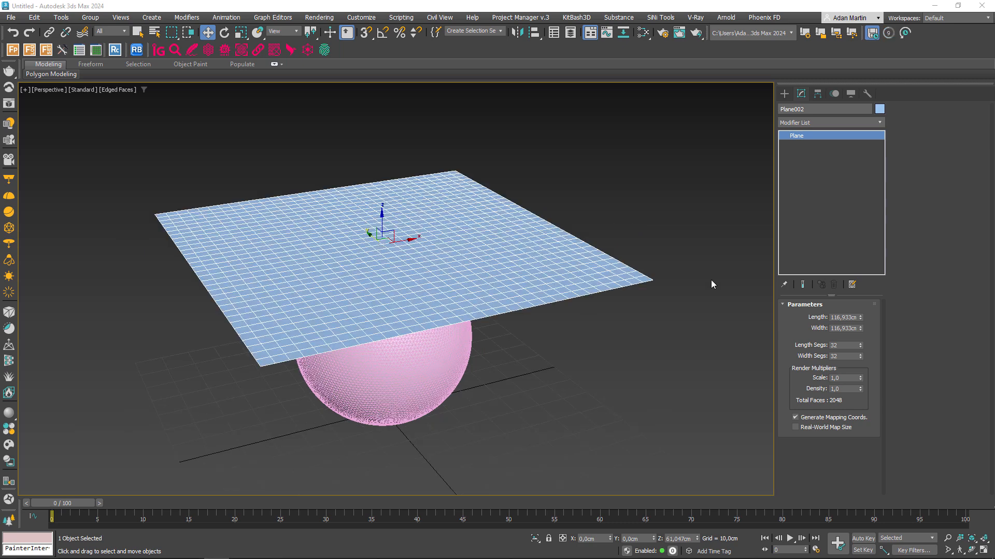
click(791, 123)
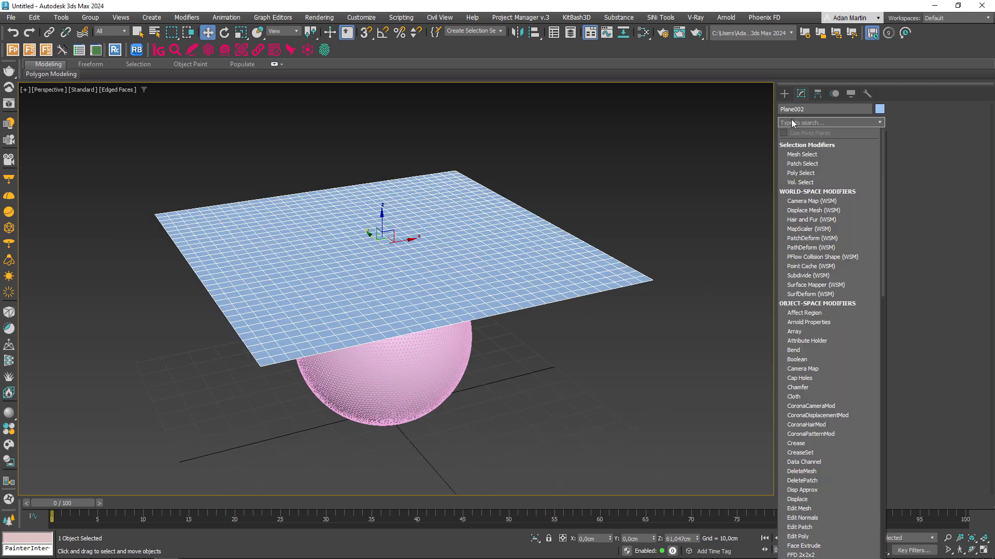
text(cloth)
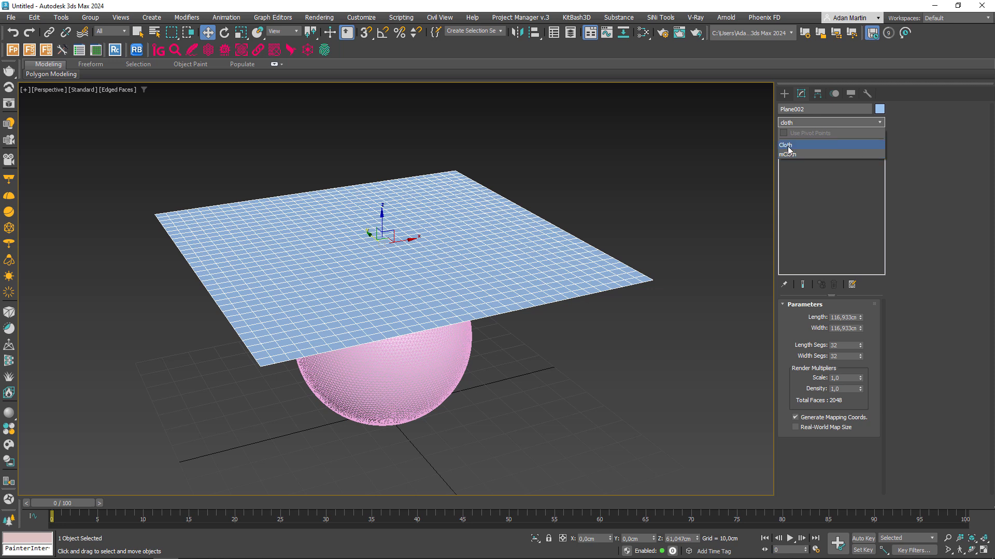
click(787, 146)
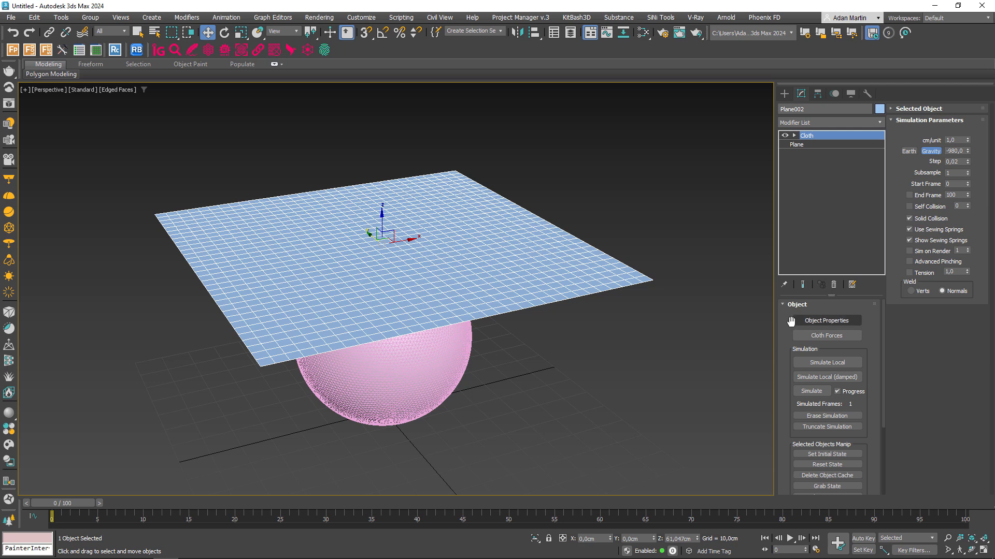
Define the plane as a Cloth object in the Cloth modifier's object properties.
click(831, 321)
drag(480, 98, 606, 101)
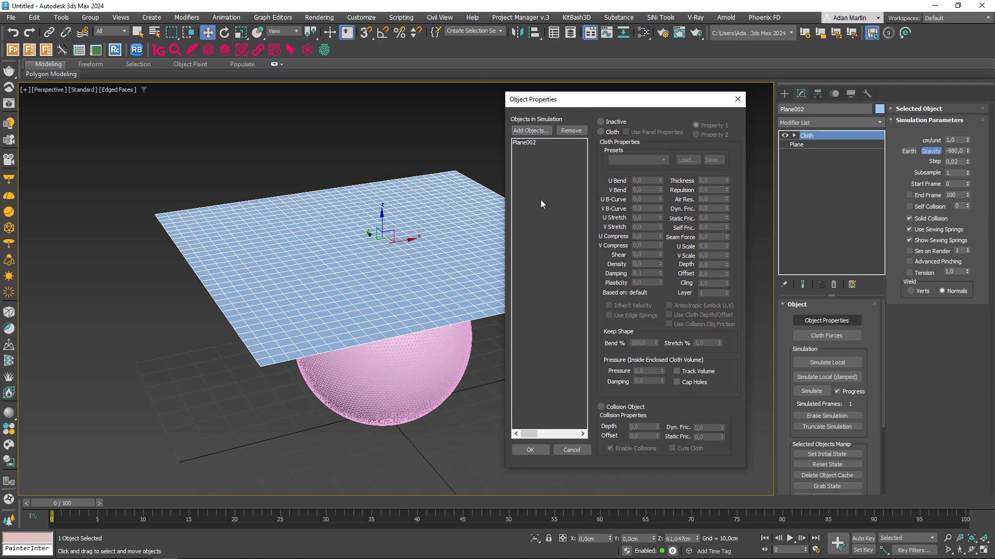
click(529, 143)
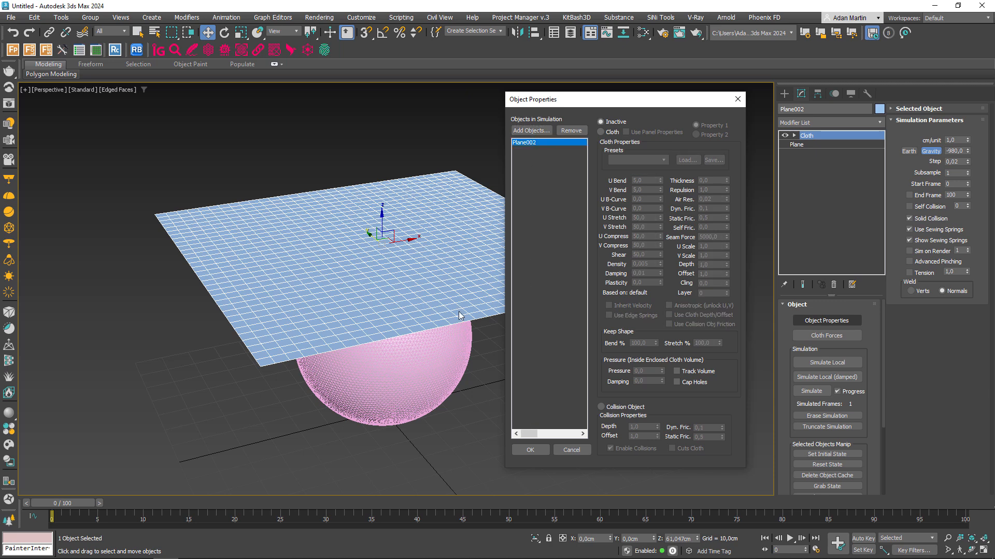
click(607, 133)
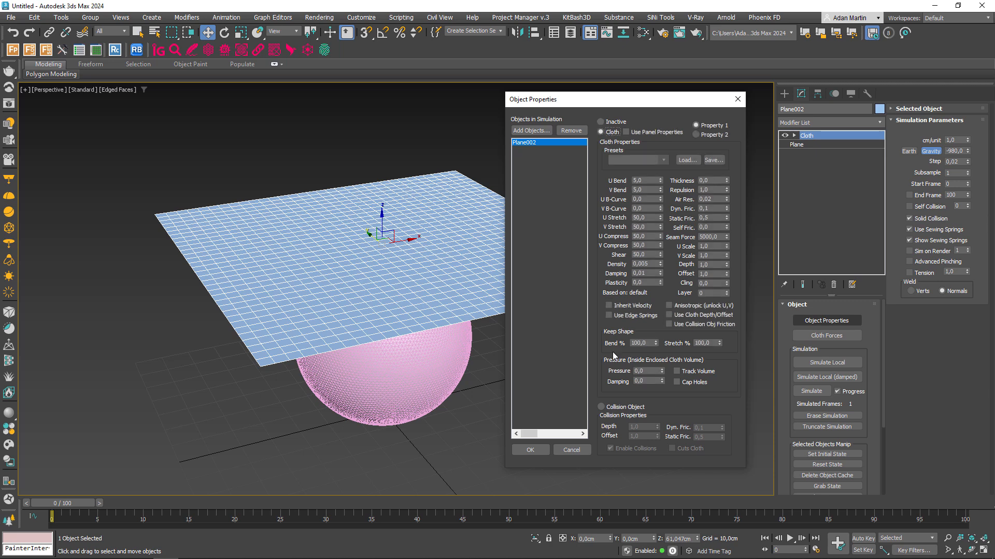
click(601, 408)
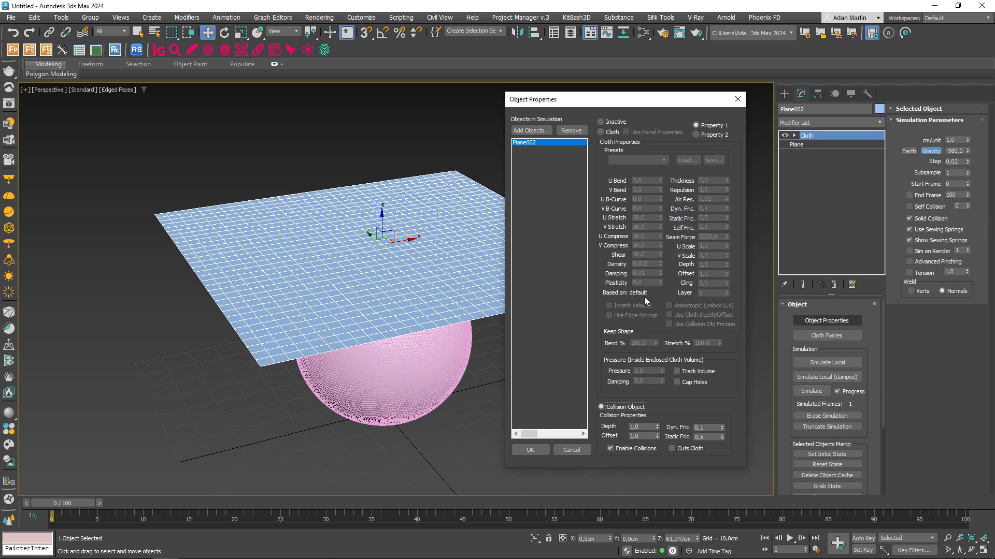
click(602, 132)
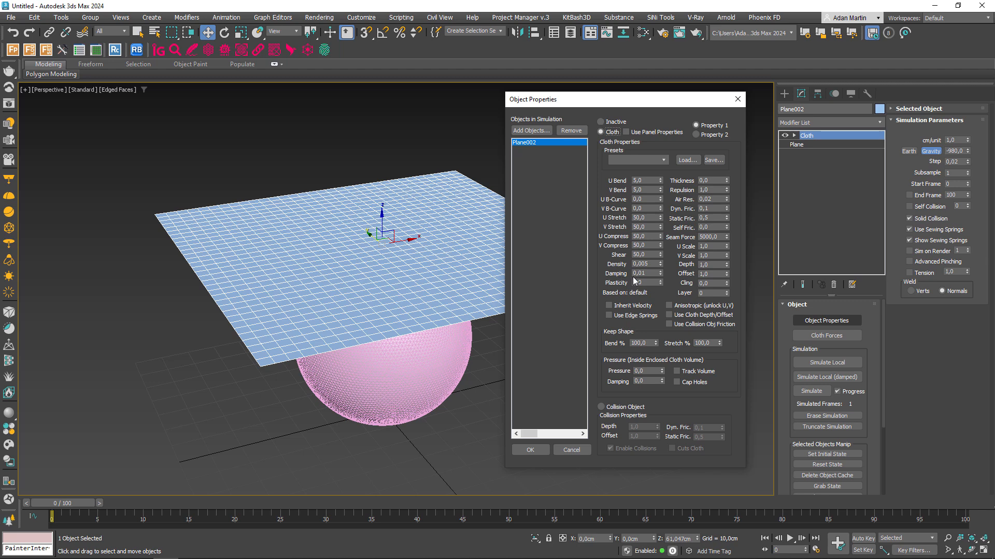
Try the Cotton preset on the plane's cloth properties, and settle on the Silk preset.
click(628, 160)
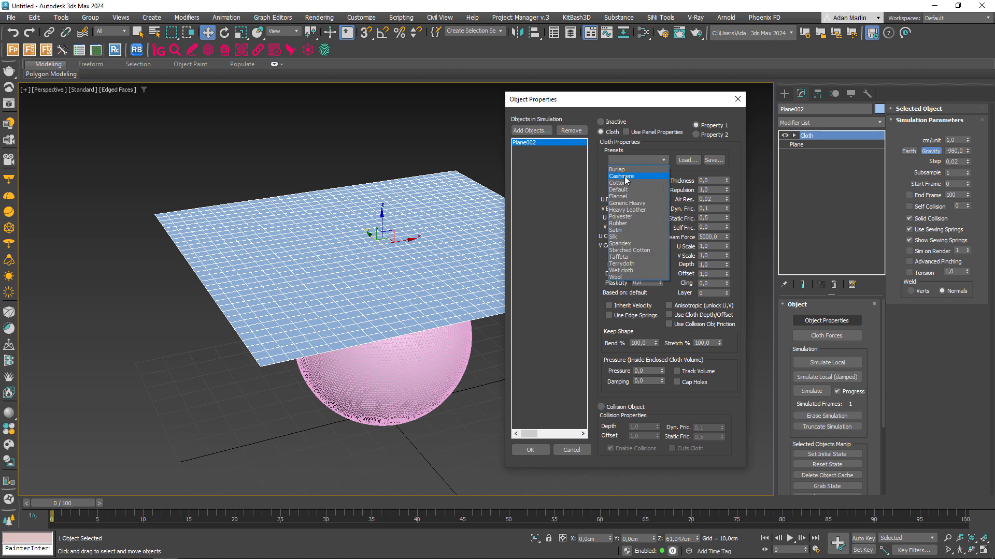
click(623, 184)
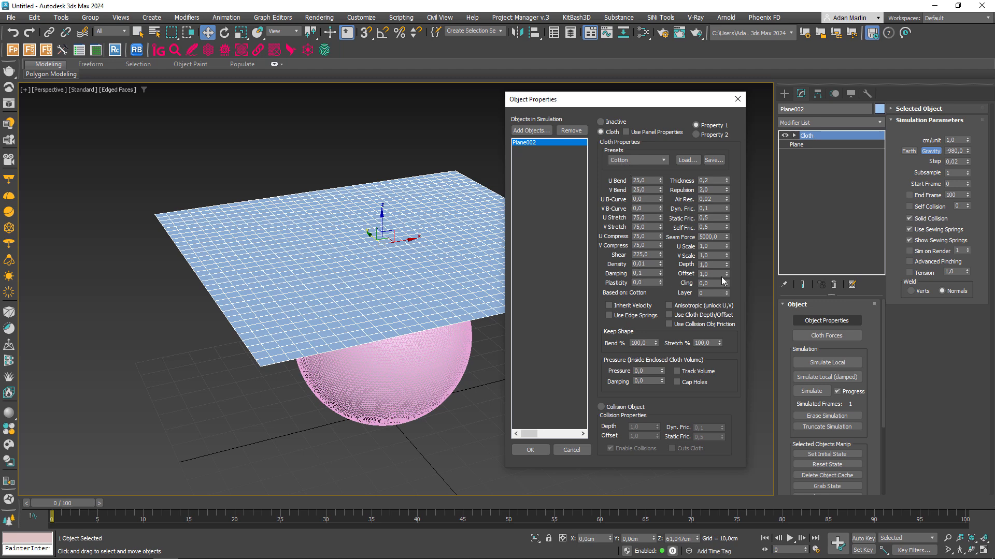
click(626, 160)
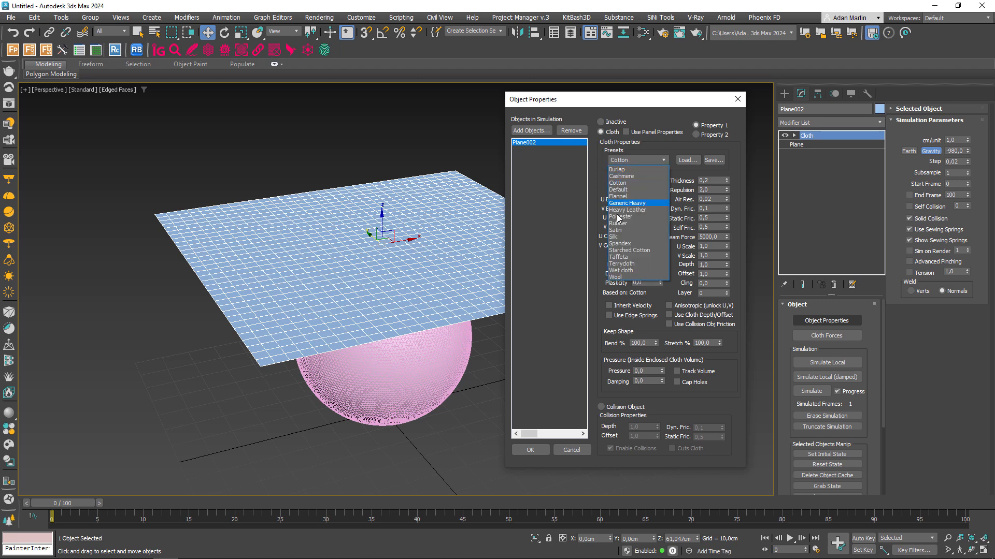
click(617, 237)
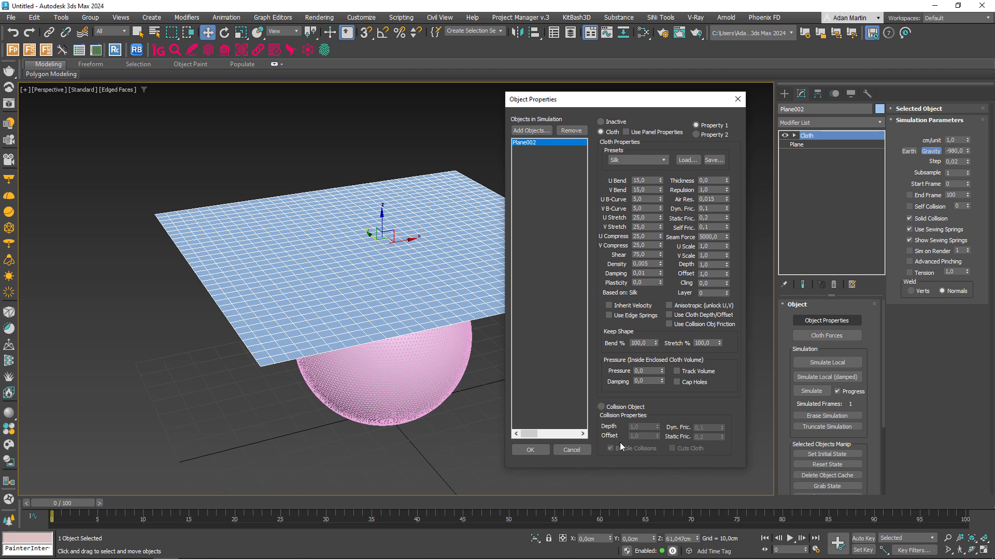
click(539, 451)
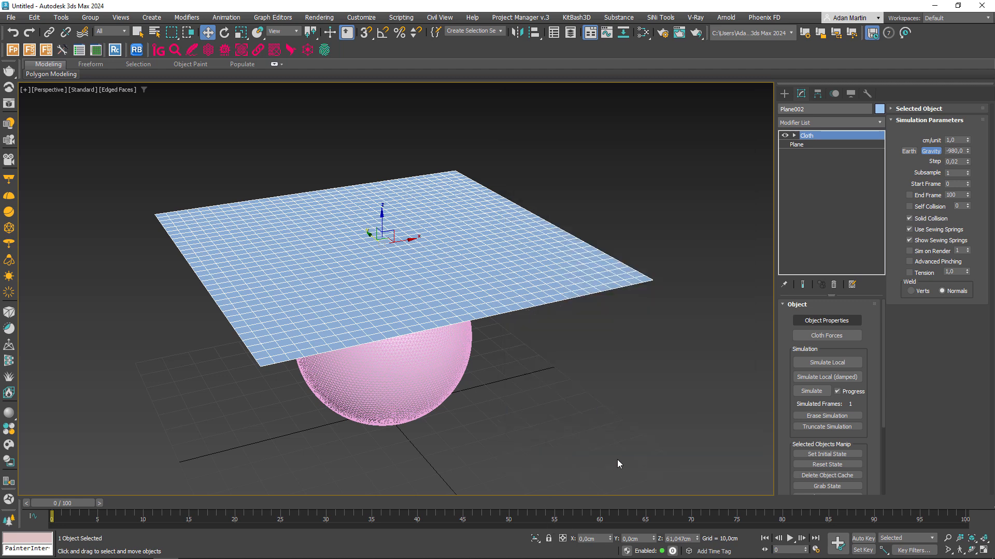
Test the plane's fall with the undamped local simulation, and undo it.
click(829, 366)
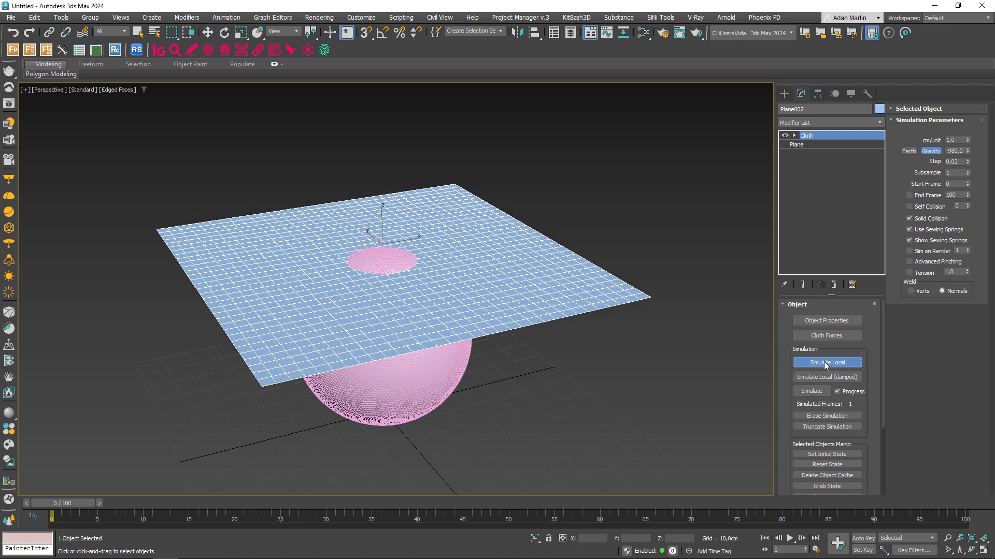
click(824, 361)
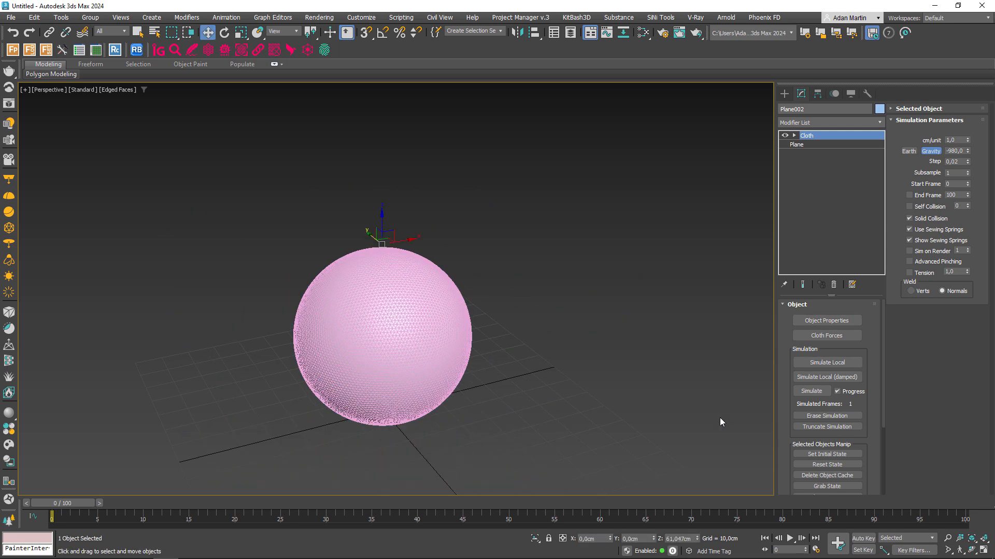
key(ctrl+z)
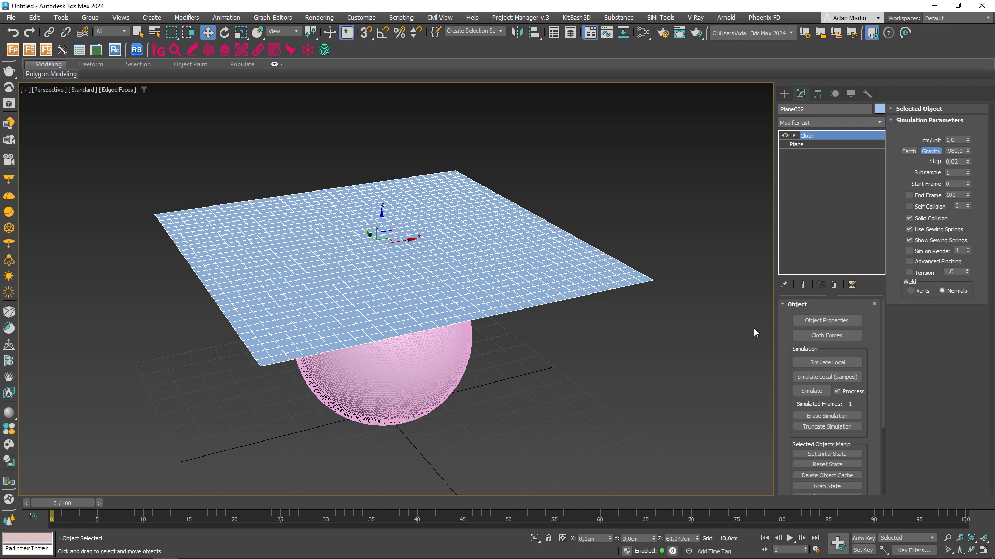
Test the plane's fall with the damped local simulation, and reset the cloth's state.
click(832, 377)
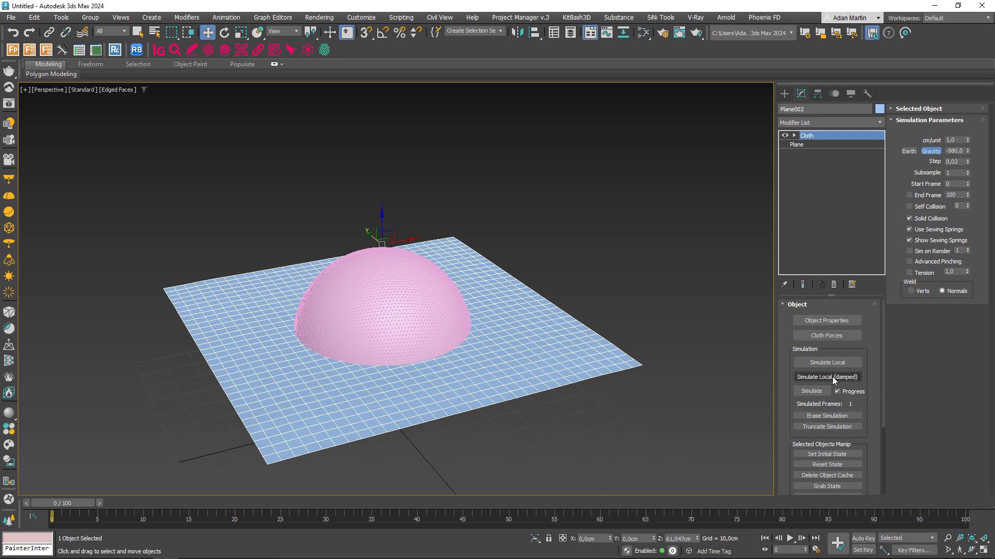
click(833, 381)
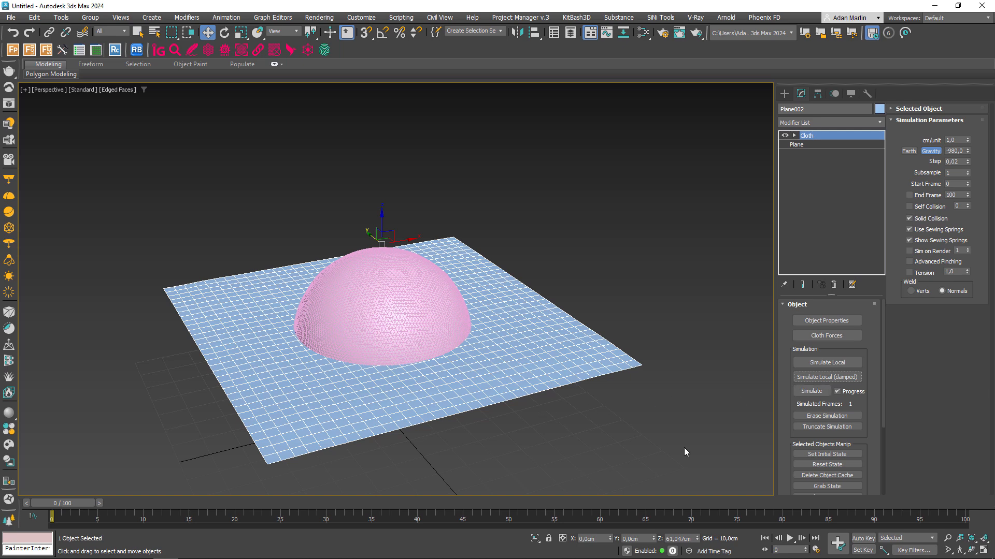
click(818, 465)
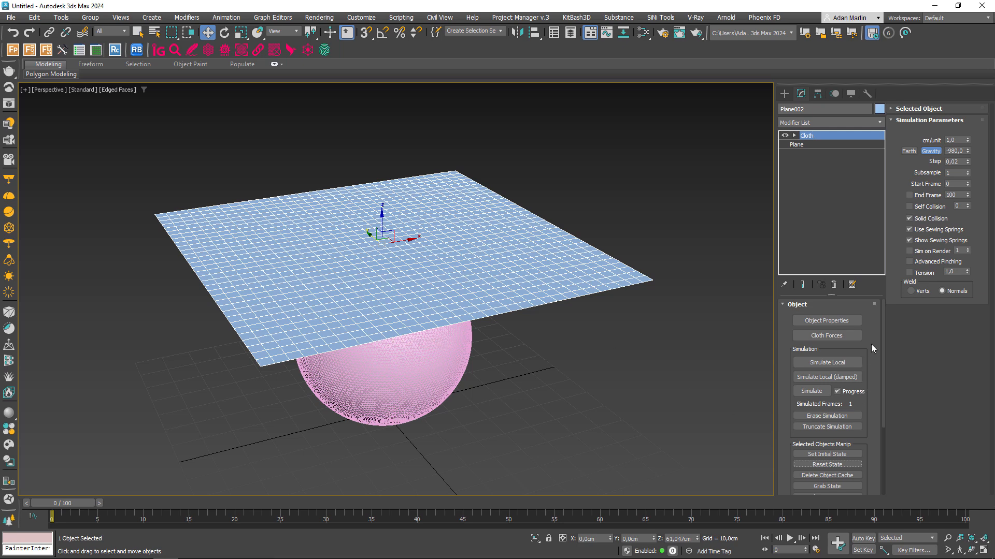
click(843, 320)
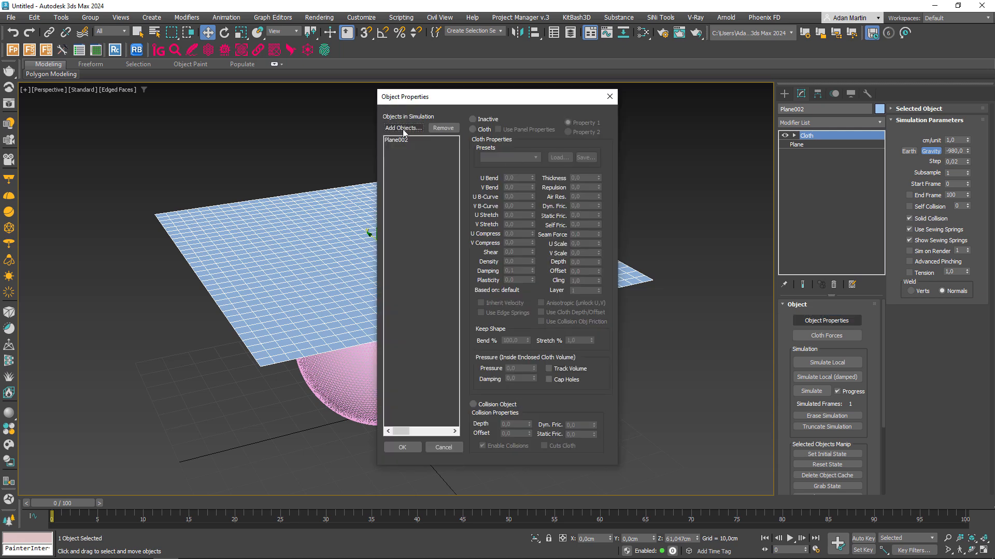
click(403, 130)
click(61, 125)
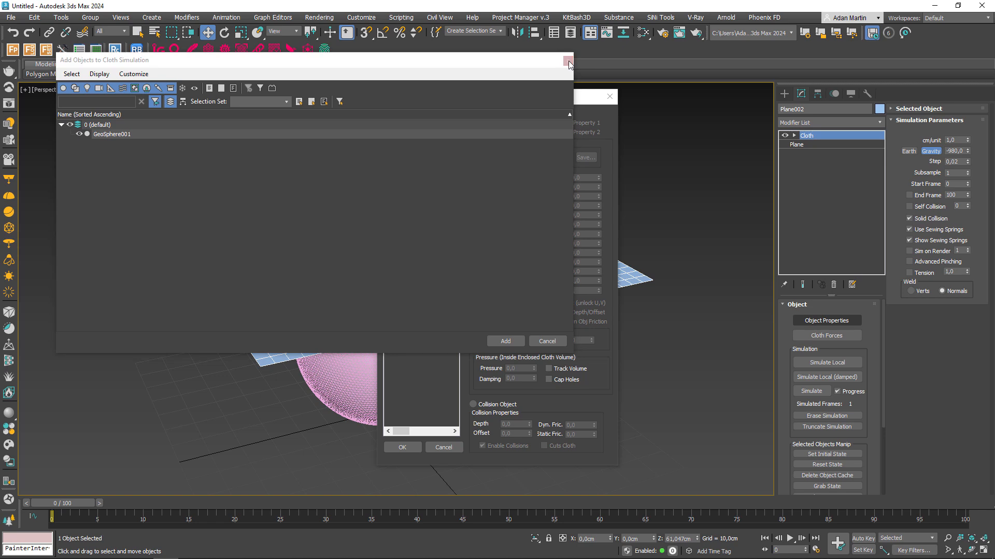
click(568, 60)
click(610, 96)
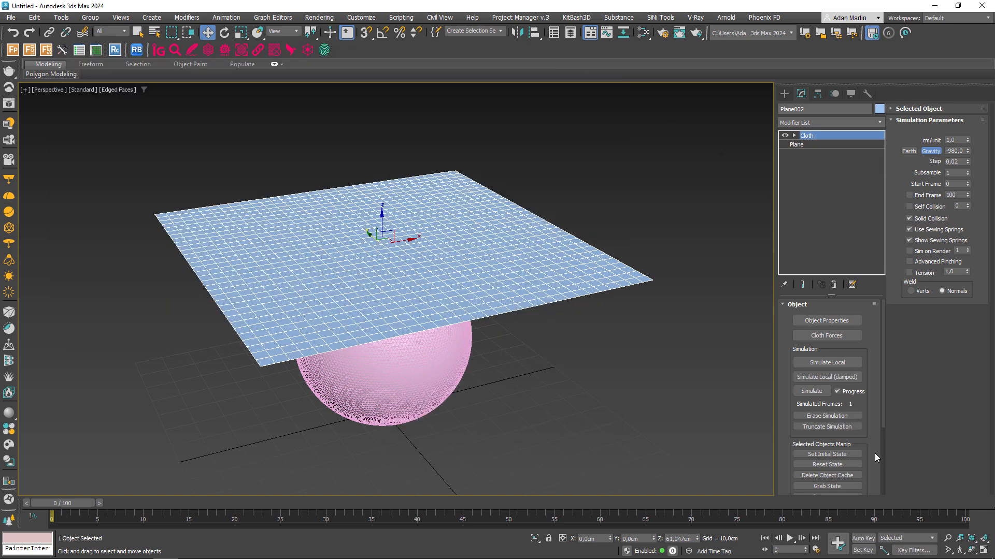
Add the pink sphere to the cloth simulation by picking it in the viewport.
scroll(874, 453, down, 4)
click(829, 440)
click(402, 357)
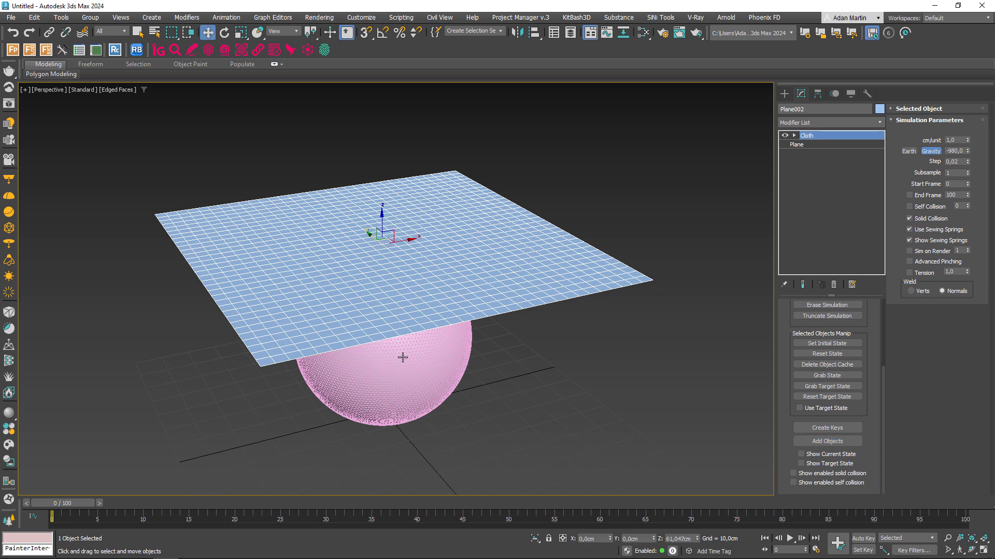
Compare the object properties of GeoSphere001 and Plane002, and check the Cloth modifier on the sphere.
scroll(870, 344, up, 4)
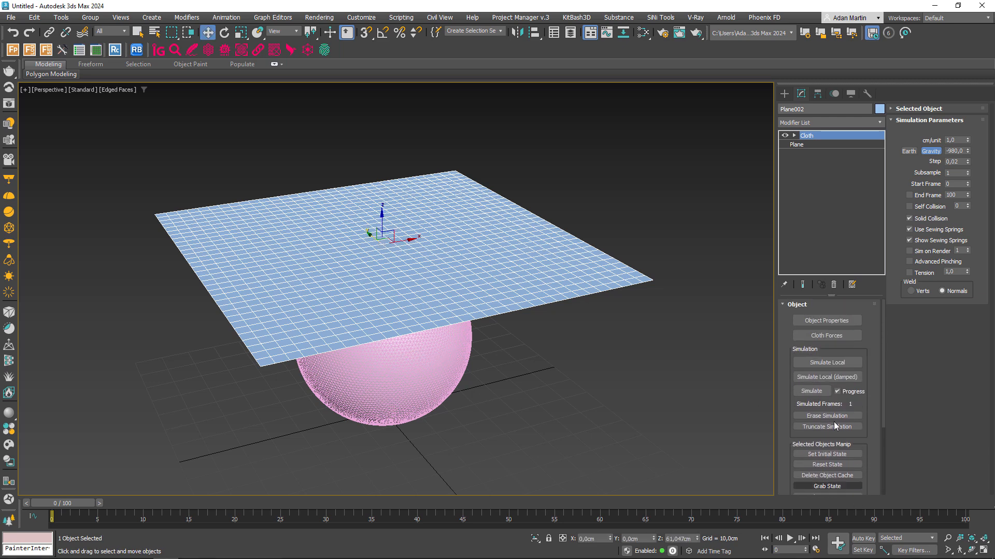
click(820, 321)
click(398, 146)
click(397, 140)
click(397, 146)
click(397, 141)
click(398, 147)
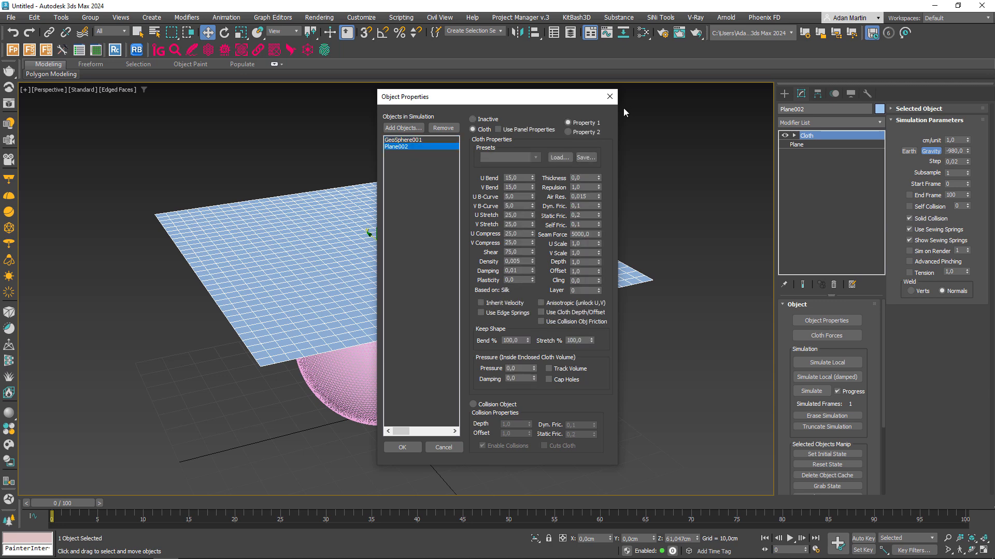
click(611, 98)
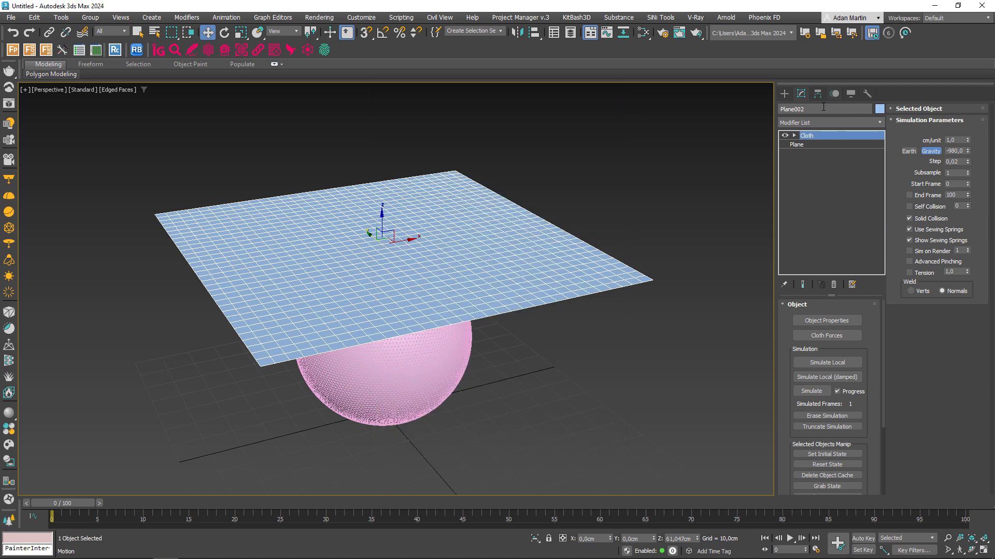
click(353, 397)
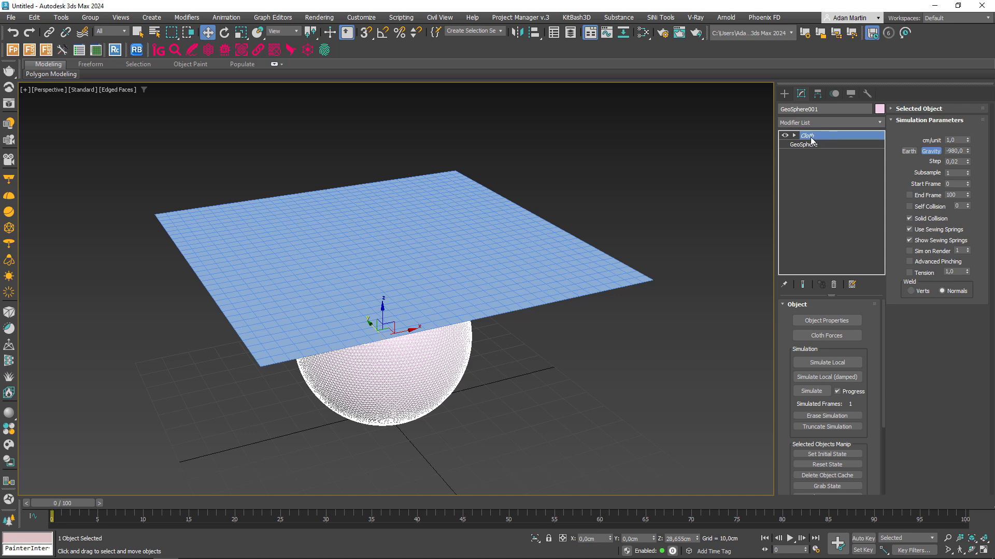
Define GeoSphere001 as a Collision Object in the object properties of the plane's Cloth modifier.
click(510, 294)
click(826, 322)
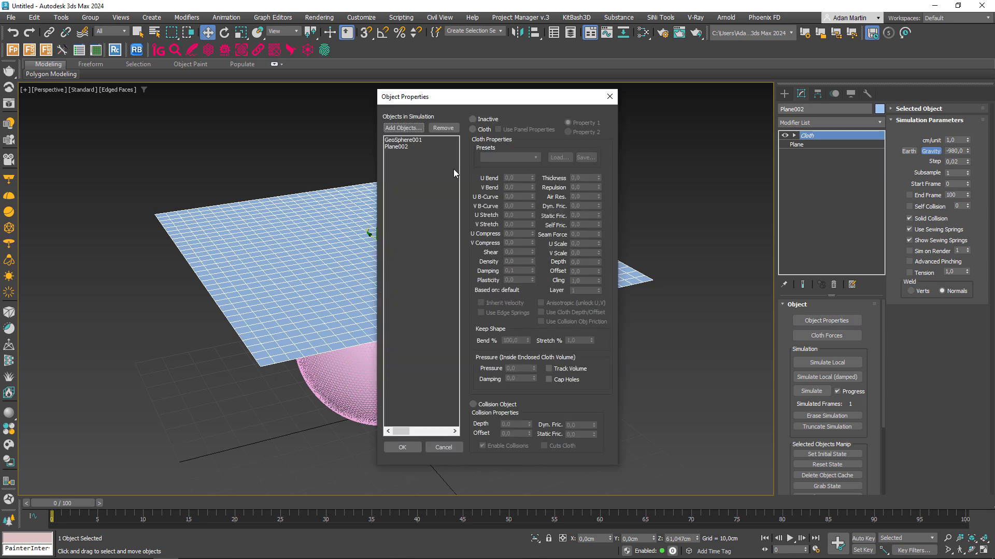
click(406, 147)
click(405, 142)
click(406, 148)
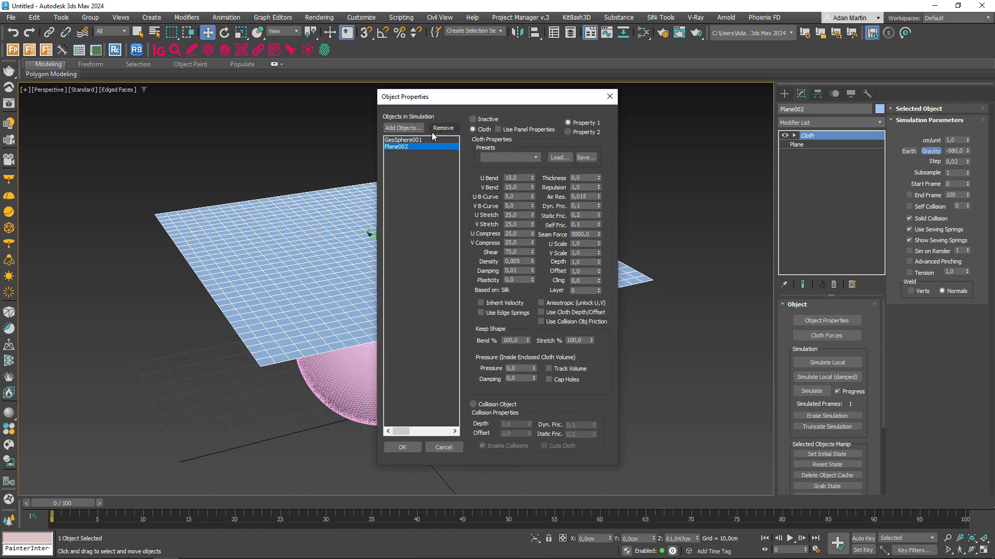
click(393, 141)
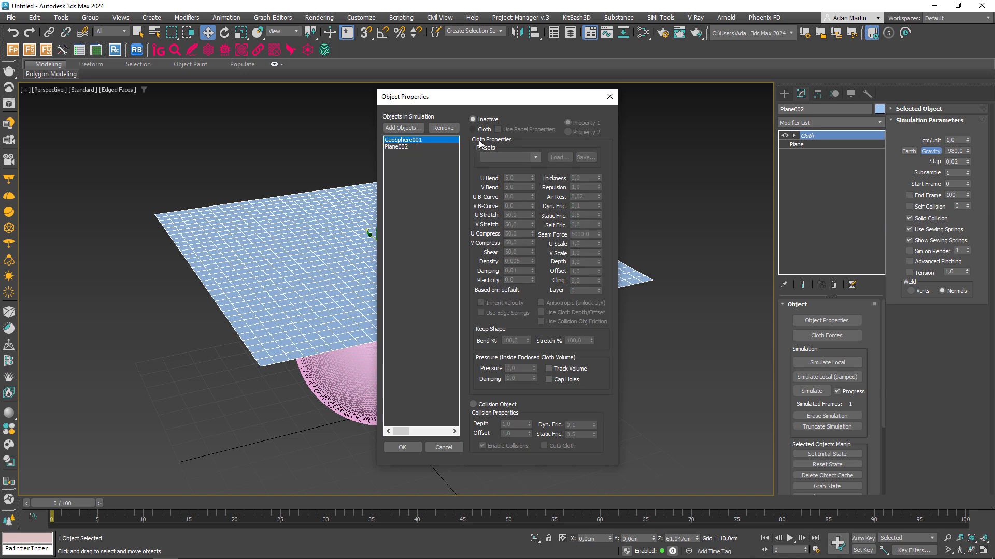
click(471, 405)
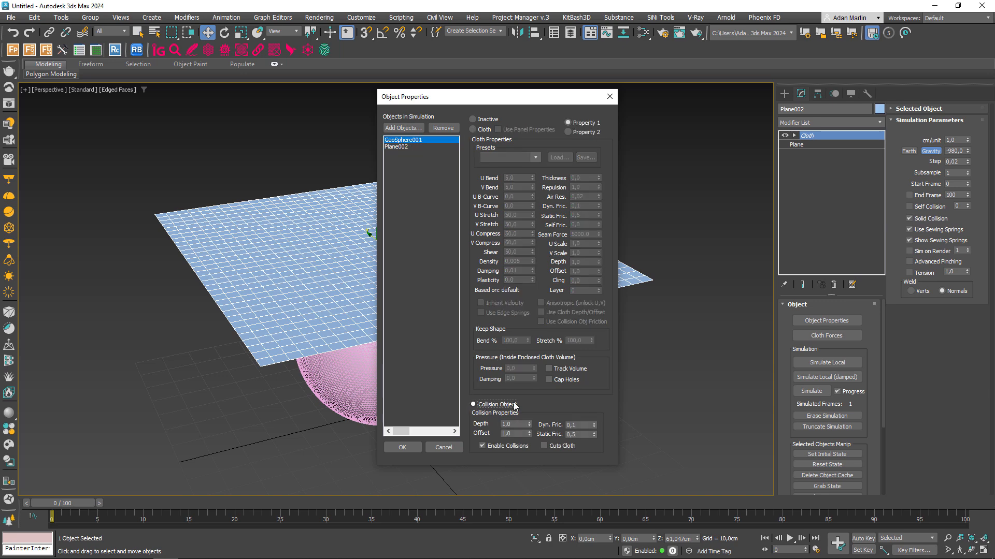
click(409, 447)
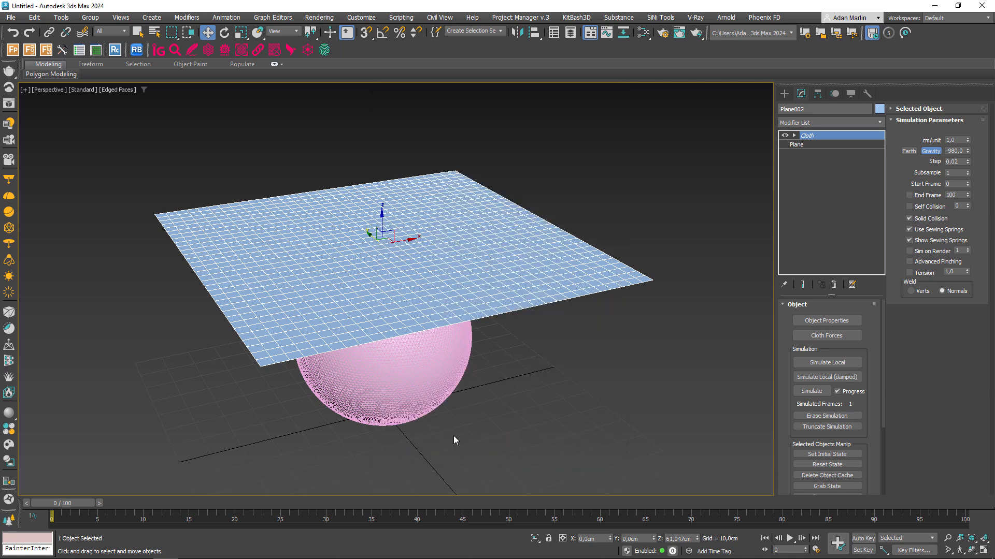
Test the plane's fall onto the sphere with the undamped local simulation, examine the drape from several sides, and reset the cloth's state.
click(818, 365)
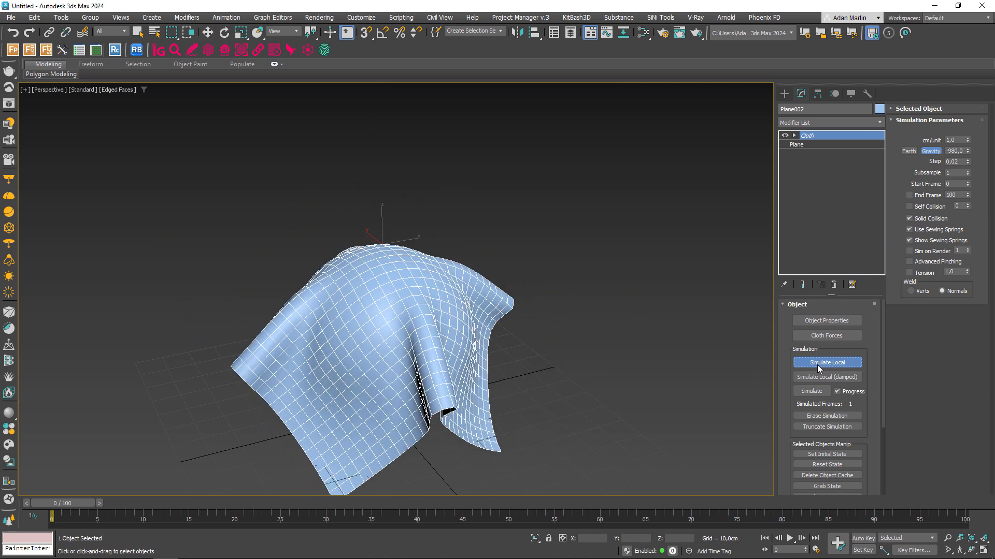
middle_drag(417, 347, 493, 308)
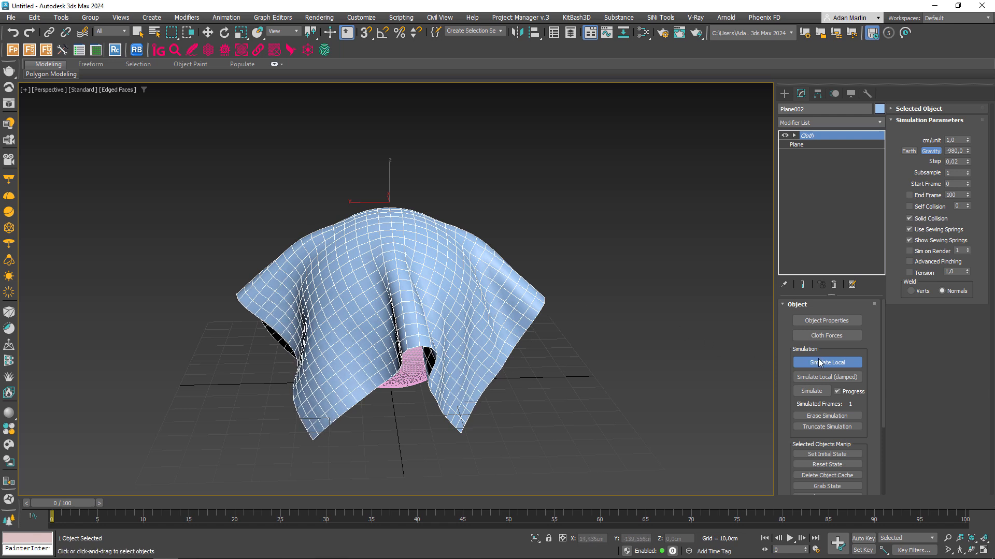
middle_drag(505, 246, 540, 292)
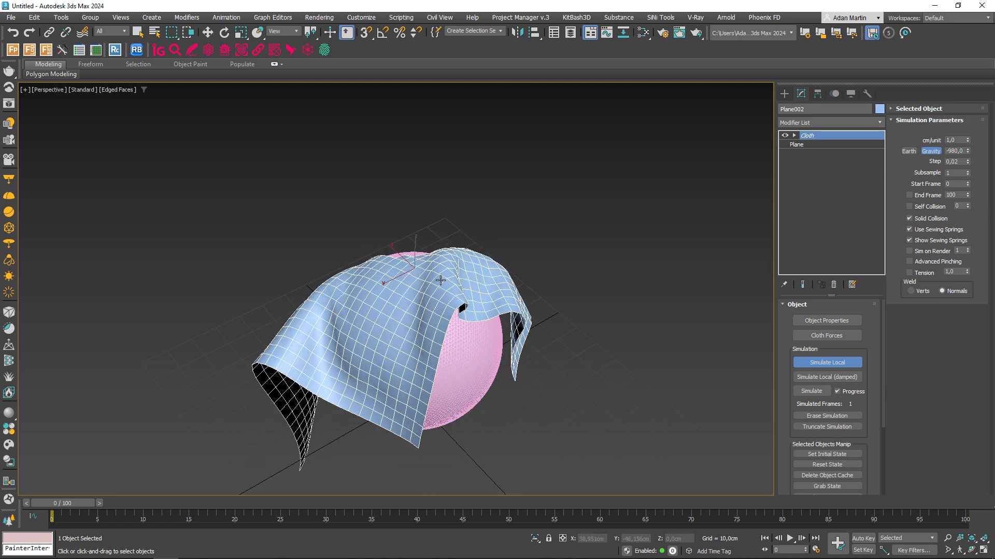
click(830, 362)
middle_drag(556, 371, 549, 311)
alt+middle_drag(549, 310, 665, 319)
click(825, 464)
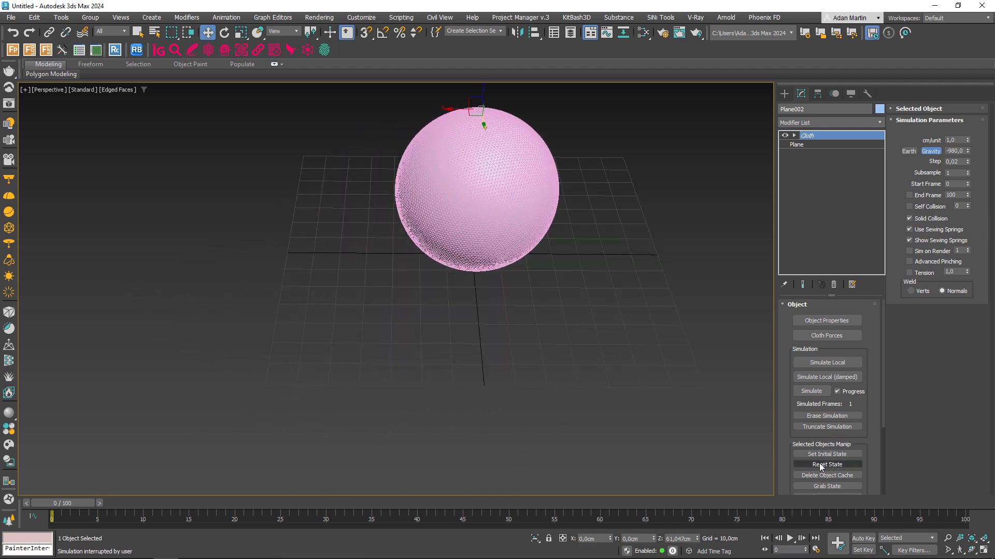
Run the local simulation until the plane drapes over the sphere, stop it, and inspect the folds up close.
alt+middle_drag(558, 282, 474, 373)
alt+middle_drag(542, 365, 540, 320)
click(830, 378)
alt+middle_drag(450, 304, 530, 295)
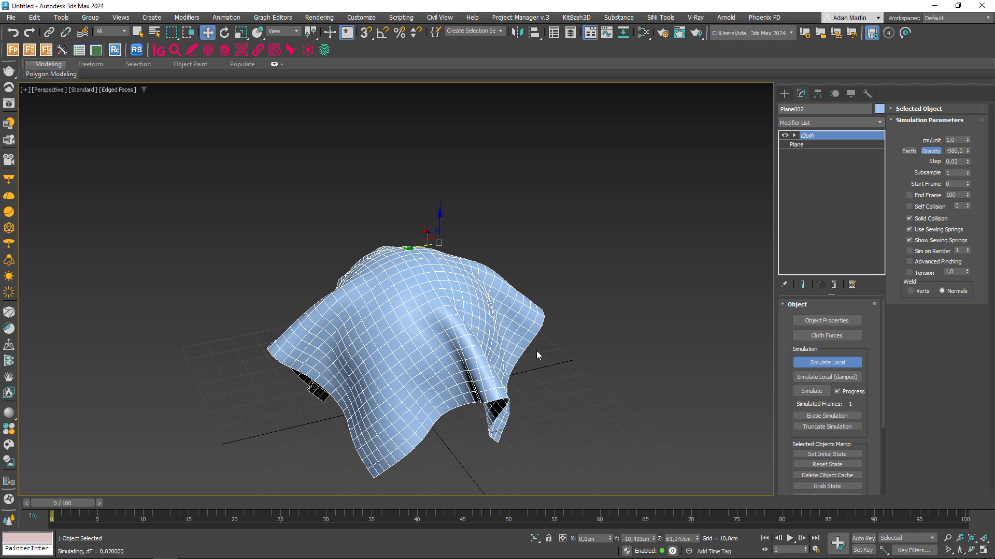
click(827, 363)
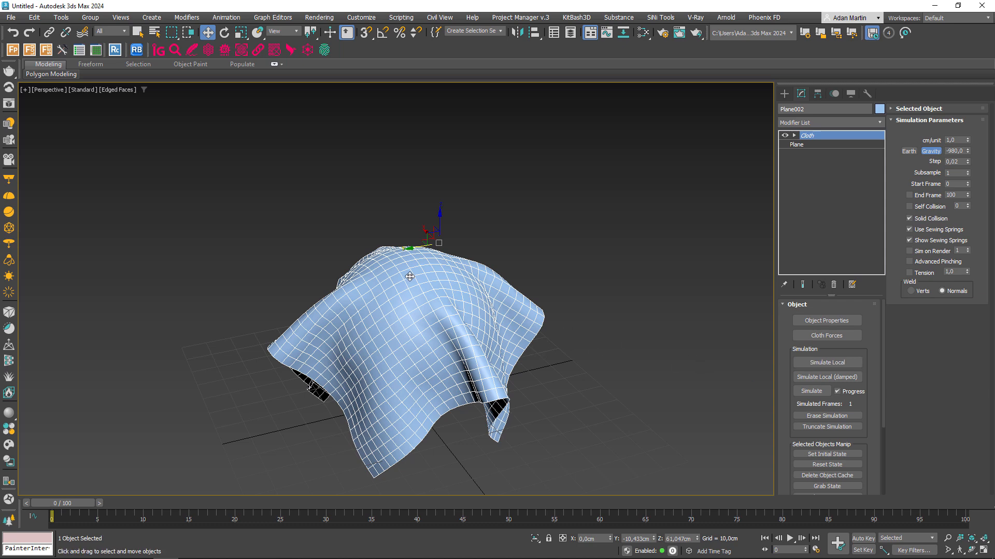
scroll(411, 276, up, 5)
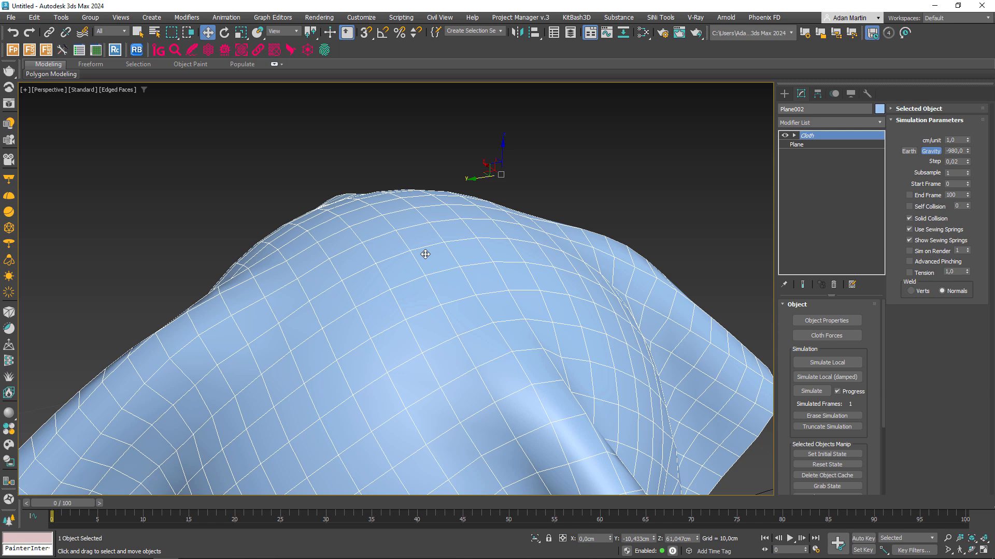
scroll(438, 245, down, 4)
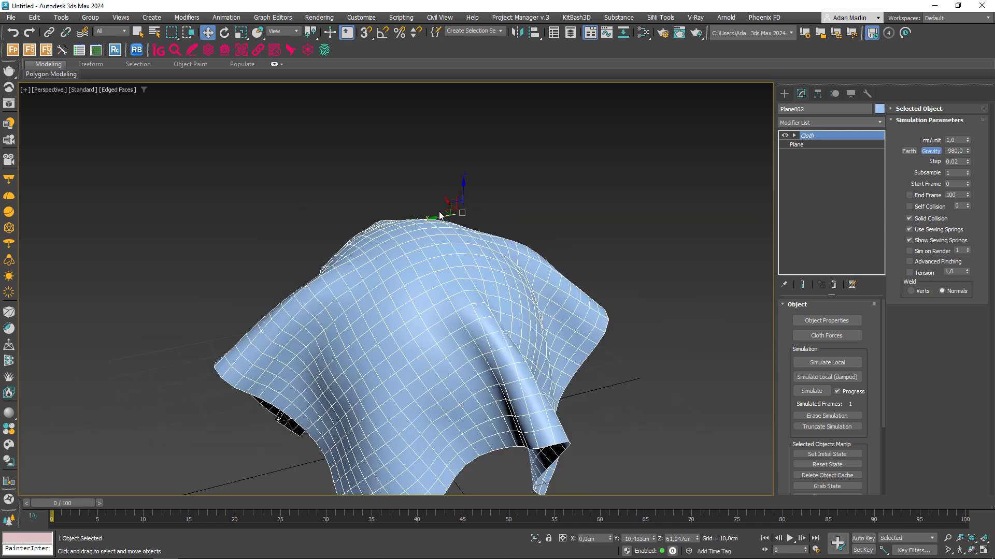
Try lowering the draped cloth along Z, undo the move, and reset the cloth's state.
drag(462, 193, 463, 223)
key(ctrl+z)
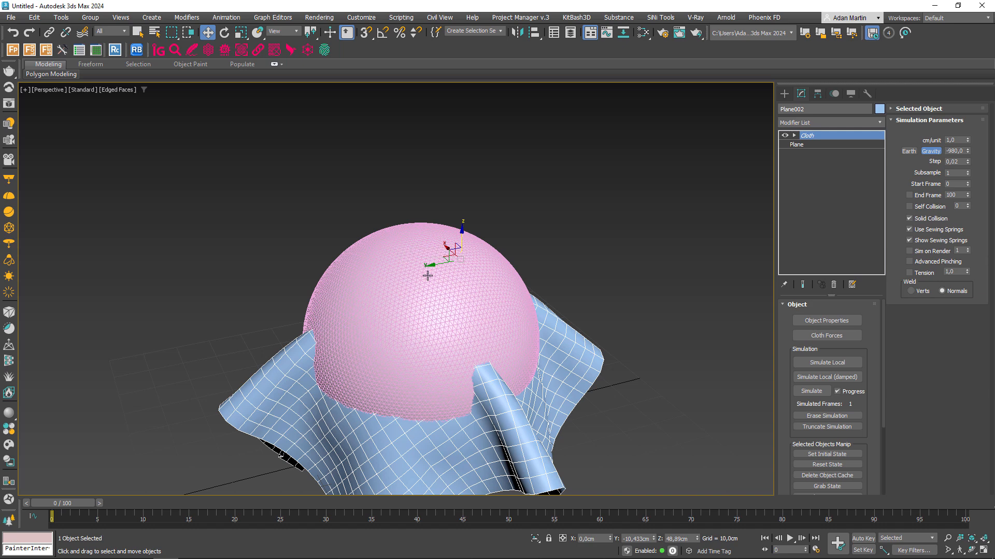
key(ctrl+z)
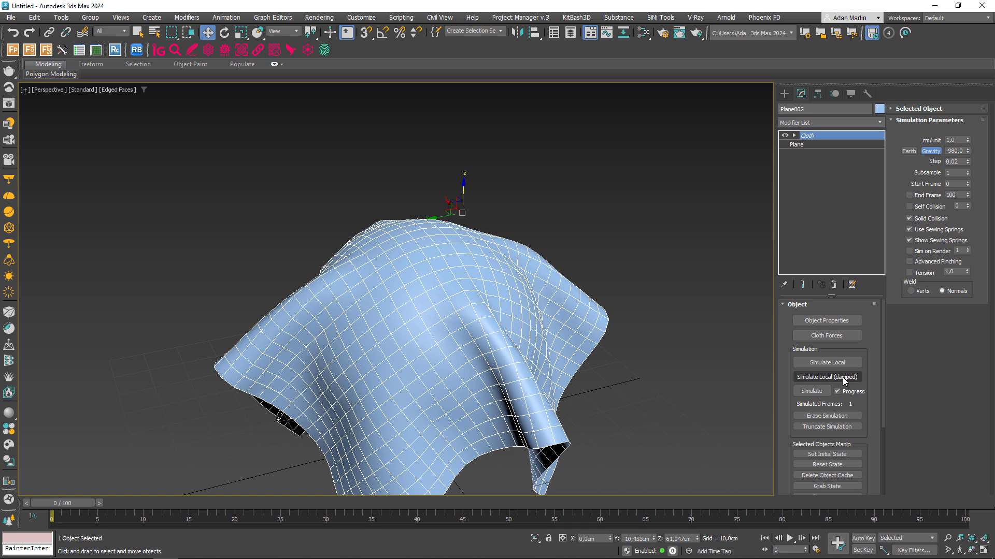
click(831, 464)
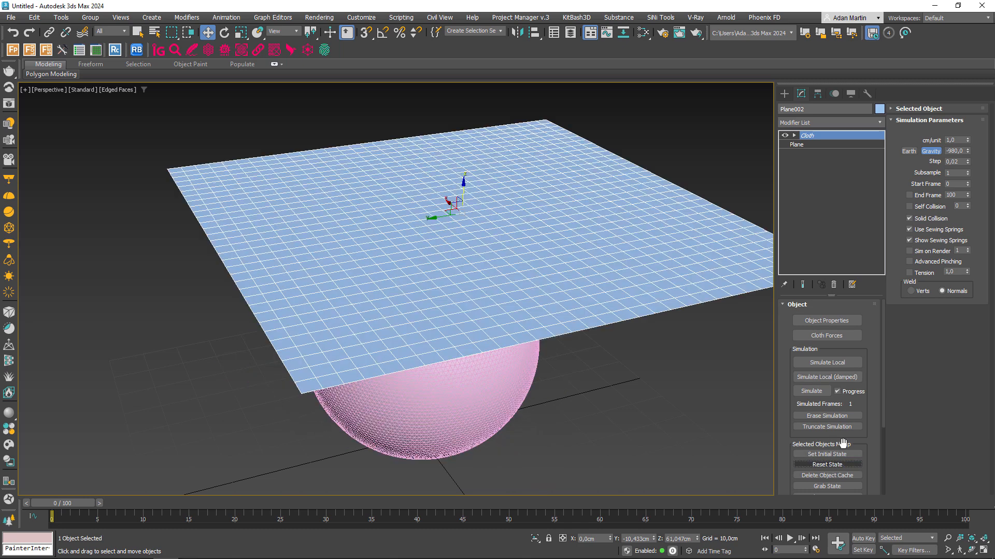
Set the simulation Step to 1,0 and try the undamped local simulation.
click(953, 173)
click(960, 161)
key(Return)
click(539, 316)
click(832, 363)
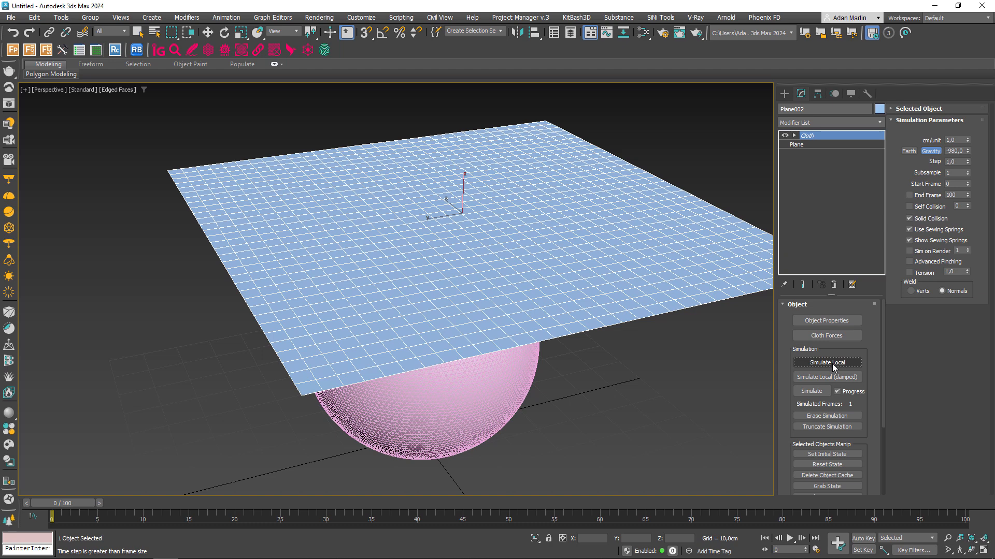
Set the simulation Step to 0,03, test the undamped local simulation, and undo it.
click(832, 364)
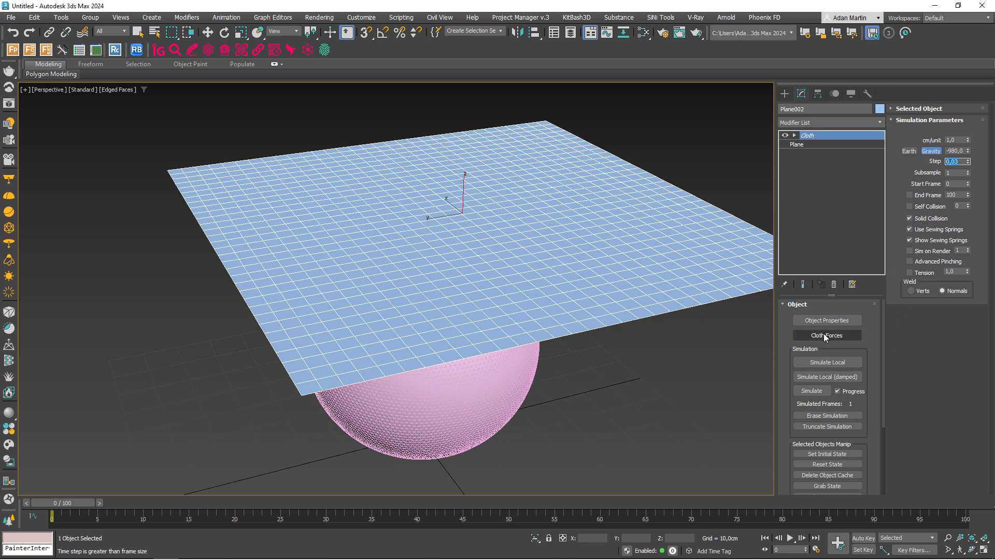
click(830, 363)
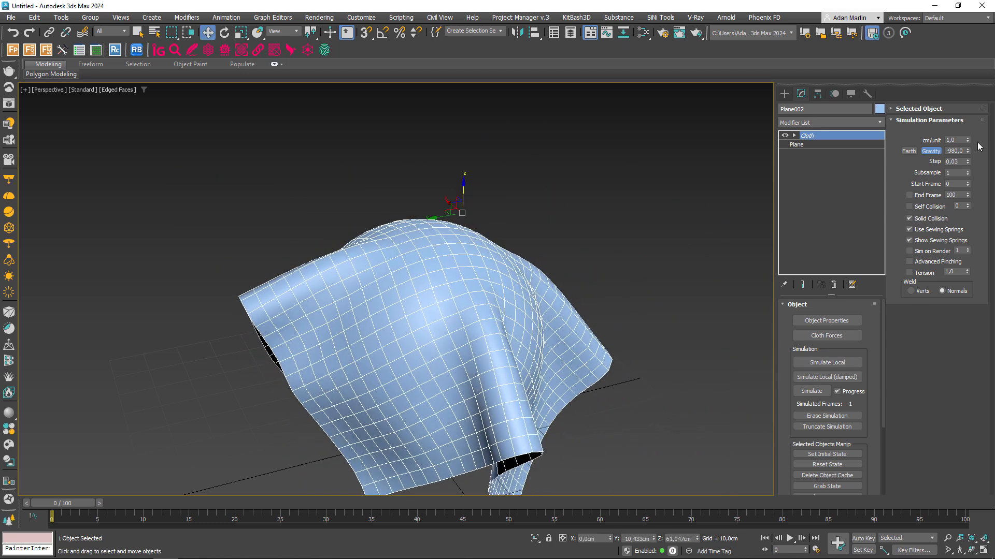
key(ctrl+z)
Set the cloth's Gravity to -9800, test the undamped local simulation, and undo it.
double_click(955, 152)
text(-9800)
key(Return)
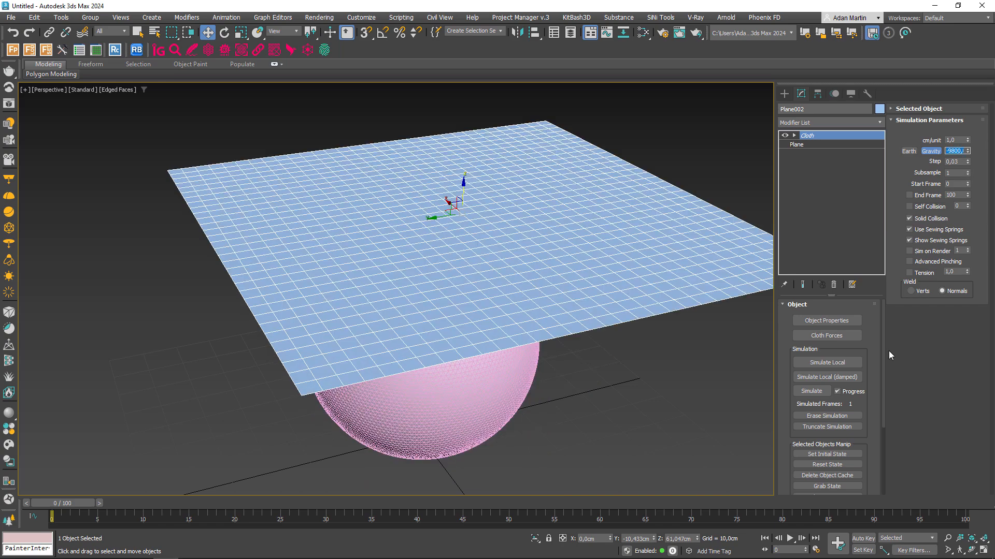
click(826, 363)
middle_drag(430, 291, 498, 273)
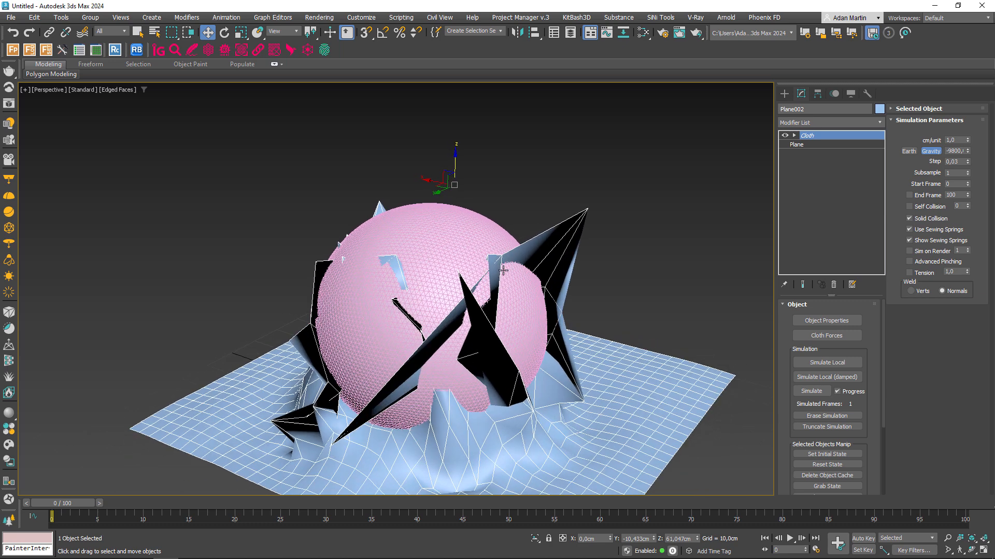
key(ctrl+z)
Set the cloth's Gravity to -980 and the simulation Step to 0,01.
double_click(957, 151)
text(-980)
key(Tab)
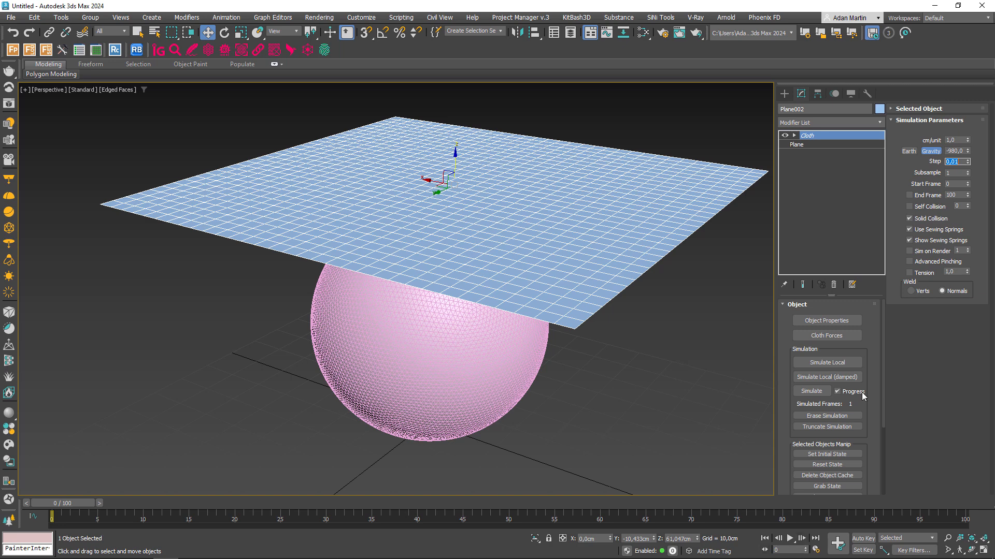
Set Gravity back to -9800, test the plane's fall with the undamped local simulation, and undo it.
click(955, 151)
text(0)
key(Return)
click(808, 362)
click(798, 360)
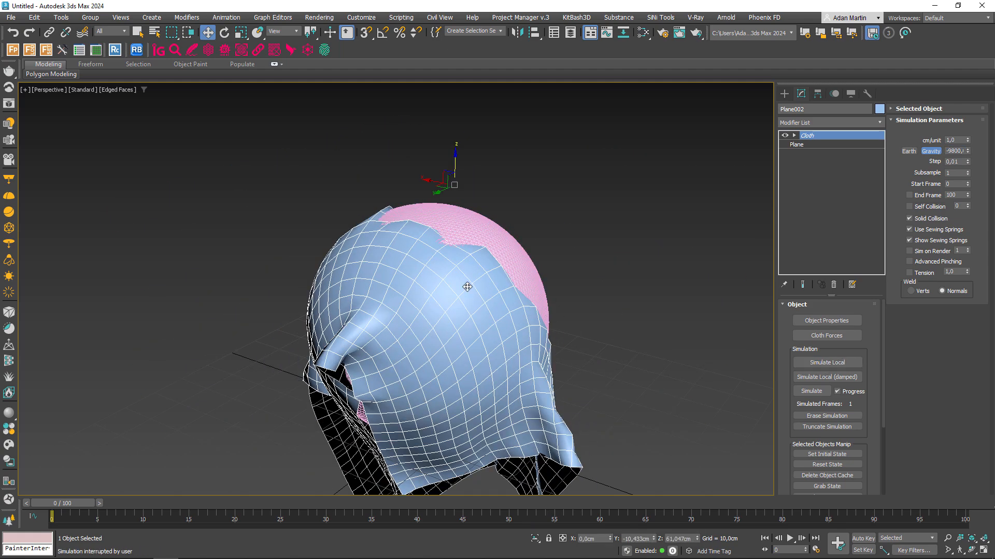
middle_drag(566, 282, 564, 282)
key(ctrl+z)
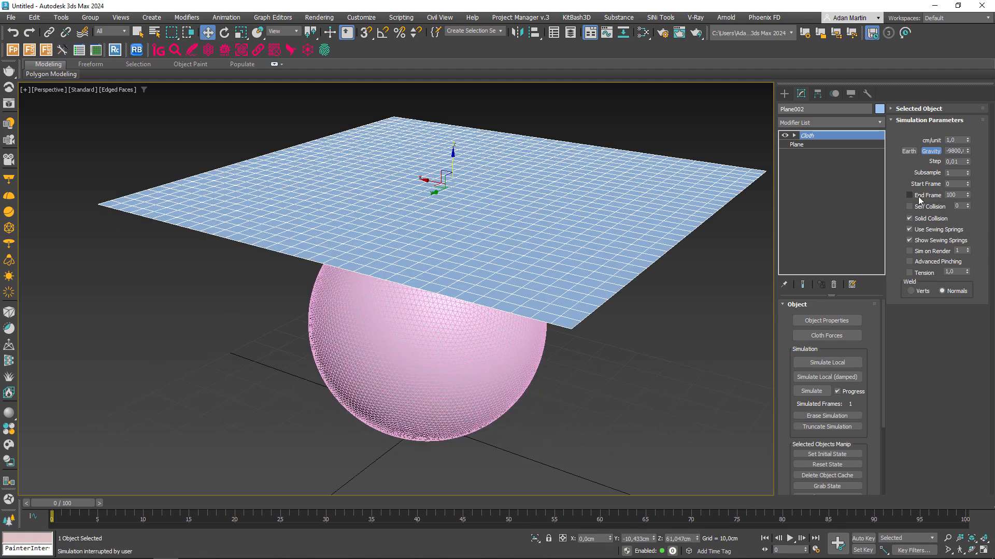
Set the cloth simulation's Subsample to 2, keeping the Step at 0,01.
alt+middle_drag(527, 302, 566, 286)
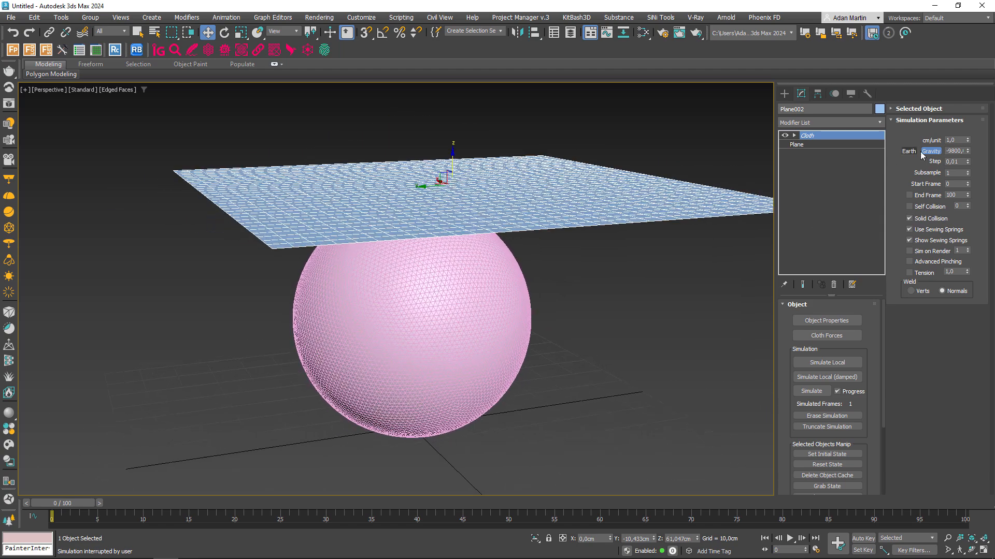
drag(956, 173, 916, 175)
drag(965, 161, 930, 162)
click(961, 173)
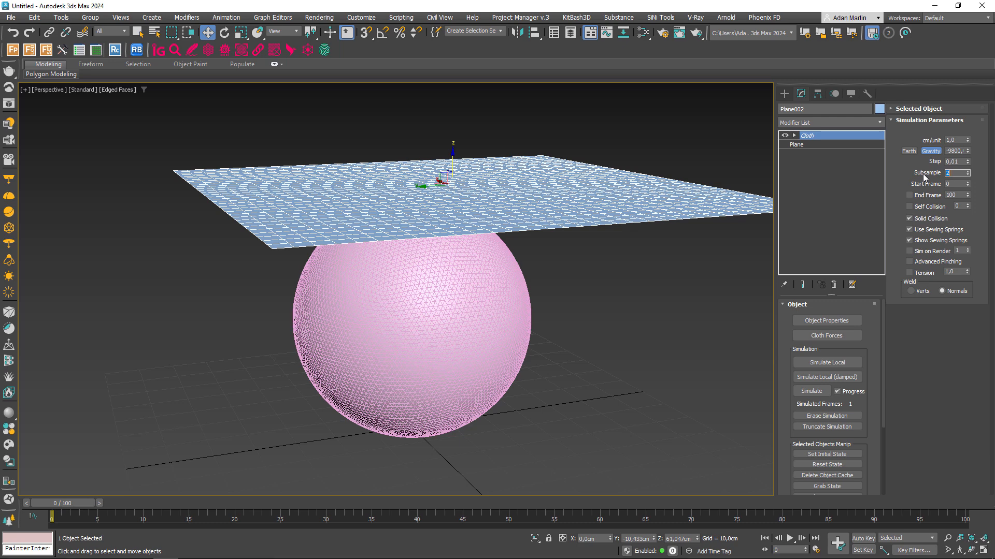
drag(963, 162, 890, 161)
drag(955, 173, 920, 172)
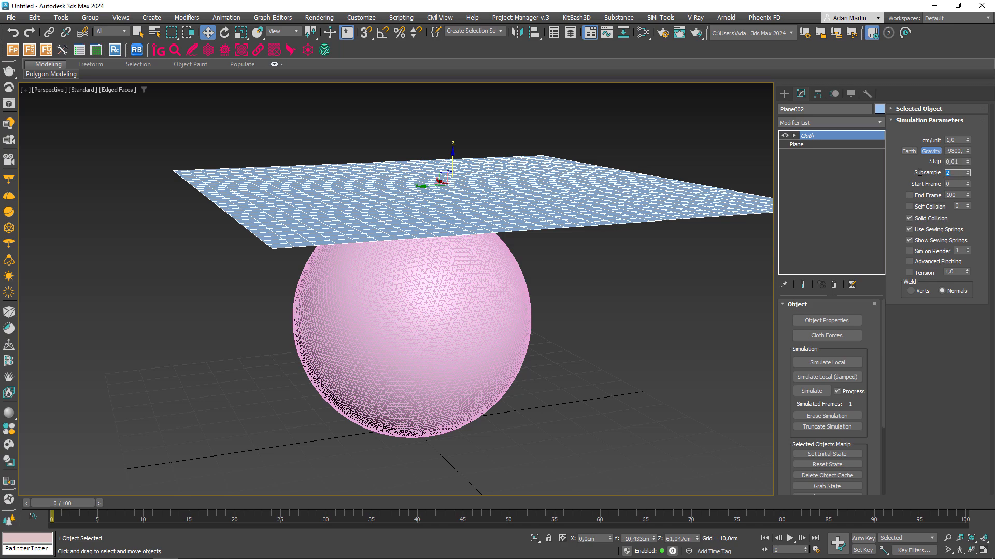
Test the plane's fall with the undamped local simulation at Subsample 2, and undo it.
click(832, 363)
click(829, 363)
key(ctrl+z)
Restore the cloth's Gravity to -980 and set the simulation Step to 0,02.
click(956, 152)
key(BackSpace)
click(959, 174)
click(959, 162)
key(BackSpace)
text(2)
key(Return)
click(952, 173)
key(shift+Tab)
Reset the plane's absolute Y position to 0 with the Move Transform Type-In.
right_click(207, 32)
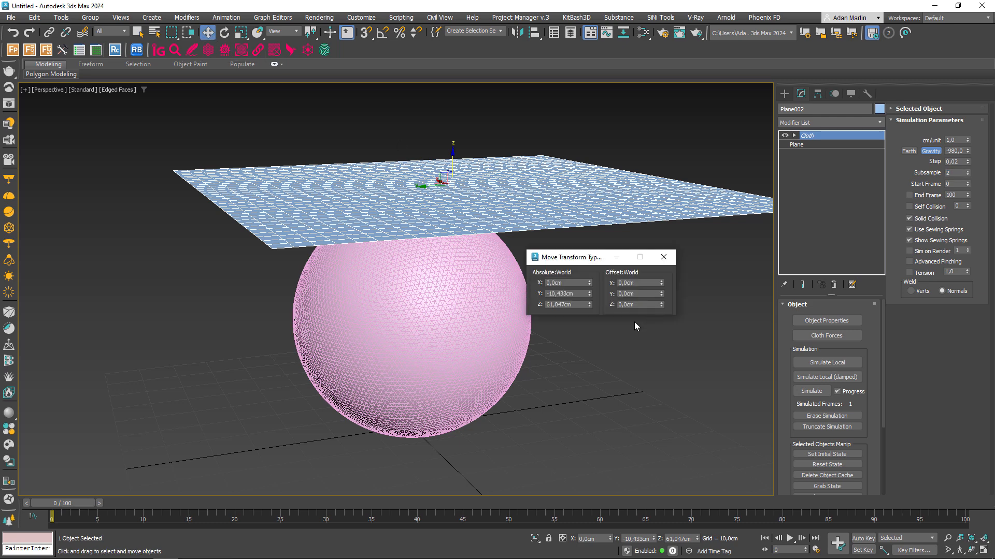
right_click(589, 294)
click(664, 257)
alt+middle_drag(557, 310, 529, 311)
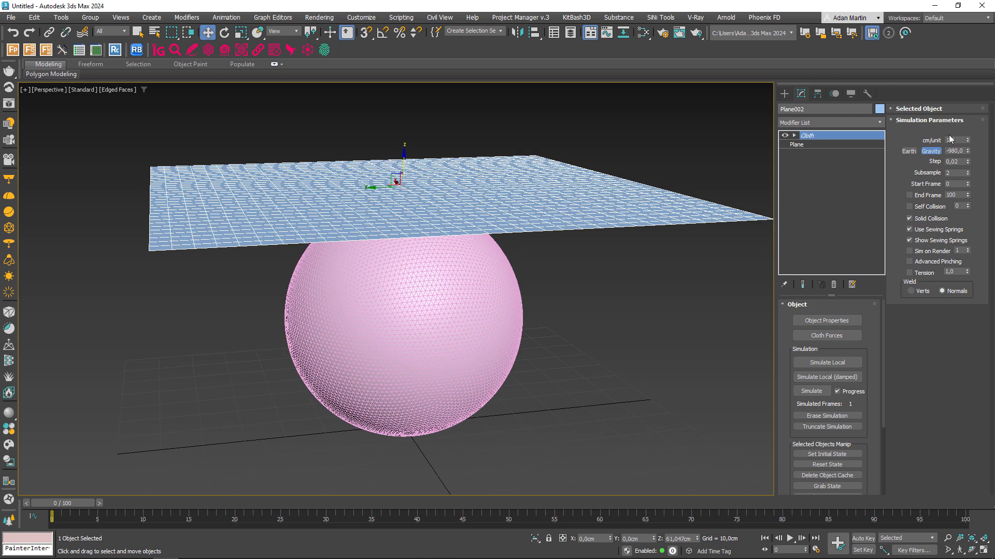
Test the recentred plane's fall onto the sphere with the undamped local simulation, and return the plane to its flat state.
double_click(950, 175)
click(910, 207)
click(837, 365)
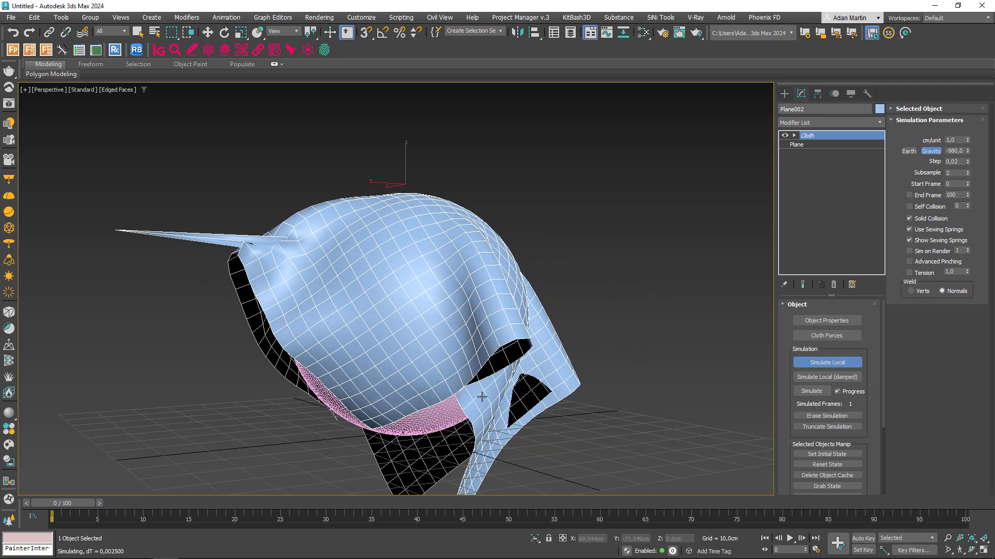
click(844, 363)
key(w)
alt+middle_drag(424, 373, 829, 326)
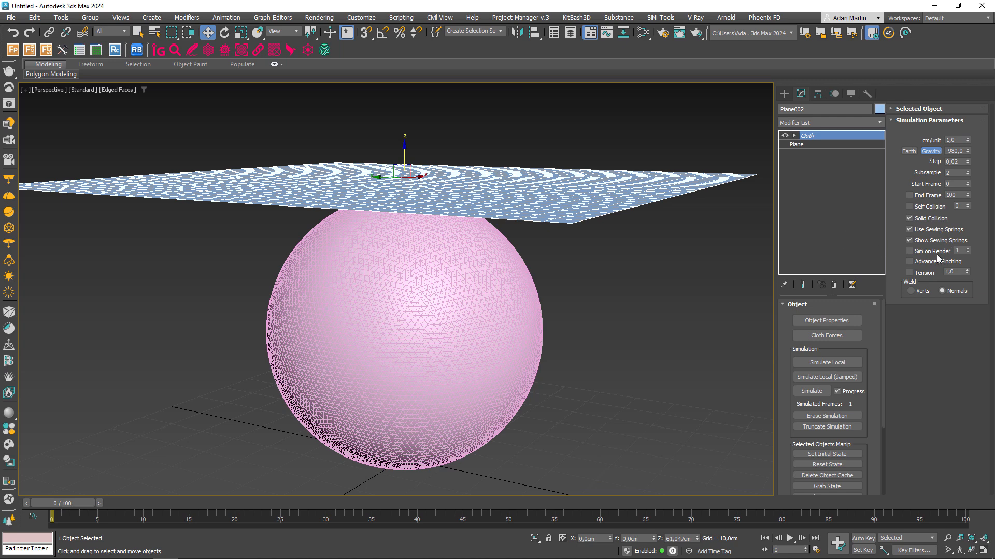
Enable Self Collision and test the plane's fall onto the sphere with the undamped local simulation.
click(922, 209)
click(821, 364)
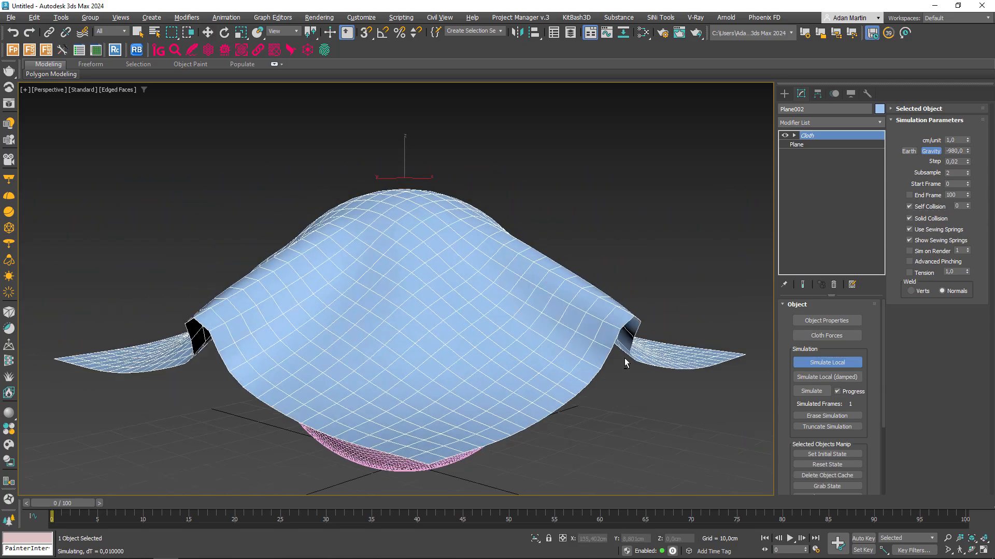
alt+middle_drag(433, 332, 524, 386)
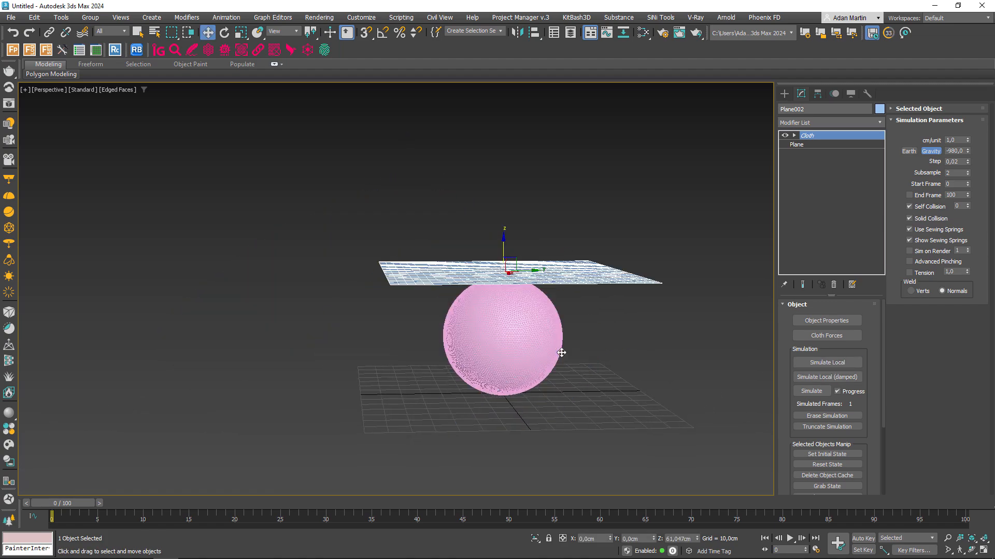
alt+middle_drag(549, 347, 753, 284)
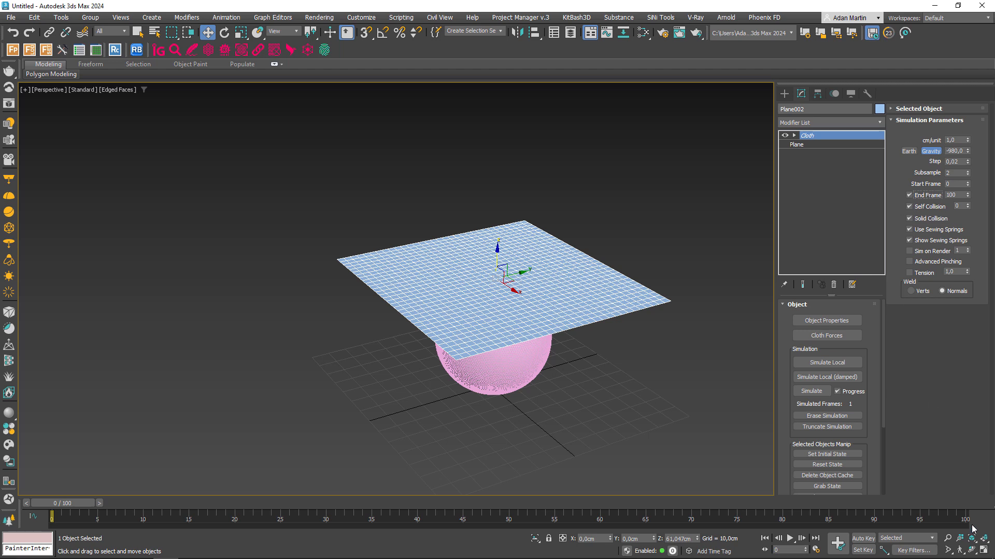
Set the simulation's End Frame to 100 and disable the End Frame limit.
double_click(959, 195)
text(100)
key(Return)
click(917, 197)
Test the self-colliding plane's drape with the undamped local simulation, and reset the plane to its flat state.
click(834, 362)
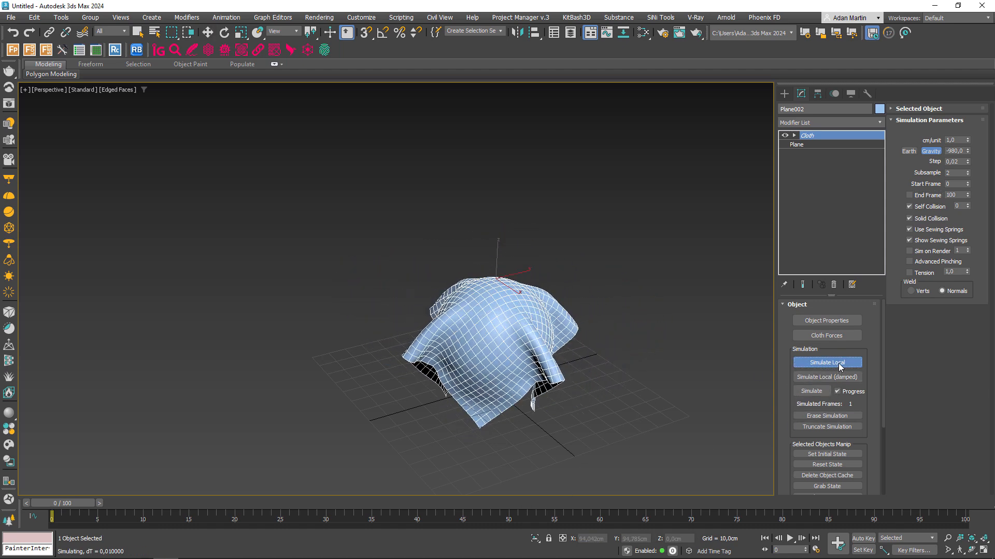
click(839, 366)
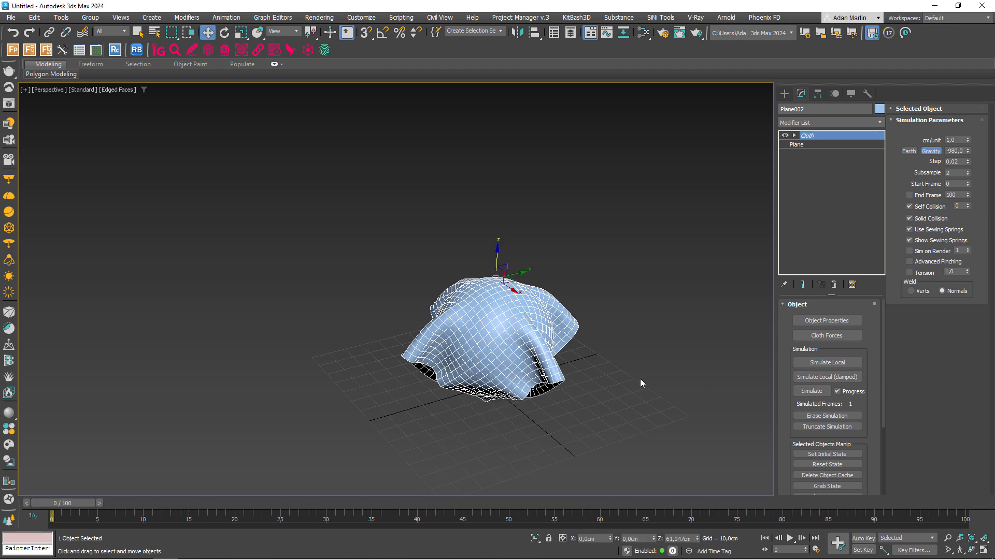
click(823, 463)
Run the full frame-by-frame cloth simulation, cancel it partway, and return the timeline to frame 0.
click(810, 392)
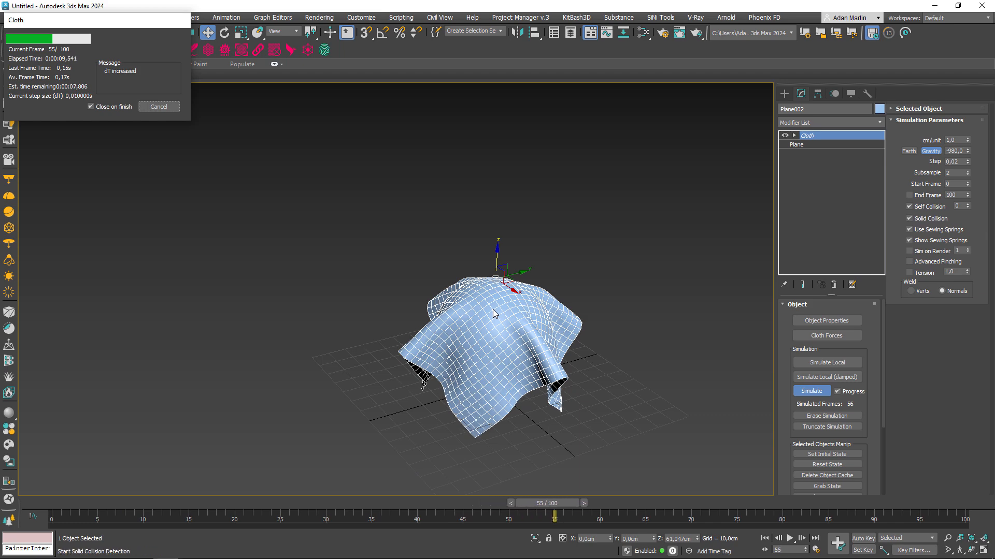
click(159, 107)
drag(578, 505, 54, 501)
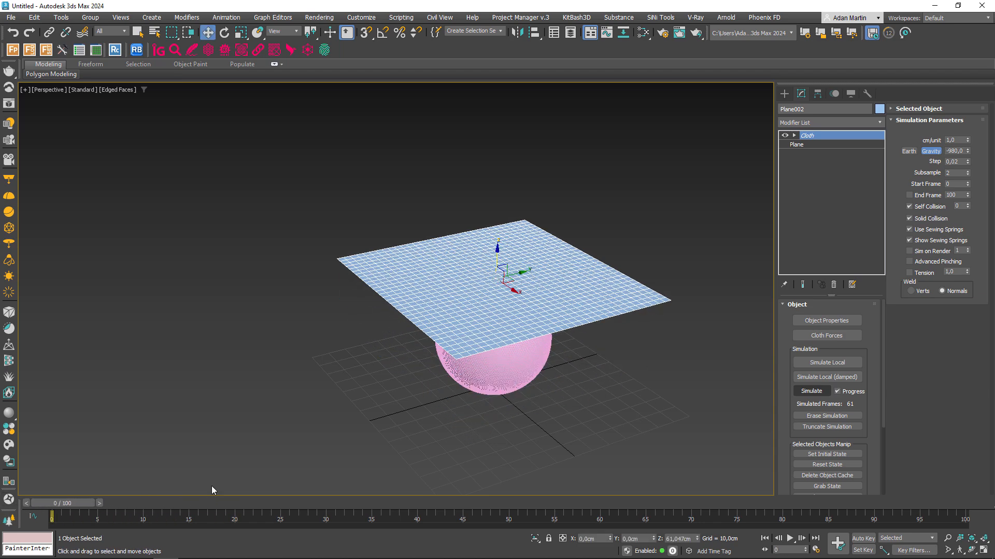
Erase the recorded simulation frames, and scrub the timeline to check the plane before returning to frame 0.
click(835, 416)
mouse_move(88, 503)
mouse_down()
mouse_move(329, 505)
mouse_move(280, 503)
mouse_up()
key(Home)
key(w)
alt+middle_drag(611, 362, 530, 329)
scroll(511, 325, up, 3)
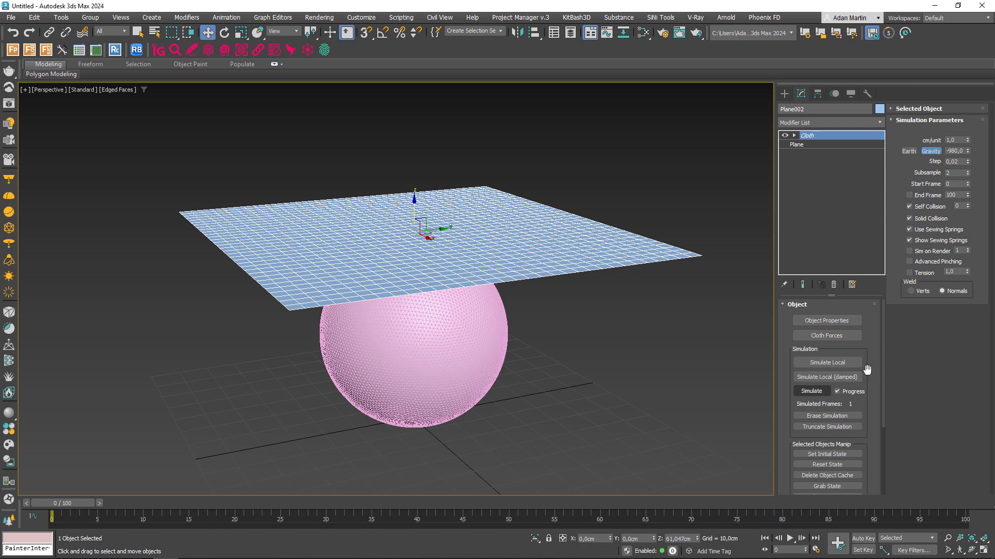
Review the silk cloth settings of Plane002 in the Object Properties, particularly U Bend, and close the dialog.
click(854, 364)
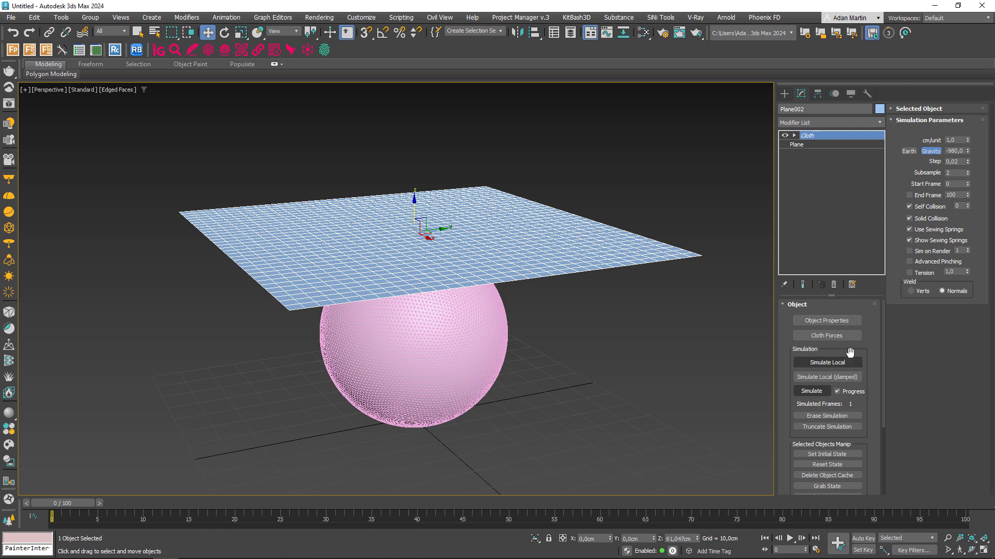
click(837, 324)
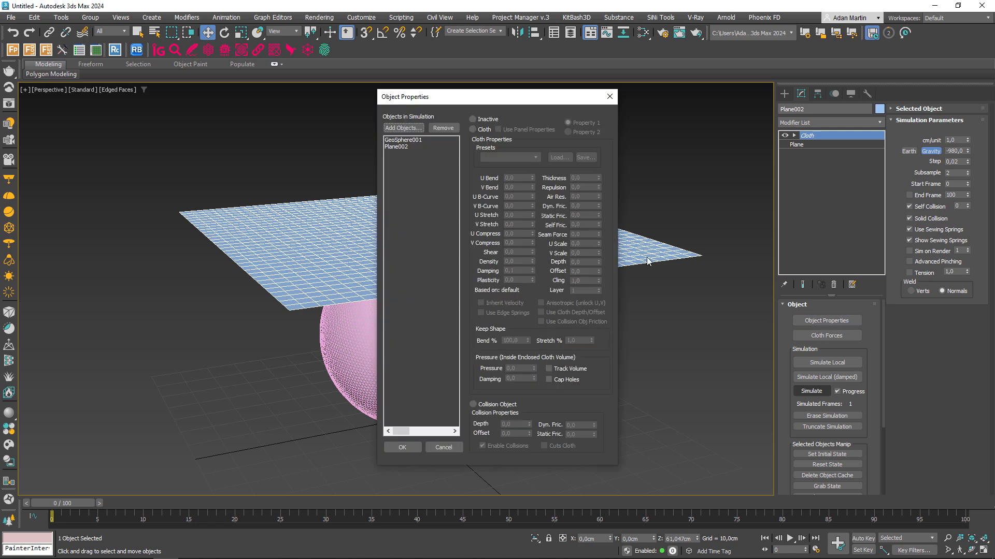
drag(487, 100, 640, 93)
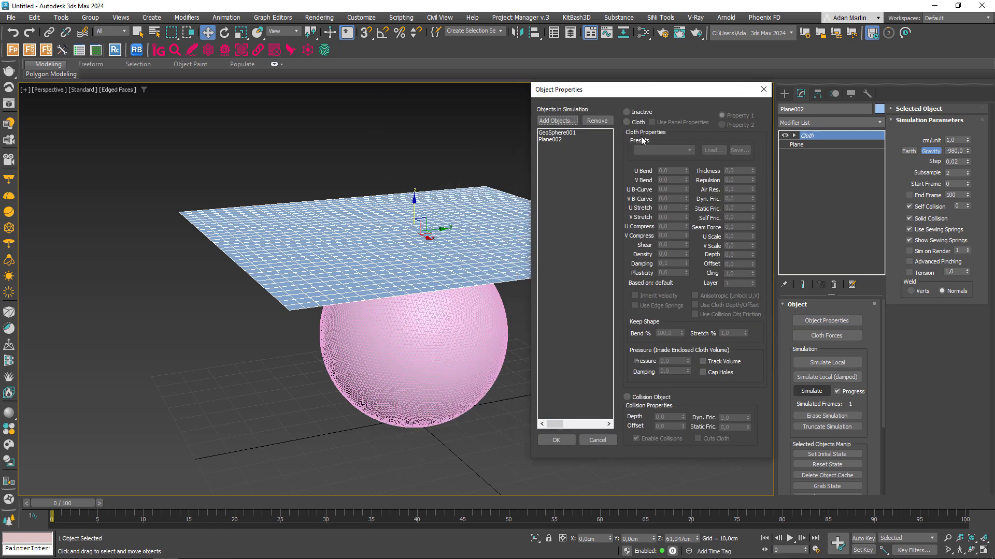
click(555, 140)
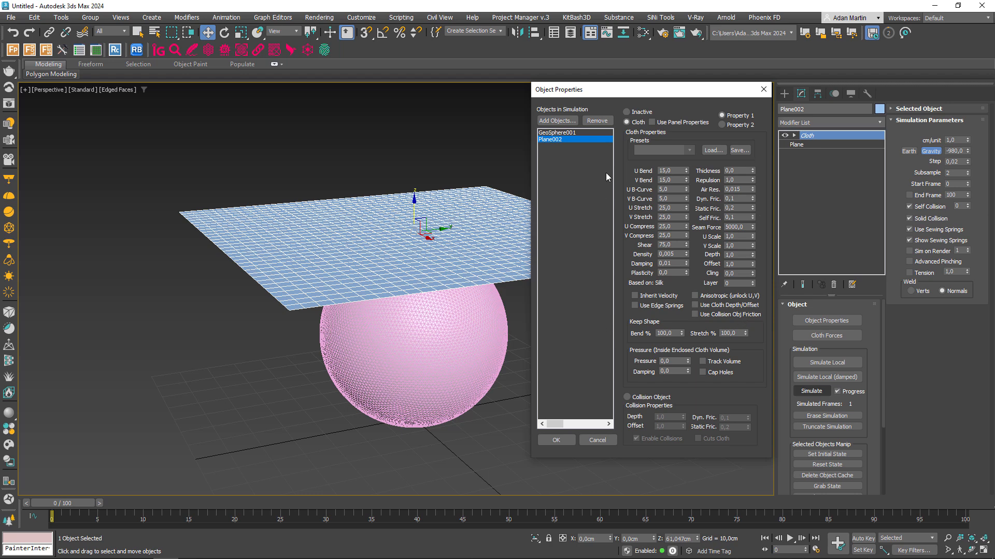
double_click(662, 172)
click(672, 169)
click(556, 440)
Run the undamped local simulation with the silk settings, stop it, and examine the cloth's fold over the sphere up close.
alt+middle_drag(529, 325, 538, 190)
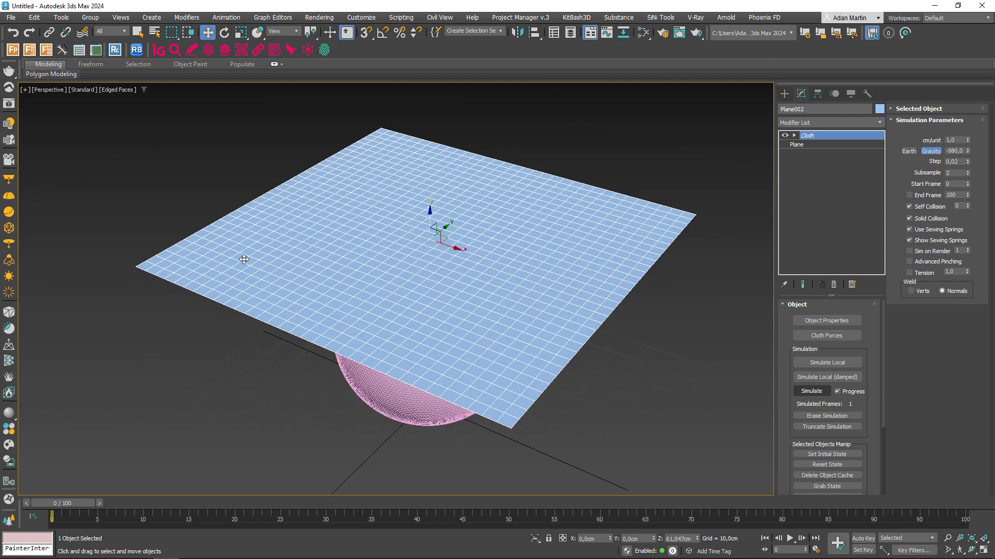
alt+middle_drag(602, 296, 535, 262)
scroll(473, 275, up, 2)
alt+middle_drag(473, 275, 473, 244)
click(827, 363)
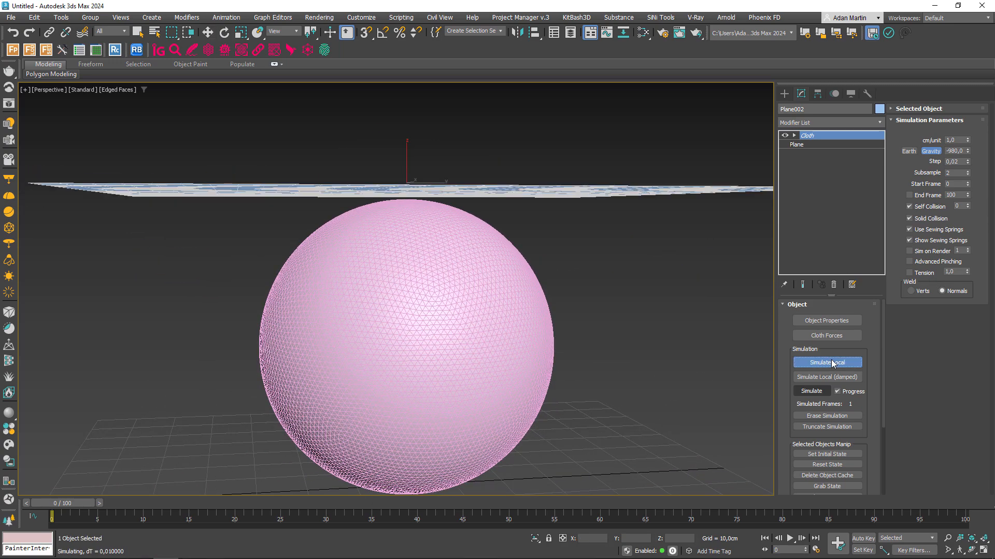
click(831, 363)
alt+middle_drag(553, 359, 637, 330)
scroll(419, 289, up, 1)
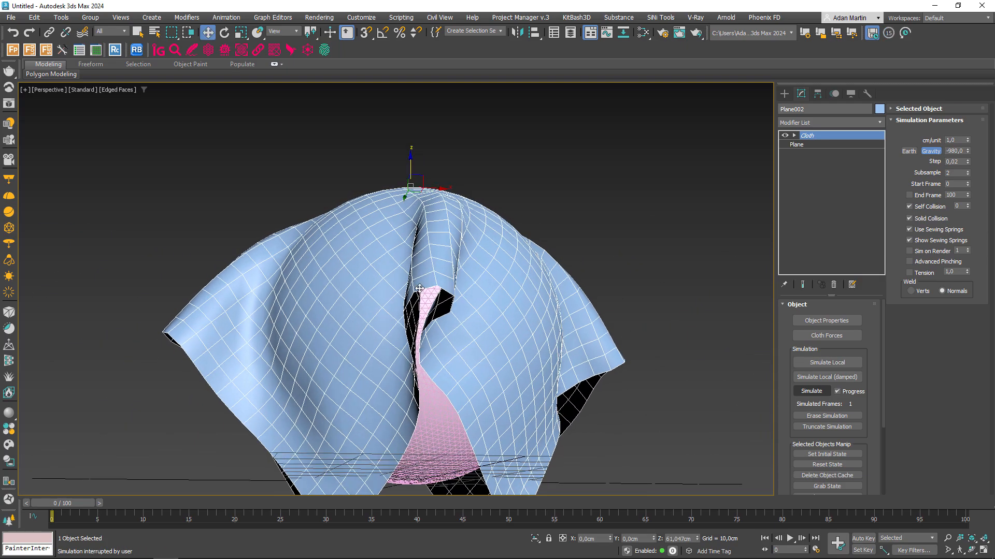
scroll(419, 289, up, 2)
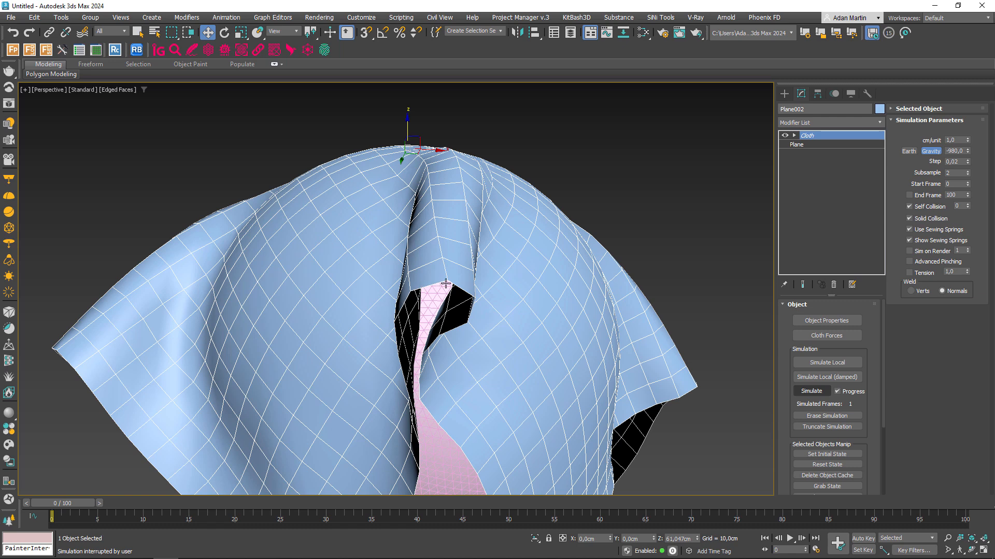
scroll(448, 277, up, 1)
scroll(448, 277, up, 1)
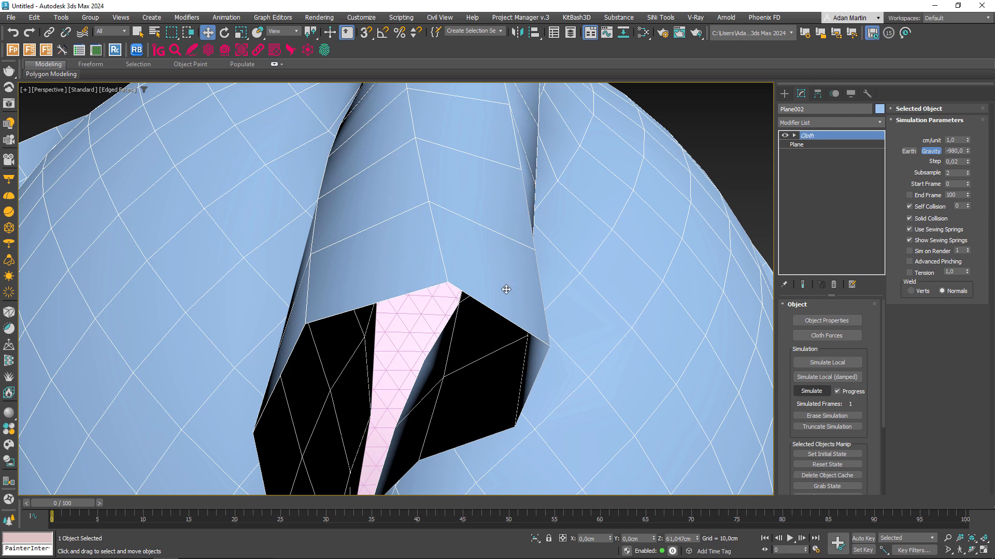
scroll(529, 294, down, 6)
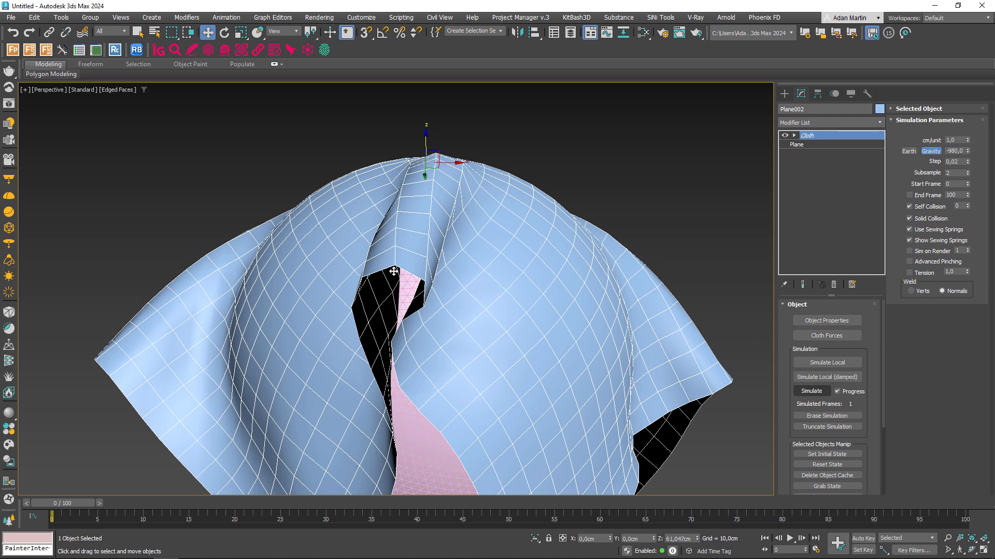
Set the U Bend of Plane002 to 250 in the cloth Object Properties and accept the change.
click(850, 322)
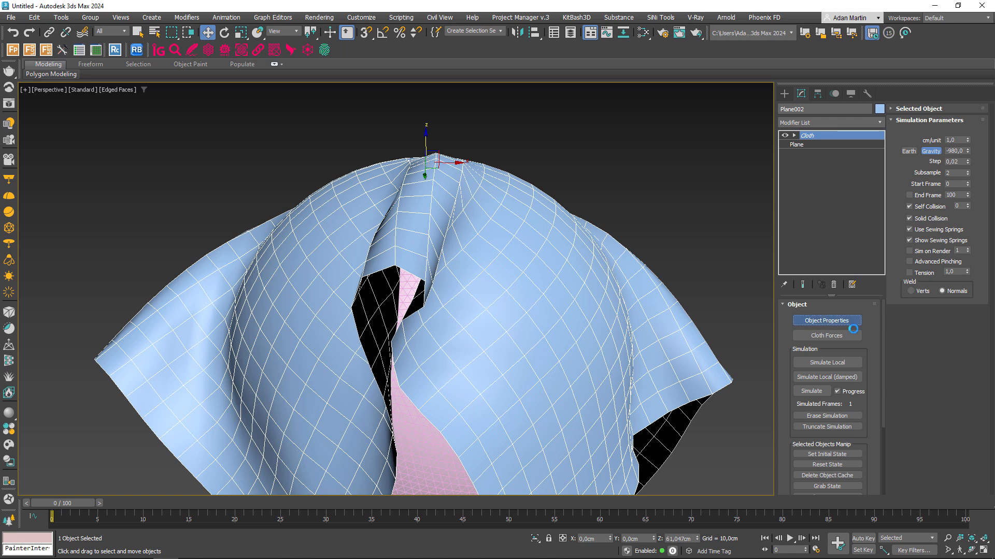
click(410, 147)
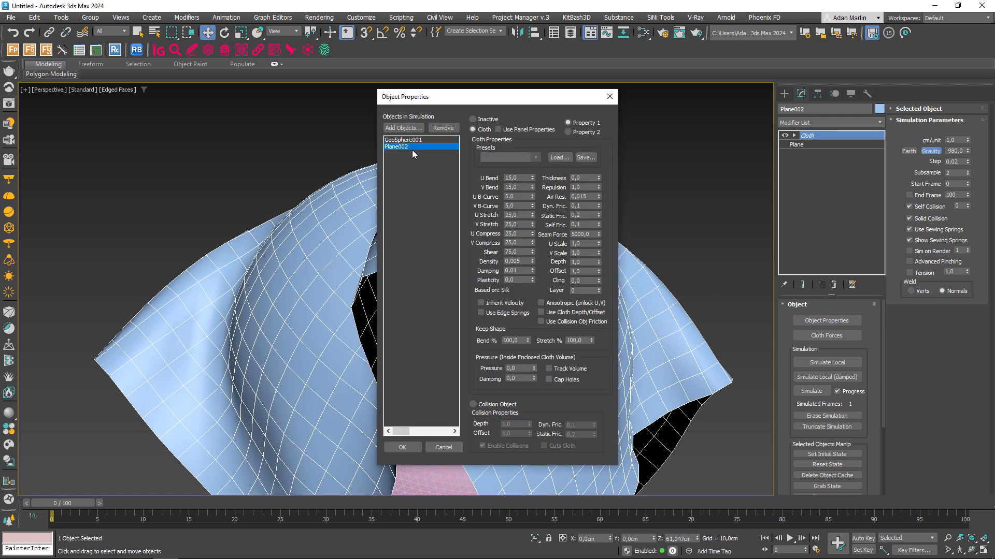
double_click(524, 178)
text(250)
key(Return)
click(542, 303)
drag(534, 188, 536, 205)
click(402, 447)
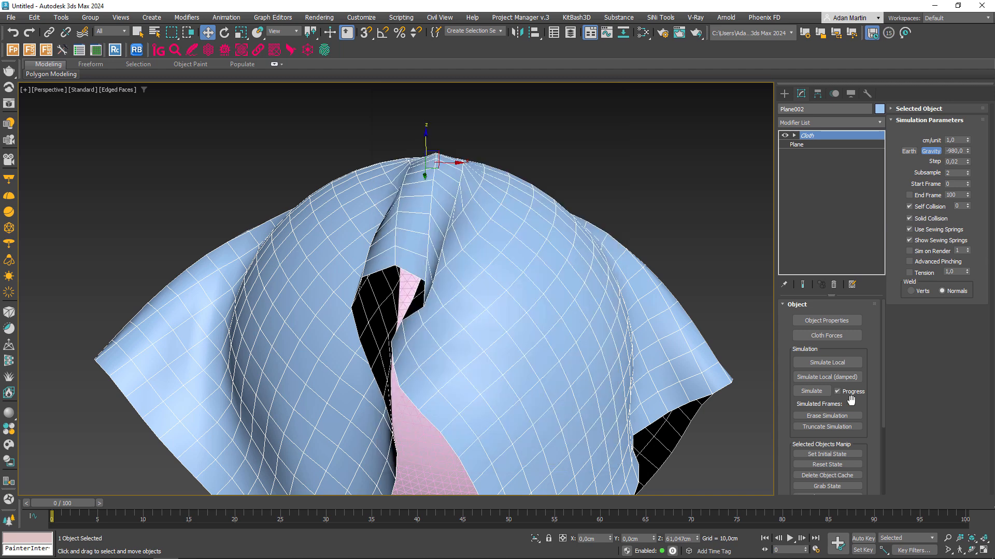
Reset the cloth's state and test its fall with the 250 bend value using the undamped local simulation.
click(834, 465)
click(829, 364)
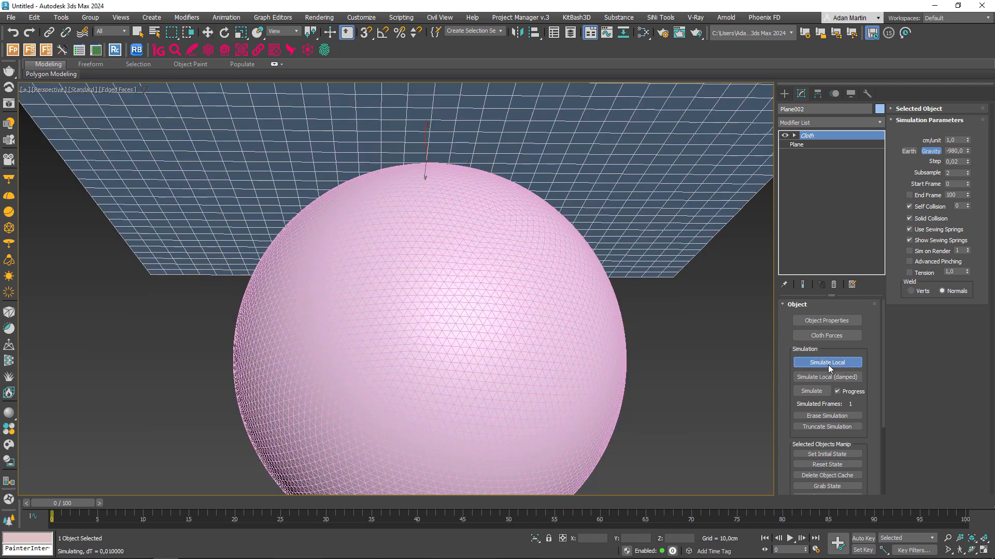
scroll(573, 297, down, 5)
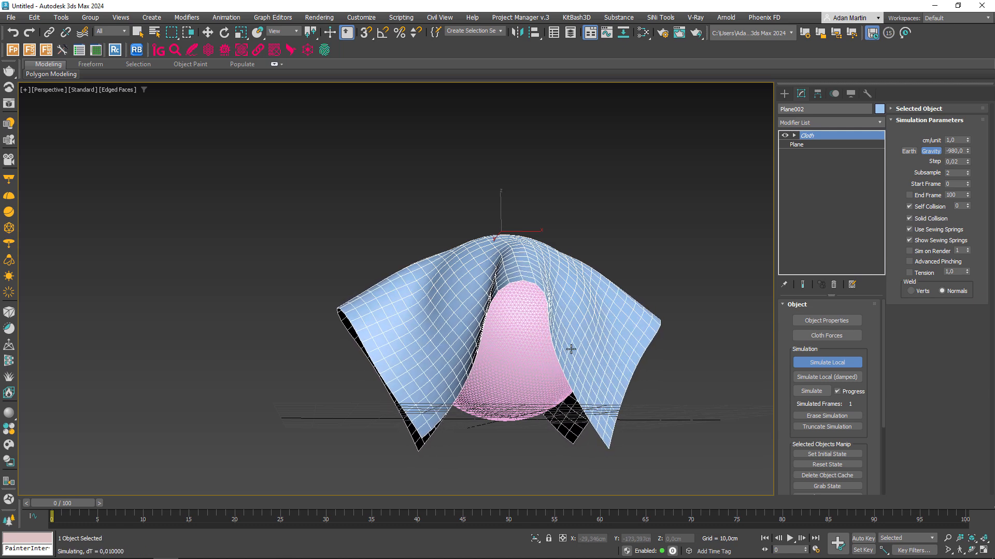
click(827, 363)
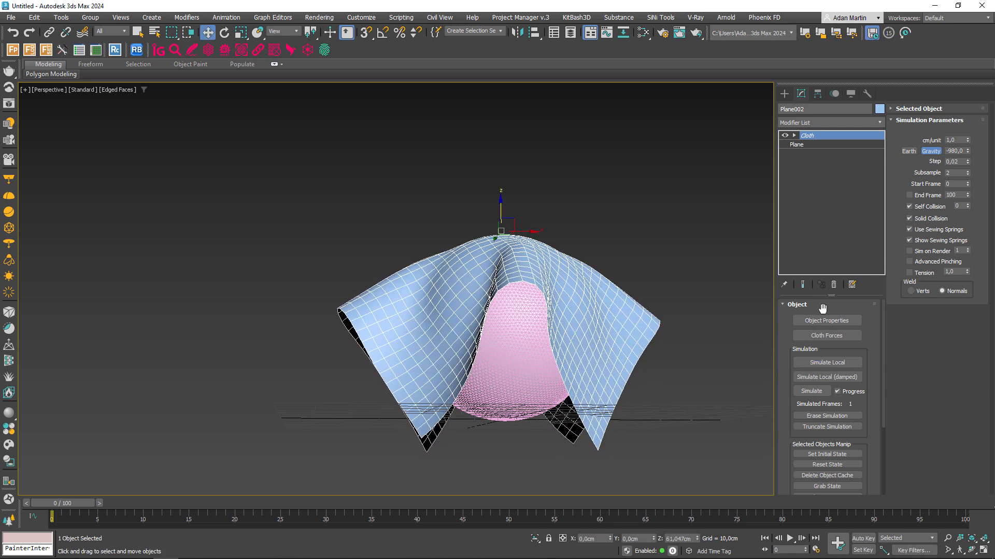
Set the U Bend and V Bend of Plane002 to 1000 in the cloth Object Properties.
click(821, 320)
click(415, 145)
text(1000)
key(Return)
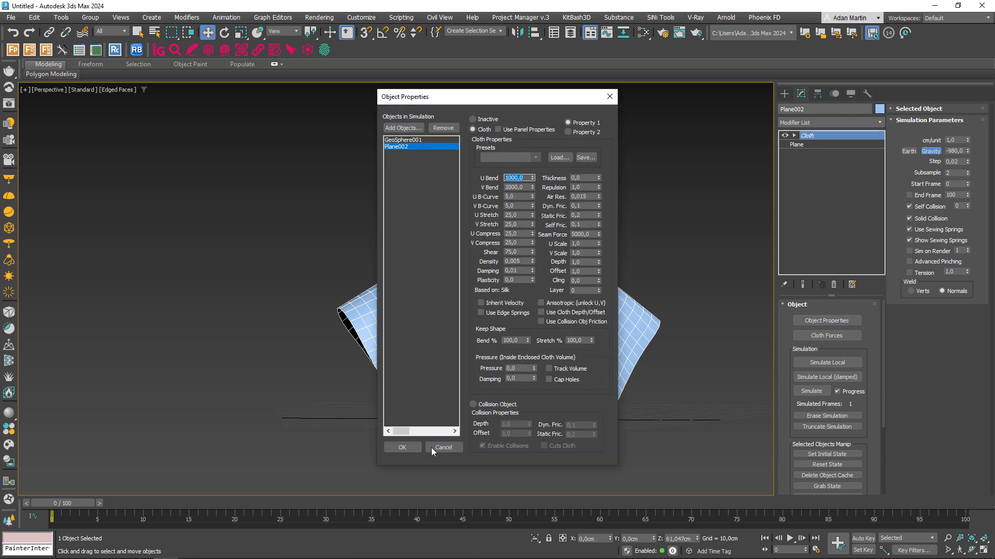
click(402, 447)
Reset the cloth's state and test its stiffer fall at 1000 bend with the undamped local simulation.
click(823, 465)
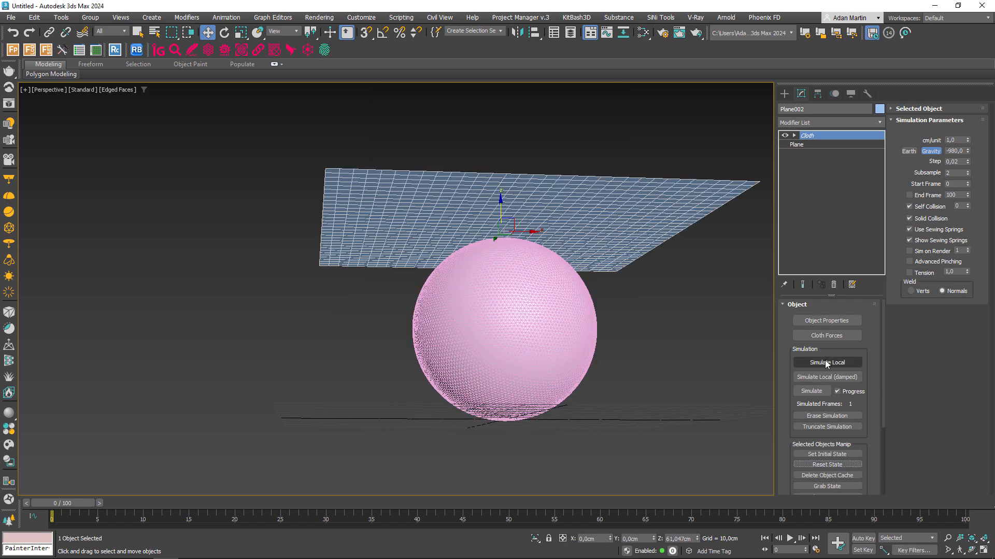
click(825, 363)
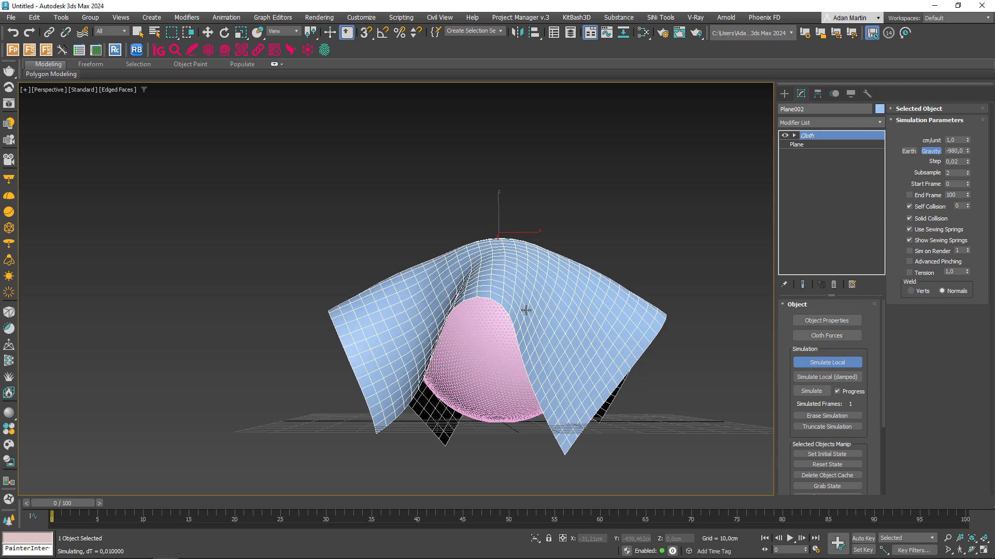
click(827, 363)
Set the U Bend and V Bend of Plane002 to 1 in the cloth Object Properties.
click(827, 321)
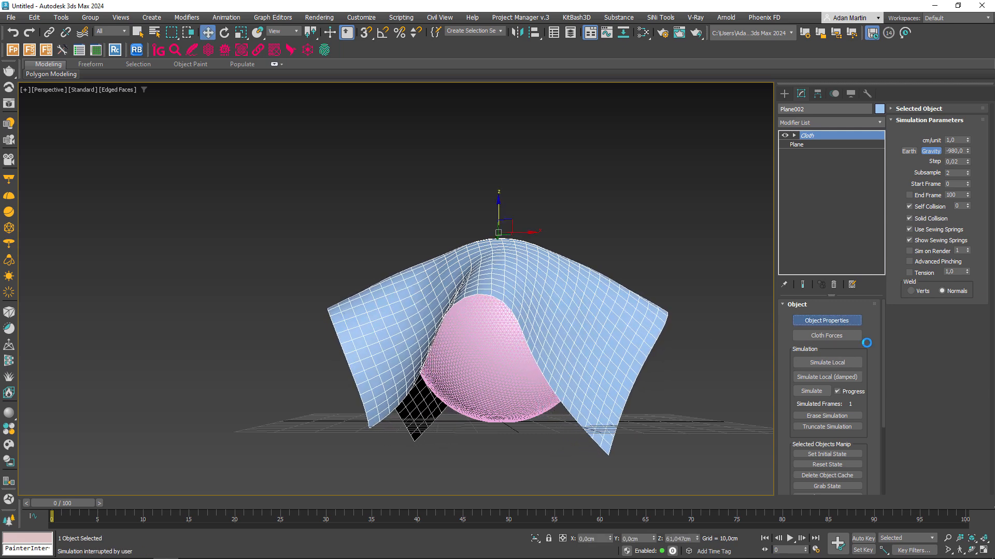
click(404, 142)
click(400, 146)
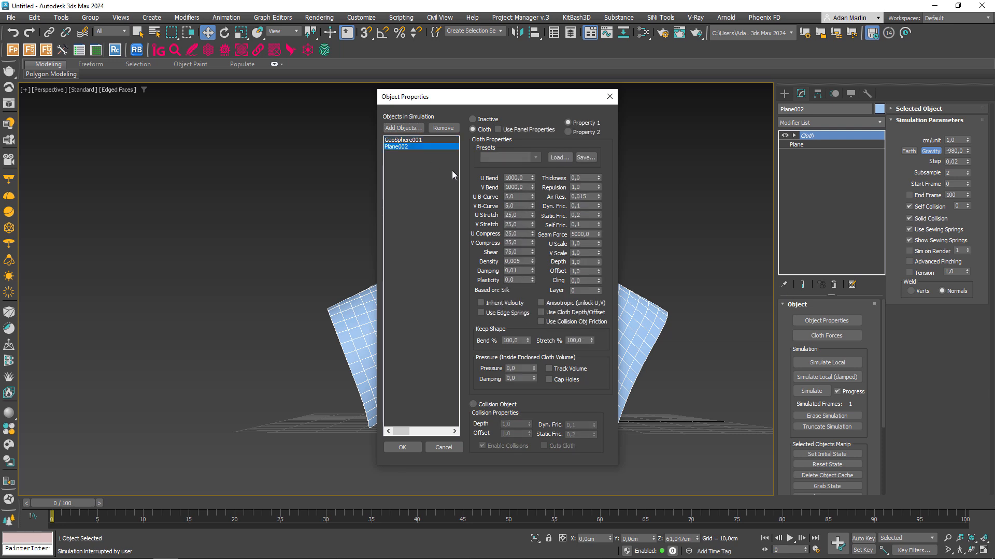
double_click(521, 177)
text(1)
key(Return)
click(399, 447)
Reset the cloth's state, run the undamped local simulation at bend 1, and stop it after inspecting the folds.
click(828, 464)
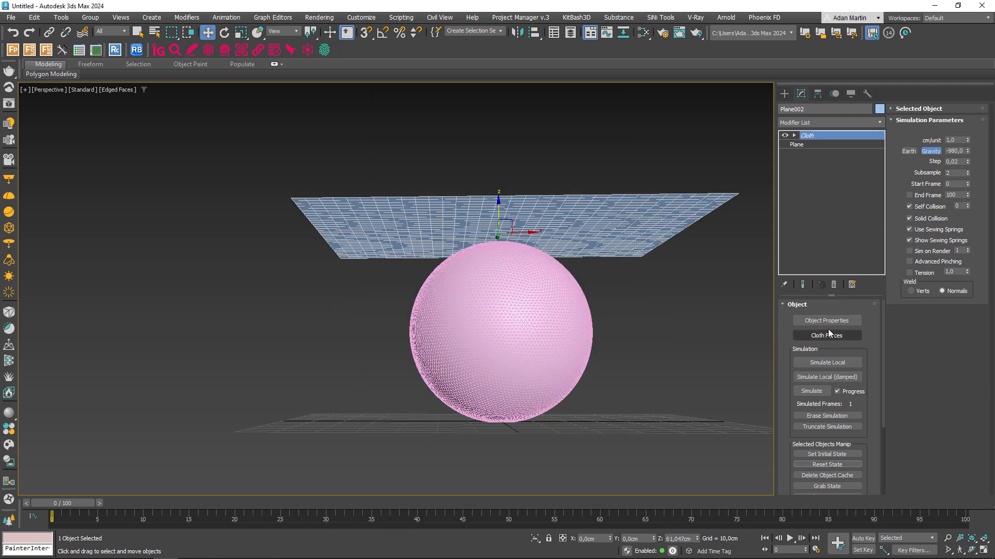
click(837, 365)
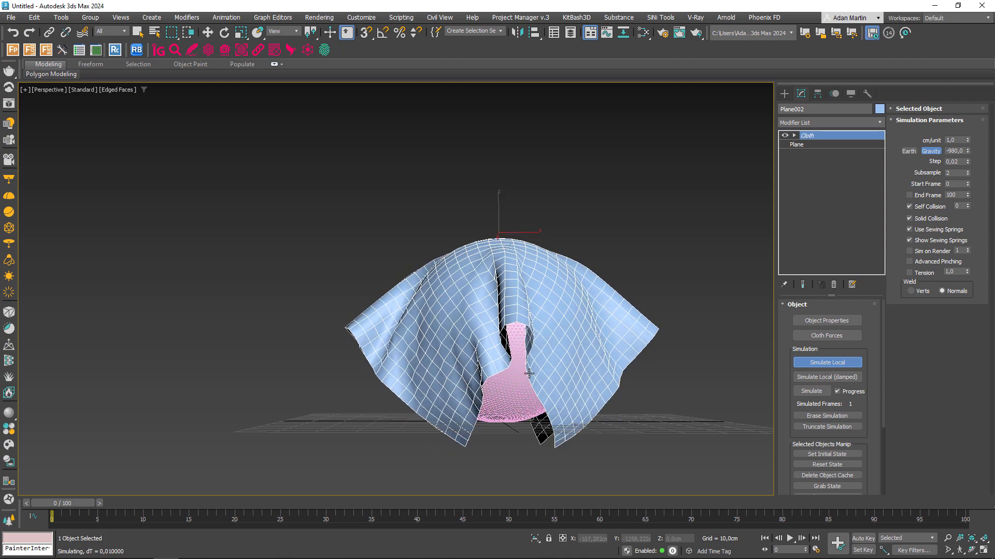
scroll(509, 361, up, 5)
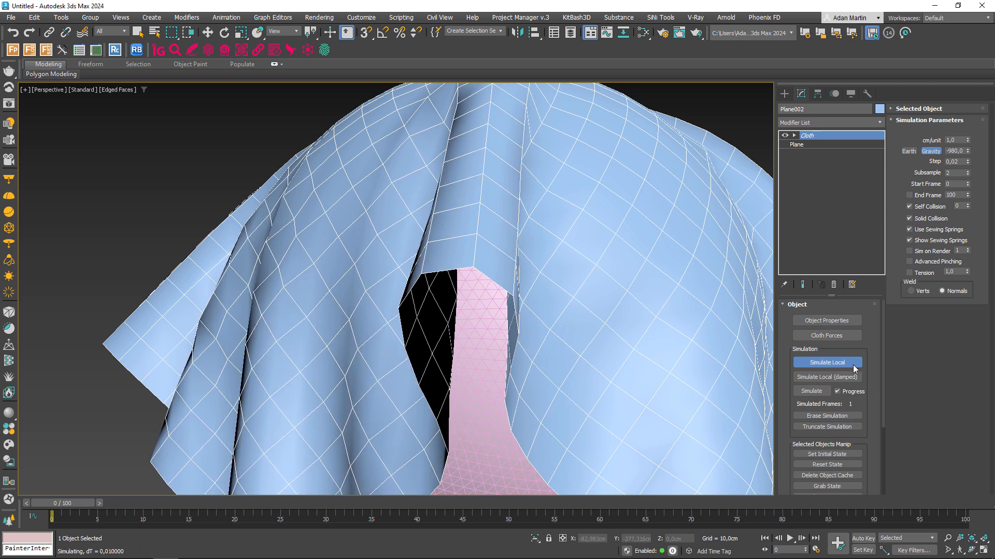
click(827, 363)
Compare the U Bend, V Bend and U B-Curve settings of Plane002 in the Object Properties, and close the dialog.
click(829, 320)
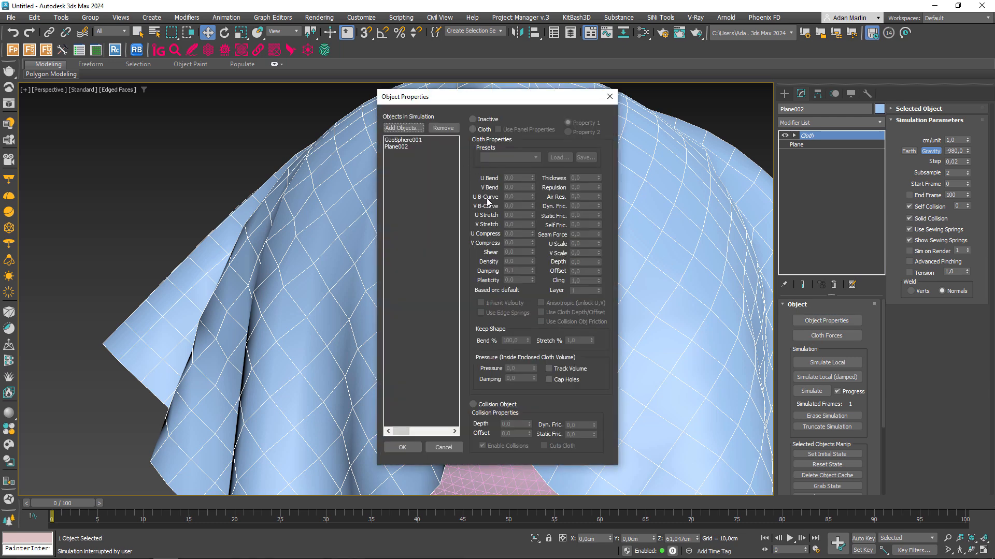
click(401, 147)
double_click(513, 197)
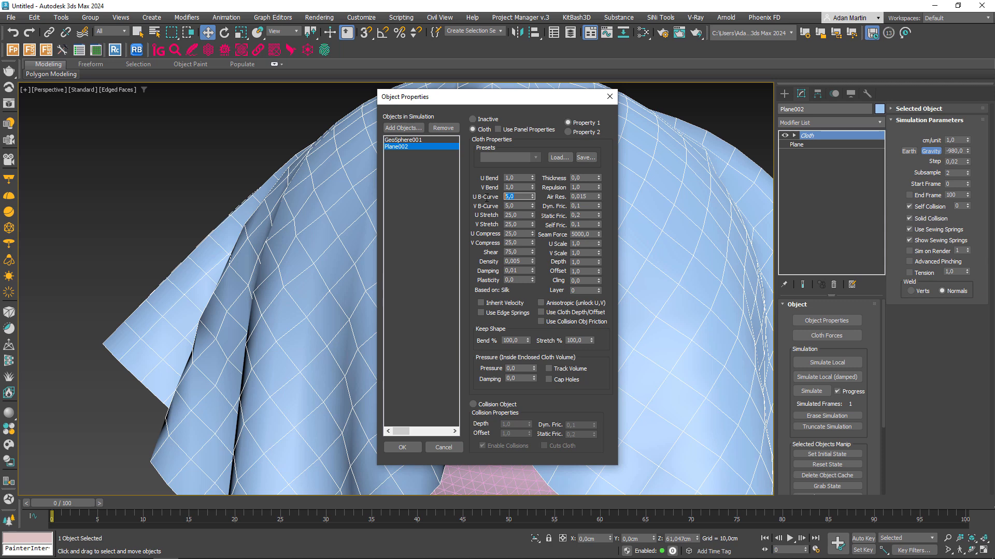
drag(524, 179, 488, 176)
drag(520, 197, 470, 192)
click(515, 187)
drag(519, 178, 472, 181)
click(402, 447)
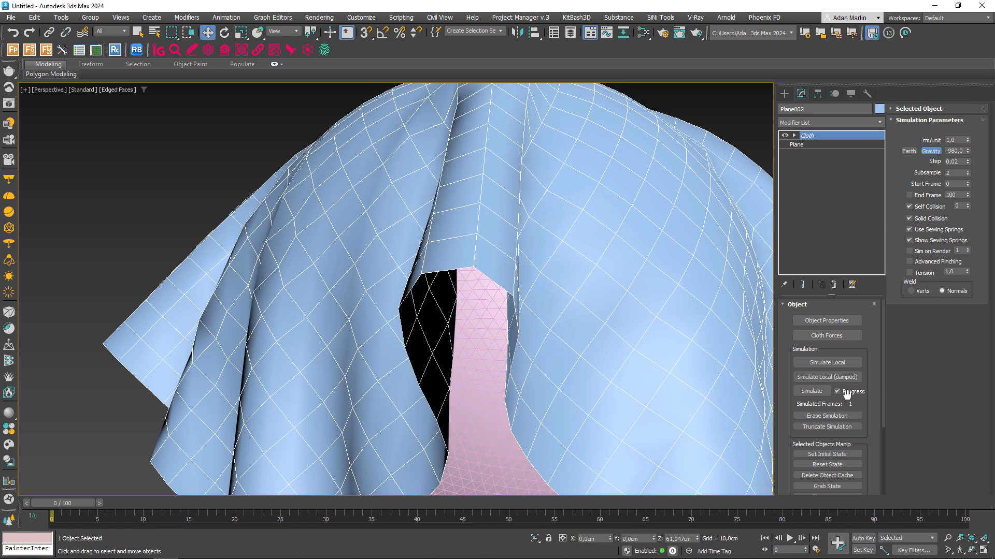
Run the undamped local simulation again, inspect the folds at the cloth's corners, and stop it.
click(839, 363)
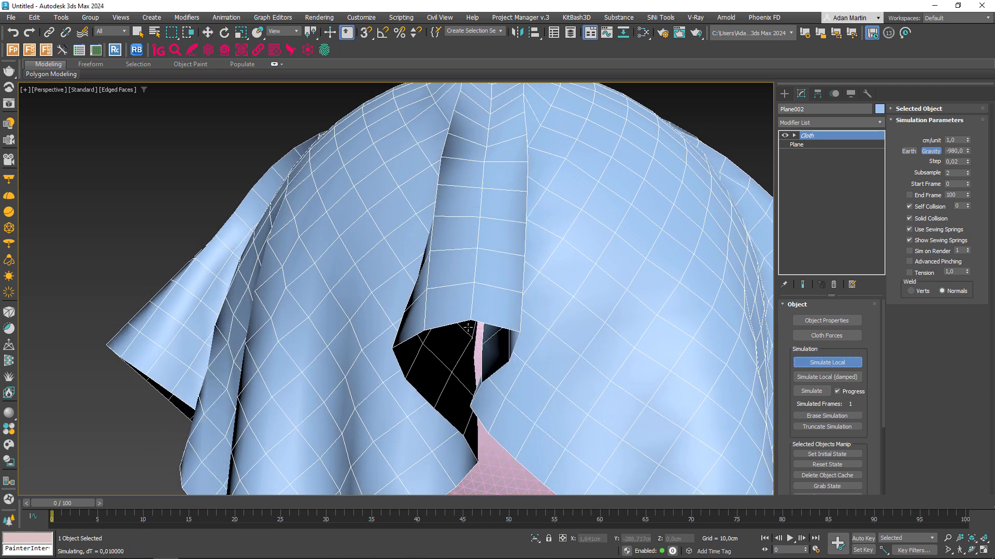
scroll(477, 313, down, 5)
middle_drag(515, 371, 546, 289)
scroll(546, 289, up, 2)
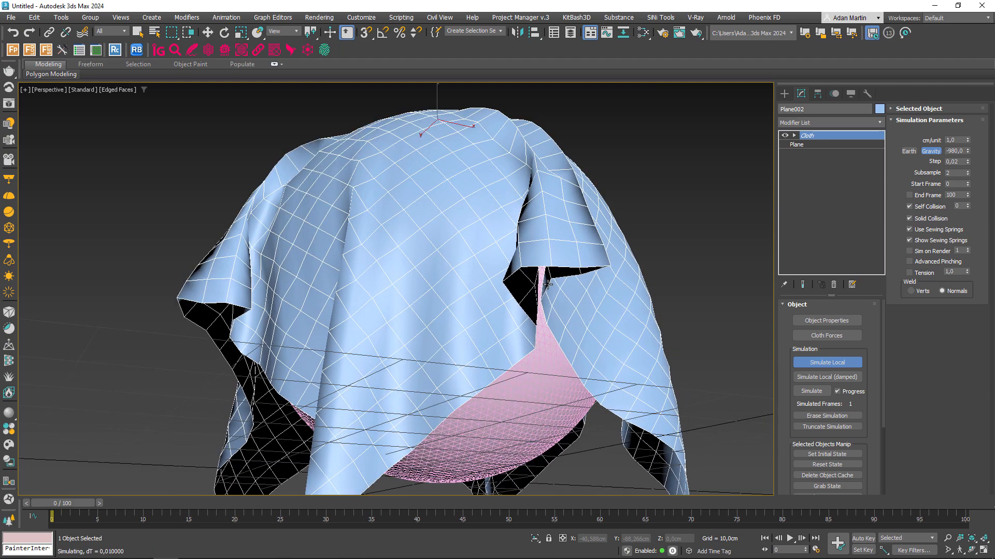
click(831, 363)
Set the U B-Curve and V B-Curve of Plane002 to 2 and test the result with the undamped local simulation.
click(827, 320)
click(397, 146)
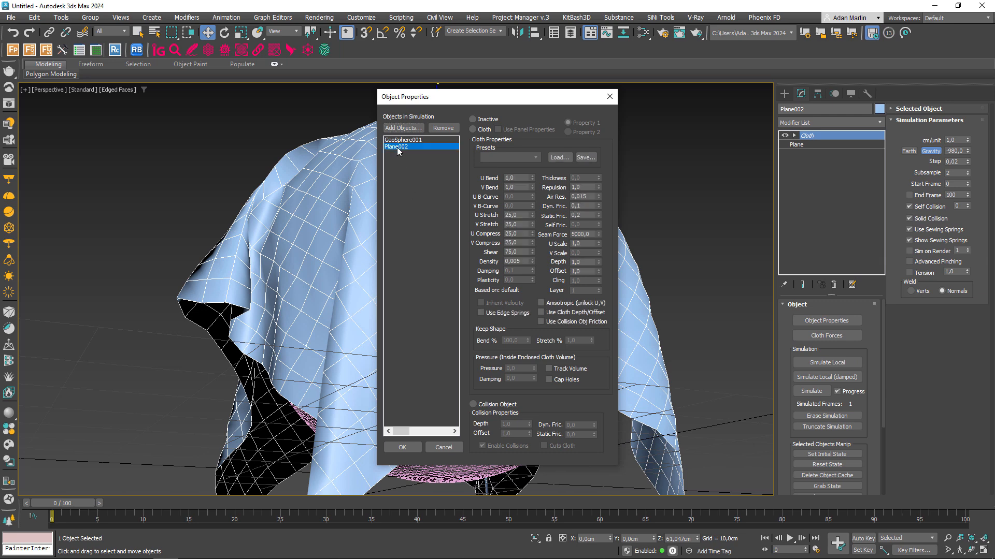
click(513, 197)
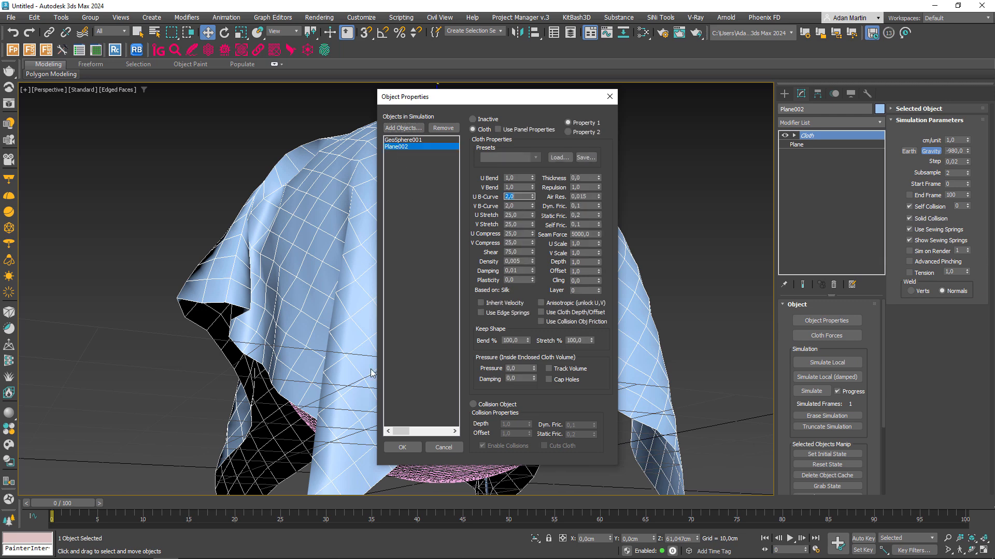
click(407, 449)
click(827, 363)
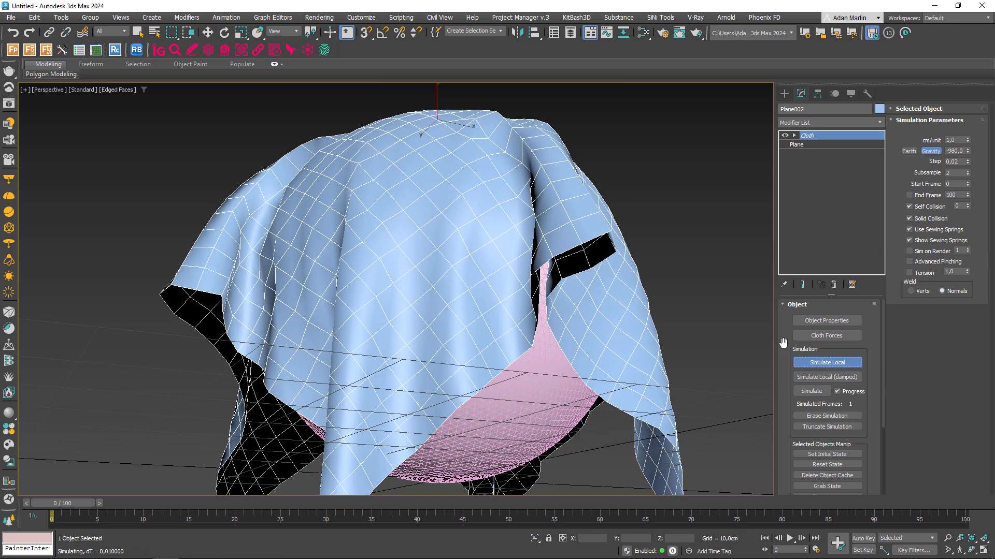
alt+middle_drag(611, 231, 357, 261)
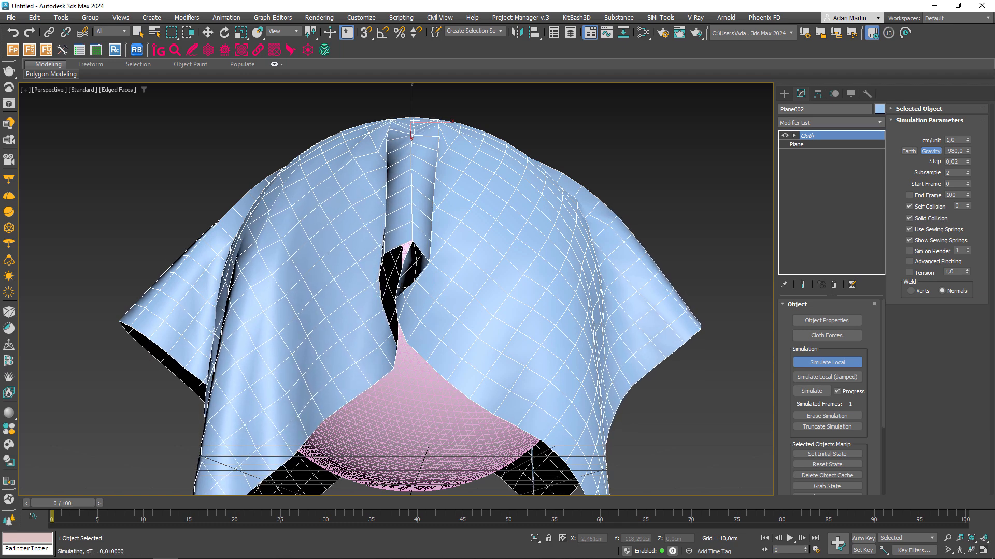
click(813, 363)
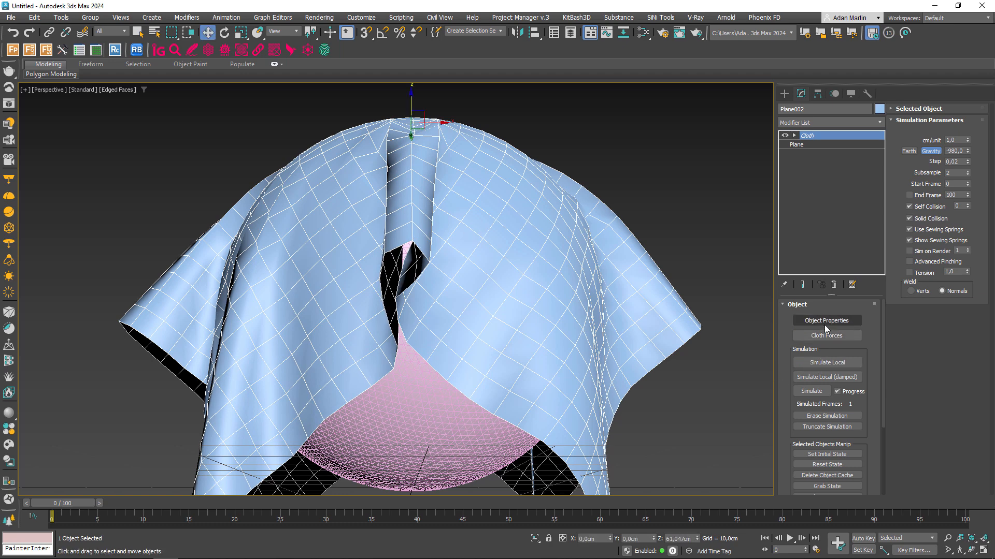
Set the U Stretch and V Stretch of Plane002 to 2 in the cloth Object Properties.
click(824, 321)
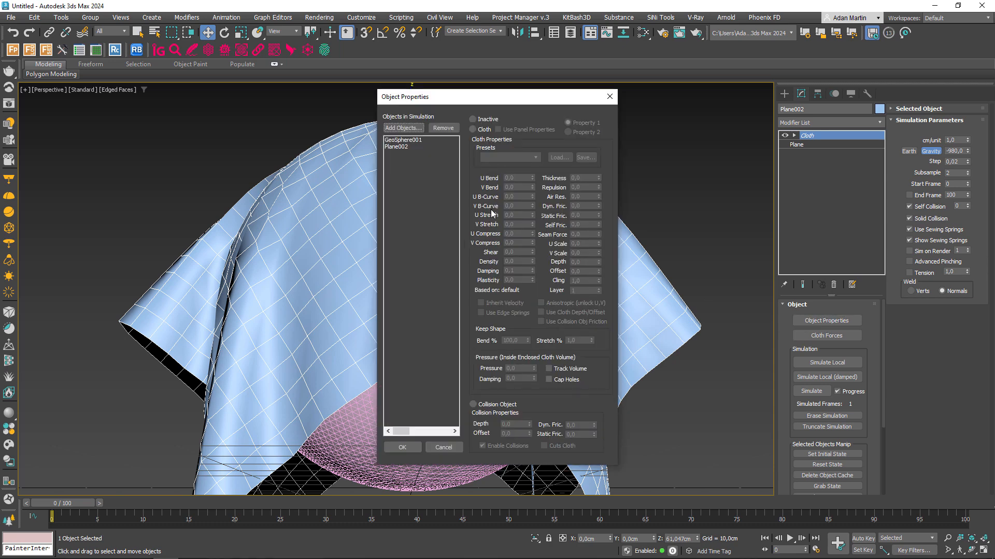
click(402, 147)
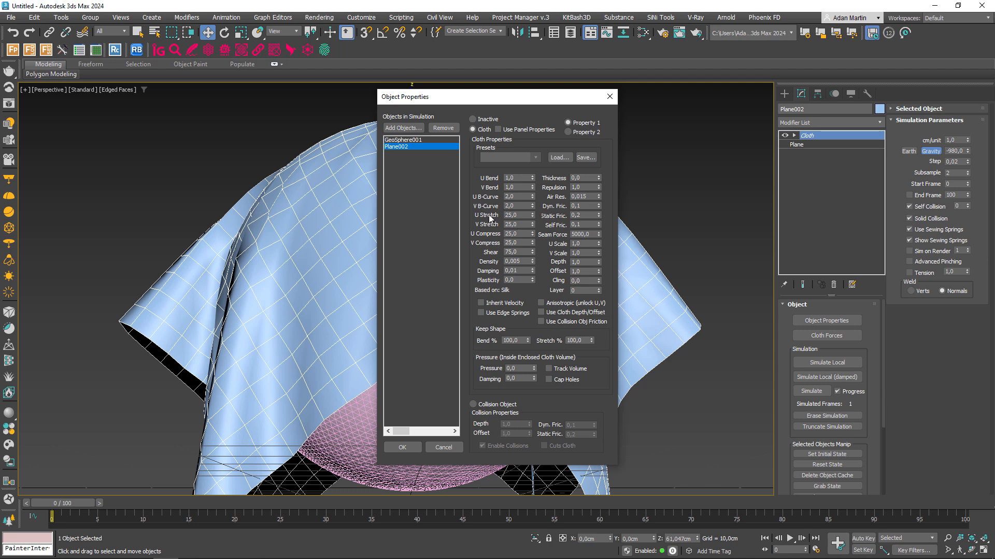
double_click(513, 215)
key(Return)
click(395, 446)
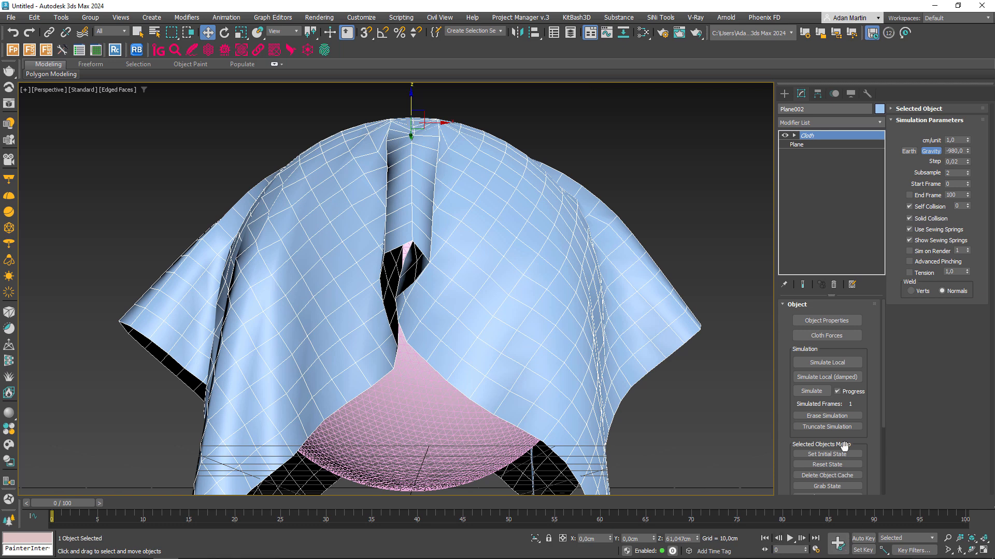
Run the undamped local simulation with the stretch at 2, inspect the whole draped cloth, and stop it.
click(832, 363)
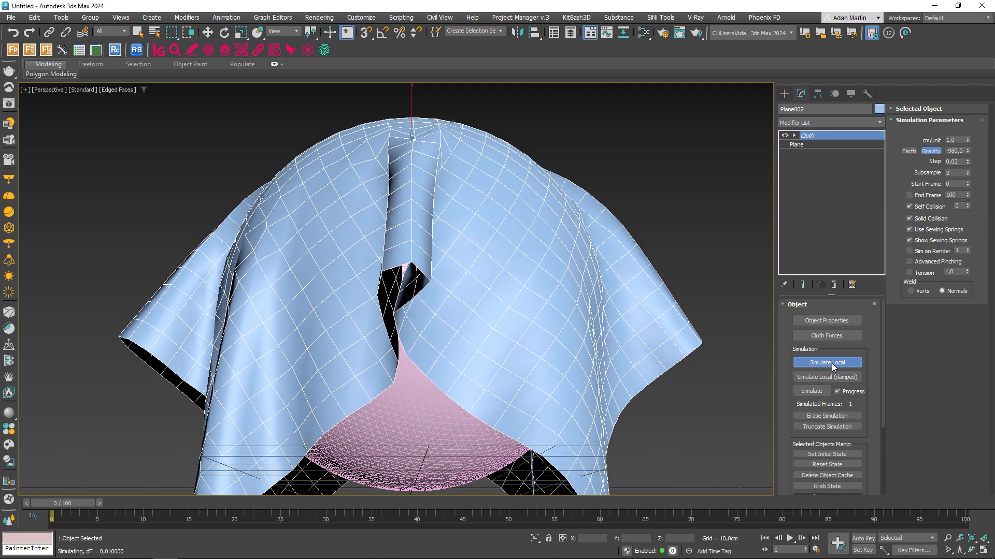
scroll(668, 373, down, 8)
middle_drag(668, 373, 621, 302)
scroll(621, 300, up, 6)
scroll(586, 334, down, 4)
middle_drag(586, 334, 599, 314)
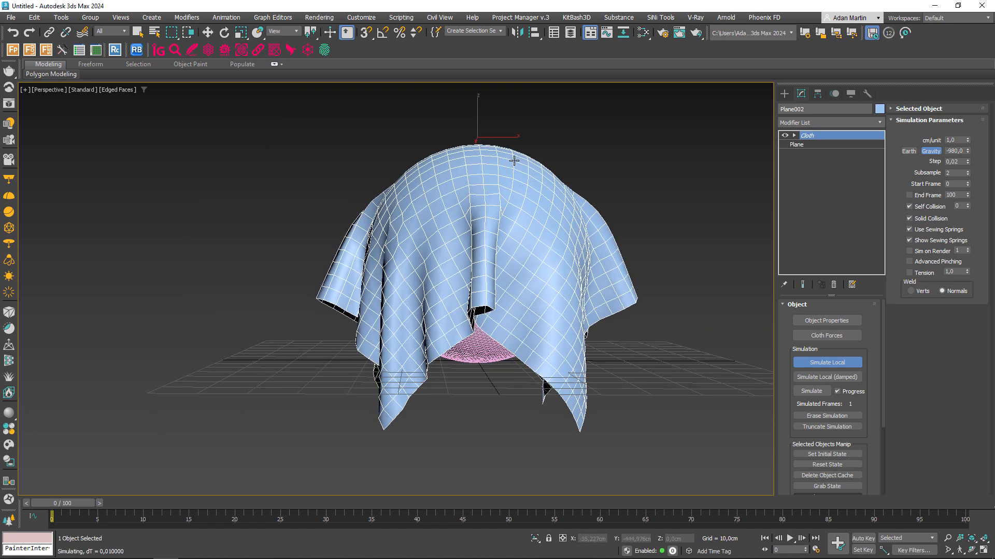
click(831, 364)
Set the U Stretch and V Stretch of Plane002 to 0,25 and test the cloth with the undamped local simulation.
click(826, 321)
click(402, 147)
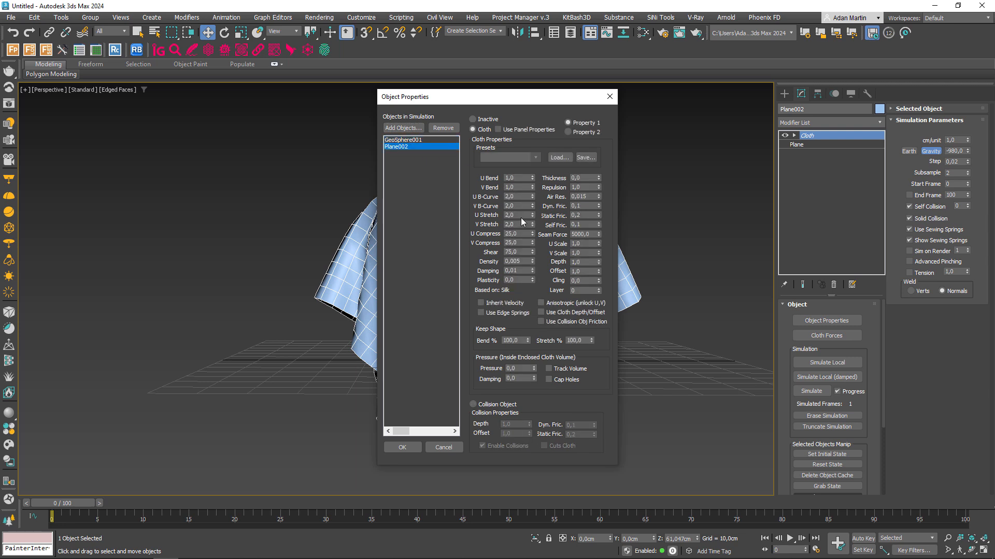
click(515, 216)
text(0,)
click(400, 446)
click(827, 363)
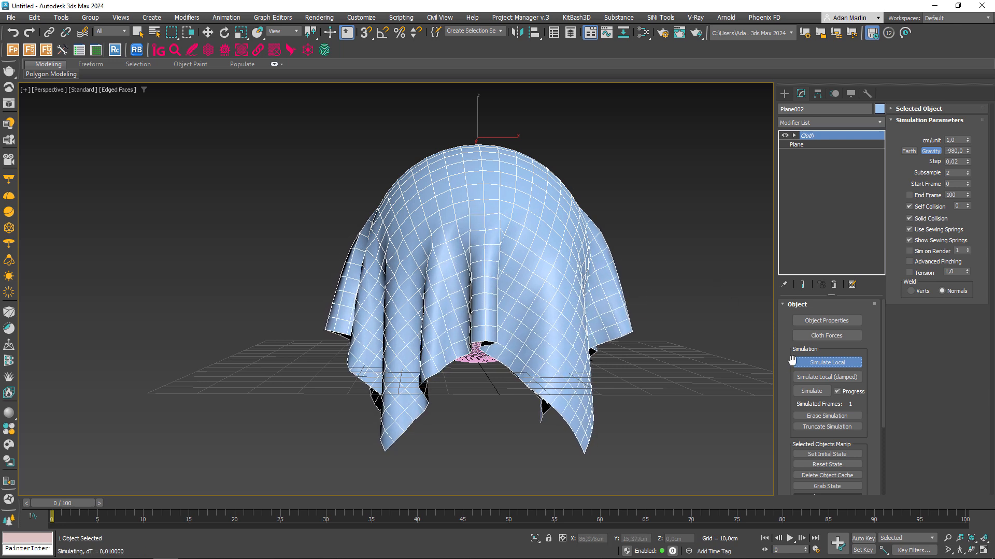
click(815, 360)
Set the U Stretch and V Stretch of Plane002 to 100 and test the cloth with the undamped local simulation.
click(826, 320)
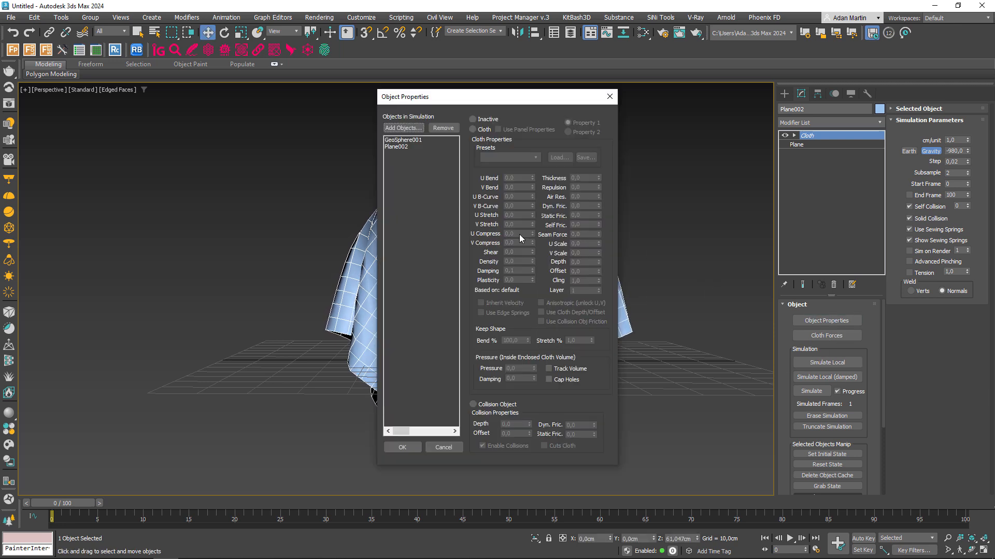
click(403, 148)
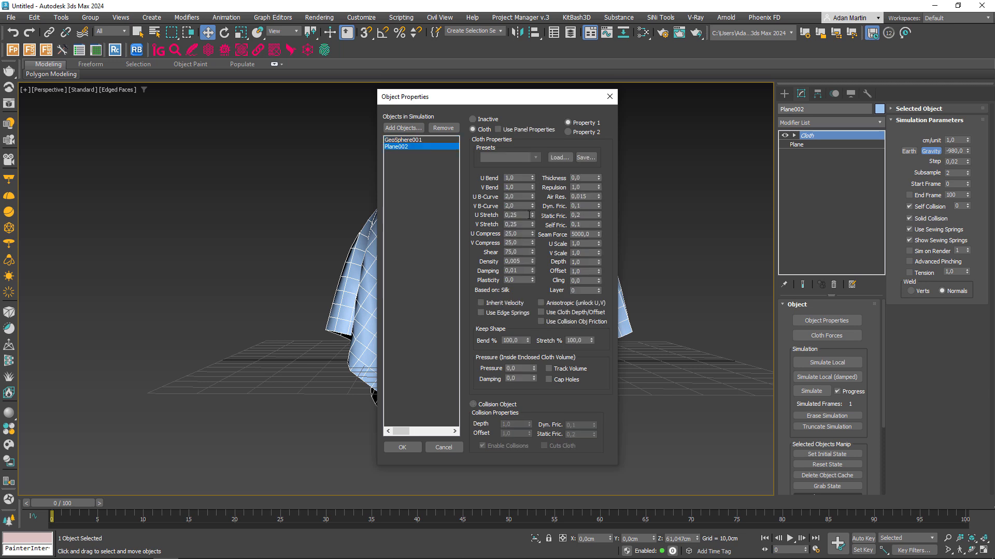
text(100)
key(Return)
click(413, 450)
click(837, 364)
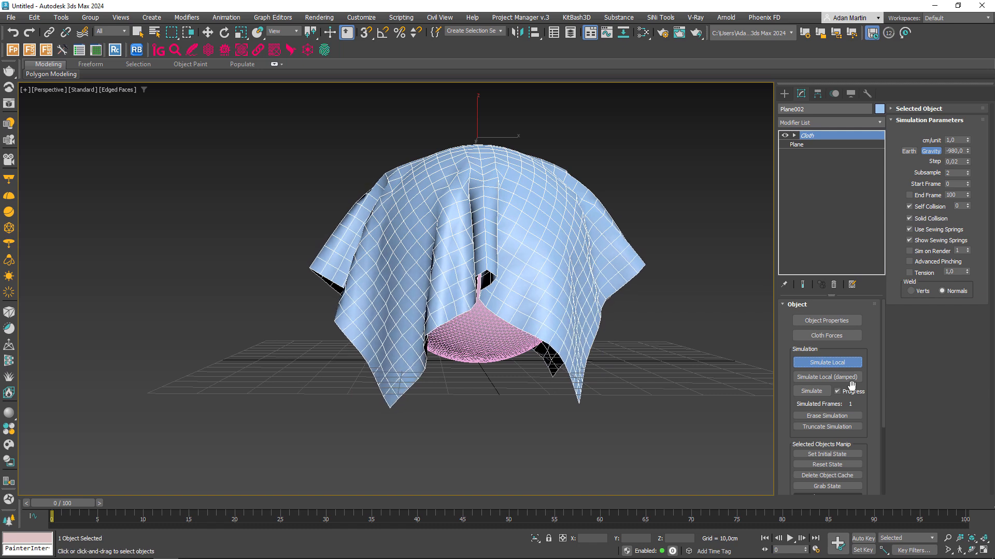
click(842, 364)
Compare the values of the Cotton and Silk presets for Plane002 in the cloth Object Properties.
click(834, 321)
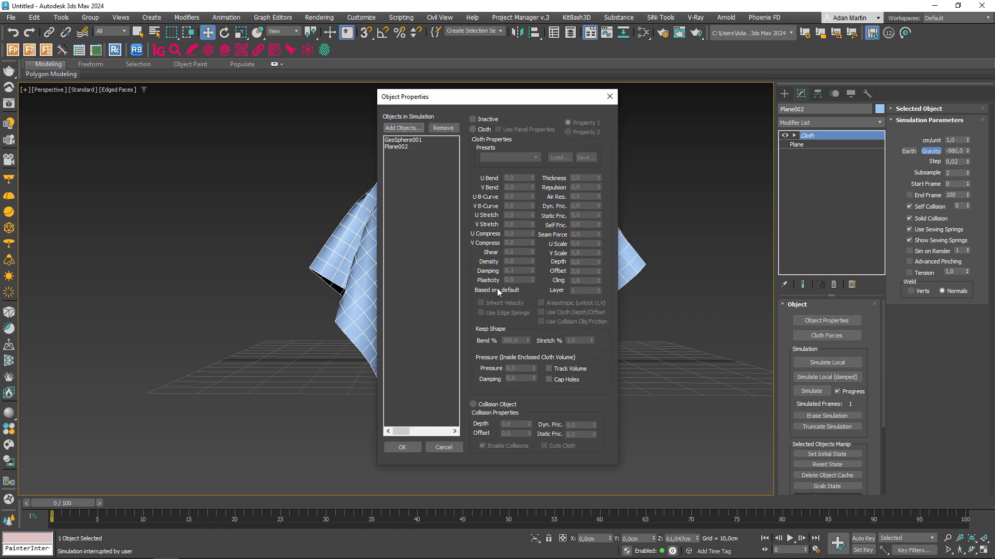
click(413, 148)
click(530, 156)
click(536, 205)
click(519, 157)
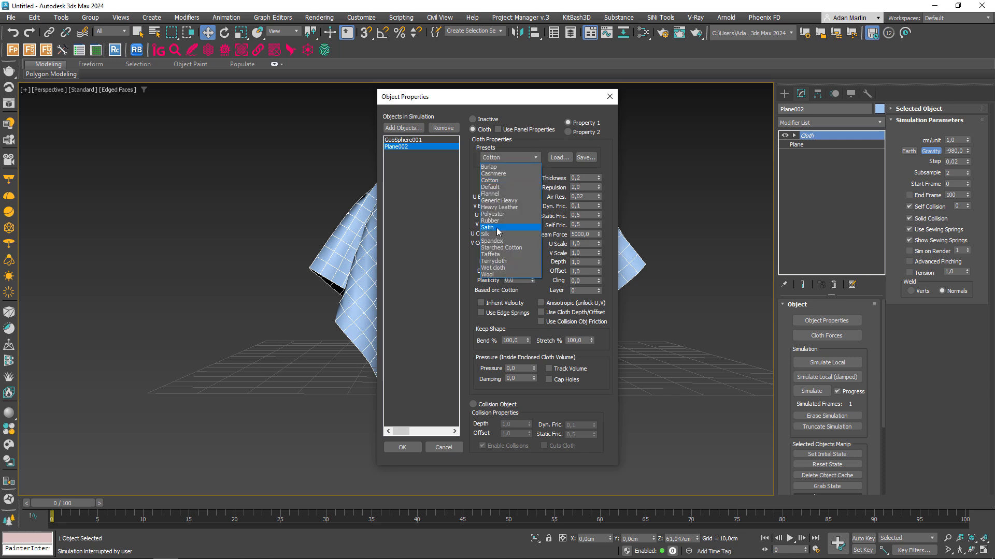
click(498, 233)
click(520, 158)
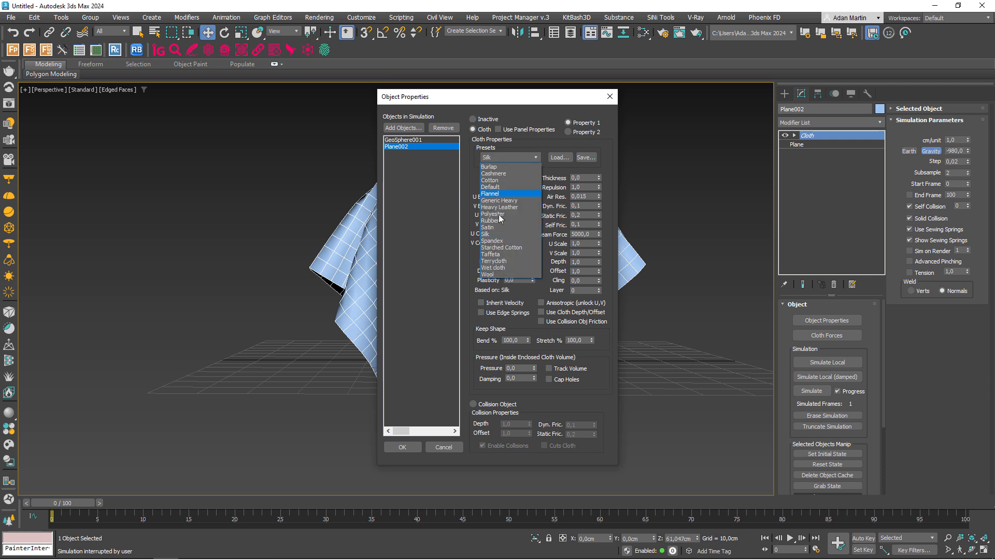
click(493, 180)
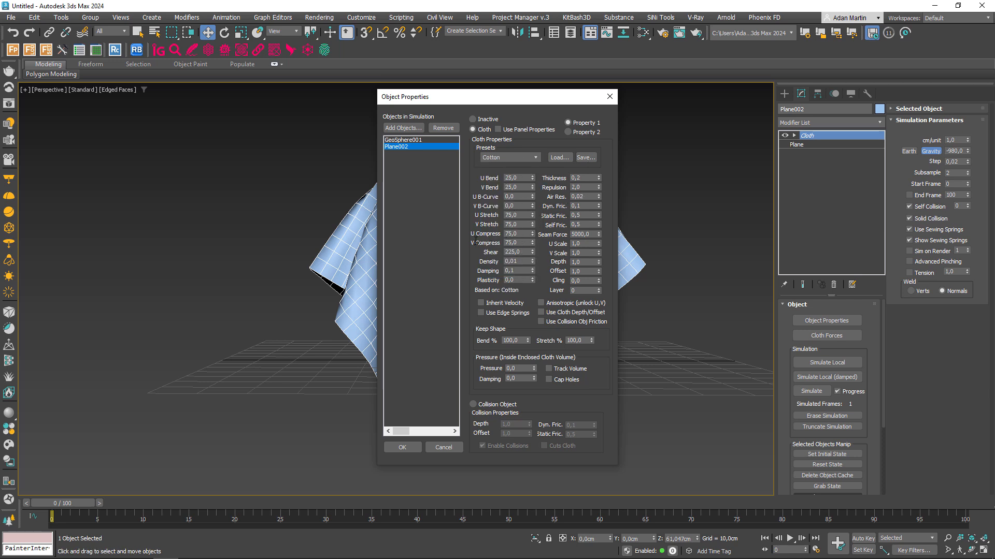
Examine the U Compress and Shear settings beside the draped cloth, and close the cloth properties without applying the preset.
drag(519, 234, 474, 231)
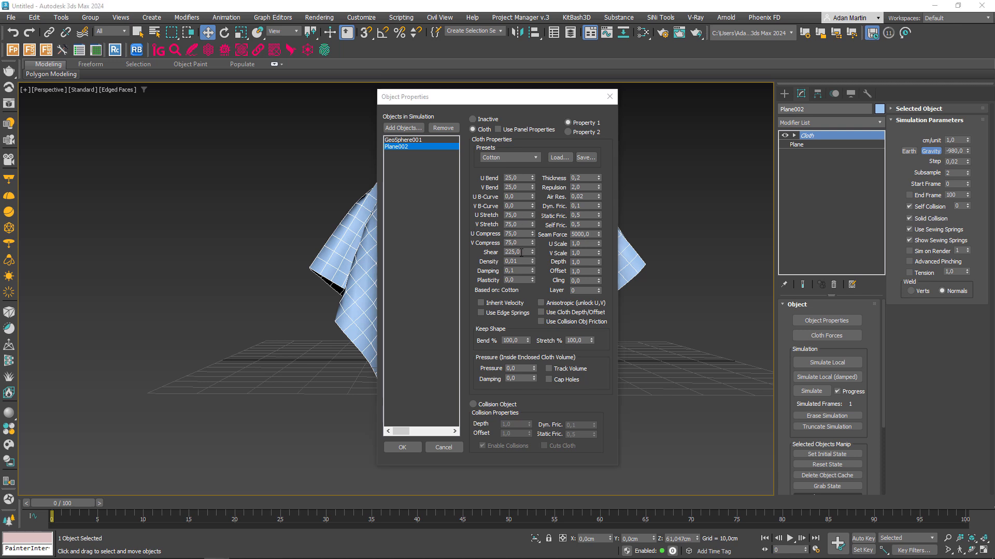
drag(522, 252, 488, 254)
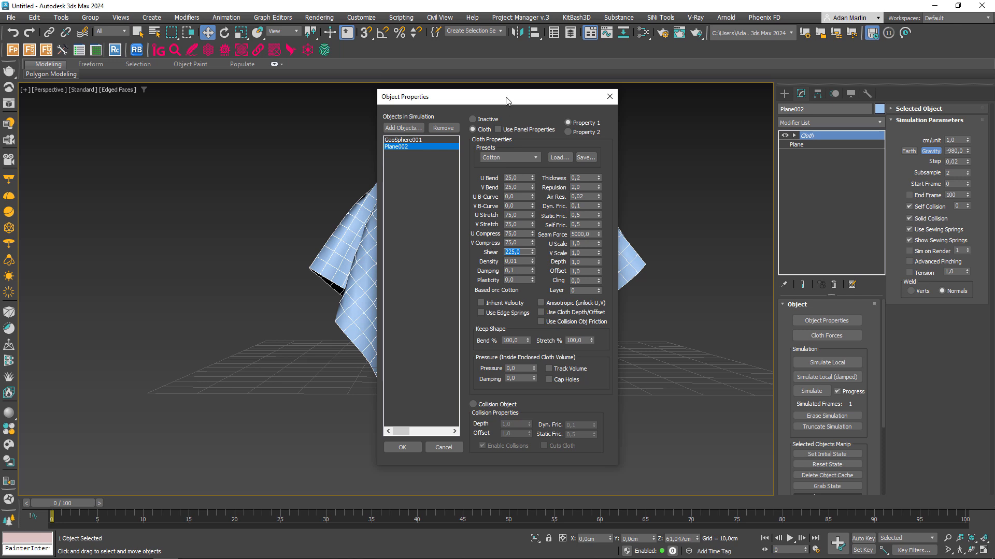
drag(506, 101, 733, 119)
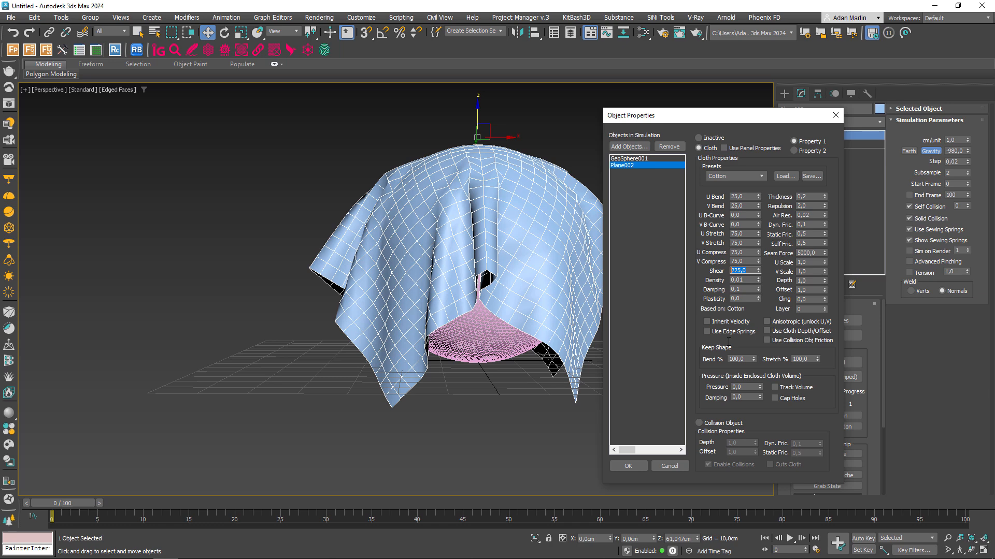
click(835, 115)
Turn off Edges Only in the display properties of Plane002 and inspect the triangulated edges on the cloth.
right_click(490, 225)
click(521, 323)
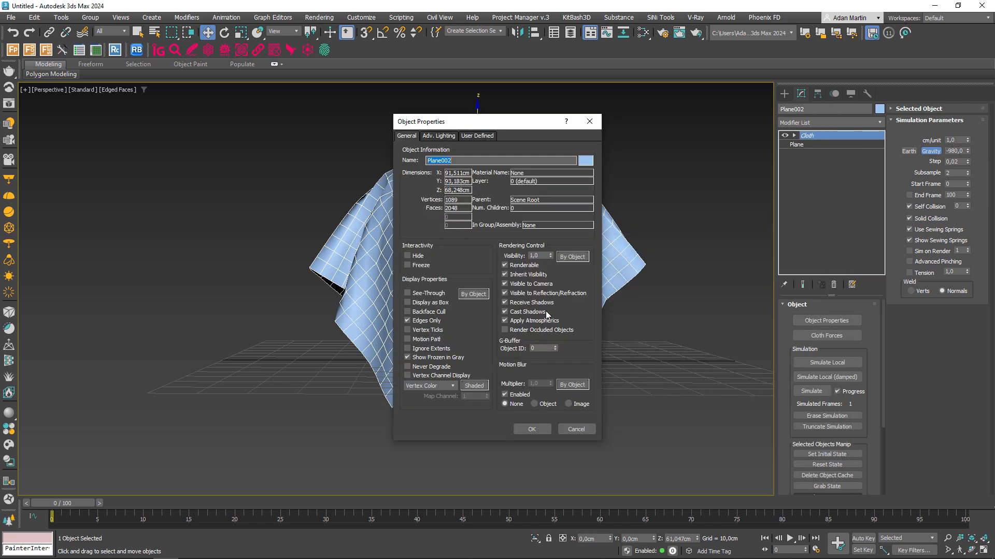
click(420, 321)
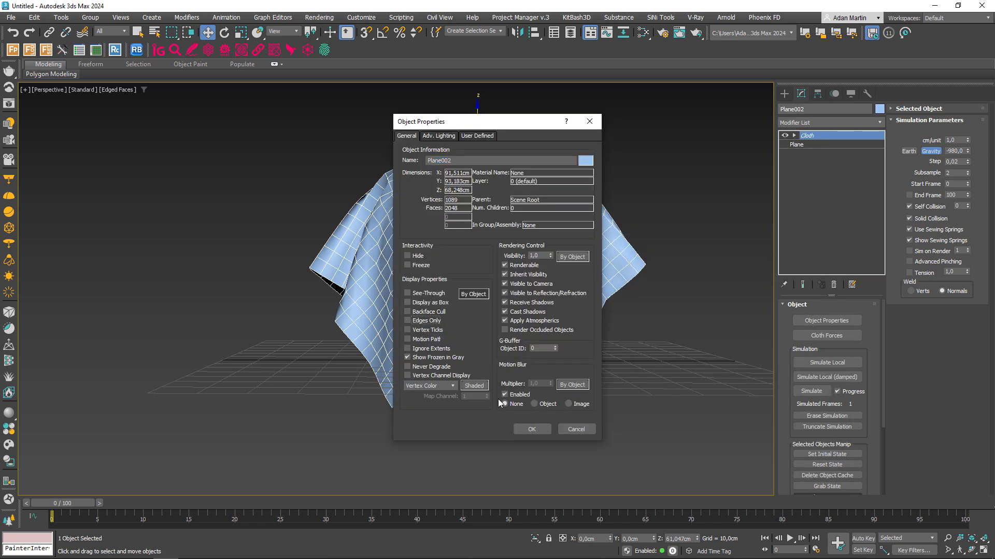
click(538, 432)
scroll(483, 269, up, 6)
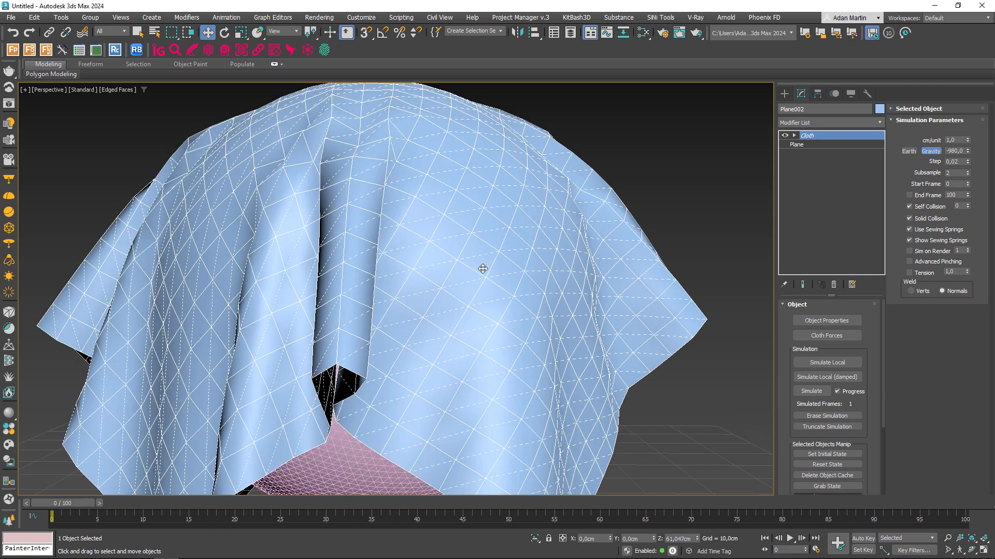
scroll(482, 269, up, 2)
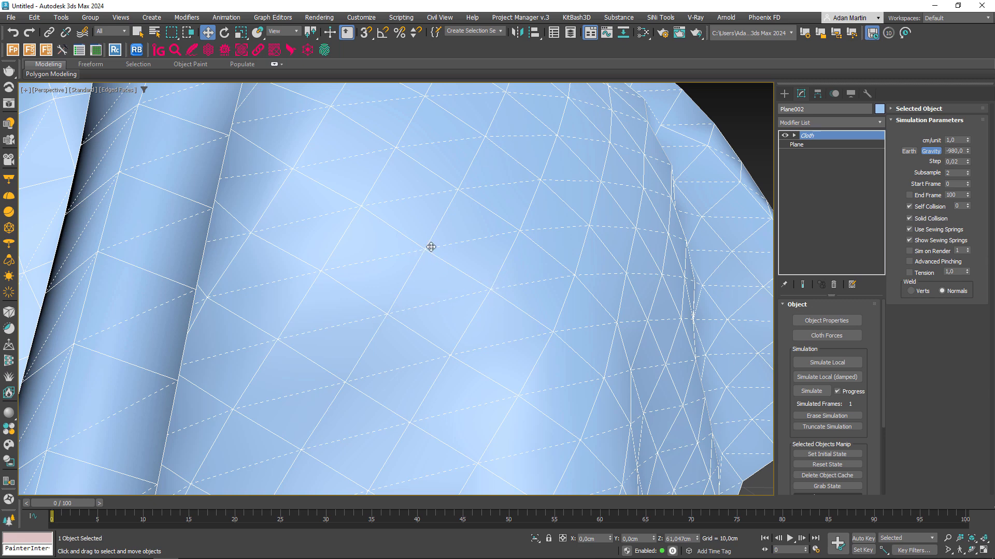
scroll(423, 279, down, 5)
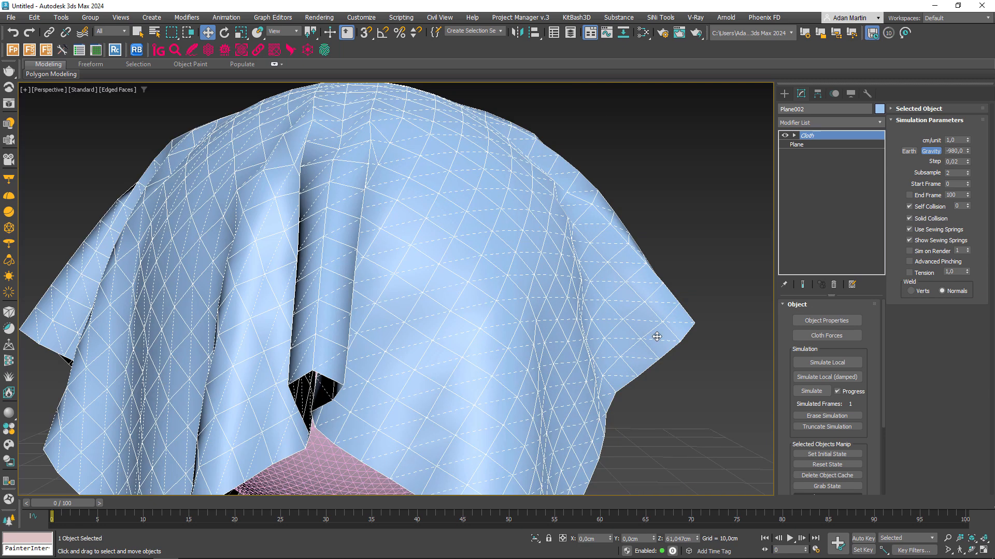
Set the Shear of Plane002 to 1 in the cloth Object Properties.
click(826, 323)
click(397, 148)
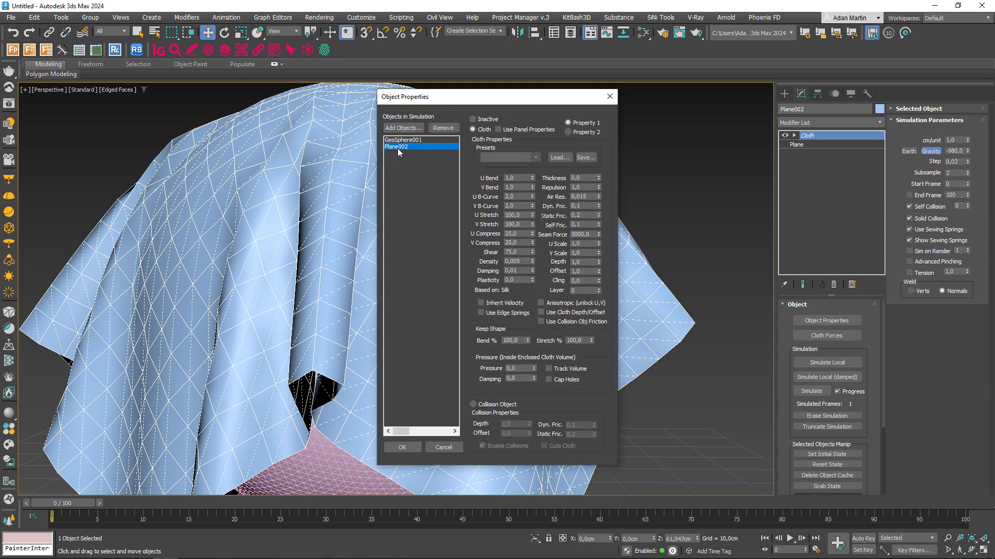
click(517, 252)
drag(517, 252, 487, 253)
text(1)
key(Return)
click(402, 447)
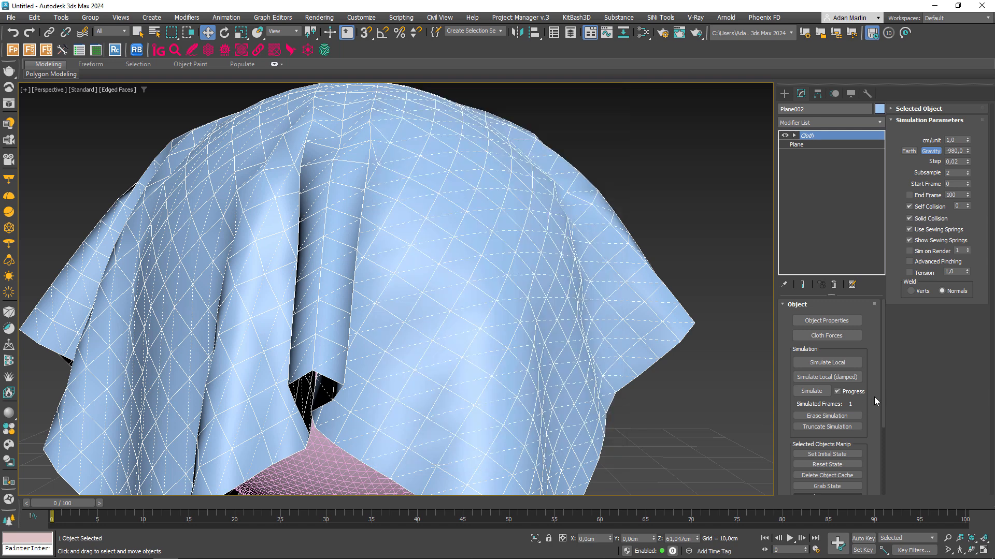
Run the undamped local simulation with the changed shear, inspect the cloth from another side, and stop it.
click(837, 365)
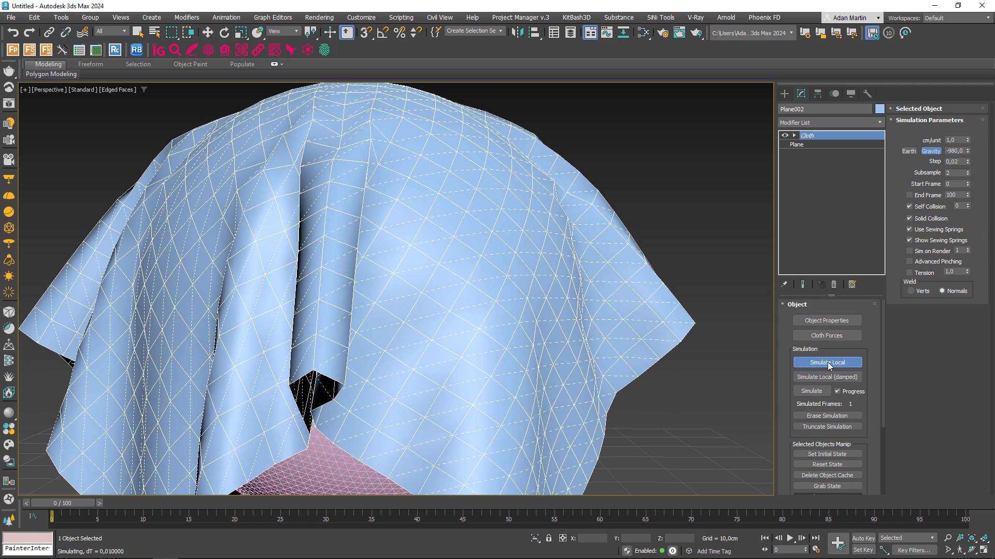
scroll(524, 340, down, 5)
alt+middle_drag(524, 339, 493, 311)
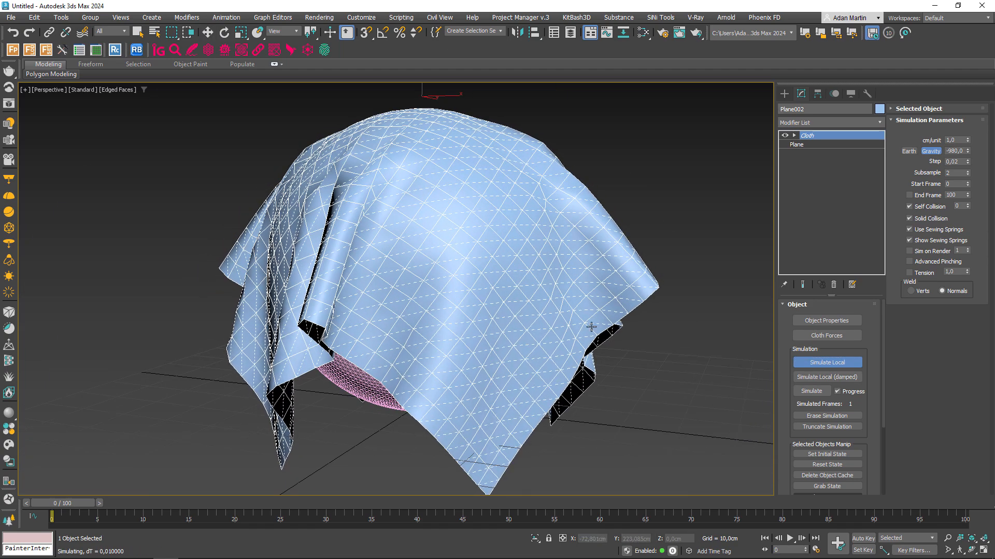
click(848, 363)
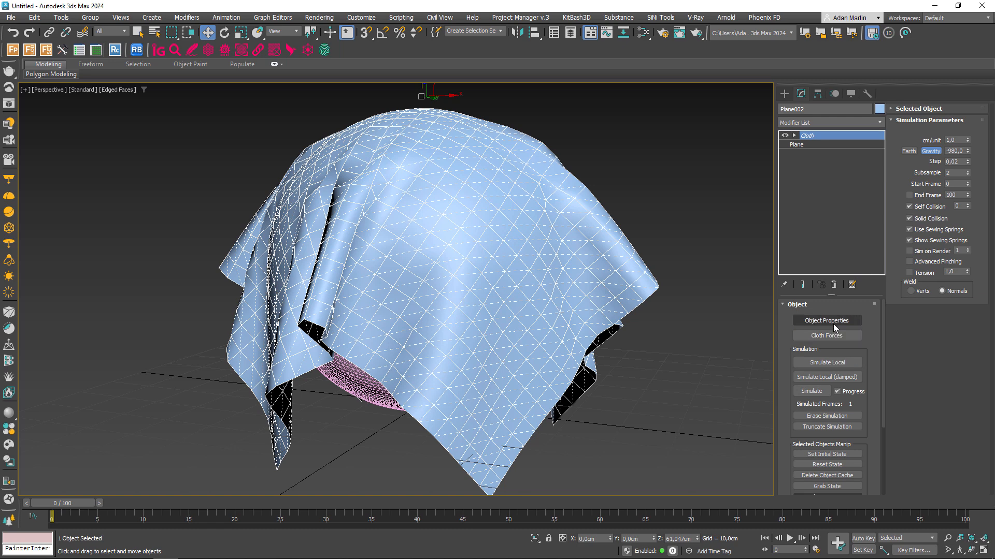
Set the Stretch and Compress values of Plane002 to 5 in both U and V in the cloth Object Properties.
click(827, 320)
click(409, 140)
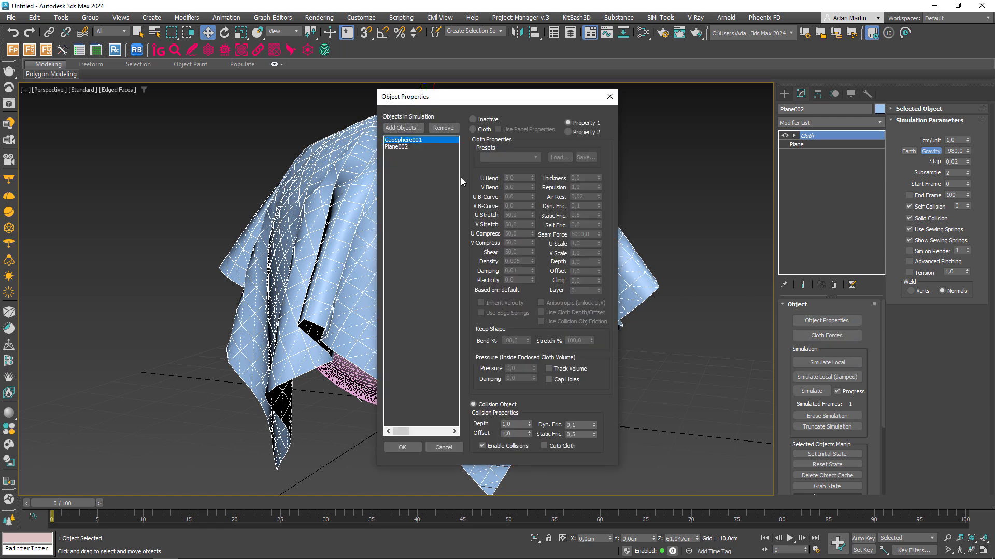
click(396, 146)
double_click(523, 217)
text(5)
key(Return)
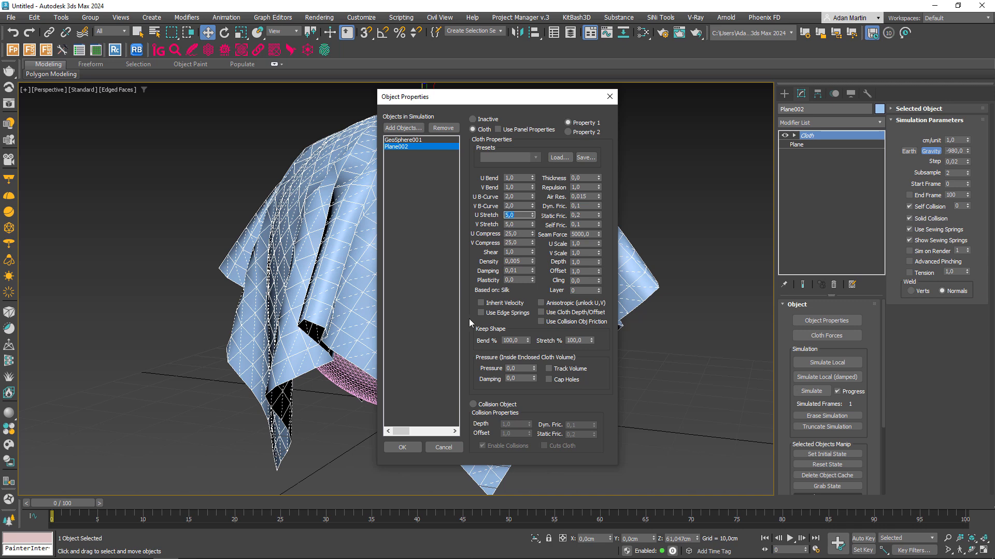
text(5)
key(Return)
click(398, 449)
Run the undamped local simulation with the changed stretch and compress values, inspect the cloth from another side, and stop it.
click(827, 362)
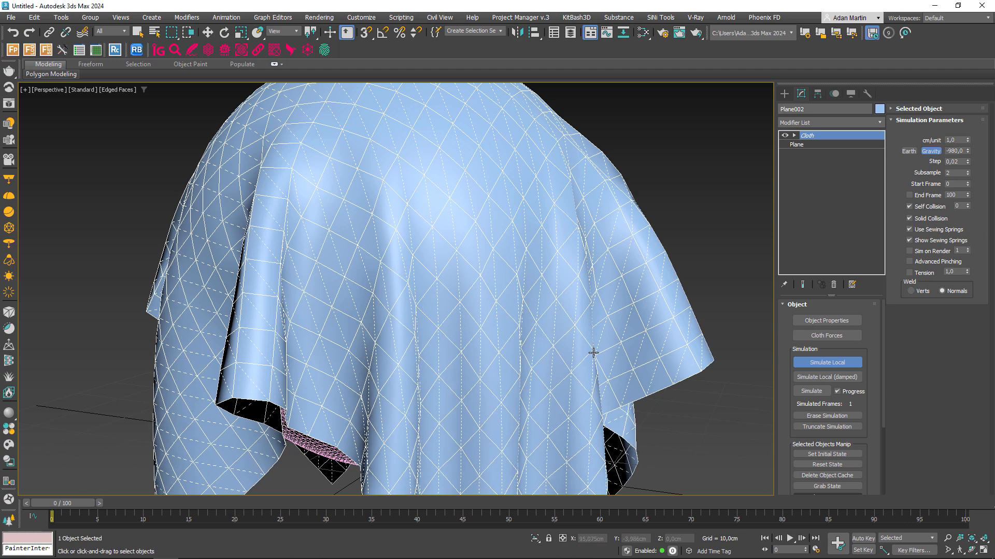
alt+middle_drag(545, 338, 702, 331)
click(842, 362)
Set the Shear of Plane002 to 500 and test it with the undamped local simulation.
click(827, 321)
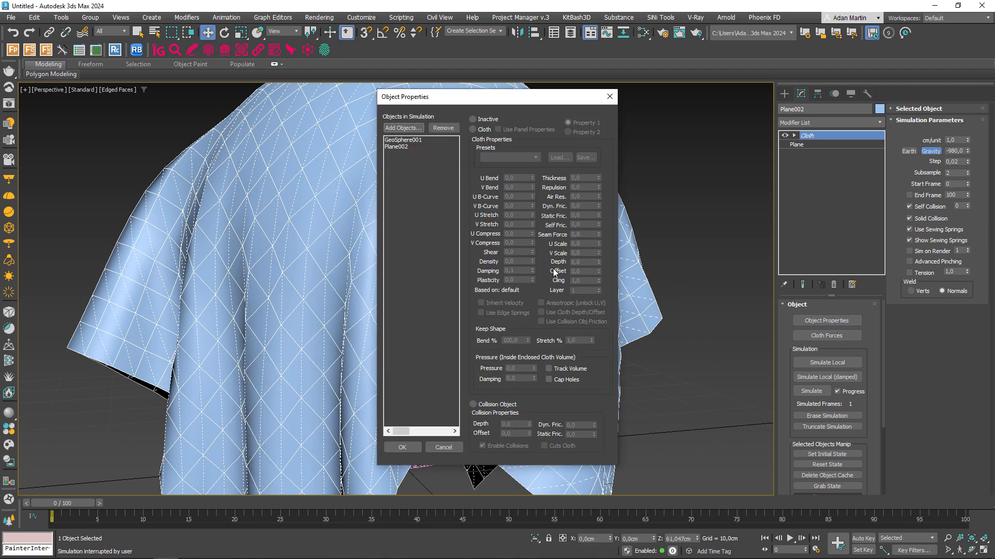
click(402, 146)
drag(524, 252, 485, 251)
text(500)
key(Return)
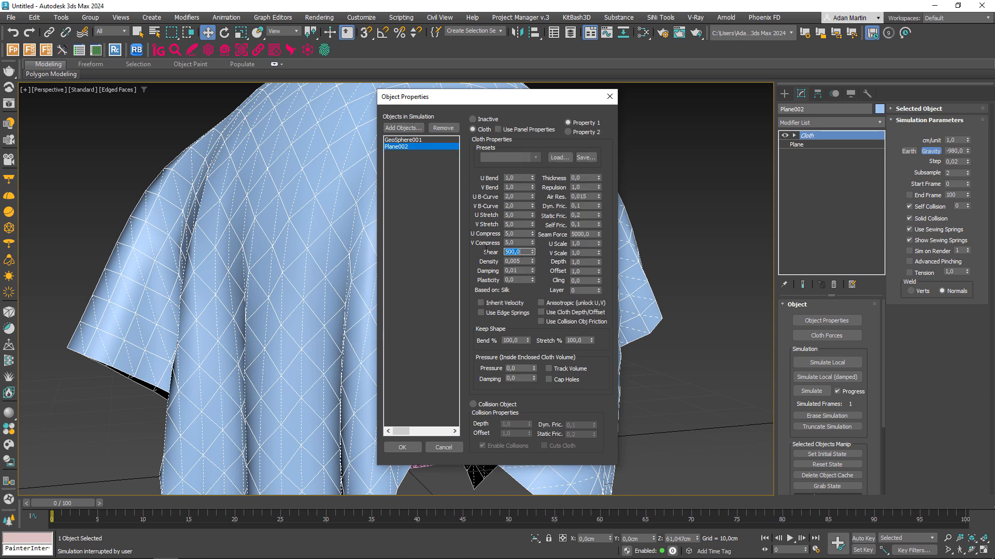
click(407, 447)
click(845, 363)
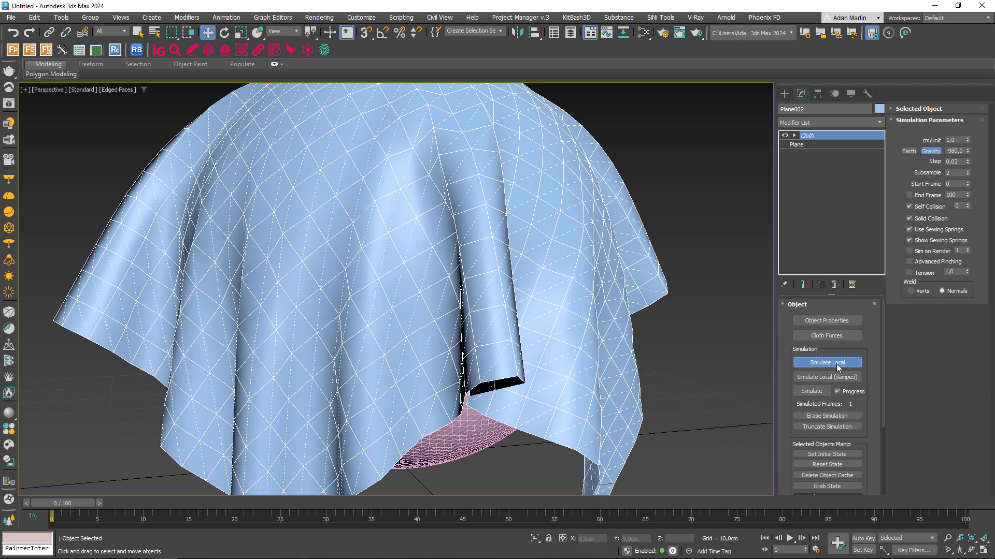
click(834, 362)
Set the Shear of Plane002 to 5 and change its Density in the cloth Object Properties.
click(834, 321)
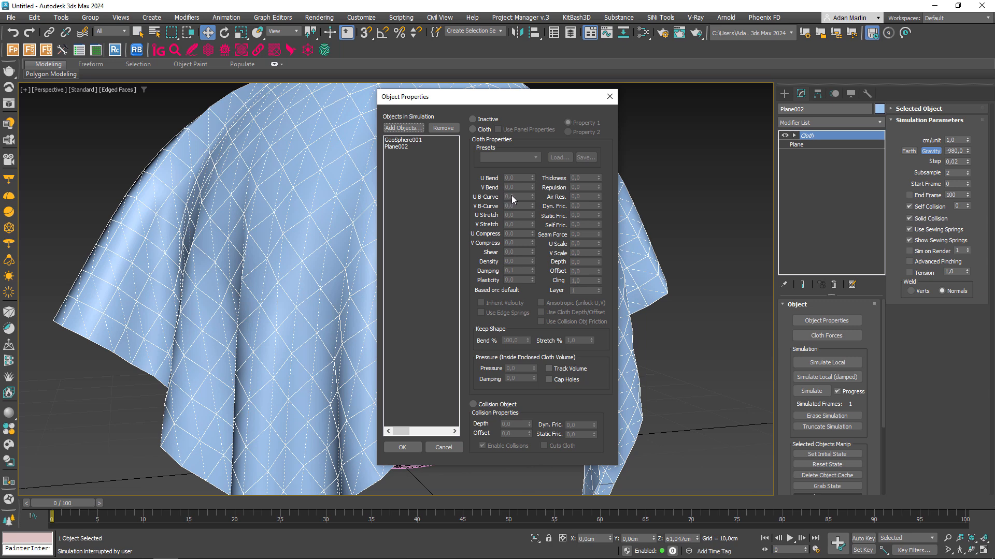
click(388, 147)
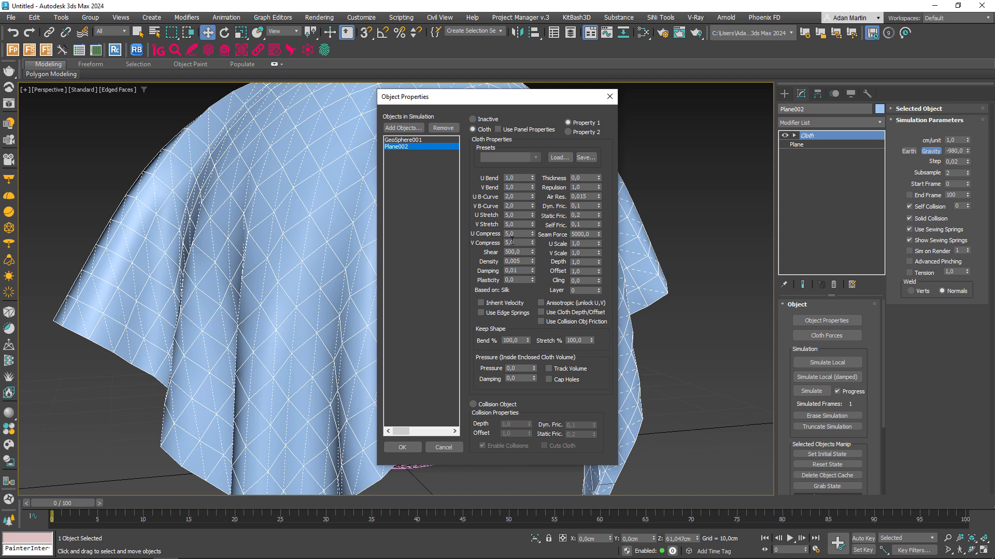
key(Tab)
text(5)
key(Return)
click(520, 262)
click(402, 447)
Run and stop the undamped local simulation with the changed density, and reset the cloth state.
click(834, 362)
scroll(691, 343, down, 5)
middle_drag(691, 343, 559, 295)
click(838, 370)
key(w)
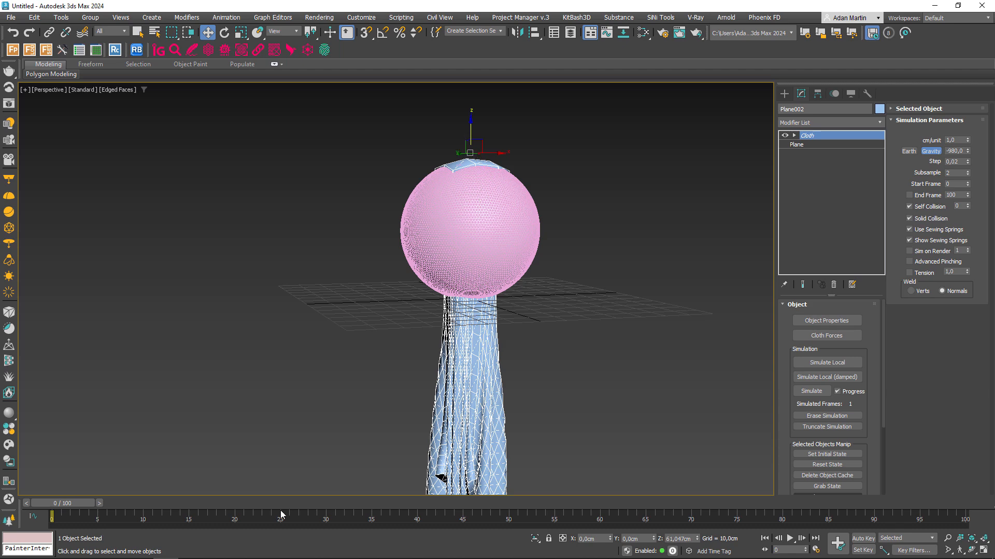
click(839, 466)
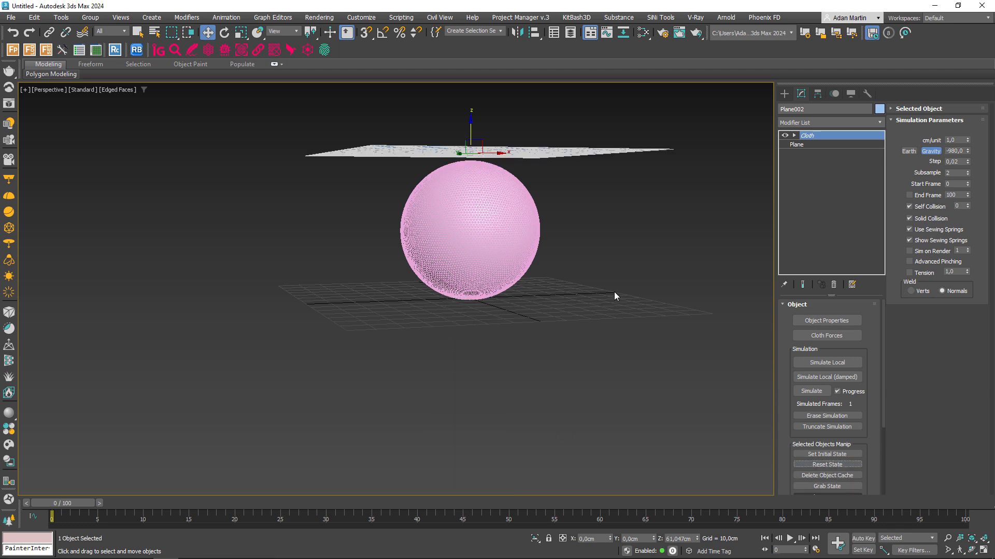
Run the damped local simulation with edged faces turned off in the viewport, and undo the resulting drape.
middle_drag(592, 291, 565, 363)
click(846, 378)
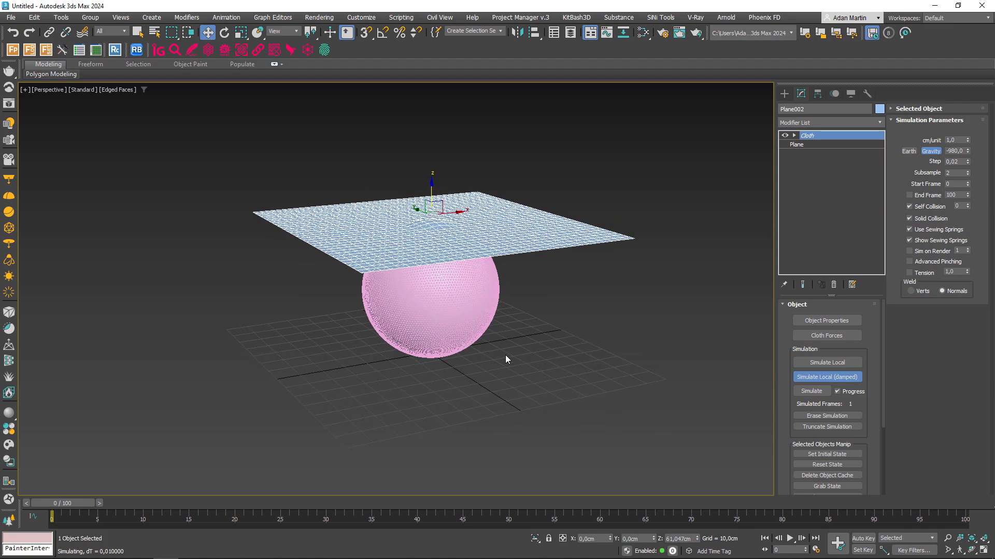
scroll(496, 321, up, 3)
key(F4)
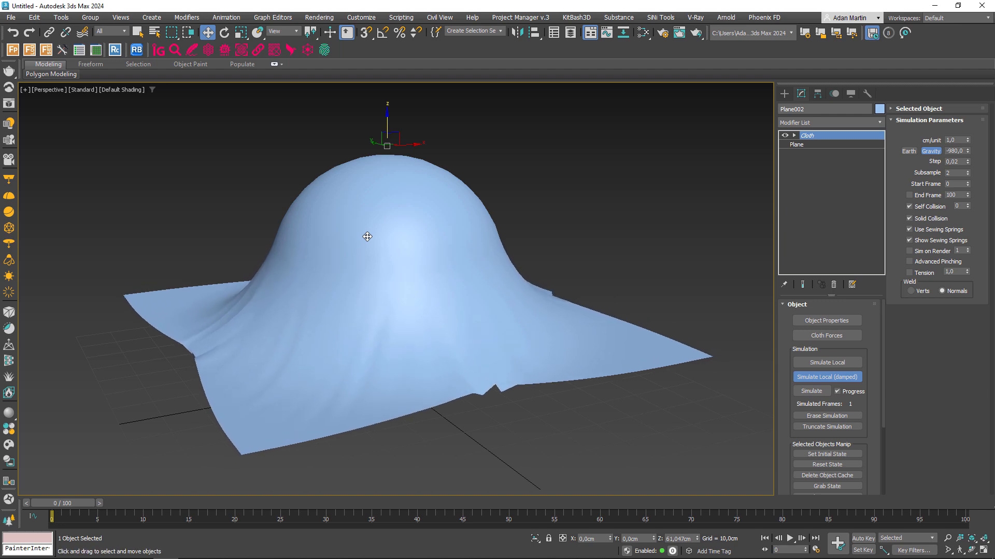
click(829, 377)
key(ctrl+z)
Set the simulation Subsample to 4 and test it with the undamped local simulation, undoing the resulting drape.
drag(960, 173, 890, 177)
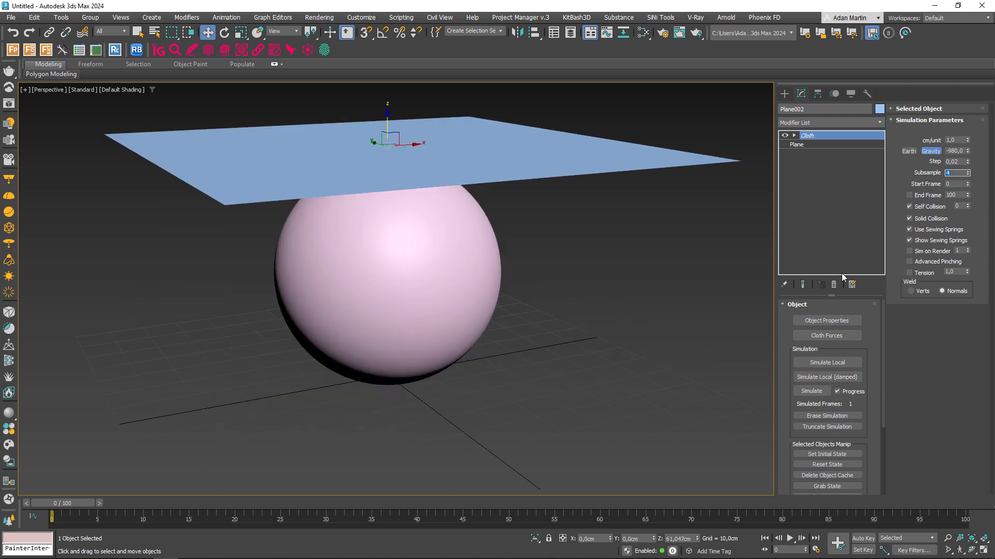
click(836, 363)
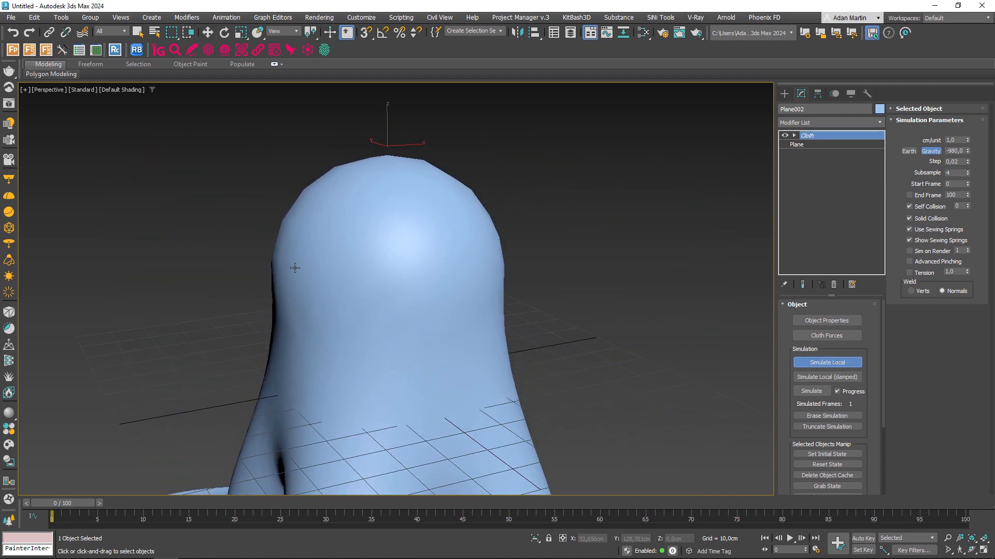
key(z)
click(838, 362)
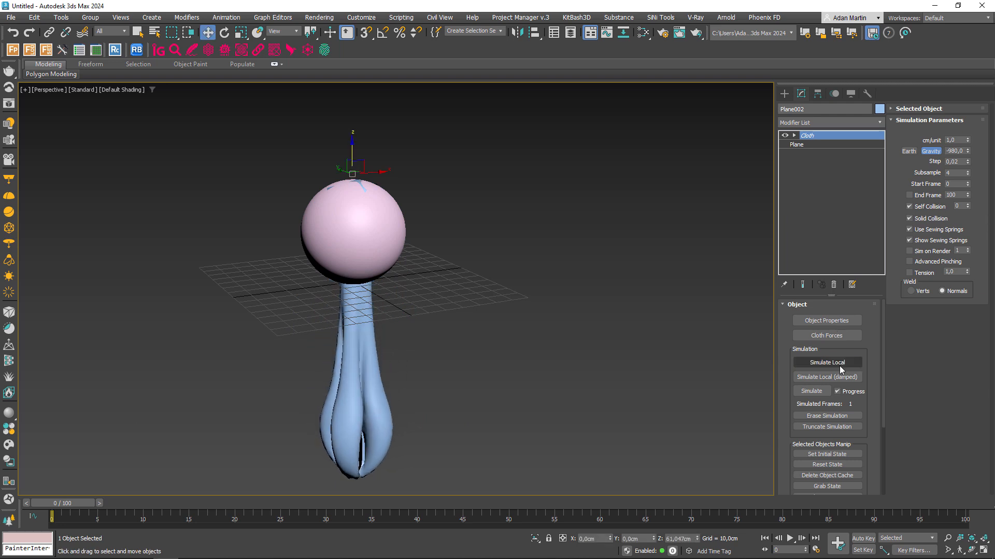
key(ctrl+z)
Set the Density of Plane002 to 0,01 and drape it over the sphere with the undamped local simulation.
drag(962, 173, 893, 173)
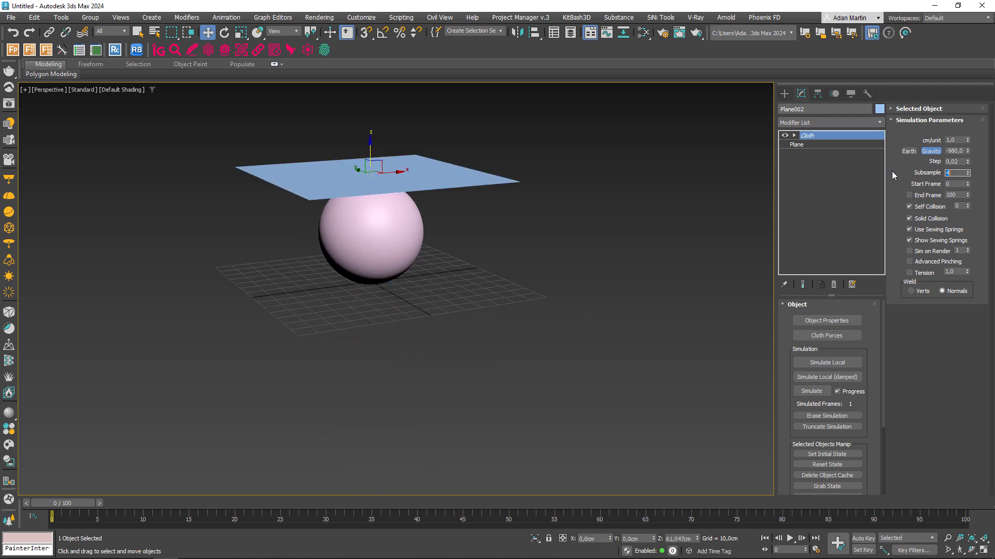
click(829, 322)
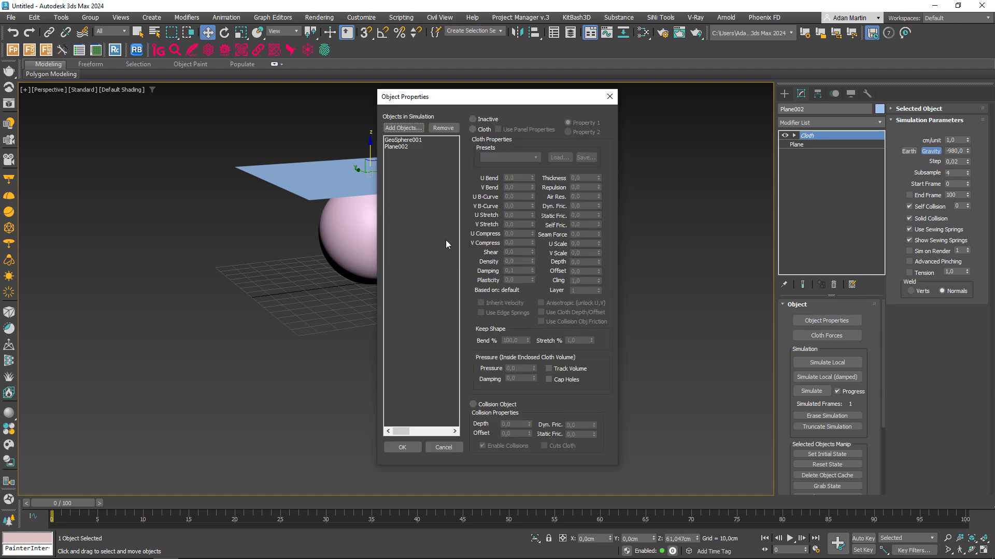
click(405, 147)
click(472, 129)
click(521, 262)
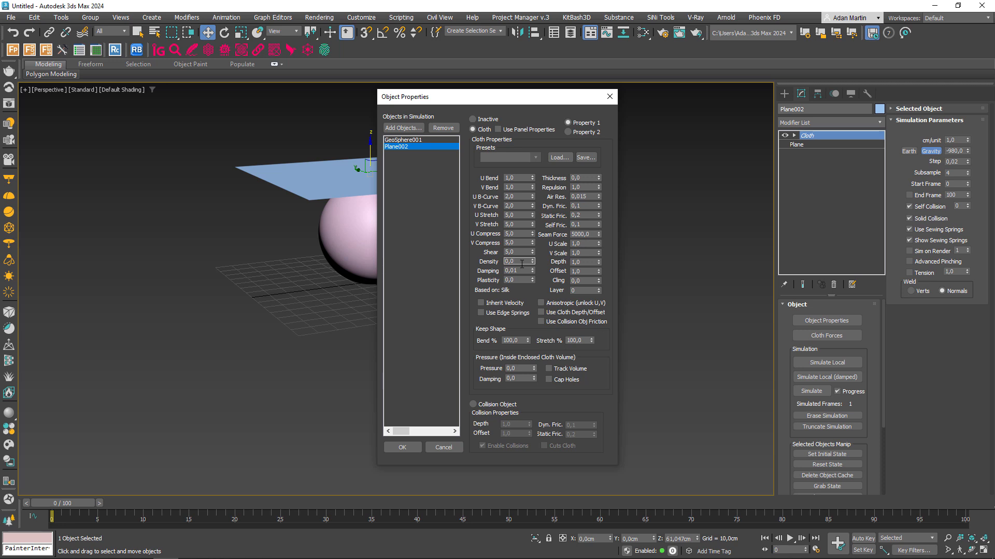
click(403, 447)
click(839, 362)
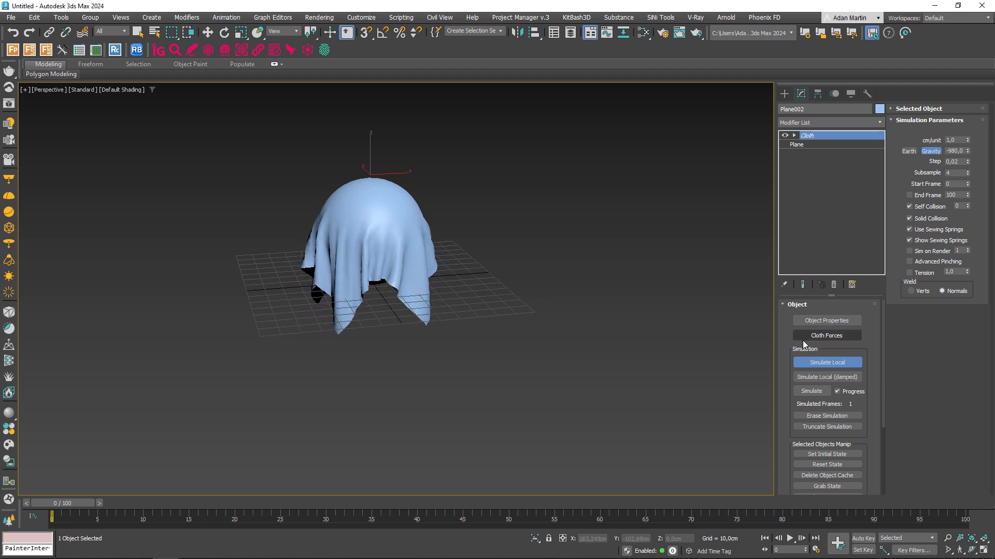
click(829, 363)
Review the Damping of Plane002 and set its Plasticity to 10 in the cloth Object Properties.
click(828, 321)
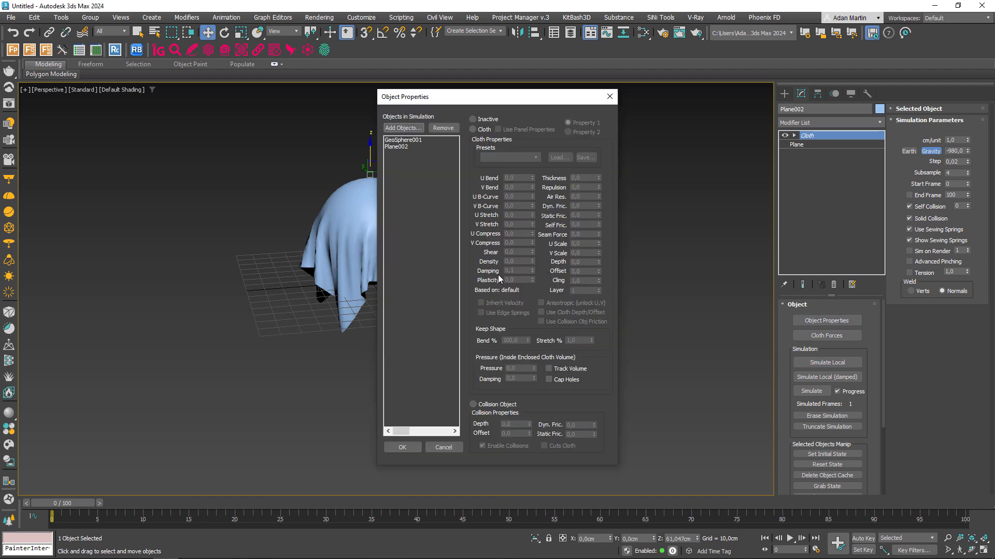
click(411, 147)
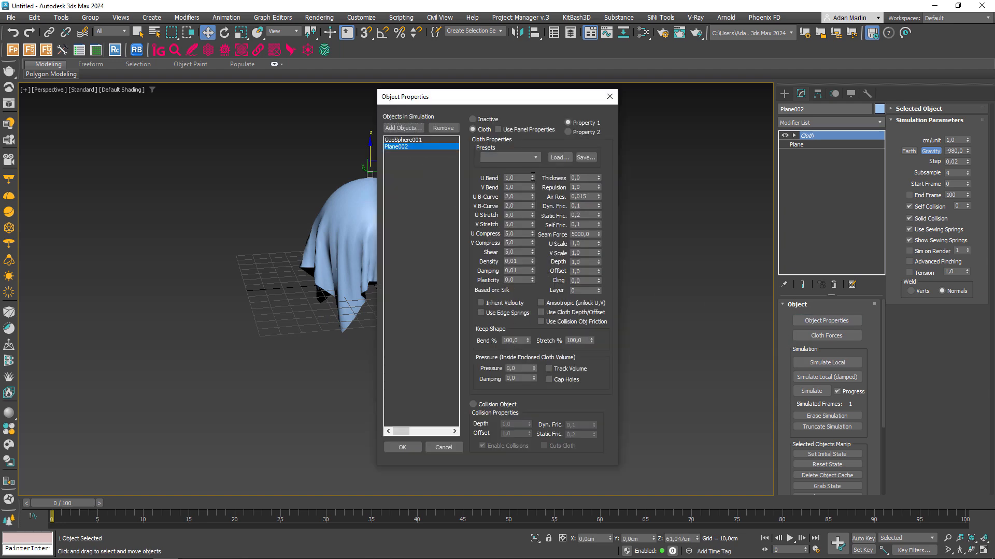
drag(528, 270, 475, 267)
click(521, 271)
key(Tab)
click(524, 253)
click(510, 280)
text(10)
key(Return)
click(402, 447)
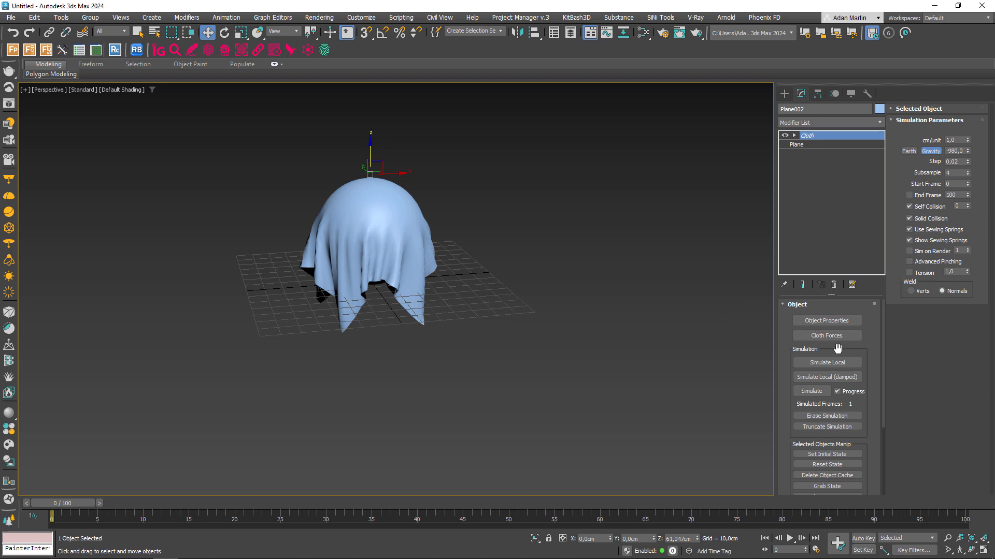
Briefly continue the undamped local simulation, reset the cloth state, and simulate the drape again from the start.
click(849, 362)
click(855, 363)
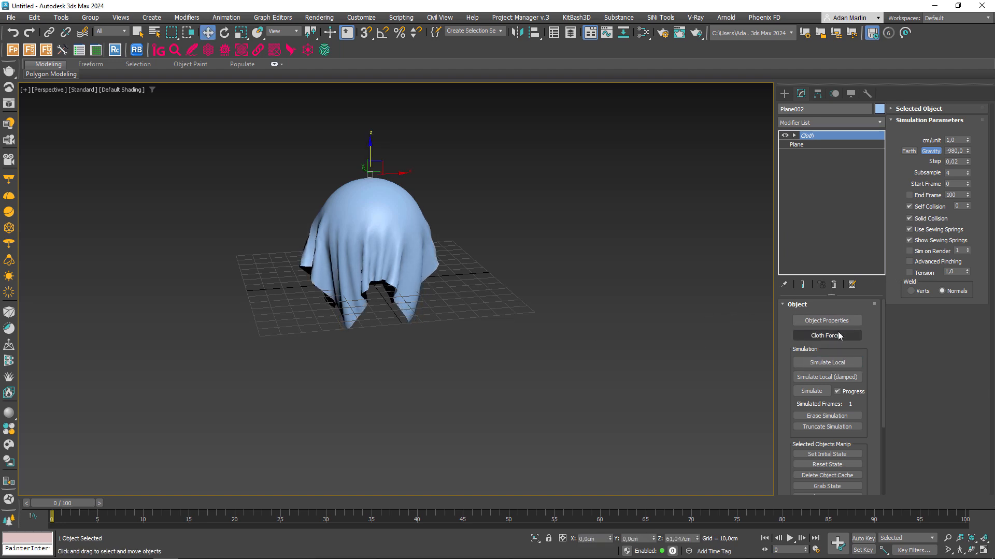
click(827, 465)
click(825, 365)
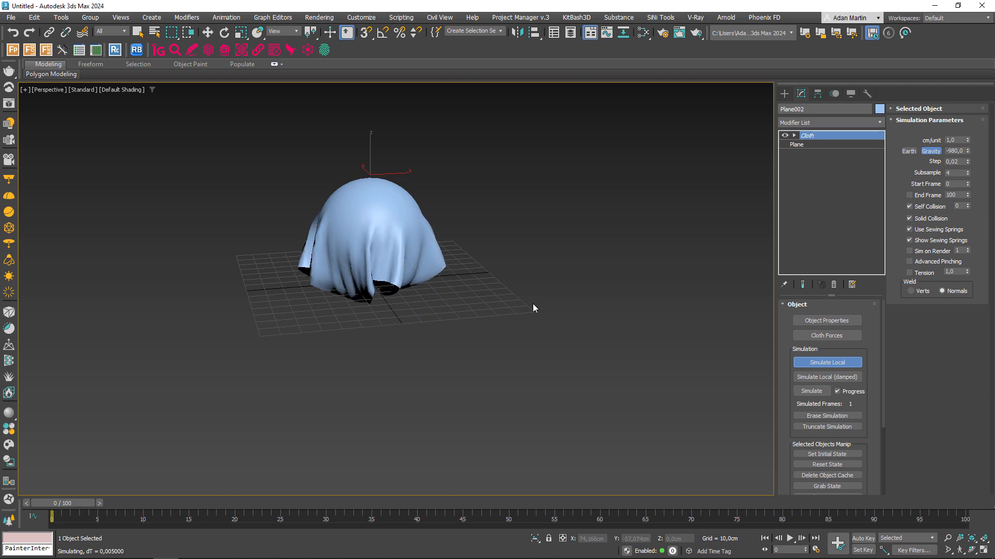
click(828, 362)
Try to set the Plasticity of Plane002 to 0 and close the cloth properties without accepting.
click(827, 320)
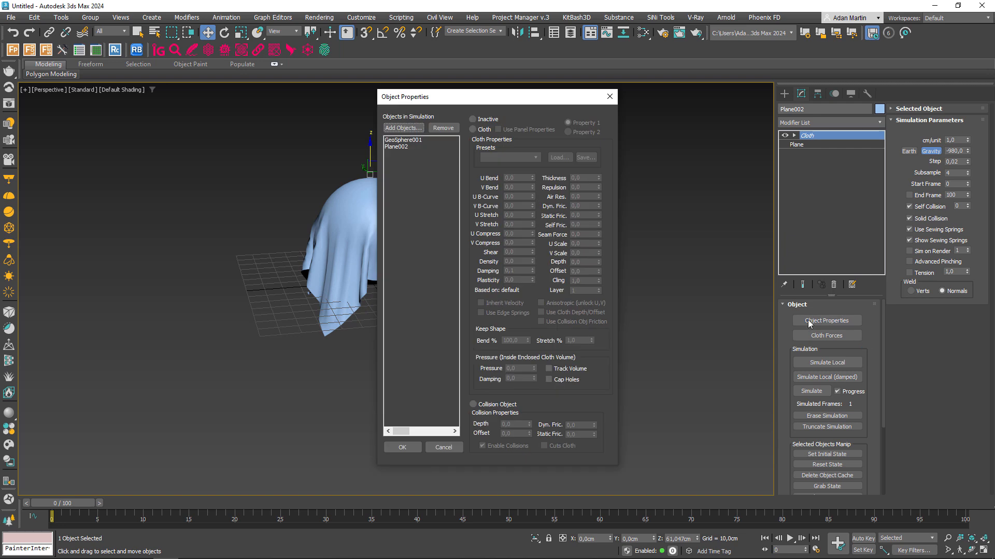
click(401, 147)
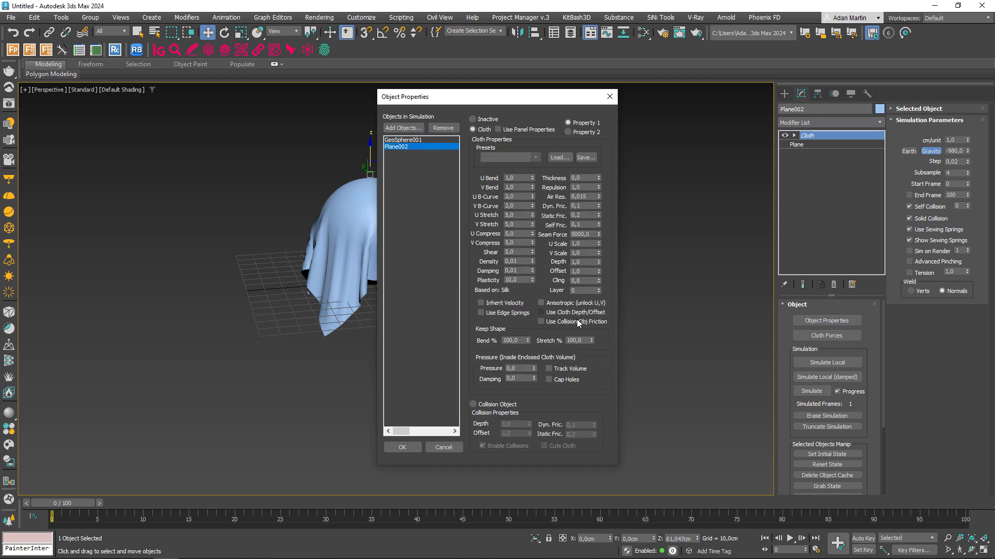
double_click(525, 280)
text(0)
key(Return)
key(Tab)
click(609, 97)
Switch to a wireframe front view and examine the gap between the cloth and the top of the sphere.
middle_drag(304, 282, 327, 333)
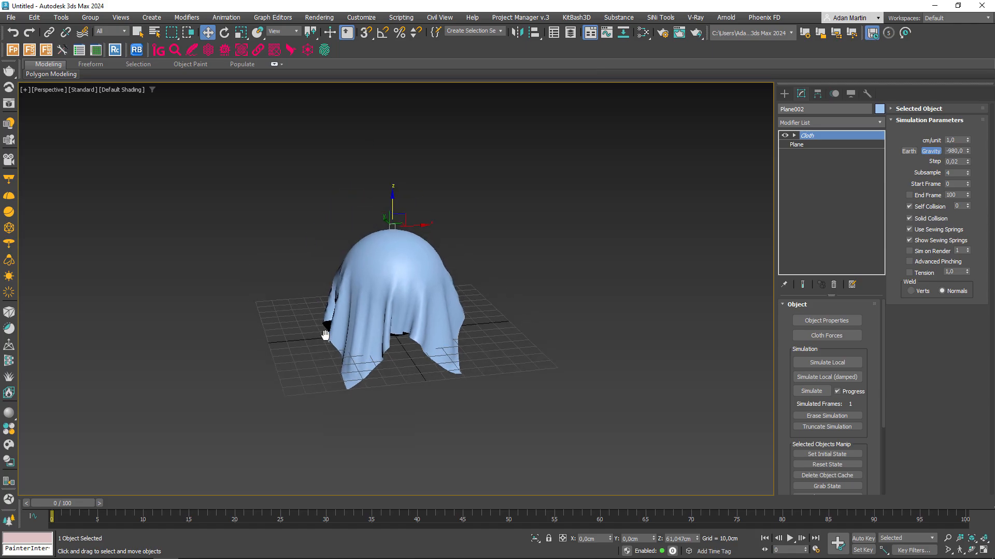
scroll(330, 316, up, 5)
key(F3)
key(f)
scroll(406, 204, down, 3)
scroll(407, 204, up, 7)
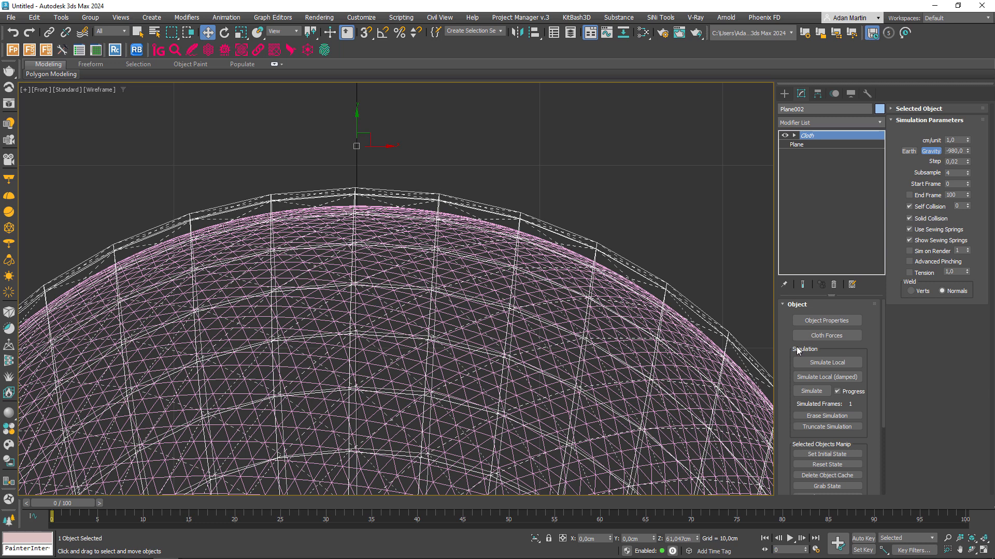
Compare the Depth and Offset settings of Plane002 and GeoSphere001 in the cloth Object Properties.
click(825, 321)
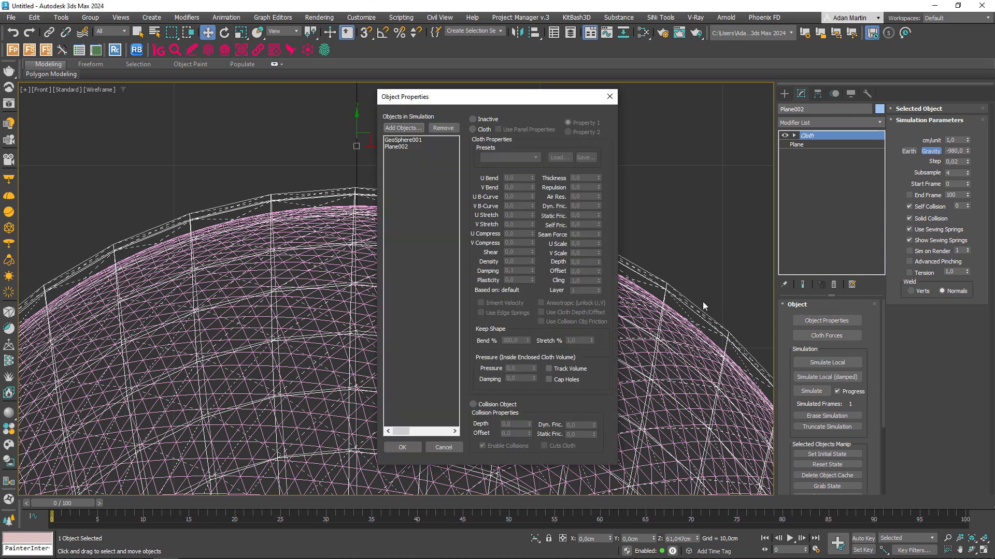
click(397, 147)
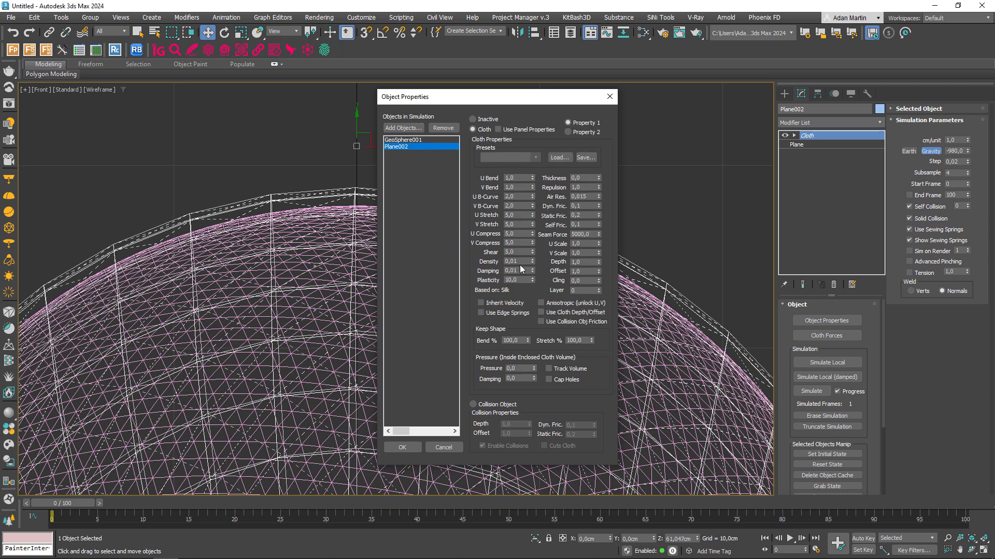
click(576, 271)
click(413, 141)
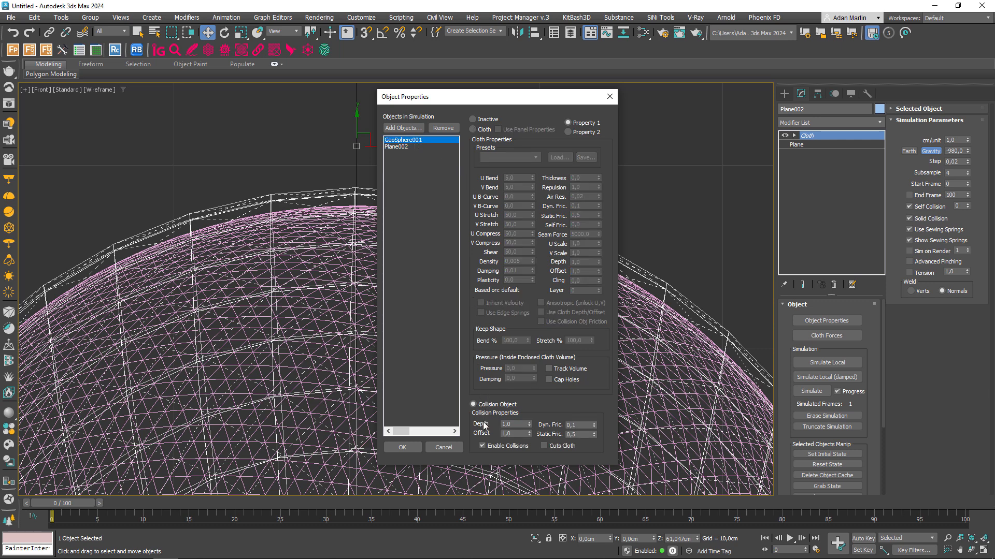
click(503, 434)
click(398, 147)
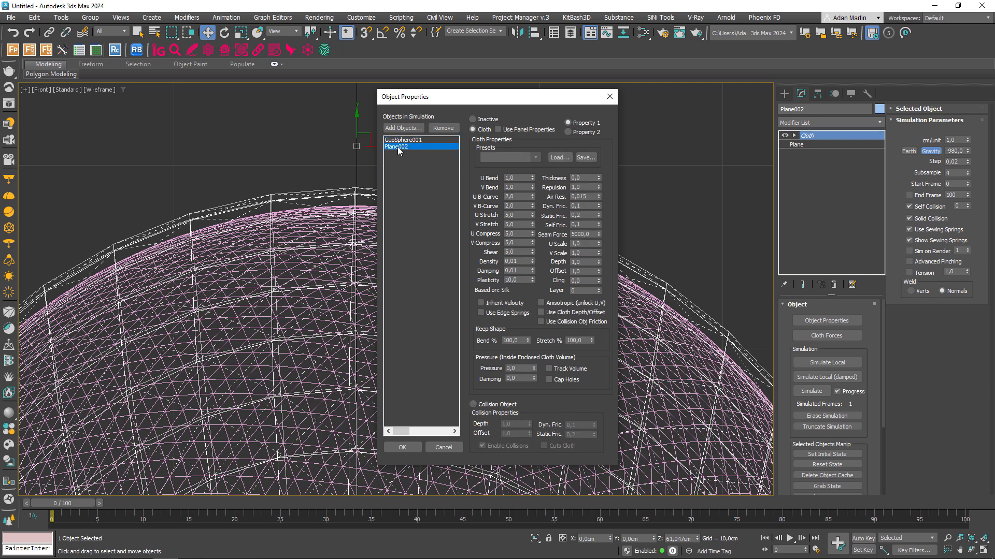
click(399, 140)
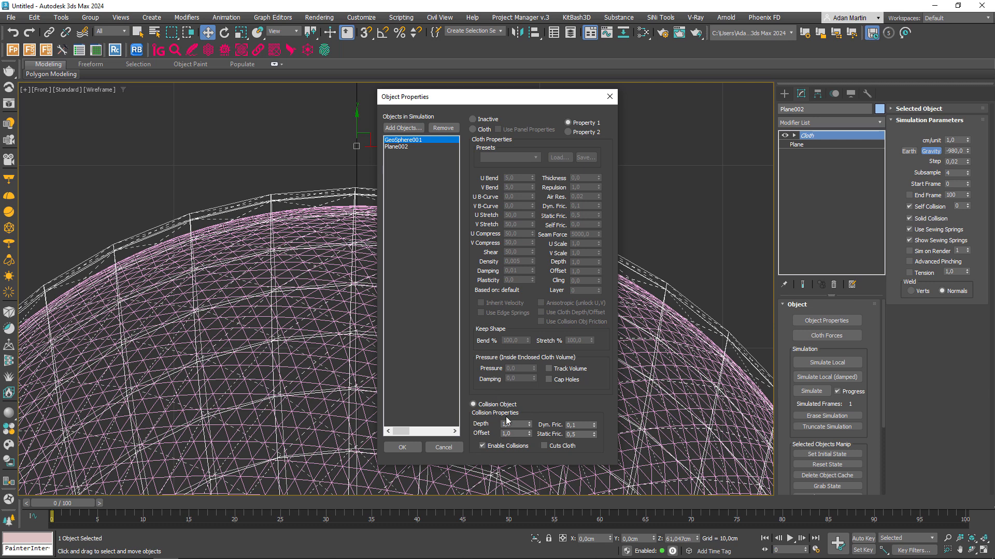
click(398, 148)
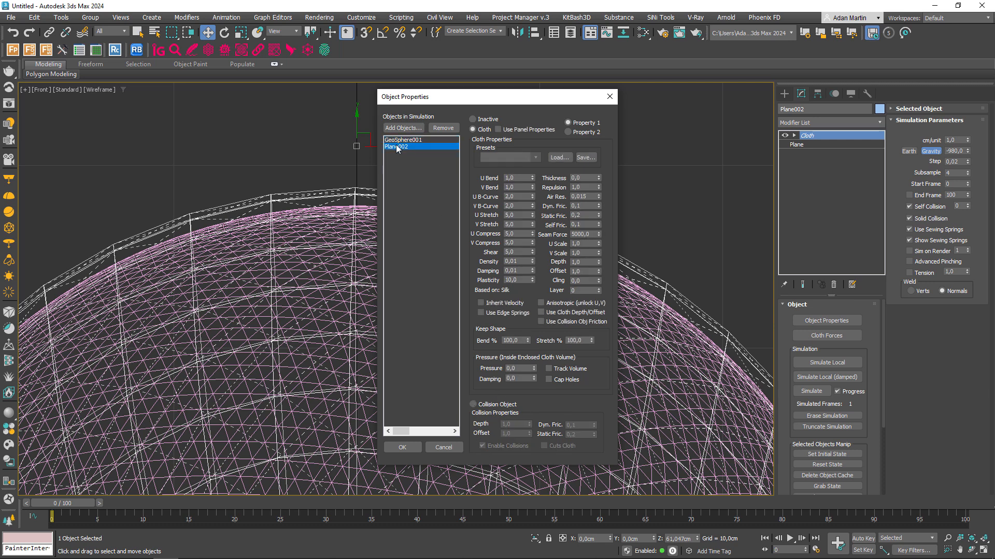
Set the Offset of Plane002 to 0,1 and reset the cloth state.
double_click(581, 270)
text(0,1)
click(835, 464)
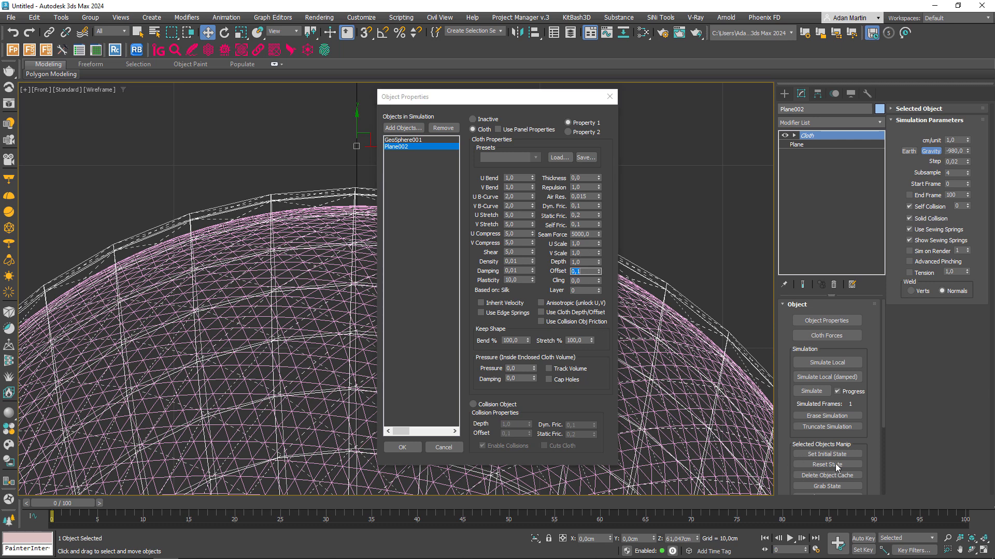
Accept the cloth properties, run a local simulation of Plane002 from its reset state, and reset the cloth again.
click(833, 464)
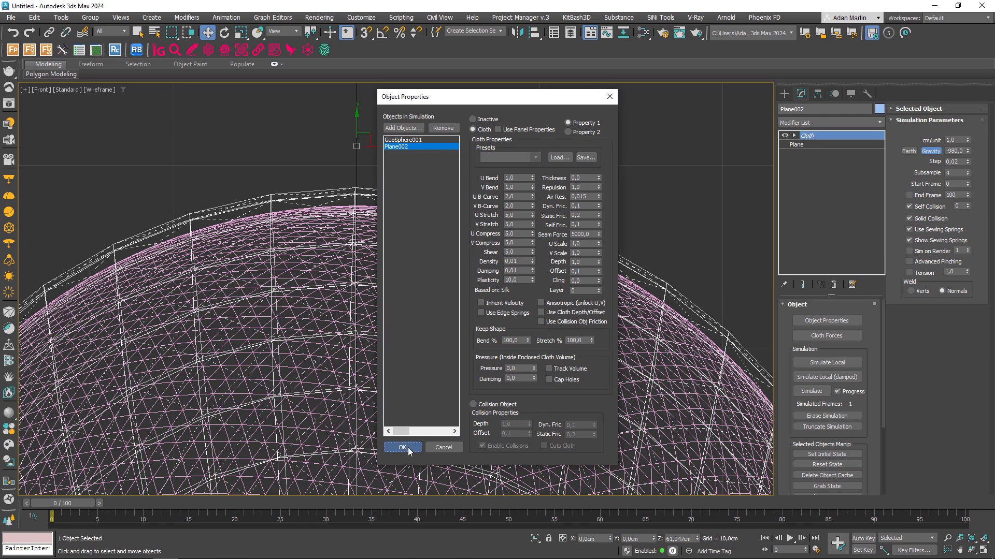
click(405, 448)
click(833, 464)
click(842, 362)
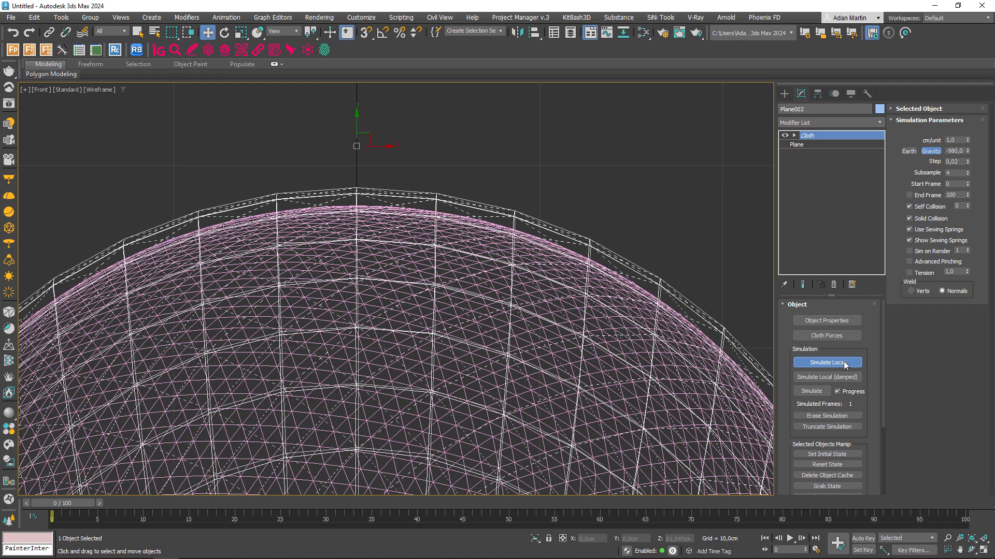
click(839, 364)
click(832, 466)
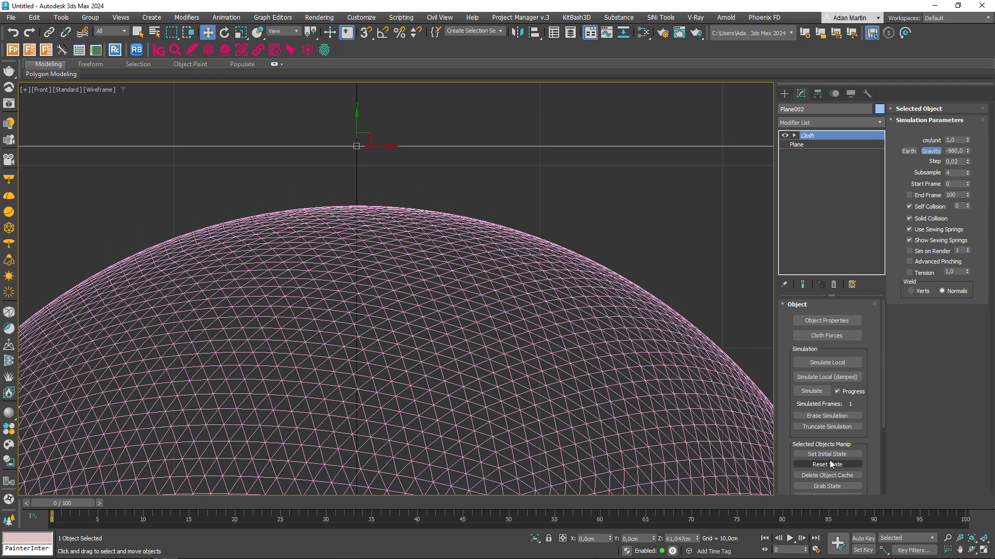
Enable Use Cloth Depth/Offset for Plane002, accept the properties and run a local simulation until the cloth partly covers the sphere.
click(825, 321)
click(410, 147)
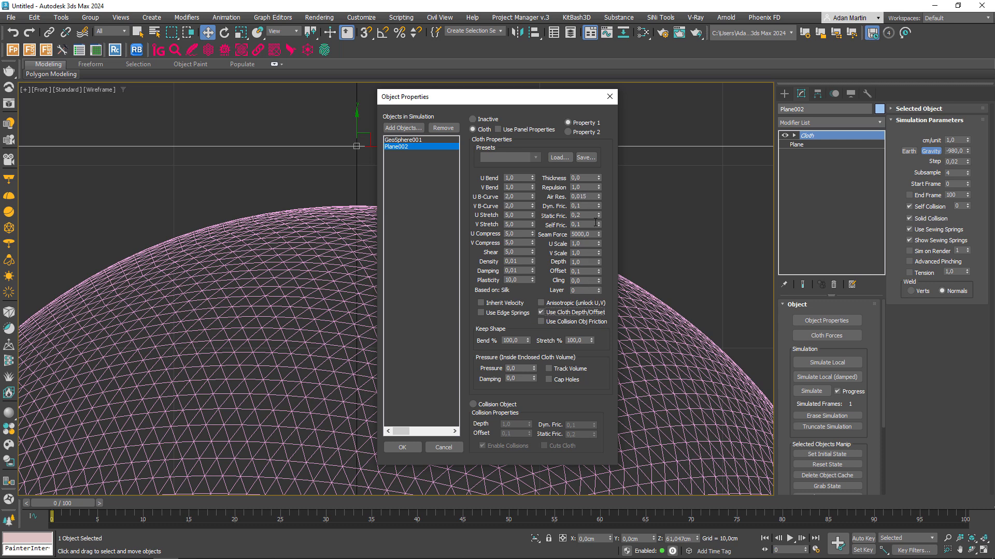
click(395, 448)
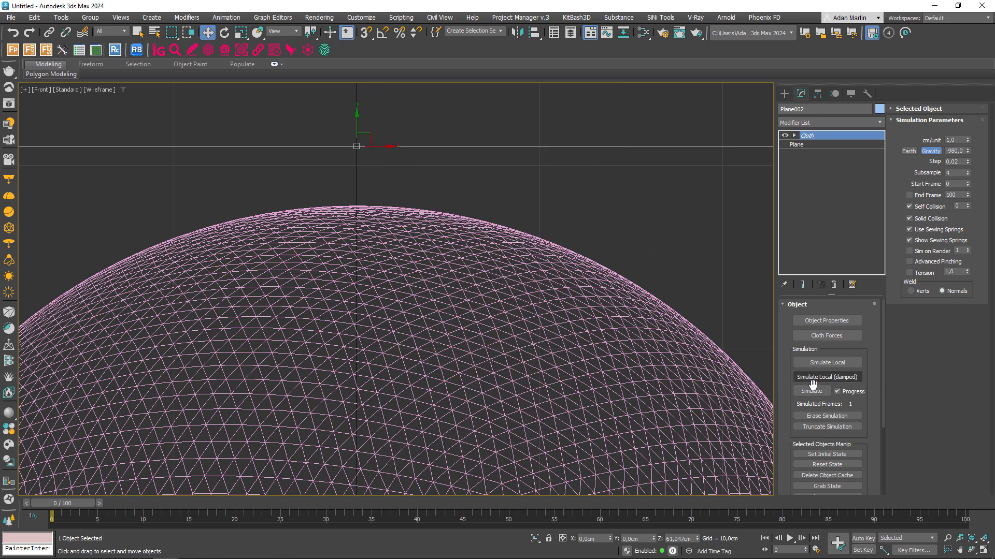
click(820, 363)
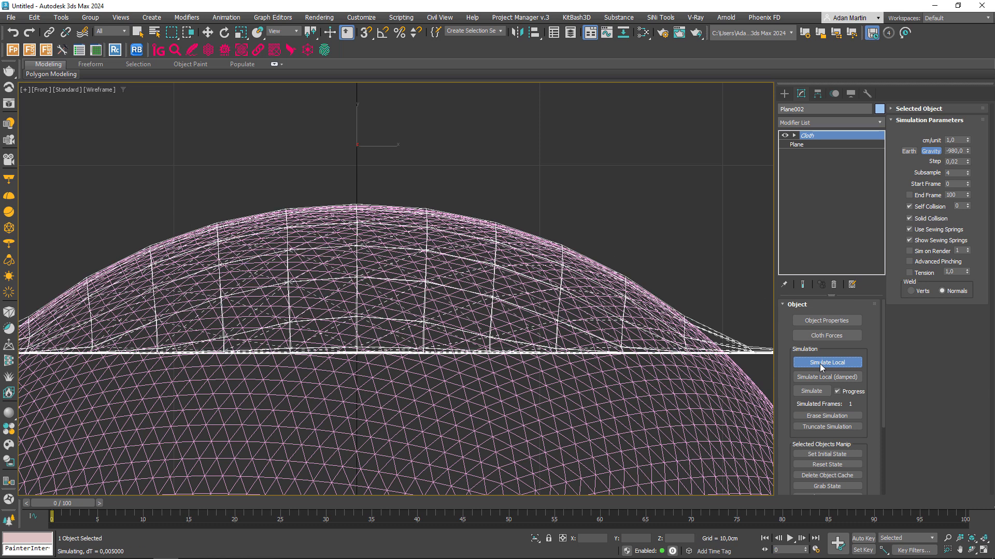
click(820, 364)
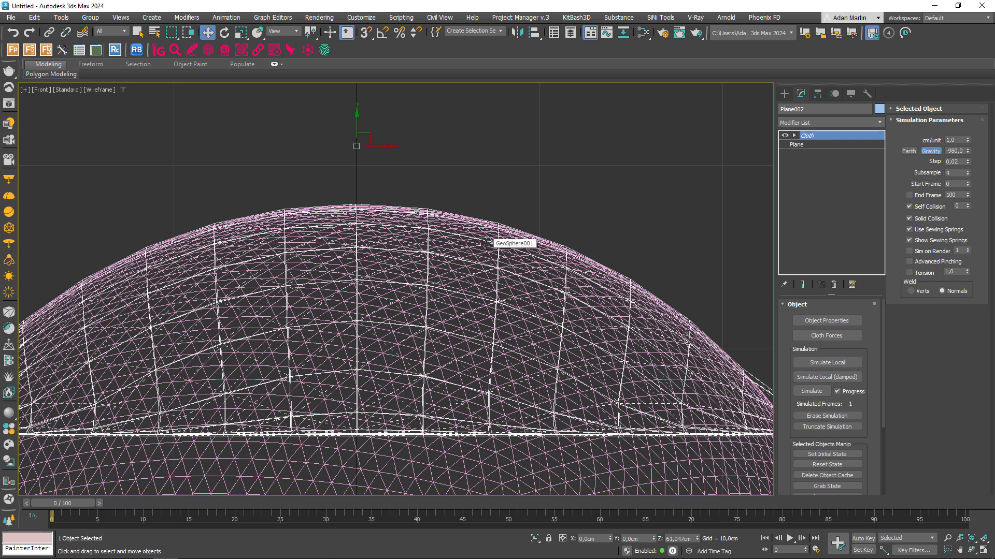
Examine the partly draped cloth in shaded and edged-faces display where the sphere pokes through its polygons.
key(F3)
mouse_move(482, 299)
alt+middle_down()
mouse_move(534, 314)
mouse_move(498, 286)
alt+middle_up()
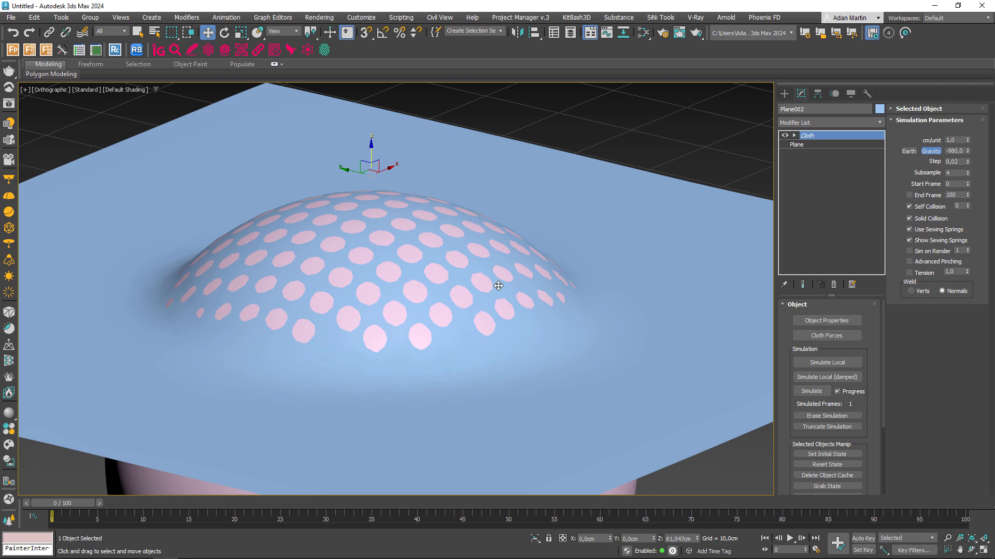
scroll(498, 286, up, 8)
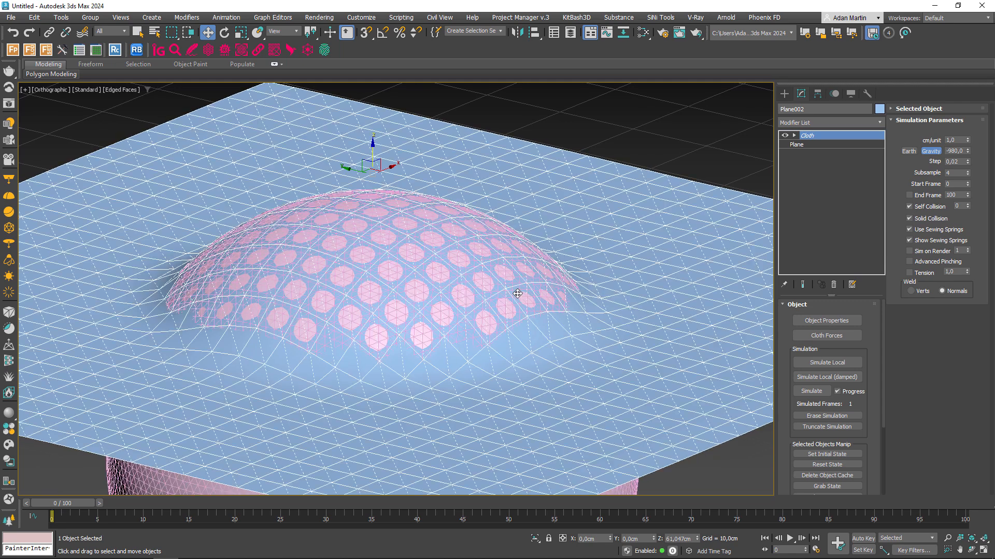
key(F4)
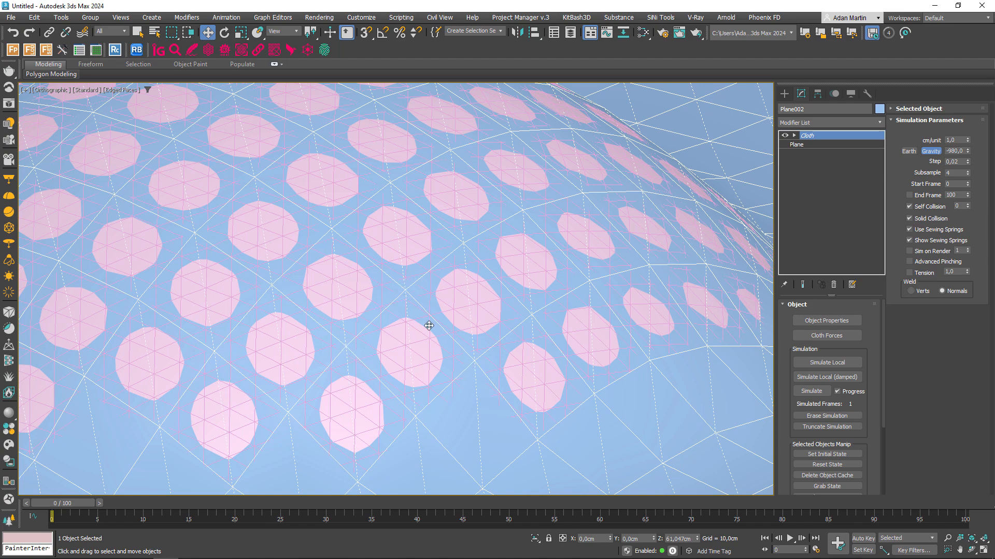
scroll(474, 326, down, 8)
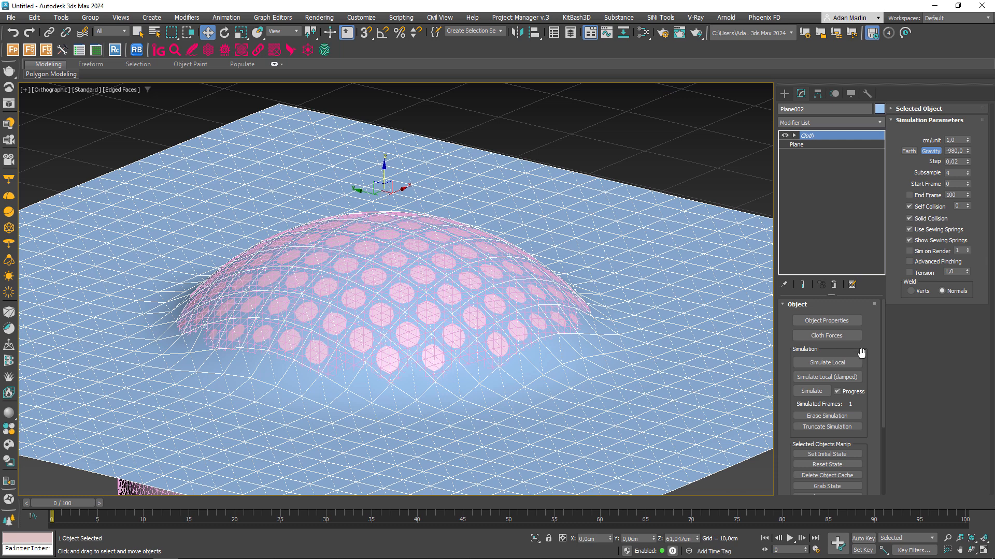
Check the collision settings of GeoSphere001, set the Offset of Plane002 to 0,2 and accept the properties.
click(844, 323)
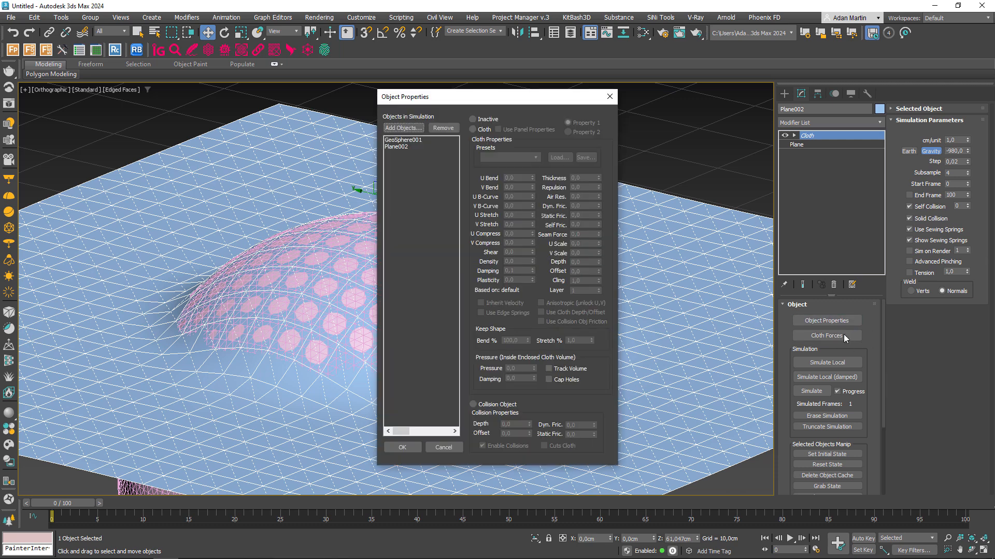
click(393, 148)
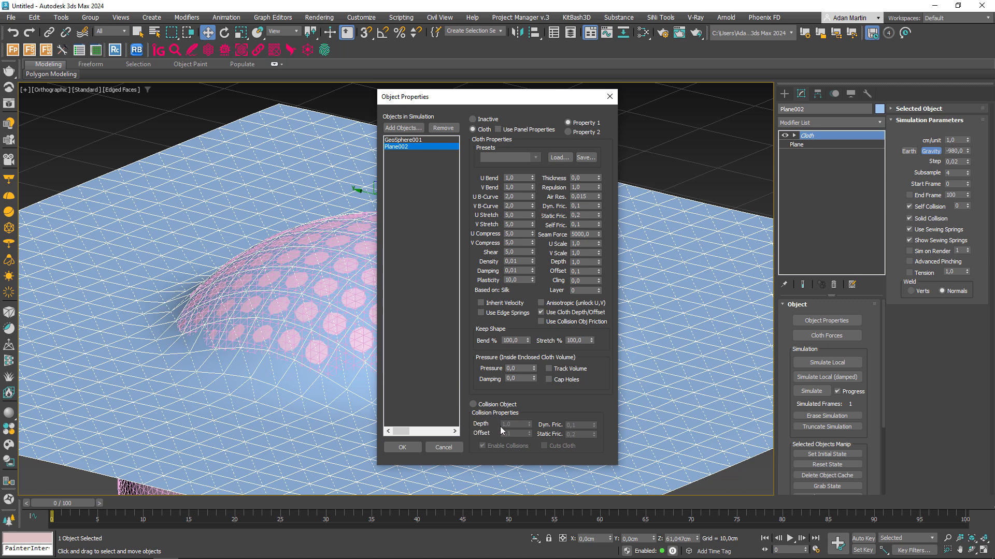
click(406, 140)
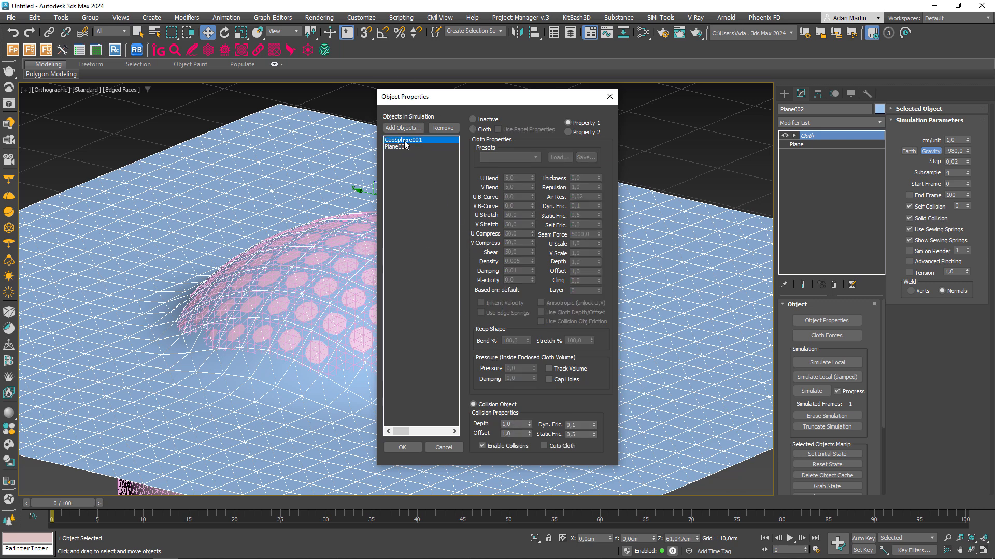
click(404, 147)
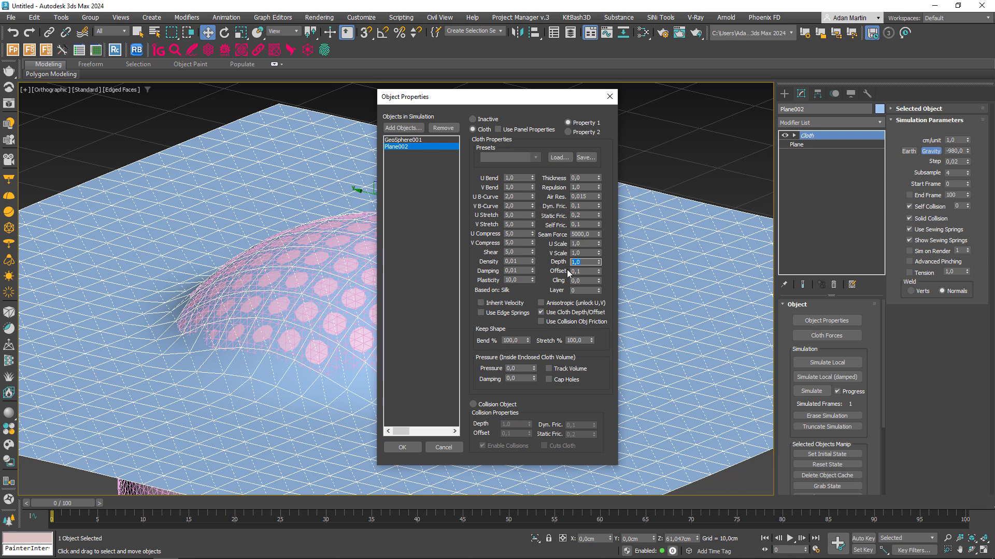
text(2)
key(Return)
click(590, 272)
click(409, 447)
Reset the cloth state and simulate Plane002 locally in shaded display until it drapes over the sphere.
click(827, 464)
click(827, 362)
mouse_move(577, 325)
alt+middle_down()
mouse_move(509, 357)
mouse_move(487, 251)
alt+middle_up()
key(F4)
scroll(489, 261, down, 4)
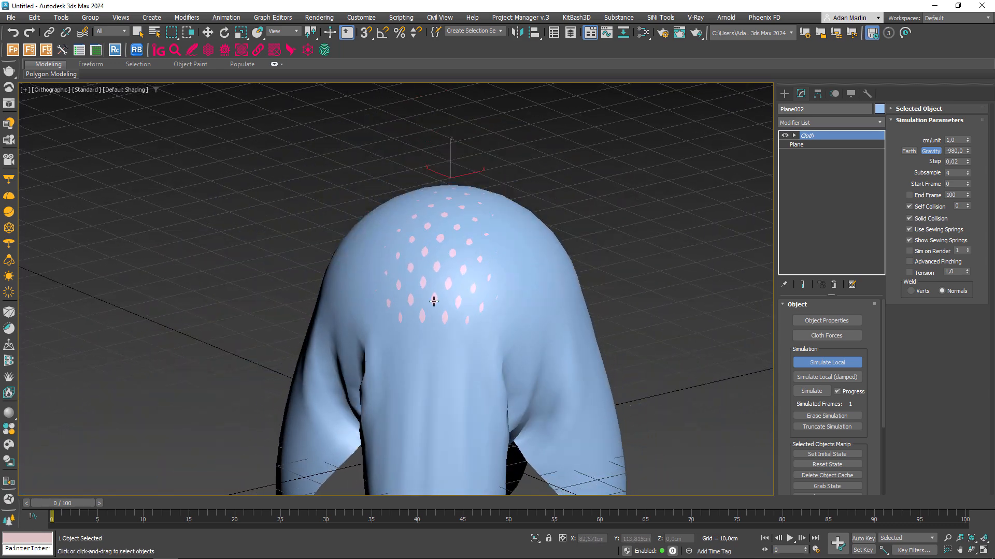
click(834, 366)
Add a TurboSmooth modifier between the Plane and Cloth levels of Plane002 and return to the Cloth level with edged faces shown.
click(813, 145)
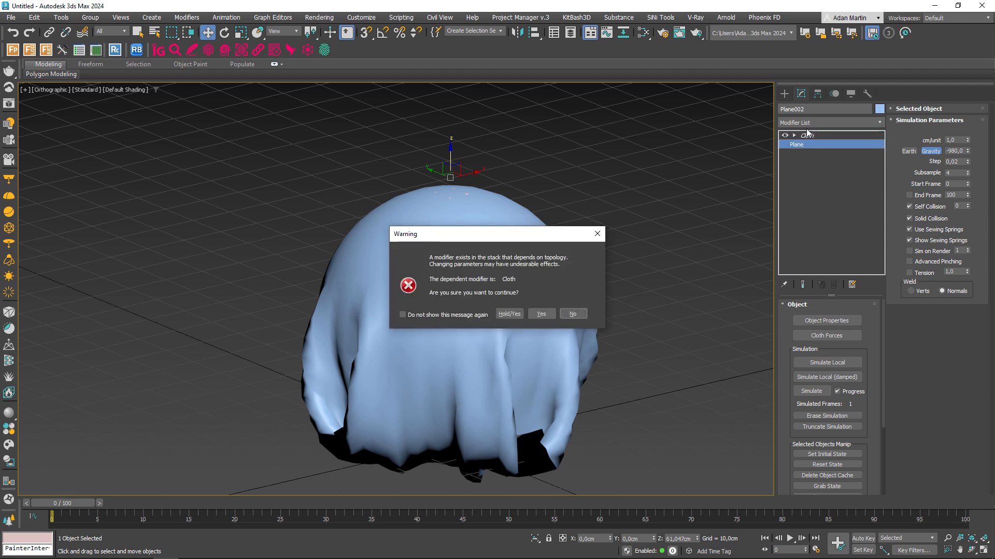
click(536, 315)
click(815, 125)
text(t)
key(Down)
key(Down)
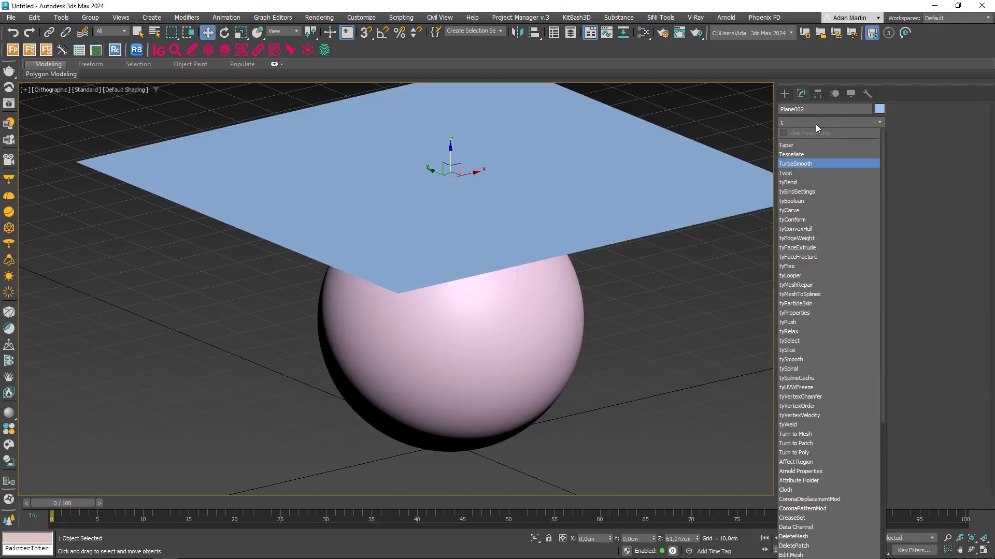
key(Return)
middle_drag(670, 223, 681, 226)
key(F4)
click(826, 136)
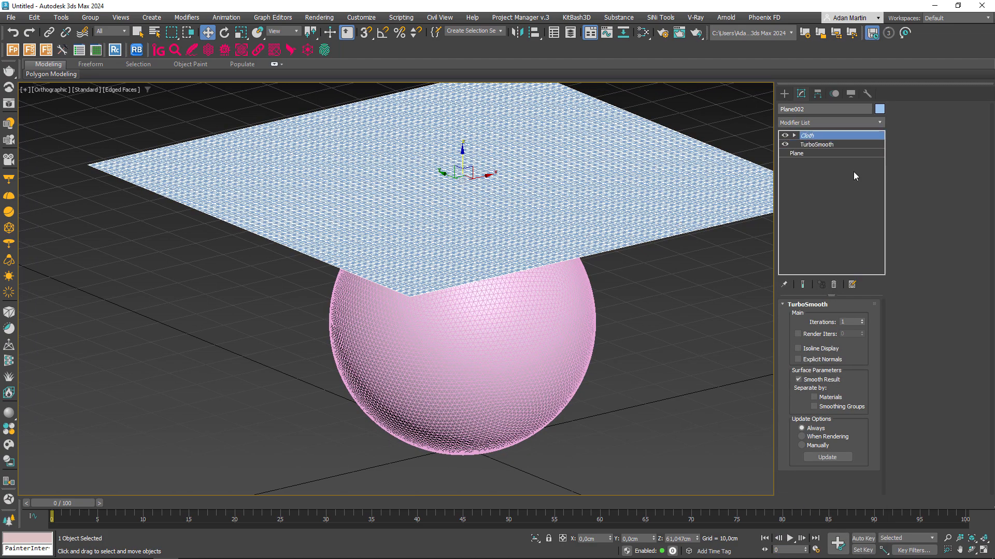
Run a local simulation of the subdivided cloth over the sphere, inspecting the drape in shaded and edged-faces display.
click(840, 364)
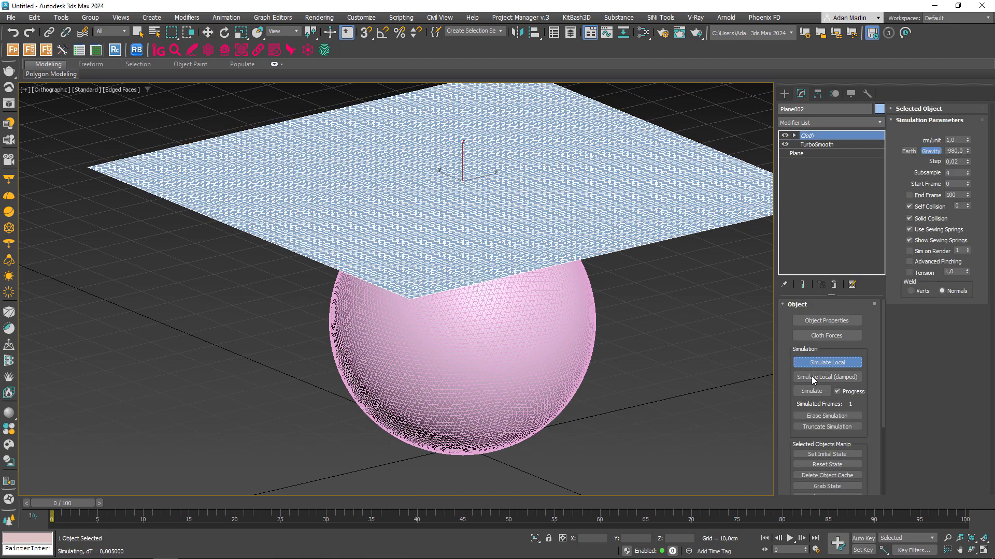
middle_drag(496, 217, 466, 221)
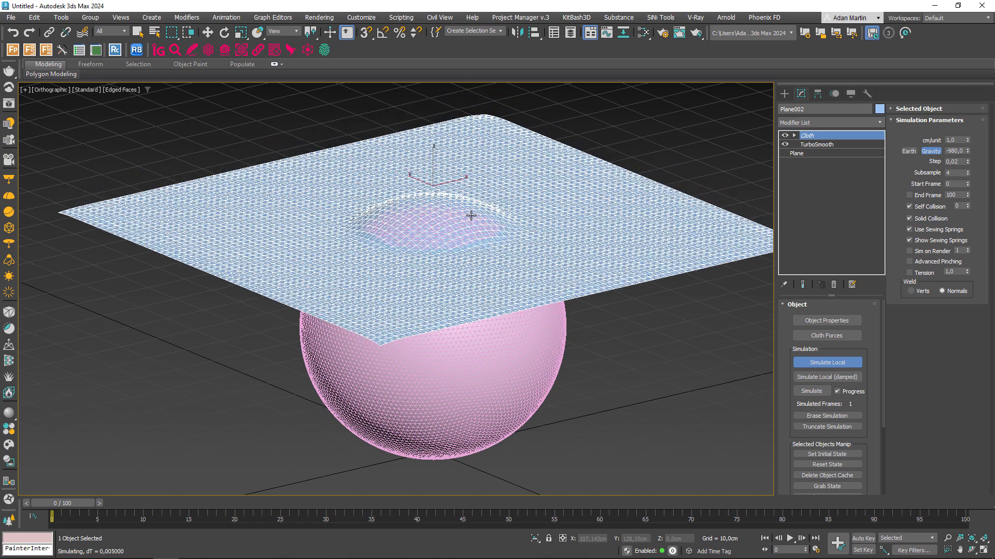
key(F4)
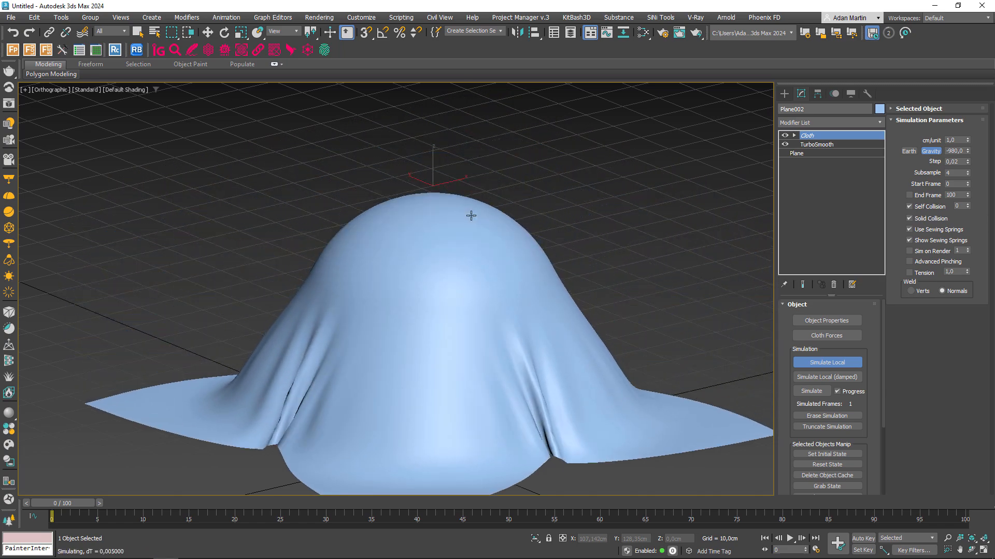
middle_drag(476, 294, 477, 215)
alt+middle_drag(522, 260, 613, 280)
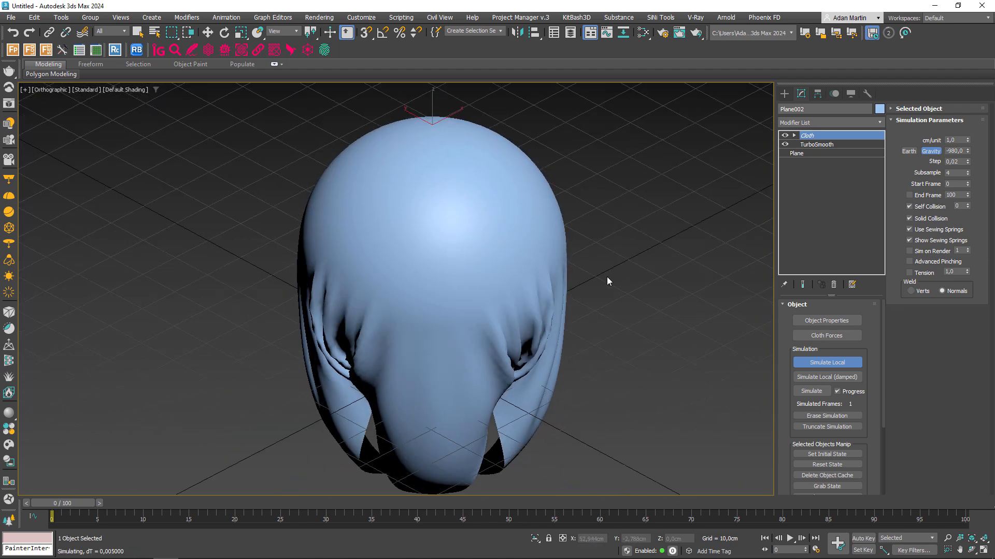
key(F4)
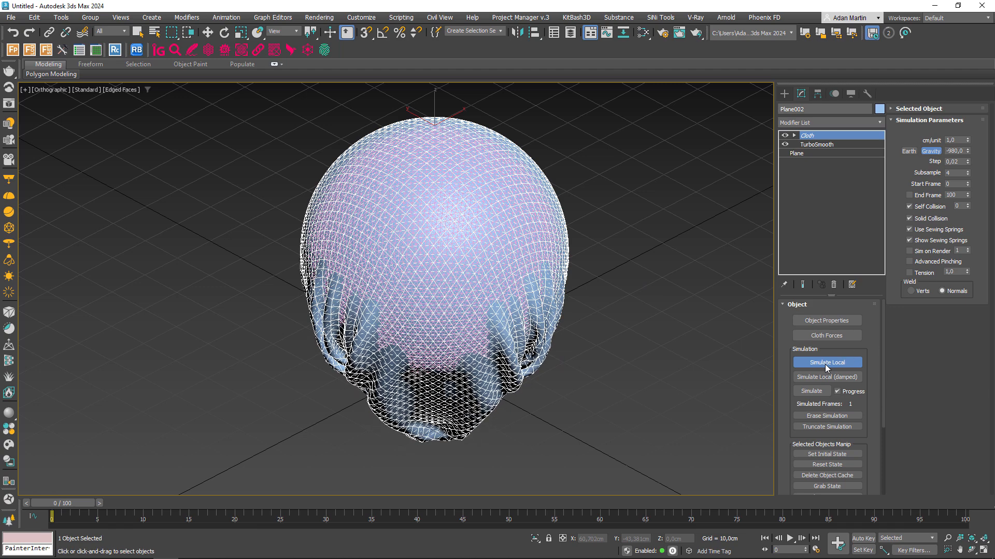
click(827, 363)
Disable the TurboSmooth modifier of Plane002 and return to its Cloth modifier.
key(w)
click(785, 144)
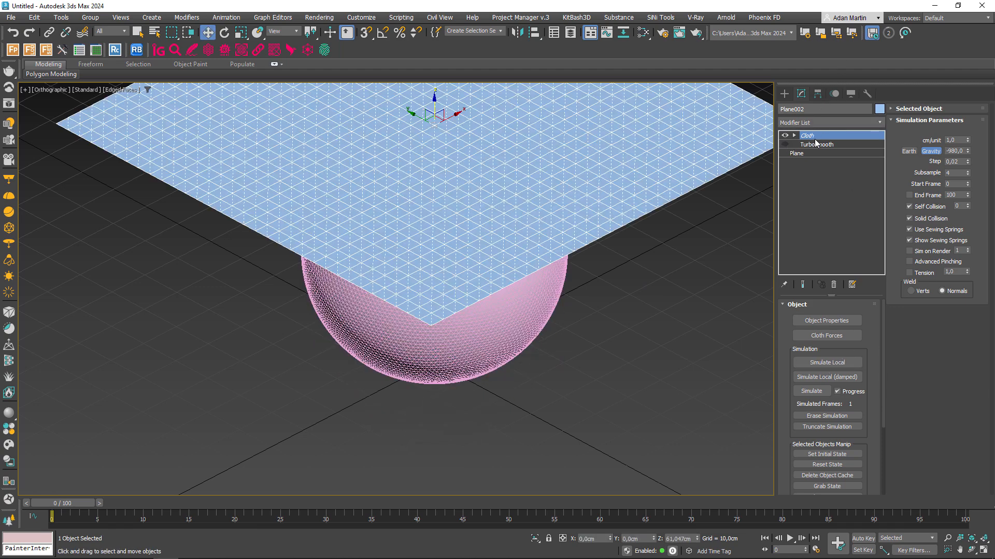
key(1)
click(808, 136)
middle_drag(582, 271, 533, 378)
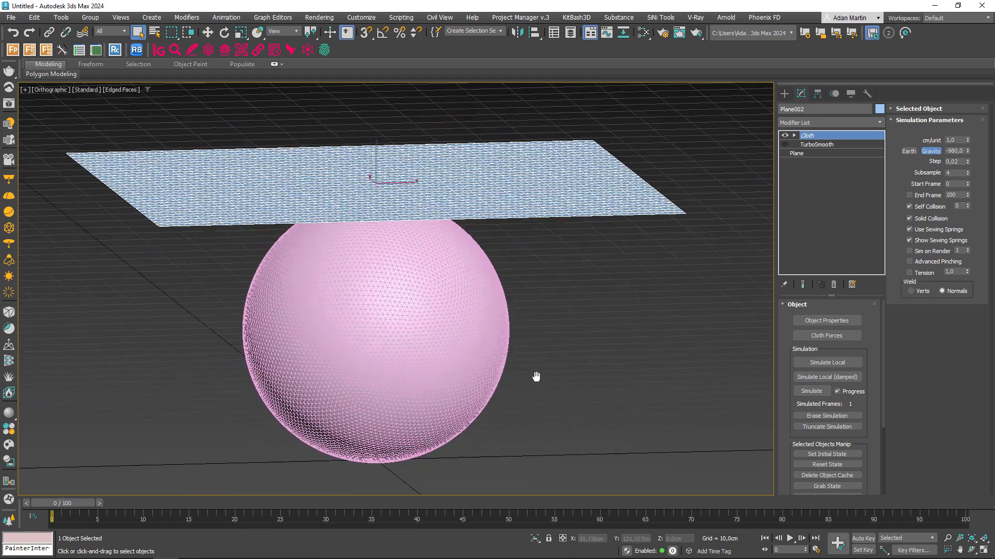
Set the Air Res. of Plane002 to 0,2 in the cloth Object Properties and accept the change.
click(826, 321)
click(400, 147)
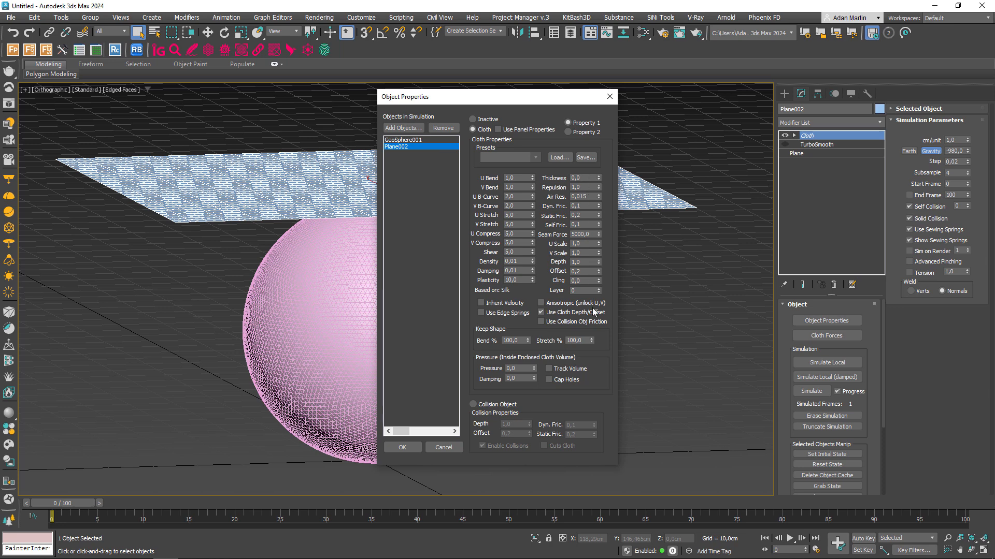
double_click(585, 187)
click(587, 188)
text(2)
key(Return)
text(0)
key(Return)
key(Tab)
text(0,2)
key(Return)
click(400, 448)
Simulate the cloth locally until it hangs over the sphere, then stop the simulation.
click(827, 363)
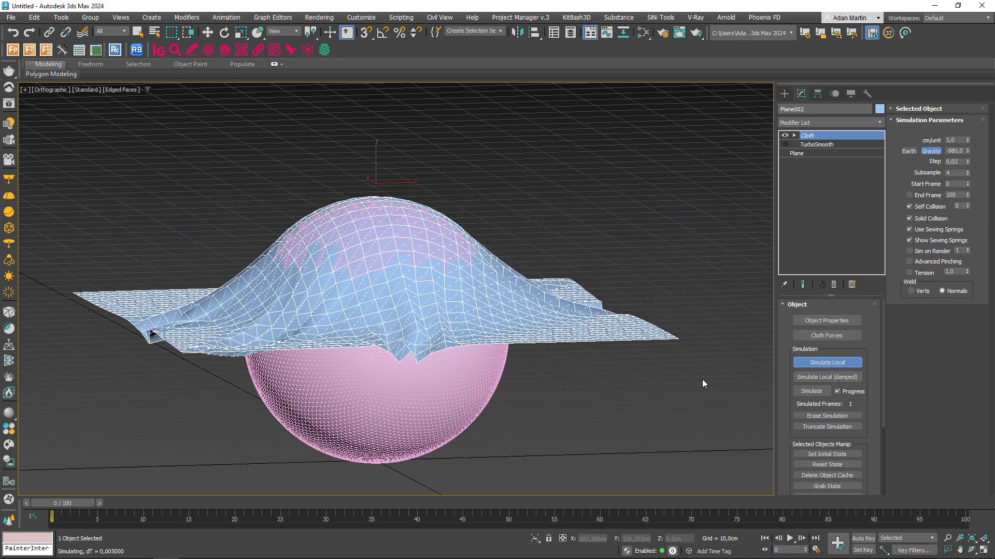
middle_drag(414, 446, 582, 377)
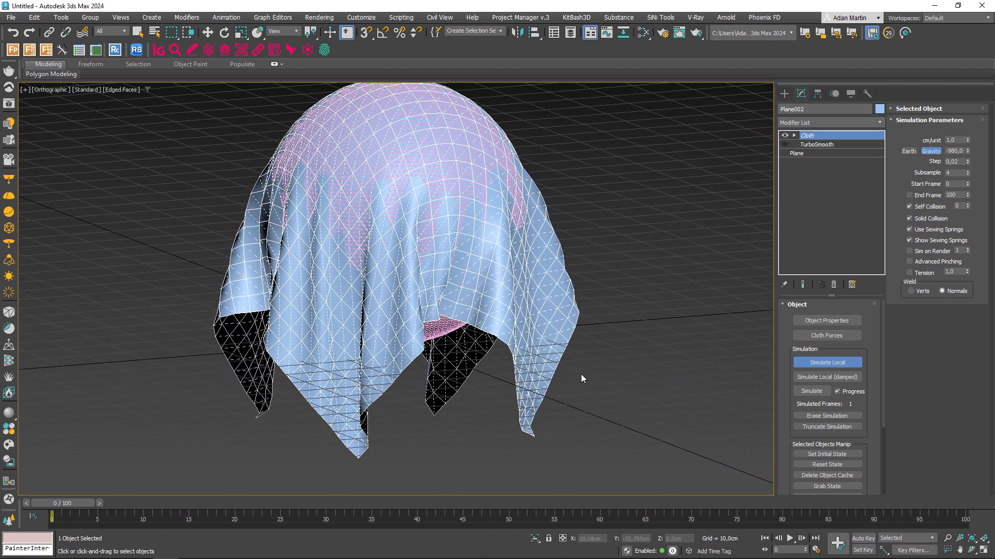
click(826, 363)
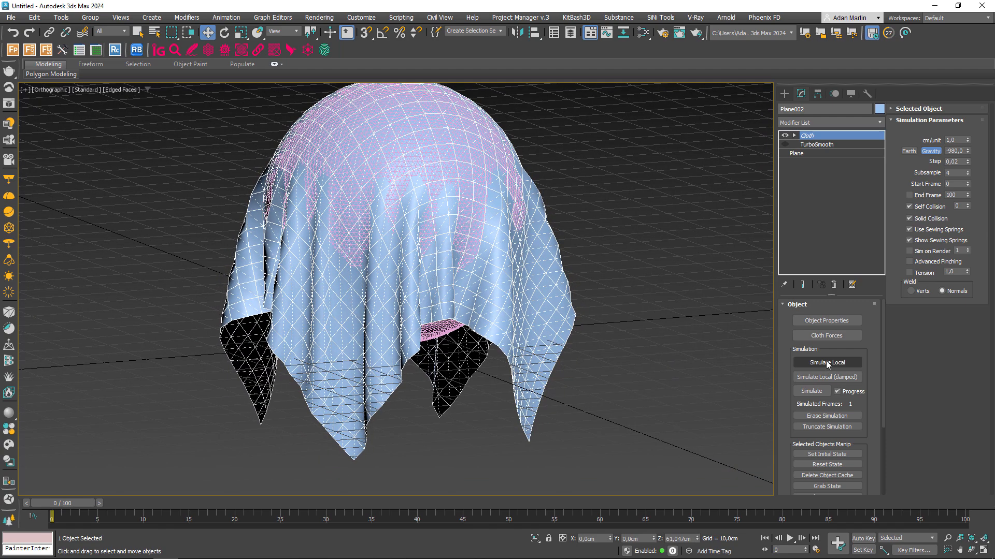
Try to set the Air Res. of Plane002 to 0,015 in the cloth Object Properties.
click(828, 321)
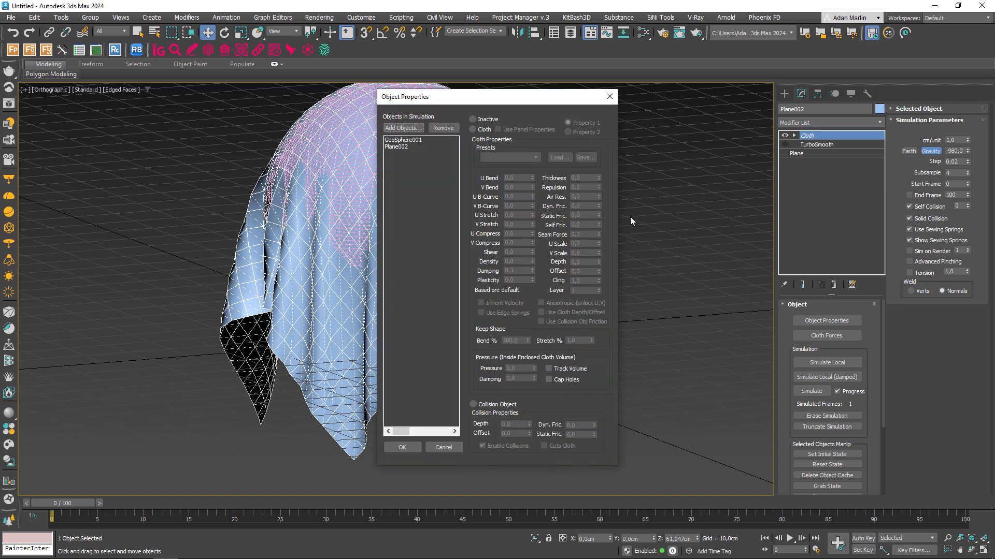
click(395, 147)
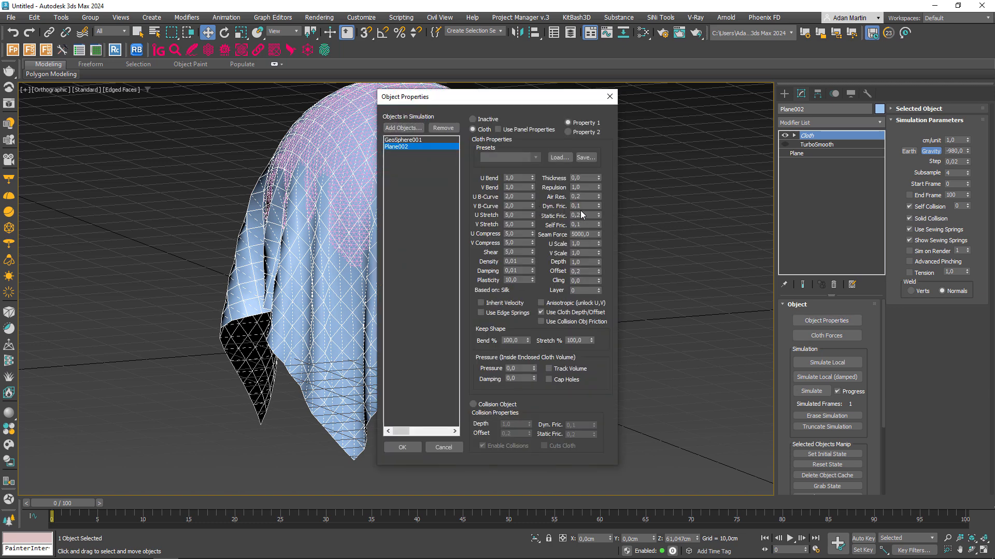
click(587, 197)
key(BackSpace)
text(015)
key(Return)
Compare the dynamic and static friction settings of Plane002 and GeoSphere001, then close the properties without accepting.
click(579, 215)
key(shift+Tab)
key(Tab)
key(shift+Tab)
click(542, 321)
click(402, 140)
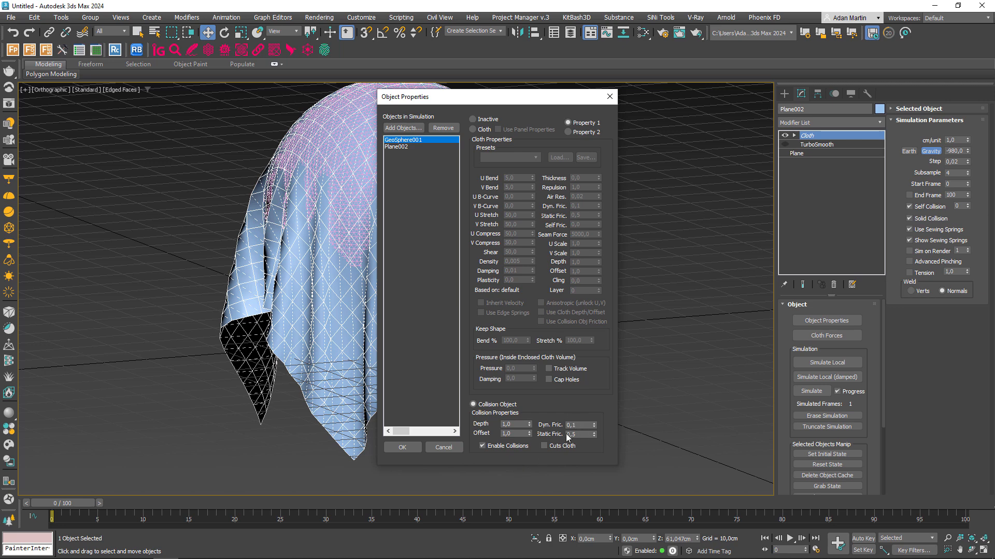
click(397, 147)
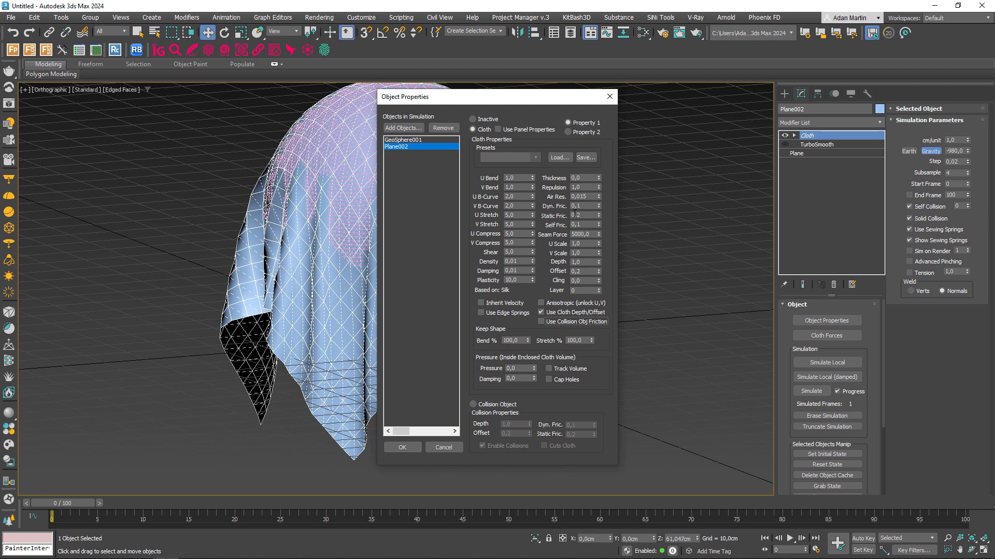
click(609, 96)
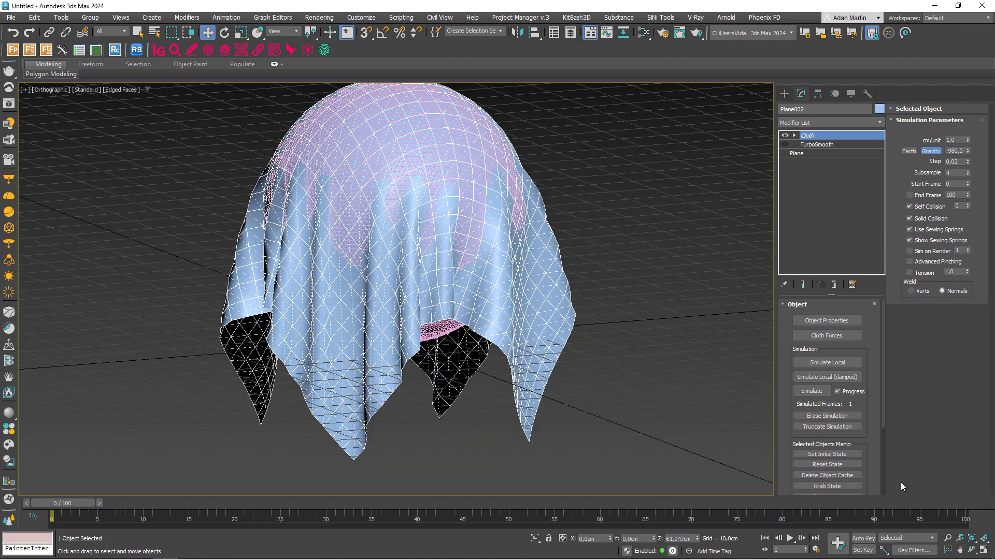
Reset the cloth state of Plane002 and move GeoSphere001 along X so it sits off-centre beneath the plane.
click(827, 465)
scroll(429, 256, down, 5)
click(399, 309)
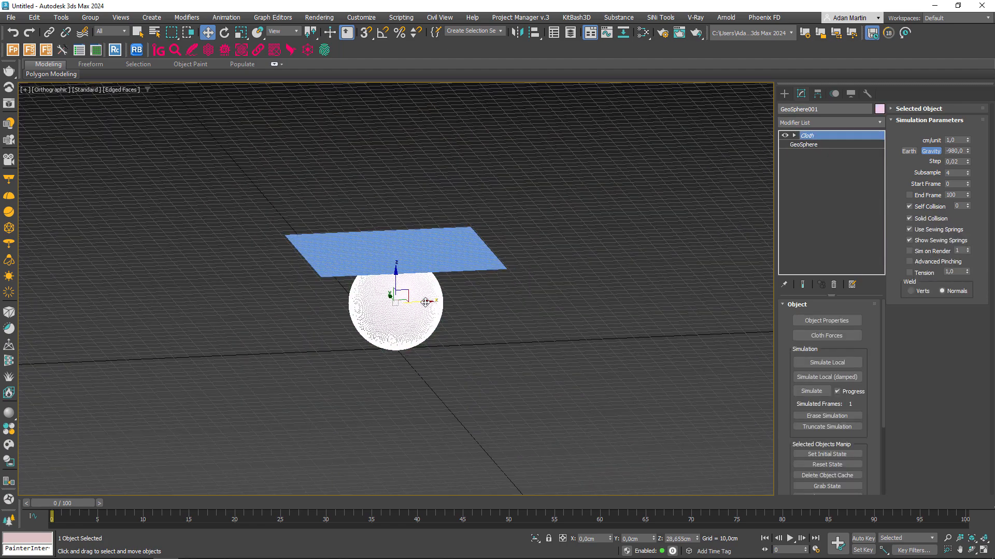
drag(429, 303, 382, 303)
Hide the edged faces, simulate Plane002 locally over the off-centre sphere, then stop and undo the simulation.
alt+middle_drag(381, 303, 417, 282)
click(404, 259)
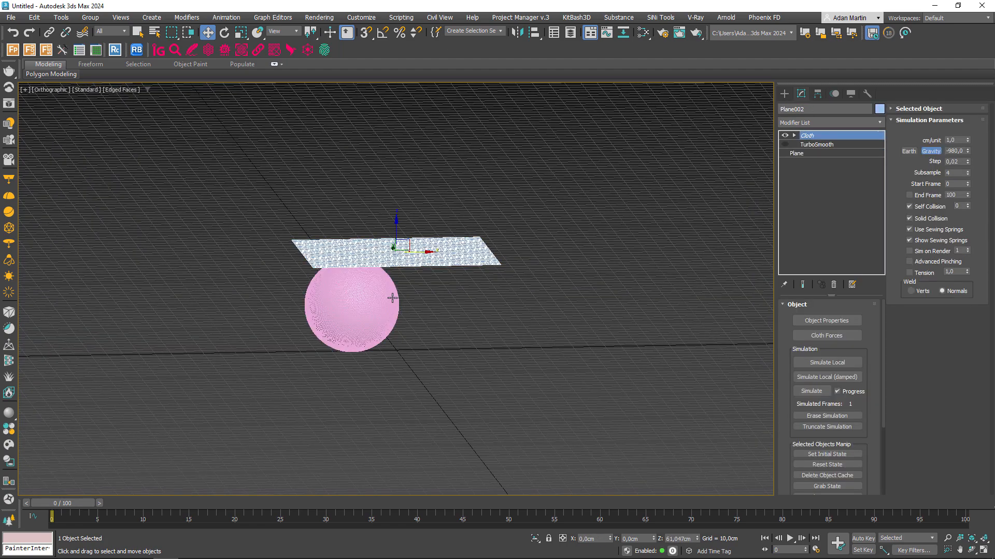
scroll(391, 298, up, 3)
key(F4)
click(828, 362)
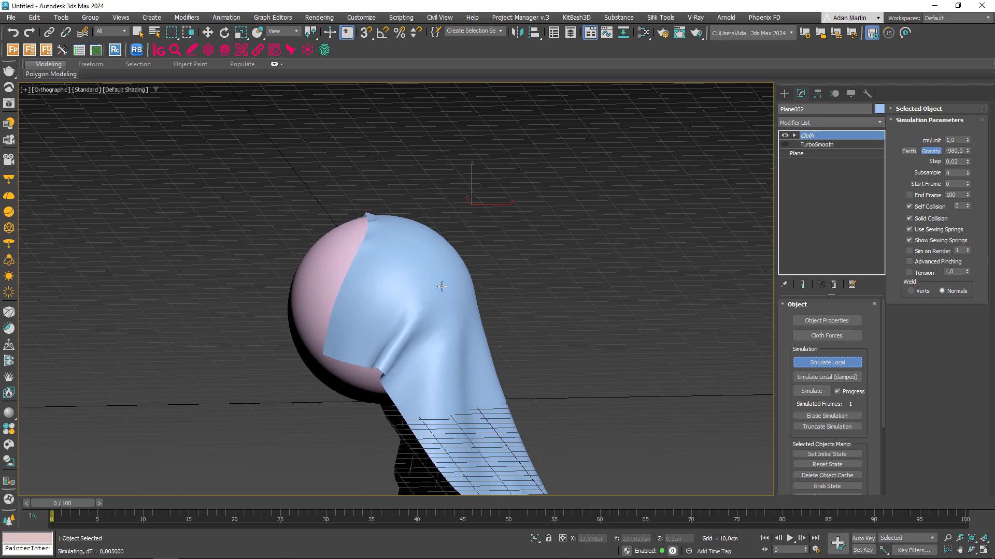
click(844, 362)
middle_drag(622, 374, 633, 364)
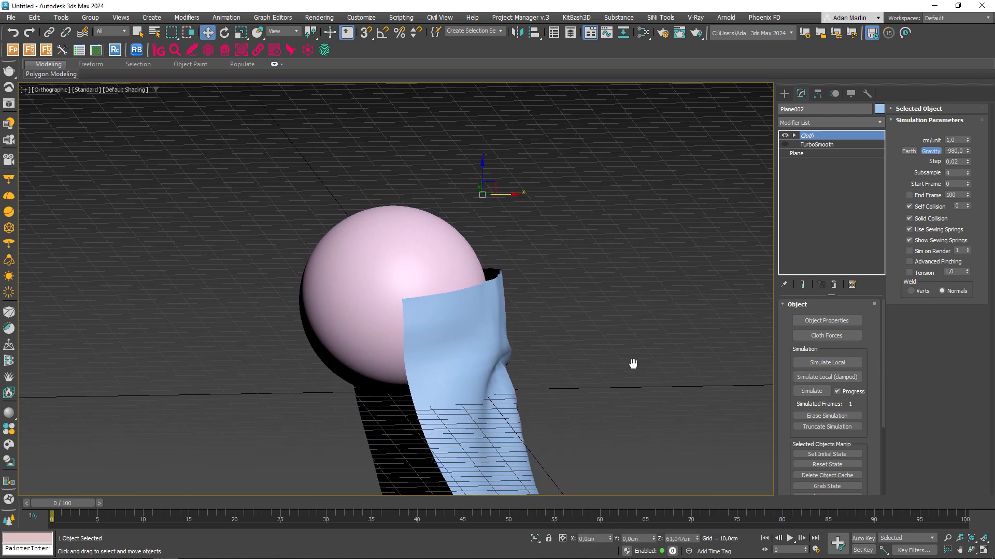
key(ctrl+z)
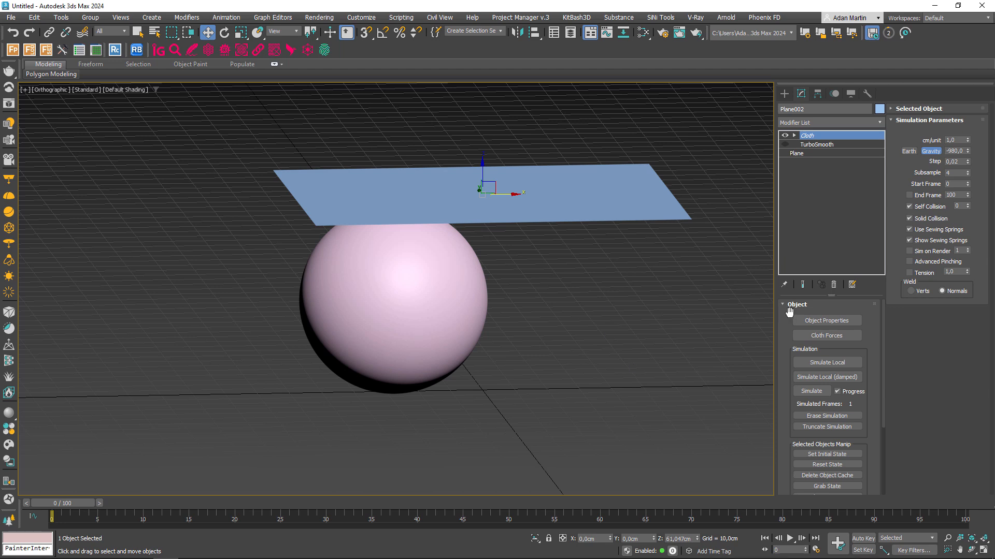
Set the Static Fric. of Plane002 to 10 in the cloth Object Properties and accept the change.
click(828, 322)
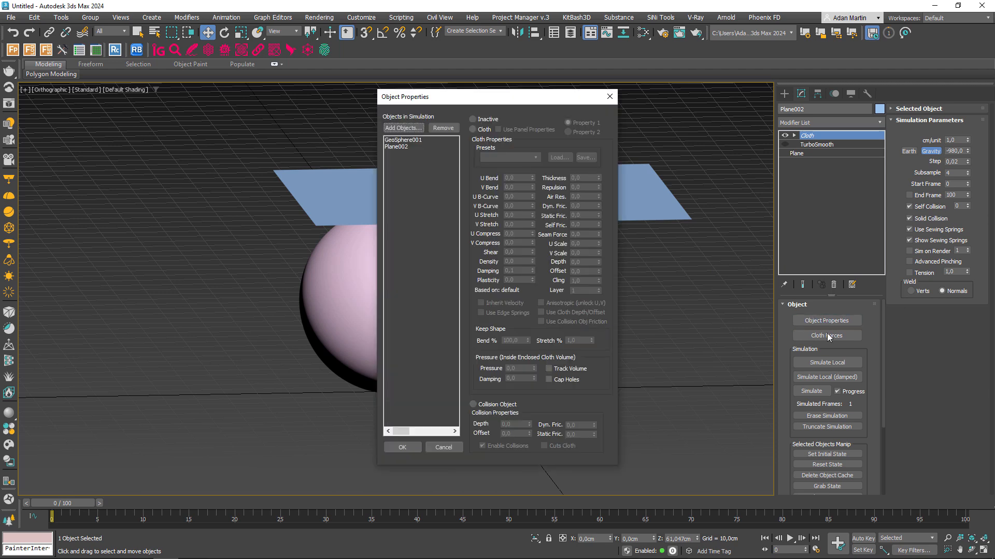
click(400, 146)
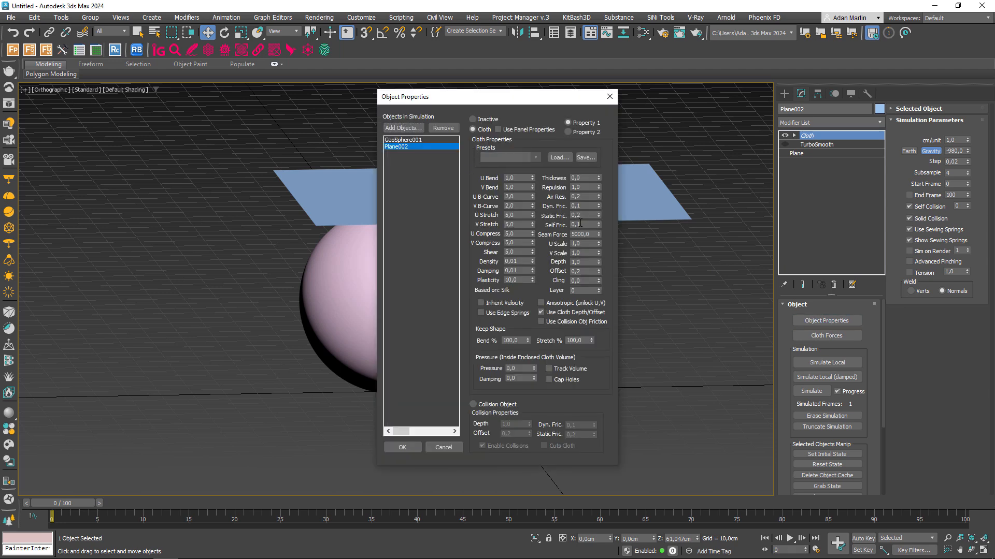
click(576, 216)
text(10)
key(Return)
click(411, 446)
Simulate the cloth locally with the higher static friction, stop it once it drapes over the sphere, and undo the result.
click(831, 363)
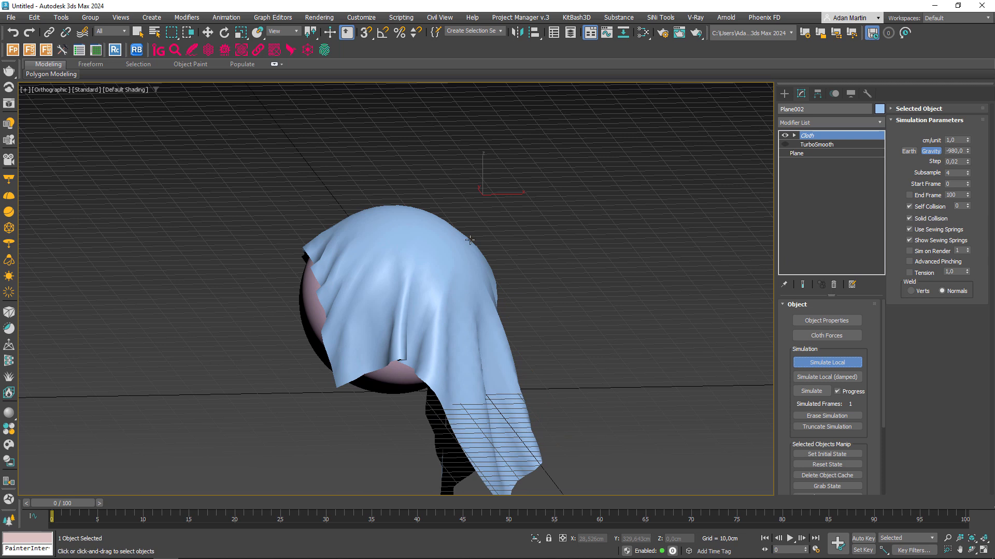
click(831, 362)
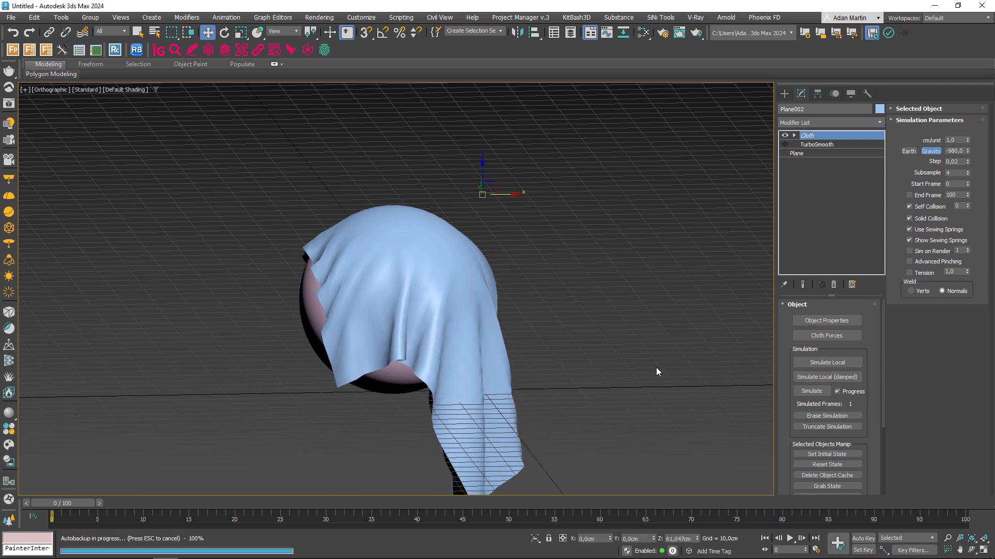
key(ctrl+z)
Set the U Scale of Plane002 to 2 in the cloth Object Properties and accept the change.
click(827, 325)
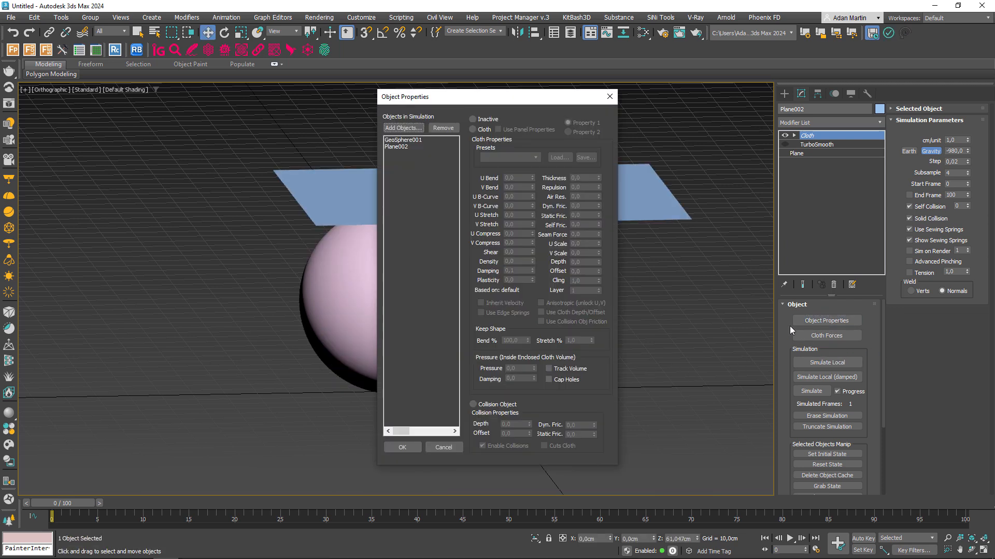
drag(582, 224, 546, 223)
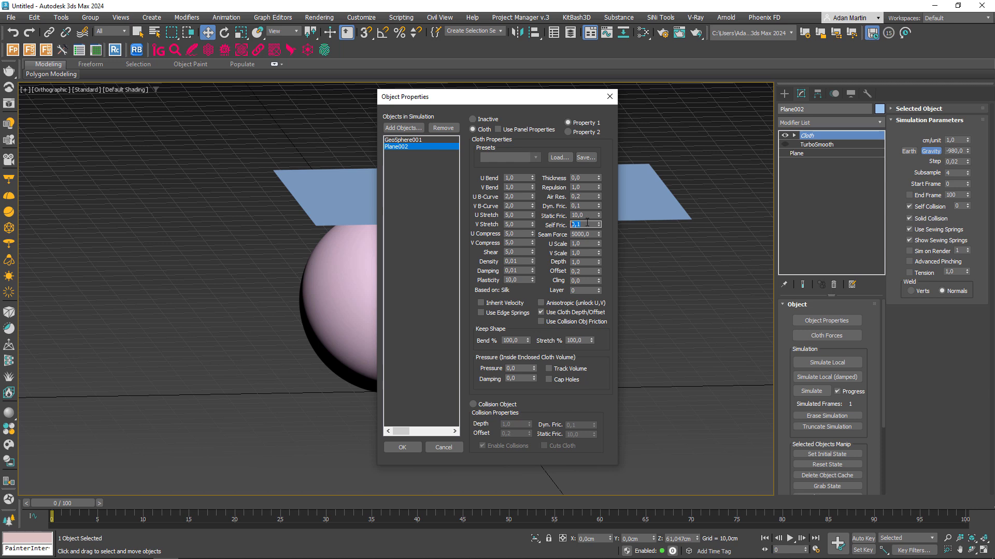
key(Tab)
drag(588, 243, 490, 240)
text(2)
key(Tab)
click(402, 448)
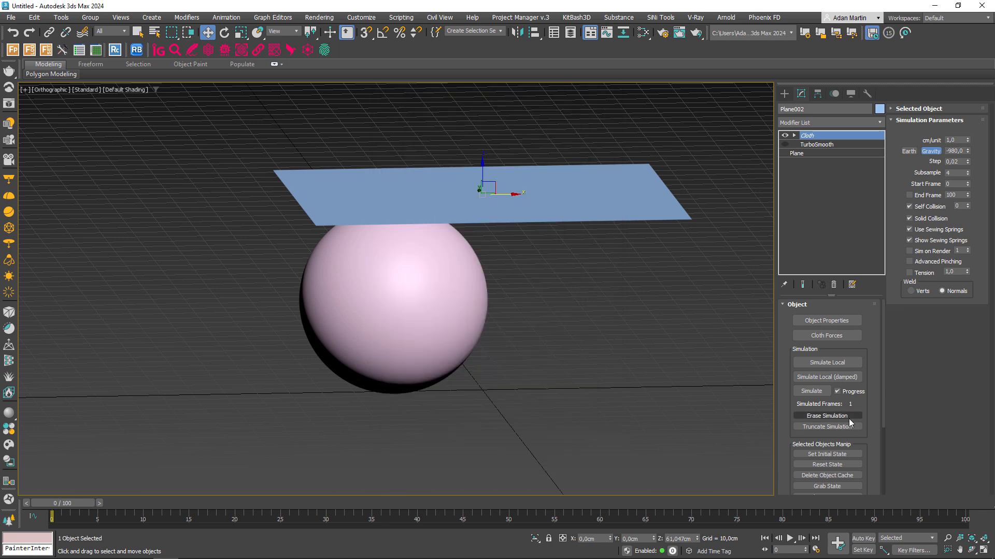
Run the frame-by-frame simulation for the first few frames, cancel it, and erase the simulation.
click(811, 391)
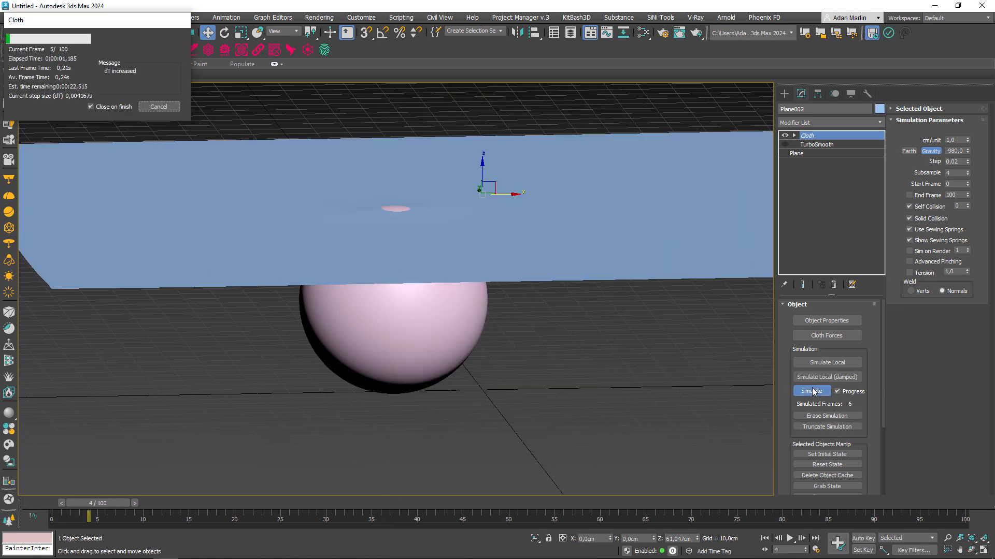
click(157, 107)
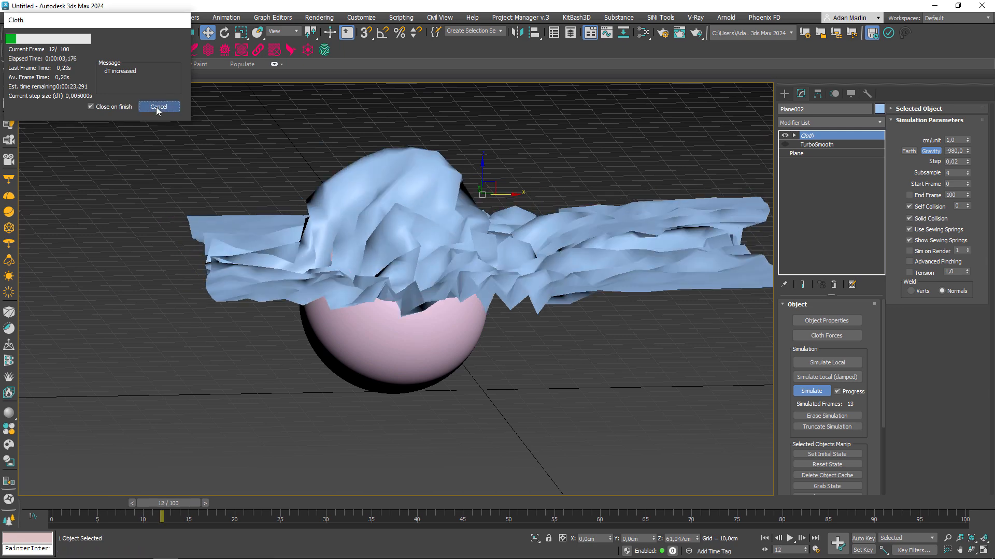
alt+middle_drag(751, 282, 715, 296)
click(827, 416)
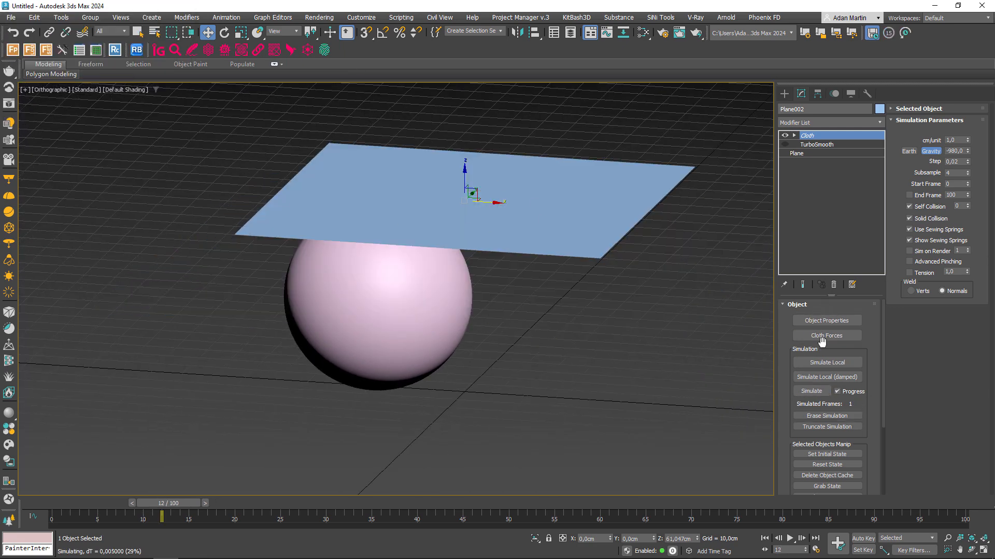
Set the Static Fric. of Plane002 to 0,1 and its Cling to 100 in the cloth Object Properties, then accept.
click(826, 321)
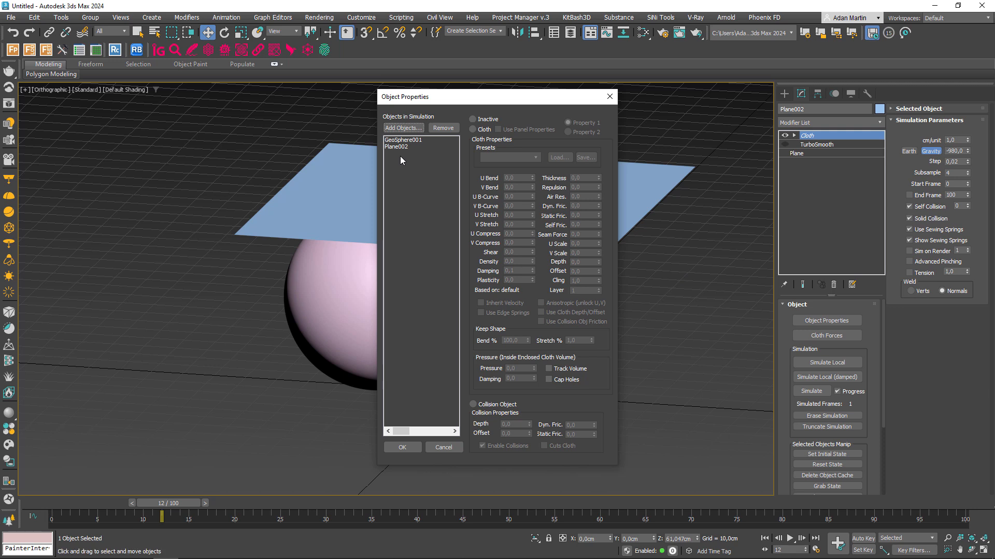
click(399, 147)
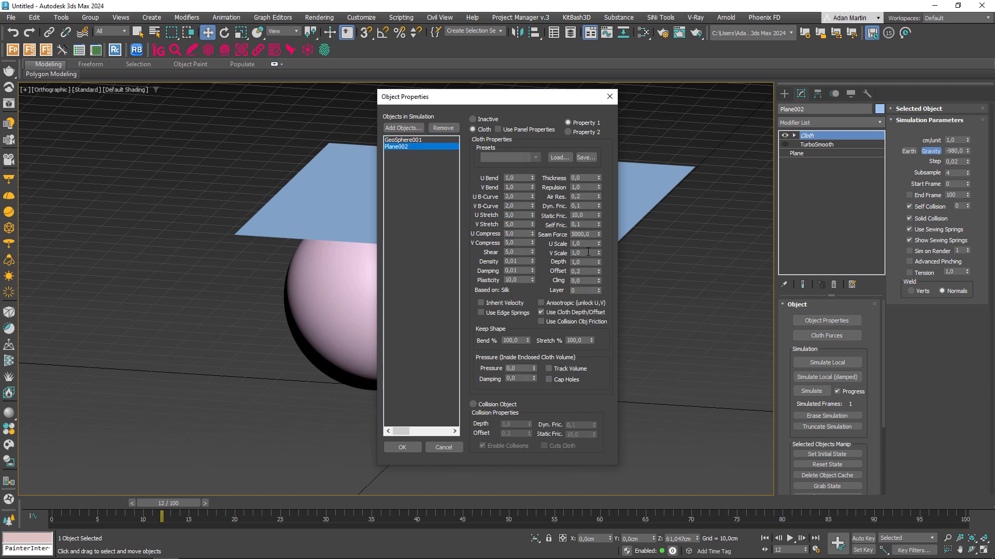
click(572, 263)
click(594, 271)
click(585, 279)
click(586, 215)
text(0)
click(585, 280)
key(Return)
click(402, 448)
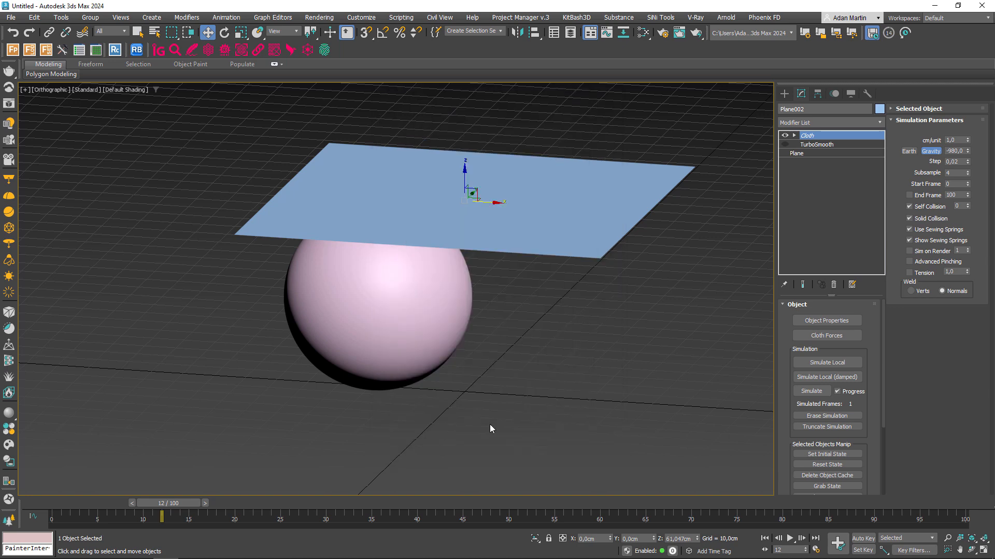
Simulate Plane002 locally with the new cling while viewing it from the side, then stop and reset the cloth state.
click(804, 364)
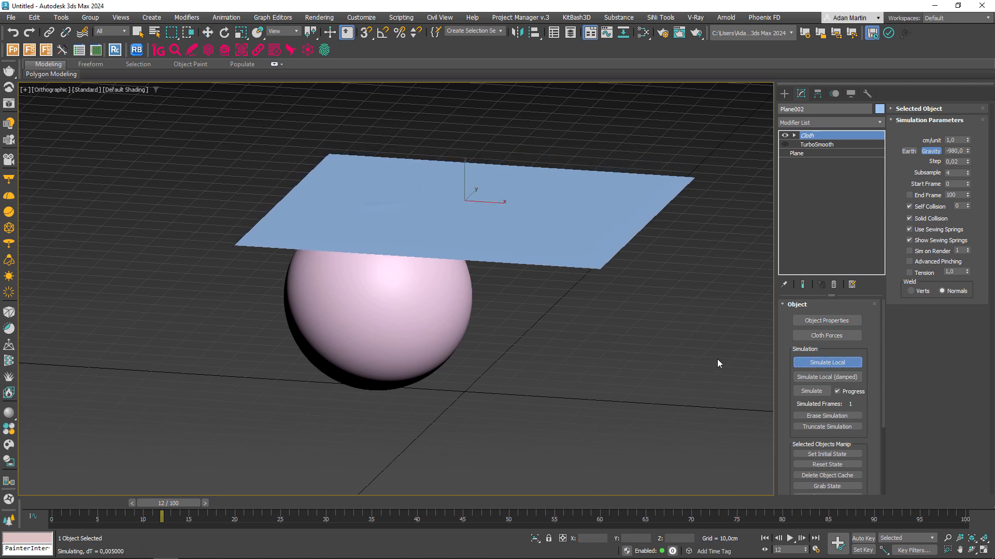
alt+middle_drag(505, 343, 459, 273)
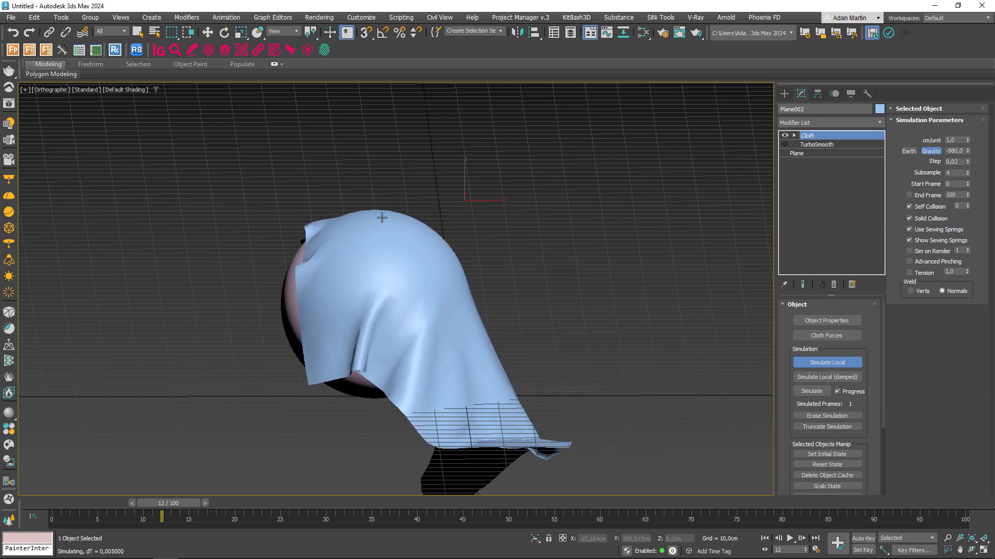
click(839, 365)
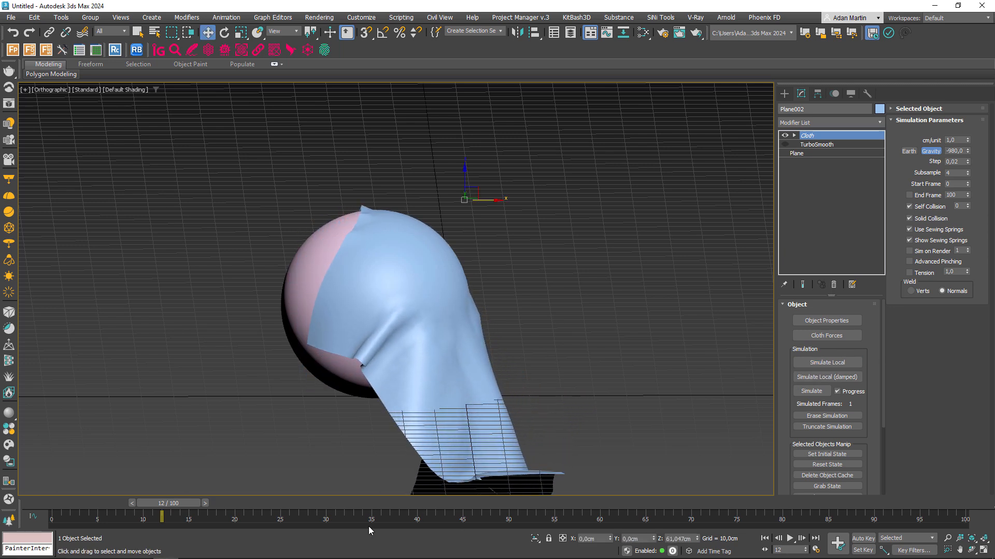
click(819, 464)
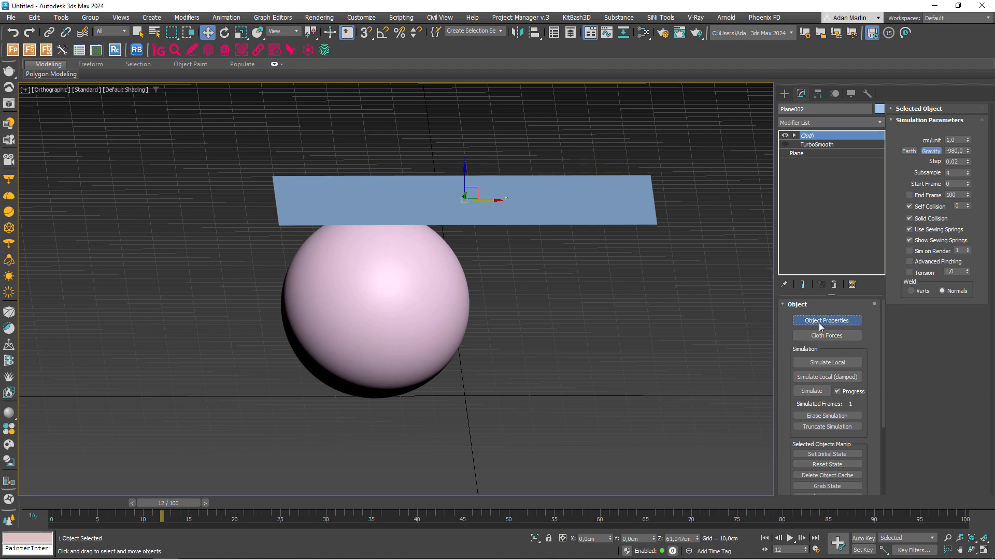
Set the Cling of Plane002 to 10000, accept it, and run a local simulation until the cloth slides down the sphere.
click(824, 321)
click(396, 147)
click(580, 280)
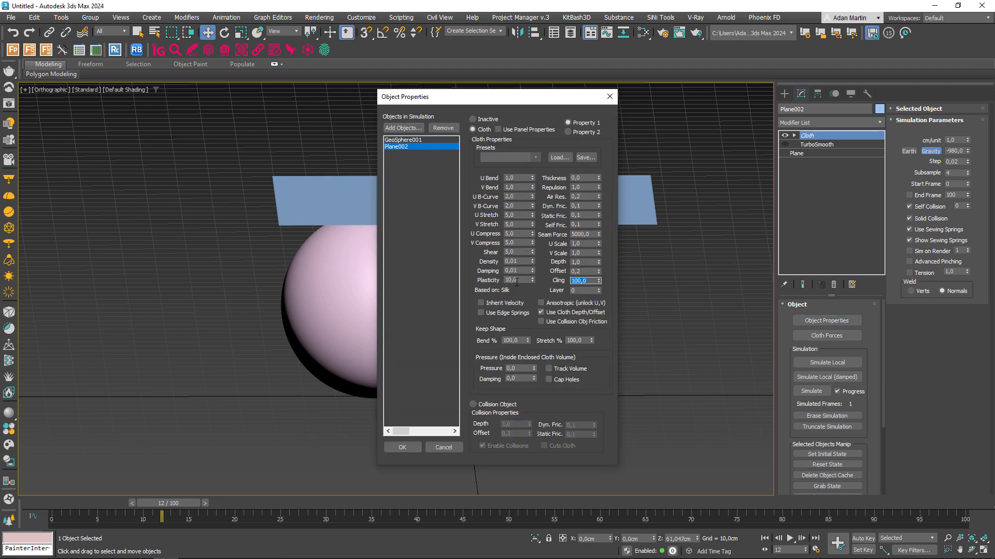
text(10)
click(402, 447)
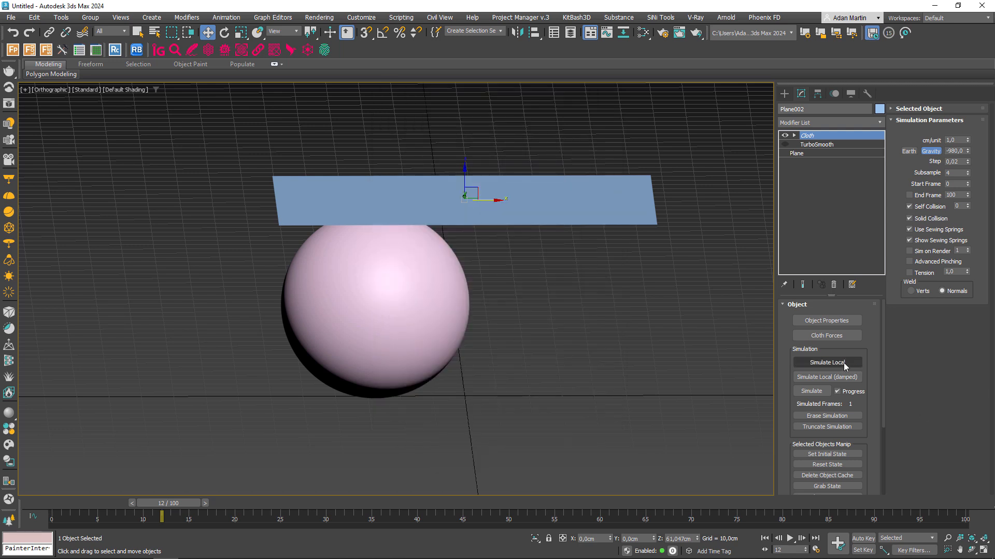
click(845, 363)
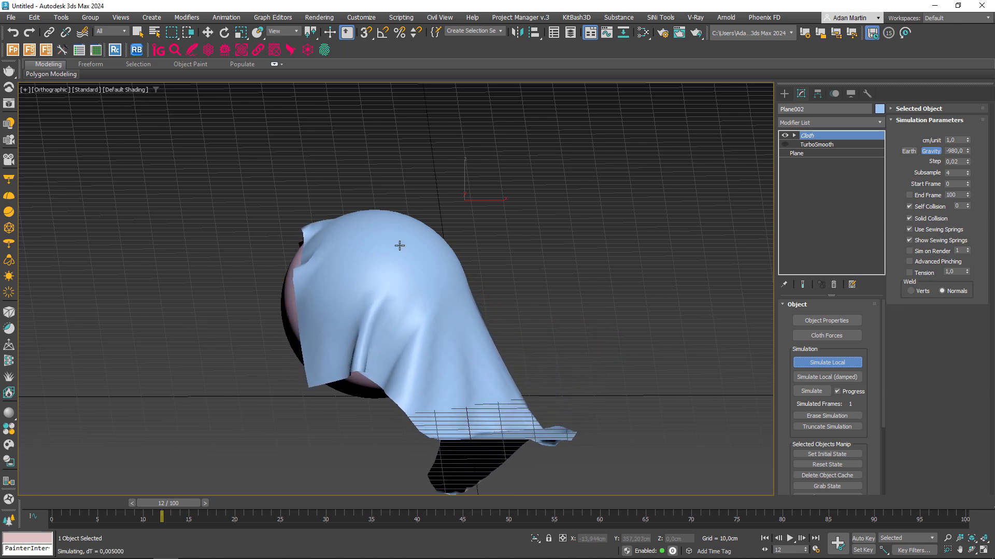
click(838, 363)
Set the Static Fric. of Plane002 to 0,2 and its Cling to 90000 in the cloth Object Properties, then accept.
click(832, 321)
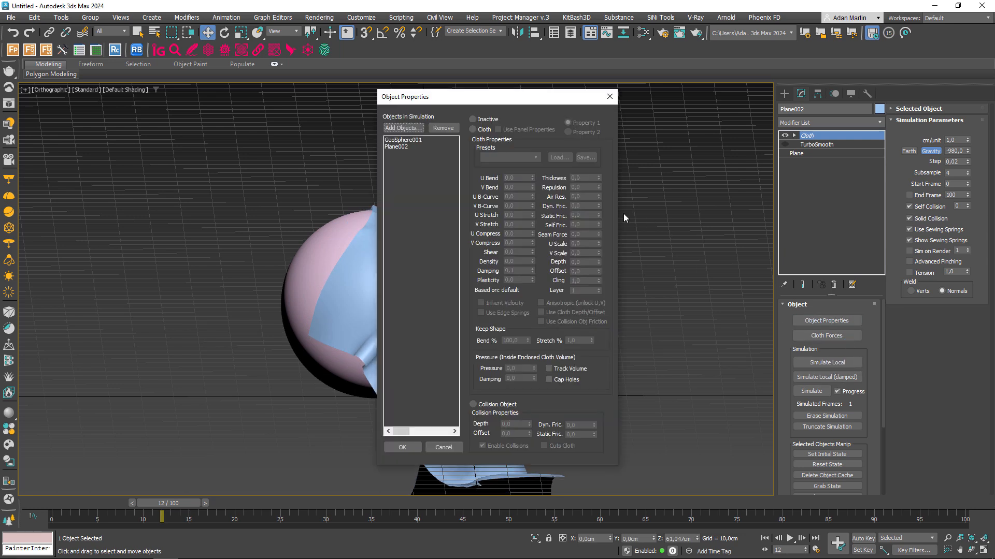
click(405, 148)
click(593, 217)
text(0,2)
key(Return)
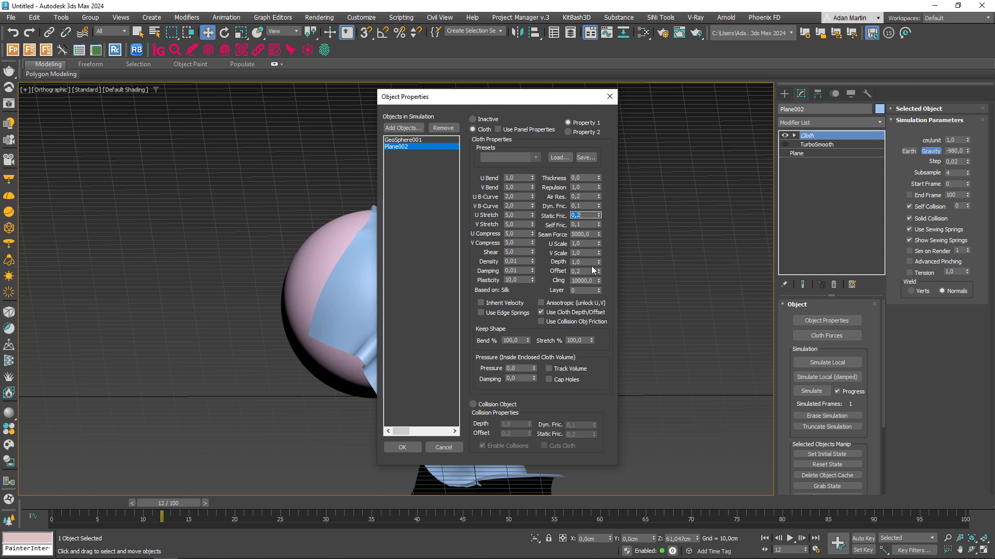
click(571, 281)
key(Delete)
text(9)
key(Return)
click(407, 449)
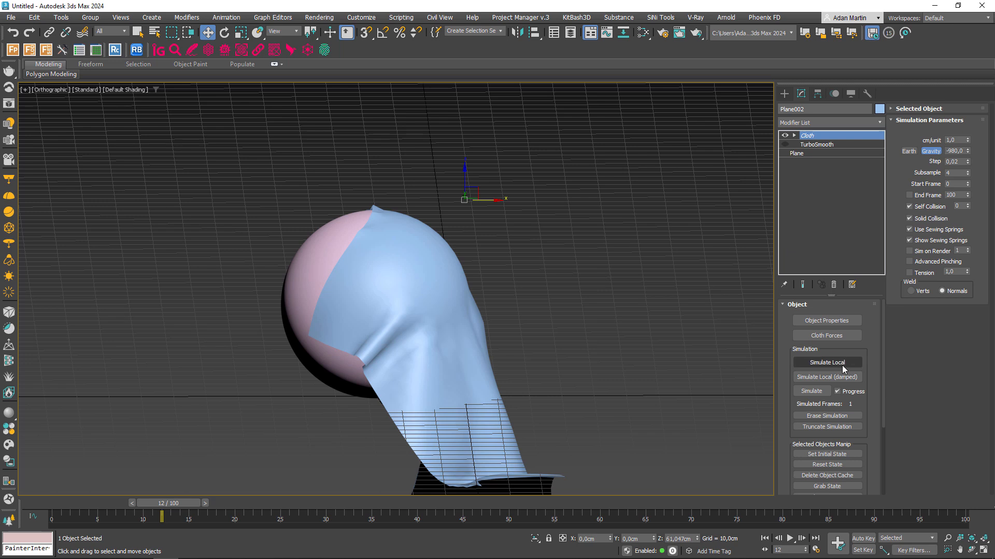
Reset the cloth state and simulate Plane002 locally with the stronger cling, then stop the simulation.
click(829, 465)
click(827, 363)
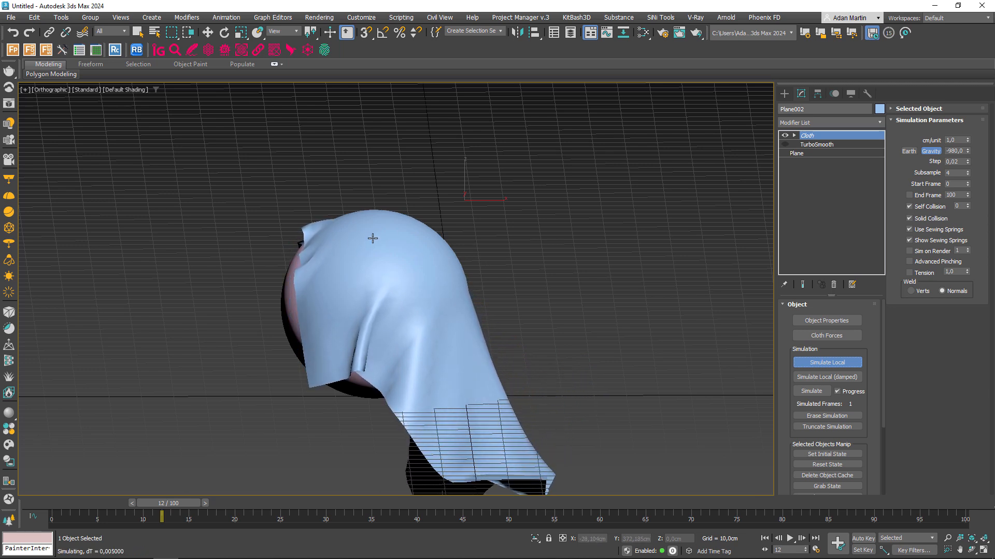
click(826, 363)
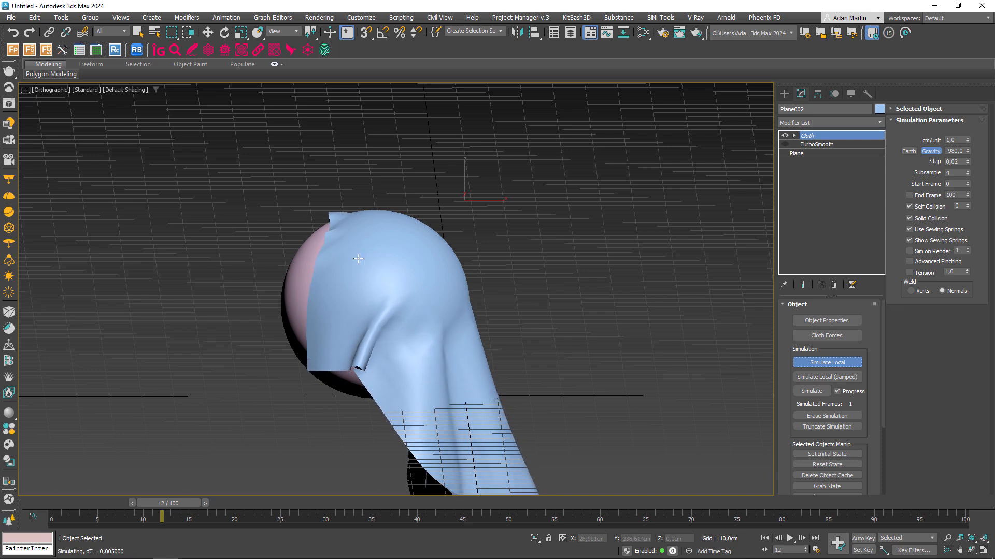
key(w)
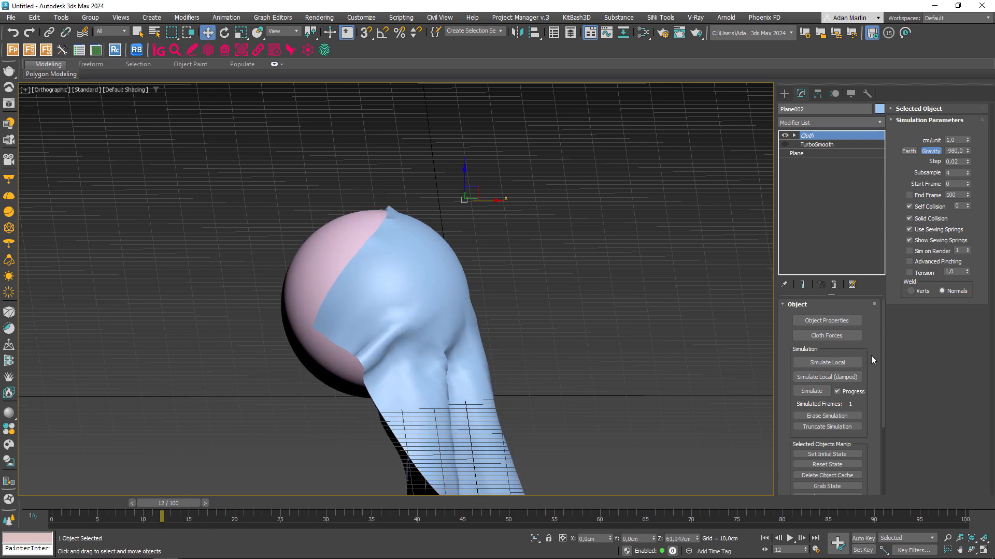
Examine the Cling, Layer, Inherit Velocity and Use Edge Springs settings of Plane002, then close the properties without accepting.
click(831, 321)
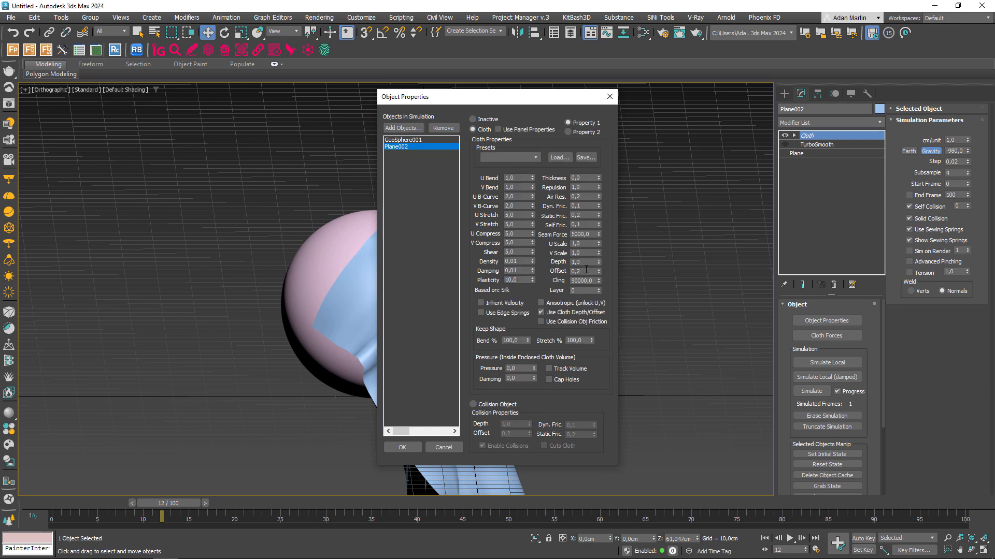
right_click(598, 280)
drag(583, 291, 549, 292)
click(481, 303)
click(483, 315)
click(481, 313)
click(443, 446)
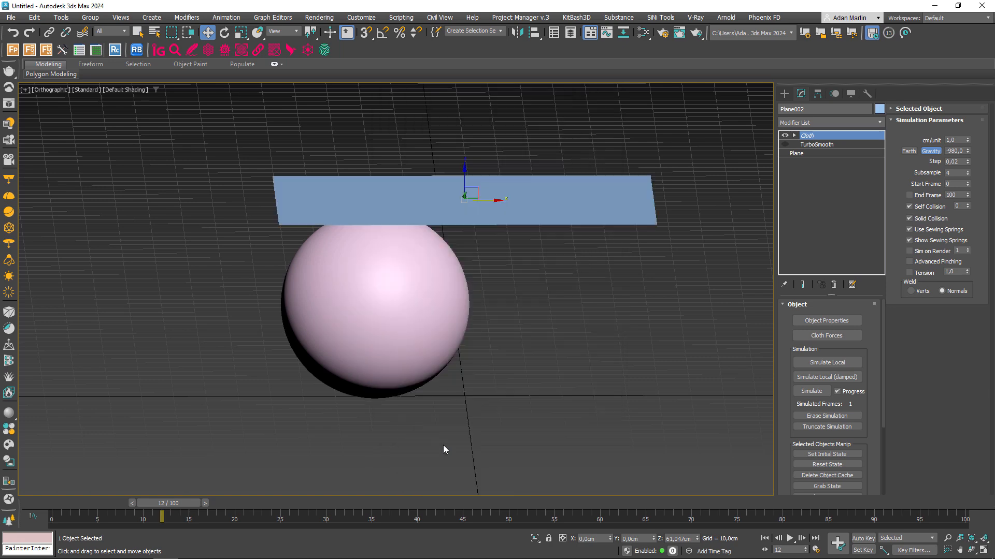
Create a flat standard box on the grid beside the sphere and plane.
scroll(674, 189, down, 4)
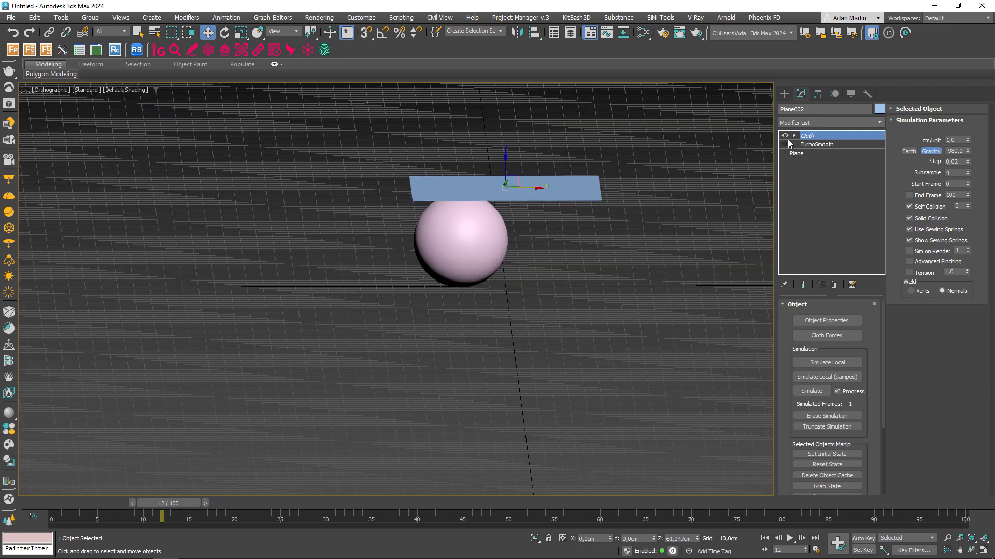
click(784, 93)
click(803, 162)
alt+middle_drag(492, 291, 459, 275)
drag(459, 275, 520, 297)
click(520, 280)
Set the box's length and width to 60 cm and activate the Move tool.
double_click(846, 320)
text(60)
key(Tab)
text(60)
key(Tab)
key(Return)
key(w)
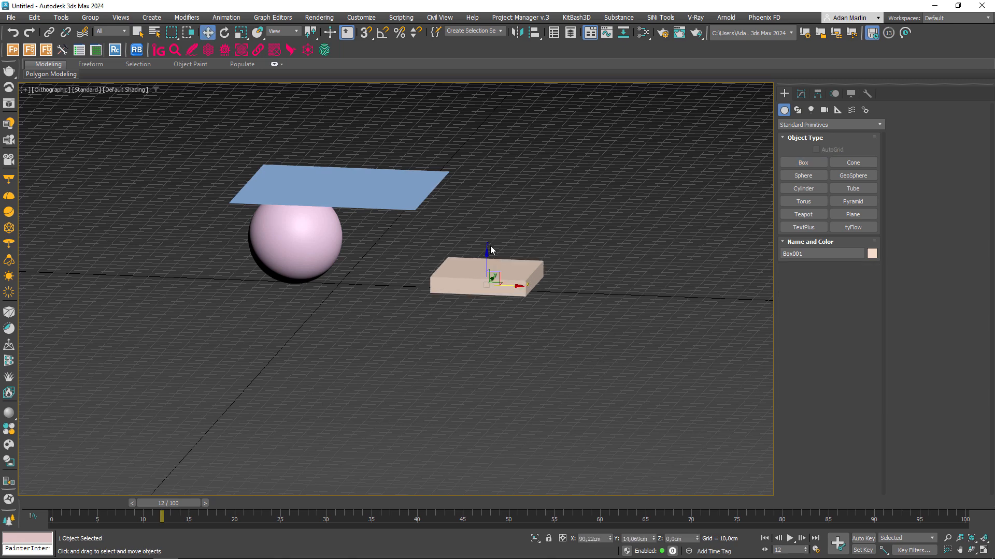
Raise the box about 10.8 cm above the grid and create a large standard plane beneath it.
drag(488, 251, 488, 233)
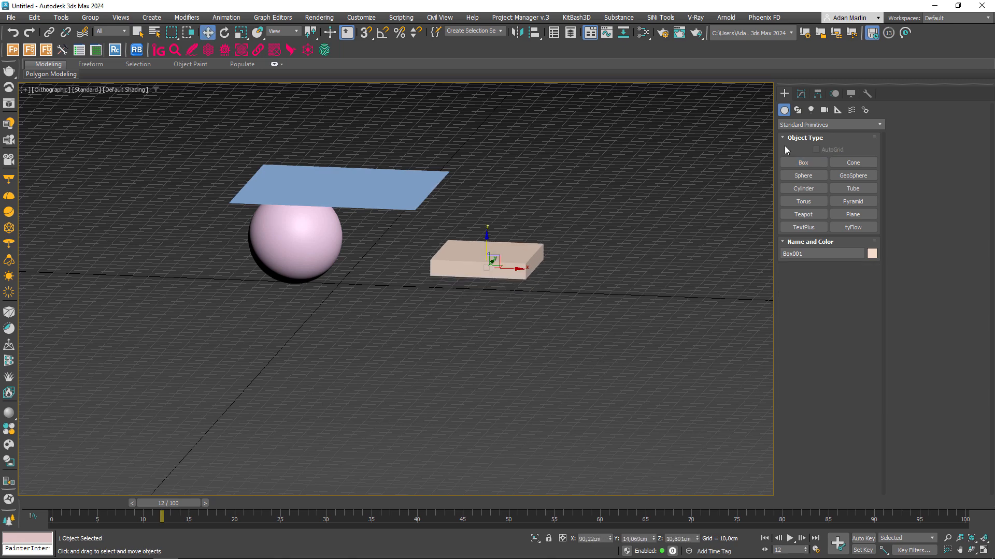
click(856, 215)
alt+middle_drag(544, 294, 507, 309)
drag(490, 266, 608, 334)
alt+middle_drag(572, 331, 601, 313)
Isolate the box and its ground plane, select only the box, and display edged faces.
key(w)
drag(461, 201, 460, 200)
key(alt+q)
click(497, 311)
alt+middle_drag(505, 245, 444, 251)
scroll(492, 244, up, 5)
click(492, 243)
scroll(492, 243, down, 3)
key(F4)
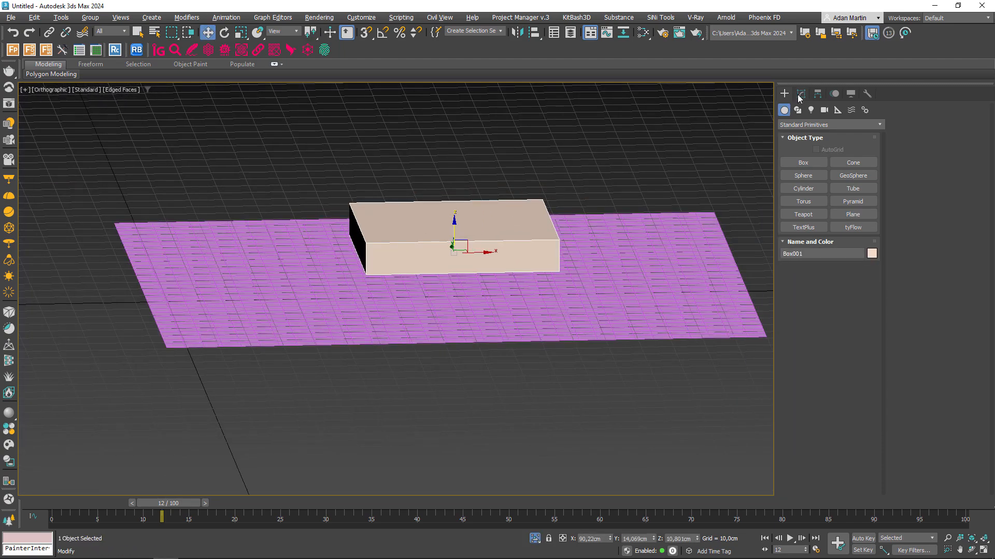
Add a Cloth modifier to the box and define Box001 as Cloth in the object properties.
click(800, 94)
click(819, 123)
text(cloth)
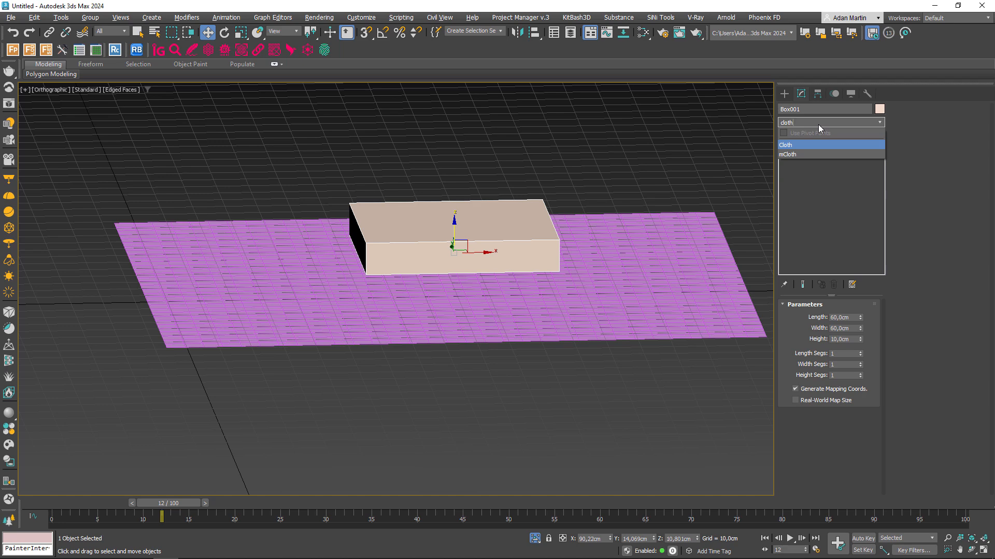
key(Return)
click(823, 322)
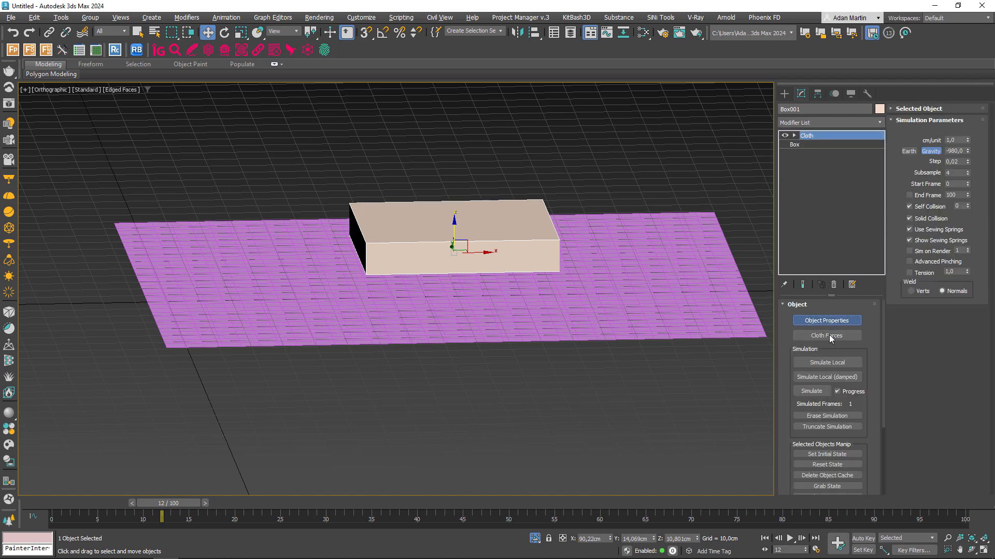
click(473, 130)
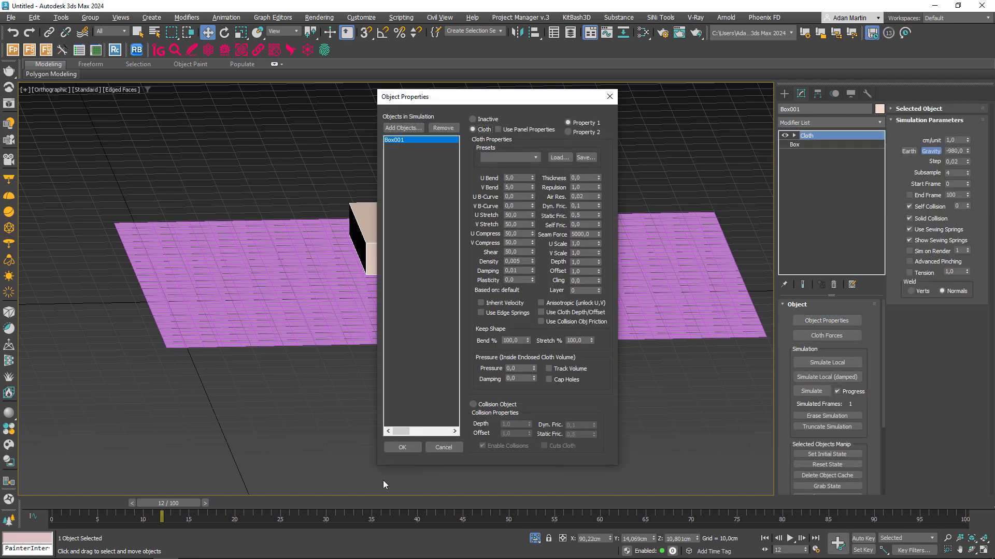
click(402, 447)
Add the ground plane to the cloth simulation and define Plane003 as a collision object.
scroll(829, 466, down, 5)
click(826, 443)
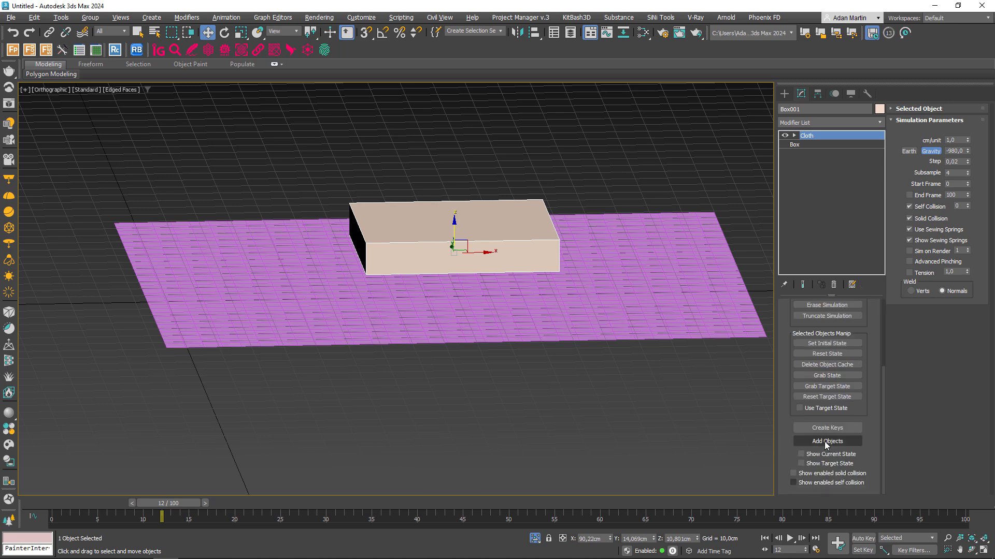
click(611, 297)
scroll(875, 346, up, 5)
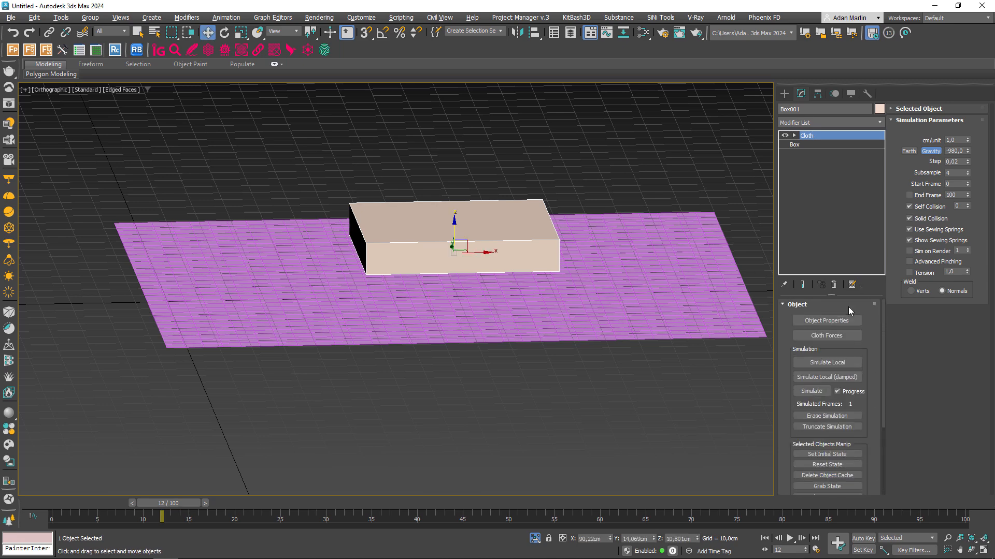
click(827, 320)
click(395, 143)
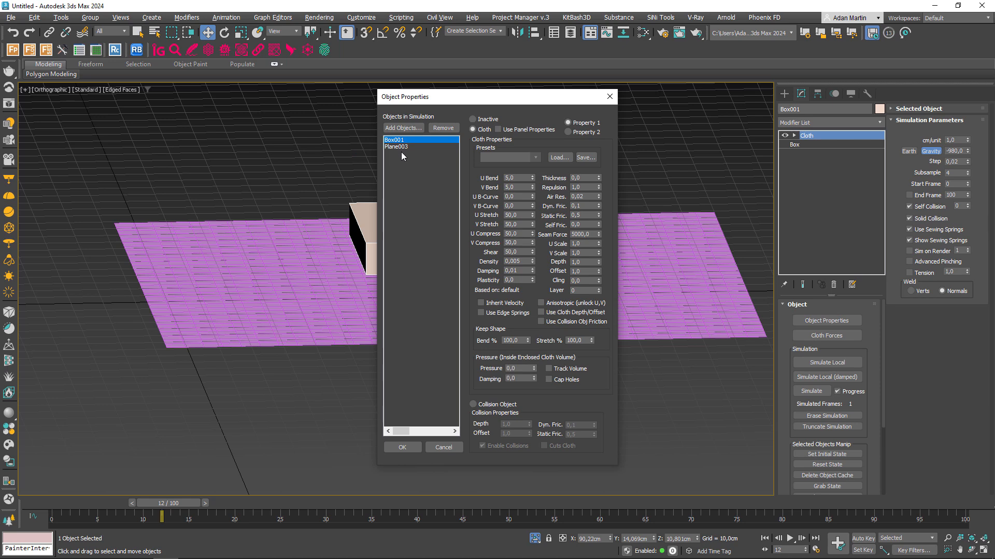
click(400, 148)
click(474, 404)
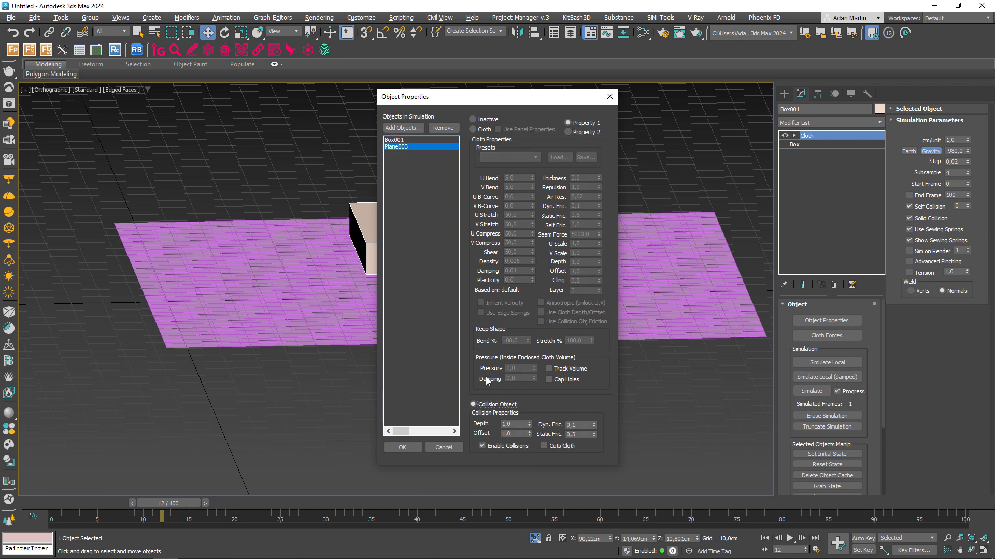
click(397, 141)
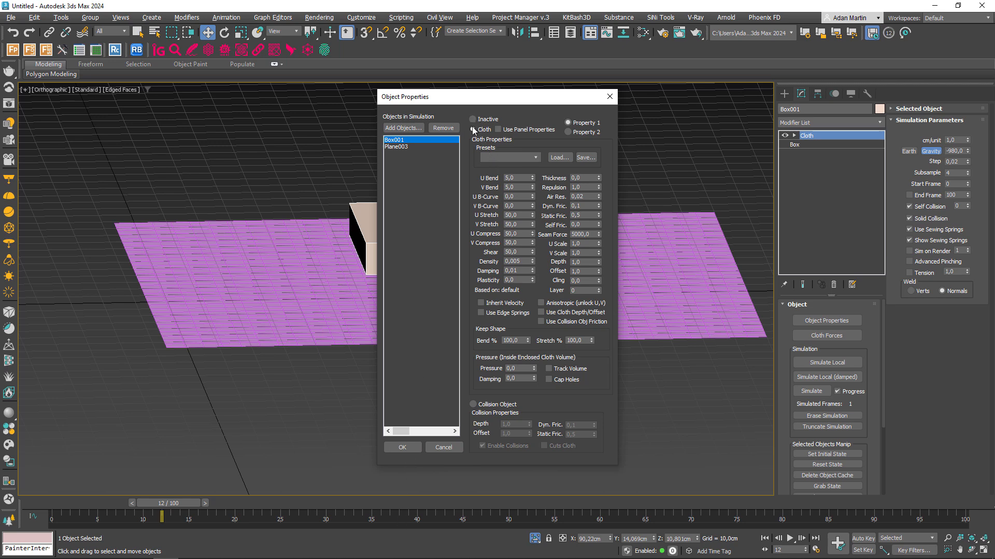
click(406, 447)
Set the simulation's Subsample to 2 and open the base Box parameters, accepting the topology change.
double_click(956, 172)
text(2)
key(Return)
middle_drag(541, 296, 522, 339)
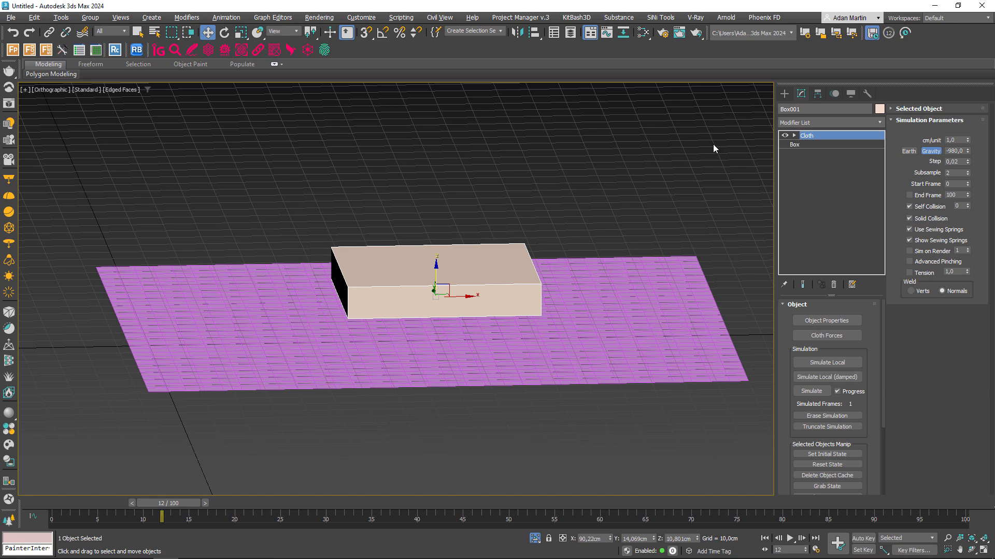
click(809, 145)
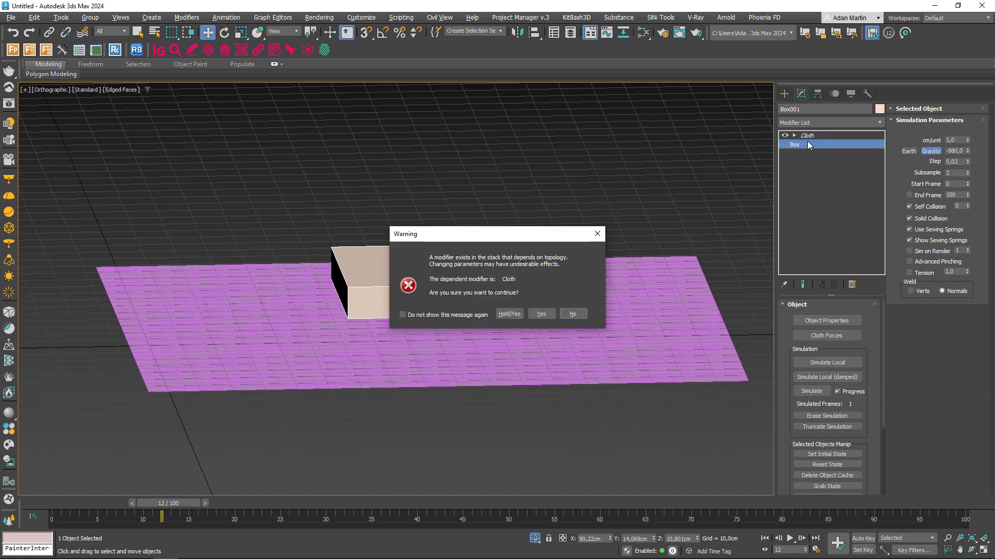
click(543, 317)
Set the box's length and width segments to 60 and its height segments to 10.
double_click(839, 354)
text(6)
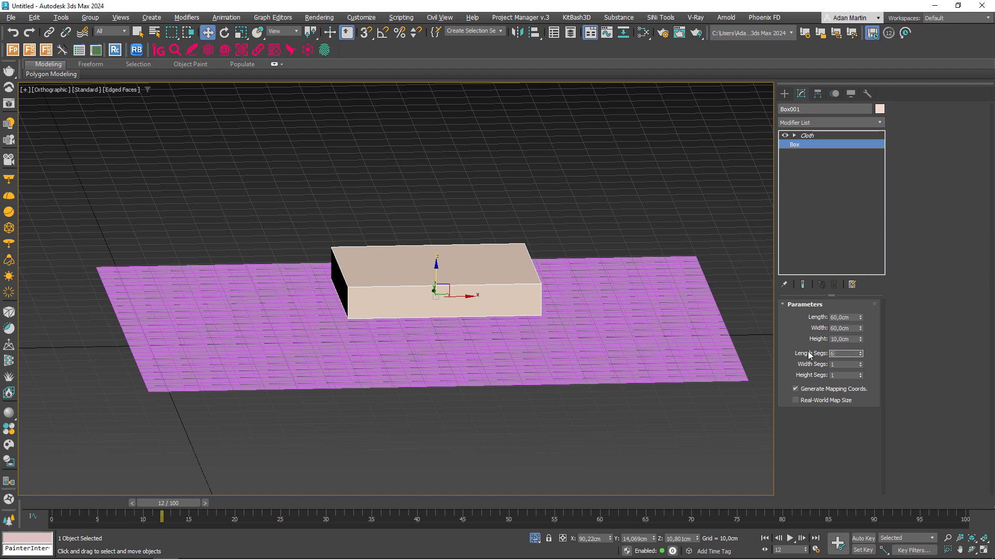
text(0)
key(Tab)
key(BackSpace)
text(60)
key(Tab)
text(10)
key(Return)
Set the box's length and width segments to 30 and its height segments to 5.
scroll(273, 258, up, 4)
alt+middle_drag(273, 258, 325, 304)
scroll(444, 349, down, 3)
alt+middle_drag(325, 305, 284, 314)
alt+middle_drag(422, 324, 406, 317)
double_click(847, 353)
text(30)
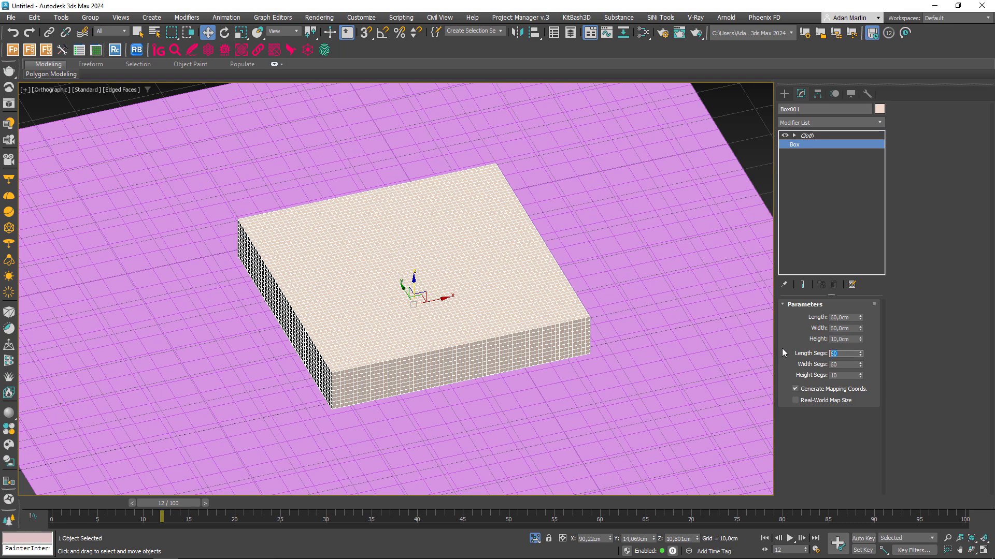
key(Tab)
text(30)
key(Tab)
text(5)
alt+middle_drag(573, 355, 466, 349)
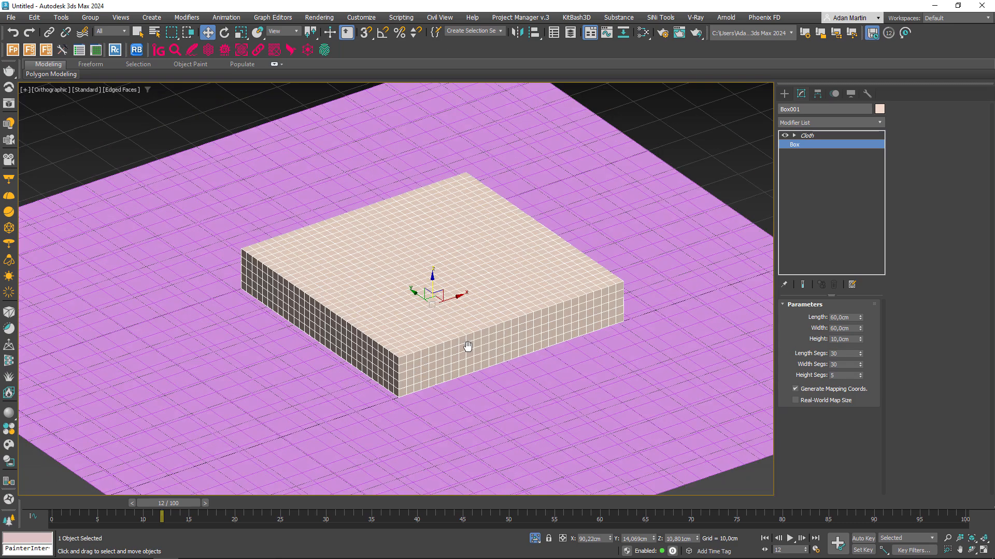
Return to the Cloth modifier and simulate the box locally without pressure, then stop the simulation.
click(807, 135)
alt+middle_drag(568, 333, 579, 332)
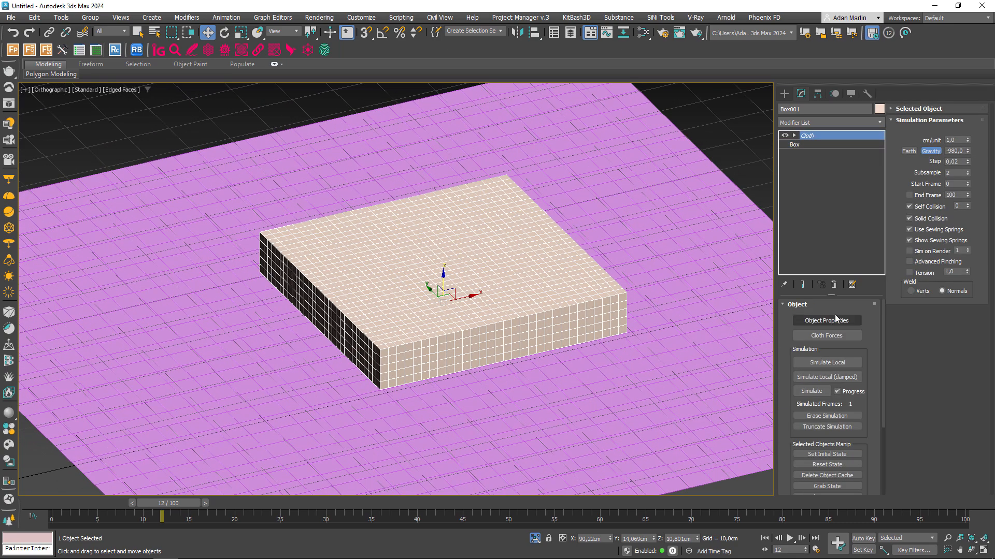
click(827, 363)
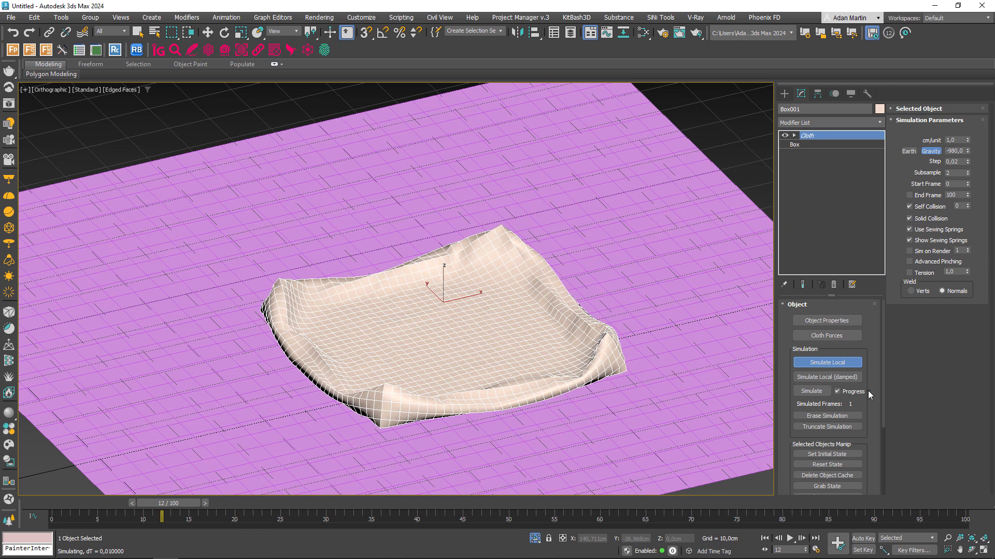
click(810, 365)
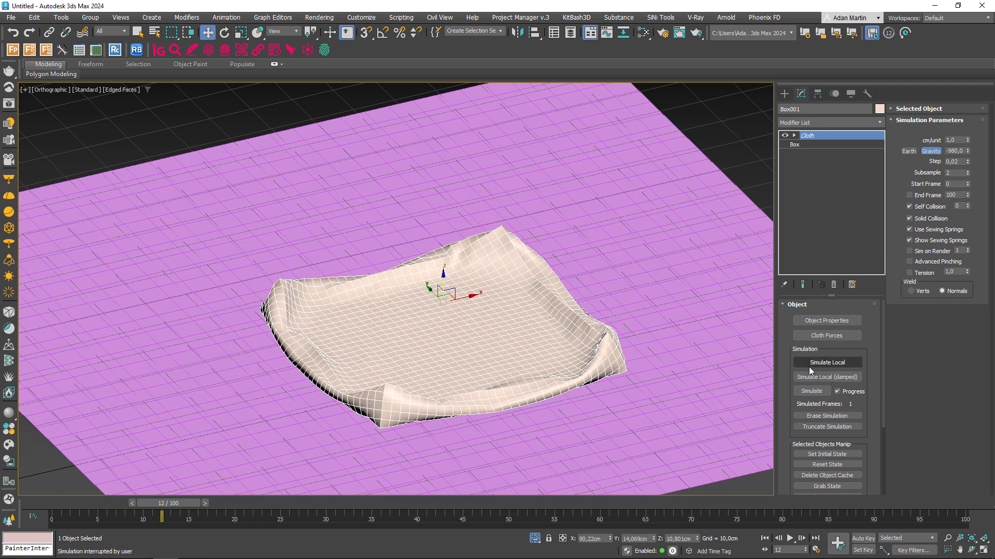
Set Box001's cloth Pressure to 25 and erase the existing simulation.
click(813, 327)
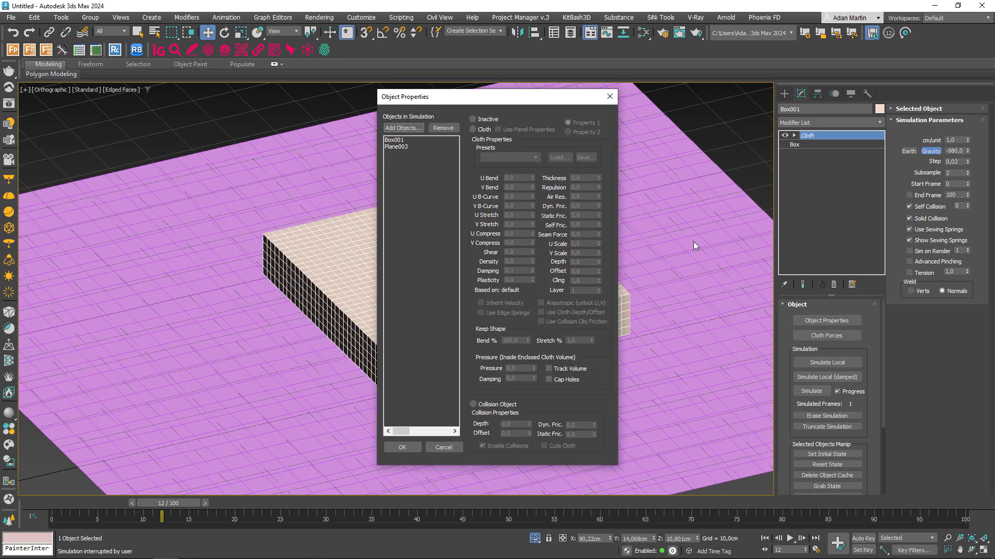
click(398, 140)
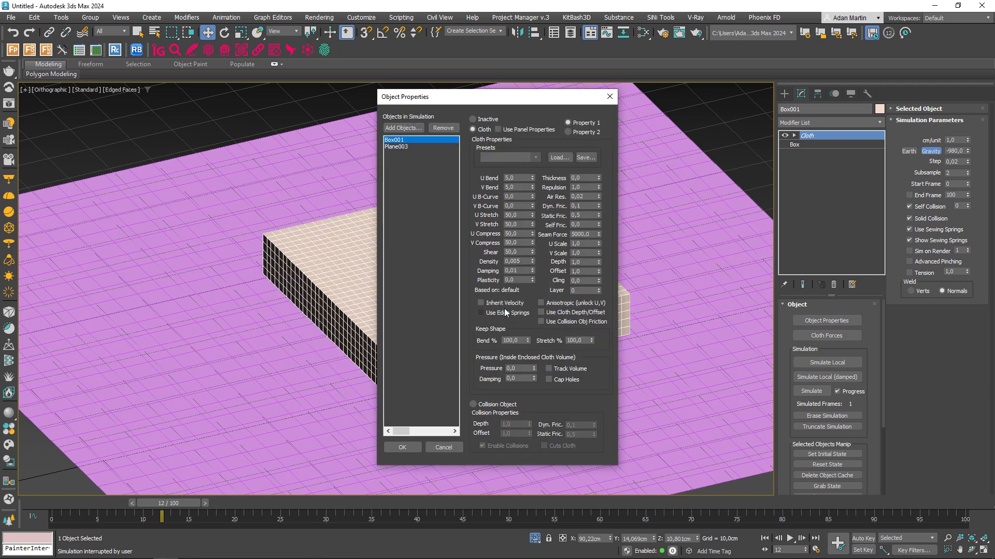
double_click(520, 367)
text(25)
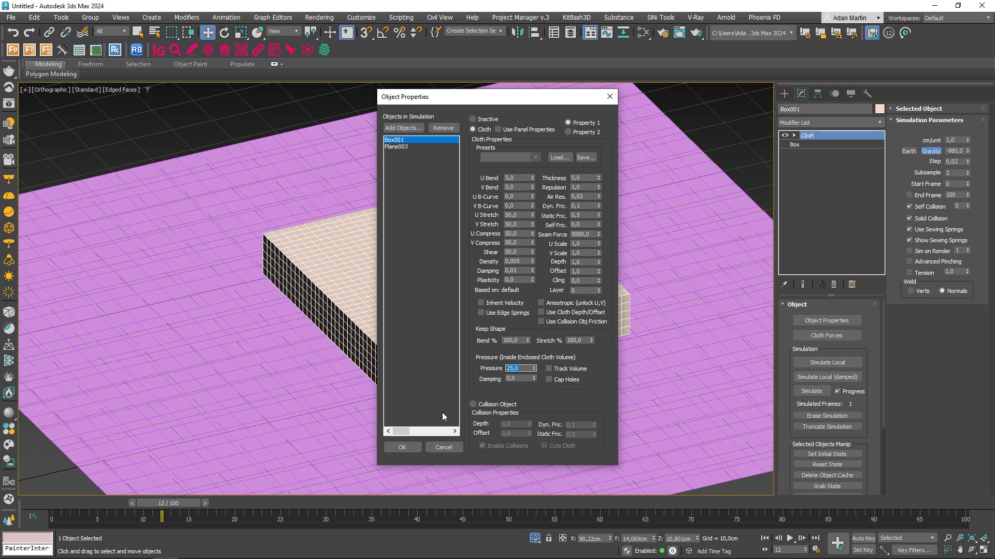
click(404, 447)
click(827, 415)
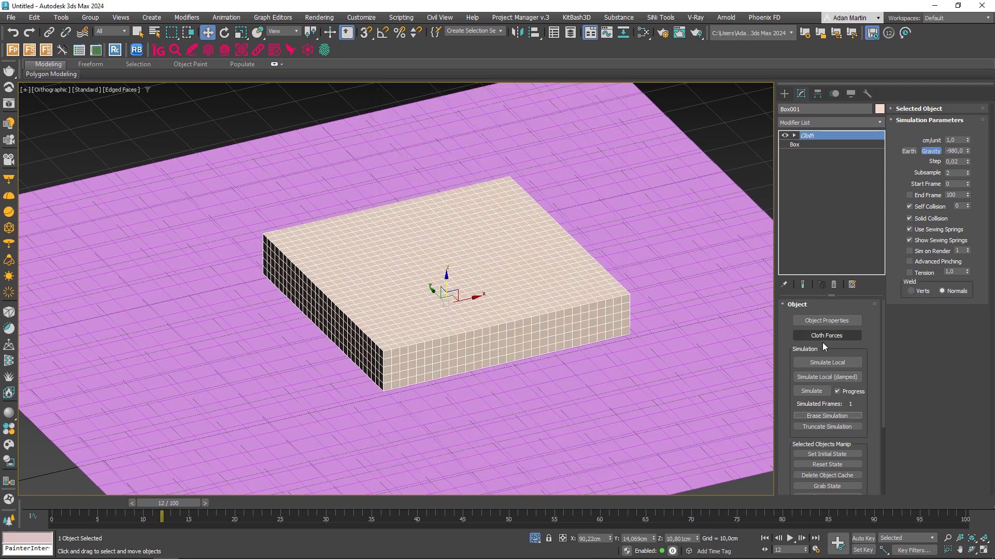
Simulate the box locally with the 25 pressure, inspect the inflated cushion from several angles, and stop the simulation.
click(827, 363)
alt+middle_drag(477, 389, 486, 333)
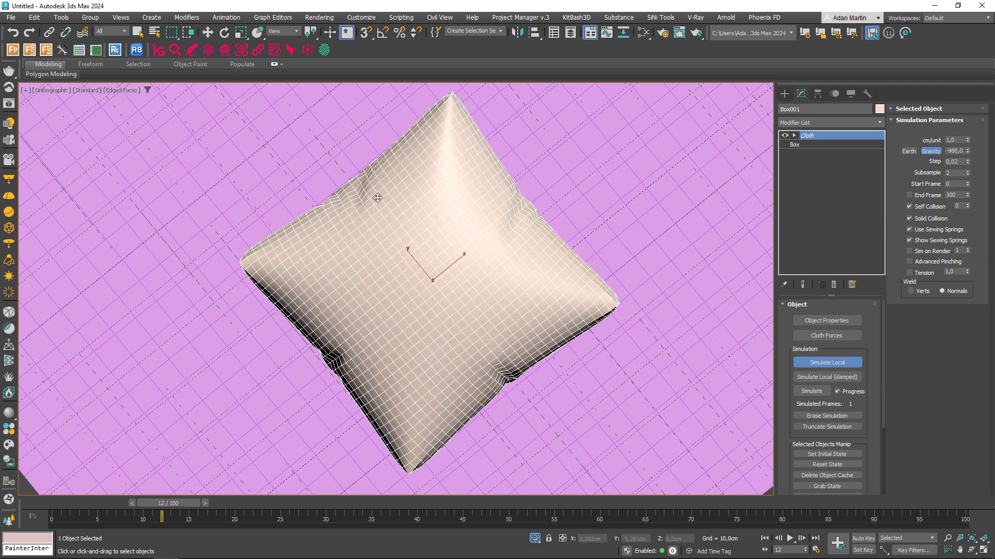
alt+middle_drag(546, 263, 477, 204)
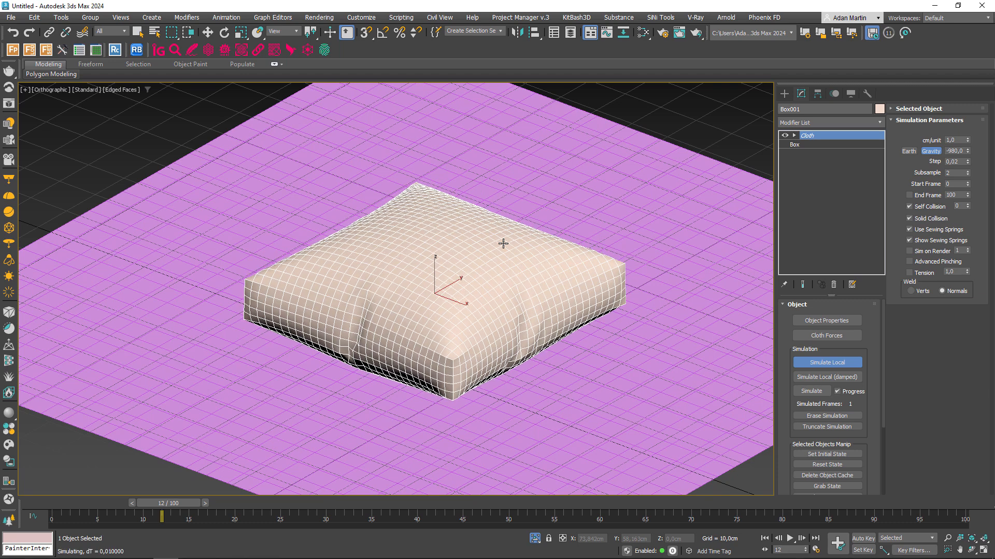
middle_drag(486, 304, 496, 284)
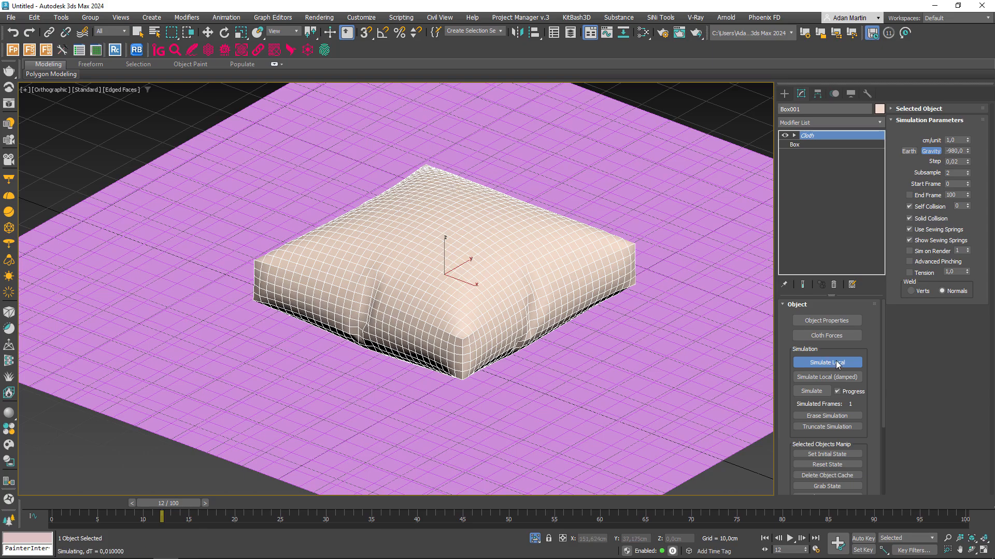
mouse_move(514, 327)
alt+middle_down()
mouse_move(559, 338)
mouse_move(528, 396)
mouse_move(532, 351)
mouse_move(564, 329)
alt+middle_up()
key(F4)
key(F4)
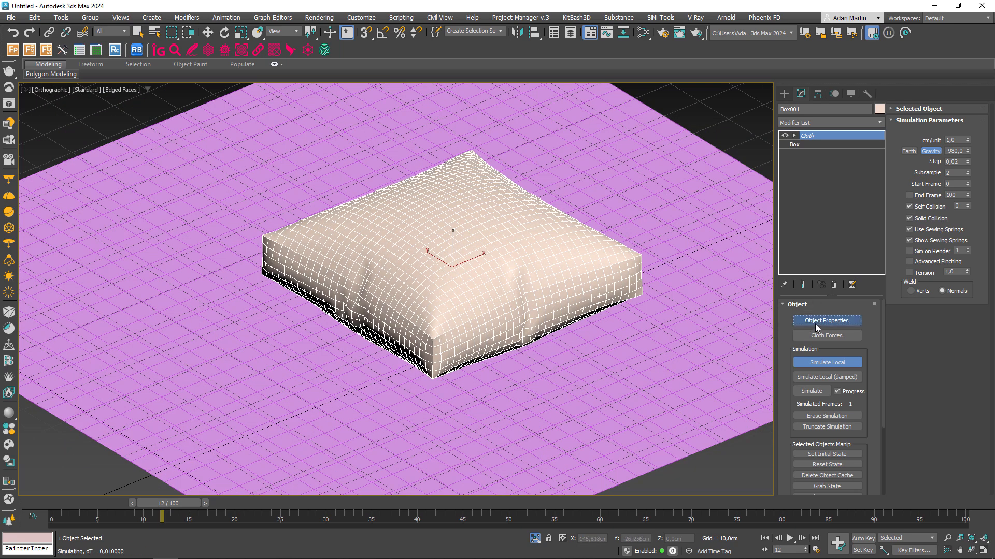
click(828, 364)
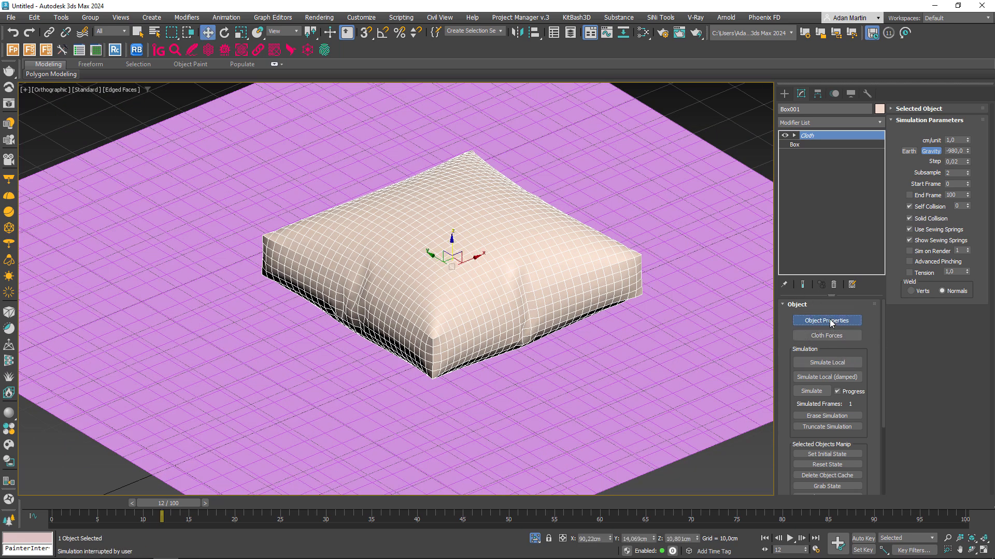
Set Box001's cloth Pressure to 10 in the object properties.
click(829, 321)
click(398, 147)
click(399, 140)
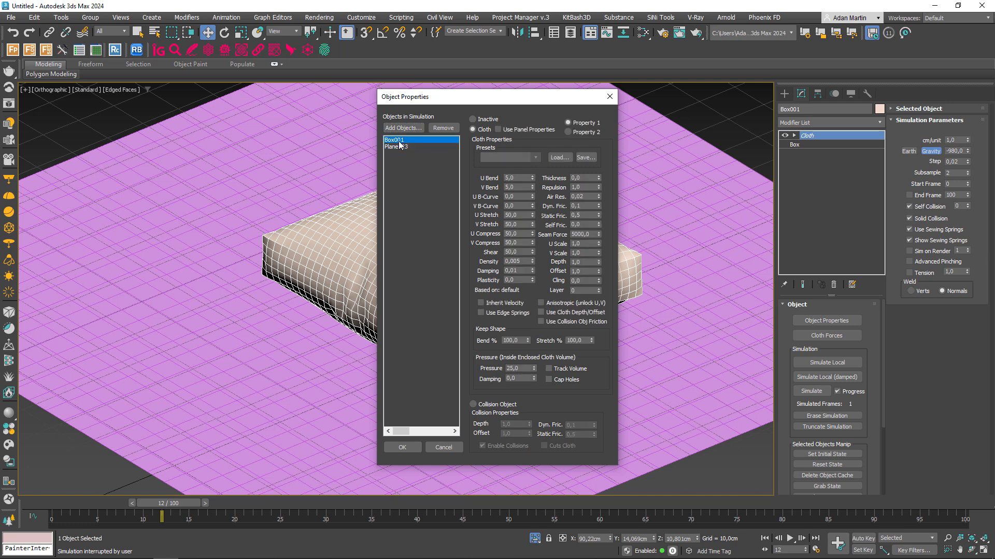
drag(491, 97, 641, 91)
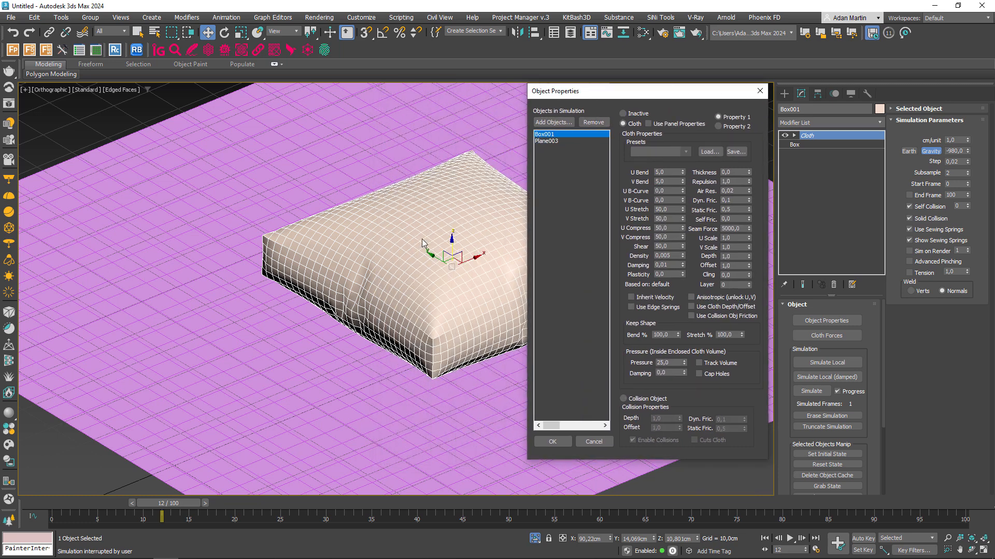
double_click(658, 362)
text(10)
click(552, 441)
Simulate the cushion locally with the 10 pressure, examine its shape from several angles, and stop the simulation.
click(840, 362)
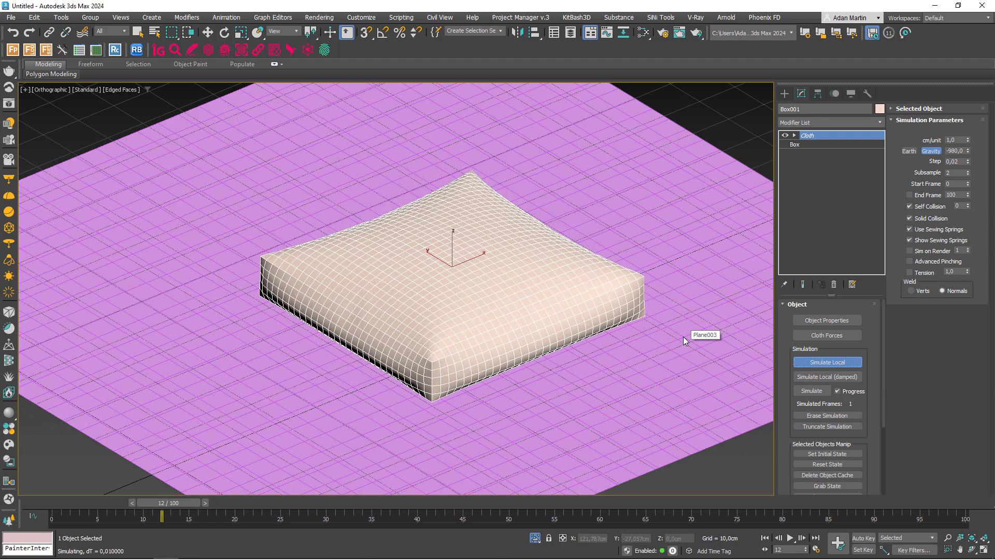
alt+middle_drag(702, 335, 538, 355)
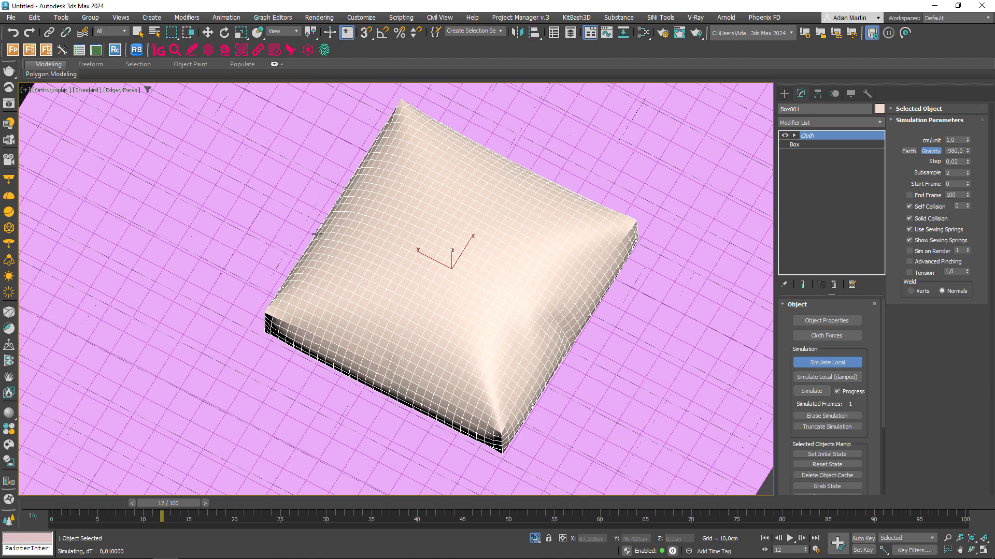
alt+middle_drag(426, 354, 715, 386)
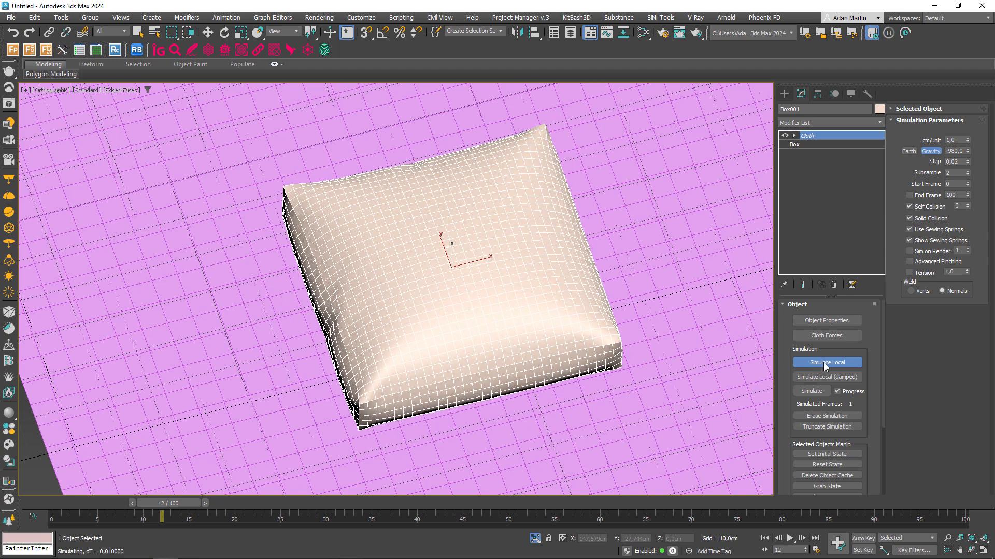
alt+middle_drag(456, 468, 523, 461)
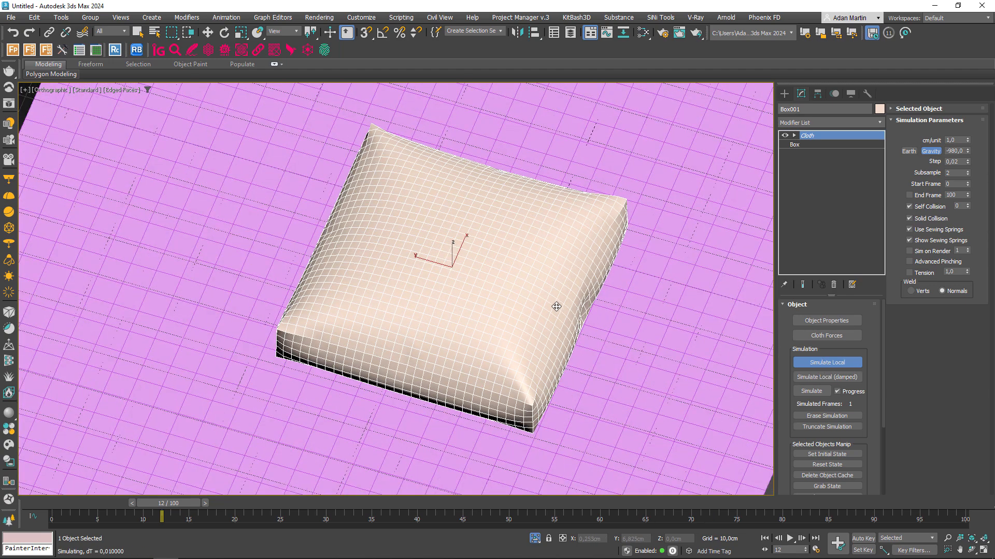
click(826, 362)
Set Box001's cloth Pressure to 100 and start simulating the cushion locally.
click(827, 321)
click(405, 141)
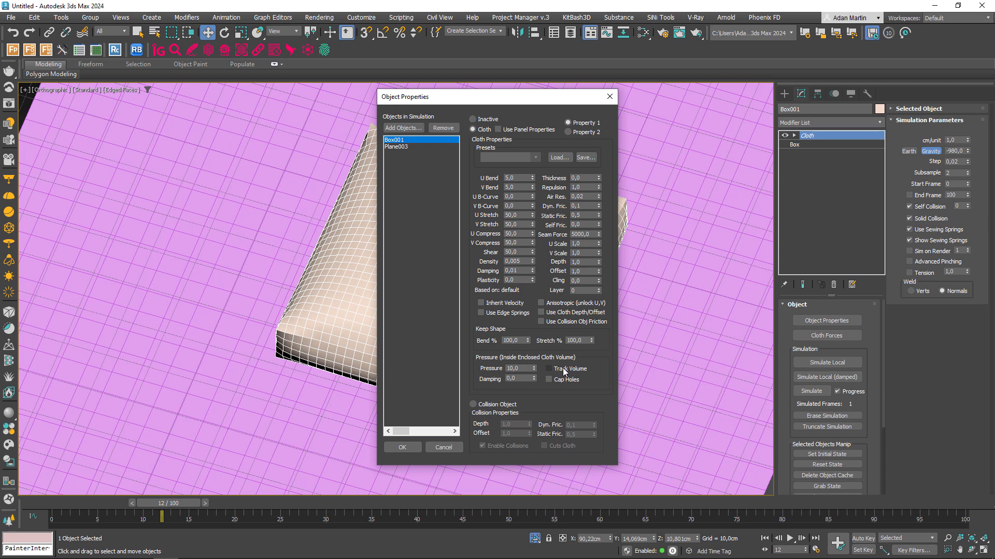
double_click(518, 378)
click(565, 379)
double_click(513, 368)
text(100)
key(Return)
click(402, 447)
click(838, 362)
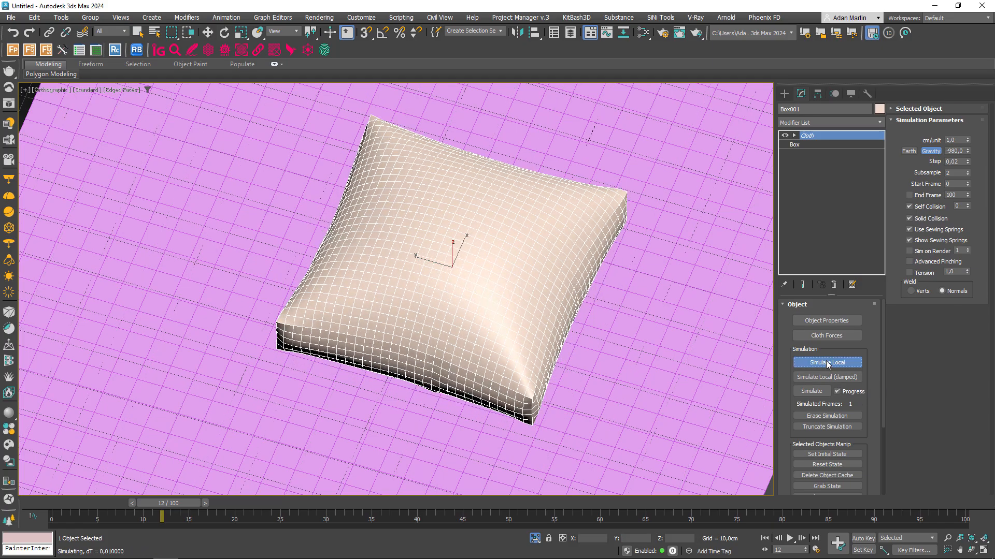
Hide the cushion's mesh edges in the viewport, inspect the inflated shape and stop the local simulation.
alt+middle_drag(657, 340, 614, 339)
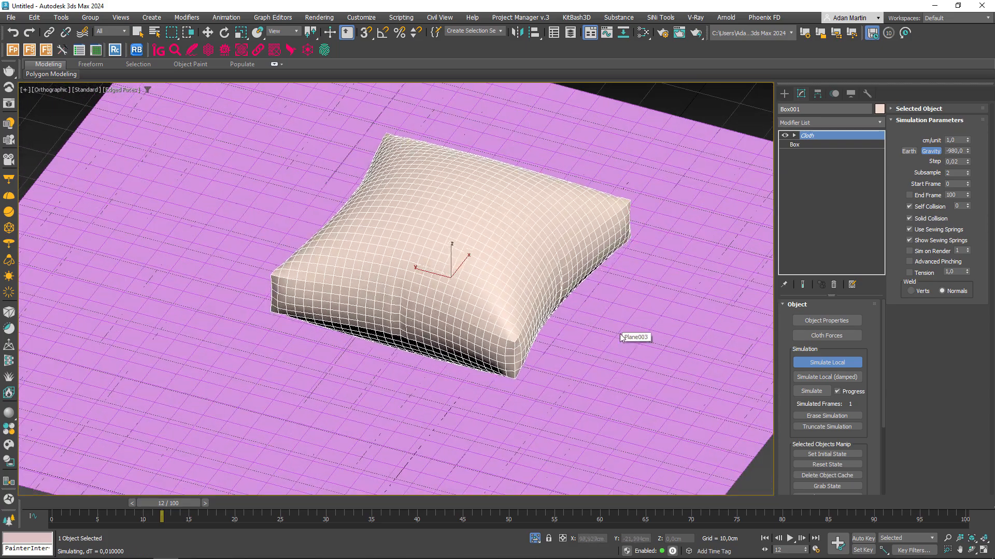
key(F4)
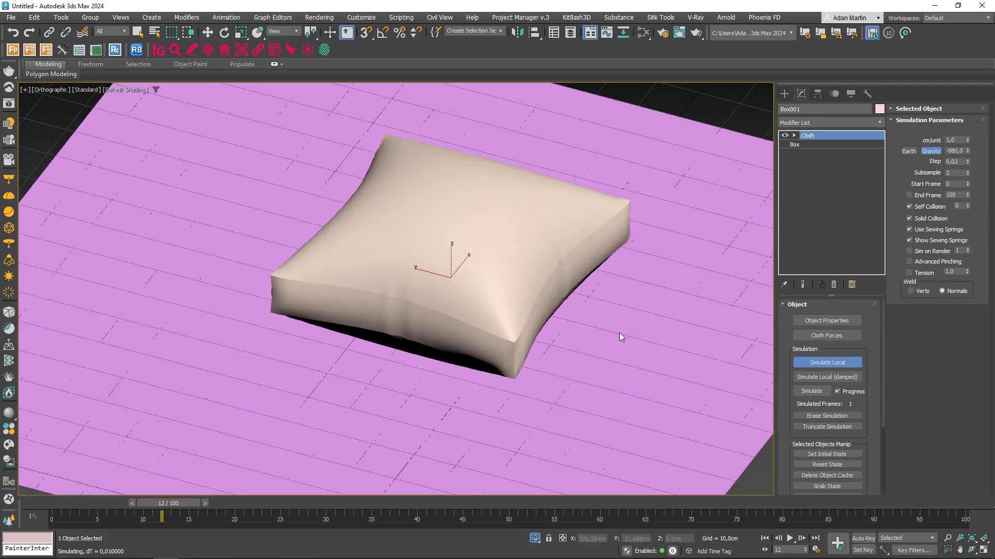
click(834, 364)
scroll(638, 351, down, 4)
alt+middle_drag(637, 350, 579, 349)
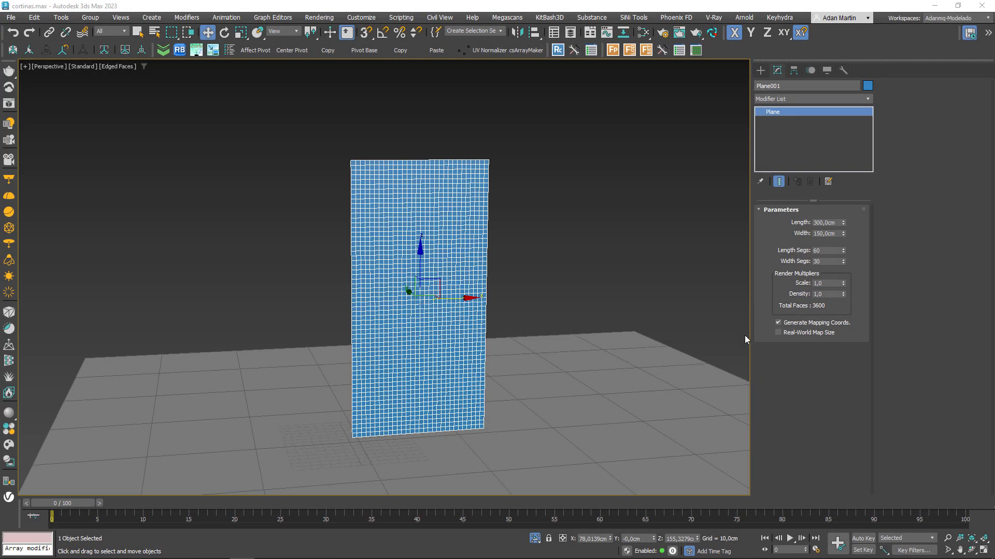
Inspect the upright curtain plane Plane001 and add a Cloth modifier to it.
scroll(491, 293, up, 3)
scroll(485, 300, down, 3)
alt+middle_drag(485, 297, 482, 276)
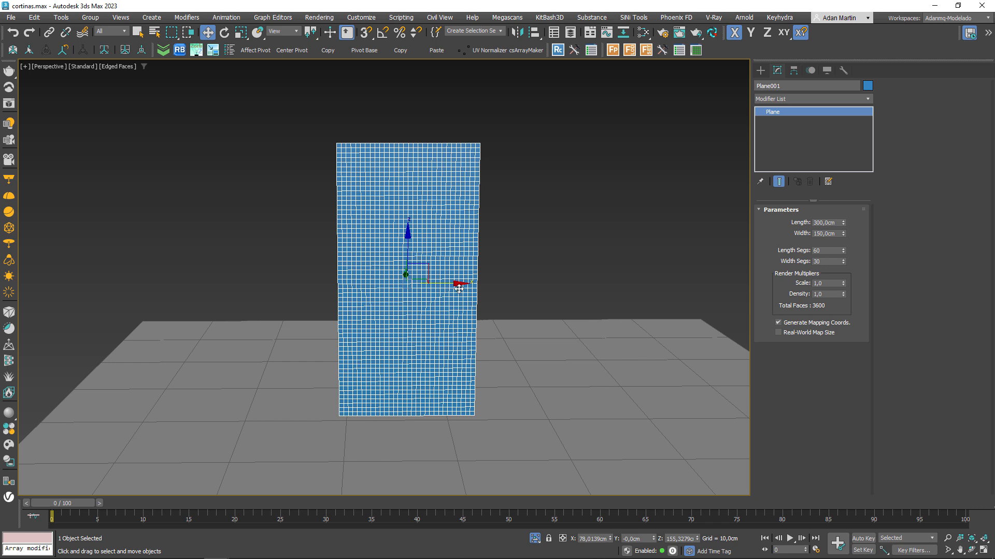
alt+middle_drag(452, 289, 413, 308)
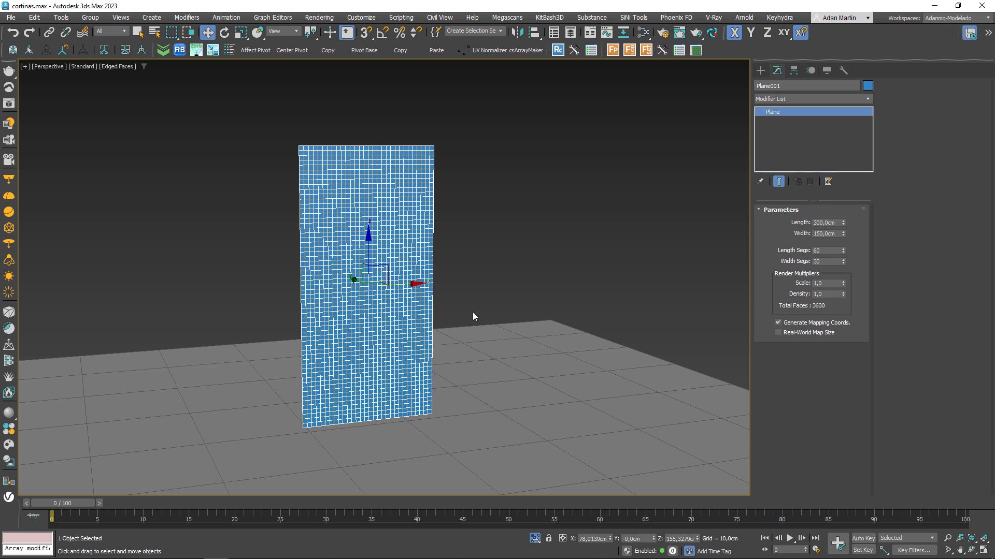
alt+middle_drag(399, 278, 384, 280)
click(828, 99)
text(cl)
key(Return)
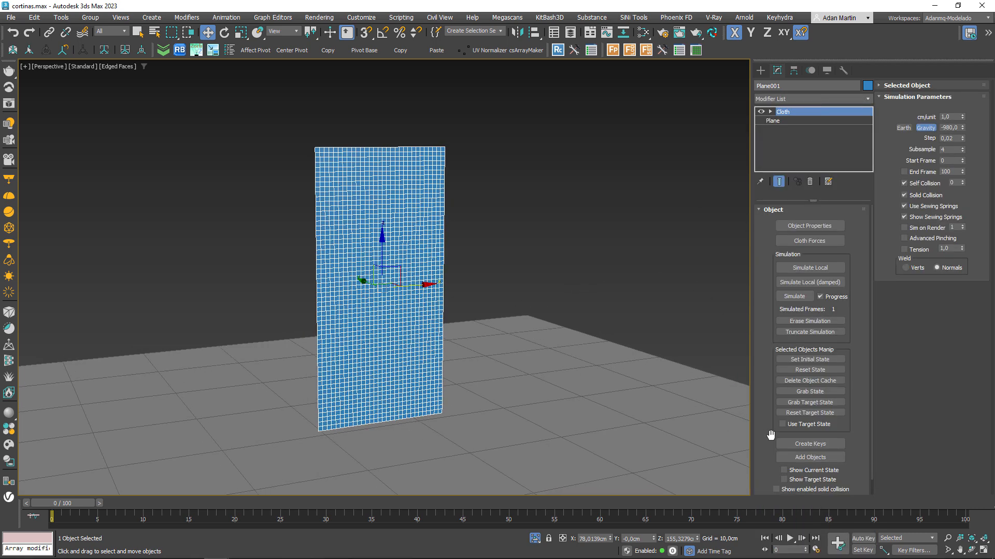
In the cloth object properties, make Plane001 a Cloth object and apply the Cotton preset.
click(819, 458)
click(810, 226)
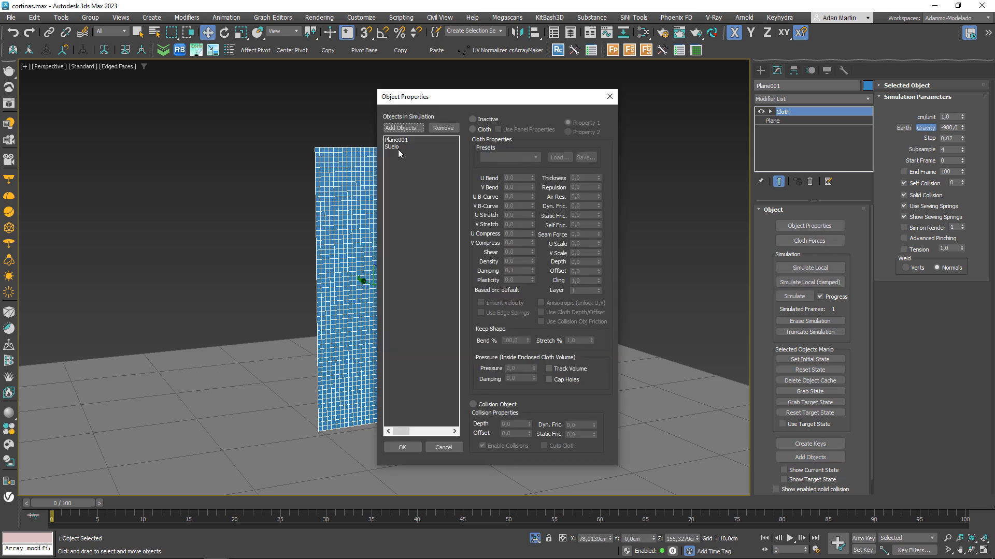
click(482, 130)
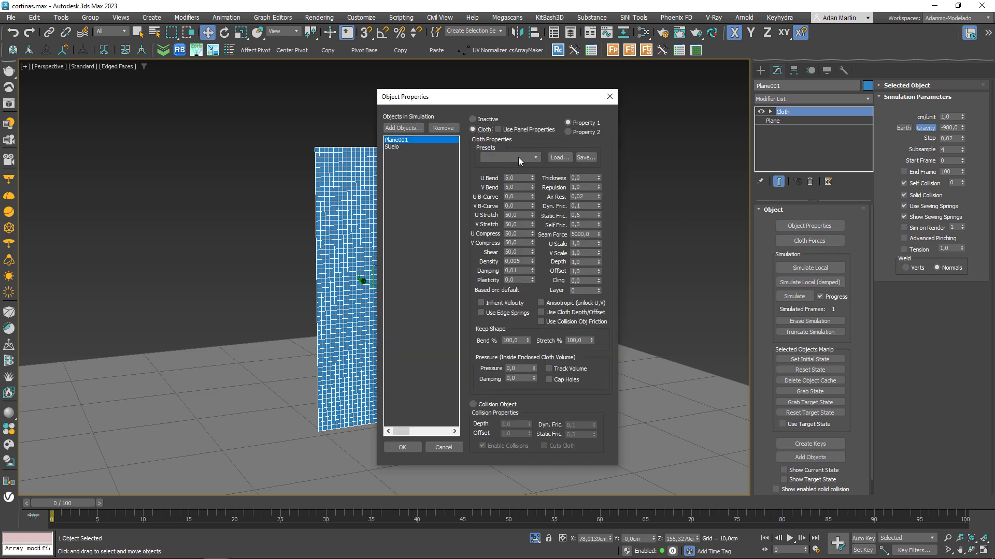
click(494, 157)
click(495, 175)
Make SUelo a Collision Object with an Offset of 0,25 and accept the cloth object properties.
click(398, 147)
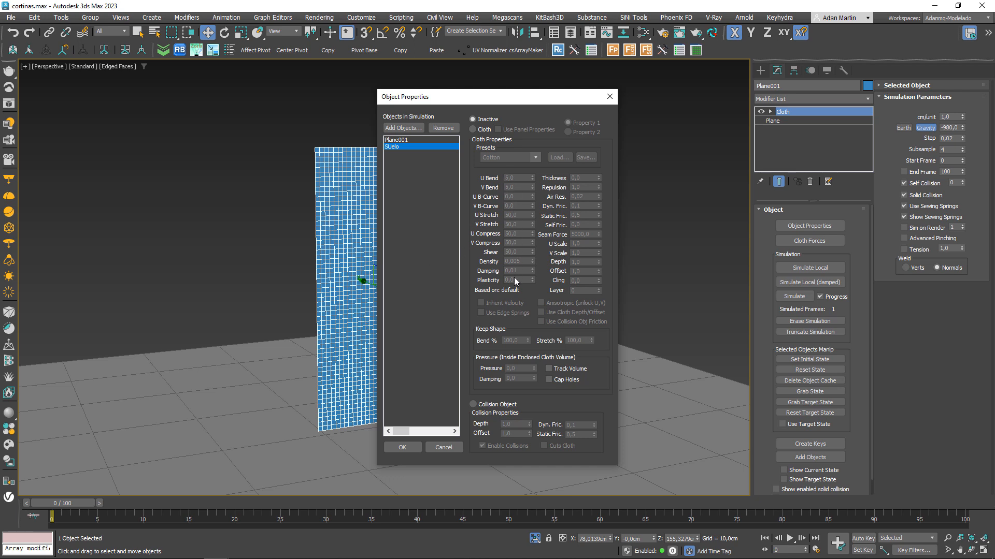
click(474, 404)
click(512, 435)
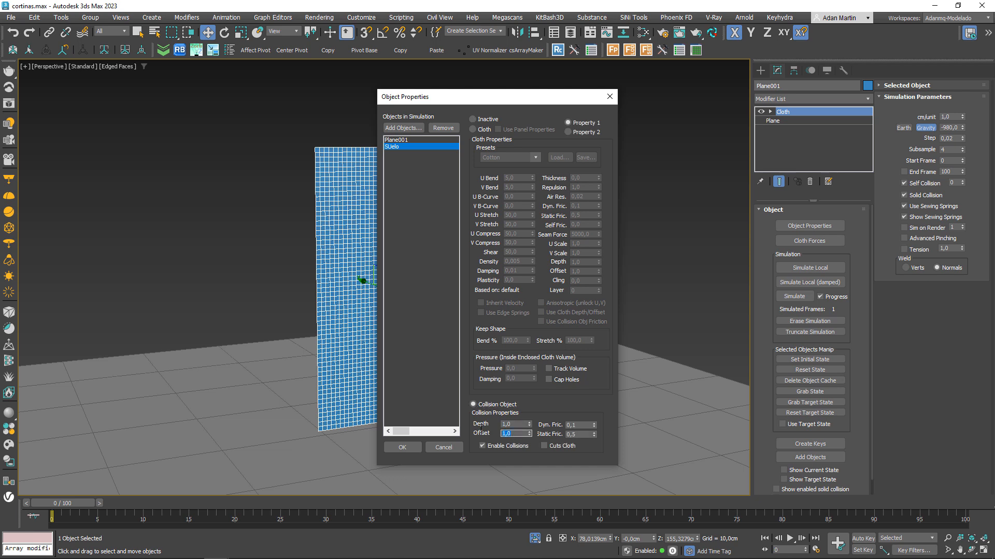
text(0,25)
key(Return)
click(404, 448)
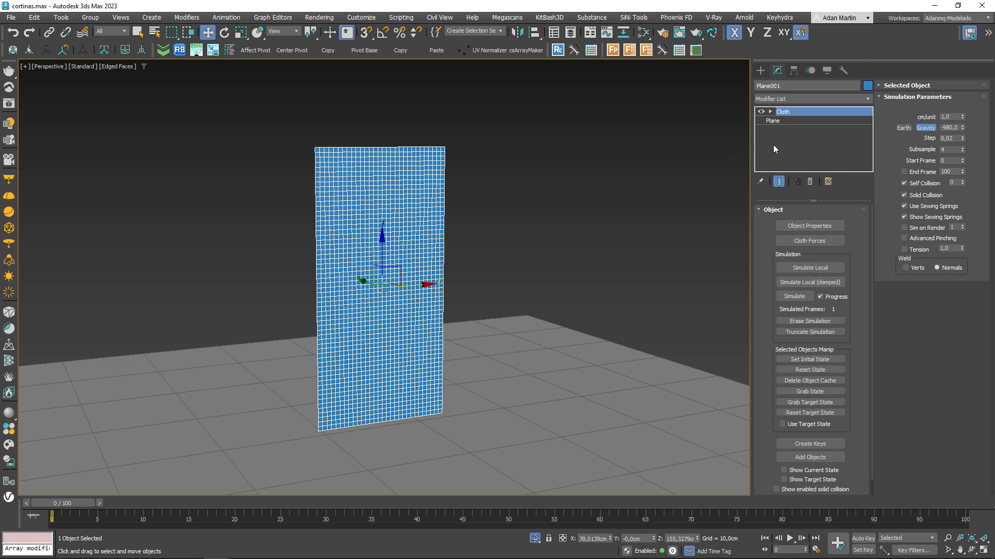
At the Cloth modifier's Group level, make a group from the curtain's whole top row of vertices.
alt+middle_drag(622, 150, 415, 149)
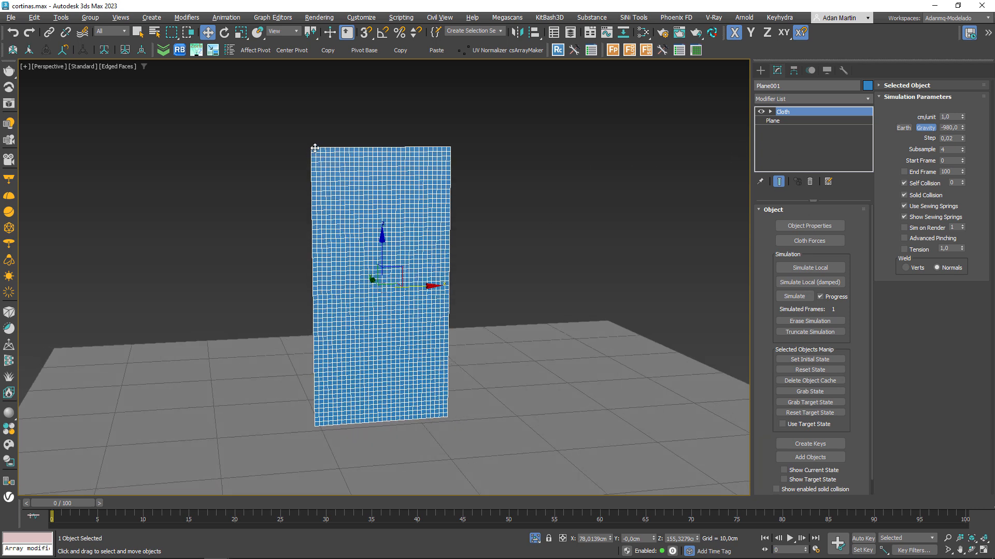
click(770, 112)
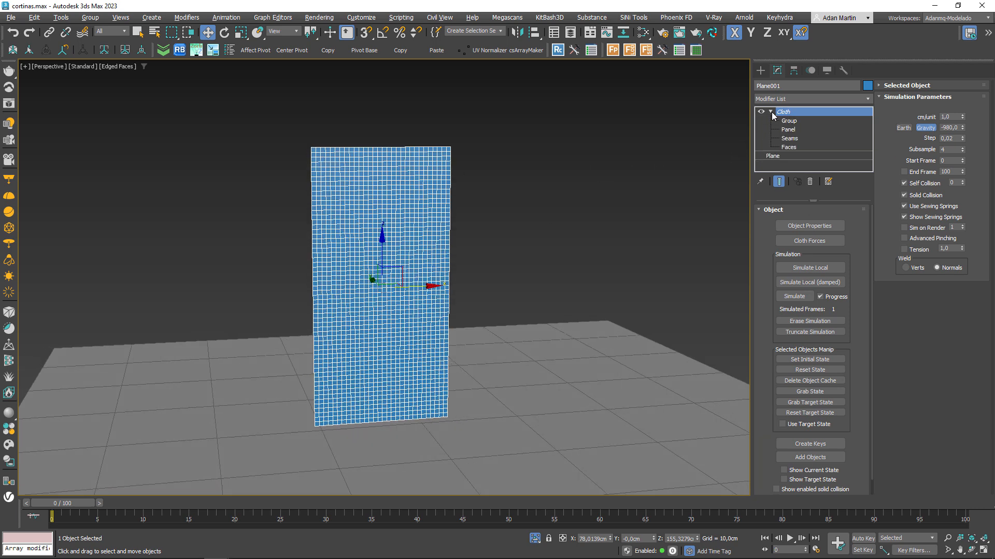
click(789, 121)
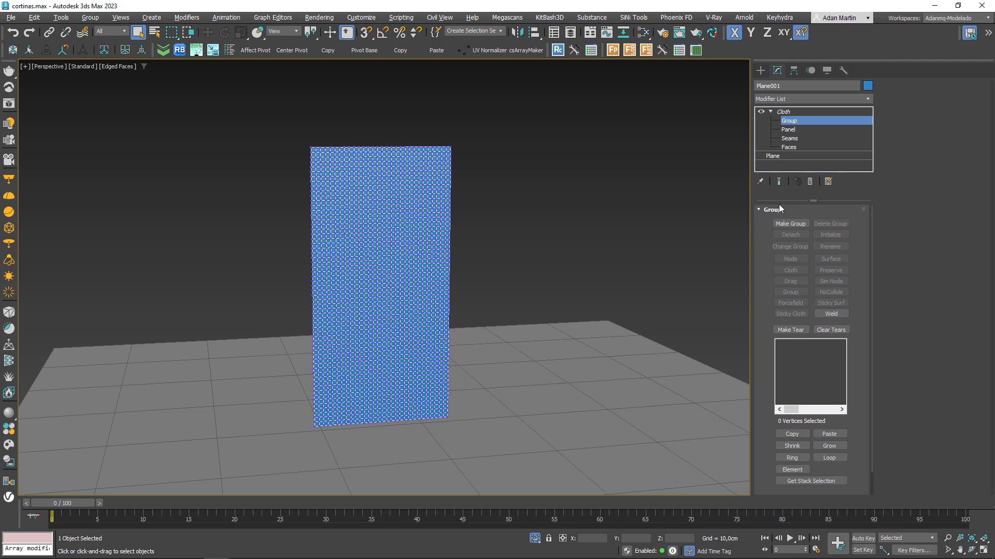
middle_drag(589, 241, 595, 281)
key(f)
scroll(596, 281, up, 3)
middle_drag(502, 219, 555, 198)
scroll(398, 344, down, 6)
scroll(429, 277, up, 5)
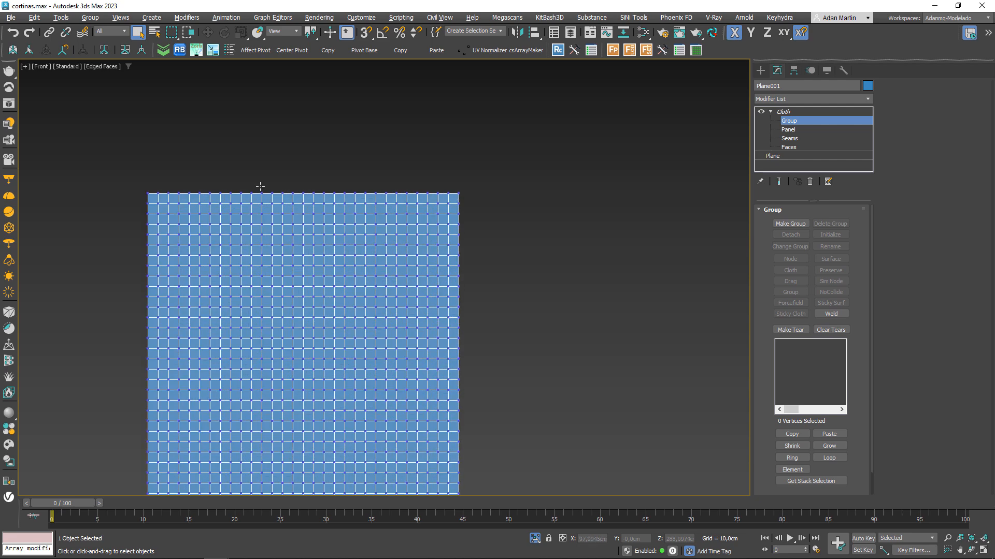
drag(527, 197, 528, 198)
middle_drag(424, 220, 466, 217)
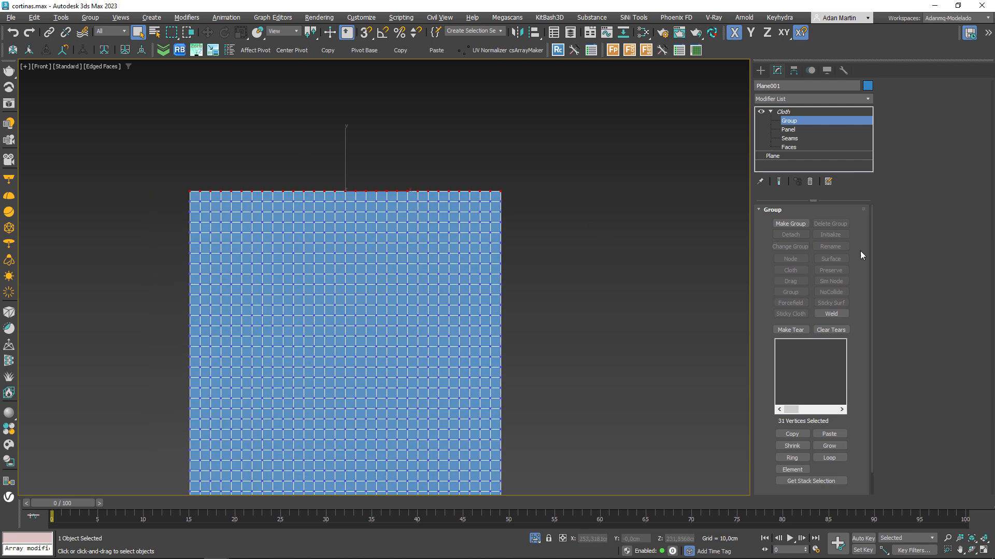
click(797, 225)
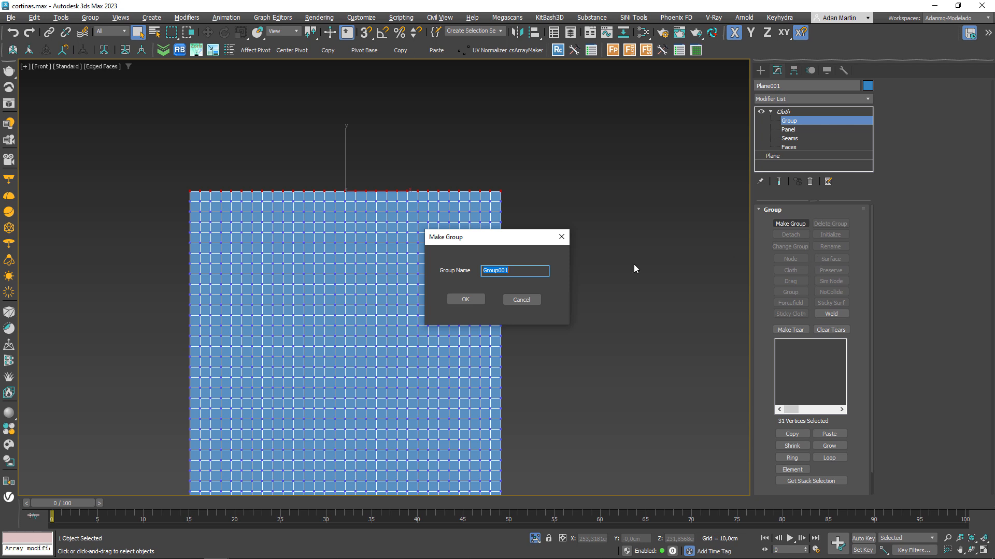
click(458, 303)
click(805, 344)
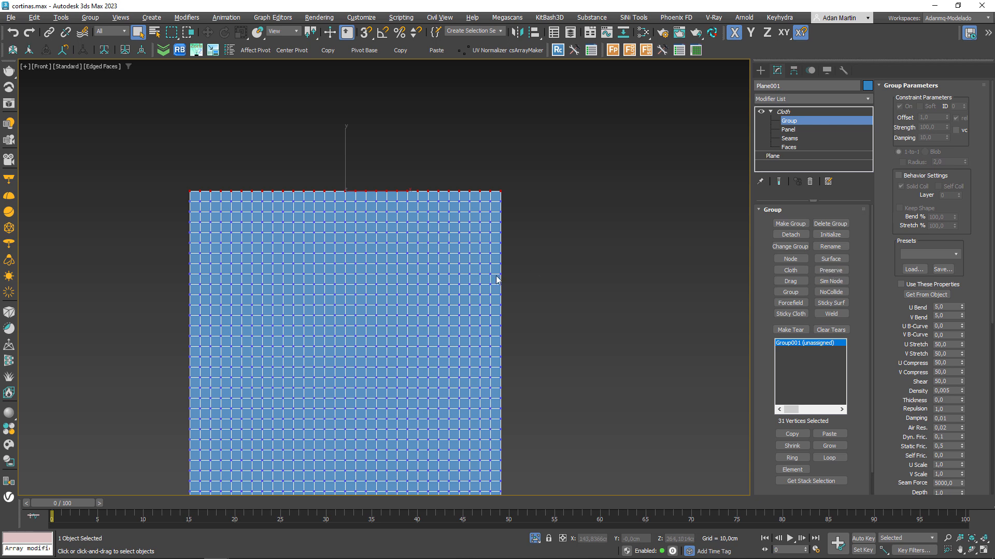
click(791, 260)
Create a box about 177 cm wide, 16 cm long and 13 cm high across the curtain's top edge.
click(761, 71)
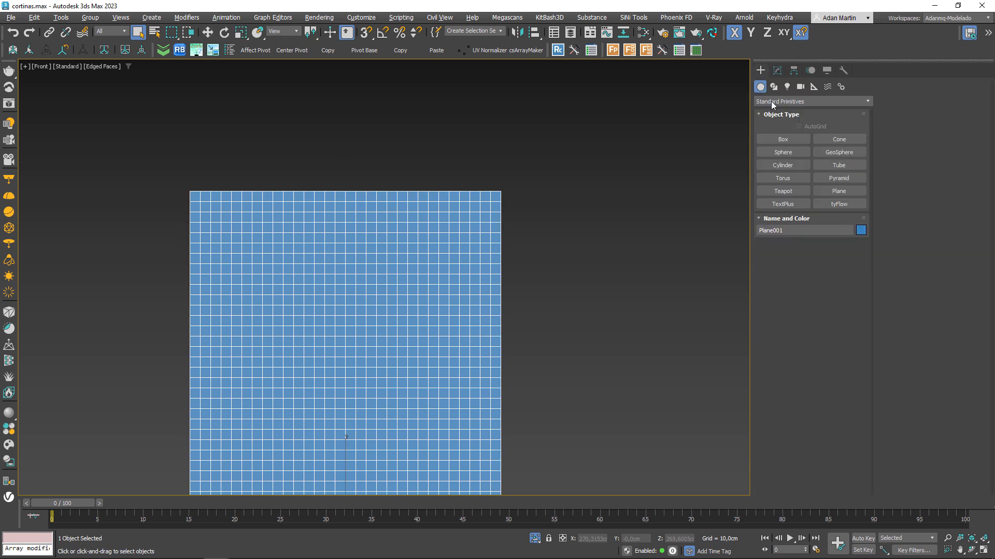
click(788, 139)
drag(160, 177, 527, 208)
click(521, 175)
alt+middle_drag(557, 193, 461, 189)
key(w)
alt+middle_drag(372, 188, 488, 212)
key(f)
scroll(482, 213, down, 4)
Constrain the curtain's Group001 vertices to the box with a Node constraint, using wireframe display.
click(456, 287)
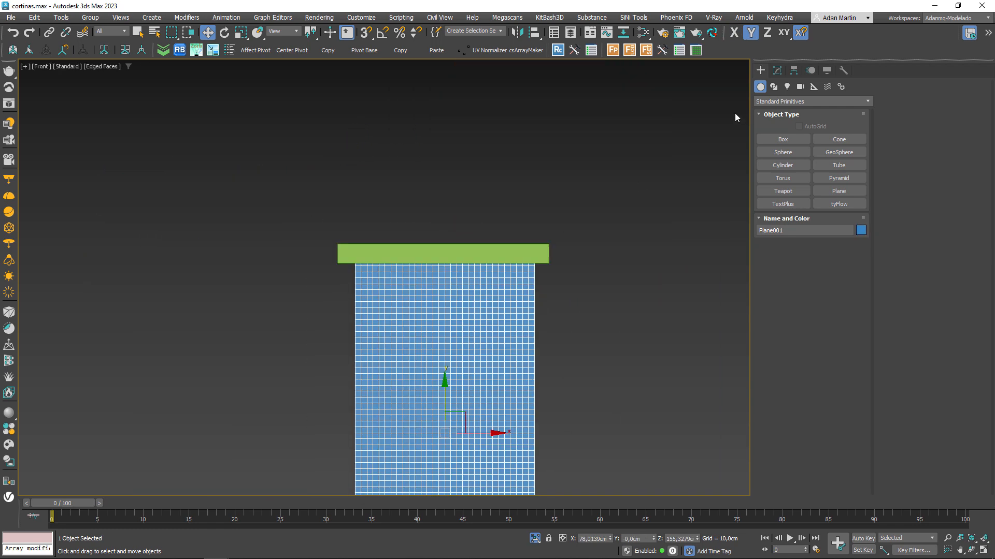
click(777, 70)
click(789, 120)
key(F3)
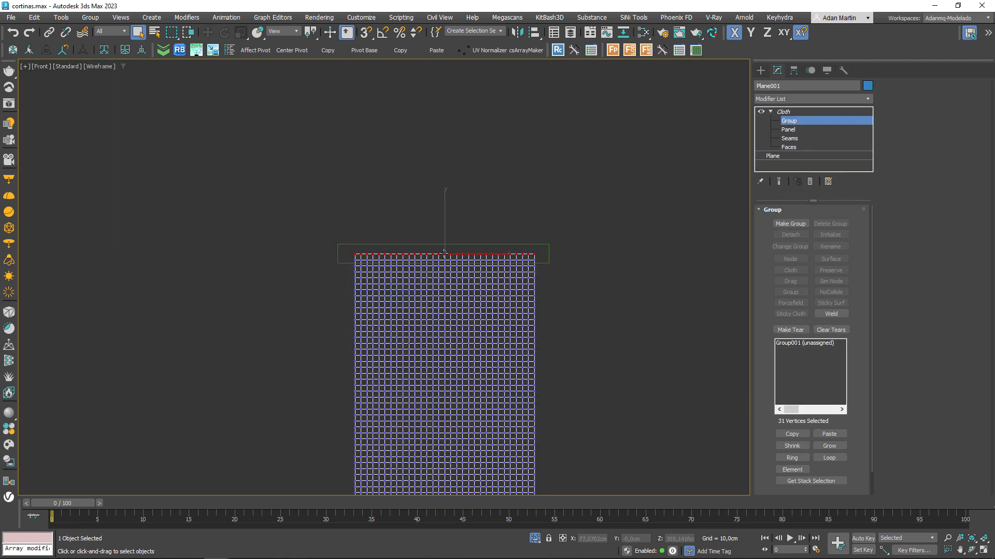
scroll(444, 253, up, 5)
click(812, 347)
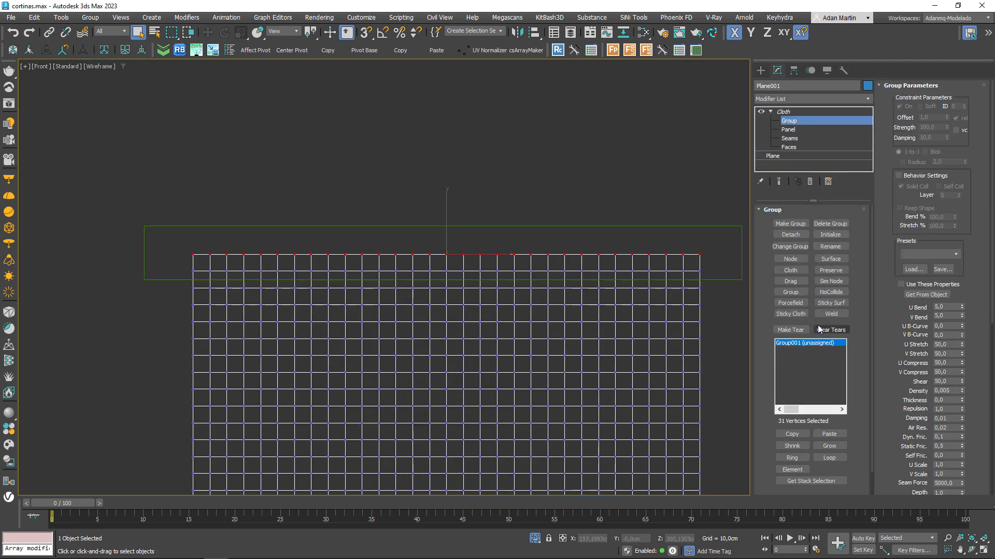
click(797, 261)
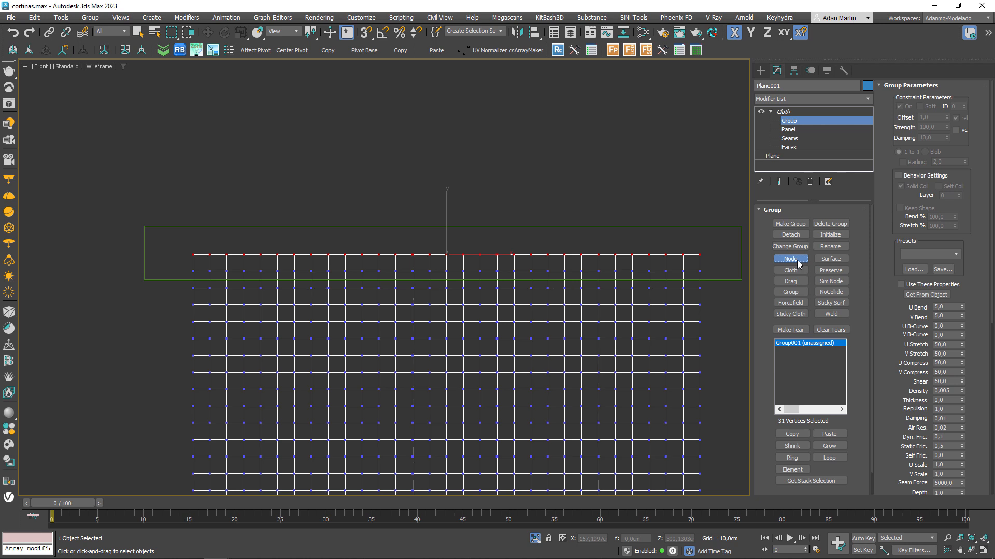
click(741, 244)
scroll(729, 282, down, 3)
middle_drag(728, 282, 555, 254)
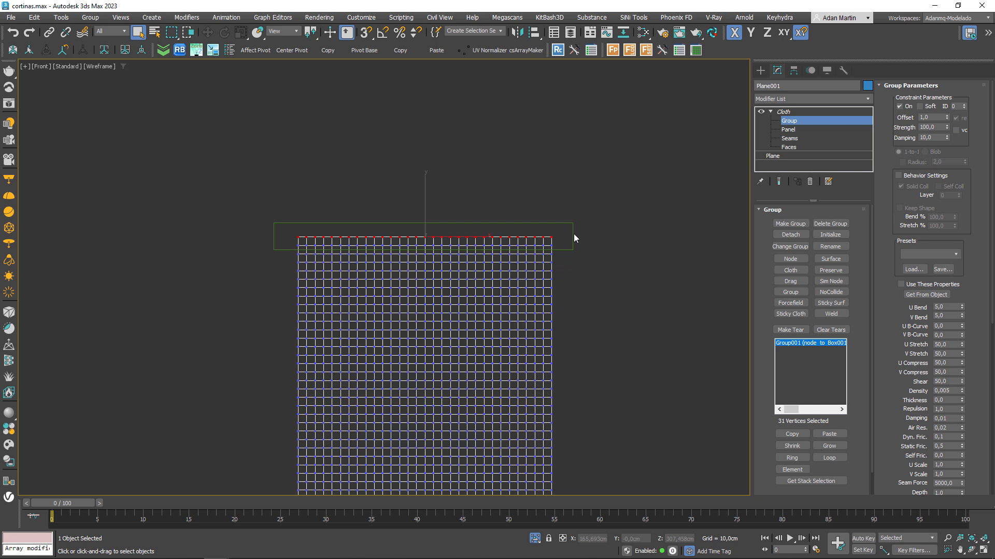
Return Plane001 to the main Cloth level, start simulating locally and view the whole curtain at an angle.
click(798, 111)
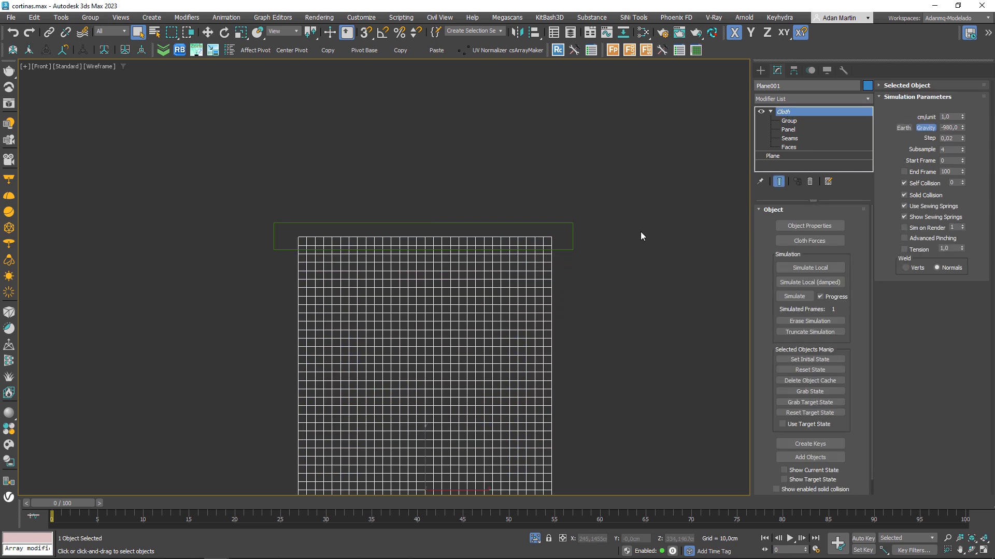
scroll(522, 244, down, 3)
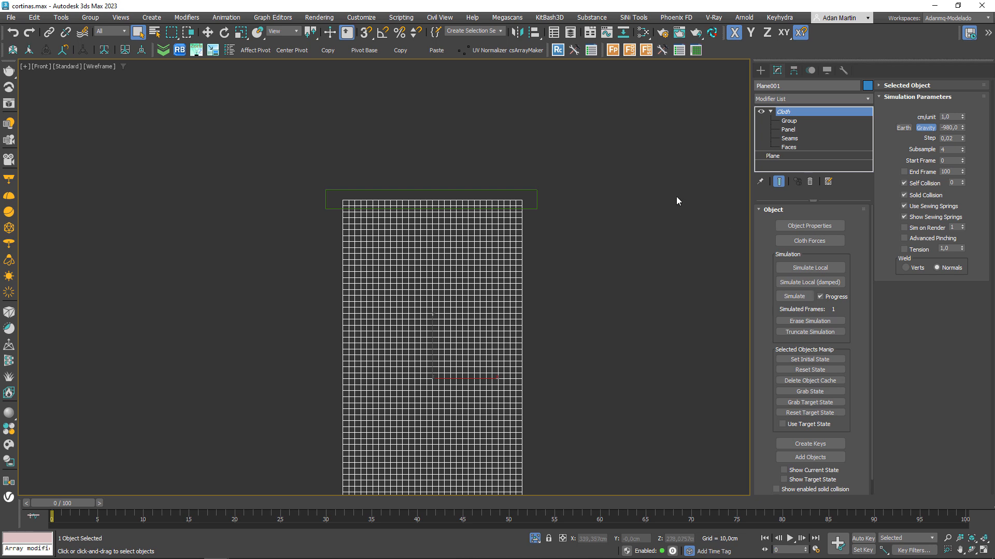
click(813, 268)
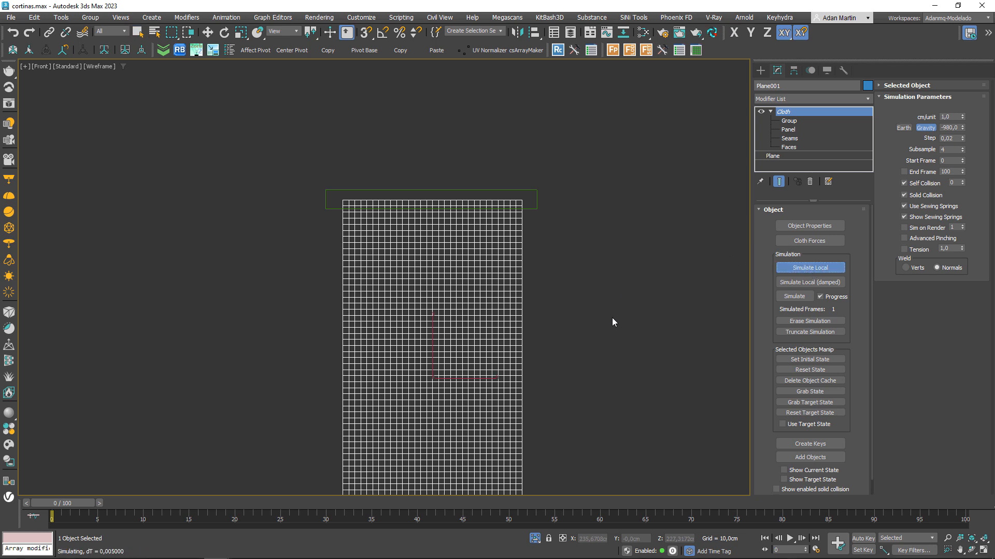
scroll(616, 306, down, 5)
middle_drag(616, 306, 587, 294)
scroll(587, 296, up, 4)
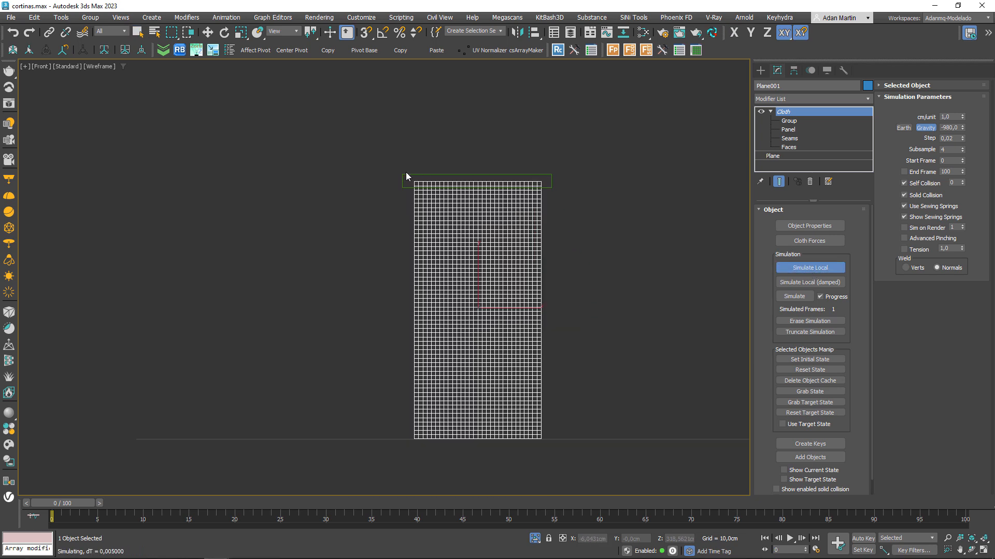
alt+middle_drag(534, 265, 551, 206)
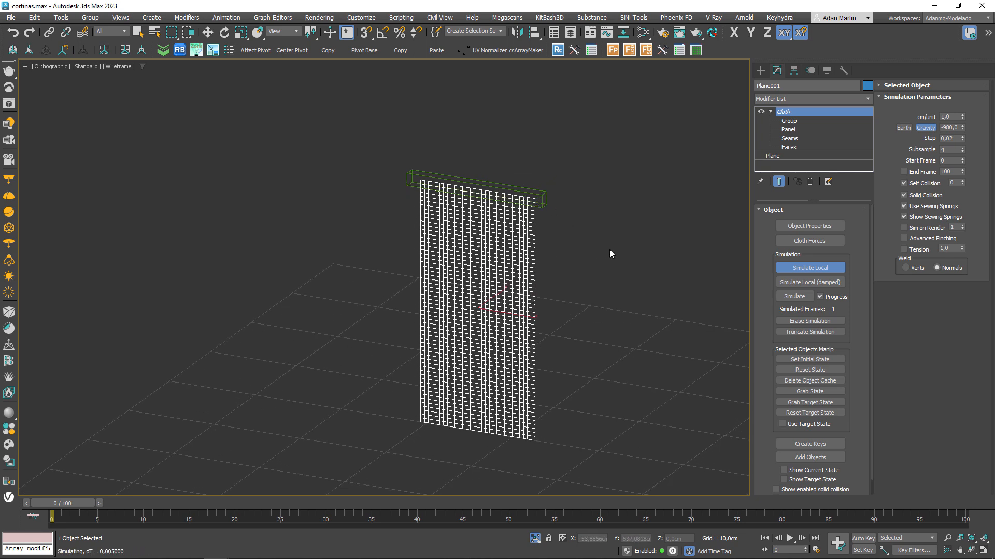
key(w)
click(600, 219)
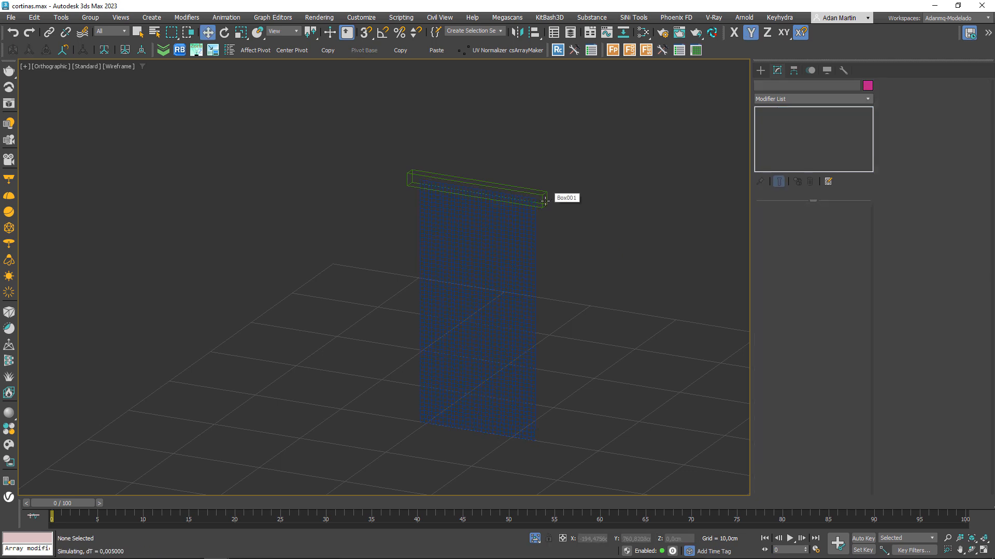
click(517, 236)
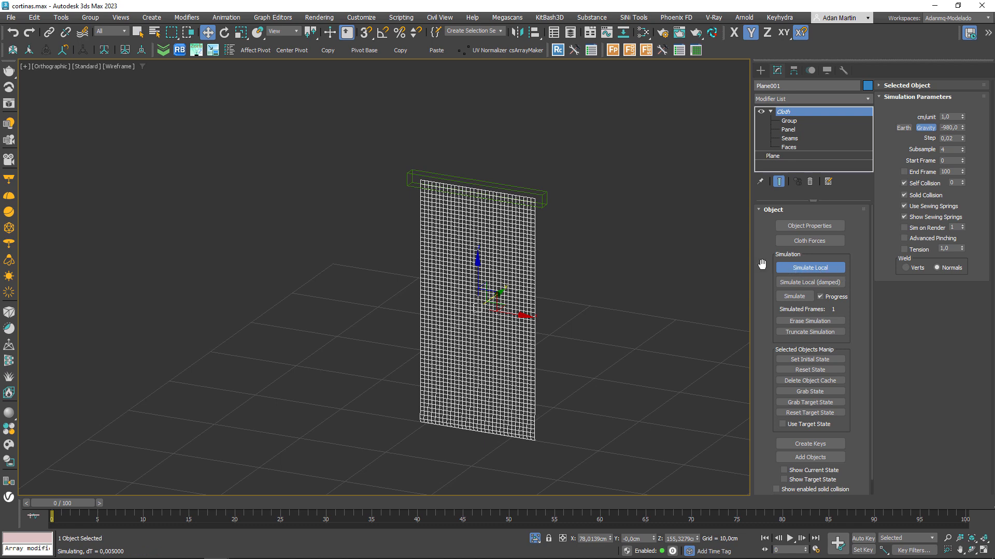
click(620, 256)
click(508, 238)
click(615, 259)
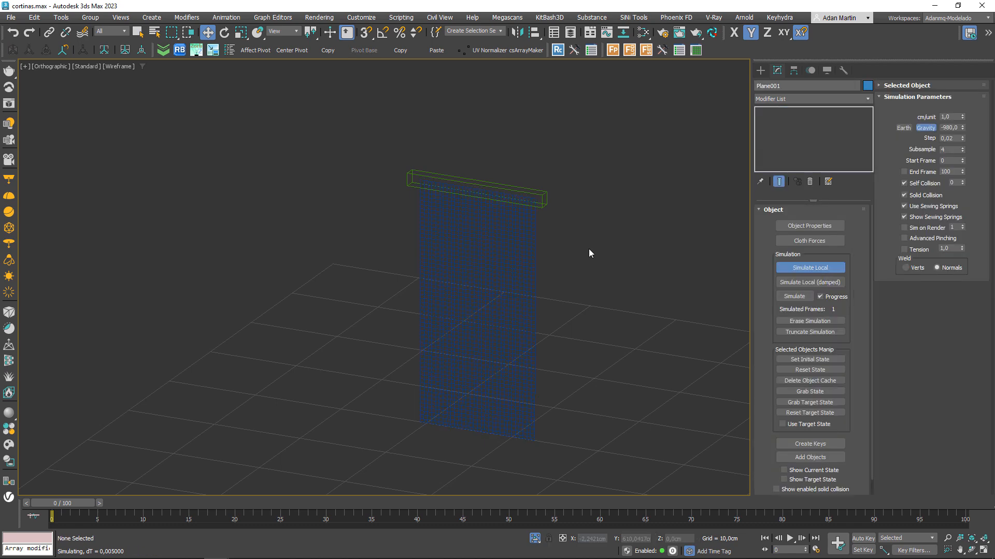
Restore shaded display and move the box about 12 cm in the negative X direction while the curtain simulates.
click(545, 196)
scroll(537, 250, up, 2)
key(F3)
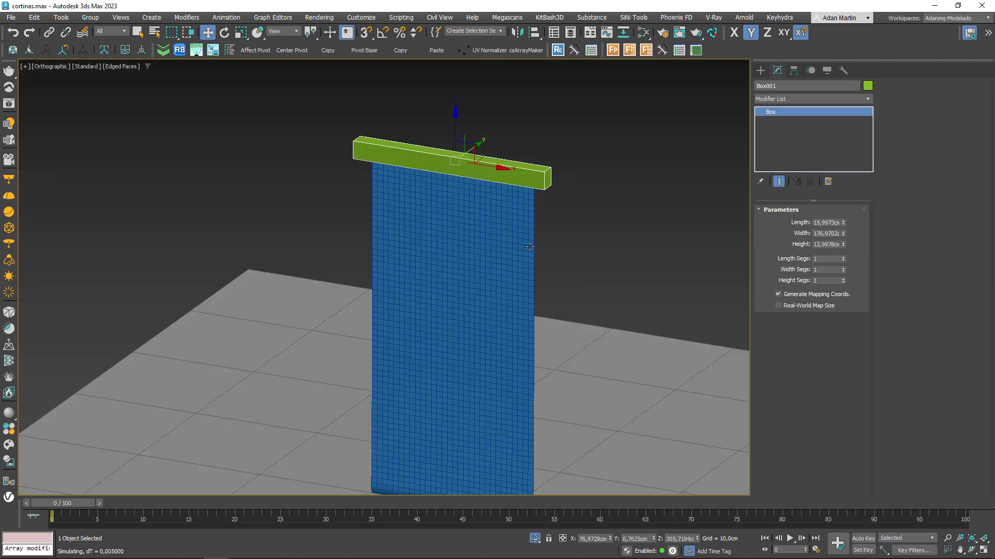
alt+middle_drag(530, 246, 527, 204)
key(r)
key(r)
key(r)
key(r)
key(w)
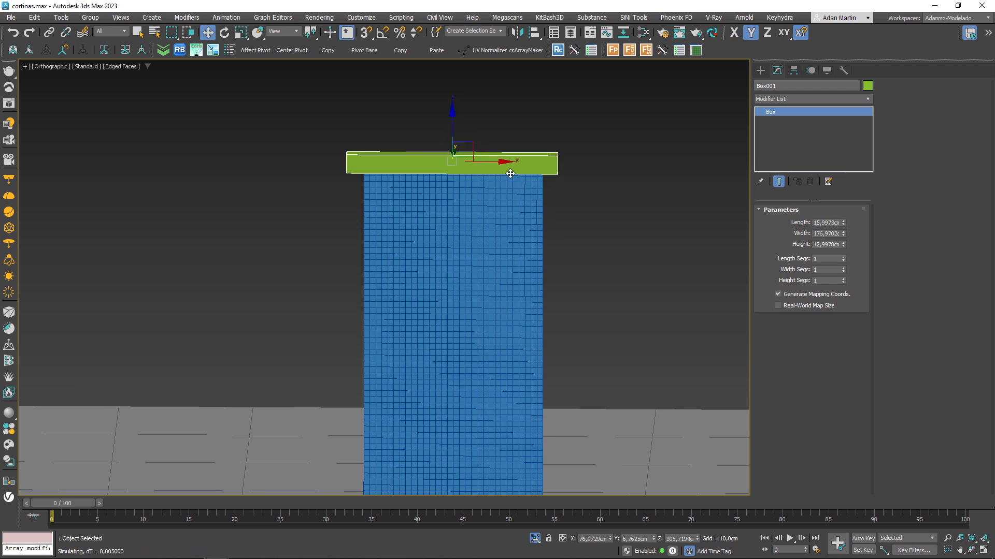
drag(492, 165, 480, 162)
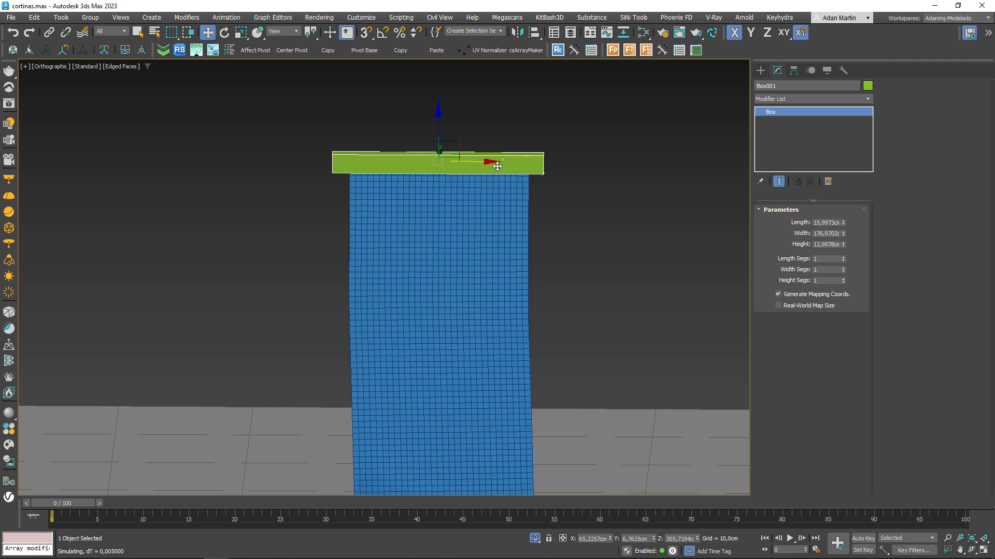
Try scaling the attached box along the X axis while the curtain simulates.
alt+middle_drag(497, 176, 508, 224)
scroll(513, 196, up, 3)
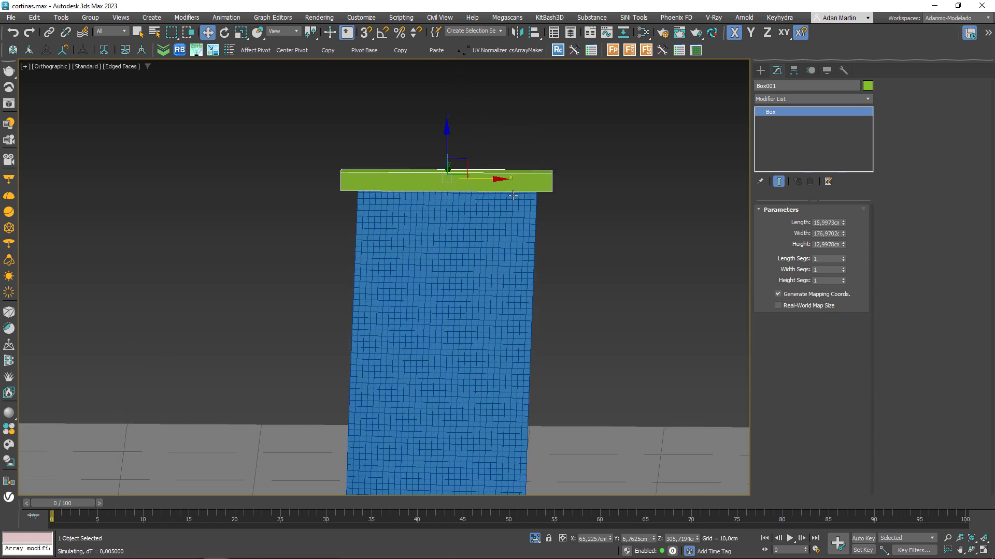
key(r)
drag(510, 179, 538, 185)
key(ctrl+z)
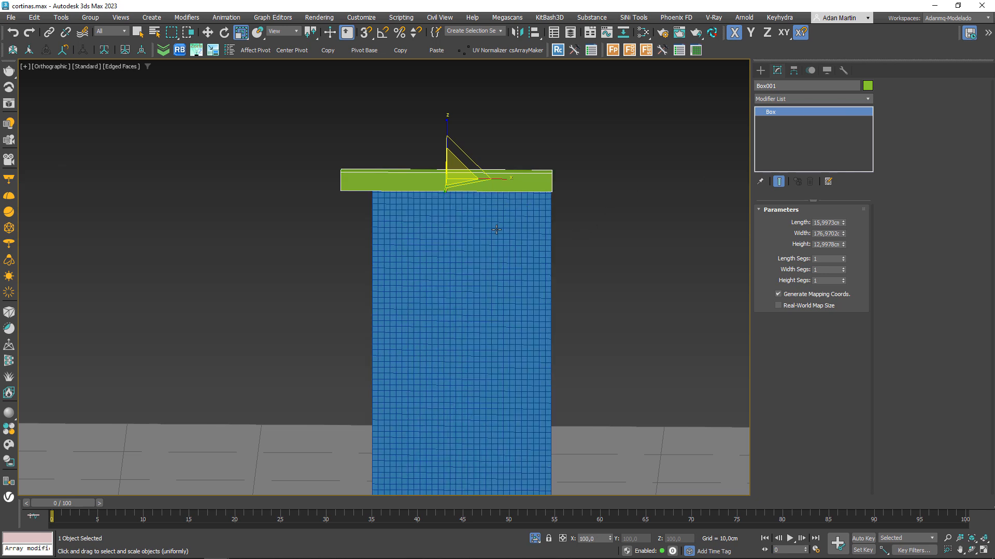
Move the box about 15 cm in the positive X direction, back over the curtain's top edge.
click(498, 229)
click(505, 168)
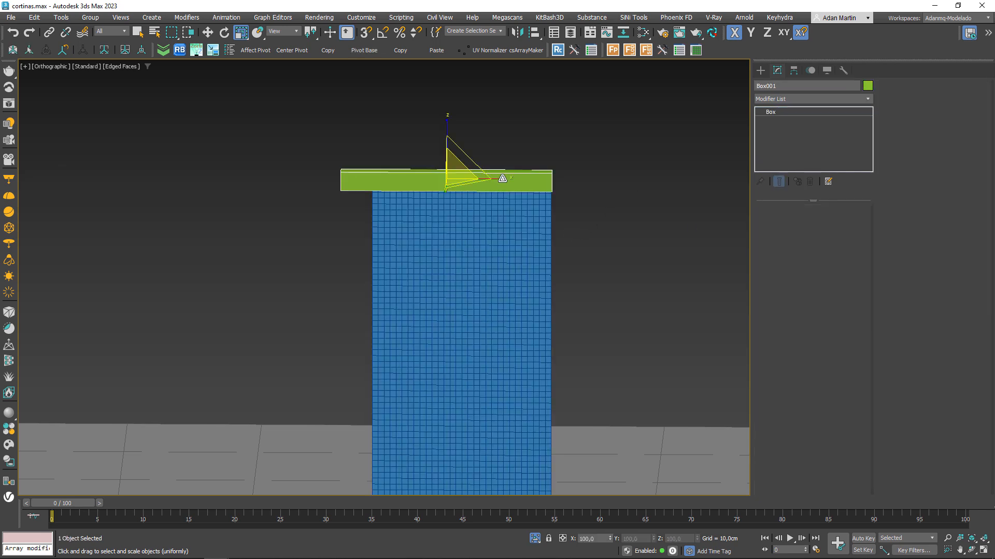
click(502, 178)
key(w)
mouse_move(502, 179)
mouse_down()
mouse_move(531, 178)
mouse_move(519, 179)
mouse_up()
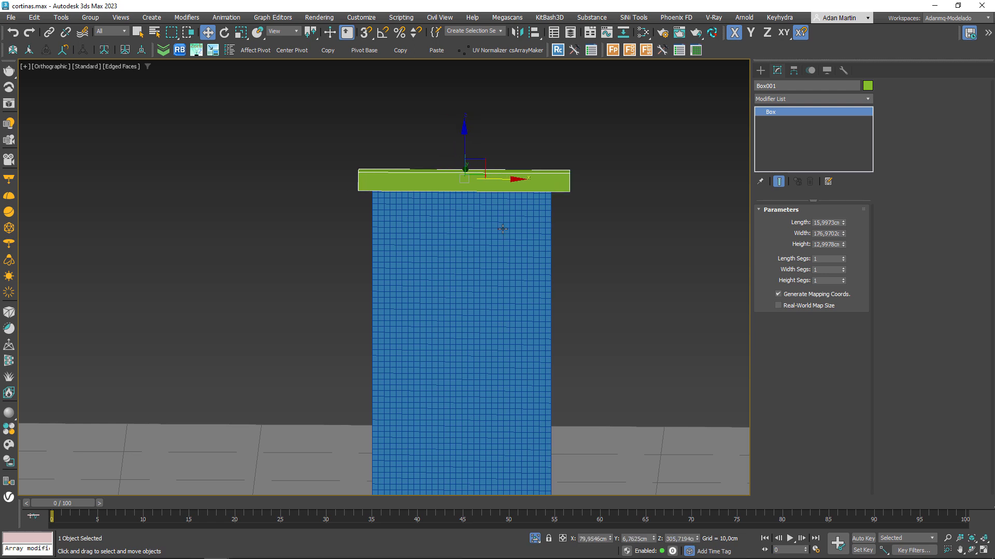
Simulate the curtain locally and shrink the box to about 82% along X to gather the cloth.
click(501, 229)
click(814, 268)
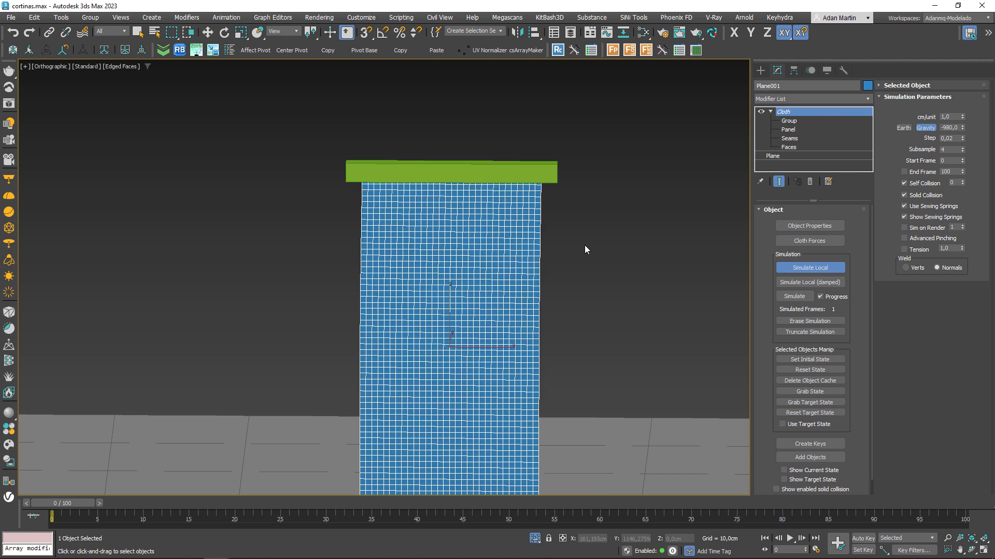
key(ctrl+z)
key(r)
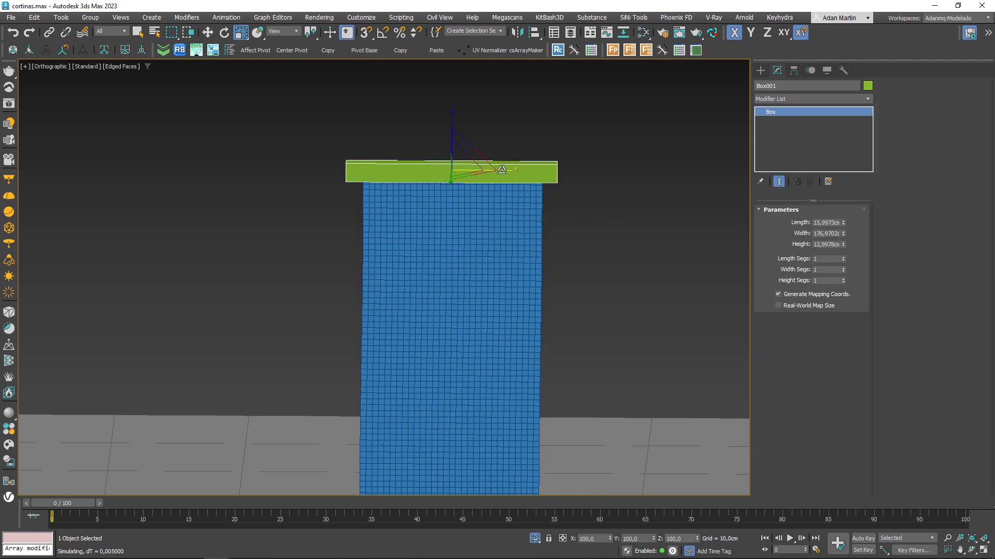
drag(505, 168, 497, 169)
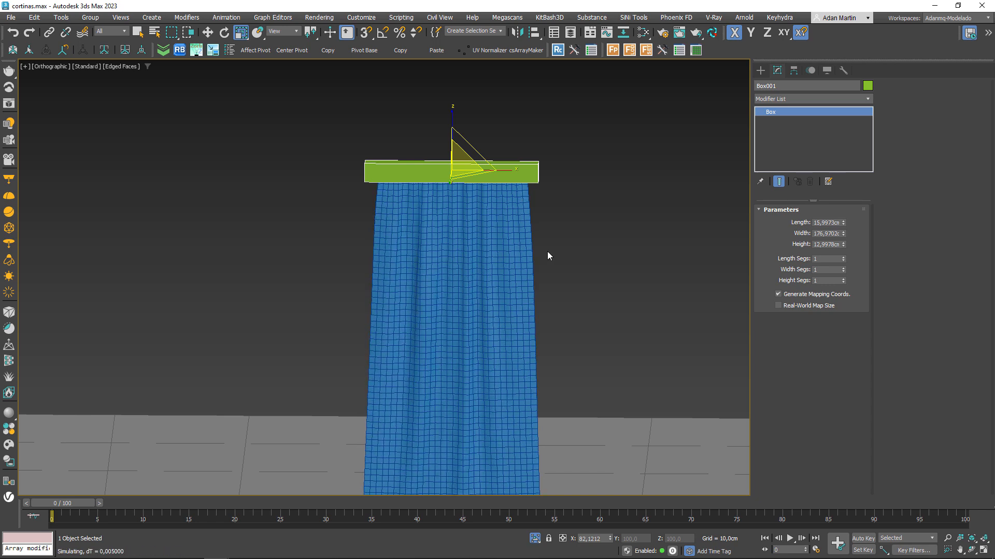
Reset the curtain's cloth state and scale the box to about 95% along X.
click(506, 260)
key(w)
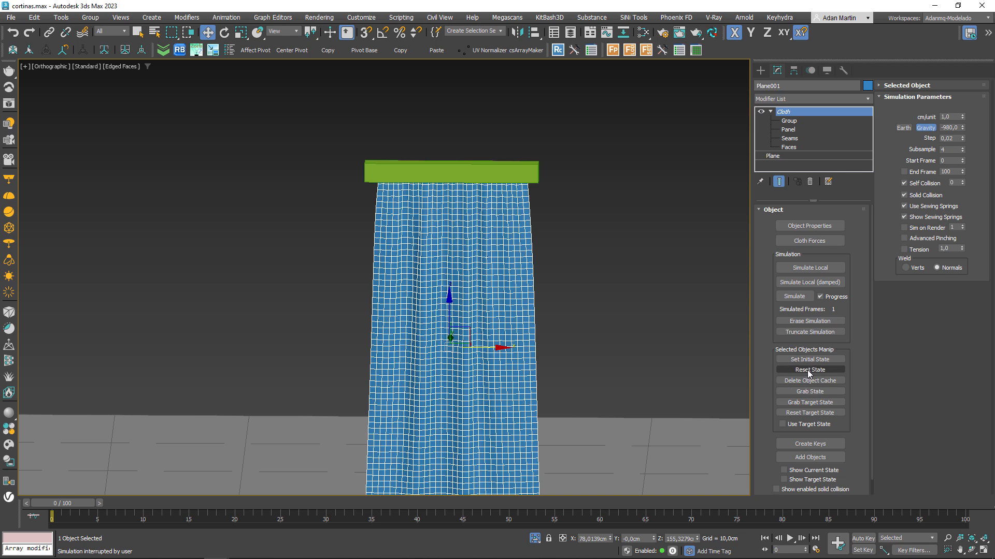
click(807, 370)
click(473, 178)
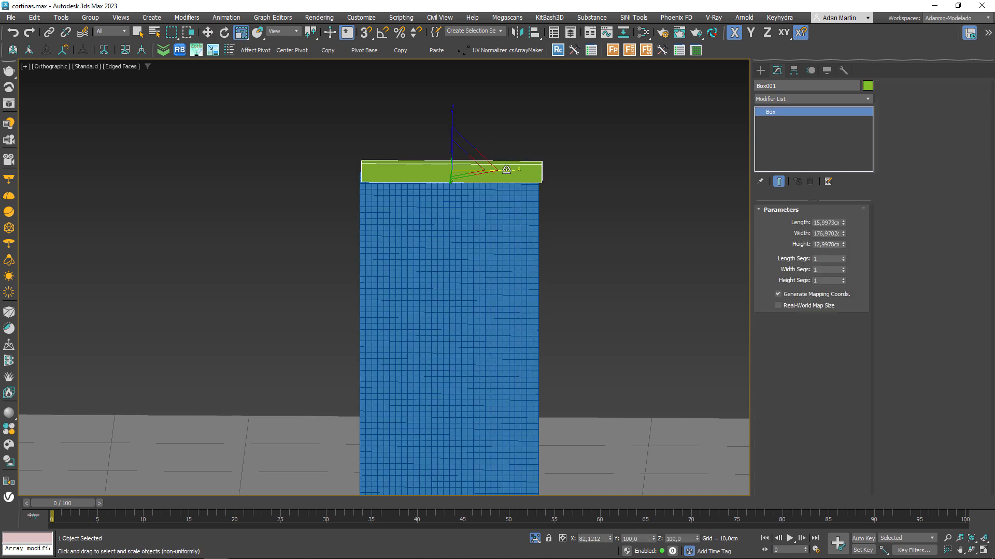
drag(495, 172, 491, 174)
alt+middle_drag(491, 174, 382, 365)
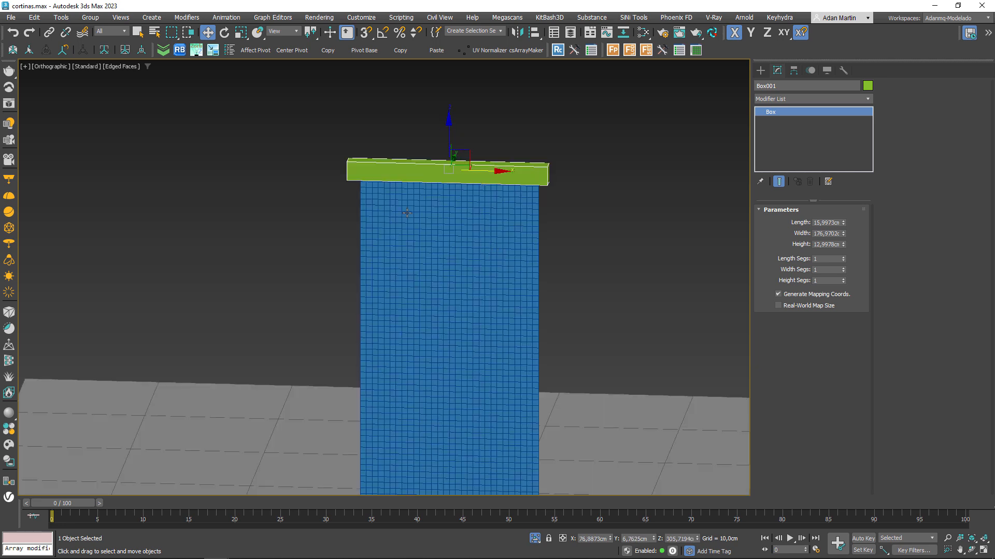
Animate the box with Auto Key, scaling it to about 44% along X at frame 25, and return to frame 0.
key(n)
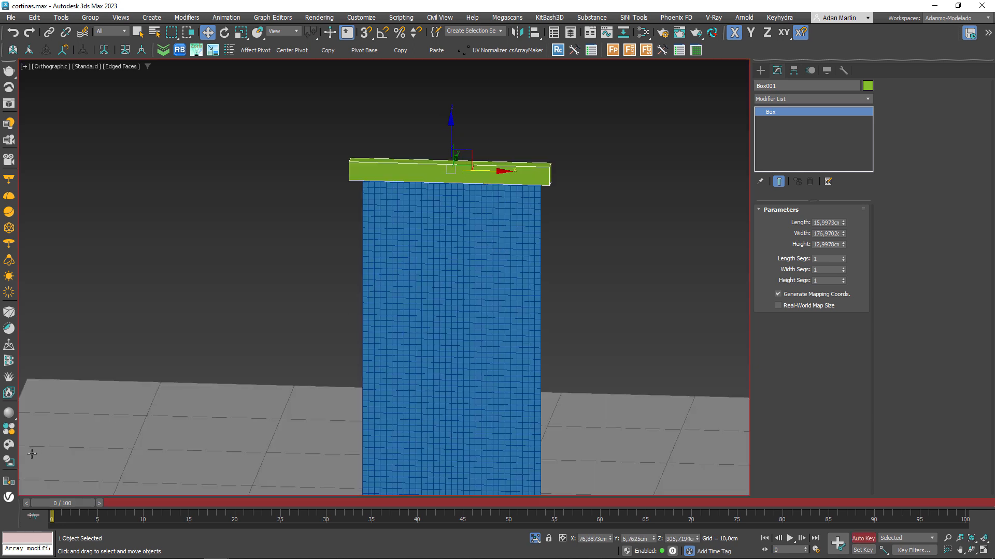
drag(76, 508, 295, 508)
key(r)
drag(497, 157, 465, 169)
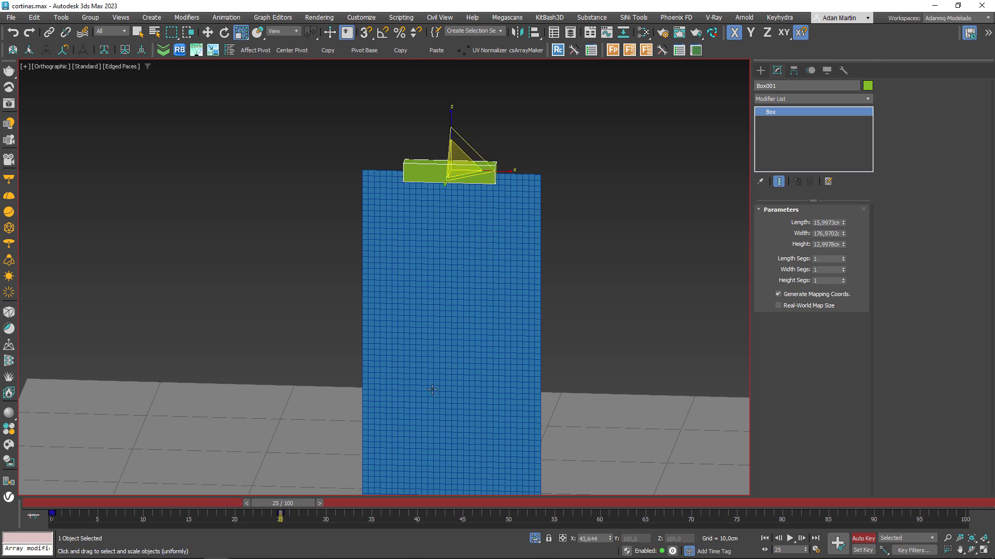
key(Home)
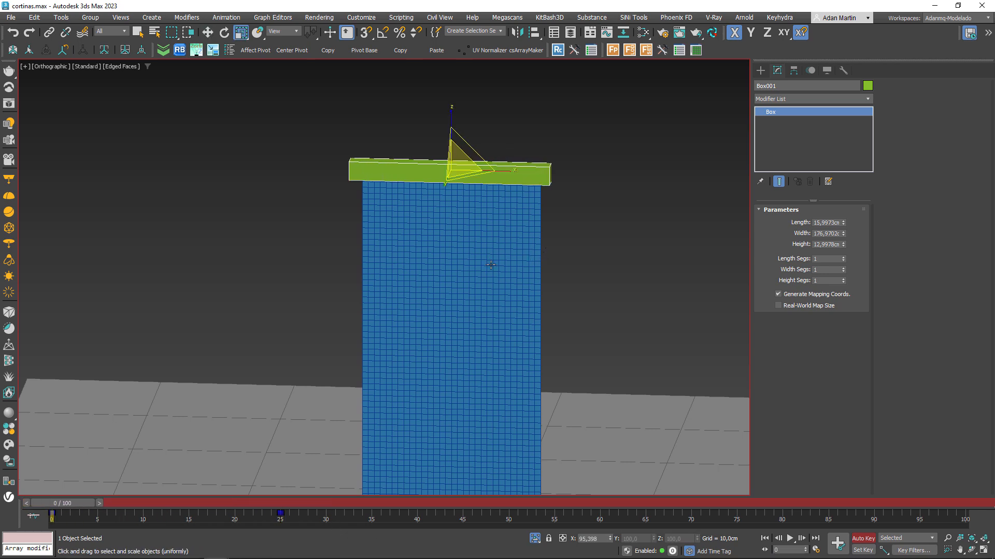
key(n)
Run the full Cloth simulation on Plane001 and stop it at about frame 69.
click(488, 270)
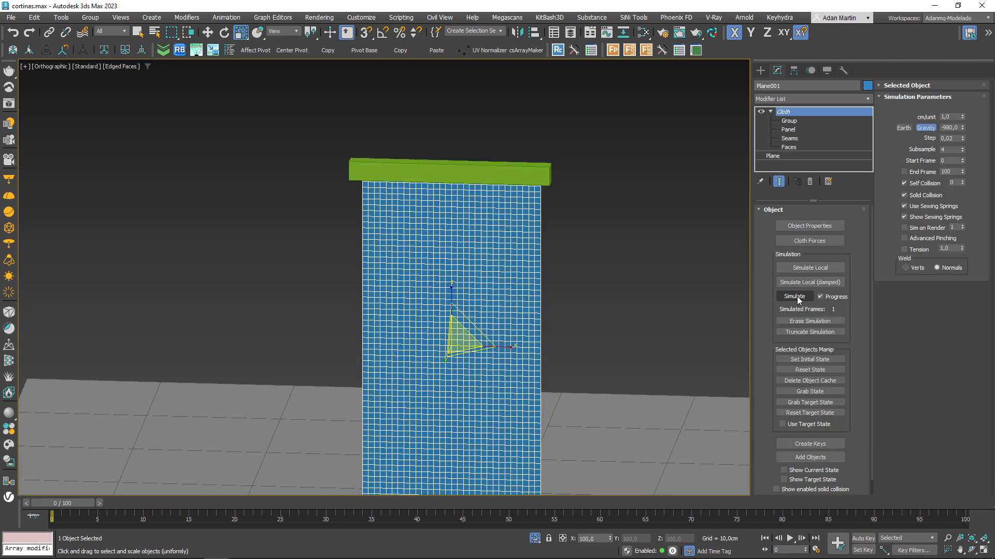
click(793, 298)
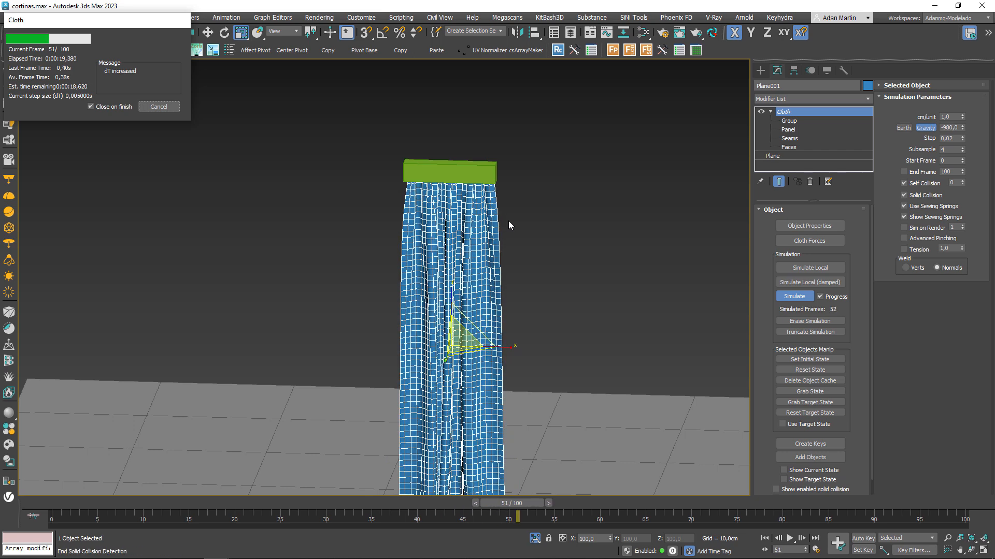
click(159, 107)
Examine the gathered curtain's bottom edge against the floor and its top at the box in a wireframe front view.
mouse_move(532, 360)
middle_down()
mouse_move(507, 305)
mouse_move(543, 313)
mouse_move(484, 326)
mouse_move(378, 328)
mouse_move(489, 350)
middle_up()
click(543, 313)
key(F4)
click(428, 275)
key(F3)
key(f)
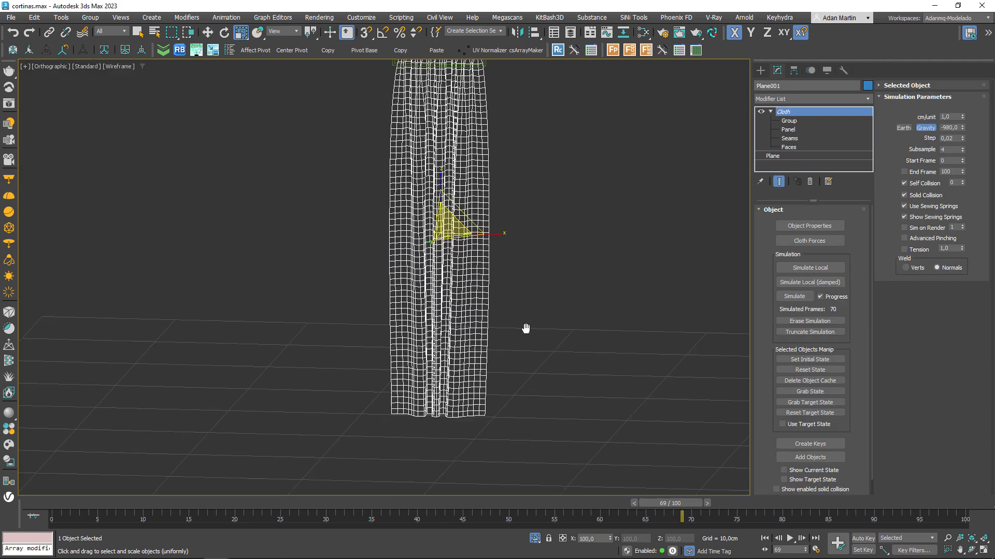
scroll(459, 467, up, 10)
scroll(460, 478, down, 8)
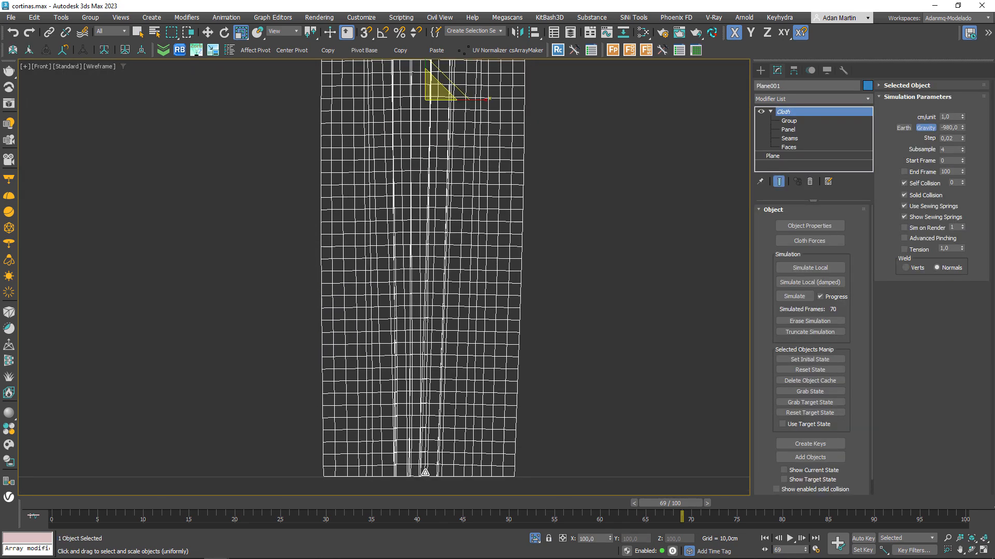
scroll(449, 430, down, 5)
scroll(453, 427, up, 2)
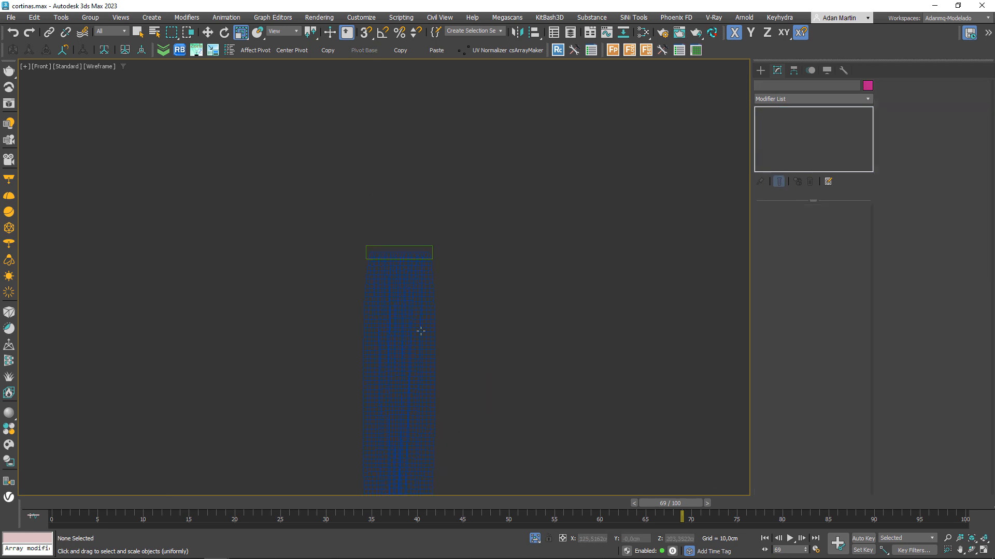
Lower the curtain plane by about 4 cm in Z and reset its cloth state.
click(810, 370)
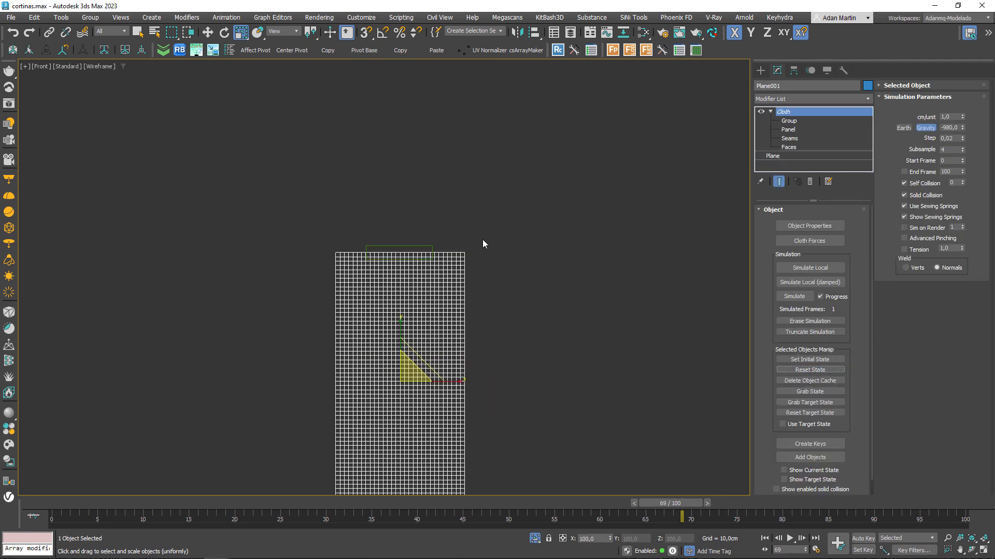
middle_drag(434, 271, 441, 242)
scroll(441, 242, up, 2)
key(w)
drag(448, 147, 452, 150)
click(808, 392)
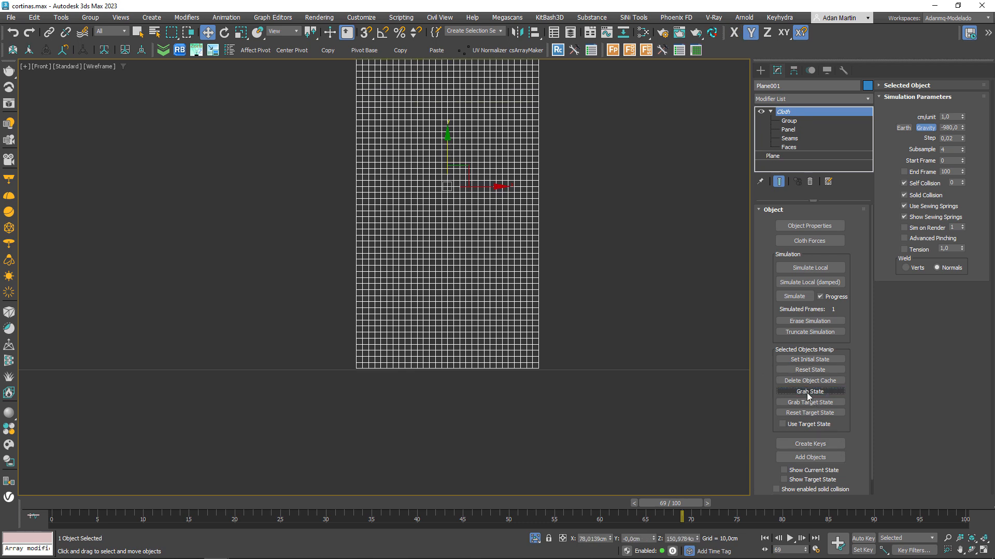
click(806, 371)
Return to frame 0 and lower the box slightly to line up with the curtain's top edge.
middle_drag(475, 232, 493, 393)
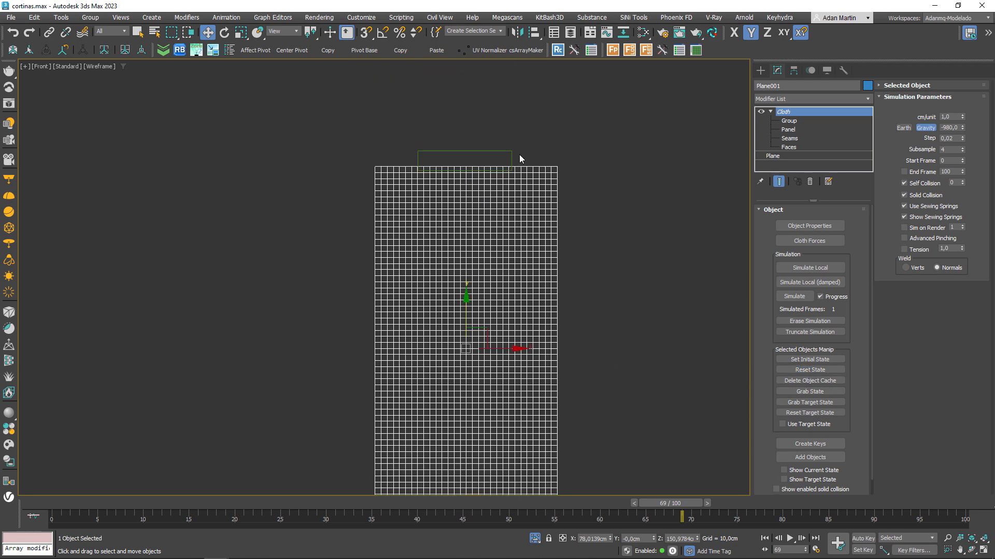
click(512, 158)
key(r)
drag(514, 161, 93, 502)
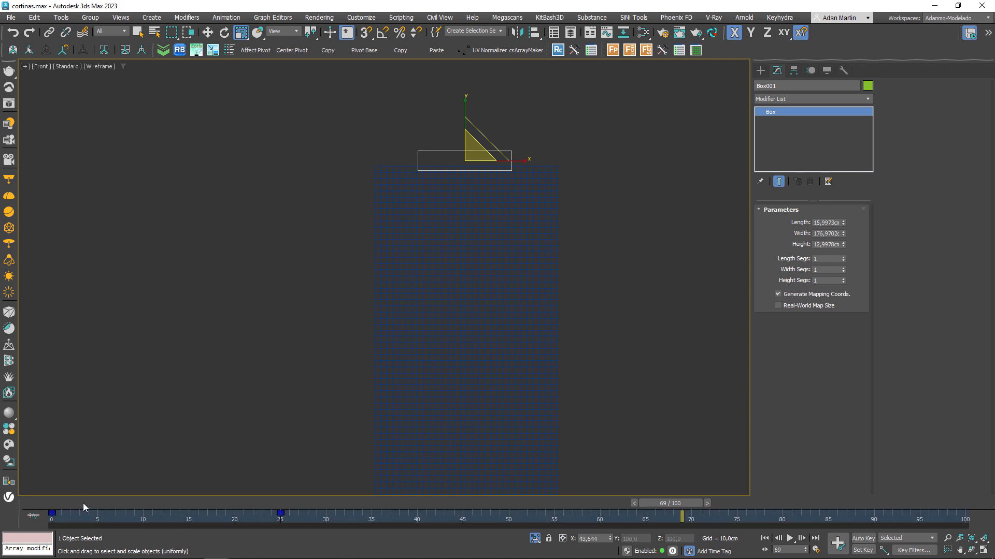
click(82, 503)
key(w)
drag(466, 112, 469, 117)
alt+middle_drag(518, 127, 489, 151)
Switch to shaded display without edges, run the full Cloth simulation on Plane001 and stop it at about frame 86.
click(541, 259)
middle_drag(713, 288, 703, 222)
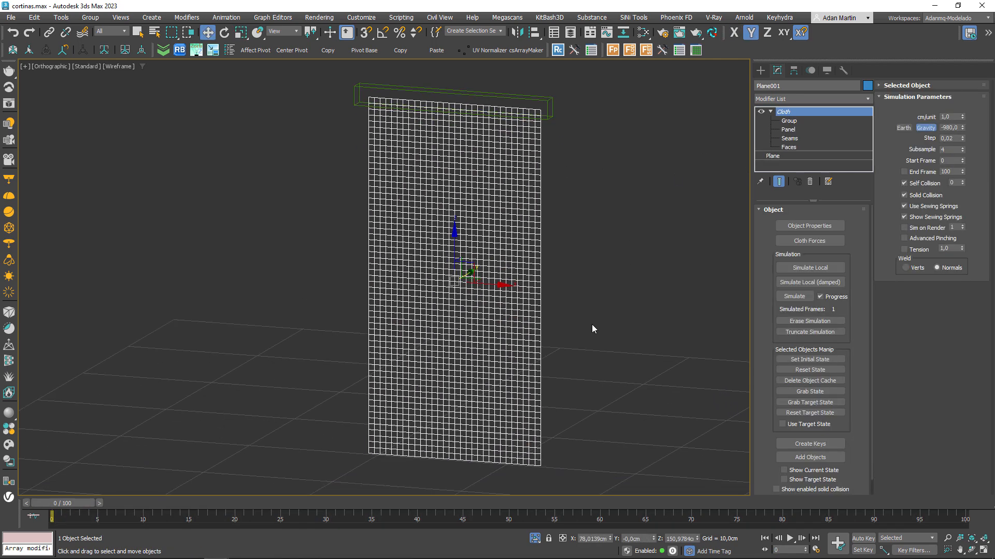
key(F3)
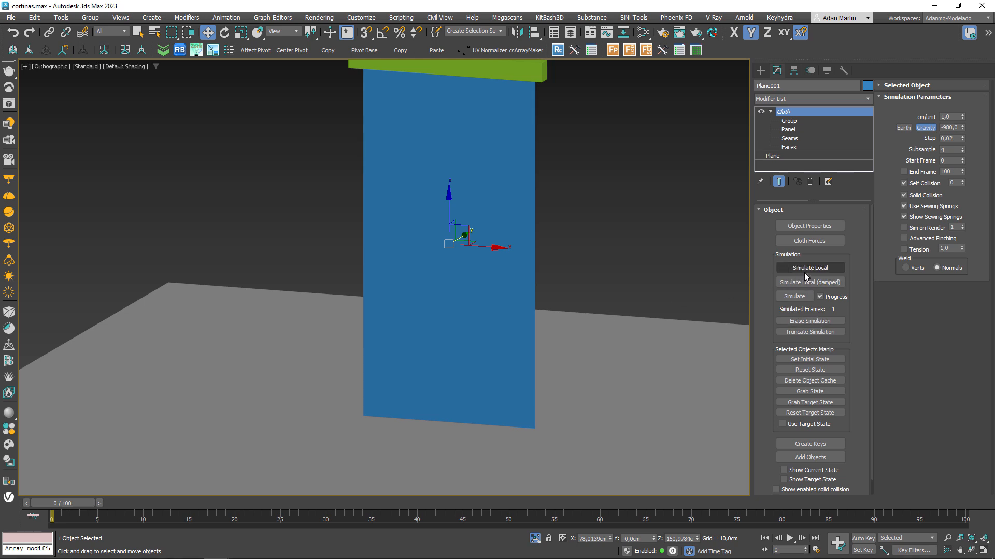
click(797, 297)
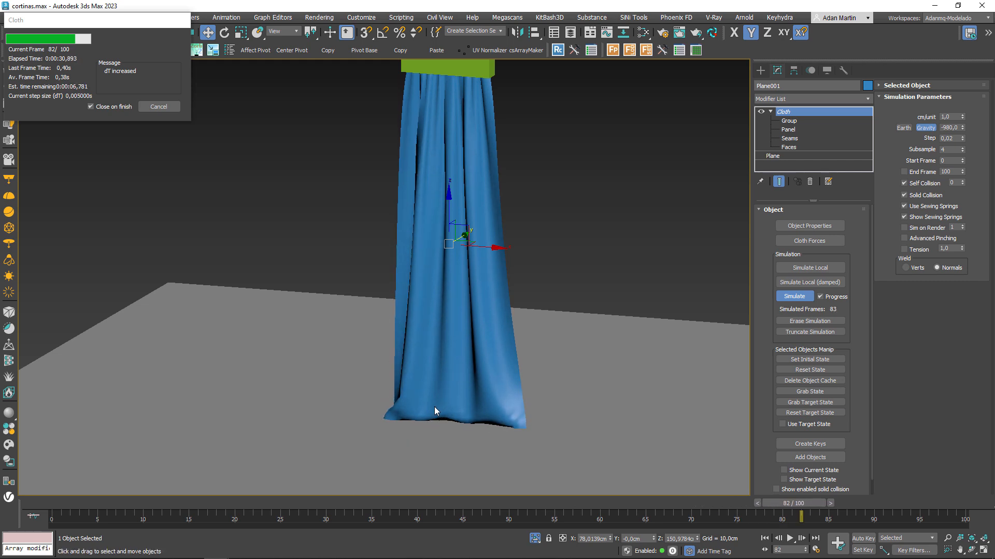
key(Escape)
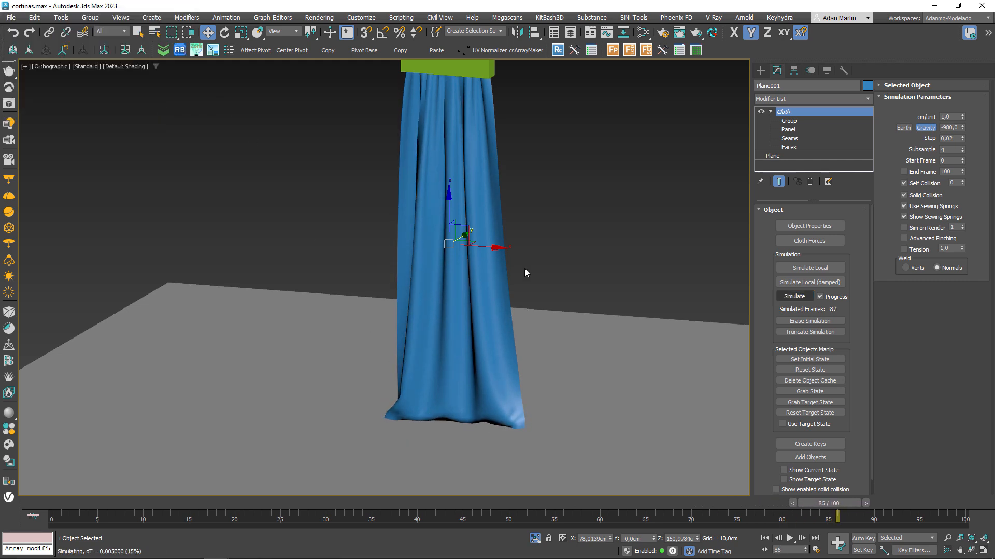
At frame 0, tilt the curtain slightly about X, shift it about 15 cm in negative Y and reset its cloth state.
middle_drag(524, 273, 532, 282)
key(Home)
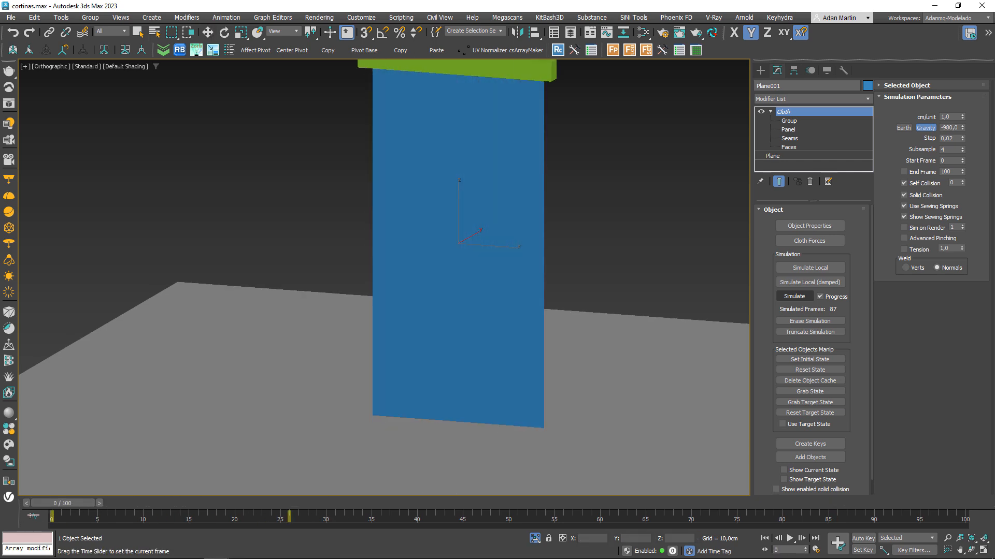
alt+middle_drag(428, 355, 517, 325)
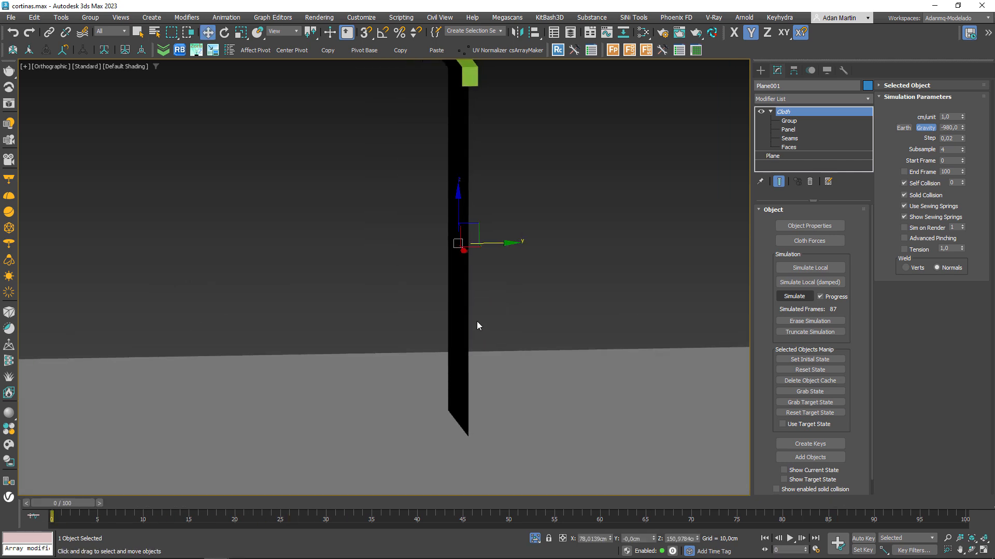
key(e)
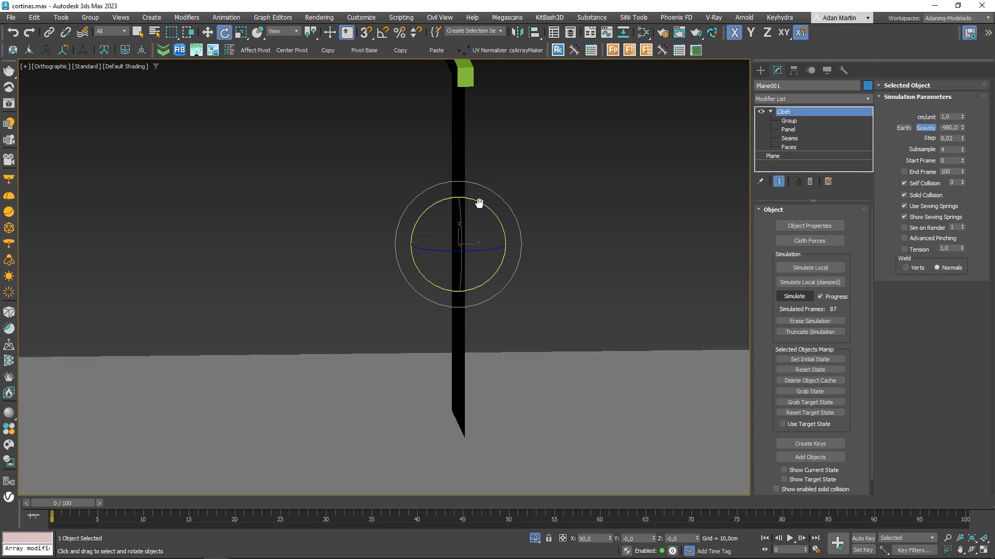
drag(481, 202, 487, 202)
key(w)
drag(493, 244, 484, 246)
alt+middle_drag(484, 245, 658, 254)
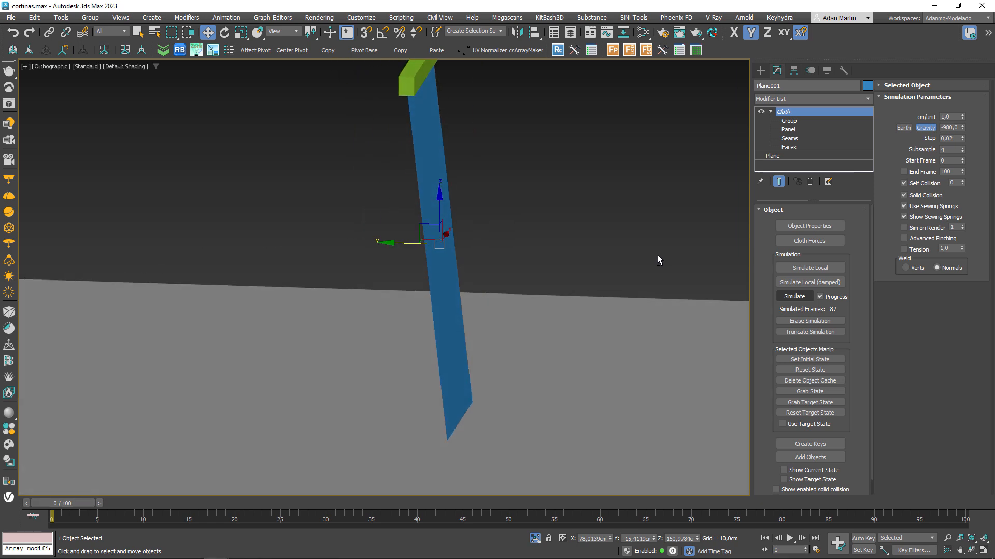
click(810, 370)
alt+middle_drag(544, 355, 519, 344)
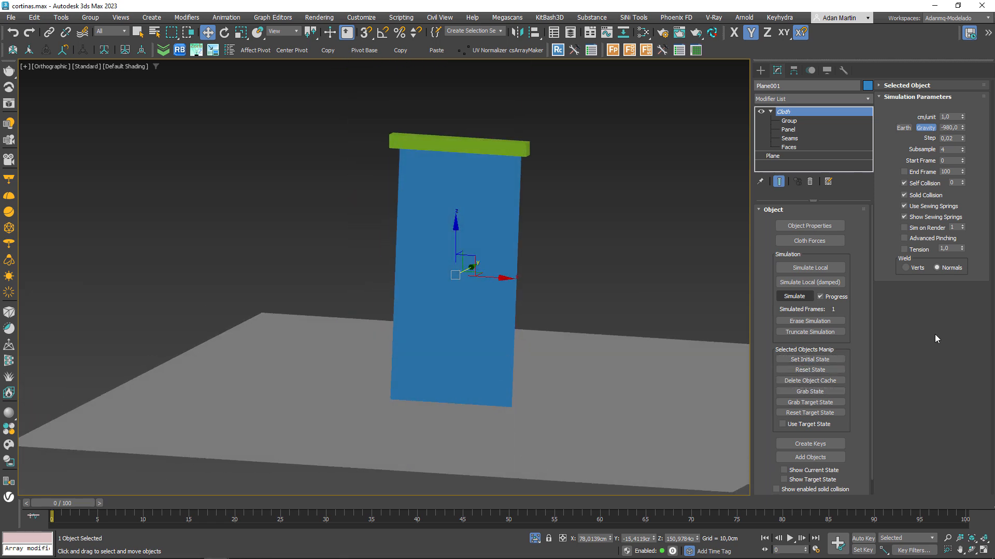
Simulate the tilted curtain, stop at about frame 49 and set the timeline to frame 48.
click(804, 299)
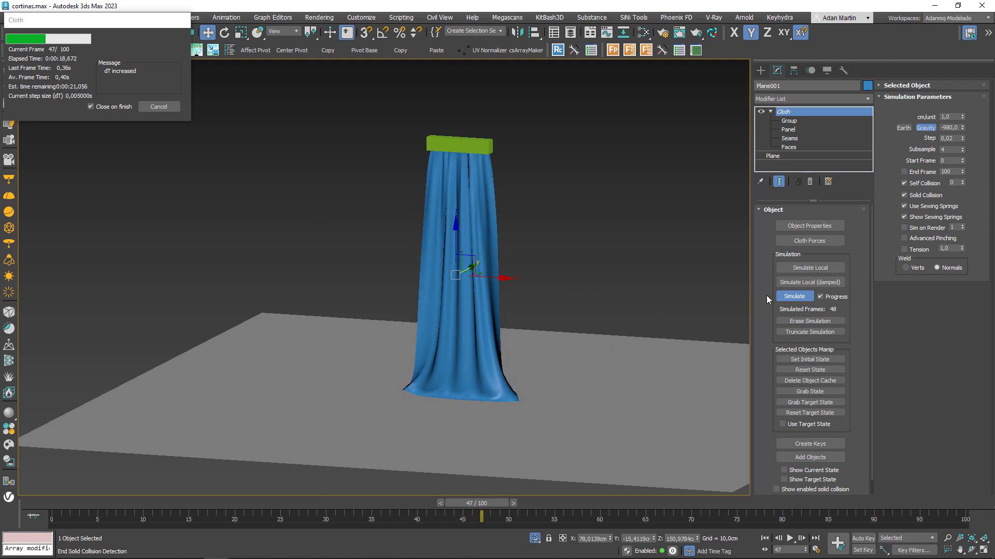
click(153, 107)
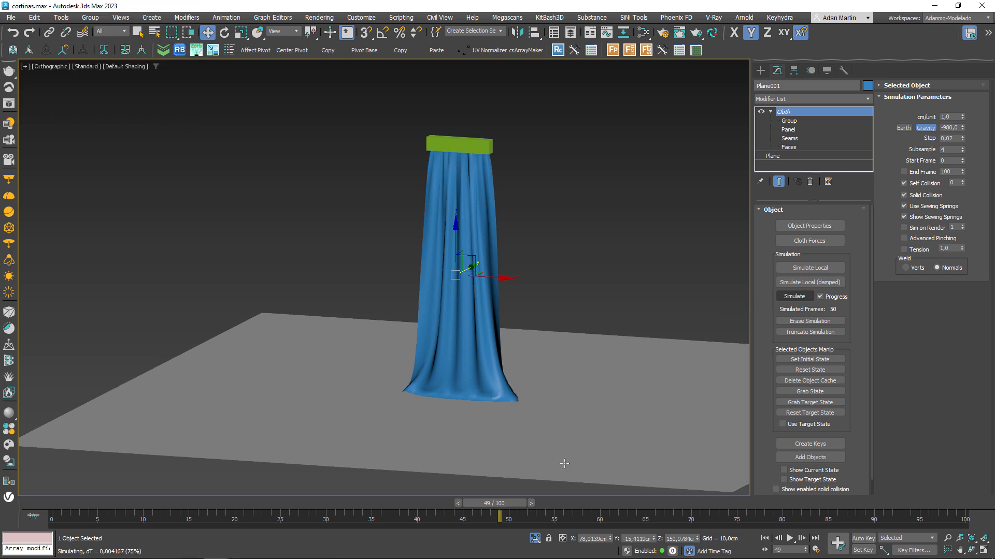
mouse_move(508, 513)
mouse_down()
mouse_move(49, 518)
mouse_move(286, 528)
mouse_move(518, 515)
mouse_up()
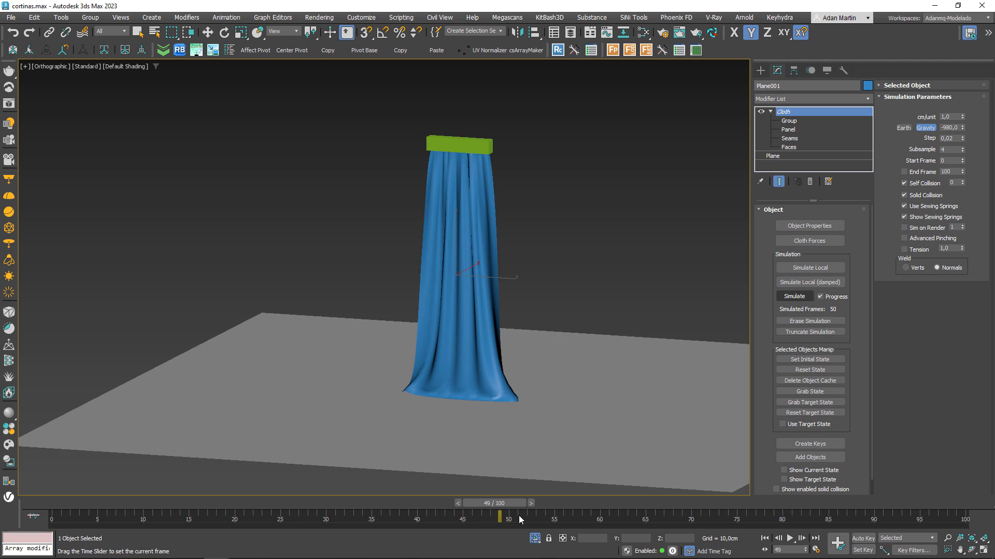
key(w)
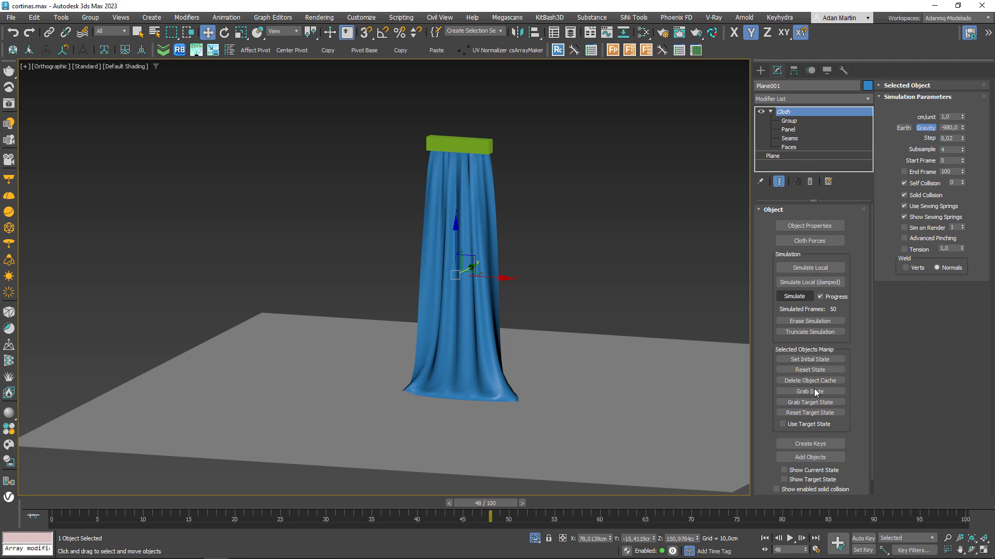
Set the curtain's gathered shape from frame 48 as its initial cloth state and erase the simulation back at frame 0.
click(809, 360)
drag(507, 502, 64, 525)
key(w)
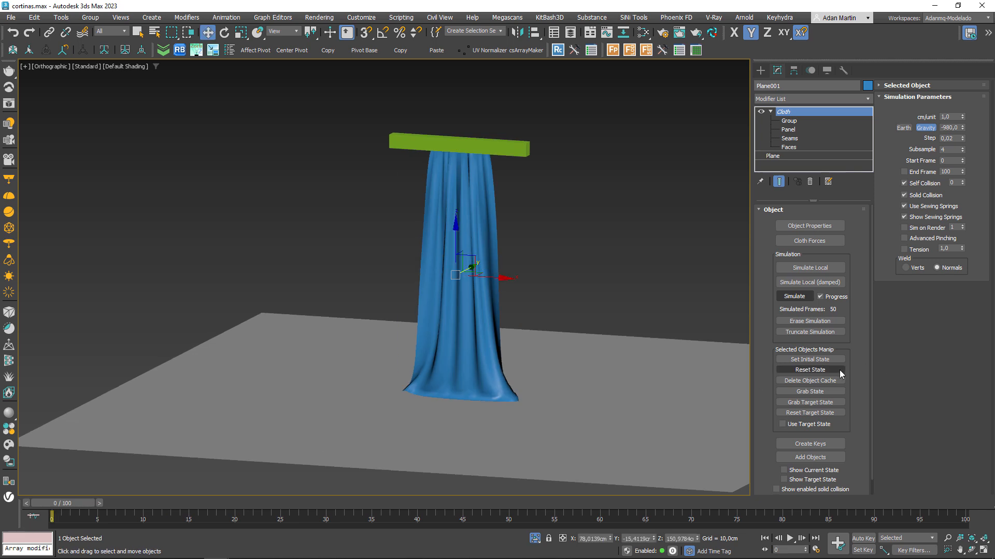
click(812, 322)
drag(69, 501, 8, 510)
key(w)
Simulate the gathered curtain locally at frame 0, stop once it has settled, and turn on edged-faces display.
click(517, 141)
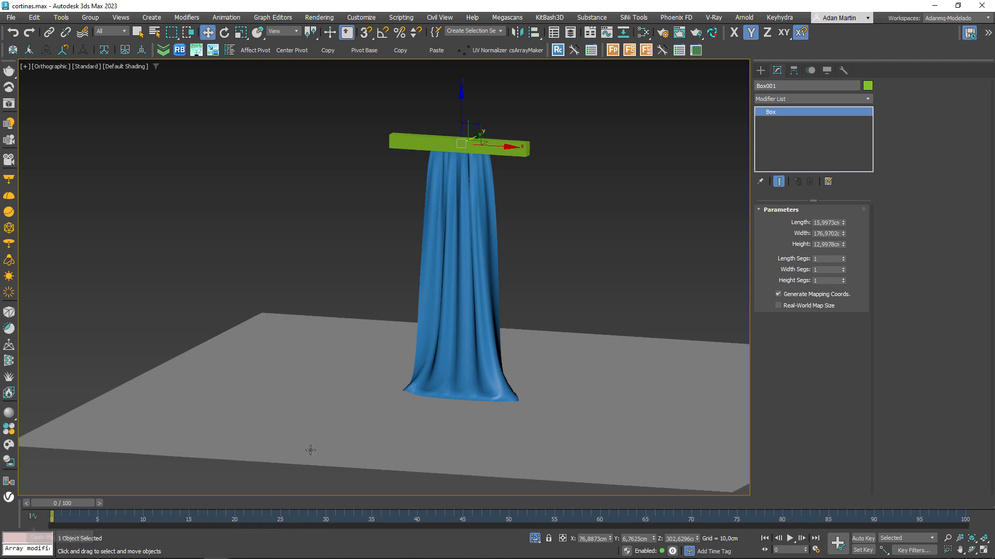
click(477, 245)
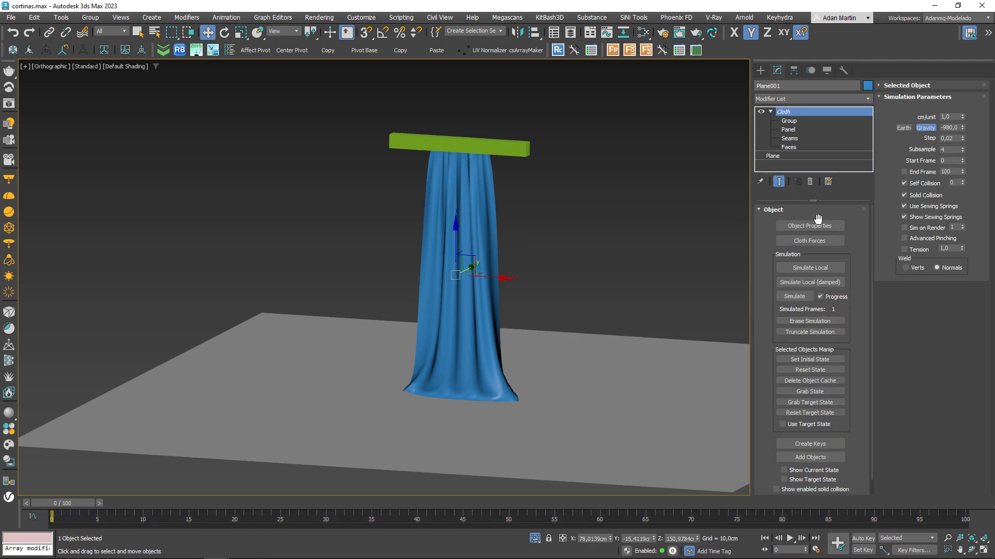
click(810, 268)
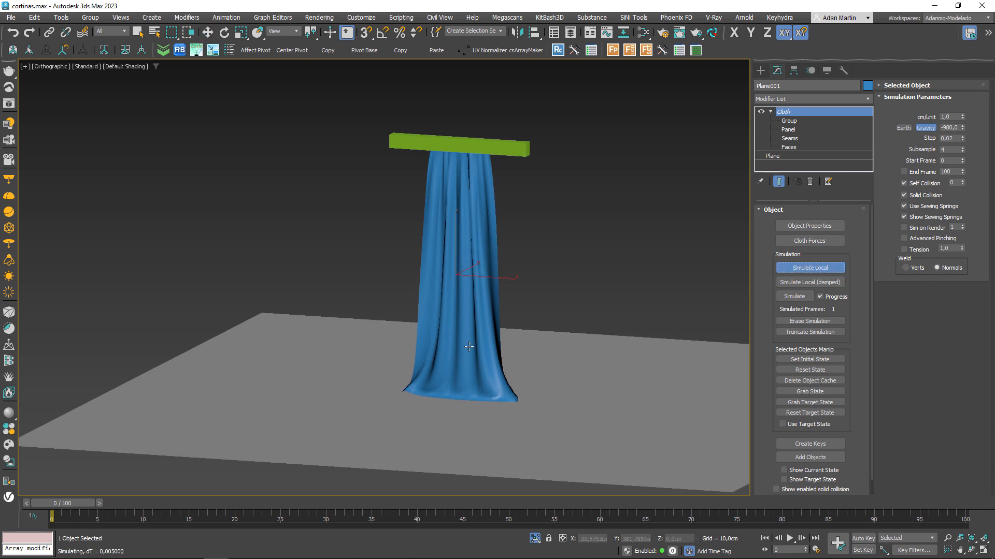
alt+middle_drag(479, 349, 476, 365)
scroll(430, 384, up, 2)
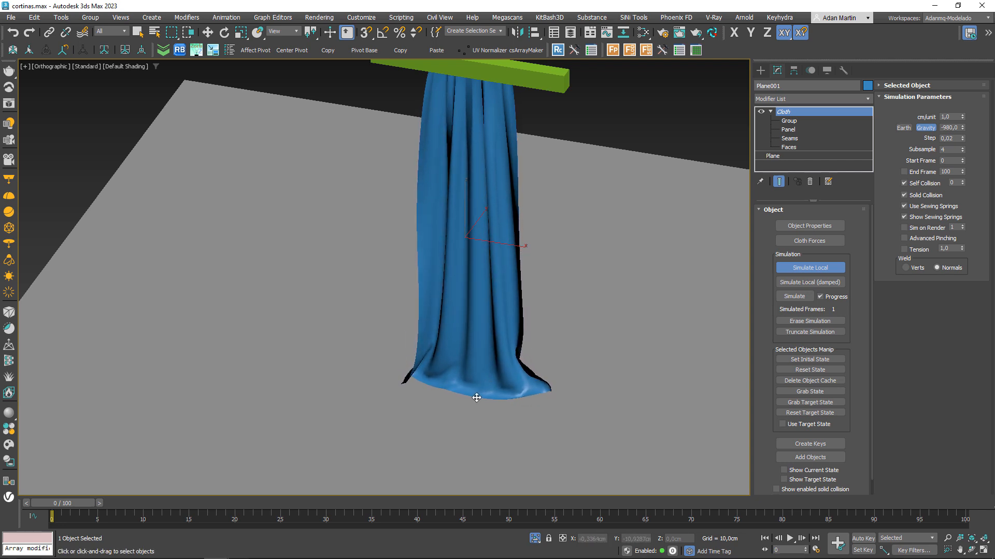
alt+middle_drag(533, 381, 505, 352)
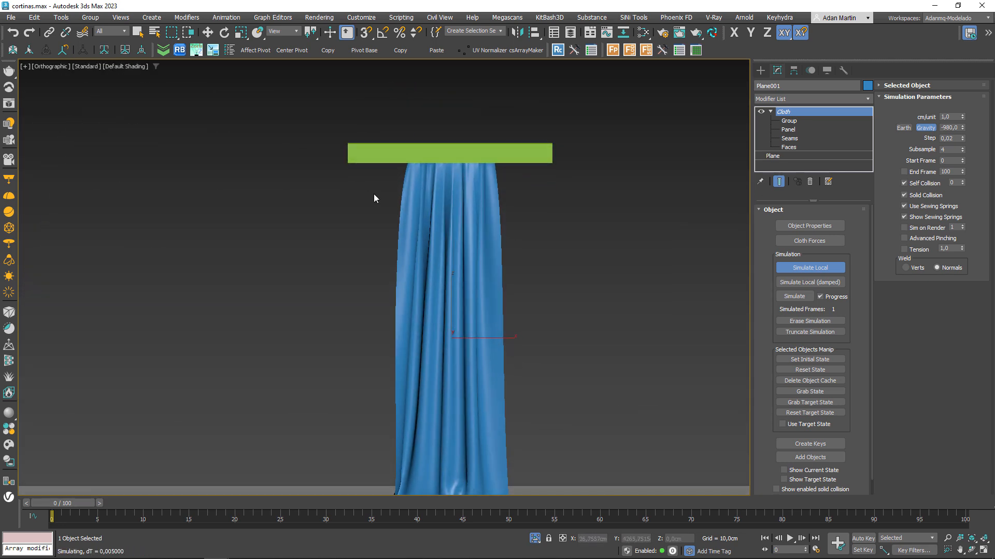
middle_drag(402, 306, 390, 276)
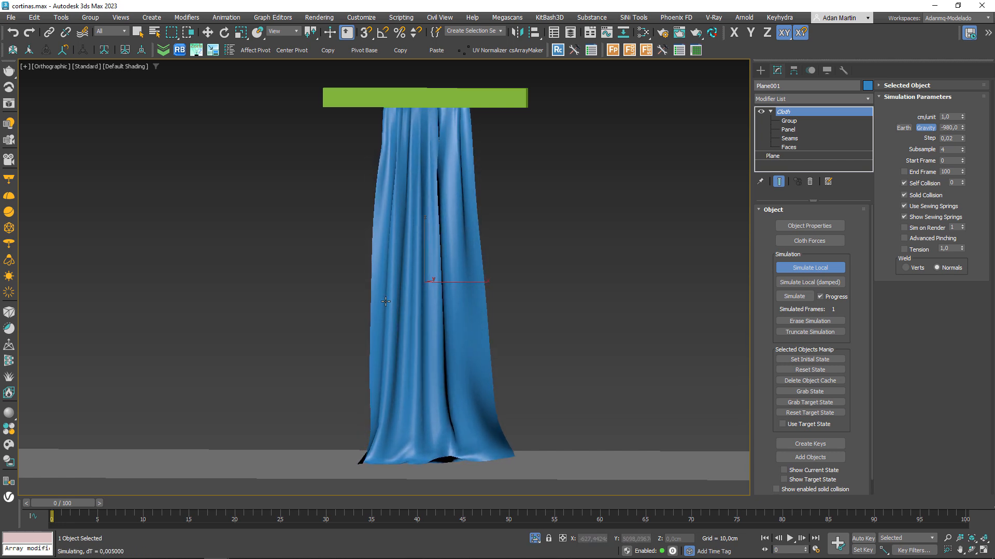
alt+middle_drag(386, 306, 474, 327)
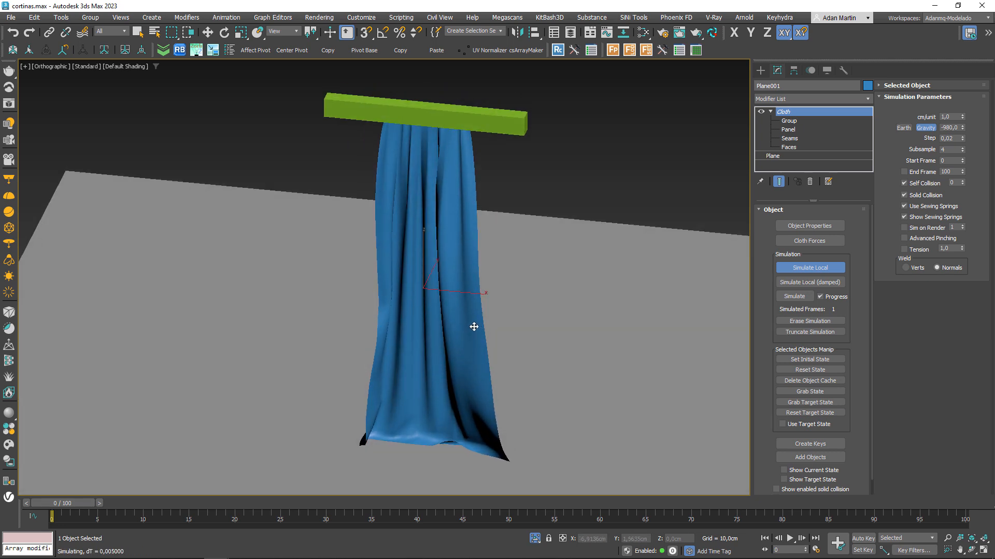
key(Escape)
key(w)
key(F4)
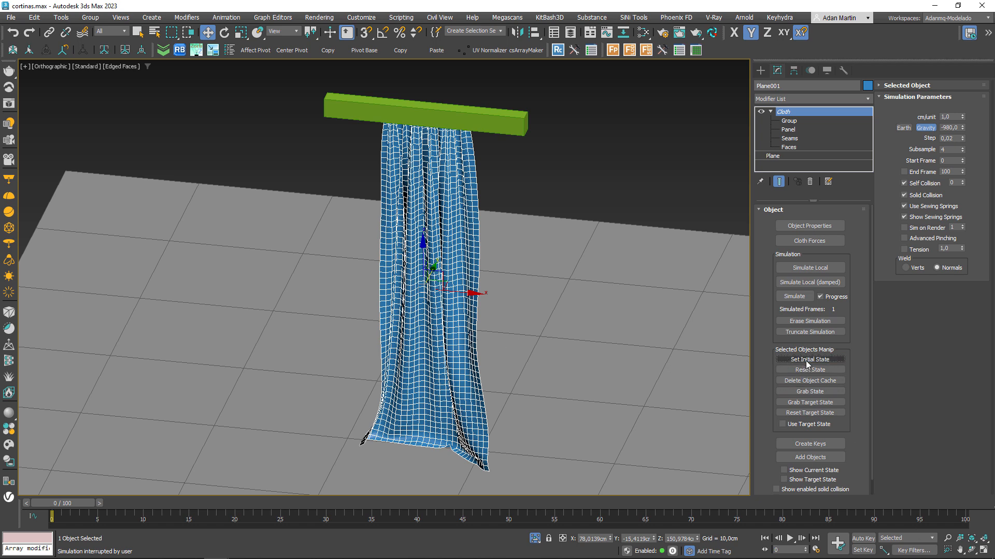
Try adding a TurboSmooth modifier between the Plane base and Cloth in the curtain's stack, and delete it.
click(787, 155)
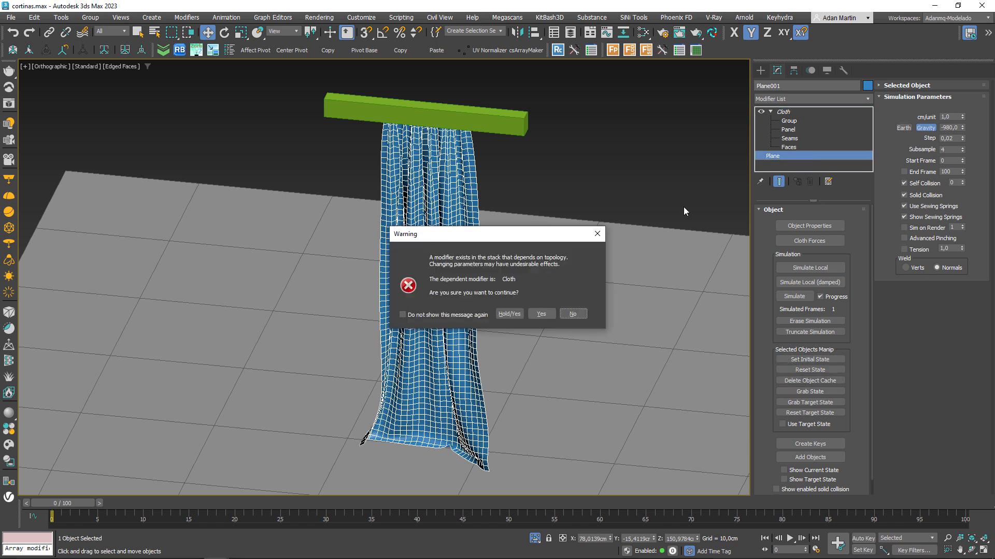
click(540, 314)
click(803, 99)
key(t)
key(t)
key(t)
key(t)
key(Return)
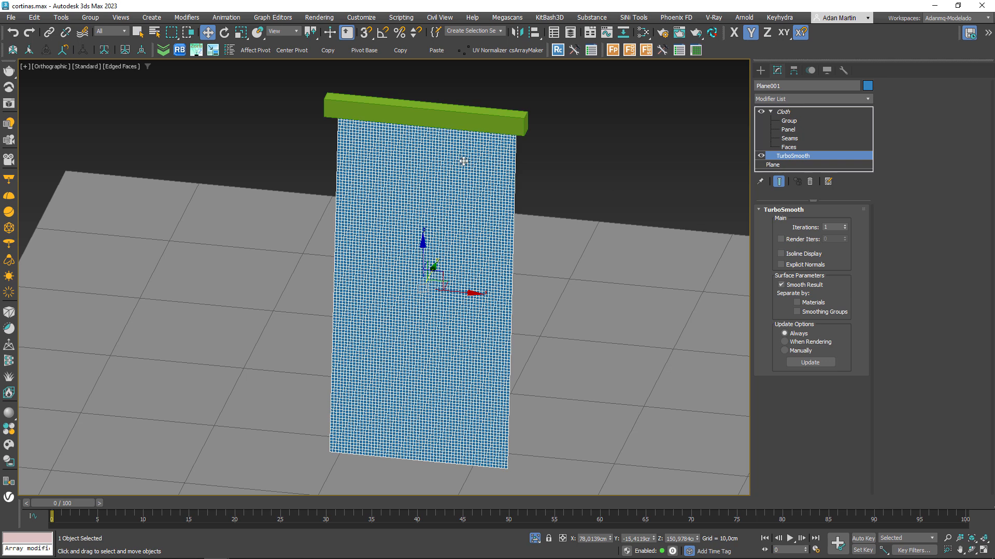
click(809, 181)
click(795, 112)
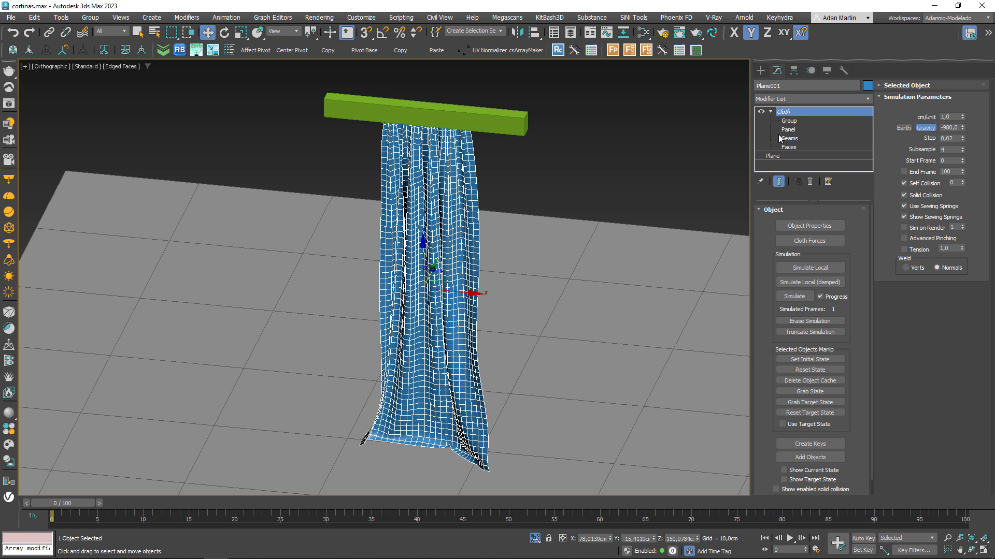
Collapse the curtain's modifier stack including Cloth and convert the resulting mesh to an Editable Poly.
right_click(795, 113)
click(826, 203)
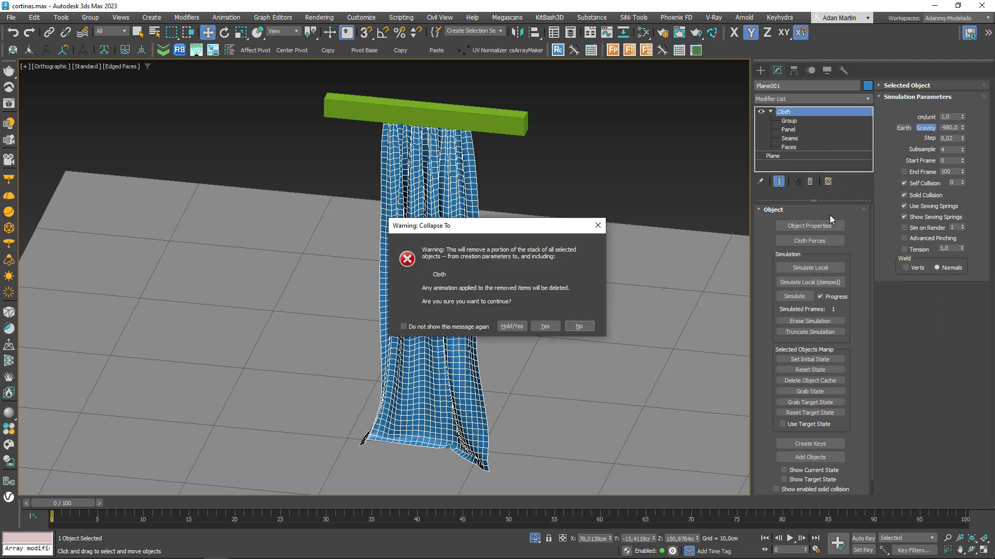
click(553, 326)
right_click(791, 114)
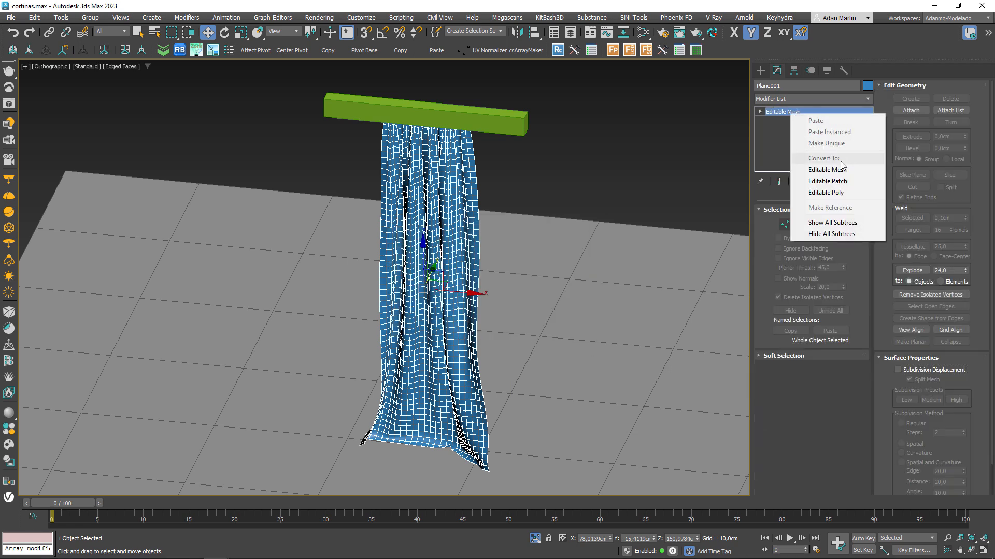
click(806, 192)
Add a TurboSmooth modifier to the Editable Poly curtain to make its mesh denser.
click(795, 98)
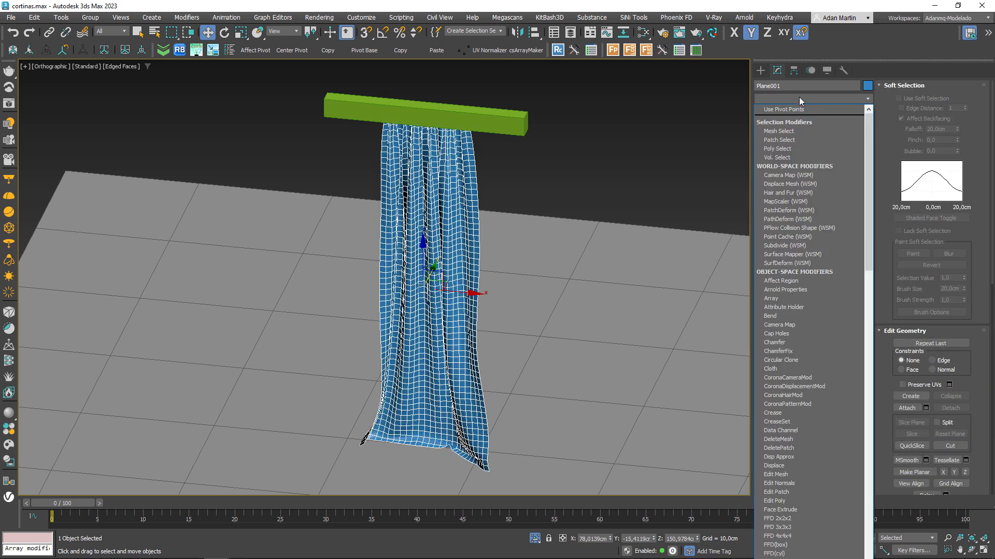
text(turn)
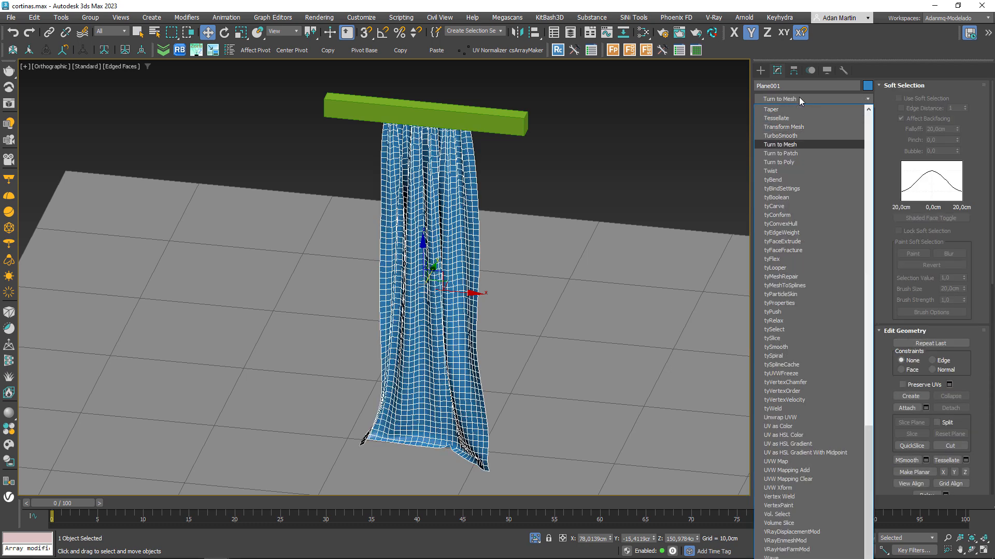
key(Down)
key(Down)
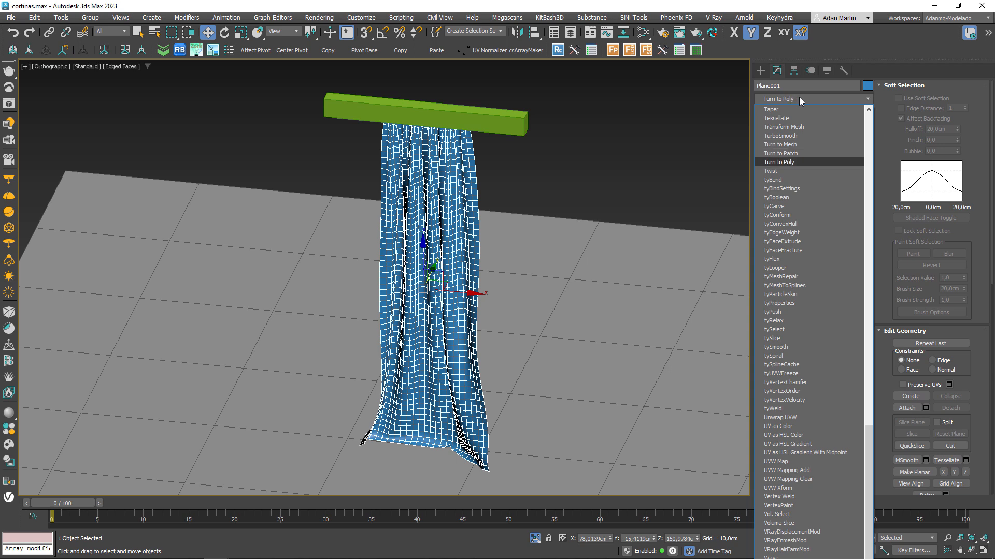
key(Down)
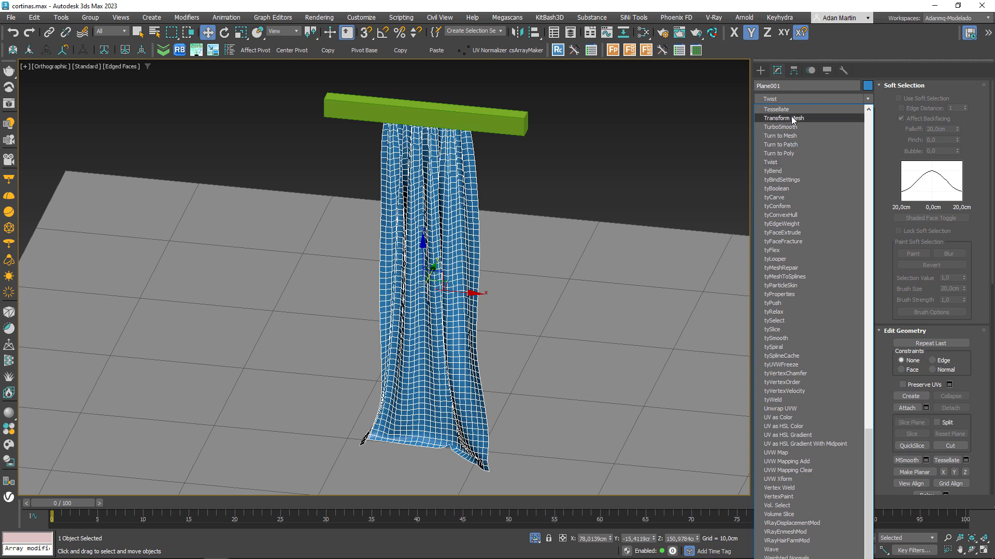
click(781, 127)
alt+middle_drag(636, 253, 677, 218)
Add a new Cloth modifier above TurboSmooth and define Plane001 as Cloth in its object properties.
click(802, 98)
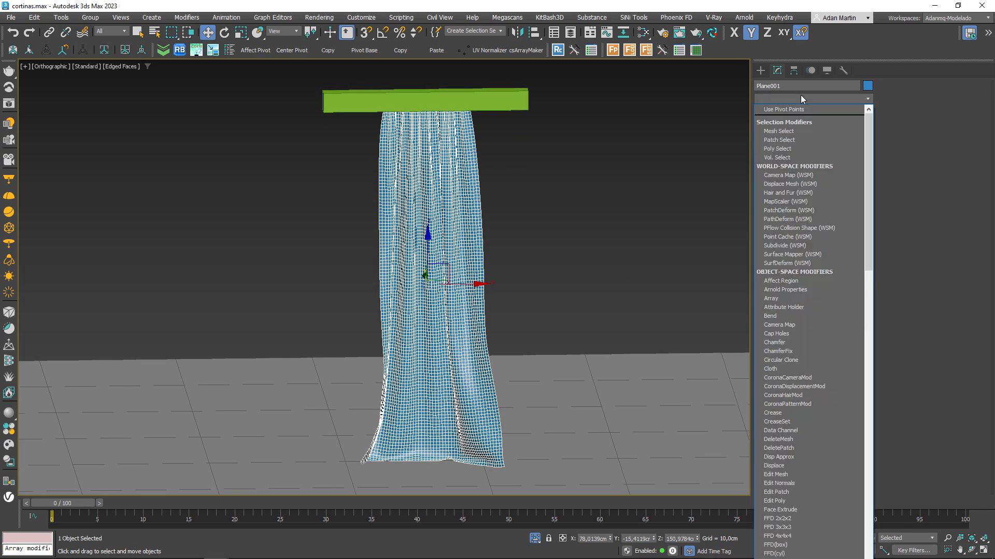
key(l)
key(Return)
click(806, 225)
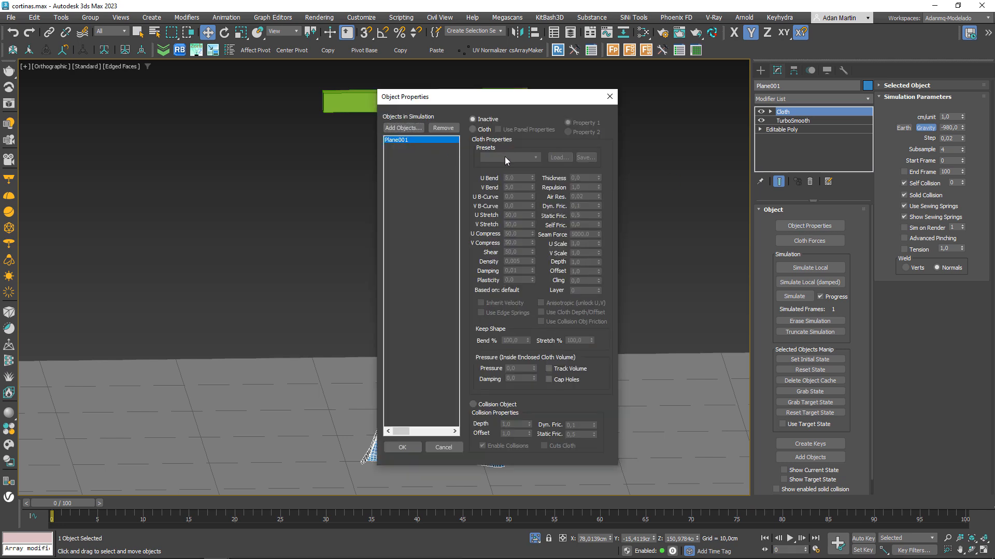
click(474, 129)
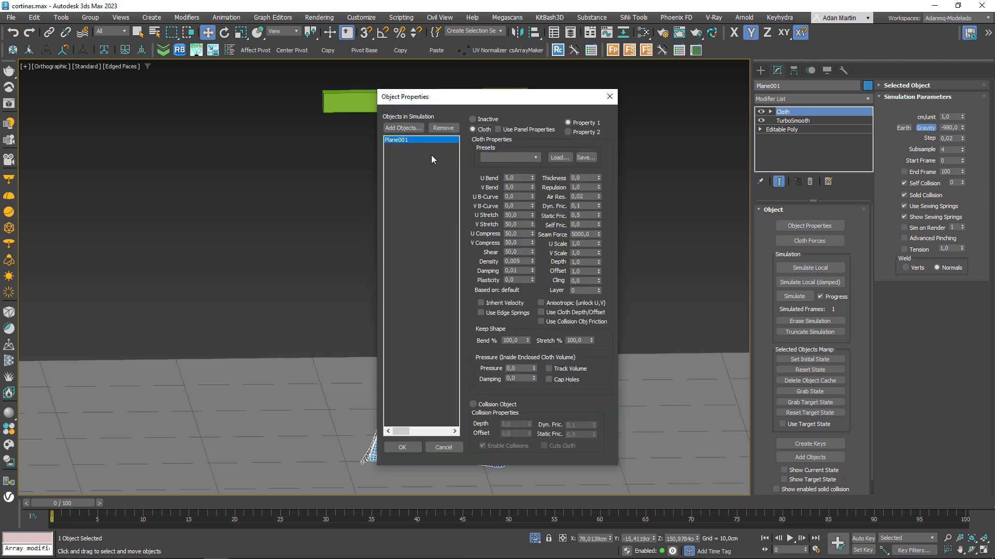
Add the floor object SUelo to the cloth simulation and define it as a collision object.
click(403, 128)
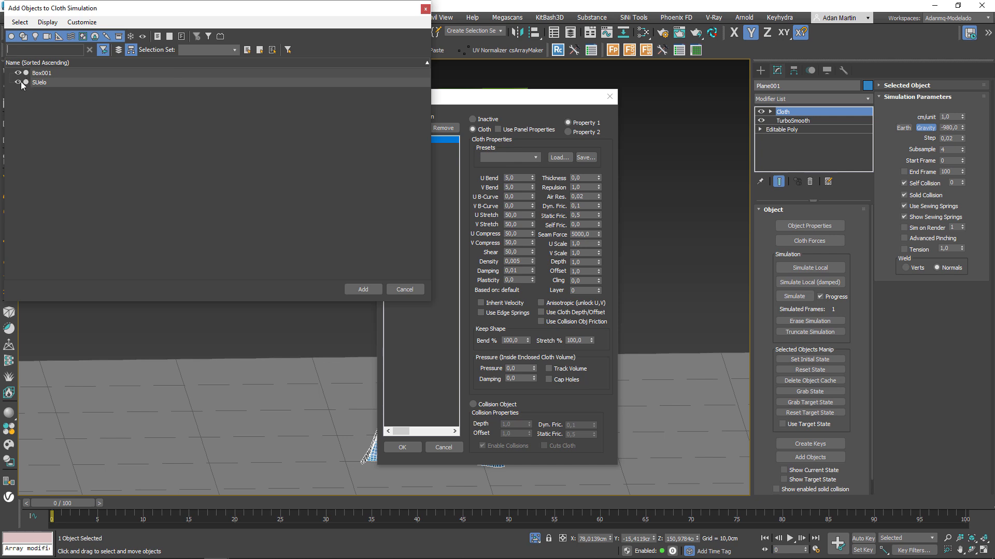
double_click(49, 82)
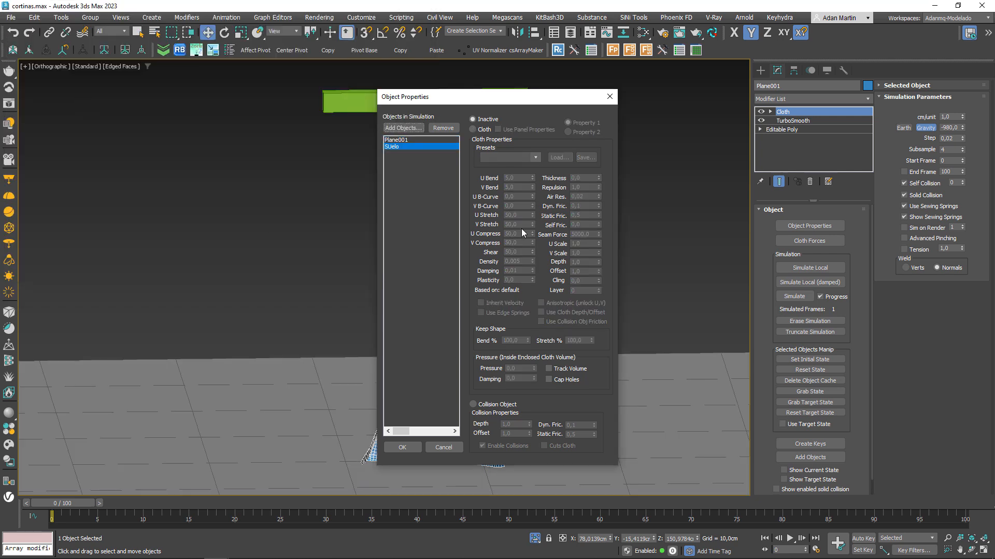
click(489, 405)
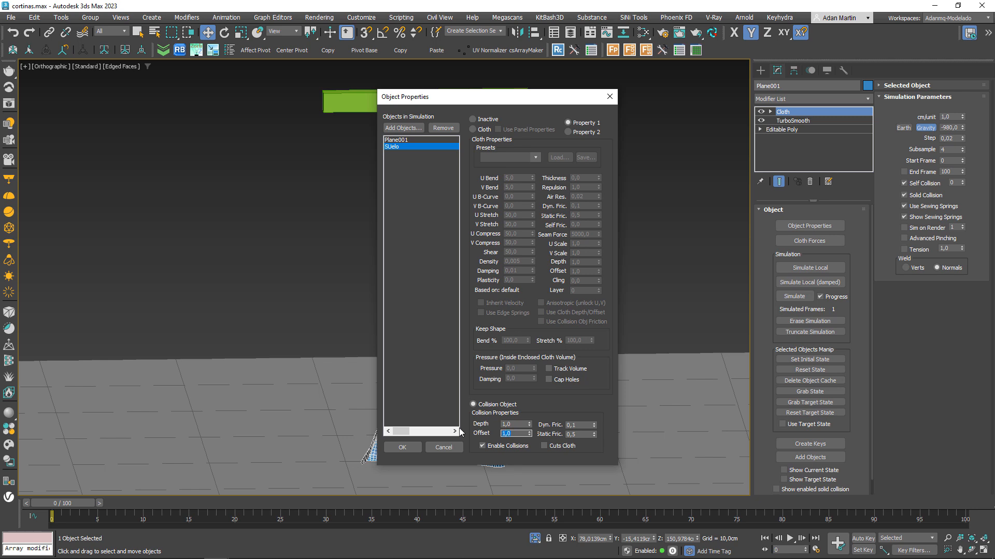
Set the cloth density of Plane001 to 0.008 and accept the object properties.
click(408, 140)
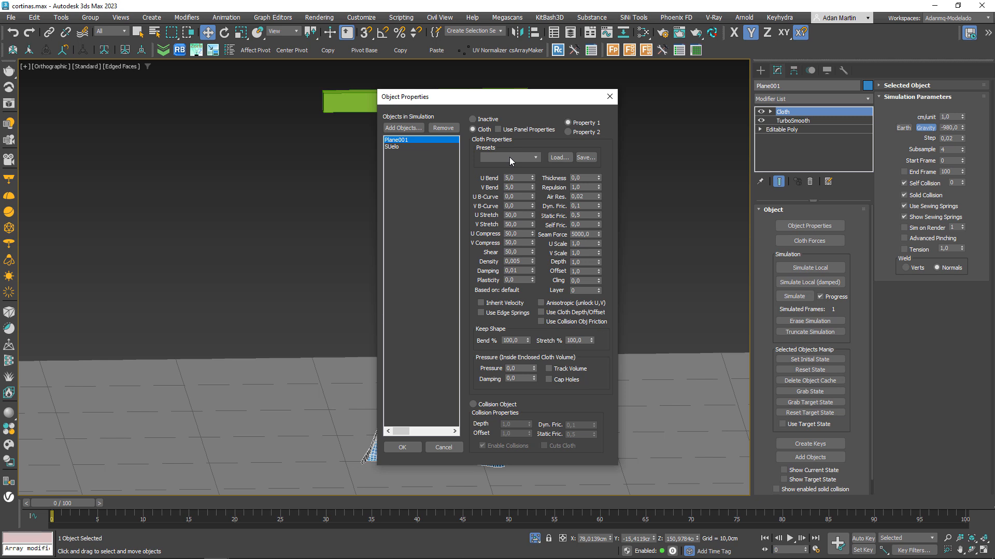
click(525, 262)
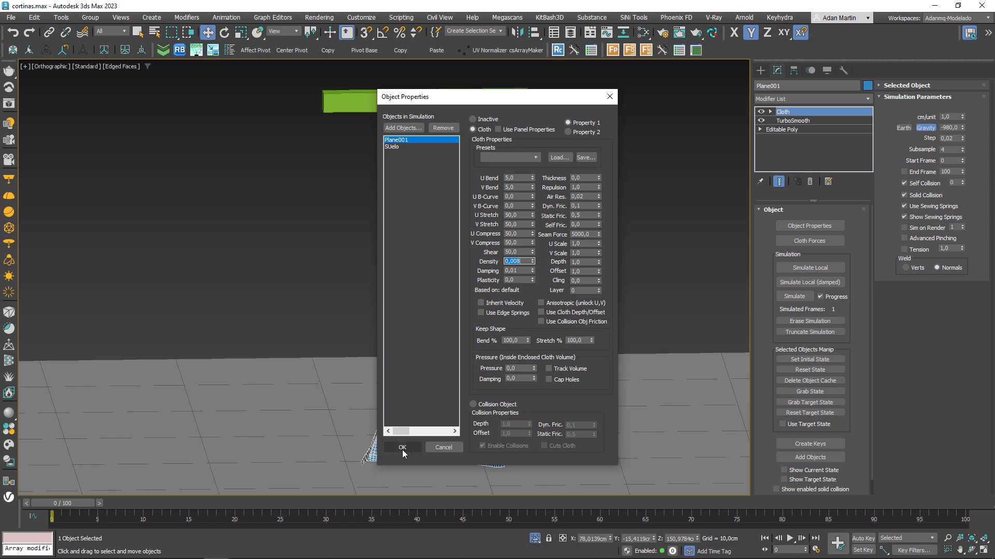
click(402, 450)
Open the Group level of the curtain's new Cloth modifier.
mouse_move(548, 384)
alt+middle_down()
mouse_move(502, 395)
mouse_move(536, 397)
alt+middle_up()
click(771, 112)
click(788, 121)
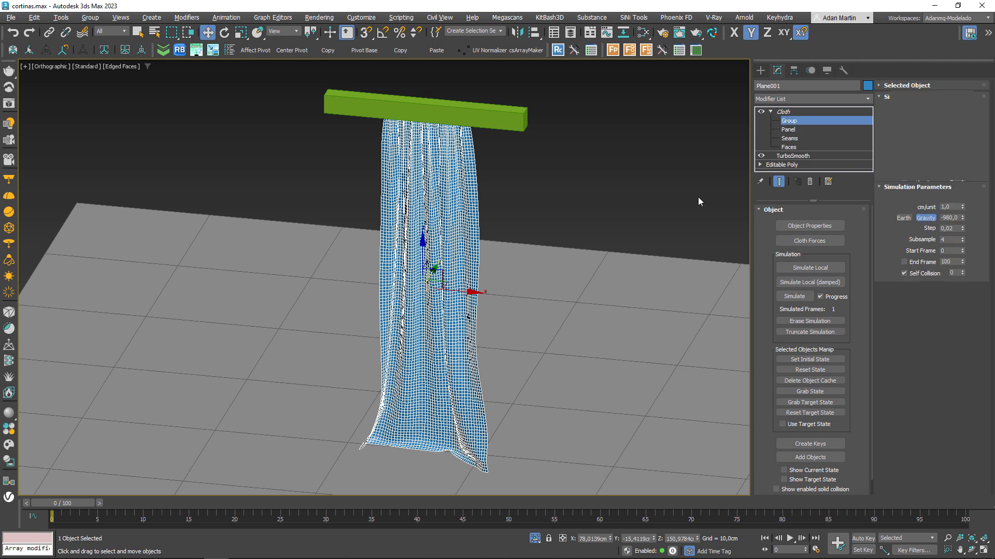
Group the top row of the curtain's cloth vertices and constrain the group as a node to the green box.
key(f)
middle_drag(496, 302, 526, 223)
scroll(525, 224, up, 4)
key(F3)
mouse_move(287, 532)
middle_down()
mouse_move(499, 242)
mouse_move(445, 399)
mouse_move(402, 442)
mouse_move(392, 257)
middle_up()
scroll(499, 242, down, 6)
drag(676, 314, 682, 318)
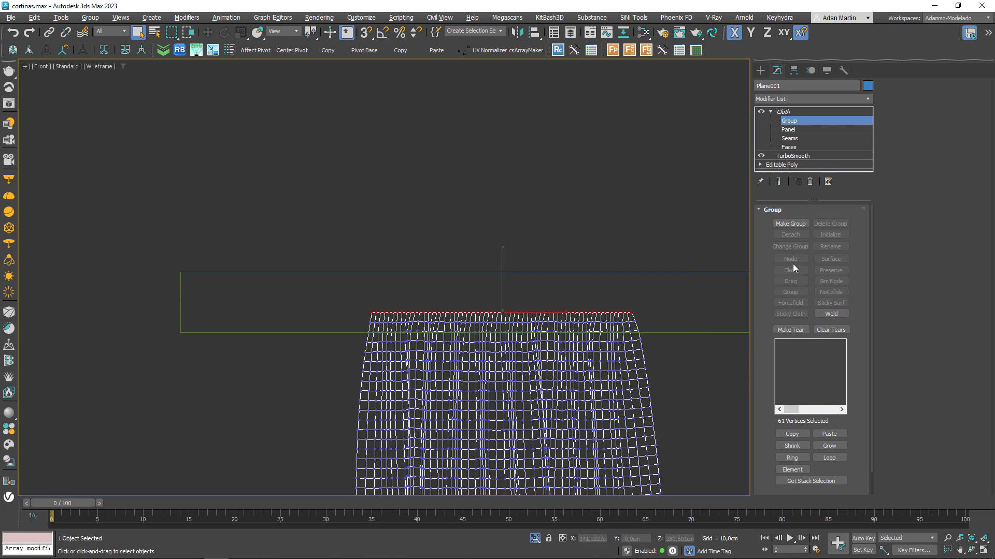
click(790, 223)
click(465, 301)
click(797, 260)
click(681, 332)
scroll(622, 311, down, 4)
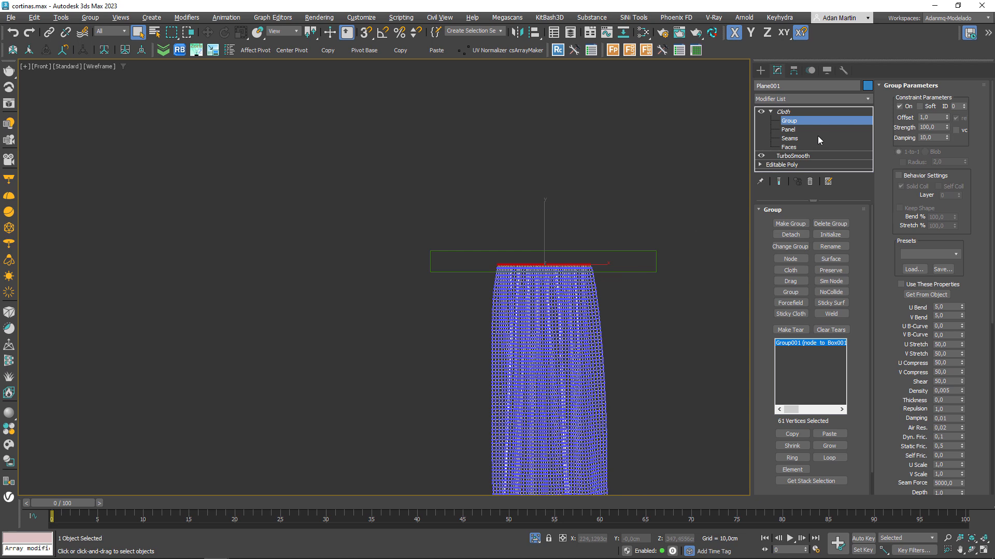
Set the Cloth simulation's Subsample value to 2 for the curtain.
click(784, 112)
scroll(603, 274, down, 4)
alt+middle_drag(603, 275, 612, 388)
key(F3)
scroll(614, 388, up, 4)
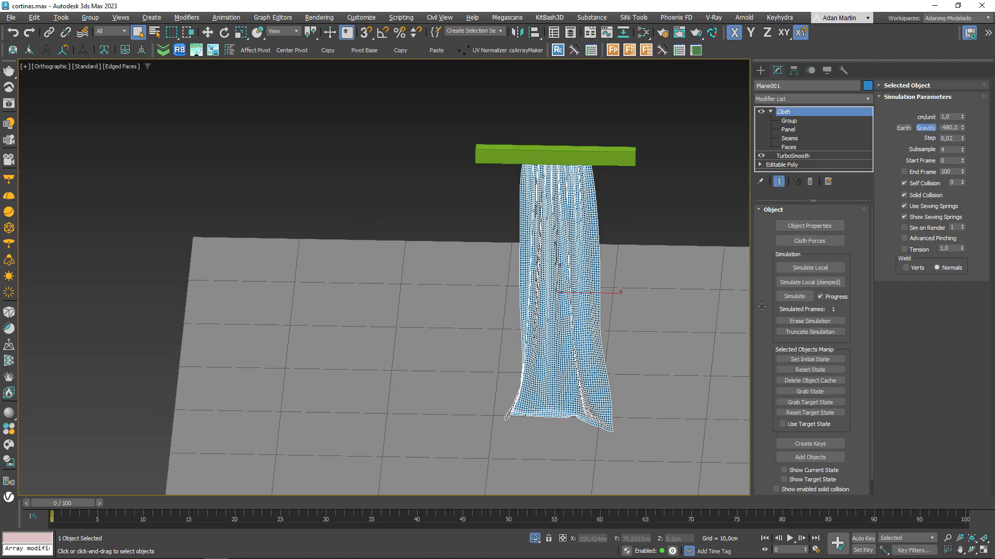
drag(947, 150, 923, 151)
text(2)
Run the local cloth simulation while viewing the shaded curtain from several angles, and stop it once the folds settle.
click(815, 269)
alt+middle_drag(625, 400, 555, 396)
key(F4)
scroll(554, 401, up, 2)
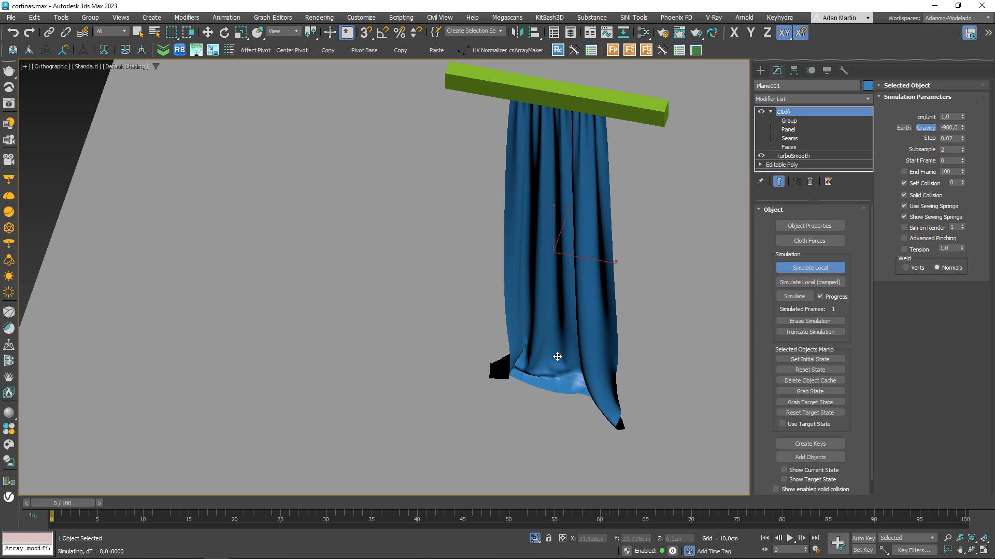
alt+middle_drag(595, 373, 617, 309)
click(789, 121)
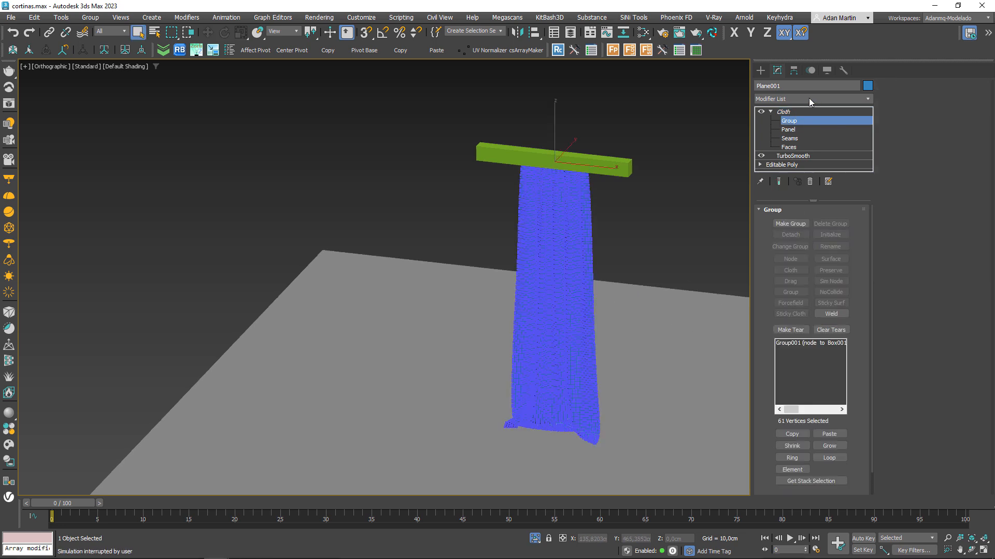
Collapse the simulated curtain's modifier stack down from the Cloth modifier into a single mesh.
click(783, 112)
key(F4)
right_click(804, 112)
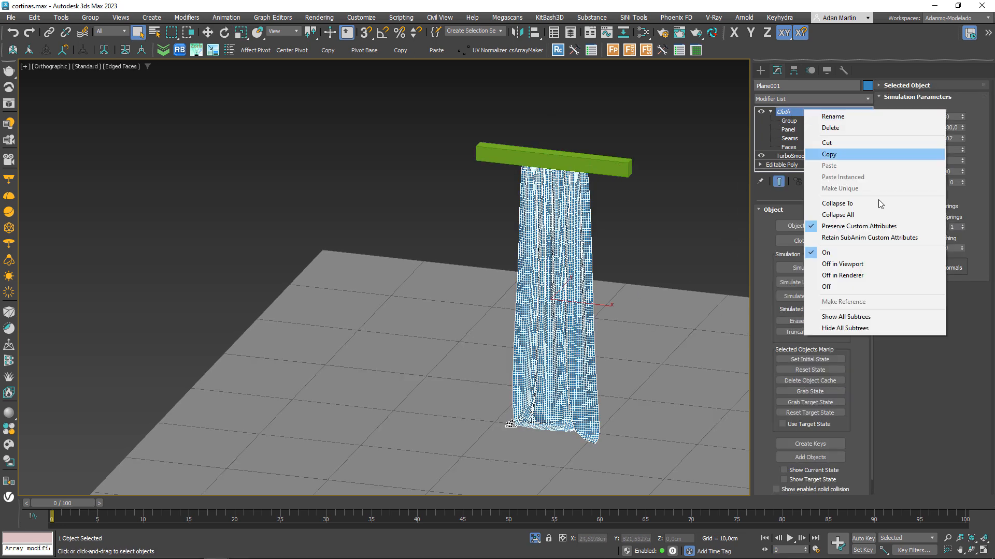
click(850, 203)
click(560, 329)
Isolate the collapsed curtain and inspect its folds both shaded and with edged faces.
key(alt+q)
mouse_move(560, 335)
alt+middle_down()
mouse_move(604, 333)
mouse_move(358, 336)
mouse_move(559, 393)
alt+middle_up()
key(F4)
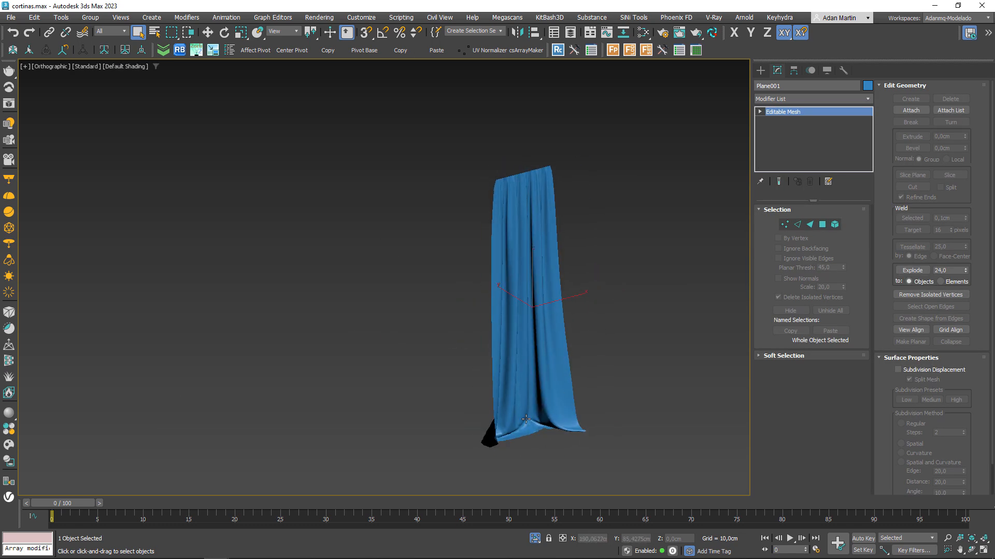
scroll(559, 393, up, 6)
key(F4)
scroll(531, 392, down, 8)
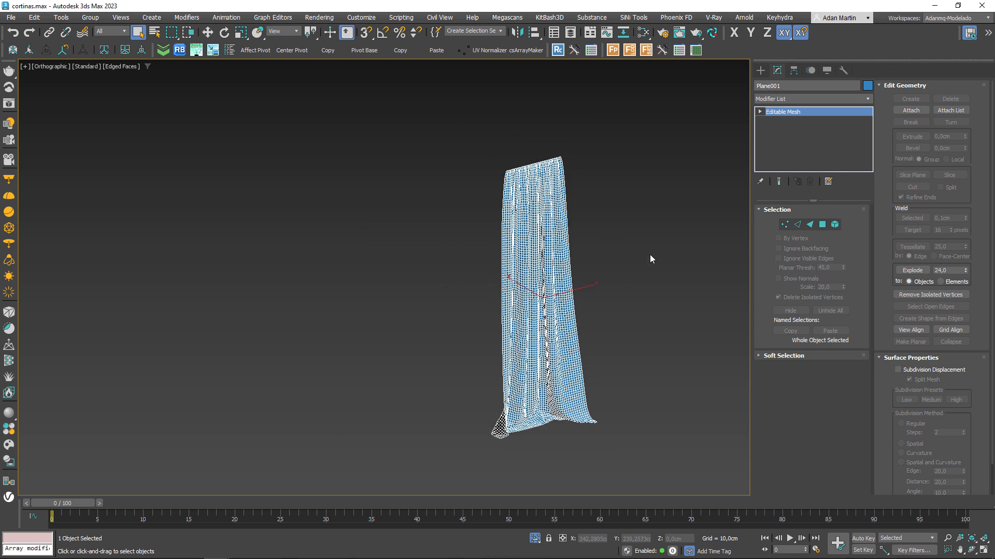
Add an Unwrap UVW modifier to the curtain and check its UV layout in the UV editor.
click(800, 98)
text(u)
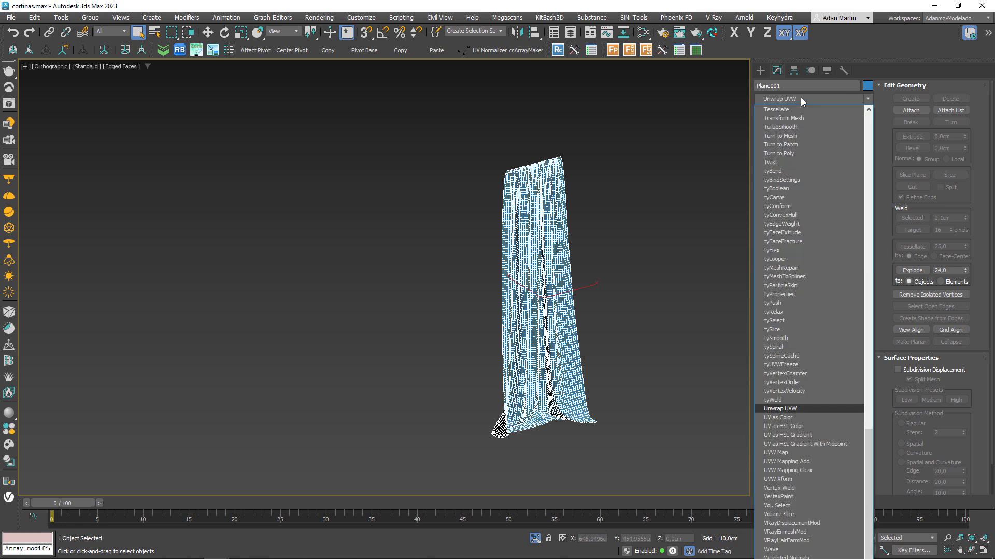
key(Return)
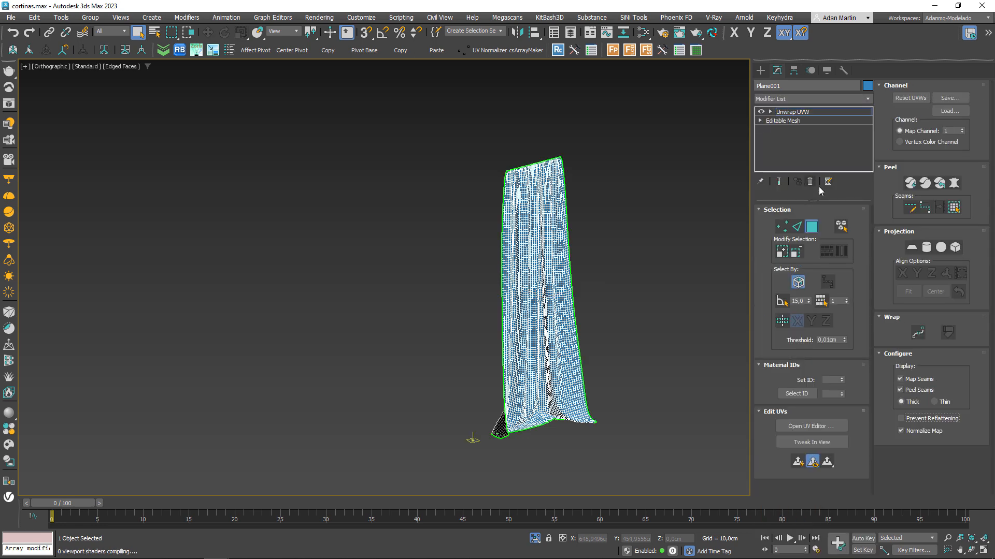
click(839, 426)
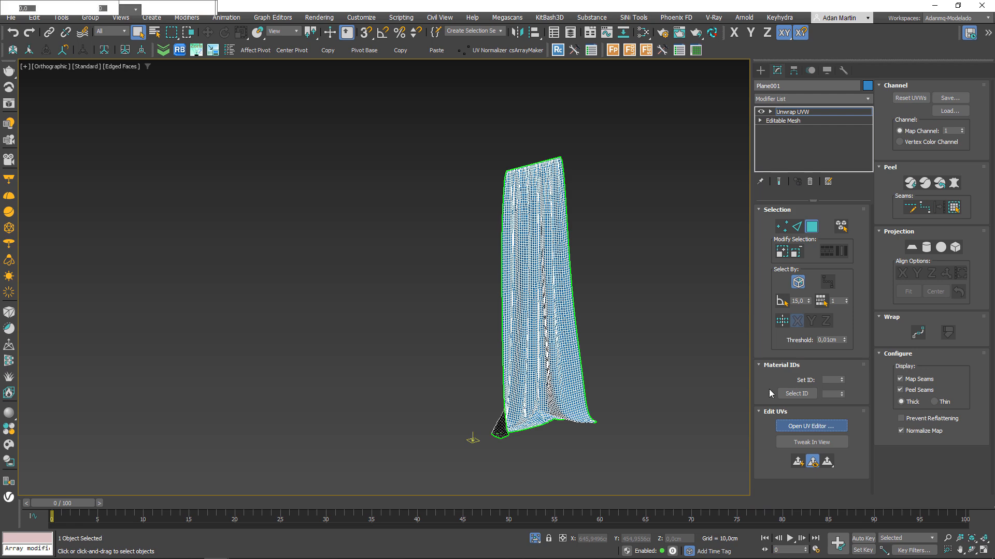
scroll(555, 320, down, 3)
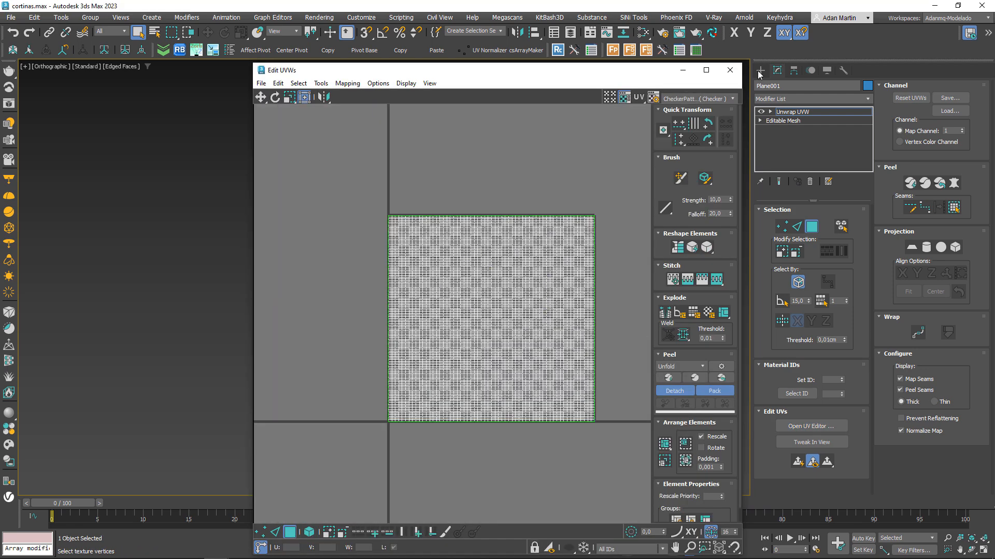
click(729, 70)
Preview the UV texture on the shaded curtain by showing material maps in the viewport, and hide the maps again.
click(89, 67)
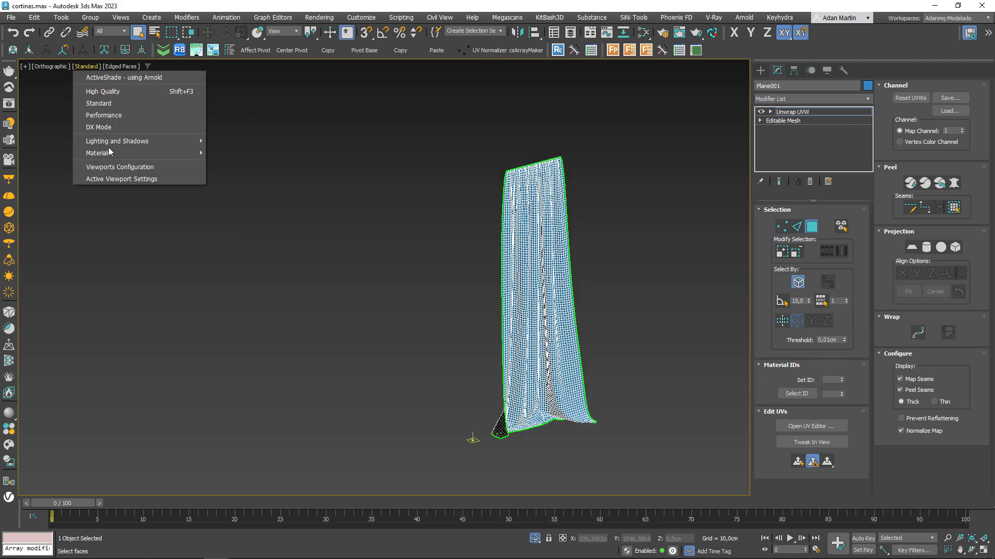
mouse_move(112, 153)
click(260, 229)
alt+middle_drag(565, 306, 595, 309)
key(F4)
scroll(539, 320, up, 1)
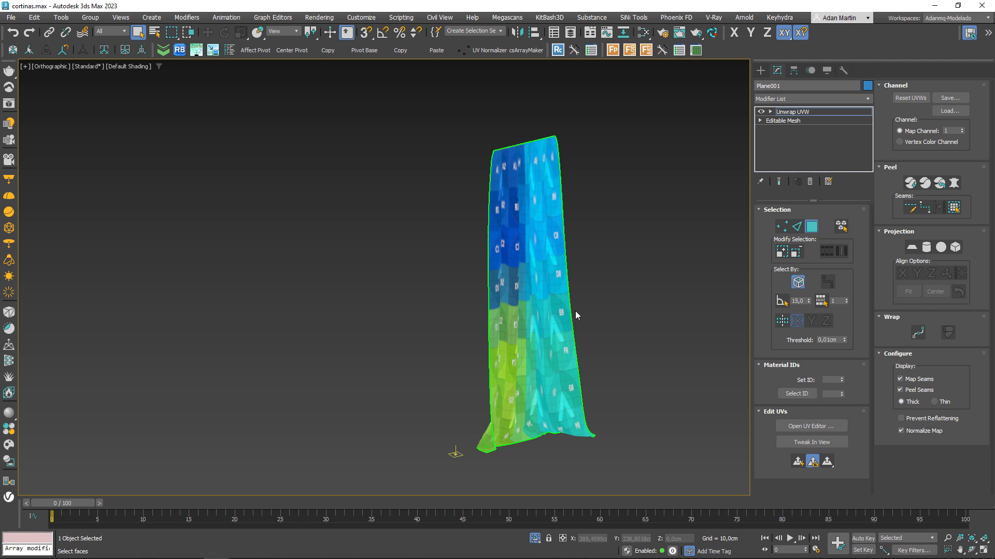
click(79, 68)
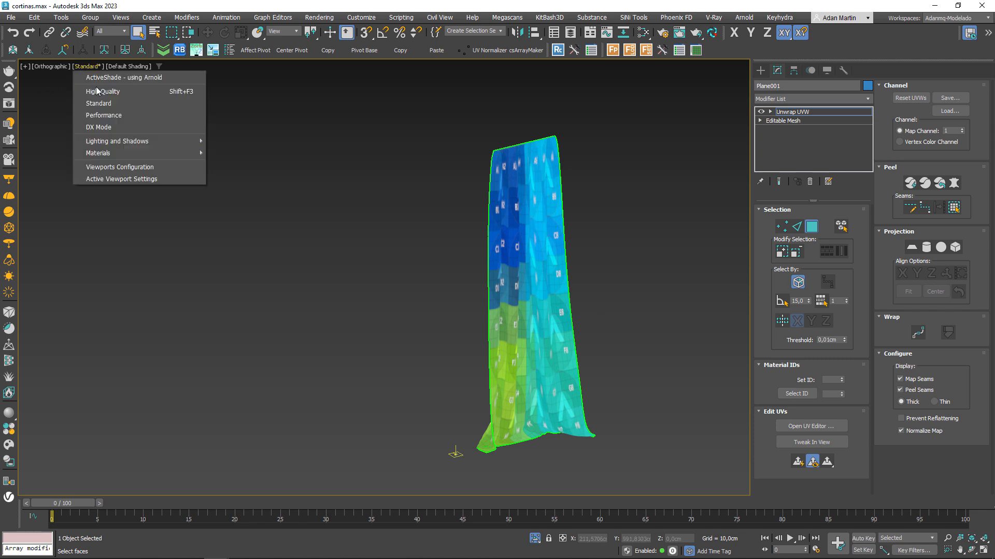
mouse_move(118, 154)
click(253, 217)
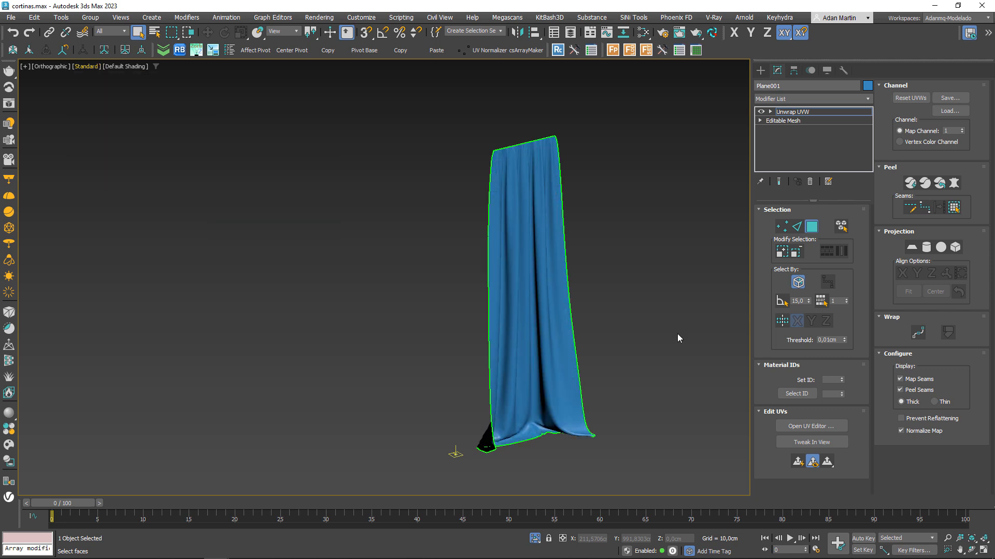
End the isolation and frame the other curtains of the scene with edged faces displayed.
click(535, 539)
middle_drag(607, 370, 274, 286)
scroll(274, 286, down, 2)
alt+middle_drag(275, 286, 340, 253)
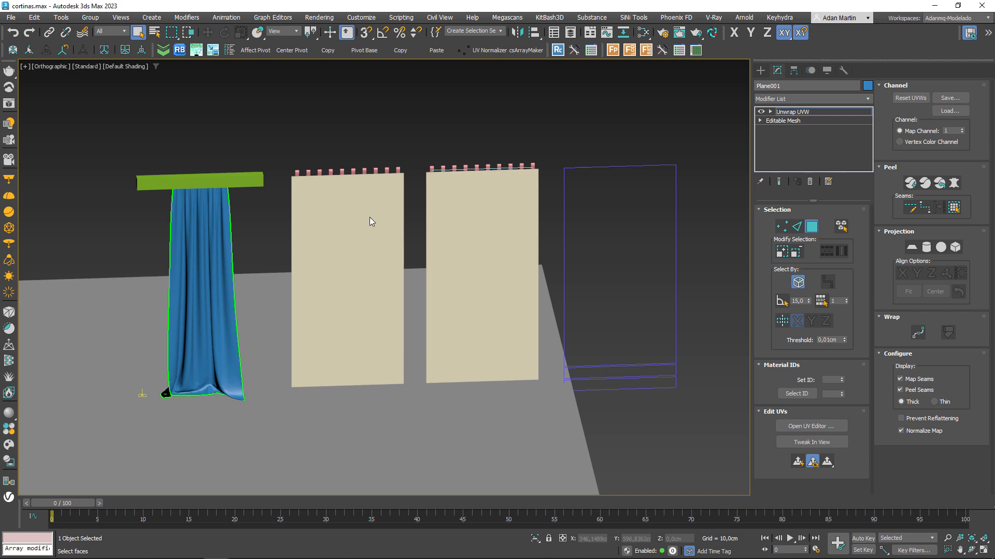
scroll(383, 195, up, 2)
key(F4)
scroll(276, 139, down, 2)
scroll(279, 167, up, 2)
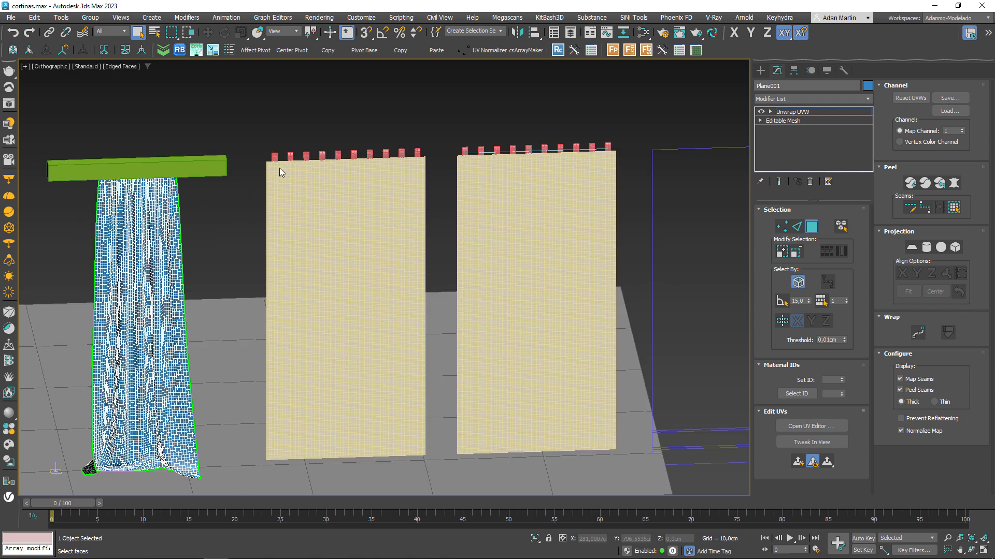
Examine the second curtain plane and the red hanging loops along its upper edge.
click(658, 132)
click(397, 180)
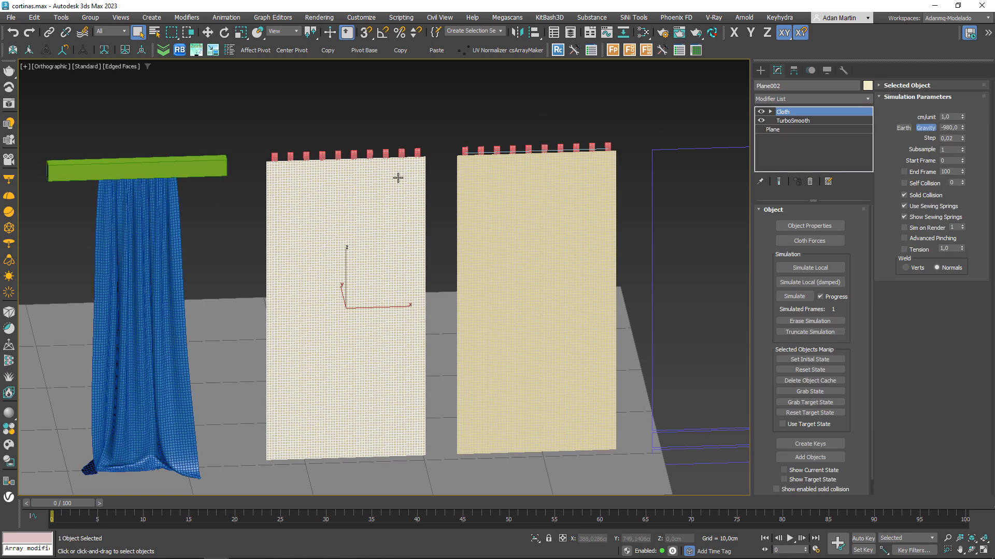
scroll(397, 180, up, 4)
middle_drag(437, 141, 528, 144)
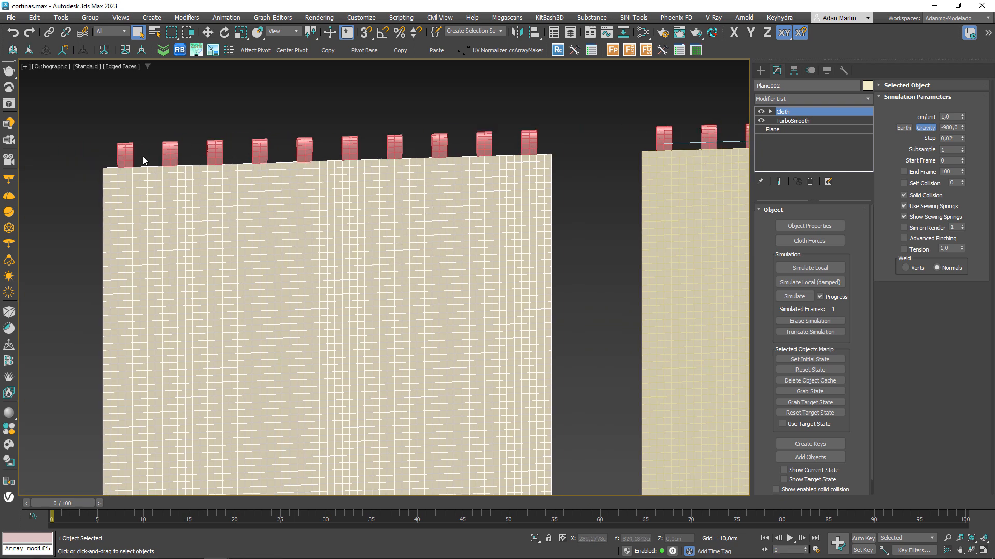
click(531, 137)
key(w)
mouse_move(560, 146)
mouse_down()
mouse_move(570, 148)
mouse_move(561, 148)
mouse_up()
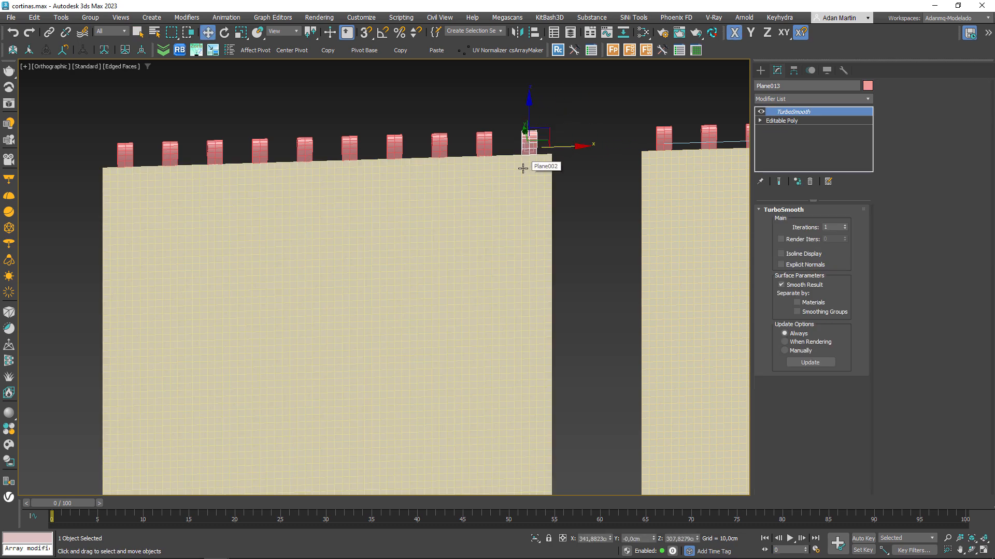
click(522, 171)
scroll(509, 189, down, 5)
alt+middle_drag(500, 272, 490, 244)
scroll(490, 245, up, 2)
Move the second curtain together with its hanging loops slightly down in the front view so its lower edge meets the floor.
key(f)
scroll(480, 440, up, 4)
scroll(472, 436, down, 5)
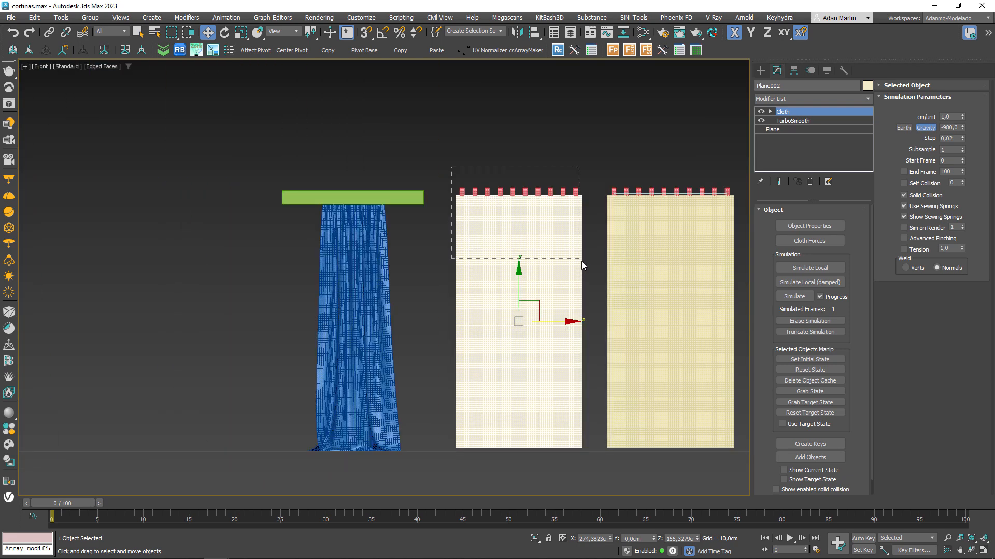
drag(579, 260, 579, 260)
drag(522, 155, 522, 162)
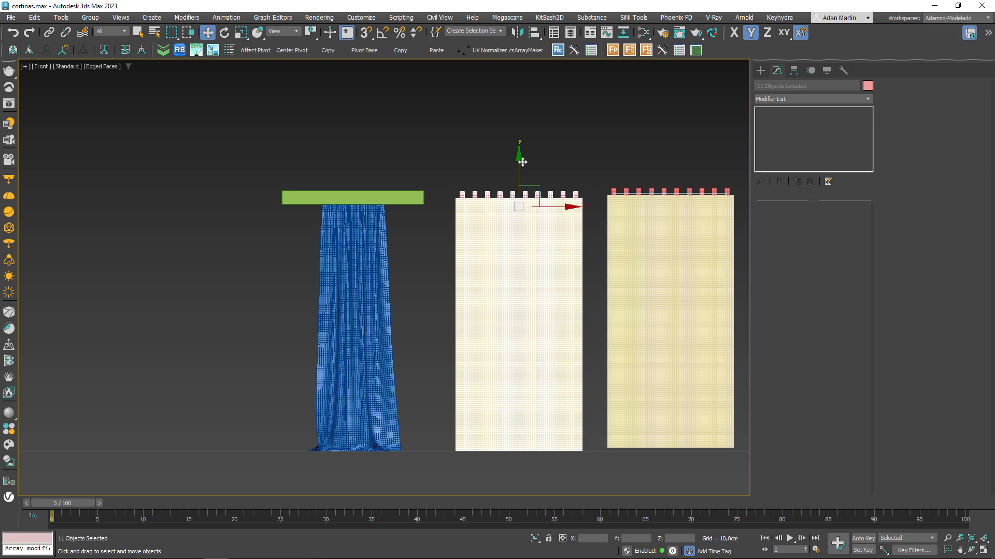
scroll(451, 422, up, 5)
scroll(451, 422, down, 6)
alt+middle_drag(461, 369, 497, 385)
click(526, 199)
scroll(508, 322, up, 4)
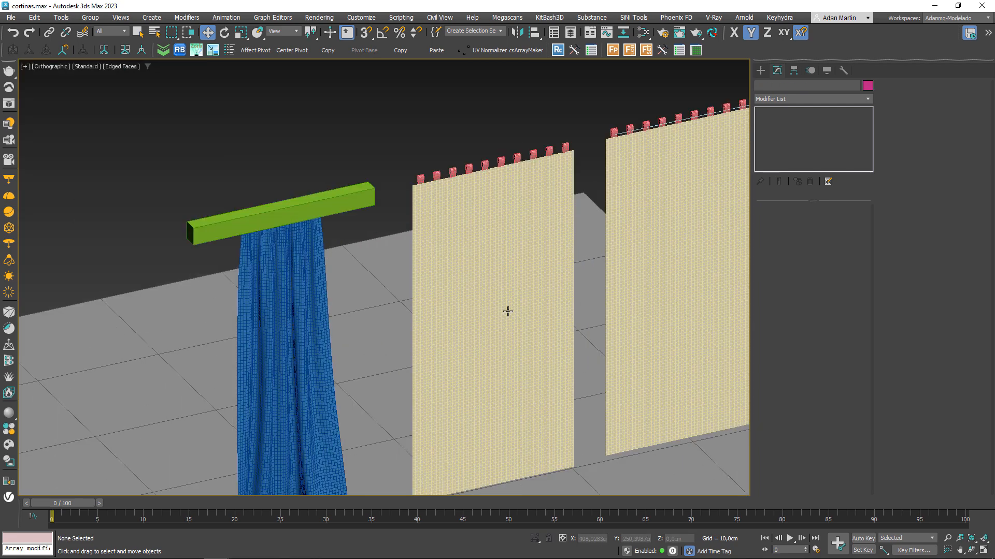
Remove the Cloth modifier from the second curtain, Plane002.
scroll(508, 322, down, 4)
click(384, 186)
scroll(384, 187, down, 4)
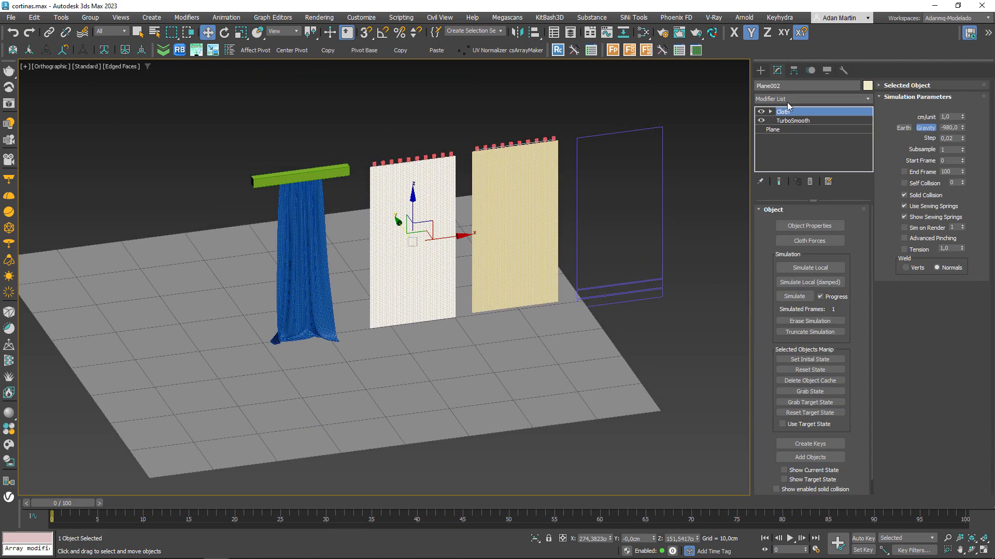
click(811, 181)
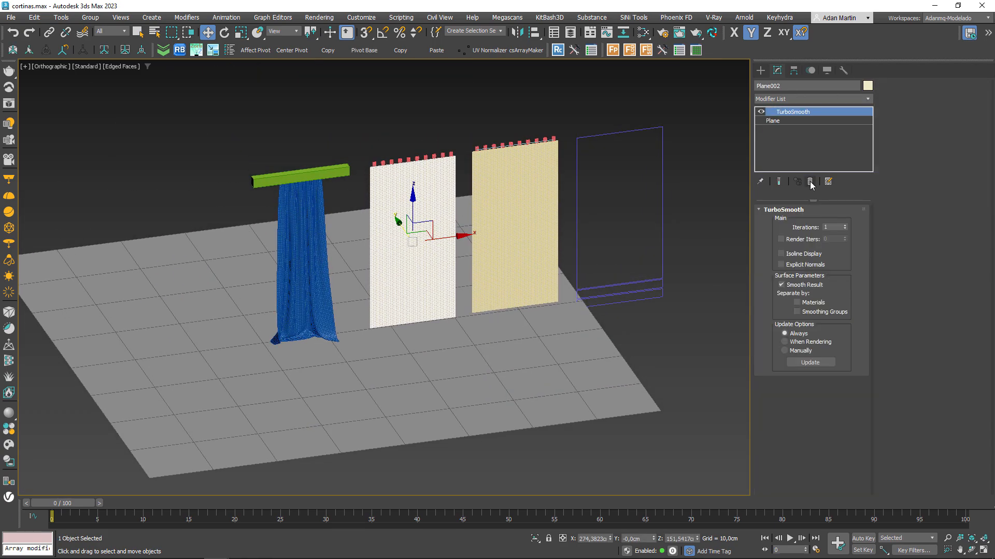
Add a fresh Cloth modifier above TurboSmooth on the second curtain.
scroll(428, 151, up, 8)
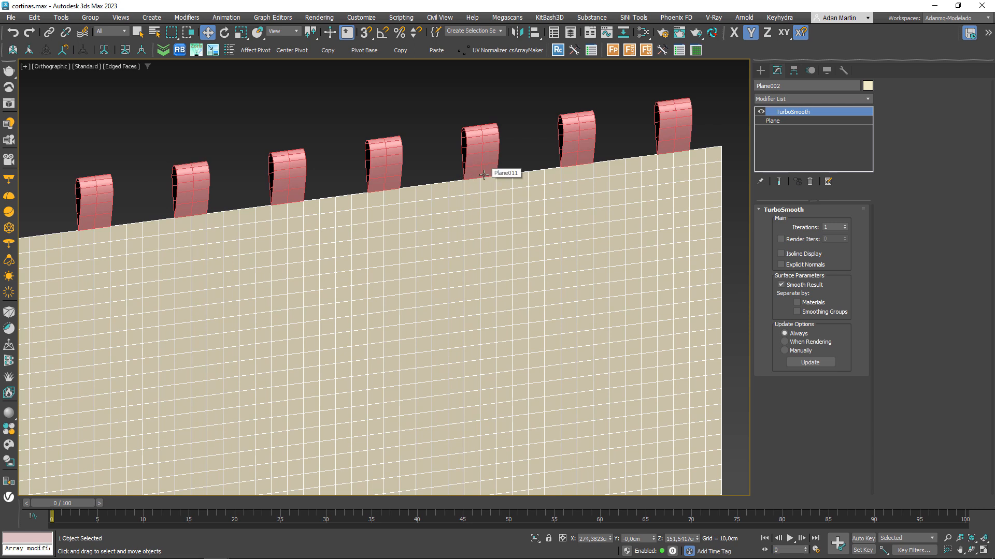
scroll(486, 197, down, 10)
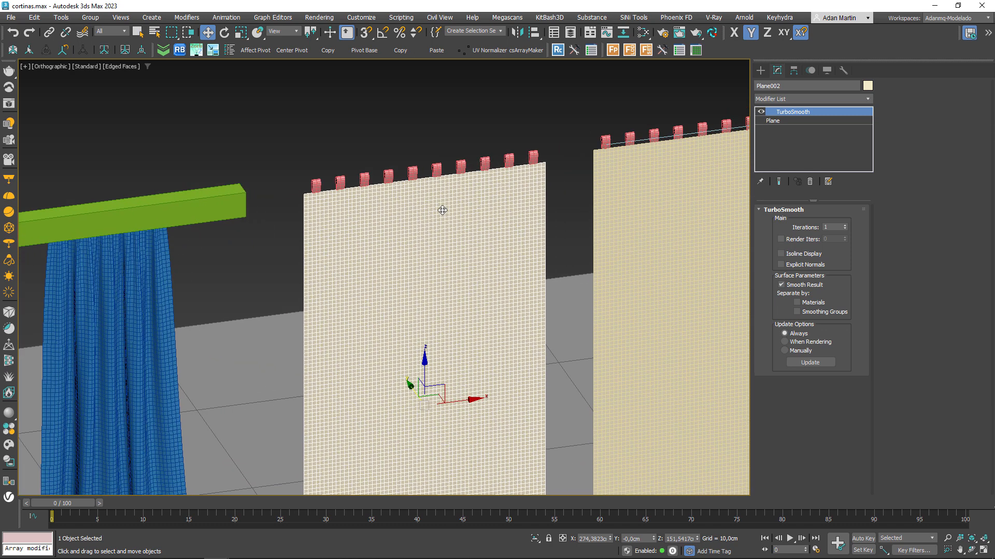
scroll(464, 184, up, 5)
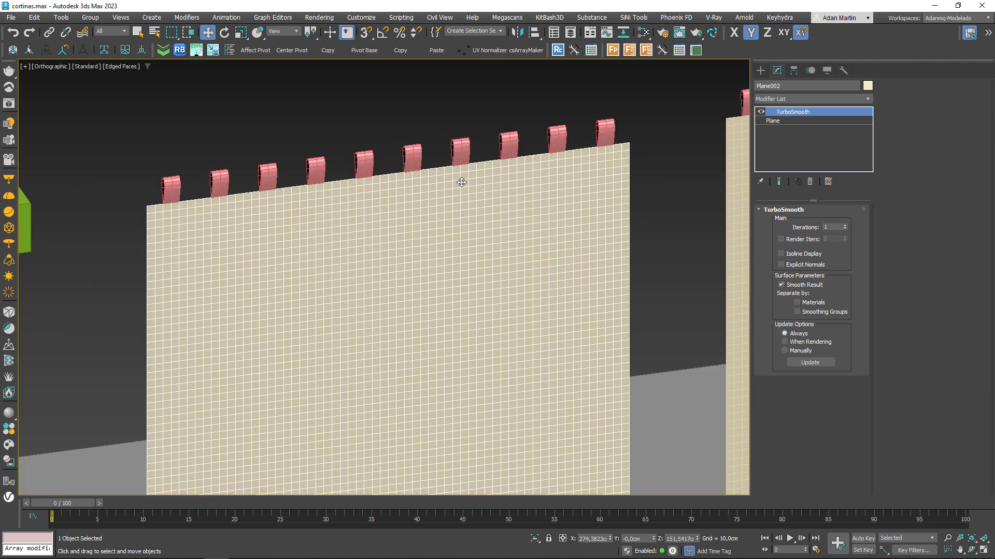
scroll(456, 200, down, 5)
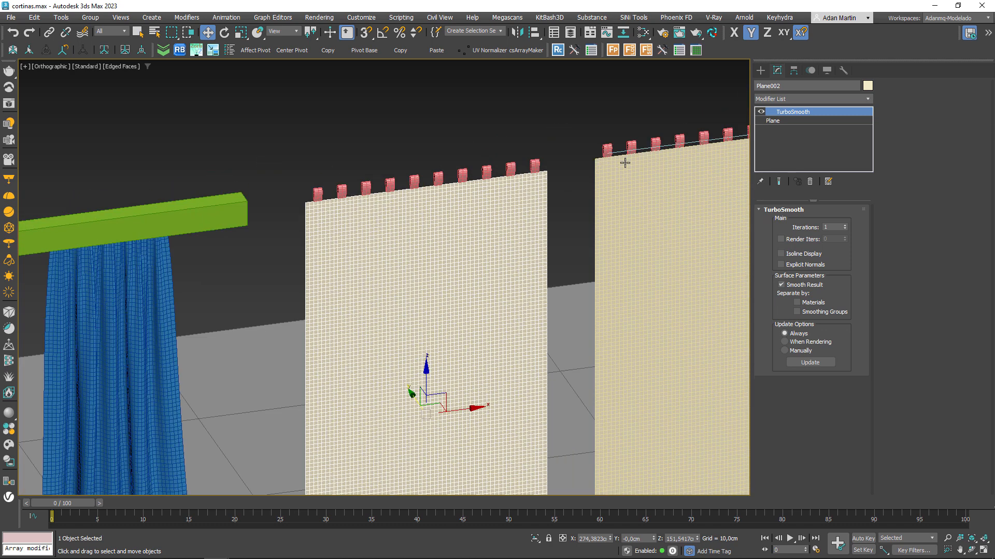
click(783, 99)
text(cl)
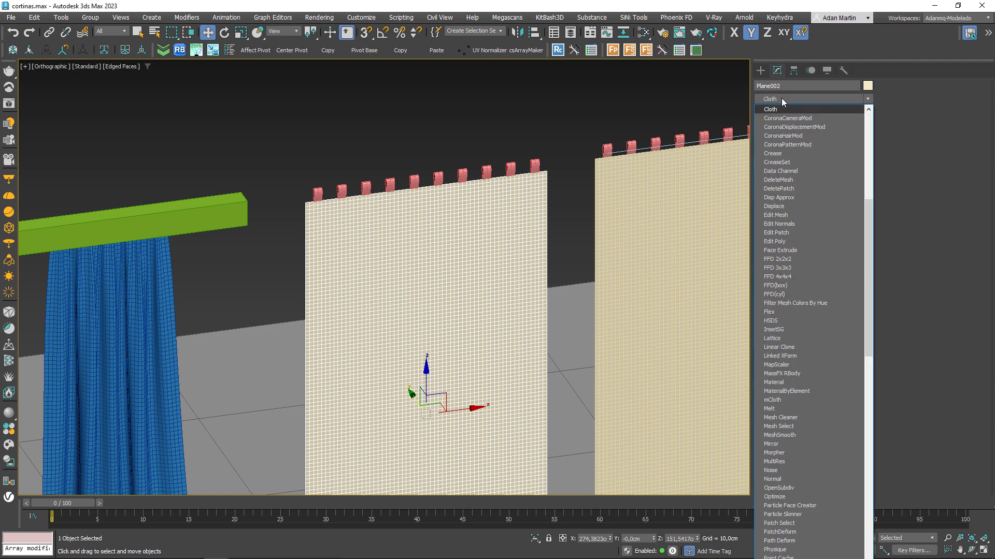
key(Return)
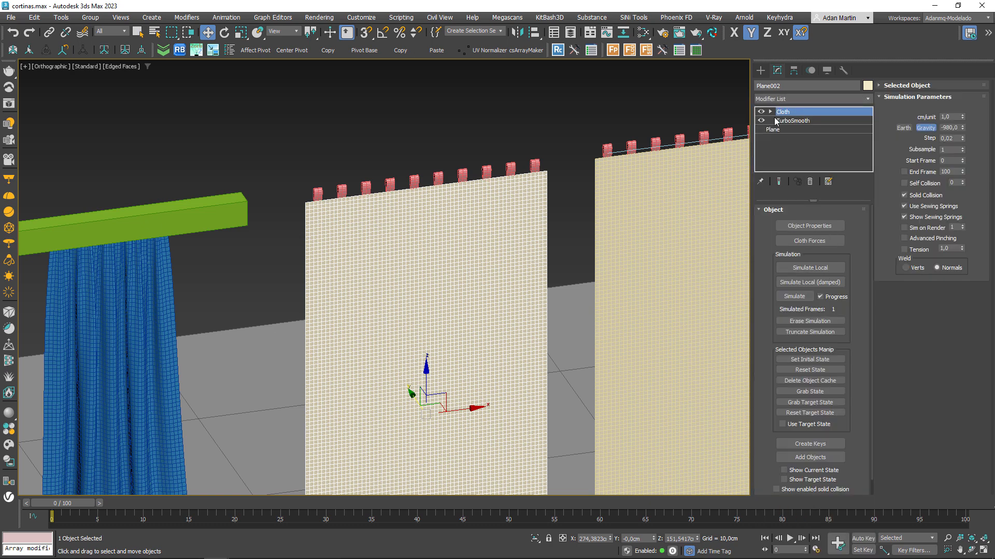
Group the three cloth vertices under the second curtain's rightmost hanging loop and constrain the group as a node to that loop.
click(771, 112)
click(789, 121)
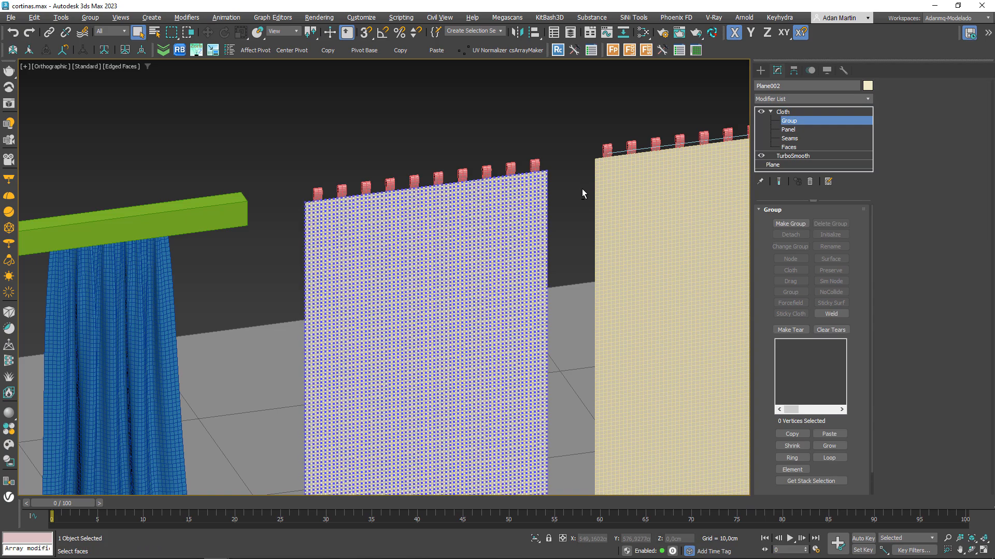
key(f)
middle_drag(584, 178, 526, 233)
scroll(526, 234, up, 6)
middle_drag(589, 124, 315, 268)
drag(428, 216, 487, 249)
click(790, 224)
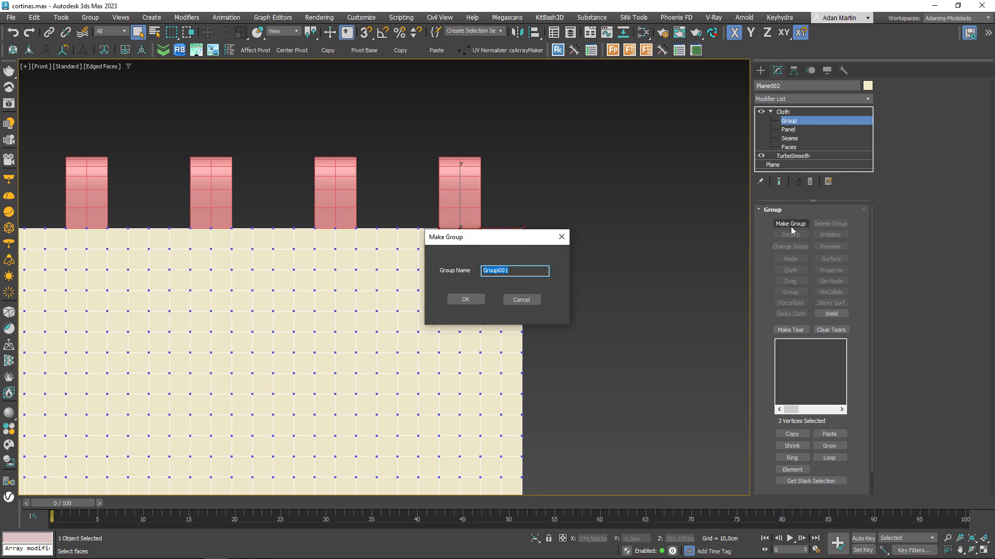
key(Return)
click(791, 258)
click(472, 182)
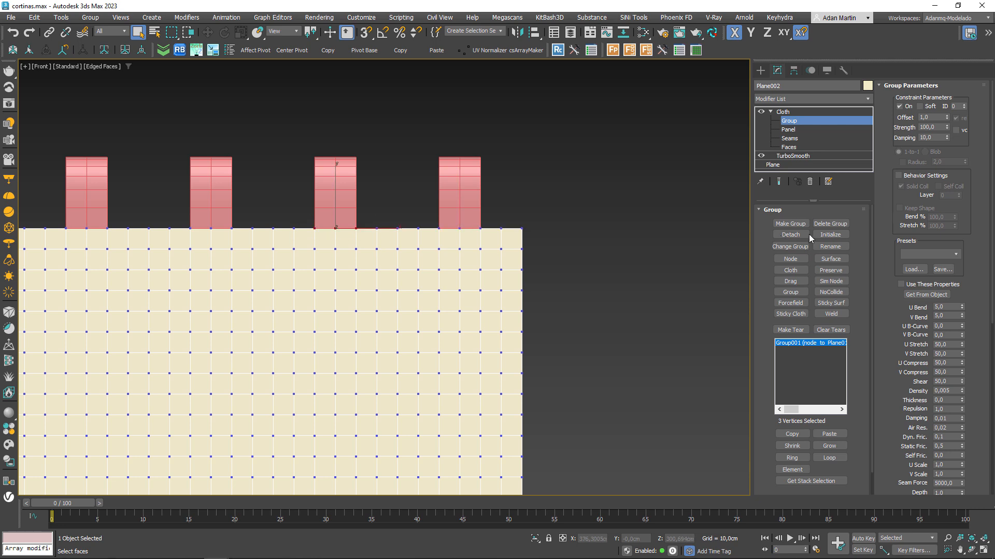
Group the three cloth vertices under the second hanging loop from the right and constrain the group as a node to that loop.
click(790, 224)
key(Return)
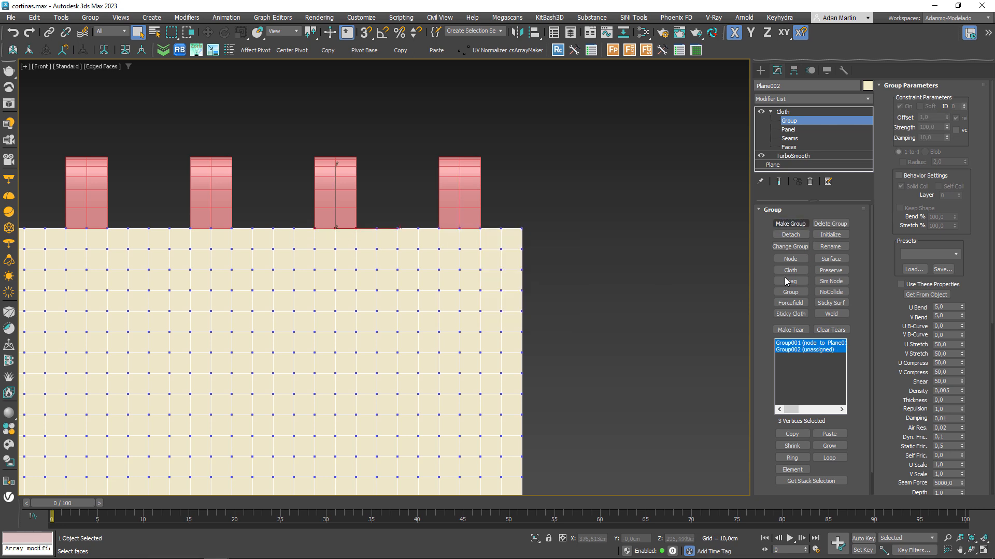
click(790, 259)
click(330, 193)
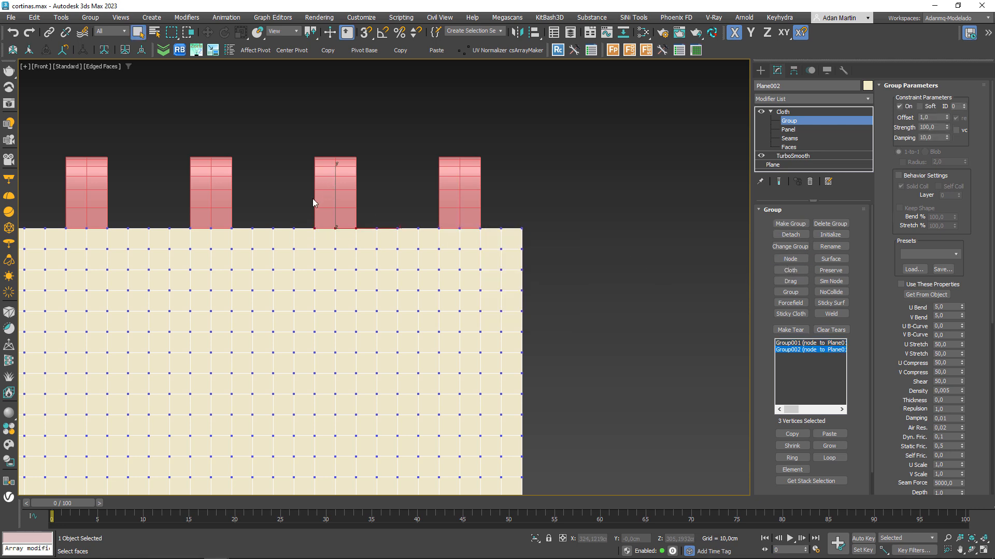
scroll(313, 202, down, 5)
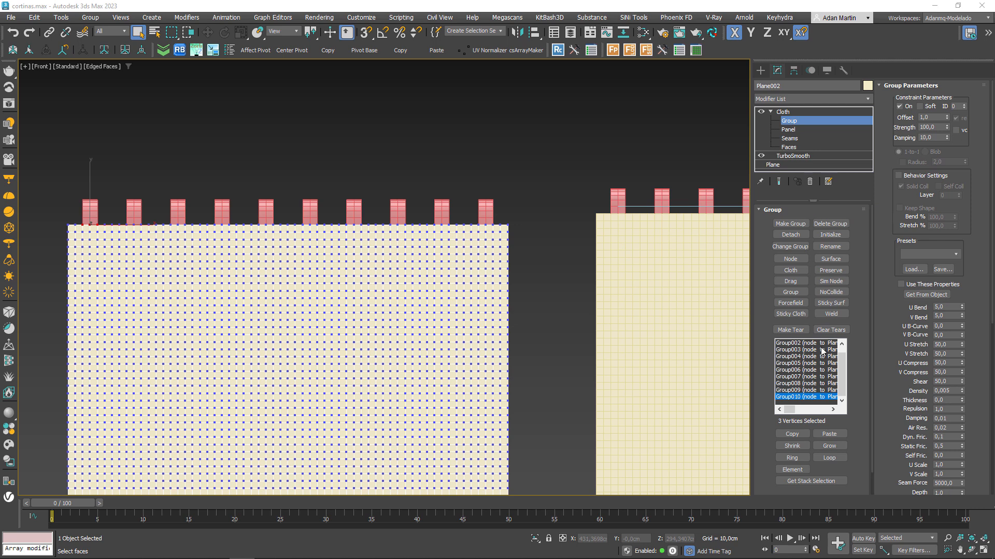
Leave the group sub-object level and define Plane002 as Cloth in the simulation's object properties.
click(781, 112)
click(771, 111)
alt+middle_drag(484, 239, 539, 205)
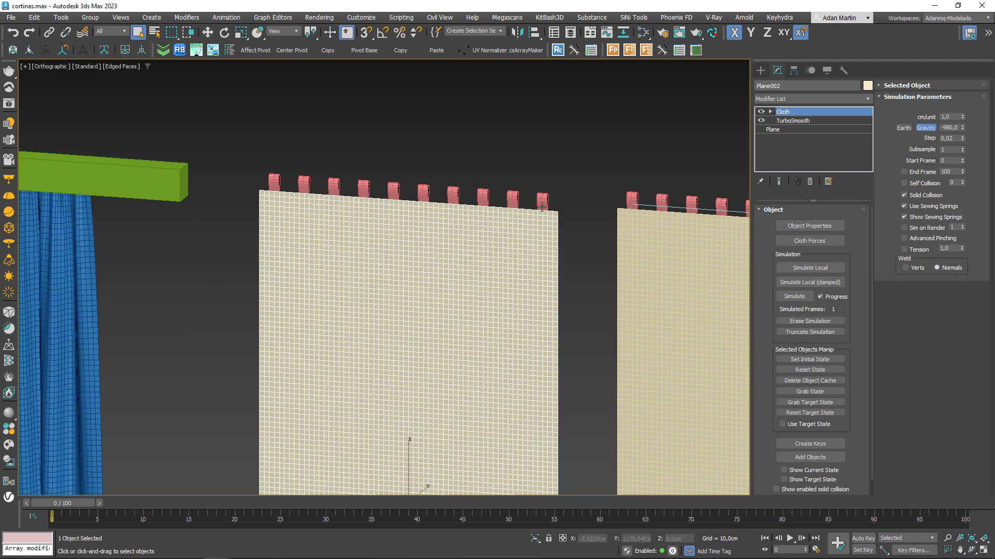
scroll(511, 293, down, 5)
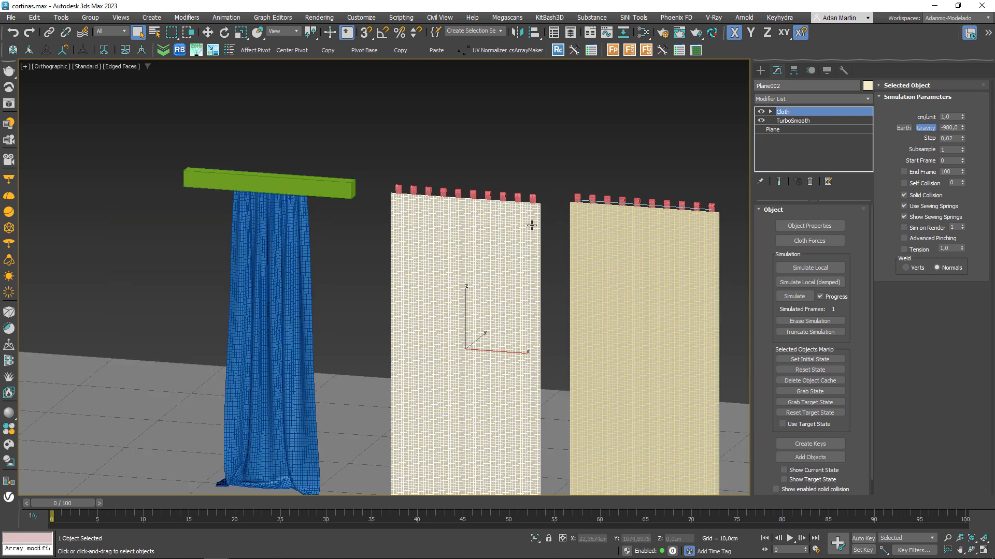
click(809, 226)
click(414, 141)
click(473, 130)
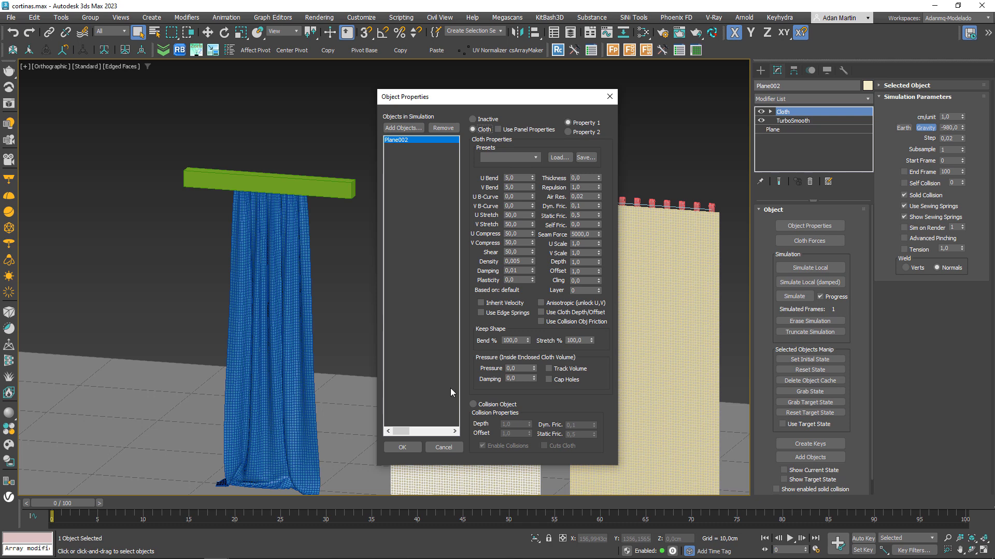
click(401, 447)
Add the floor, SUelo, to the simulation as a collision object with a collision offset of 0.25.
scroll(506, 323, up, 3)
key(w)
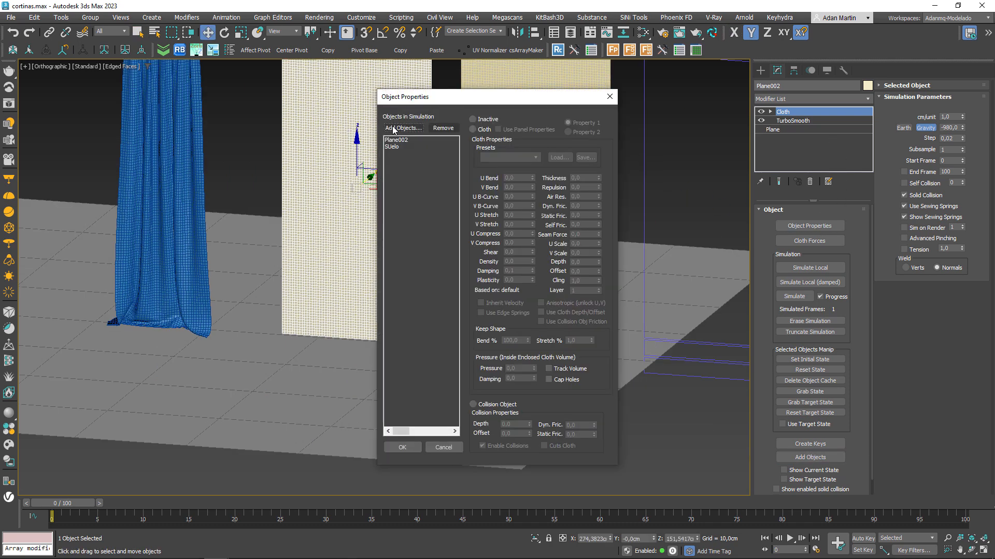
click(396, 147)
click(495, 405)
drag(517, 434, 472, 434)
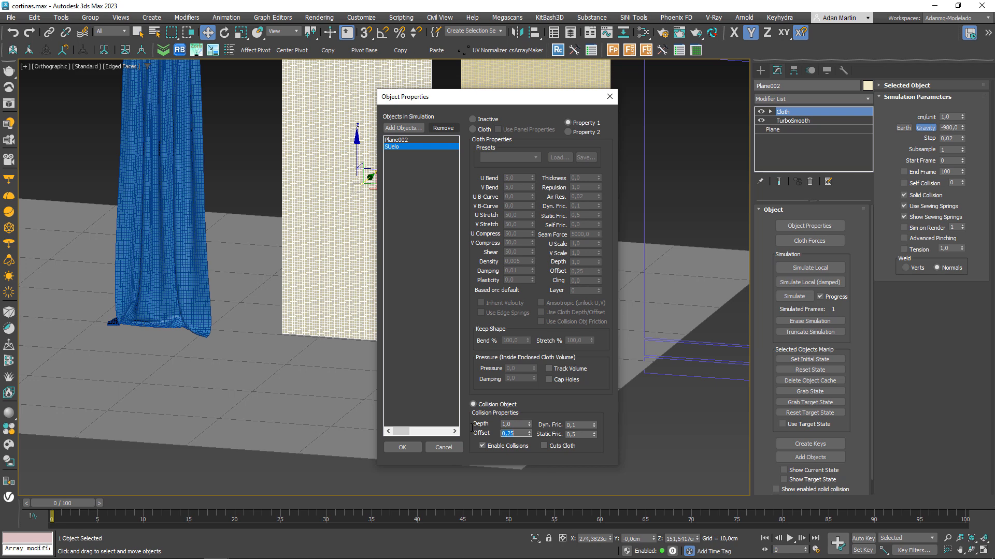
click(402, 447)
Set the cloth Subsample to 2 and start the local simulation of the second curtain.
drag(956, 150, 901, 154)
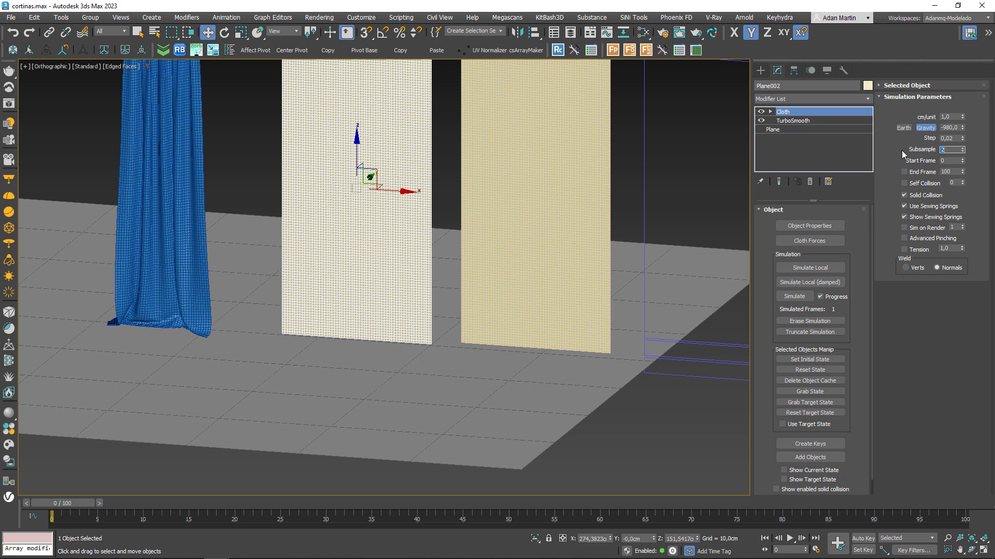
middle_drag(686, 175, 774, 342)
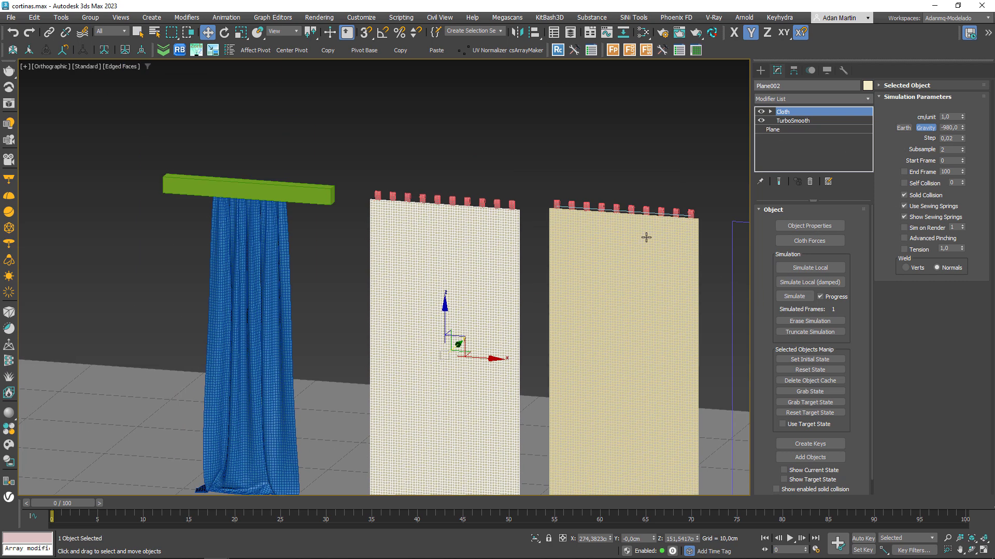
alt+middle_drag(646, 237, 502, 180)
scroll(502, 180, up, 5)
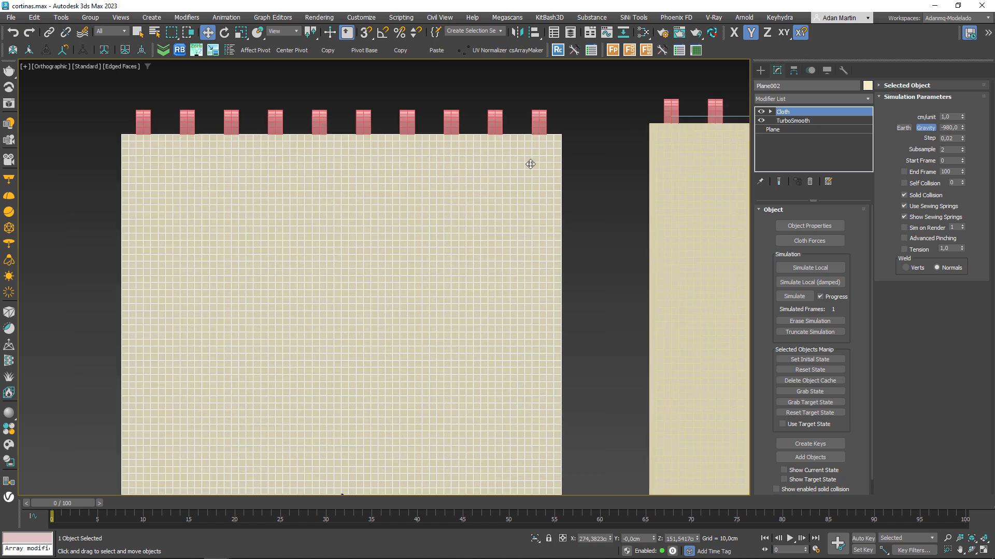
click(807, 269)
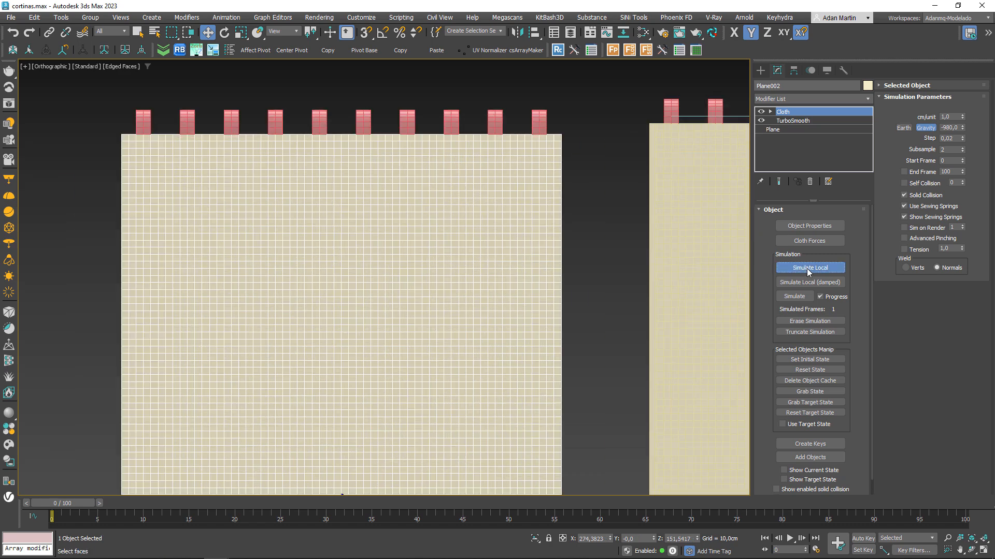
scroll(535, 140, up, 2)
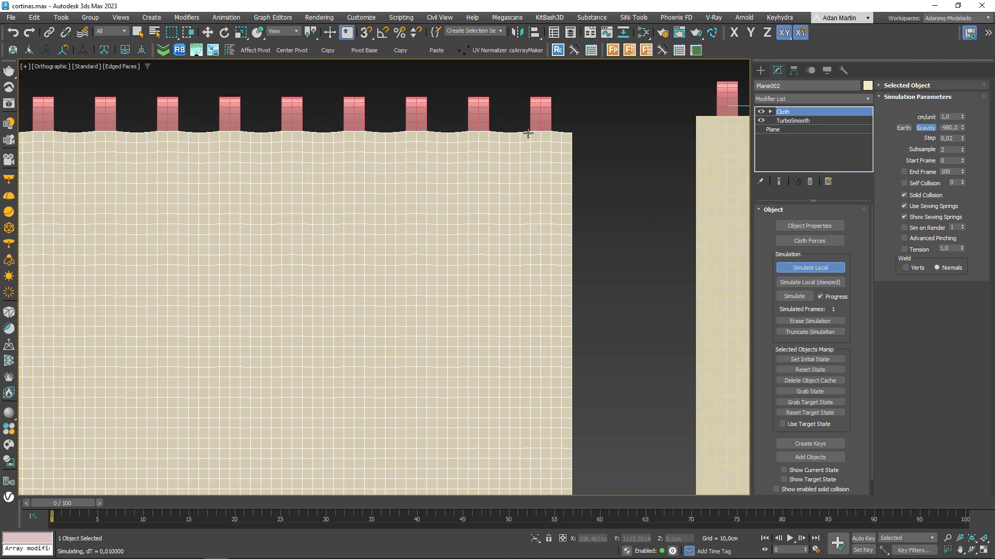
key(w)
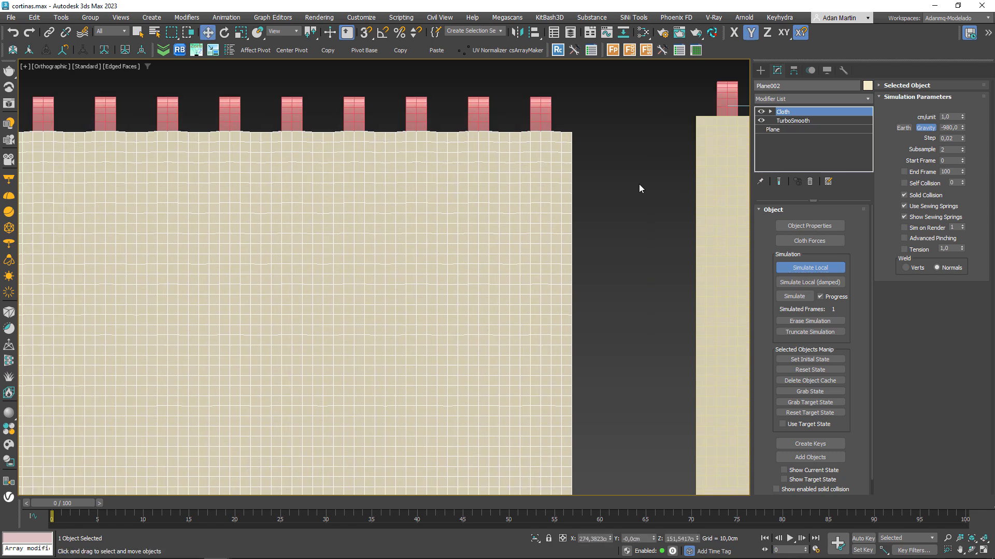
Move the second curtain's rightmost hanging loop about 6.4 cm along X toward its neighbouring loop while the cloth simulates.
click(640, 186)
click(543, 115)
scroll(545, 122, up, 2)
middle_drag(547, 125, 563, 176)
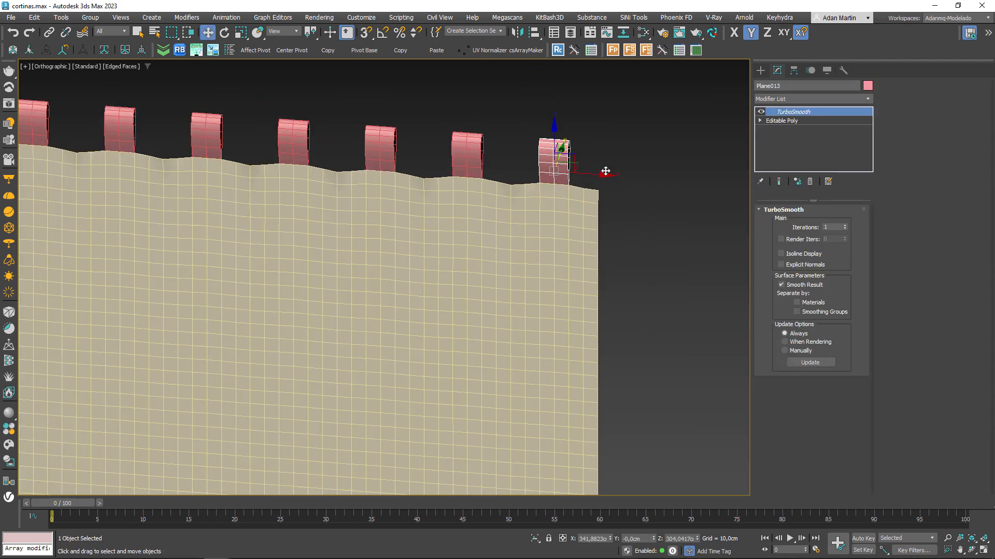
drag(594, 175, 560, 174)
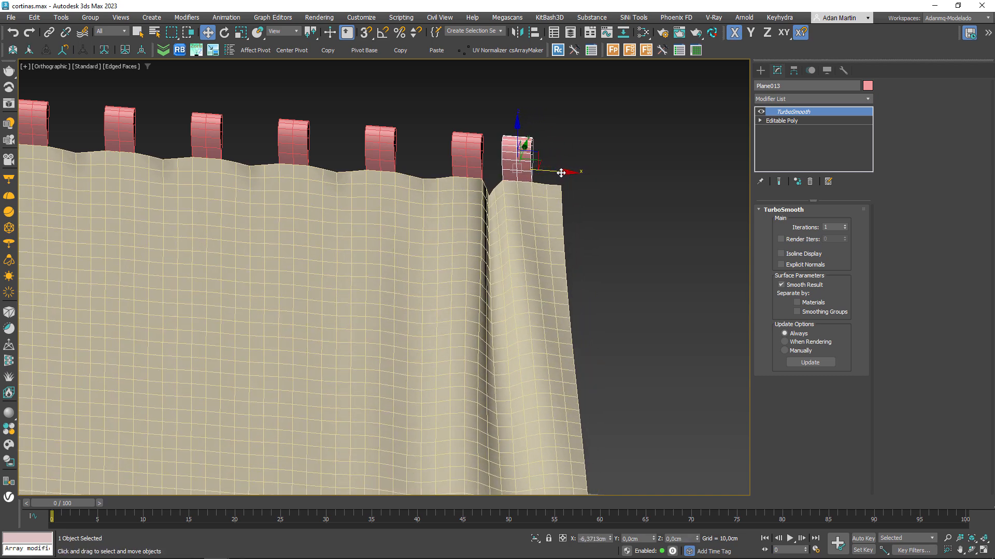
Move the two rightmost hanging loops together along X toward the third loop, then clear the selection.
drag(444, 110, 498, 167)
alt+middle_drag(498, 167, 486, 166)
drag(488, 161, 485, 161)
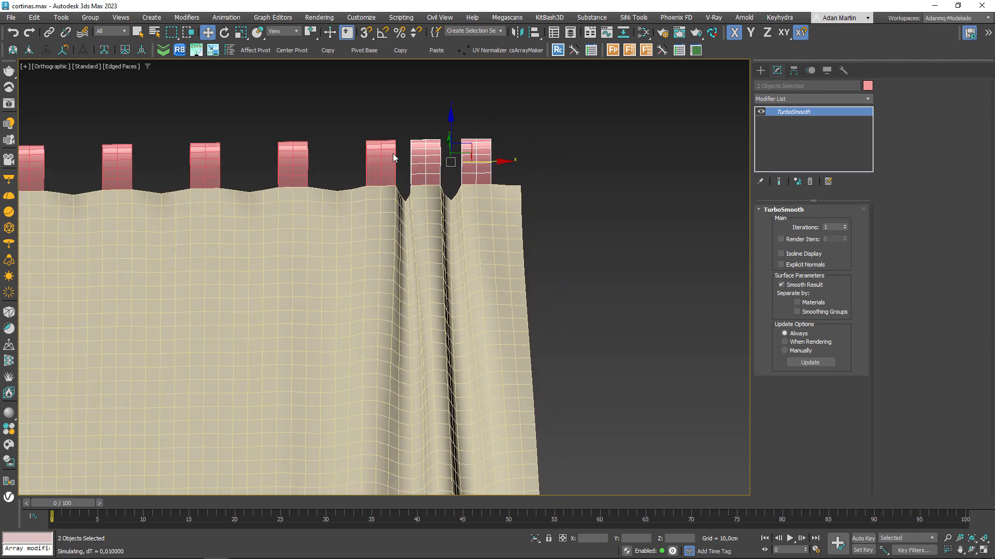
middle_drag(440, 182, 532, 210)
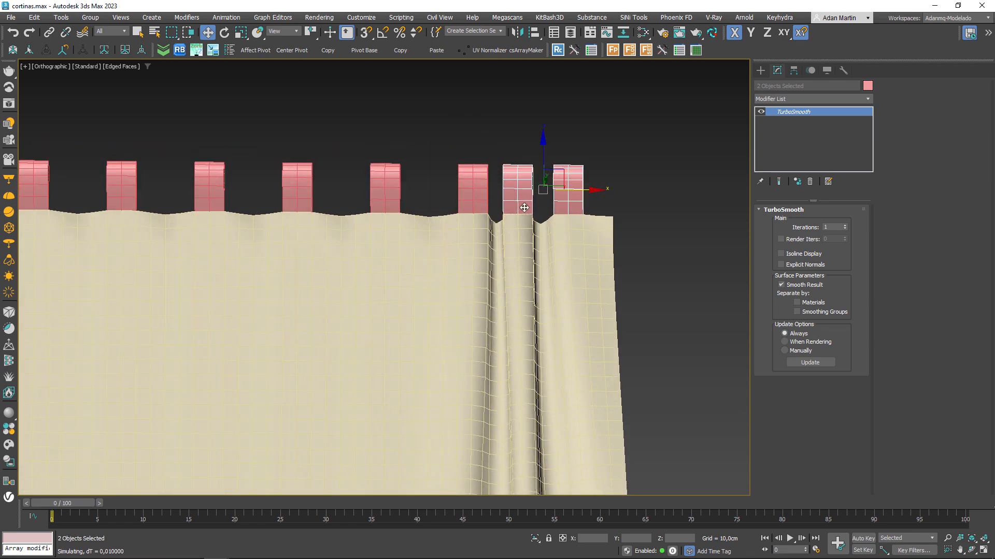
click(652, 165)
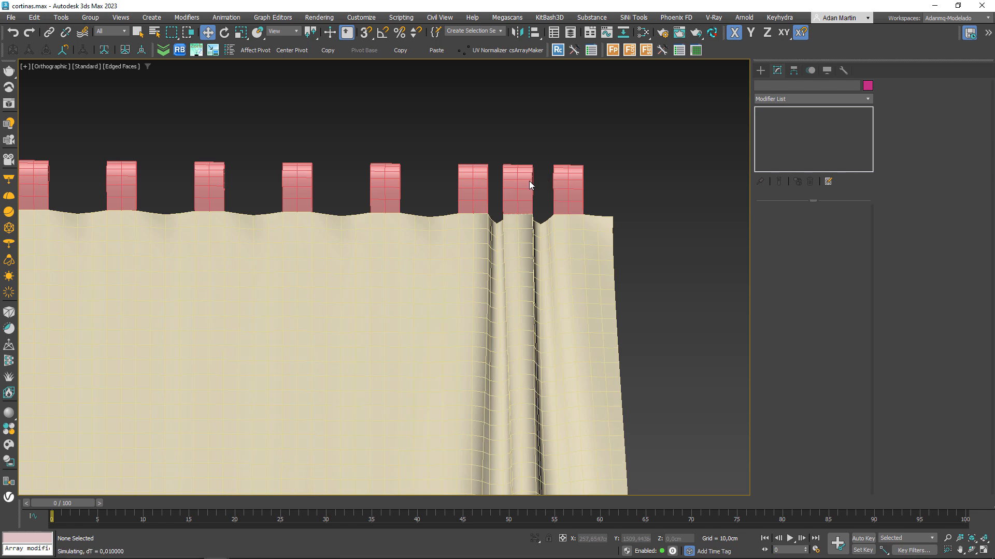
Gather the cloth further by moving progressively larger sets of the rightmost loops along X toward the remaining ones.
drag(589, 193, 540, 201)
scroll(523, 194, up, 2)
middle_drag(524, 195, 633, 219)
mouse_move(579, 213)
mouse_down()
mouse_move(521, 214)
mouse_move(574, 215)
mouse_up()
middle_drag(478, 221, 527, 227)
drag(524, 217, 481, 218)
middle_drag(200, 175, 257, 176)
drag(638, 242, 640, 243)
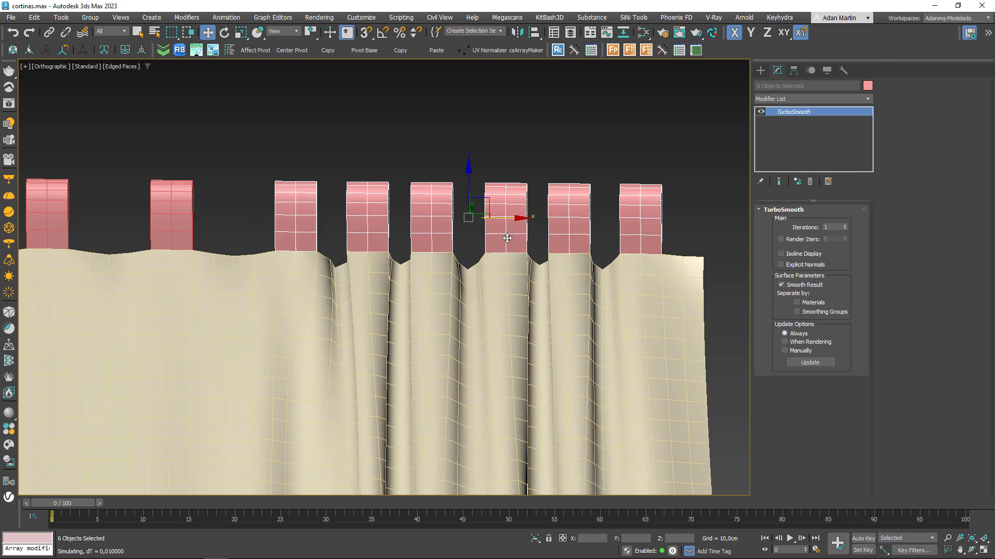
Close the remaining wide gaps by moving the six and then more rightmost loops along X until all ten are gathered.
drag(504, 219, 448, 224)
scroll(263, 251, down, 4)
middle_drag(194, 201, 358, 231)
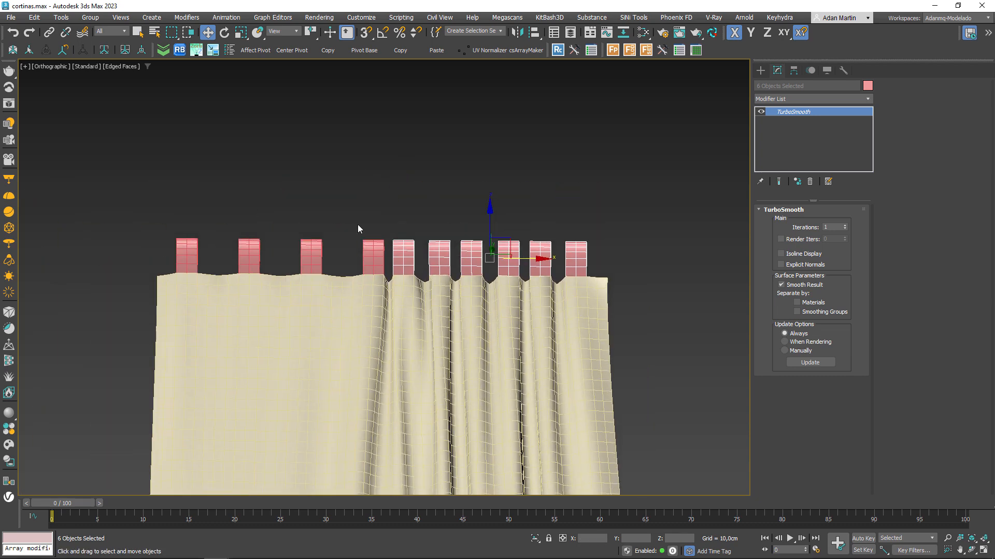
drag(600, 252, 593, 258)
drag(513, 258, 388, 263)
Nudge the third to fifth hanging loops from the left slightly along X toward the left end, then clear the selection.
drag(243, 224, 521, 252)
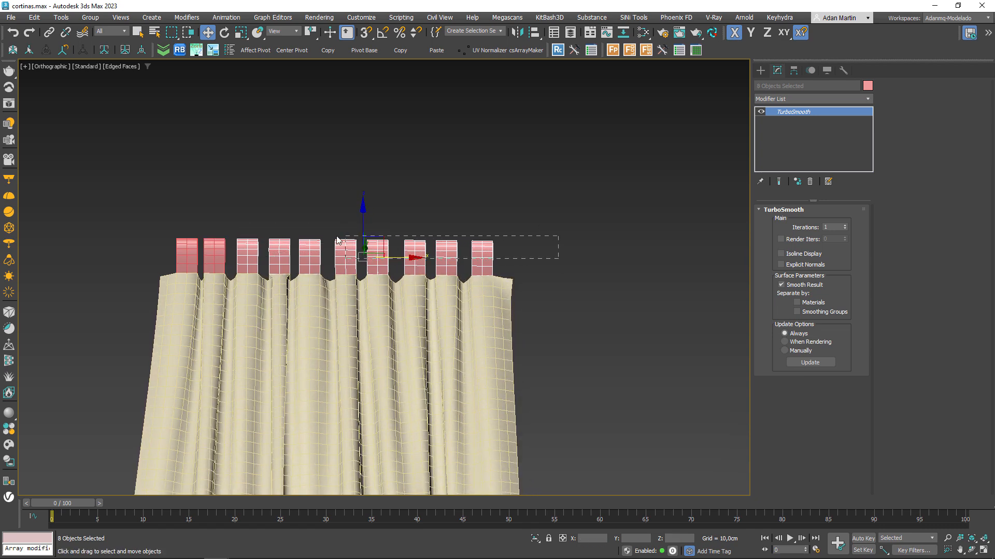
drag(342, 237, 331, 234)
click(244, 224)
drag(227, 217, 317, 257)
click(371, 235)
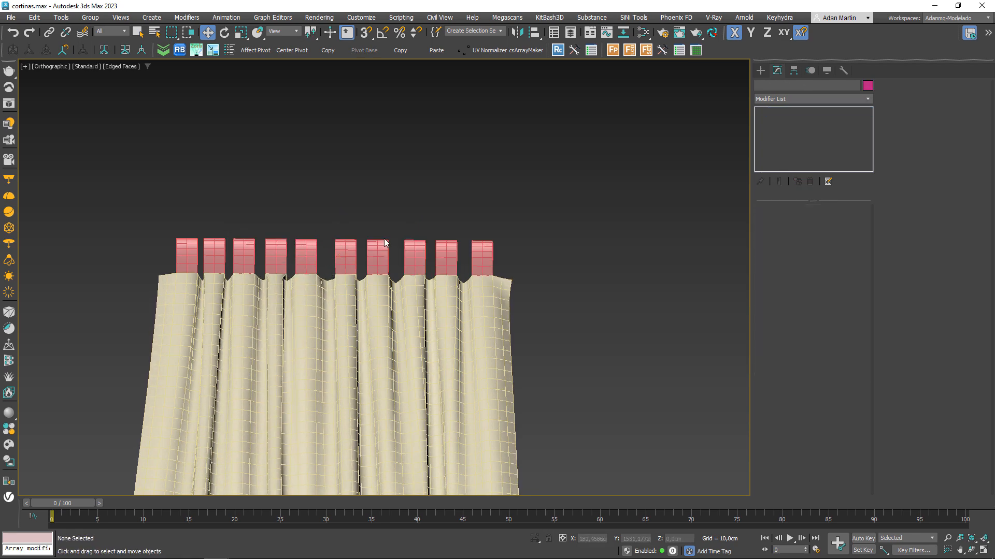
Select the gathered second curtain, Plane002, and stop its running local simulation.
scroll(389, 281, down, 5)
middle_drag(410, 334, 665, 68)
scroll(313, 417, down, 2)
middle_drag(313, 417, 450, 244)
scroll(364, 296, up, 4)
scroll(352, 371, down, 6)
scroll(352, 371, up, 4)
click(353, 371)
scroll(445, 310, up, 2)
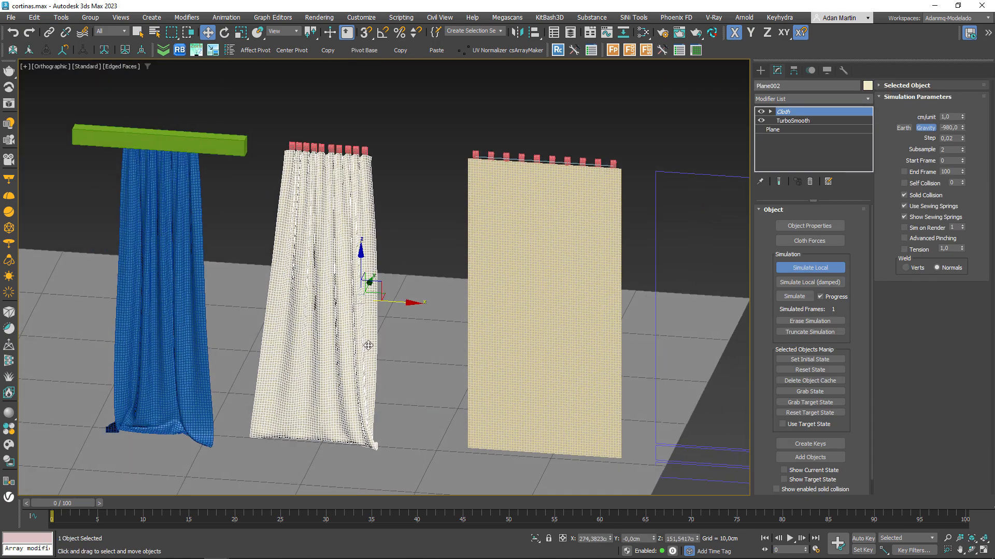
click(809, 269)
Run the second curtain's local simulation again to let its lower edge settle on the floor, then stop it.
middle_drag(439, 336, 482, 329)
click(807, 267)
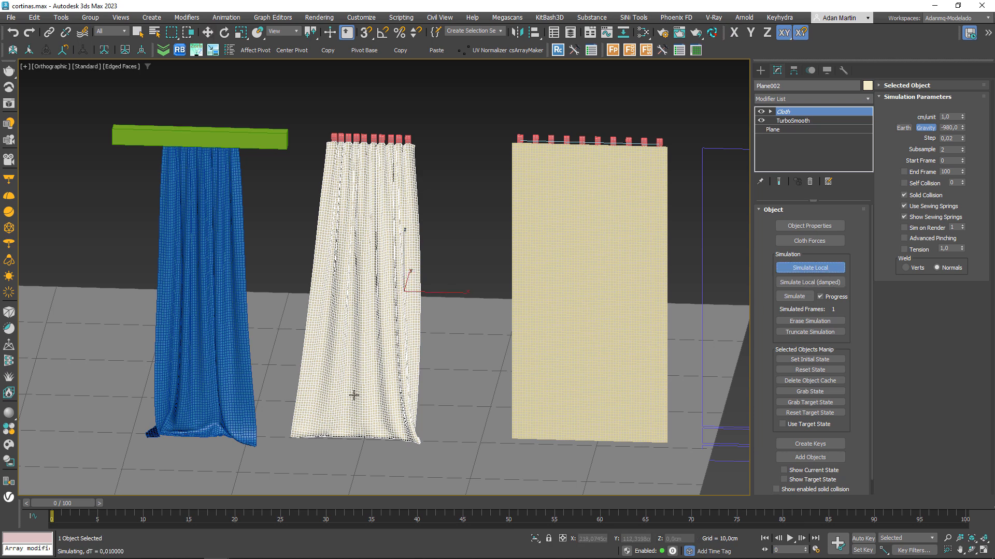
middle_drag(354, 395, 385, 377)
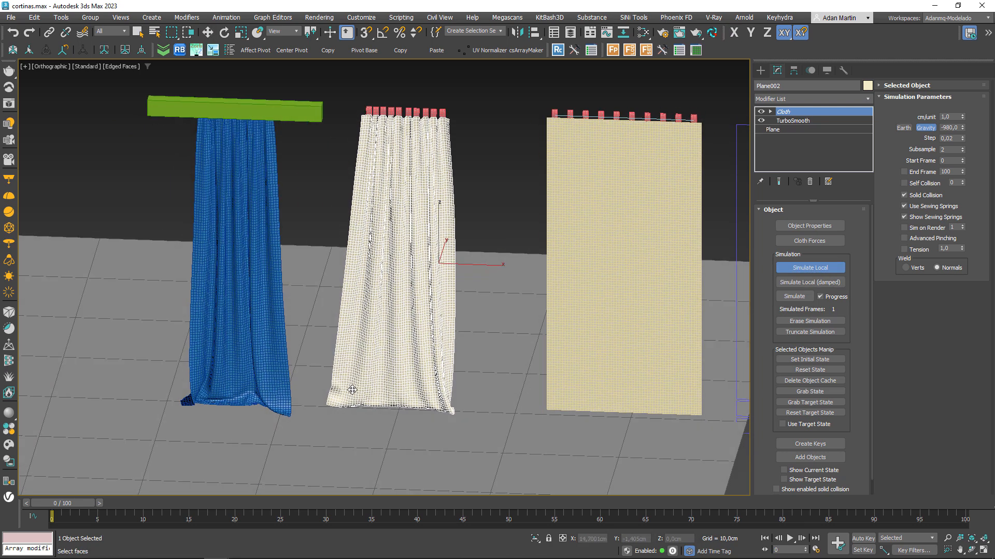
alt+middle_drag(380, 412, 438, 414)
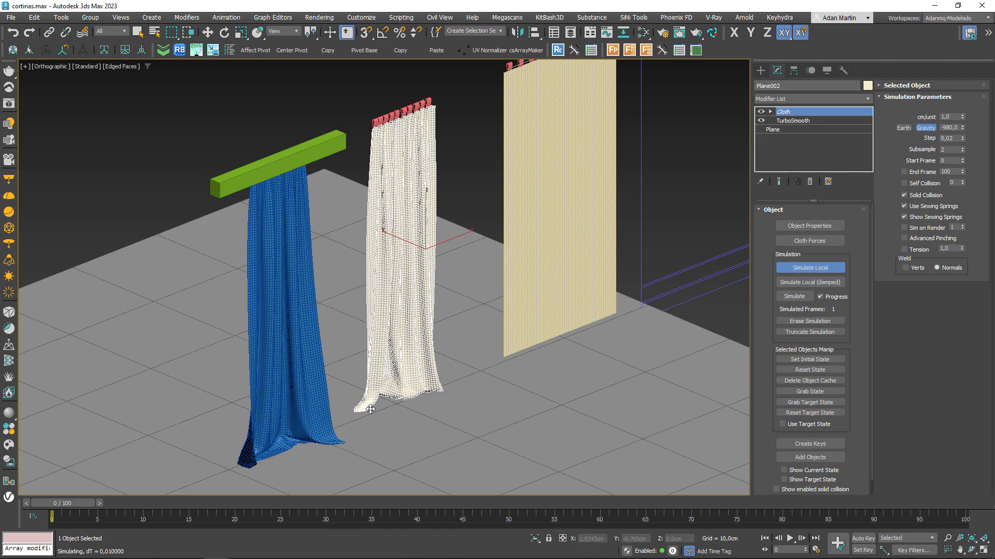
alt+middle_drag(475, 407, 425, 362)
key(Escape)
key(w)
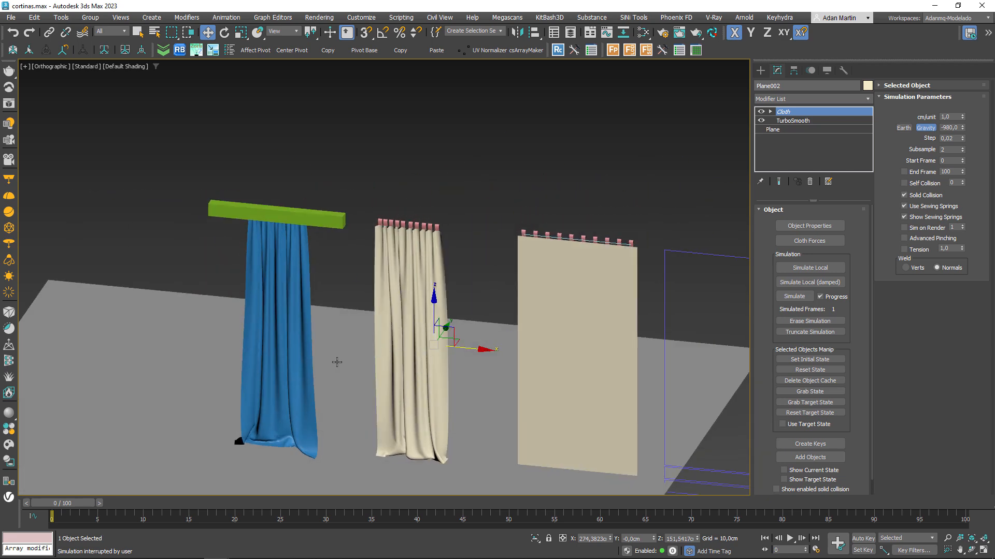
Select the first curtain, Plane001, and add a Relax modifier above its Unwrap UVW.
scroll(318, 346, up, 6)
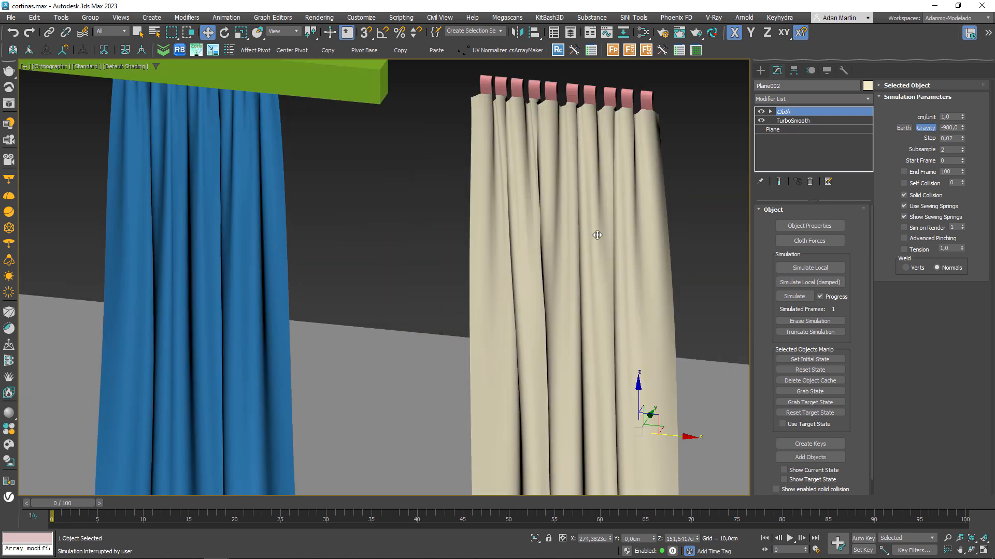
key(F4)
click(278, 188)
click(568, 190)
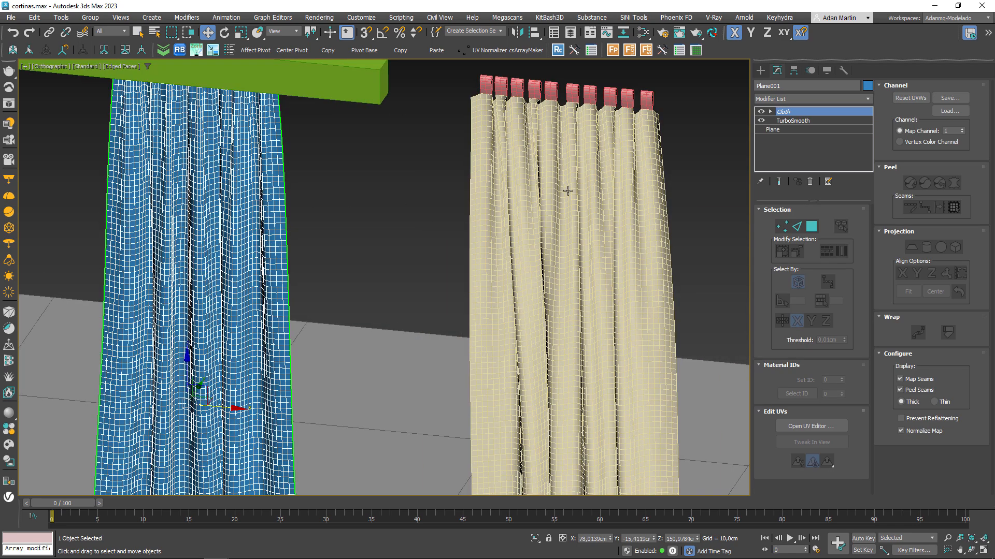
click(282, 199)
click(813, 99)
key(r)
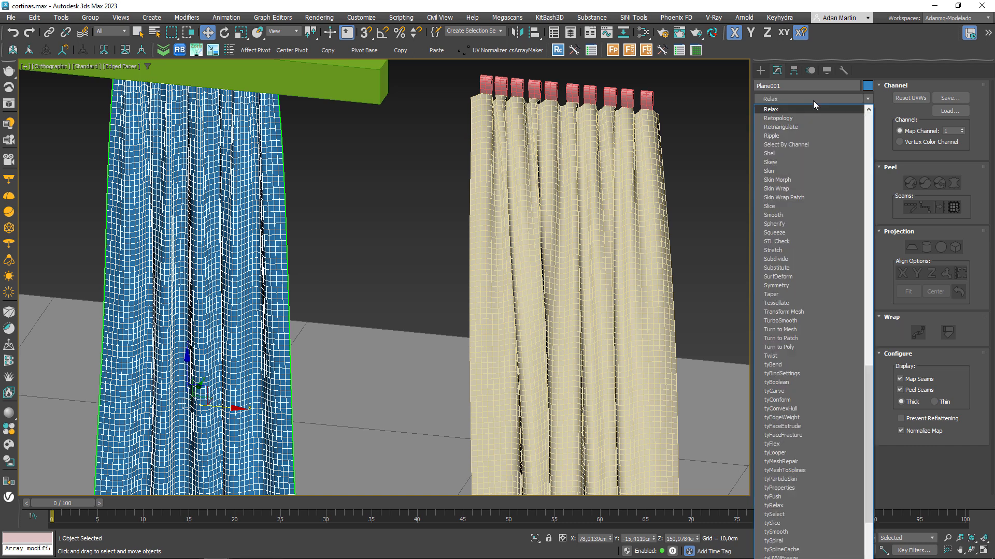
click(772, 110)
scroll(412, 301, down, 3)
alt+middle_drag(412, 300, 444, 334)
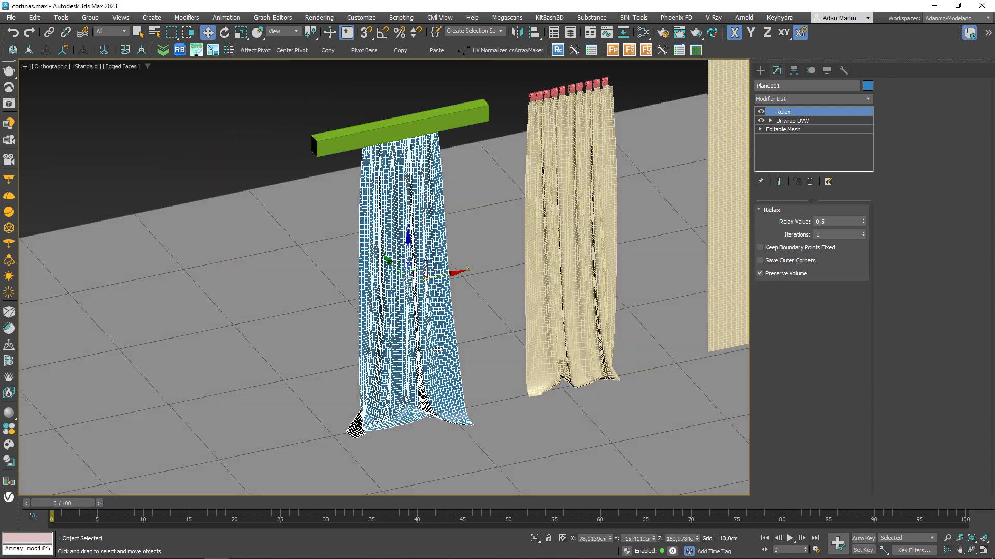
Set the Relax value to 1.0 and compare the first curtain with the modifier off and on.
scroll(444, 333, up, 3)
scroll(441, 432, up, 5)
click(761, 112)
click(761, 112)
click(761, 112)
click(761, 112)
scroll(449, 319, down, 8)
key(F4)
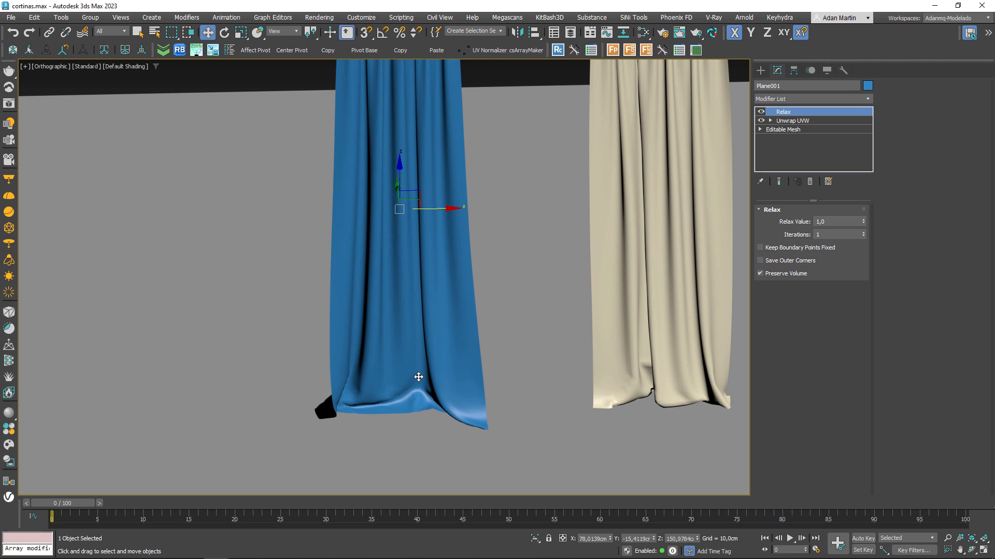
Add a TurboSmooth modifier above Relax on the first curtain and inspect its lower folds.
click(794, 100)
key(t)
key(Down)
key(Down)
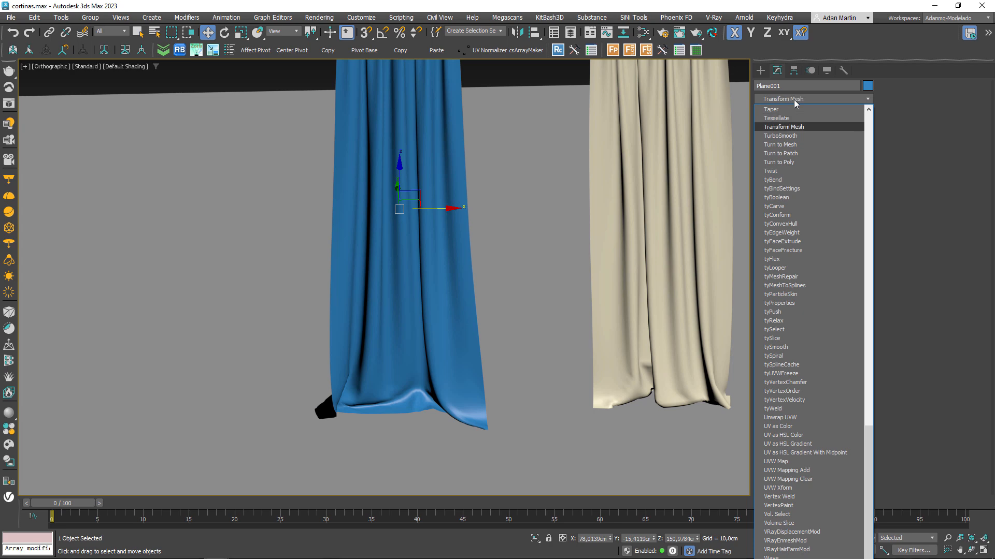
key(Down)
key(Return)
alt+middle_drag(580, 277, 549, 303)
scroll(446, 430, up, 6)
alt+middle_drag(446, 431, 194, 489)
Select the second curtain, Plane002, and add a TurboSmooth modifier above its Cloth modifier.
scroll(455, 404, down, 2)
scroll(455, 404, down, 4)
click(441, 331)
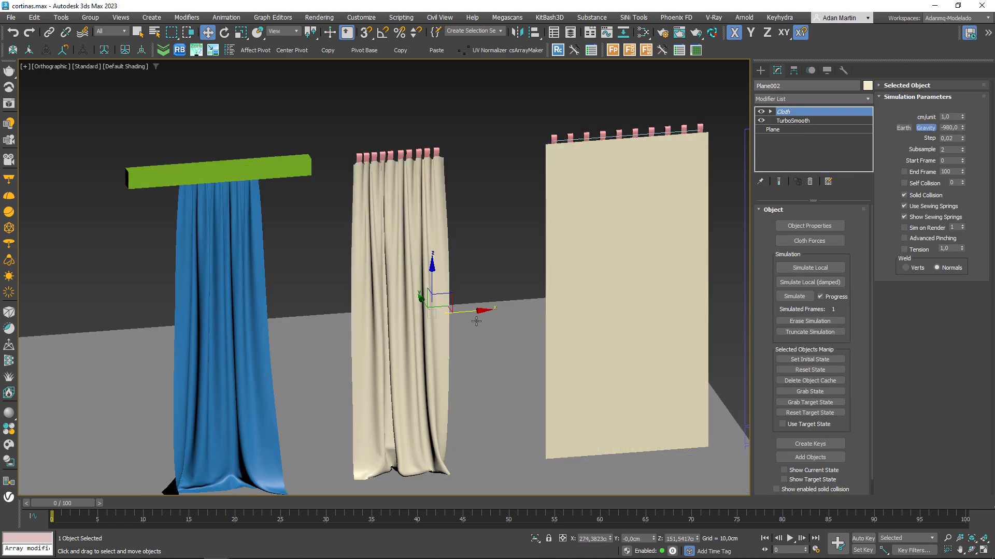
click(799, 101)
text(turbo)
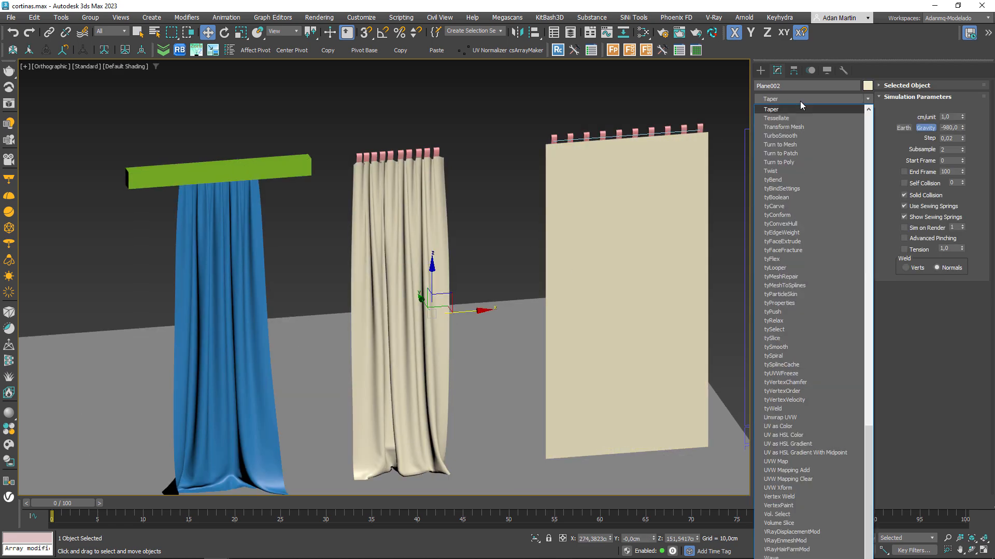
key(Return)
Examine the mesh density and folds along the second curtain's lower edge, with and without wireframe edges.
alt+middle_drag(530, 352, 330, 460)
scroll(425, 370, up, 5)
scroll(425, 370, up, 7)
middle_drag(499, 284, 386, 358)
mouse_move(386, 359)
alt+middle_down()
mouse_move(400, 362)
mouse_move(405, 306)
alt+middle_up()
key(F4)
key(F4)
key(F4)
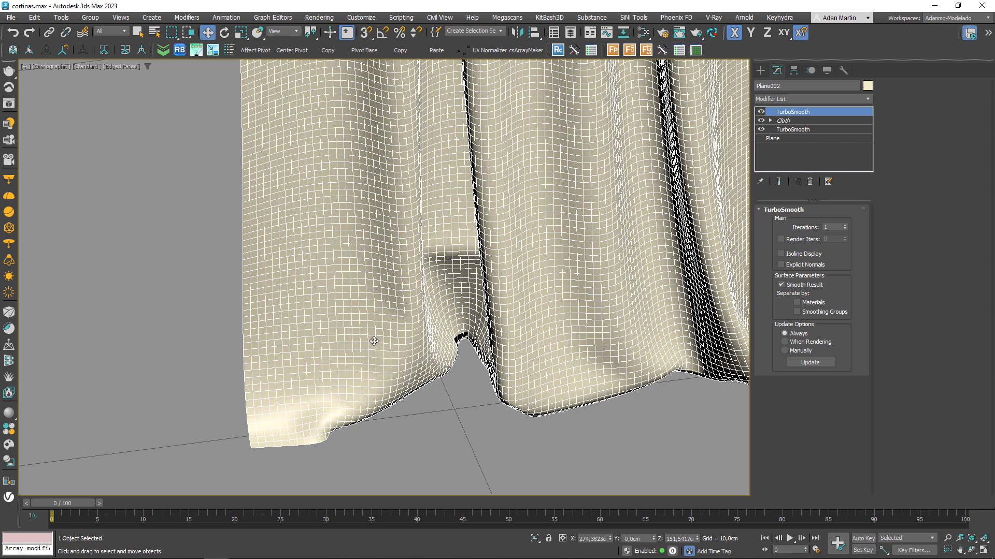
Insert a Relax modifier between Cloth and the upper TurboSmooth on the second curtain and raise its Relax Value.
click(791, 120)
click(808, 99)
key(r)
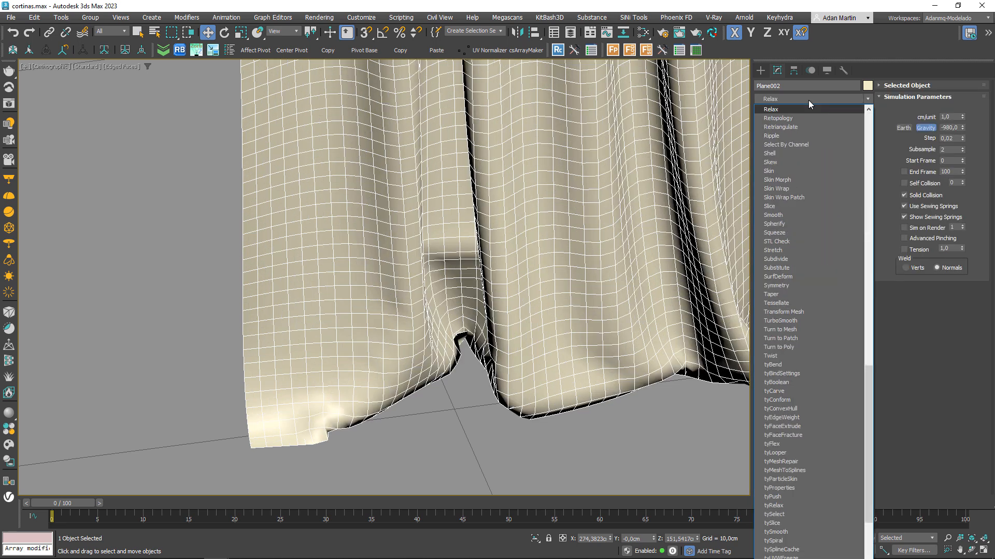
key(Return)
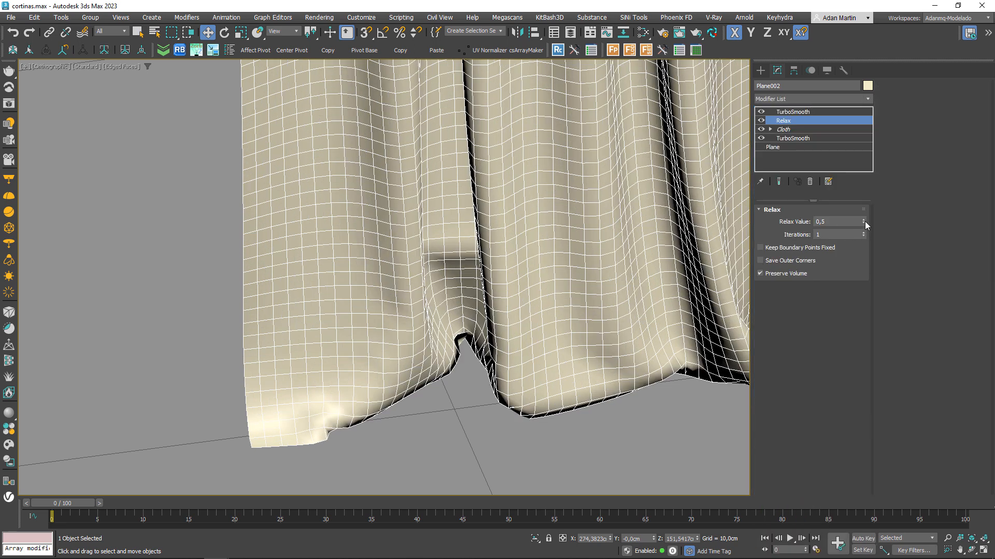
drag(863, 222, 872, 163)
click(807, 111)
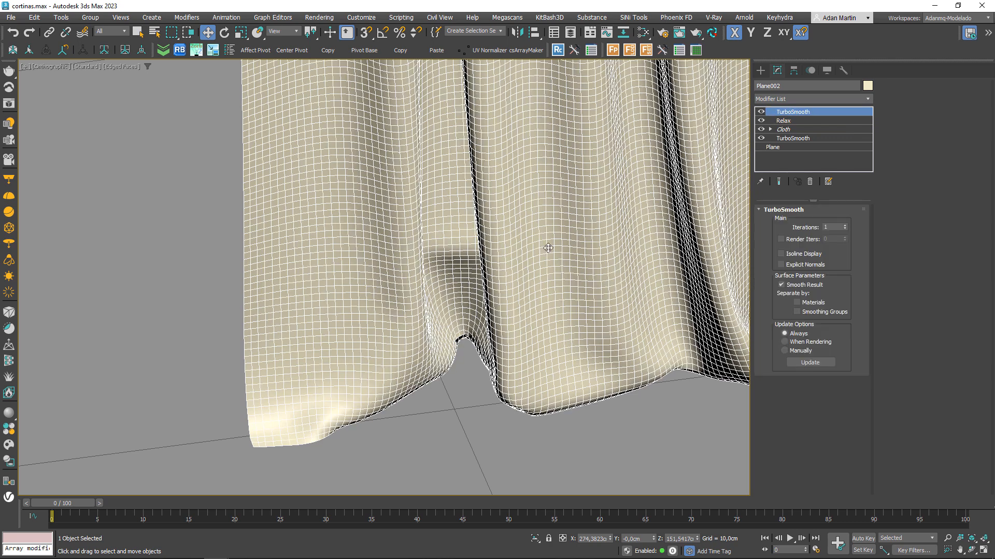
Compare the second curtain's shaded lower folds with the Relax modifier off and on.
key(F4)
scroll(404, 327, down, 3)
click(760, 121)
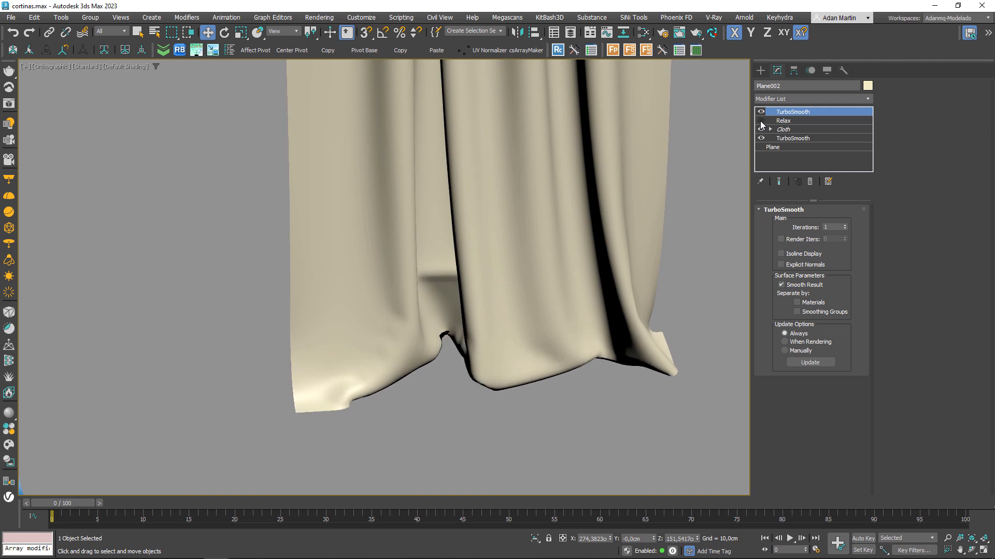
click(760, 121)
Turn on the end result display for the second curtain and lower its Relax Value to 0.5.
click(792, 120)
drag(864, 221, 862, 233)
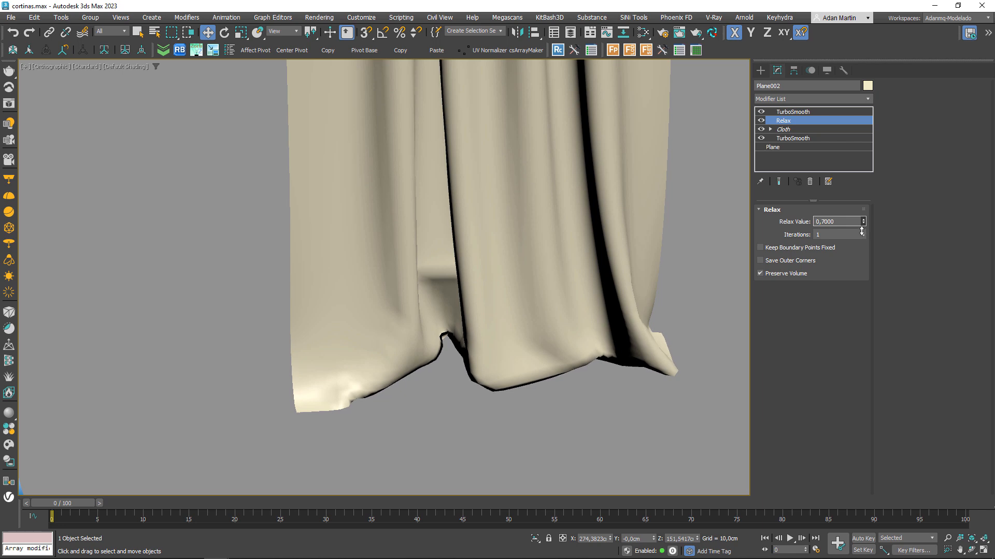
click(779, 182)
drag(863, 221, 862, 224)
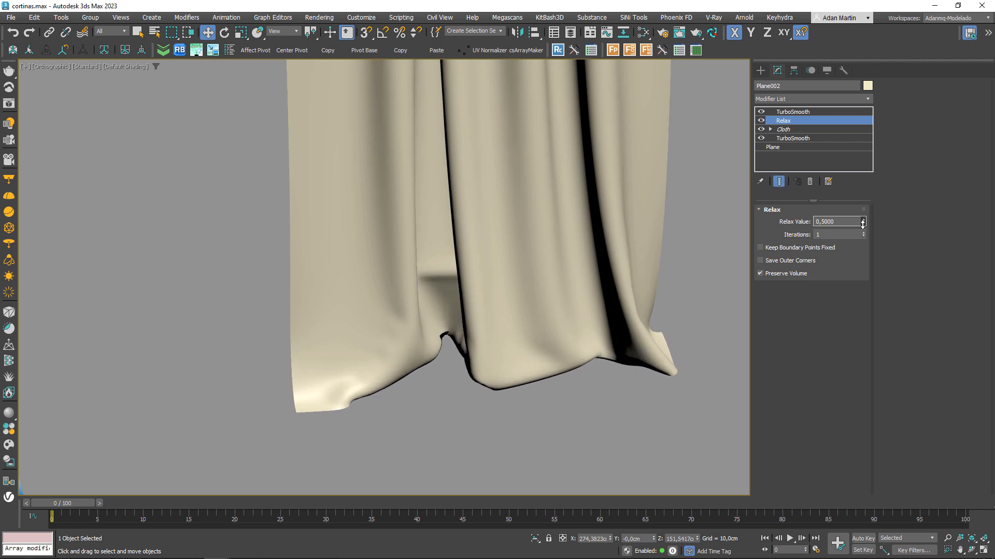
Examine where the second curtain's top edge meets its hanging loops, with wireframe edges shown.
scroll(443, 279, down, 10)
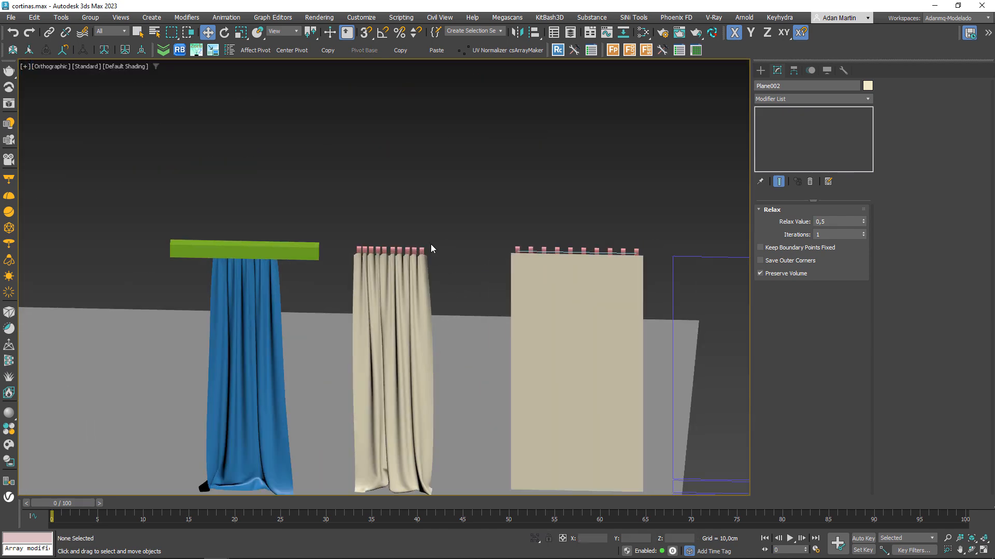
click(445, 247)
scroll(422, 251, up, 5)
scroll(396, 249, up, 6)
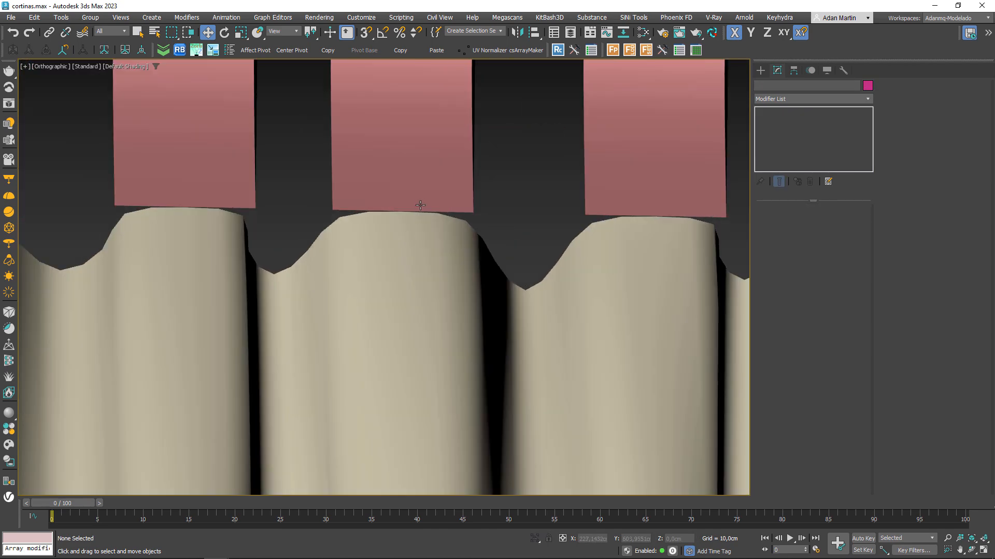
click(419, 210)
key(F4)
scroll(412, 195, down, 2)
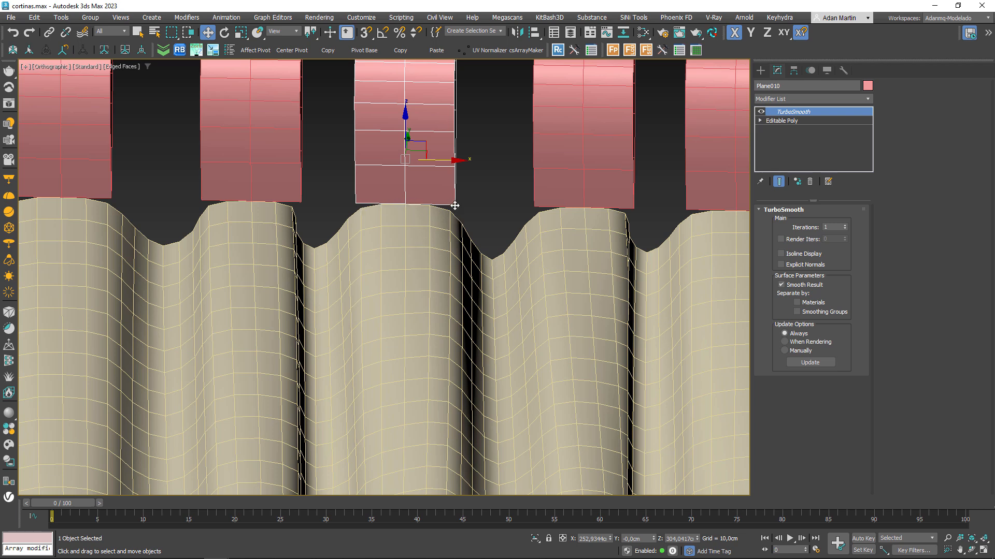
scroll(375, 227, down, 6)
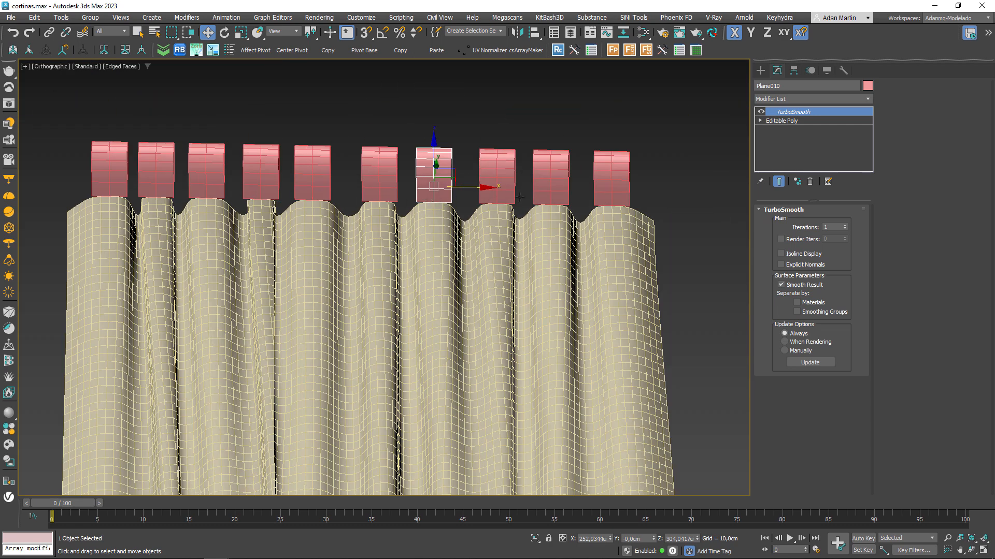
scroll(557, 181, down, 8)
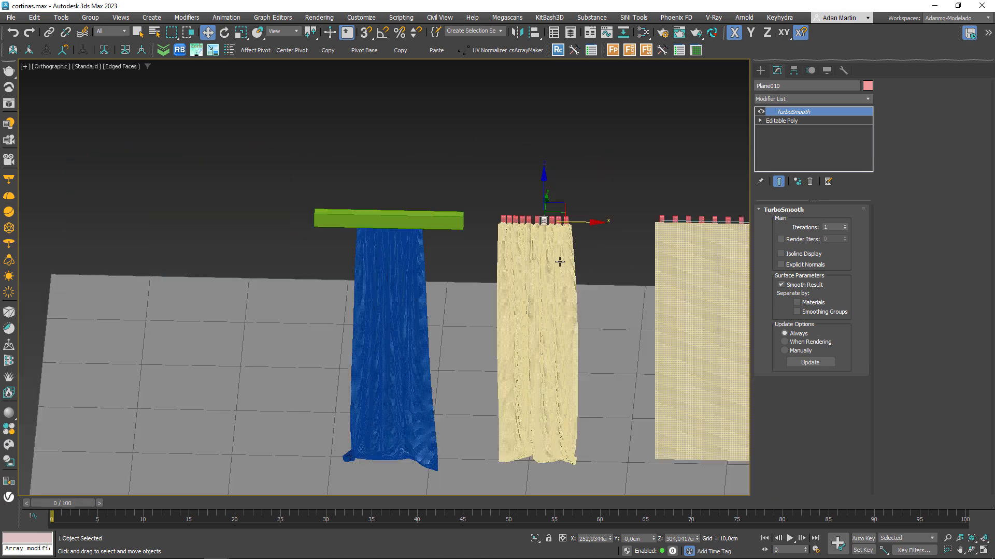
Examine the flat curtain copy, Plane014, and the row of hanging loops above it.
scroll(521, 192, up, 4)
key(F4)
scroll(539, 175, up, 4)
key(F4)
click(567, 165)
middle_drag(515, 161, 516, 184)
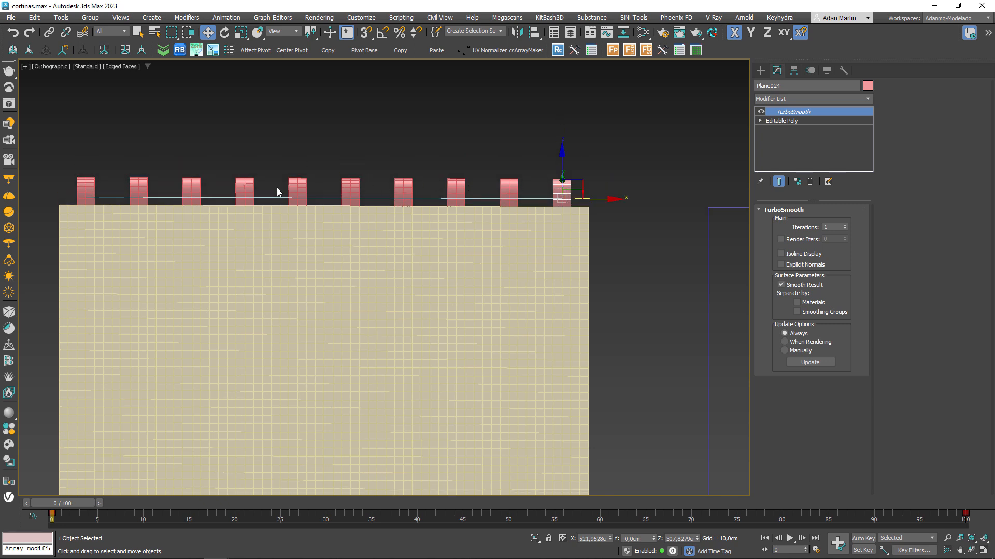
click(550, 235)
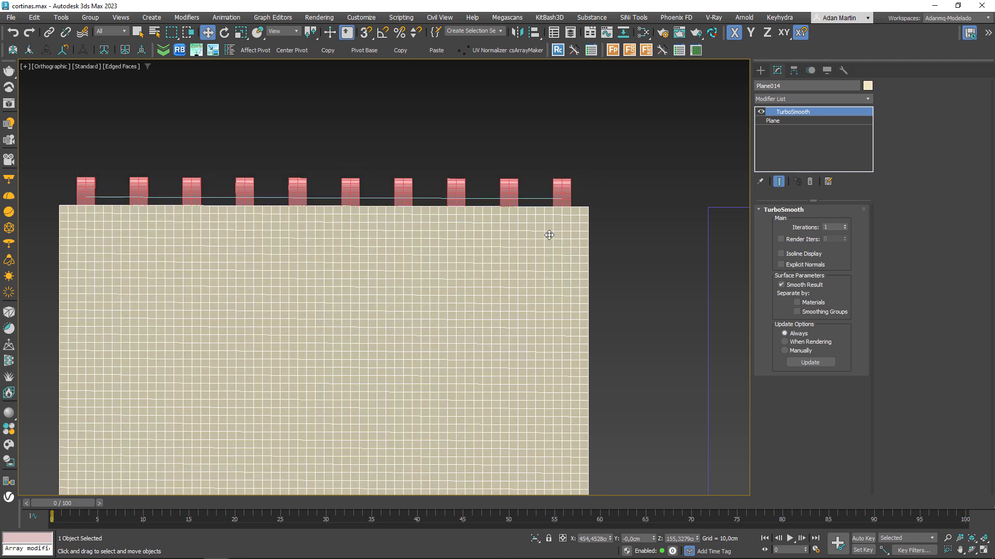
Select the end vertex of Line002 above the flat curtain and try sliding it along X.
click(534, 185)
click(546, 200)
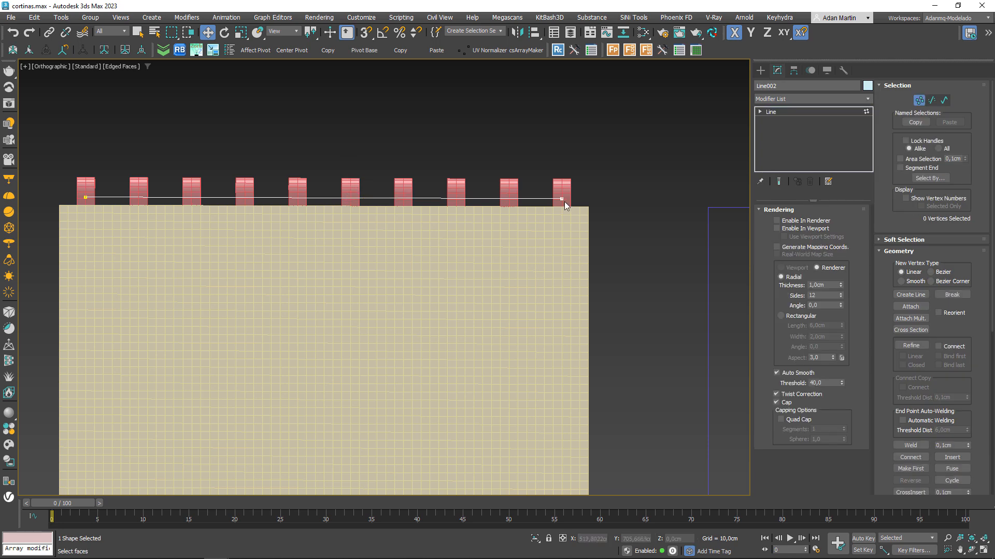
click(562, 196)
mouse_move(595, 199)
mouse_down()
mouse_move(286, 200)
mouse_move(597, 199)
mouse_up()
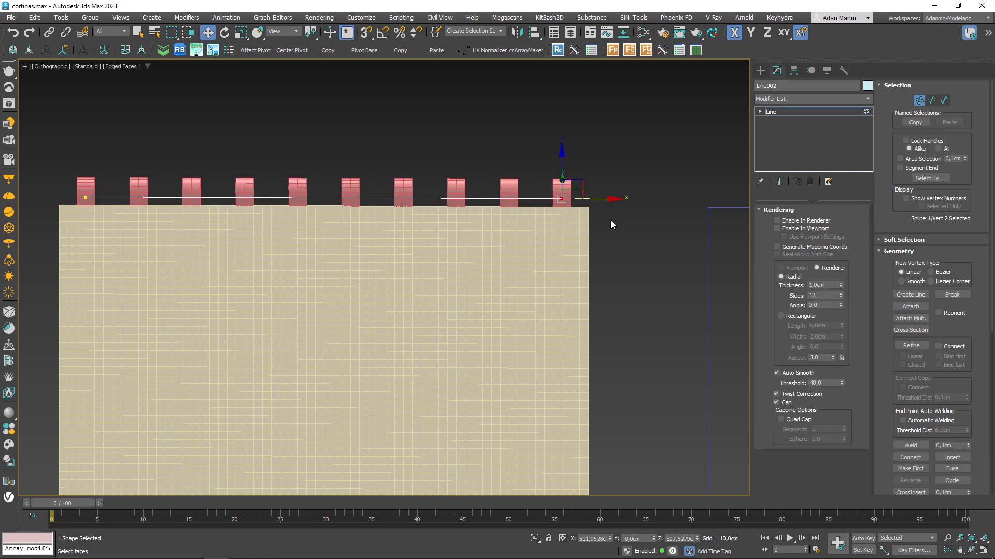
scroll(609, 221, down, 5)
middle_drag(586, 246, 563, 151)
middle_drag(494, 145, 488, 216)
scroll(588, 161, up, 4)
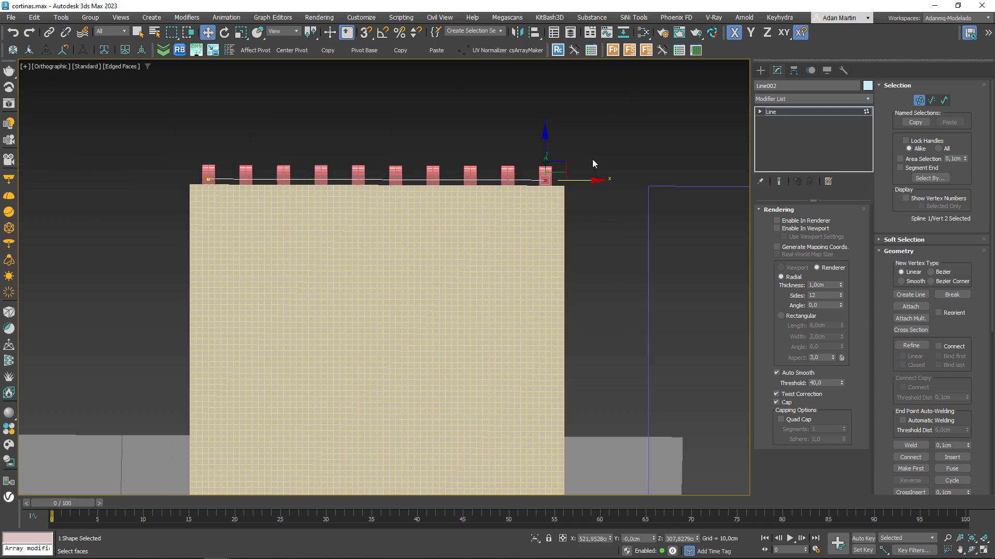
mouse_move(591, 180)
mouse_down()
mouse_move(379, 191)
mouse_move(586, 178)
mouse_up()
Compare the loop spacing of the flat curtain copy with that of the gathered curtain.
scroll(575, 218, down, 4)
middle_drag(573, 224, 516, 192)
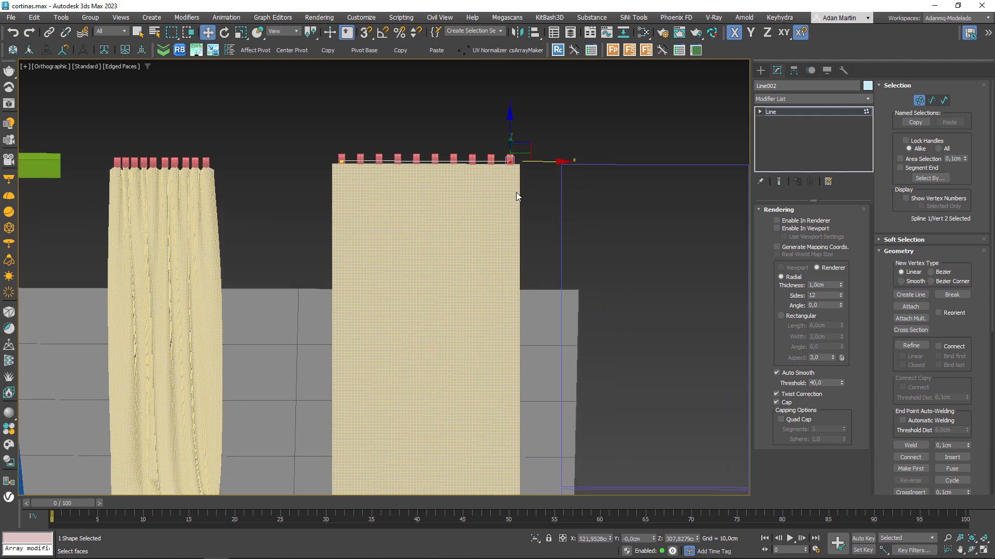
scroll(516, 192, down, 4)
scroll(353, 154, up, 9)
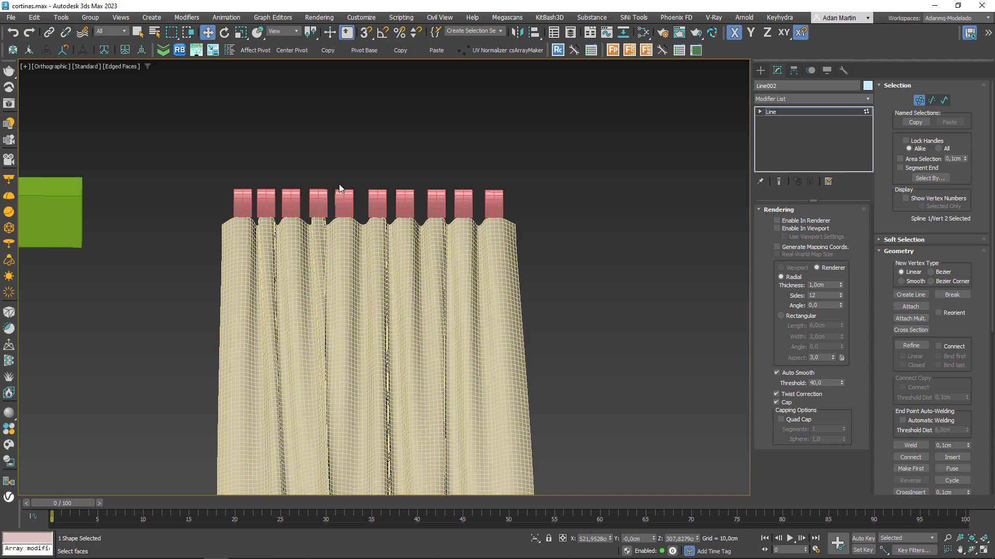
scroll(406, 228, down, 5)
scroll(545, 269, down, 4)
middle_drag(593, 299, 397, 250)
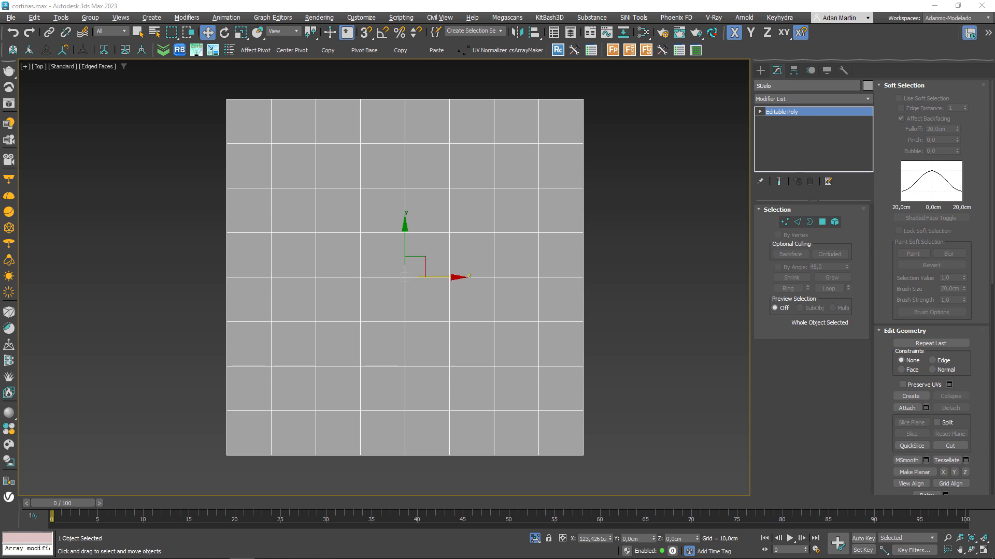
Isolate the first curtain, Plane001, and examine its upper folds shaded from several angles.
click(533, 542)
mouse_move(482, 382)
alt+middle_down()
mouse_move(382, 277)
mouse_move(442, 288)
mouse_move(465, 316)
mouse_move(468, 290)
mouse_move(533, 300)
mouse_move(433, 290)
mouse_move(523, 242)
alt+middle_up()
scroll(386, 265, up, 8)
click(369, 247)
key(alt+q)
scroll(466, 305, up, 4)
key(F4)
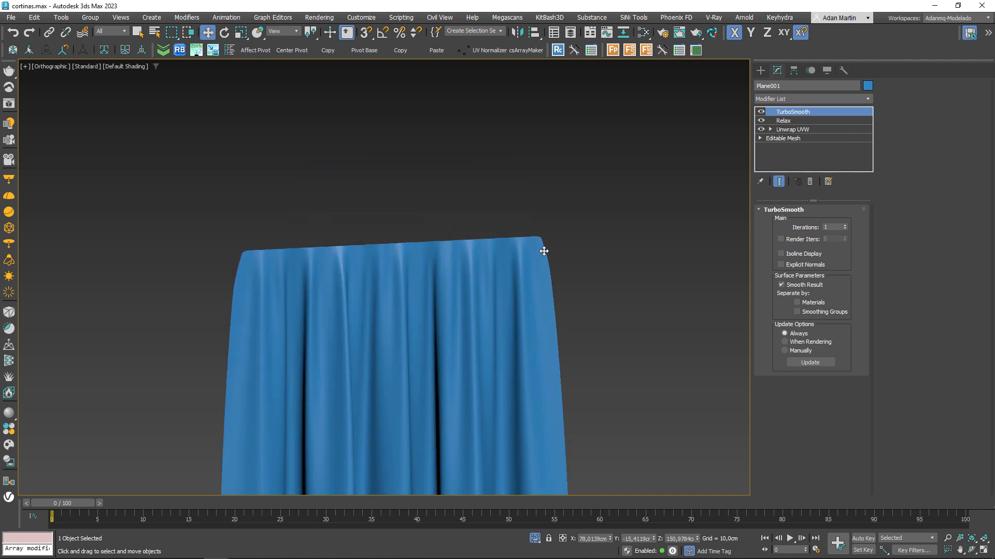
alt+middle_drag(544, 251, 473, 288)
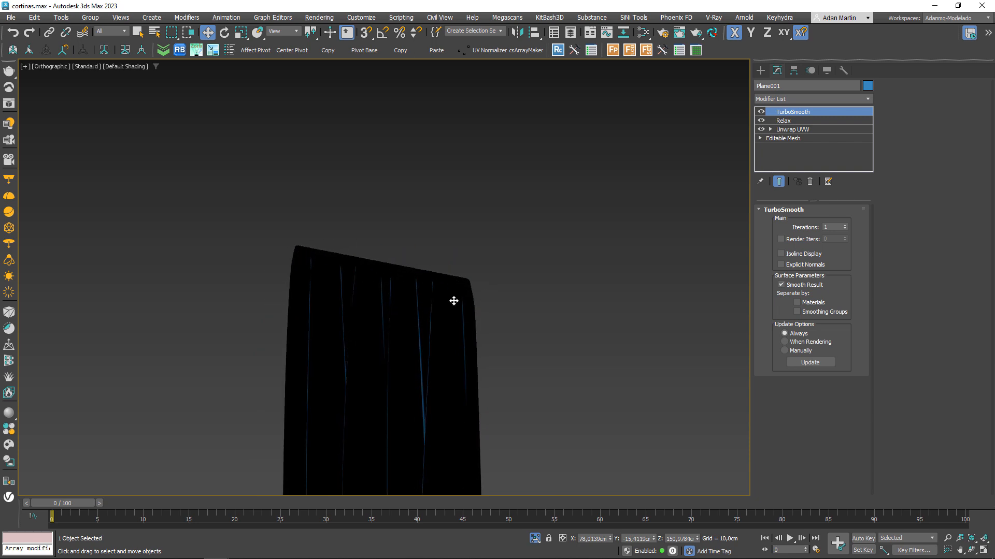
alt+middle_drag(503, 321, 473, 244)
middle_drag(350, 225, 520, 198)
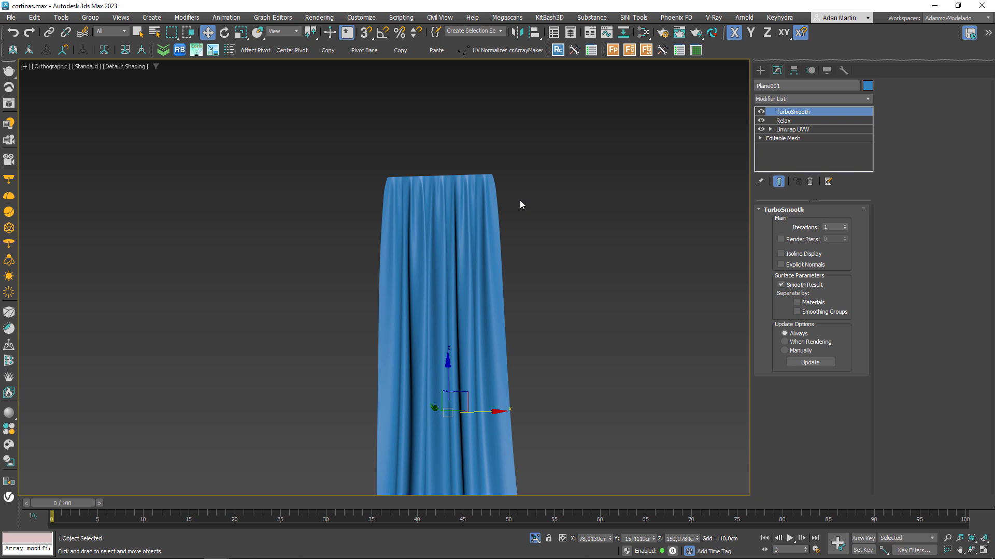
Bring back the hidden objects, isolate the floor object SUelo and switch to the Top view.
click(535, 538)
scroll(407, 171, down, 5)
alt+middle_drag(407, 171, 391, 262)
click(326, 298)
key(alt+q)
middle_drag(415, 308, 411, 312)
key(t)
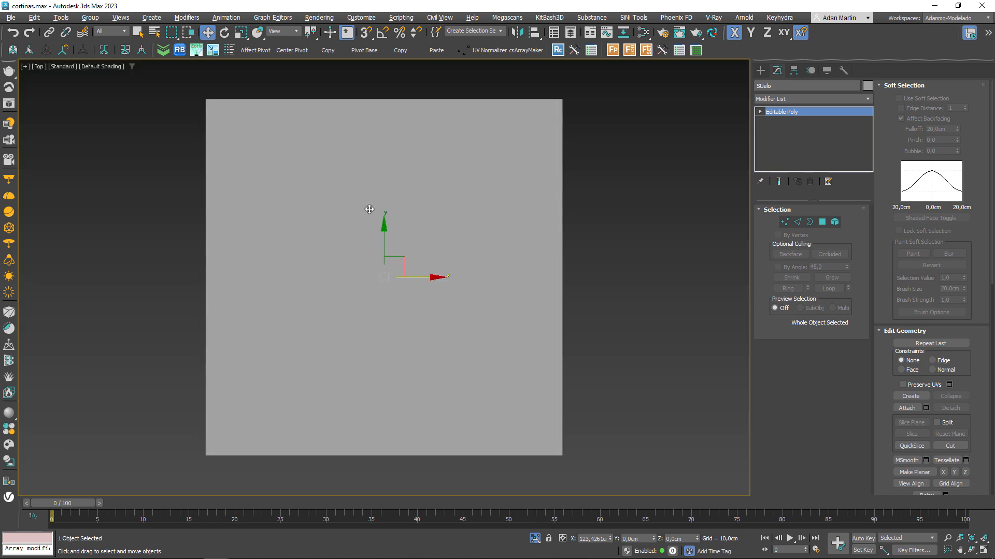
Draw a freehand wavy curtain outline over the floor with the Freeform Splines tool in wireframe display, and exit the tool.
click(590, 33)
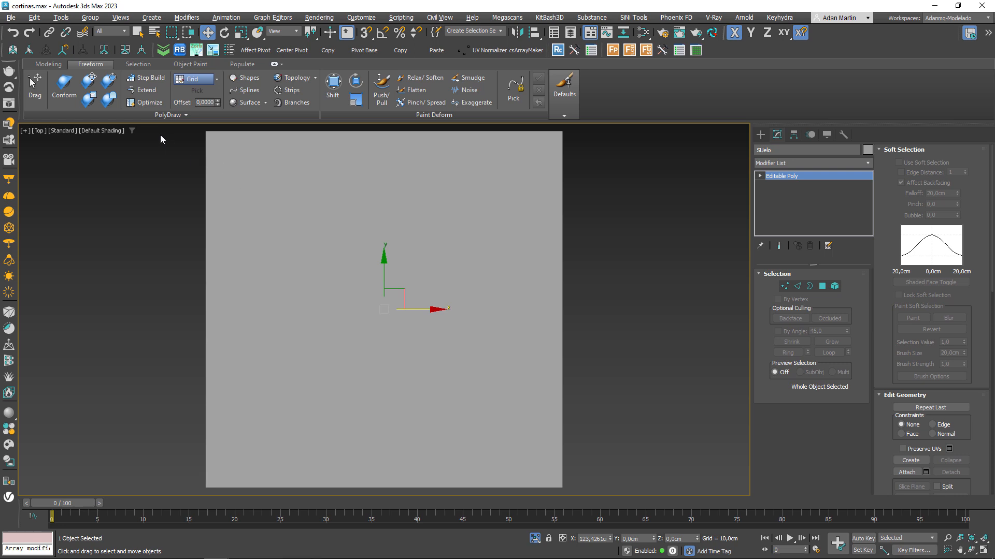
click(253, 90)
middle_drag(313, 360, 323, 329)
scroll(324, 329, up, 2)
key(F3)
scroll(338, 268, up, 4)
middle_drag(372, 240, 283, 311)
scroll(282, 311, up, 2)
mouse_move(282, 317)
mouse_down()
mouse_move(311, 277)
mouse_move(327, 324)
mouse_move(351, 282)
mouse_move(376, 323)
mouse_move(398, 273)
mouse_up()
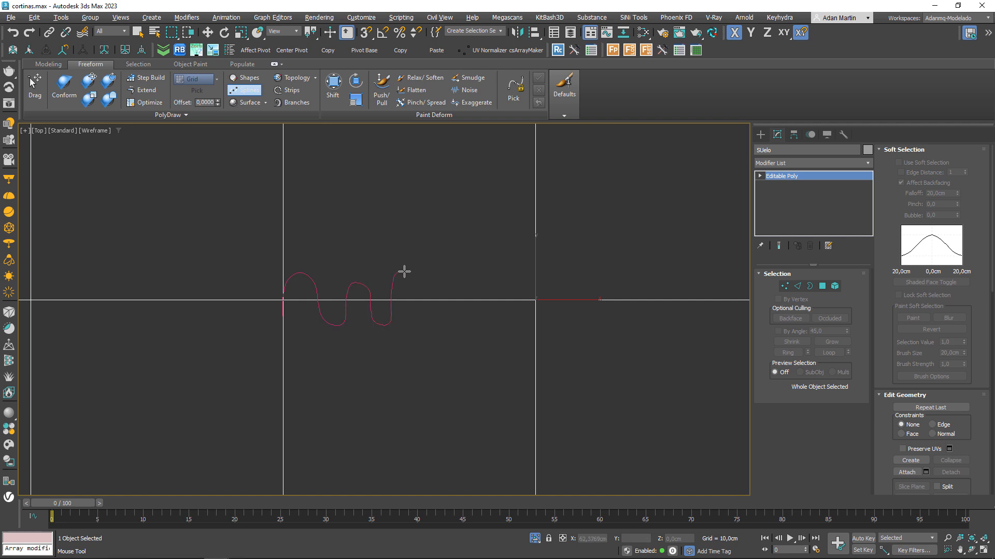
mouse_move(437, 322)
mouse_down()
mouse_move(468, 278)
mouse_move(499, 314)
mouse_move(526, 289)
mouse_move(551, 307)
mouse_move(580, 296)
mouse_move(616, 308)
mouse_move(658, 293)
mouse_move(706, 328)
mouse_up()
scroll(632, 374, down, 2)
mouse_move(621, 365)
alt+middle_down()
mouse_move(644, 319)
mouse_move(636, 331)
alt+middle_up()
key(w)
Select the wavy spline and move it up in Z to about 133 cm.
scroll(574, 330, down, 3)
scroll(539, 347, up, 4)
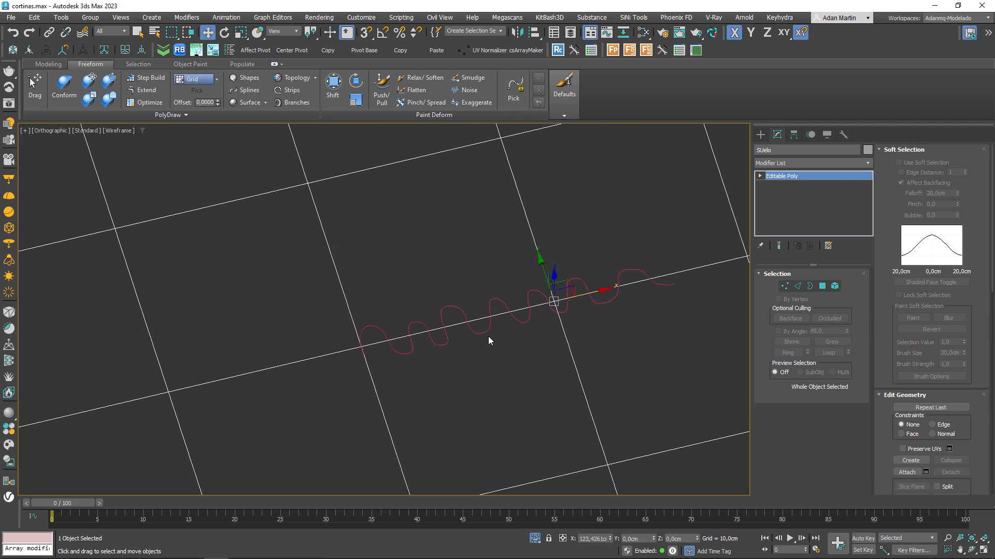
scroll(488, 341, down, 2)
scroll(507, 331, up, 2)
scroll(481, 353, up, 2)
key(F3)
scroll(491, 333, down, 2)
key(F3)
click(484, 328)
alt+middle_drag(483, 329, 495, 296)
middle_drag(423, 330, 384, 384)
drag(261, 355, 254, 233)
click(800, 162)
key(n)
key(n)
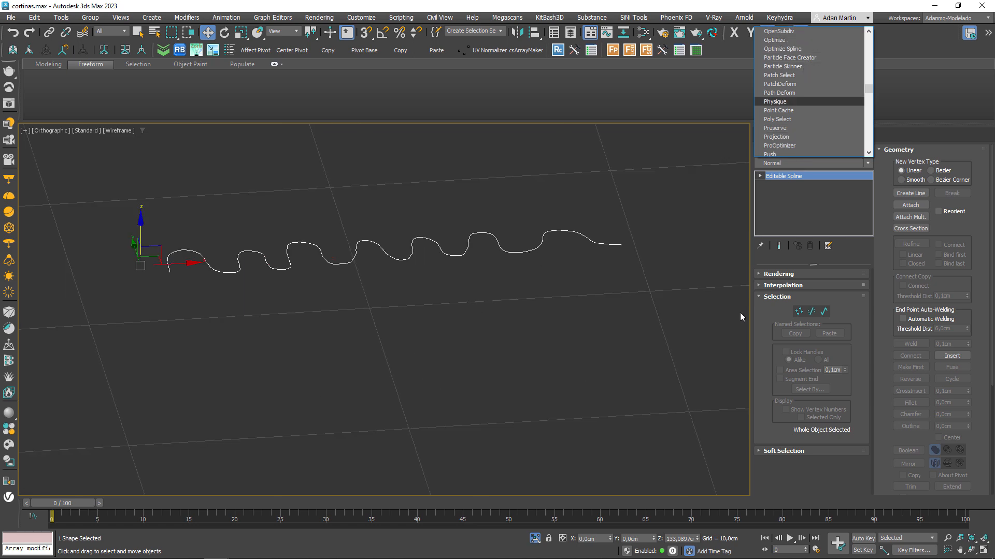
Inspect the wavy spline's vertices and add a Normalize Spline modifier above Editable Spline.
click(798, 311)
scroll(493, 276, up, 5)
scroll(512, 293, up, 3)
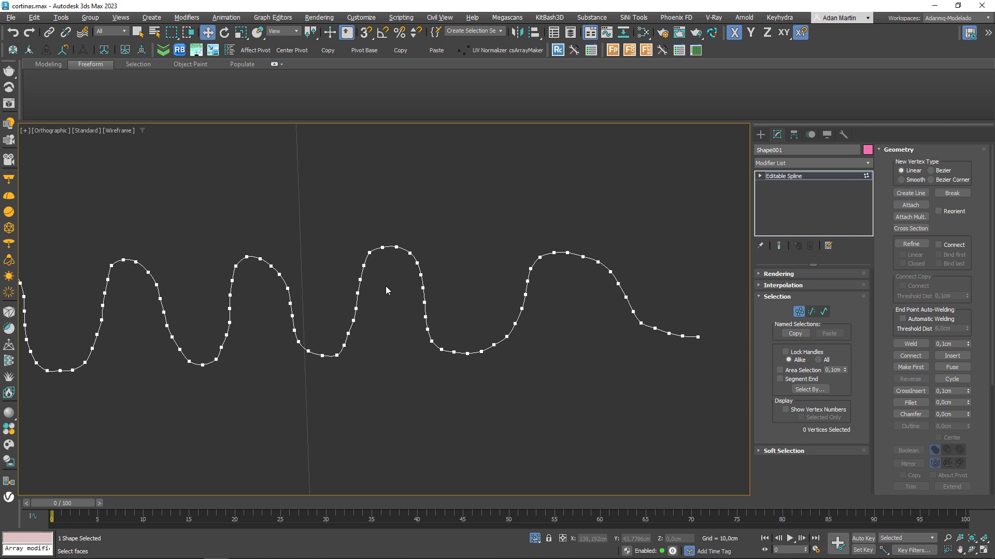
click(792, 163)
text(nor)
key(Down)
key(Return)
Set the Normalize Spline segment length to 3 cm and show the spline's knots.
double_click(848, 308)
text(3)
key(Return)
click(783, 287)
scroll(359, 322, down, 2)
middle_drag(359, 322, 569, 311)
scroll(570, 311, up, 3)
Try a Normalize Spline segment length of 2 cm and set it back to 3 cm.
double_click(835, 309)
text(2)
key(Return)
text(3)
key(Return)
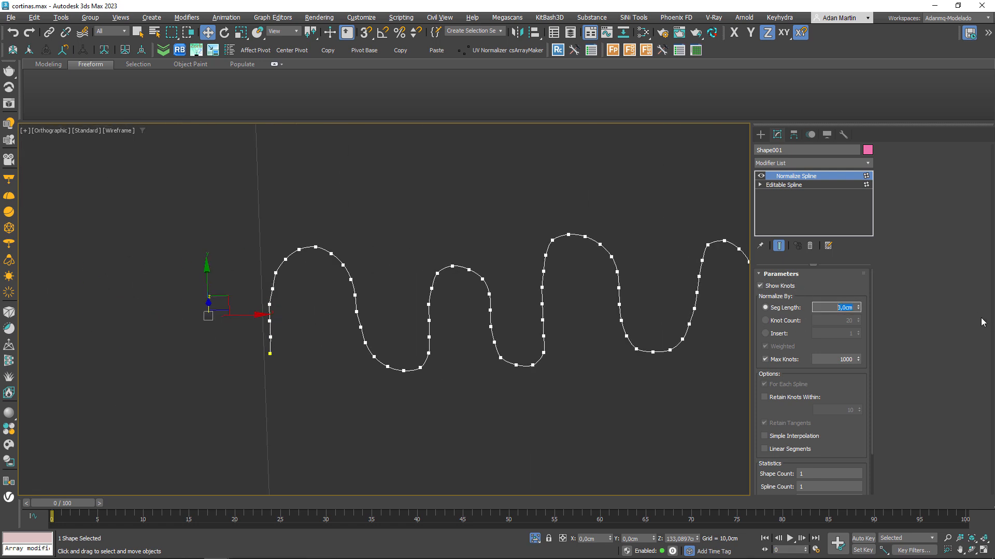
Add an Extrude modifier above Normalize Spline on the wavy spline.
middle_drag(747, 343, 589, 360)
scroll(573, 345, down, 4)
click(800, 164)
text(ex)
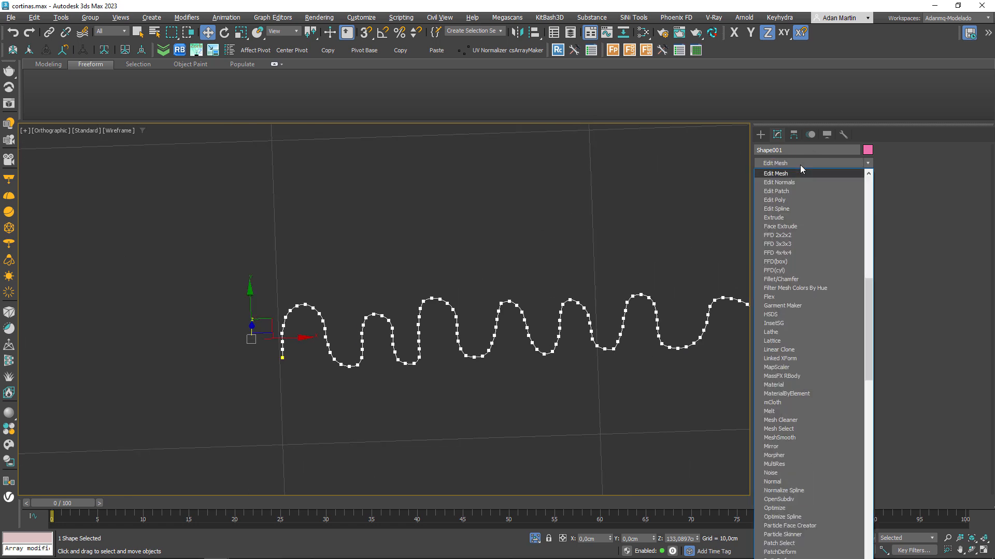
key(Return)
Display the extruded curtain shaded with edged faces.
scroll(514, 298, down, 5)
mouse_move(515, 298)
alt+middle_down()
mouse_move(562, 318)
mouse_move(477, 324)
mouse_move(459, 269)
mouse_move(488, 228)
mouse_move(708, 184)
alt+middle_up()
scroll(562, 318, up, 5)
key(F3)
key(F4)
key(F4)
Enable Linear Segments in the curtain's Normalize Spline modifier.
click(782, 186)
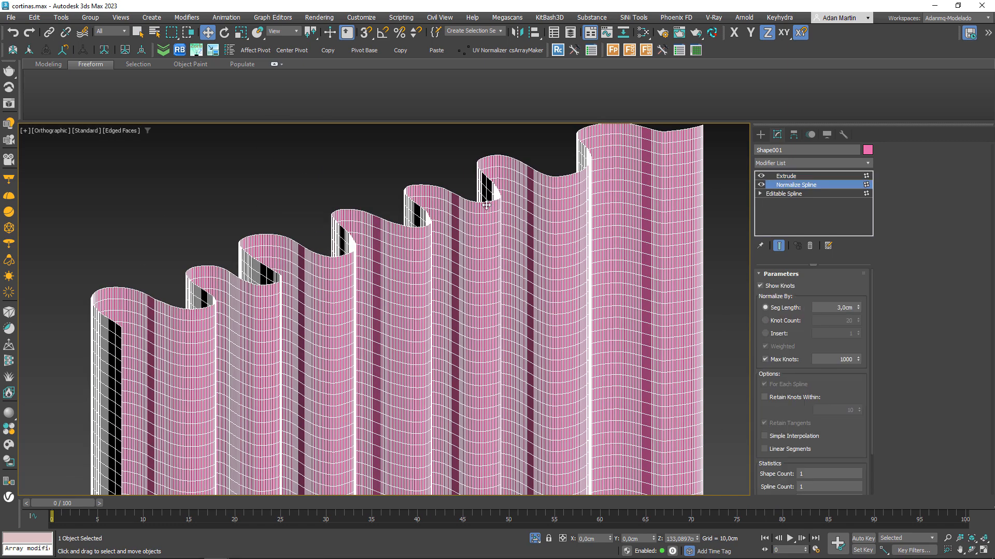
scroll(495, 223, up, 5)
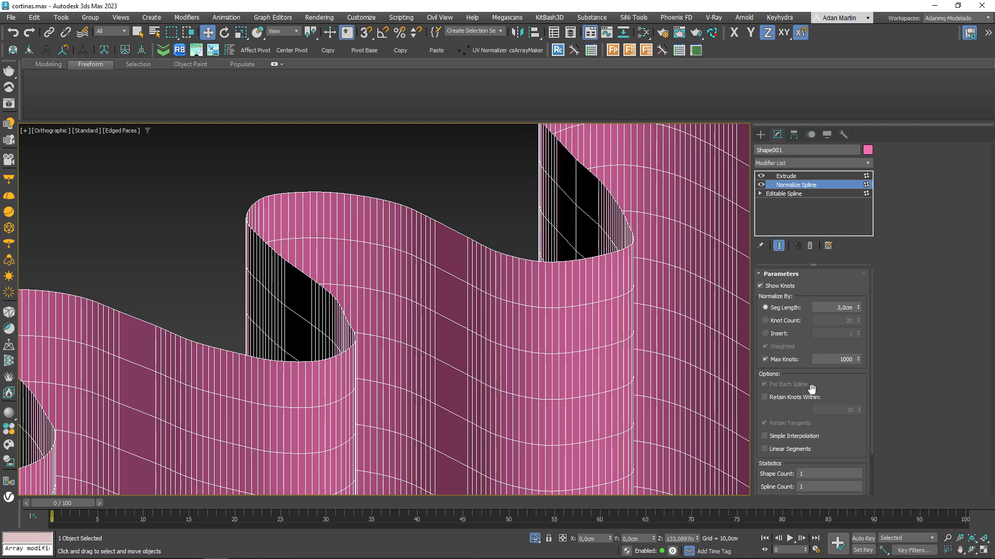
drag(786, 407, 786, 375)
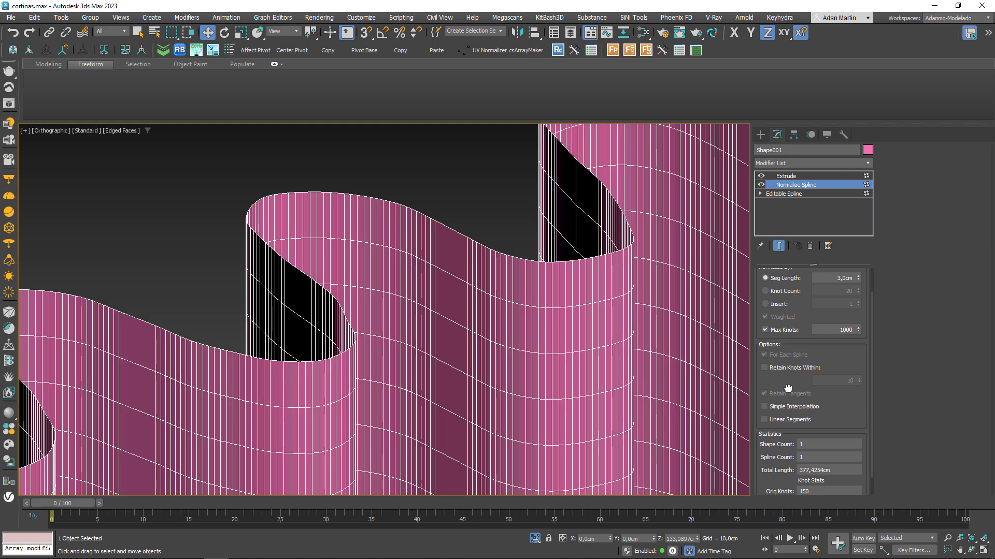
click(788, 419)
scroll(515, 263, down, 5)
alt+middle_drag(515, 263, 457, 209)
scroll(456, 208, up, 3)
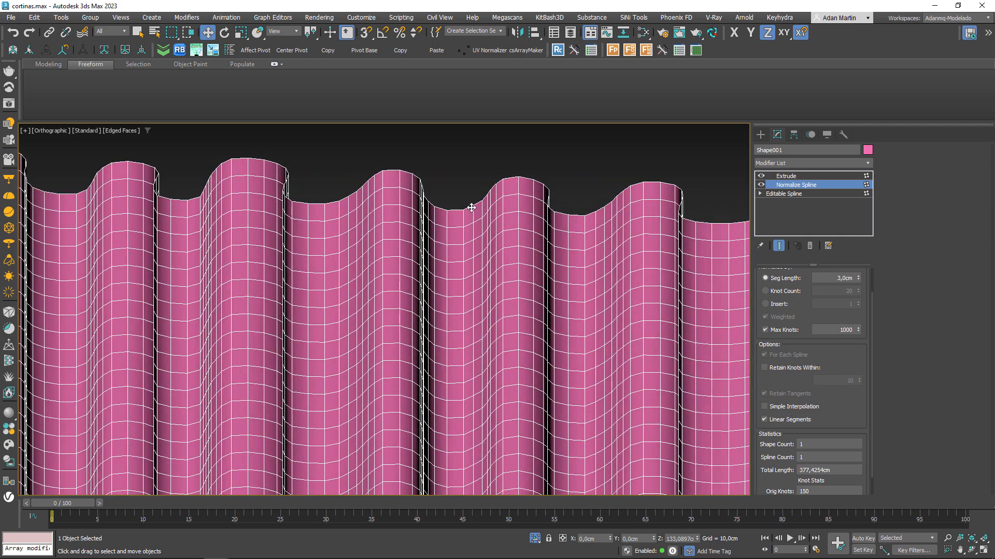
scroll(471, 208, up, 2)
Set the curtain's Extrude segments to 75 and its amount to 356 cm.
scroll(469, 219, down, 5)
alt+middle_drag(510, 217, 524, 408)
scroll(524, 409, down, 2)
click(782, 176)
mouse_move(840, 298)
mouse_down()
mouse_move(842, 321)
mouse_move(838, 313)
mouse_up()
scroll(521, 238, down, 5)
alt+middle_drag(521, 238, 511, 231)
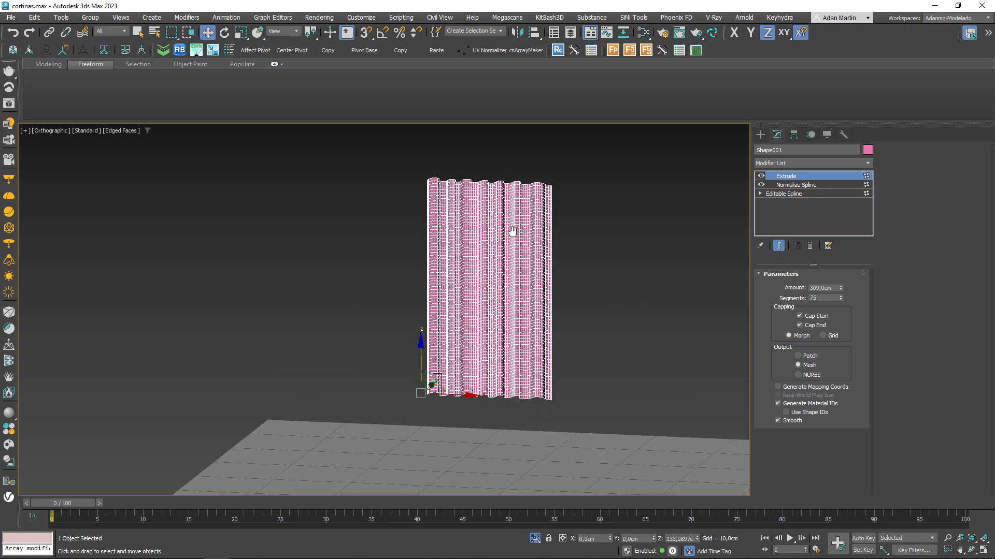
drag(840, 288, 840, 270)
scroll(533, 273, down, 3)
alt+middle_drag(533, 273, 544, 272)
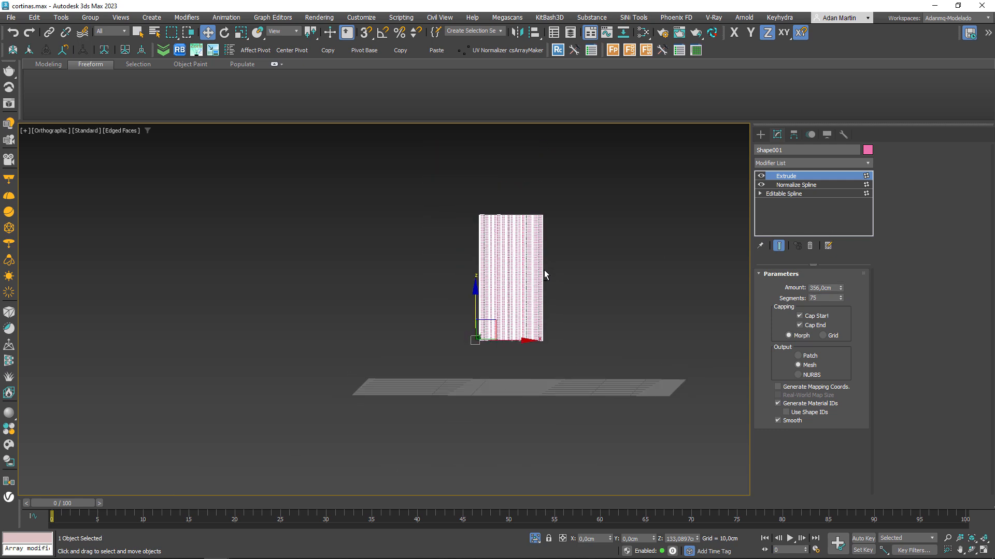
Collapse the curtain's whole modifier stack and convert the result to Editable Poly.
right_click(794, 182)
click(823, 264)
click(541, 328)
right_click(787, 175)
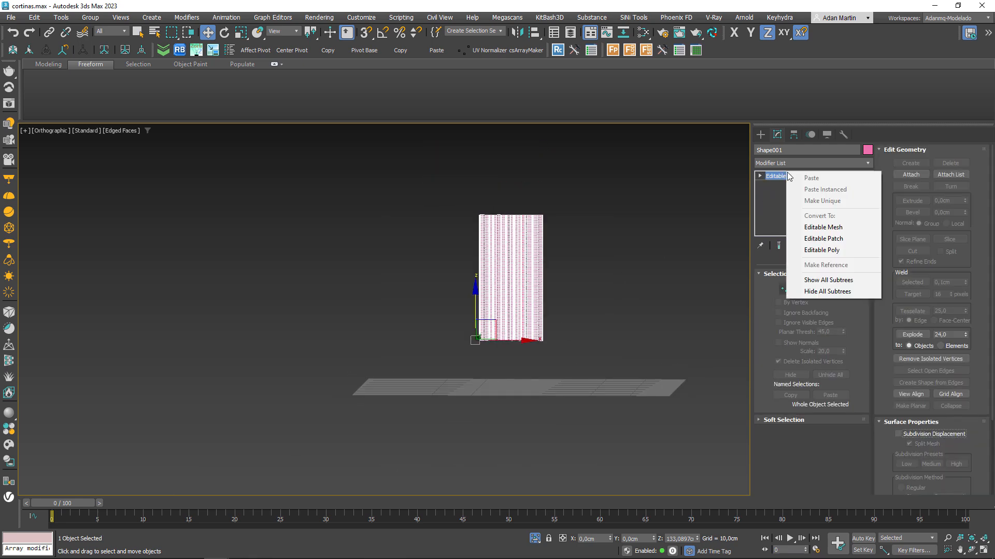
click(840, 254)
Lower the curtain in the Front view until its bottom edge sits just above the floor, at about Z 1 cm.
key(f)
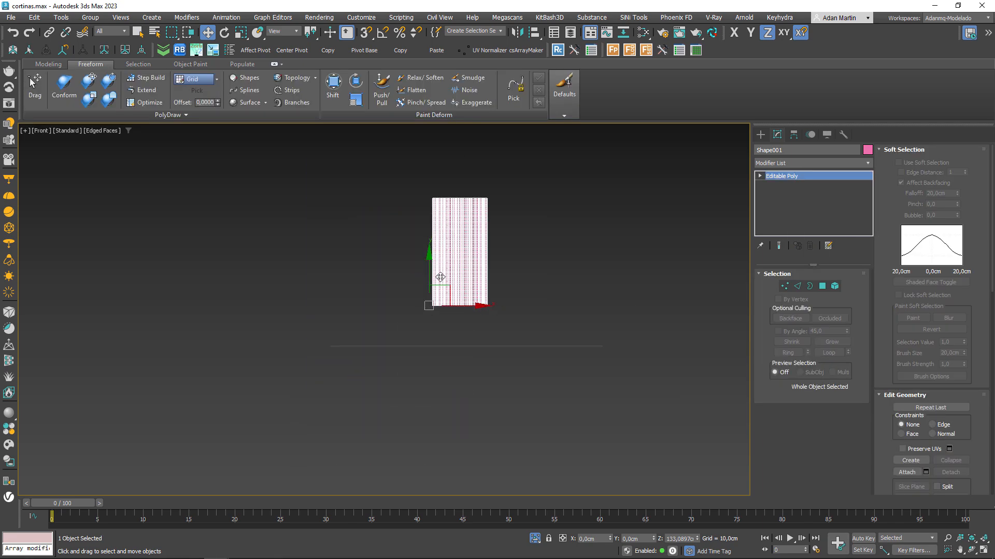
drag(432, 283, 436, 320)
scroll(441, 337, up, 5)
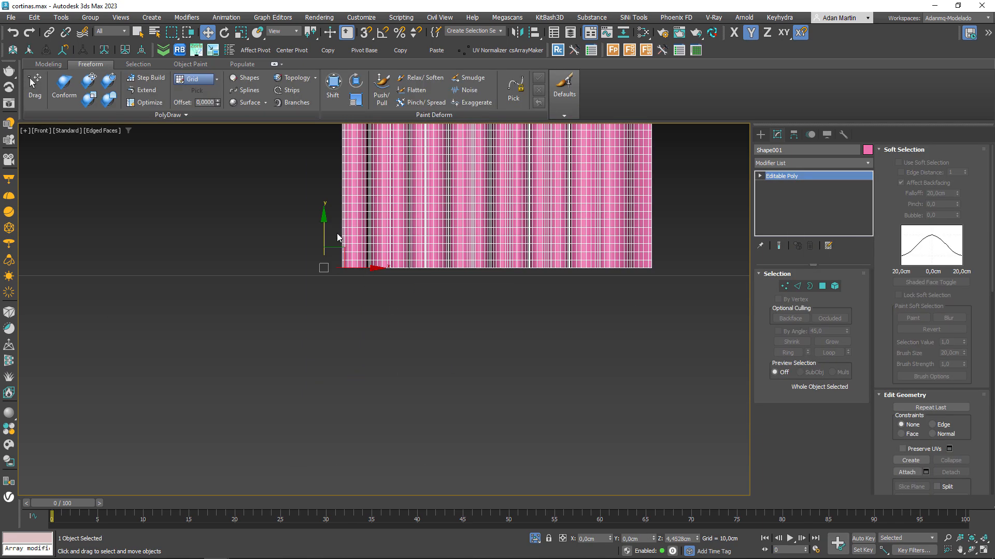
scroll(336, 236, up, 2)
drag(311, 269, 311, 280)
scroll(487, 233, down, 5)
alt+middle_drag(495, 230, 473, 410)
scroll(500, 277, down, 3)
Create a box about 206 cm wide and 15.4 cm long across the curtain's upper edge in the Front view.
key(f)
key(z)
click(760, 134)
click(782, 203)
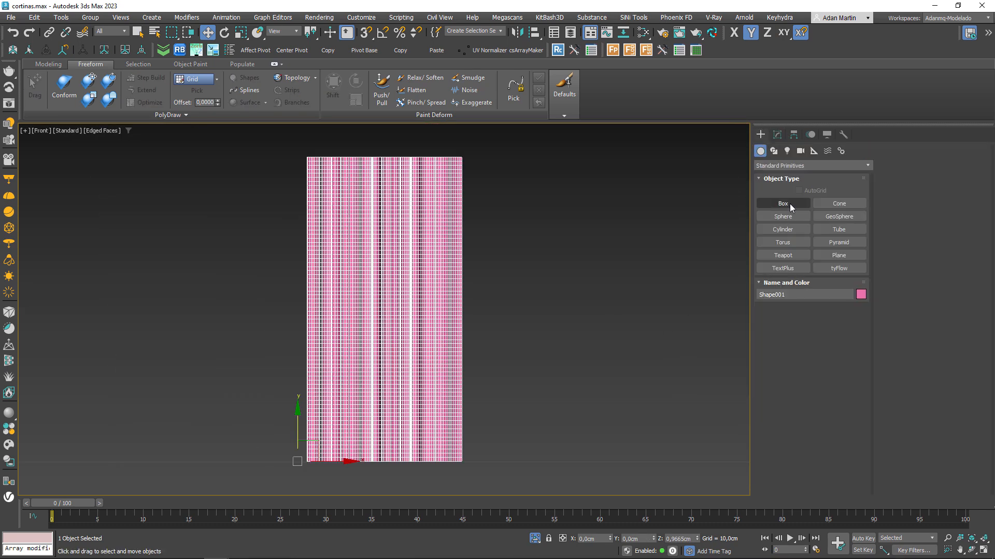
drag(262, 178, 512, 196)
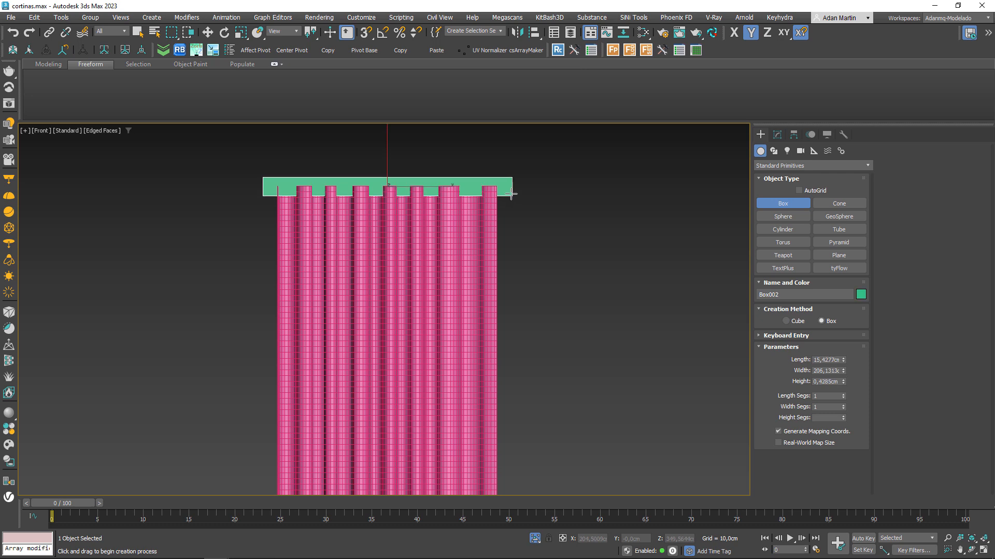
click(501, 159)
Move the box about 19 cm along Y over the curtain's top and set its height to about 36.7 cm.
alt+middle_drag(539, 189, 417, 191)
scroll(418, 191, up, 3)
key(w)
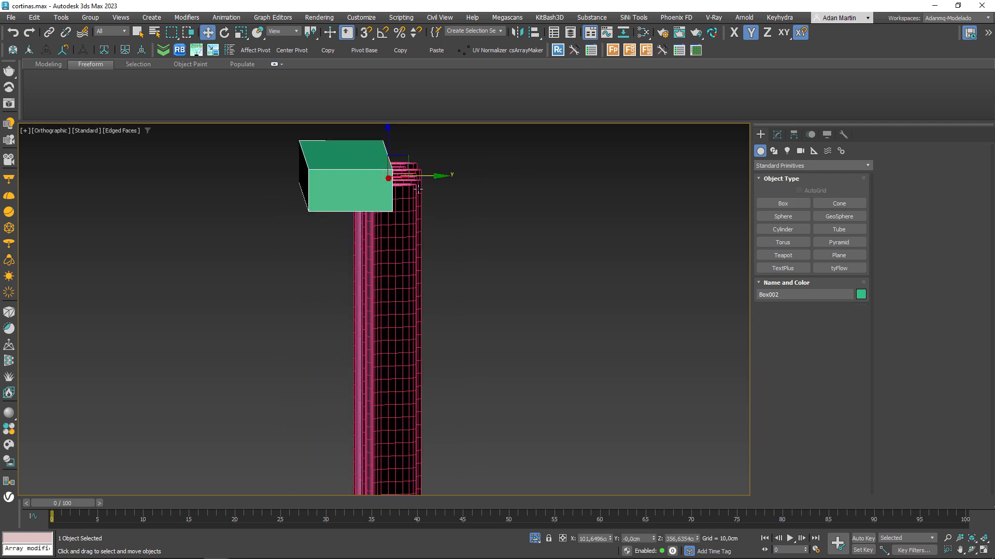
drag(412, 176, 470, 176)
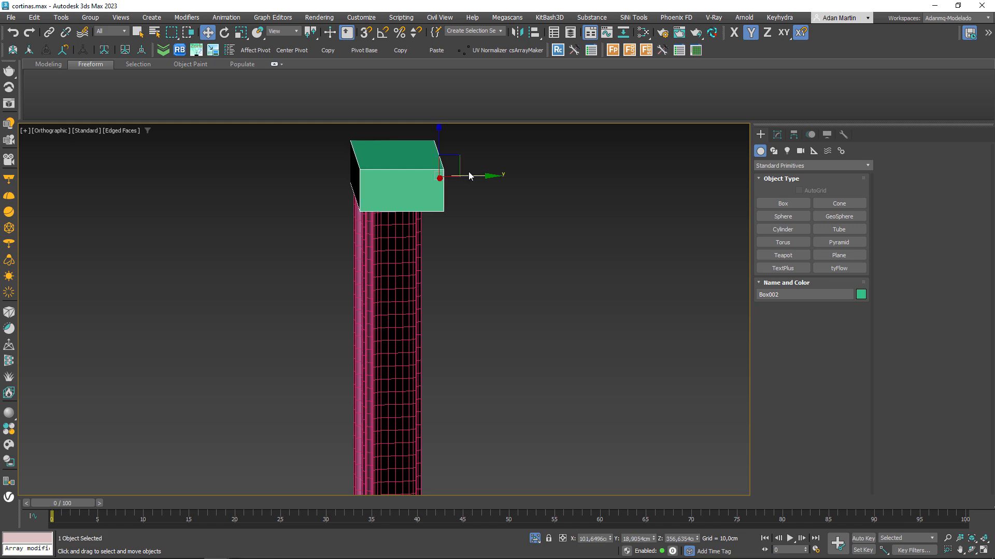
alt+middle_drag(469, 176, 502, 156)
click(776, 135)
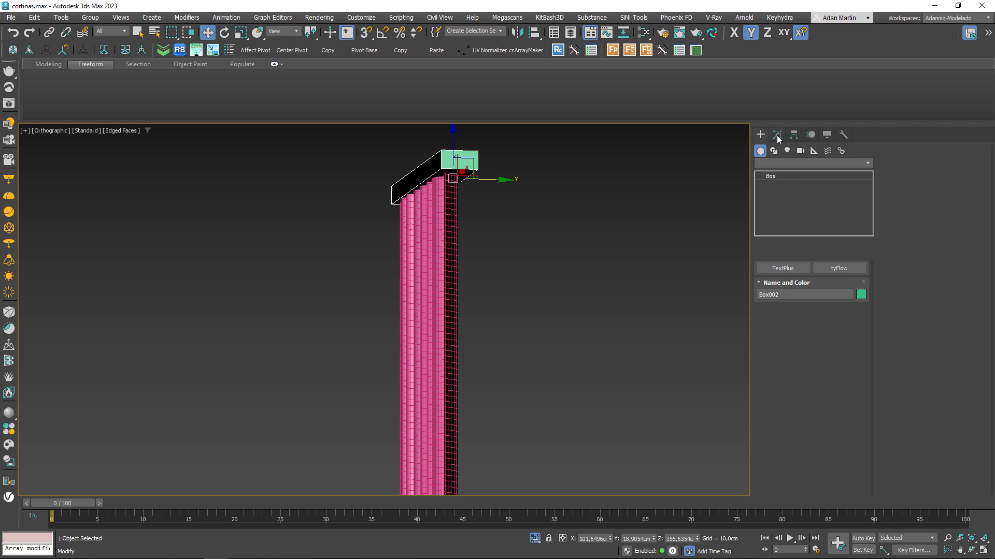
drag(843, 308, 843, 300)
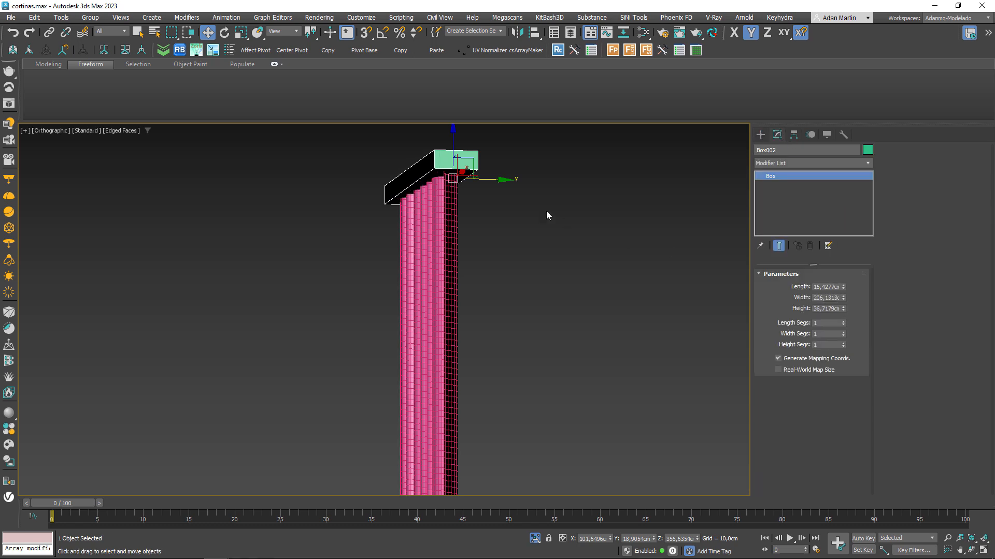
alt+middle_drag(542, 211, 570, 228)
scroll(504, 258, down, 4)
alt+middle_drag(504, 258, 648, 215)
Add a Cloth modifier to the pink curtain.
click(506, 275)
click(818, 163)
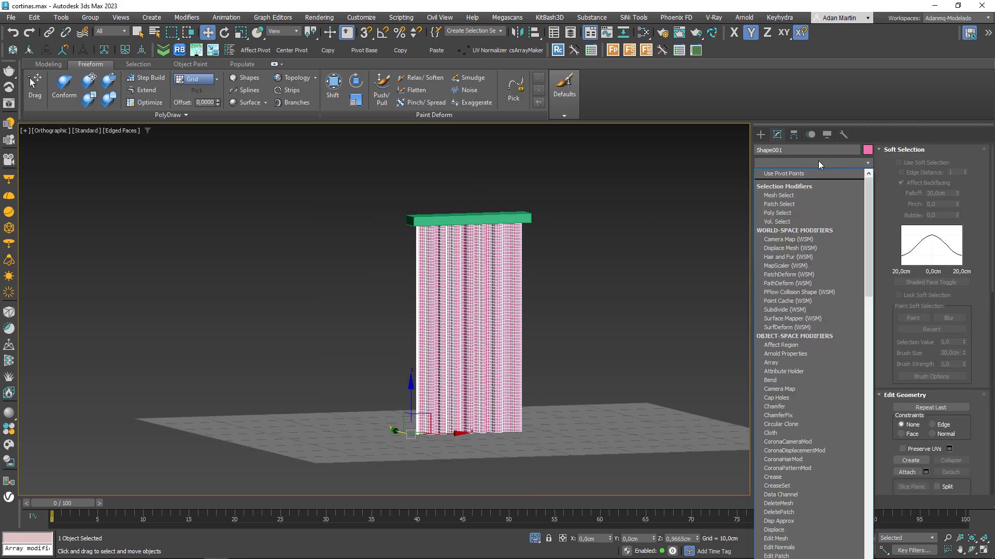
text(cl)
key(Return)
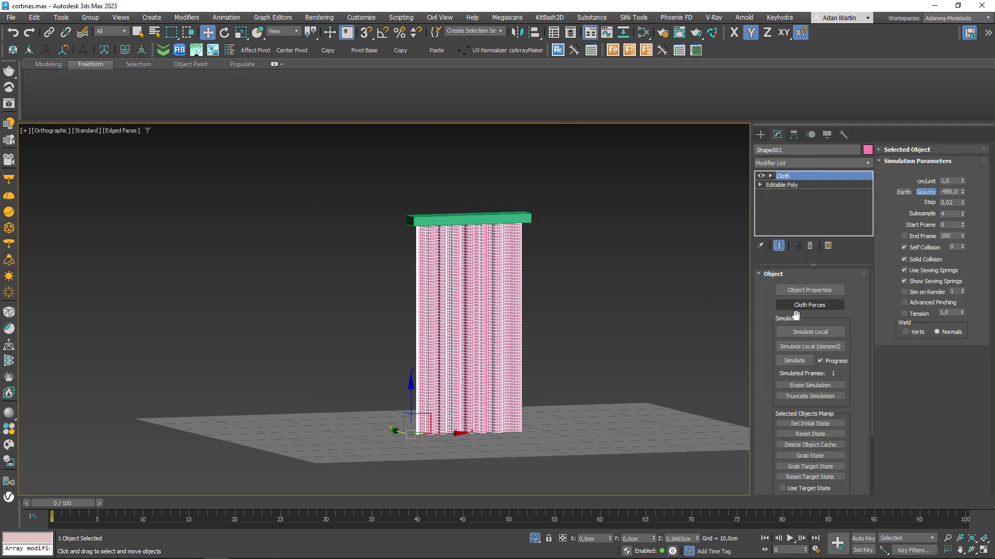
Add the floor object SUelo to the cloth simulation as a collision object with an offset of 0.2.
scroll(825, 331, down, 5)
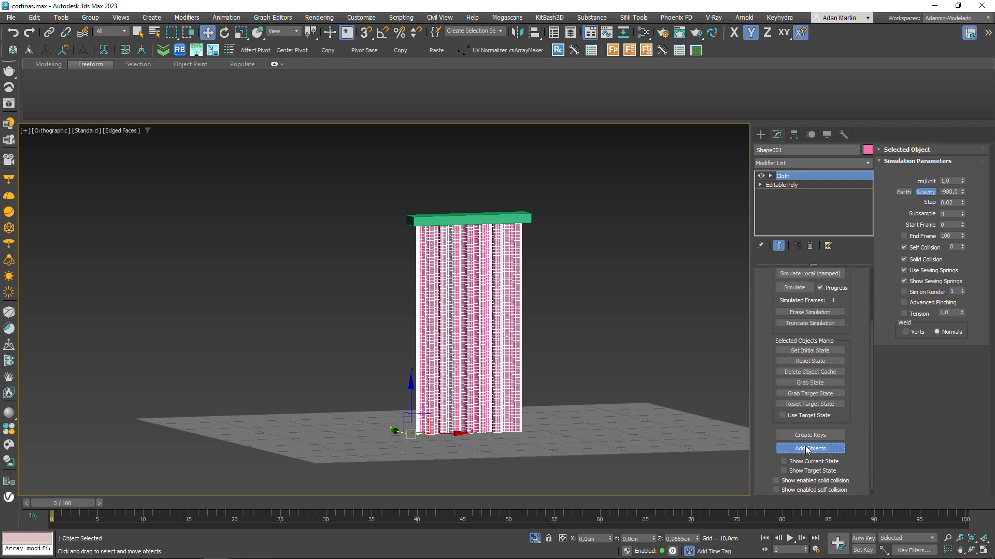
scroll(839, 378, up, 3)
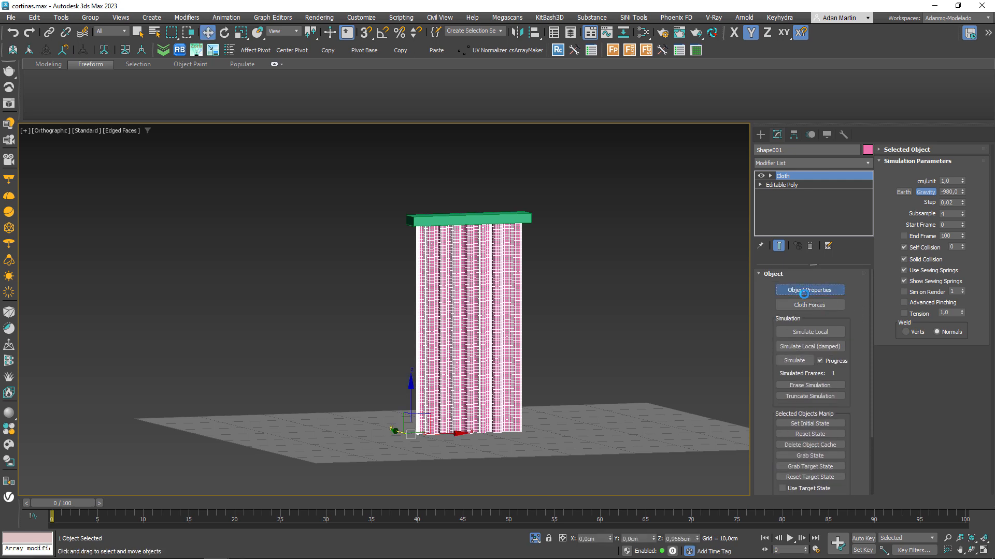
click(403, 147)
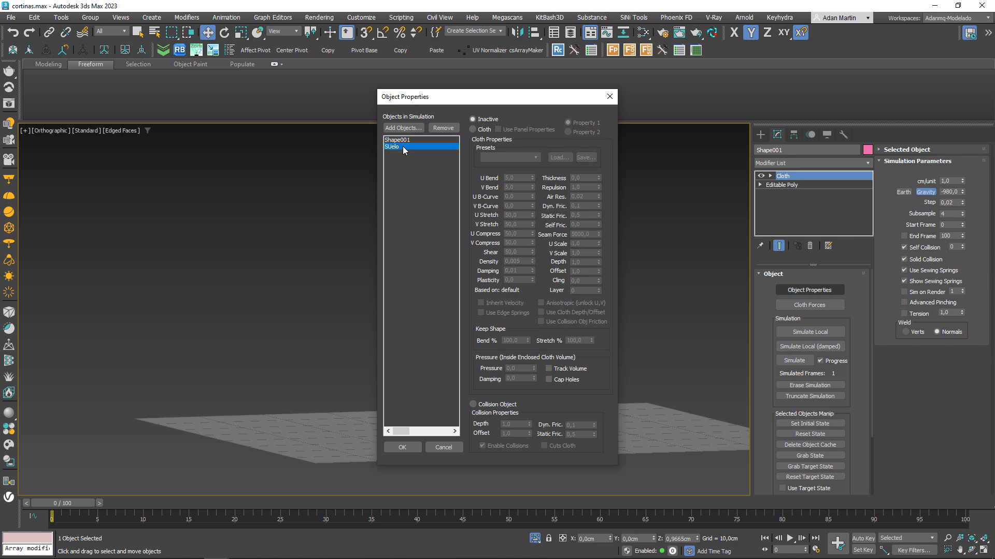
click(481, 406)
click(510, 434)
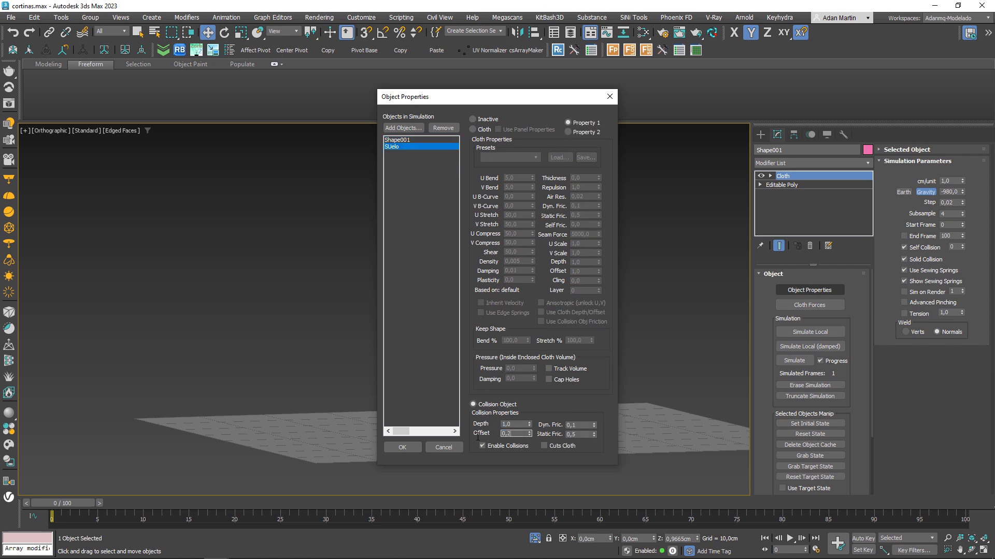
Define Shape001 as cloth with the Cotton preset and accept the object properties.
click(404, 141)
click(472, 130)
click(511, 157)
click(500, 181)
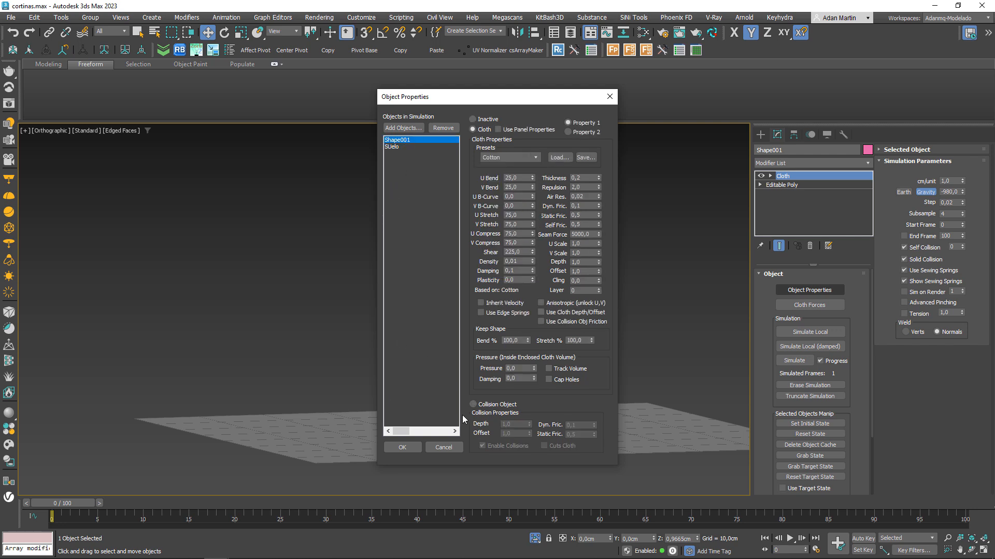
click(402, 448)
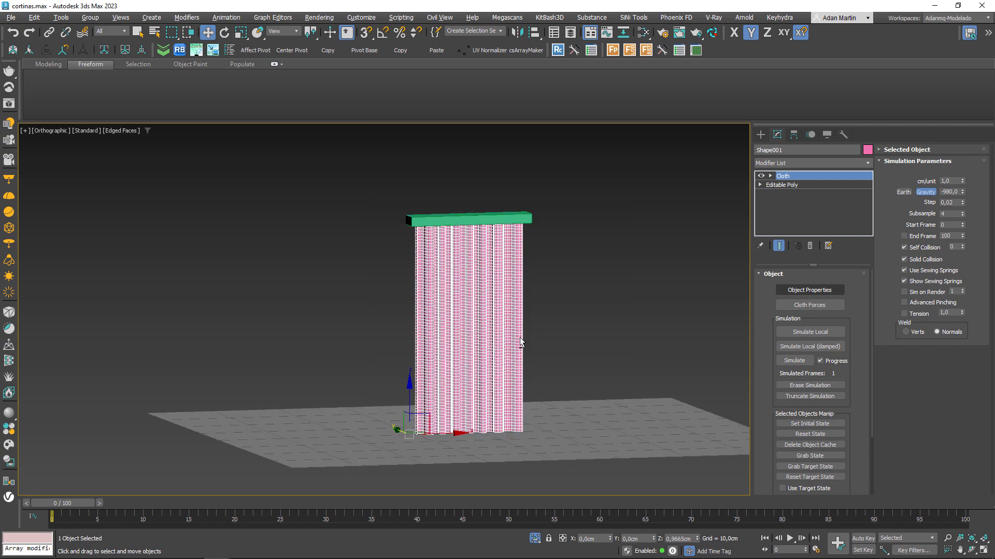
Make a Cloth group from the vertices along the curtain's upper edge in the Front view.
alt+middle_drag(527, 334, 494, 350)
click(770, 176)
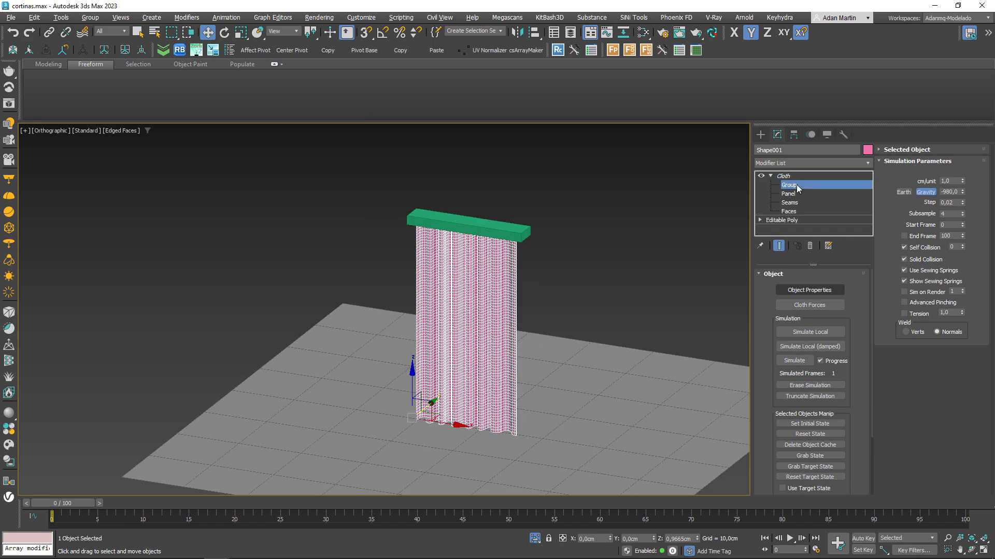
click(789, 185)
key(f)
scroll(279, 319, up, 5)
key(F3)
drag(137, 303, 312, 336)
drag(754, 344, 755, 344)
click(801, 294)
click(487, 297)
Constrain the curtain's vertex group to the green box with Node and leave the group level.
click(790, 323)
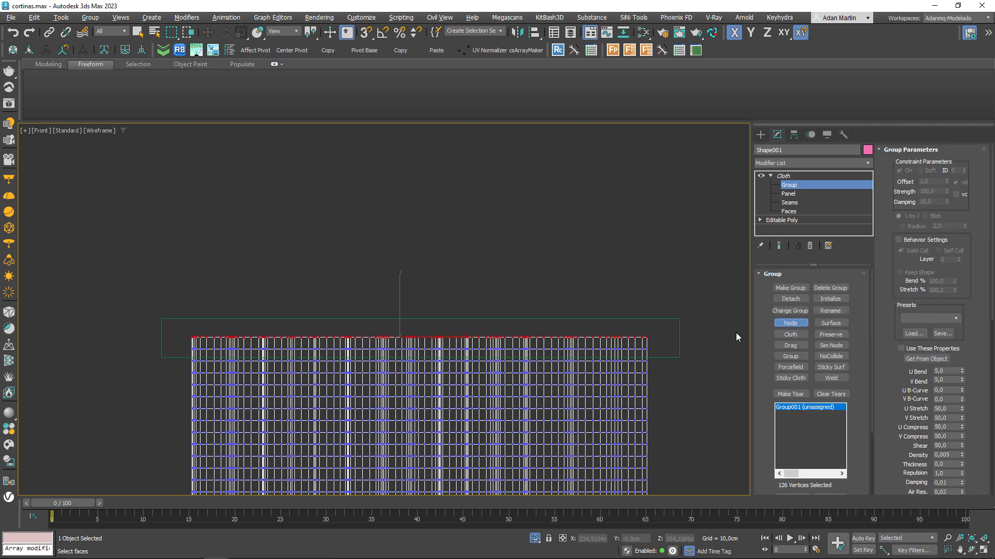
click(679, 345)
click(787, 177)
Show the curtain shaded again and start its local cloth simulation.
scroll(522, 223, down, 5)
alt+middle_drag(539, 256, 518, 282)
middle_drag(590, 345, 599, 262)
scroll(599, 264, down, 4)
scroll(588, 317, up, 2)
key(F3)
scroll(576, 262, up, 2)
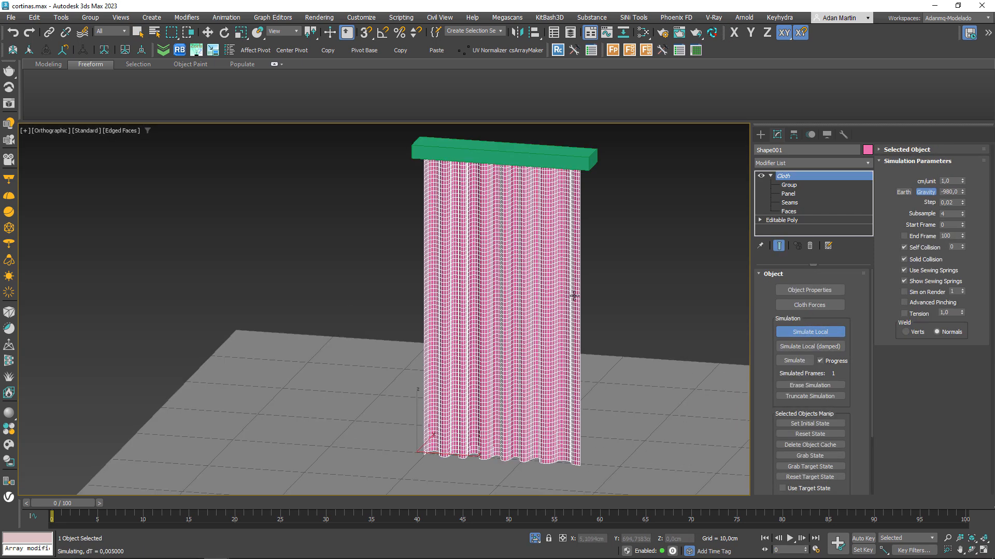
alt+middle_drag(575, 296, 586, 289)
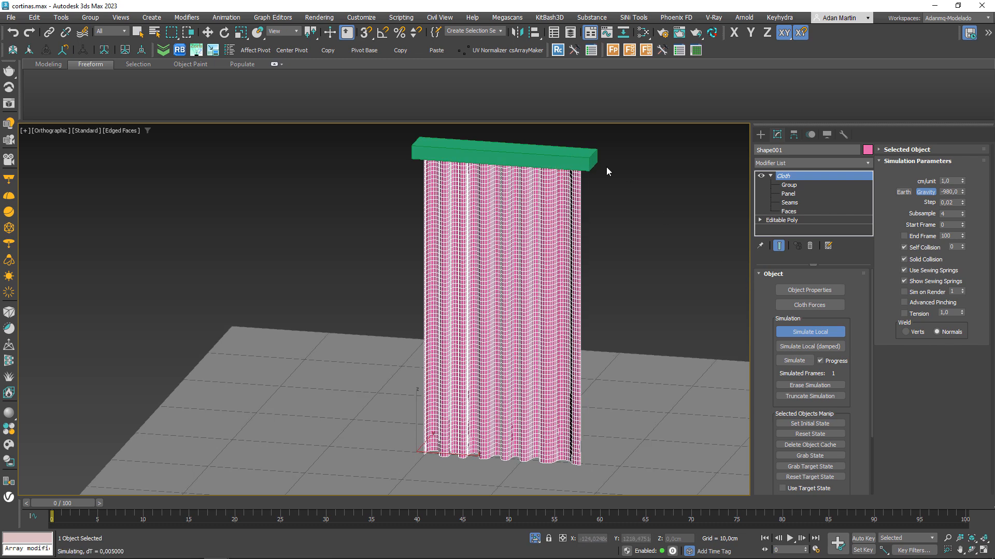
Scale the green box to about 60% along X while the simulation runs, gathering the curtain's top.
key(r)
click(623, 216)
click(575, 161)
middle_drag(557, 158, 568, 191)
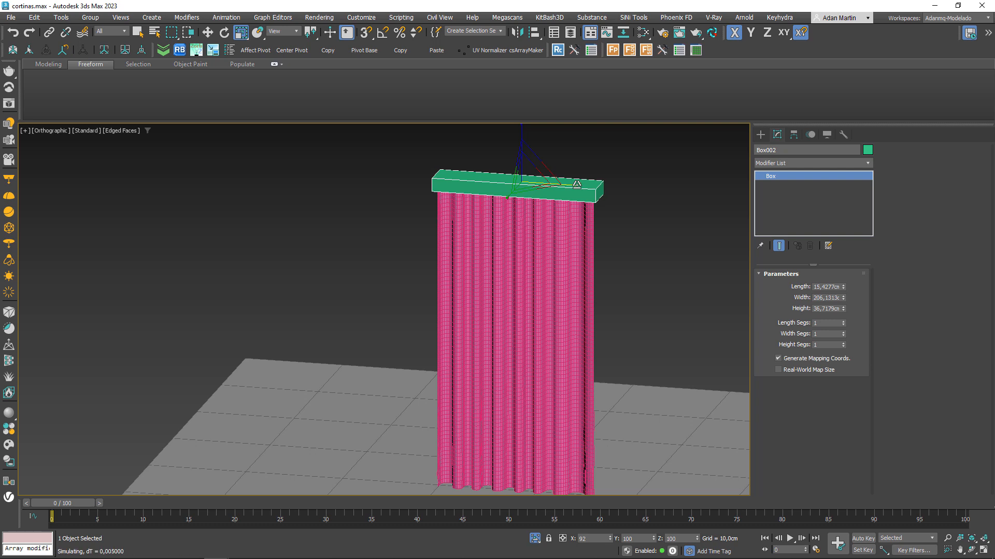
drag(572, 182, 570, 182)
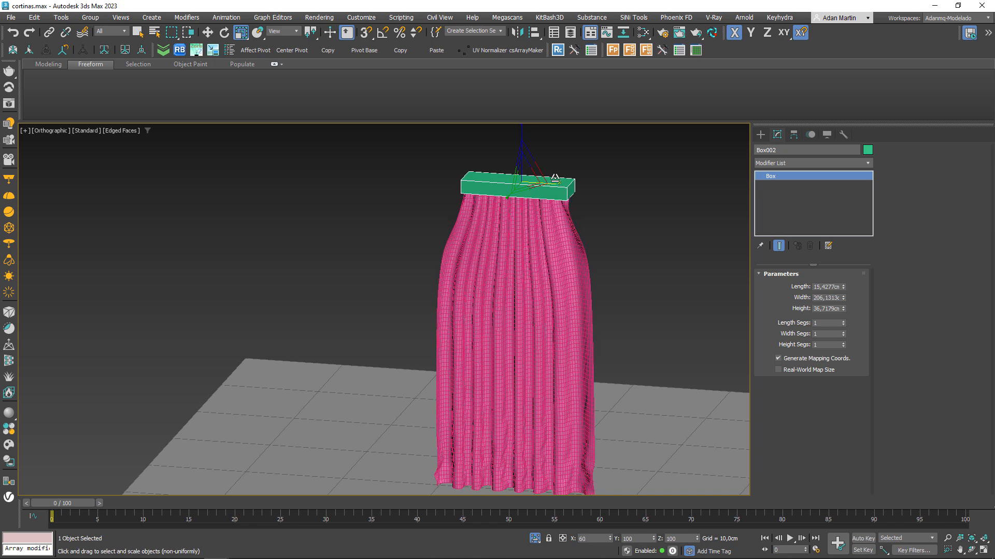
Let the local simulation continue while inspecting the curtain's folds at the floor, and stop it.
middle_drag(567, 312, 564, 264)
alt+middle_drag(550, 300, 502, 313)
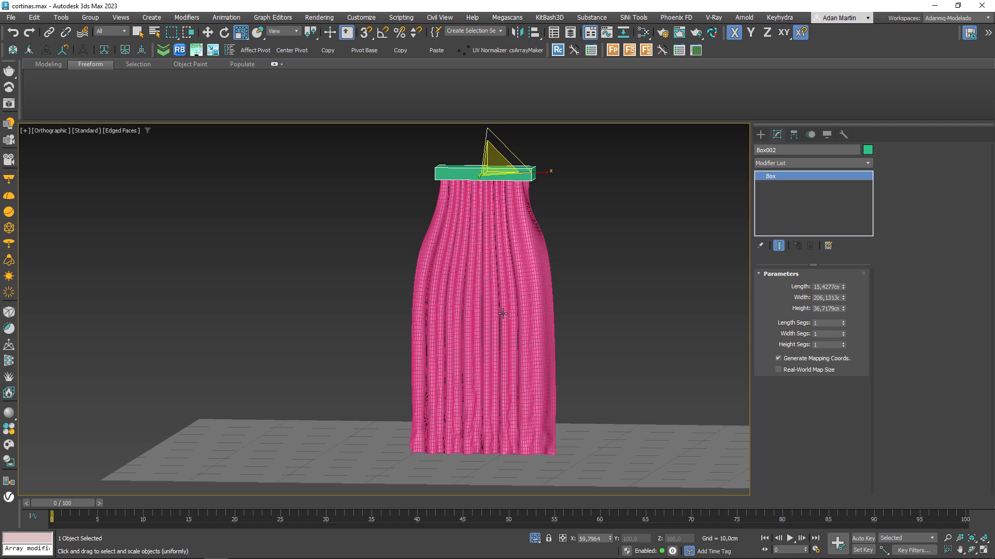
click(502, 292)
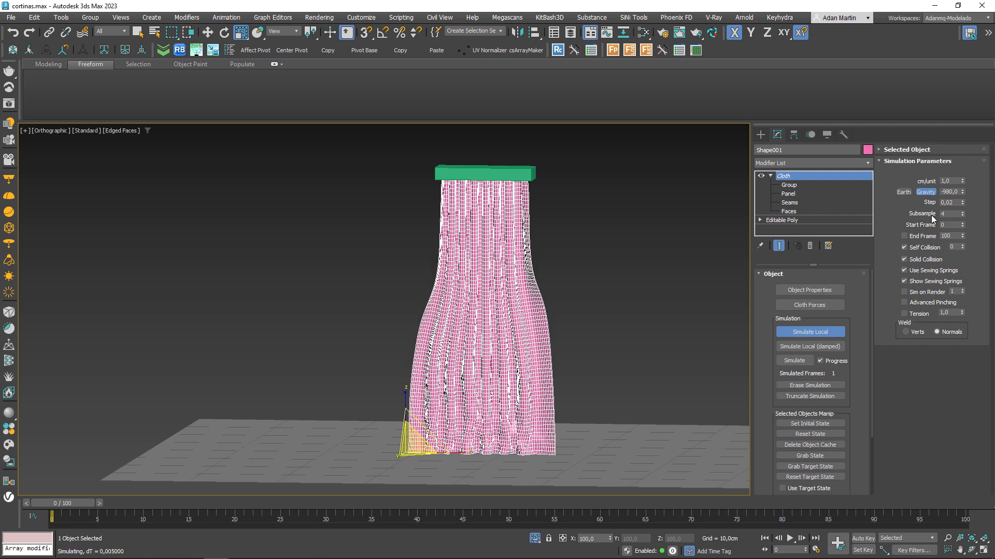
alt+middle_drag(647, 356, 579, 403)
scroll(579, 403, up, 6)
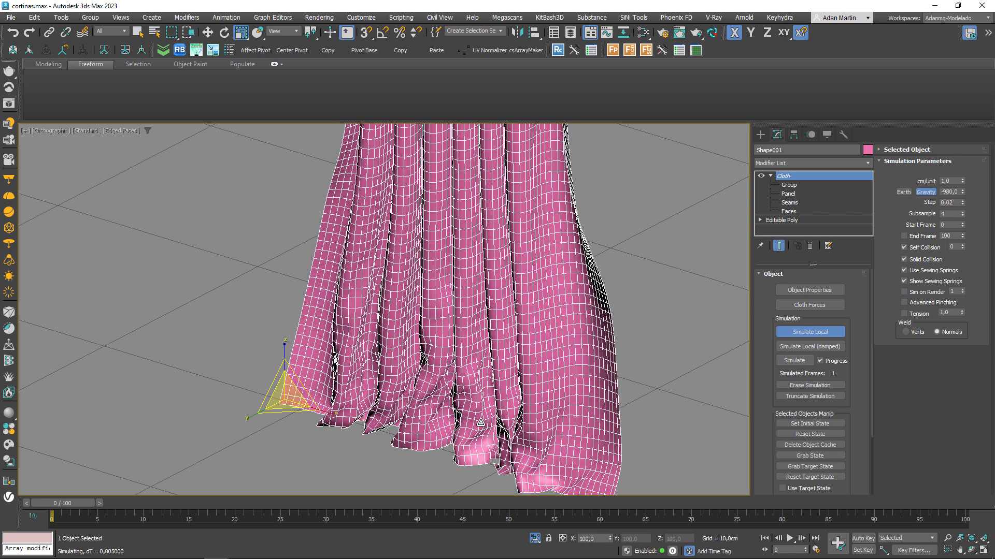
alt+middle_drag(480, 422, 468, 437)
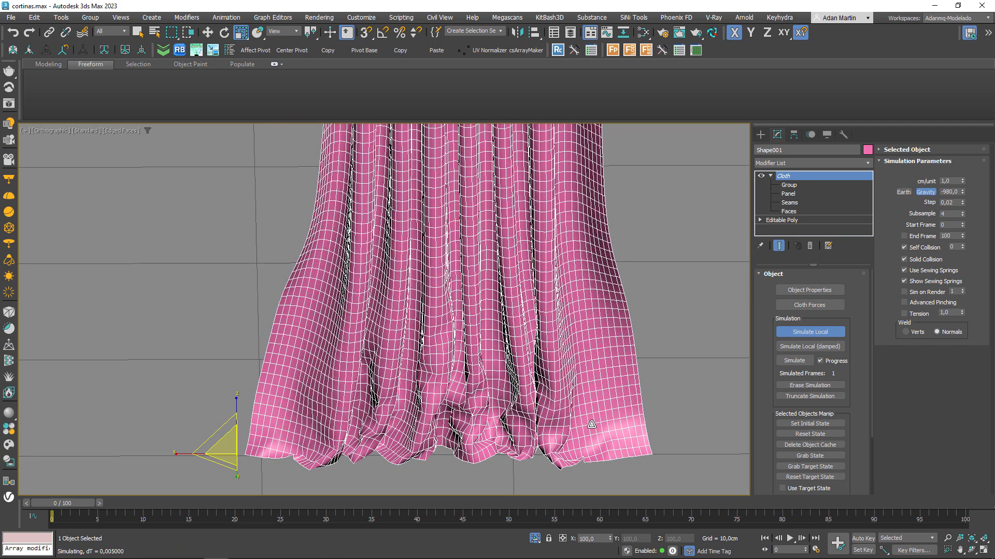
alt+middle_drag(492, 421, 463, 417)
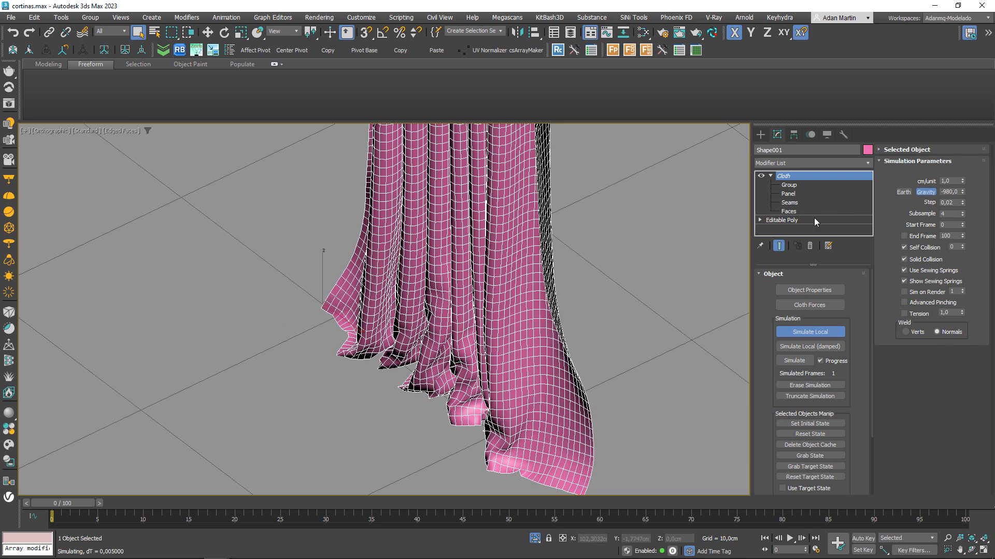
click(813, 336)
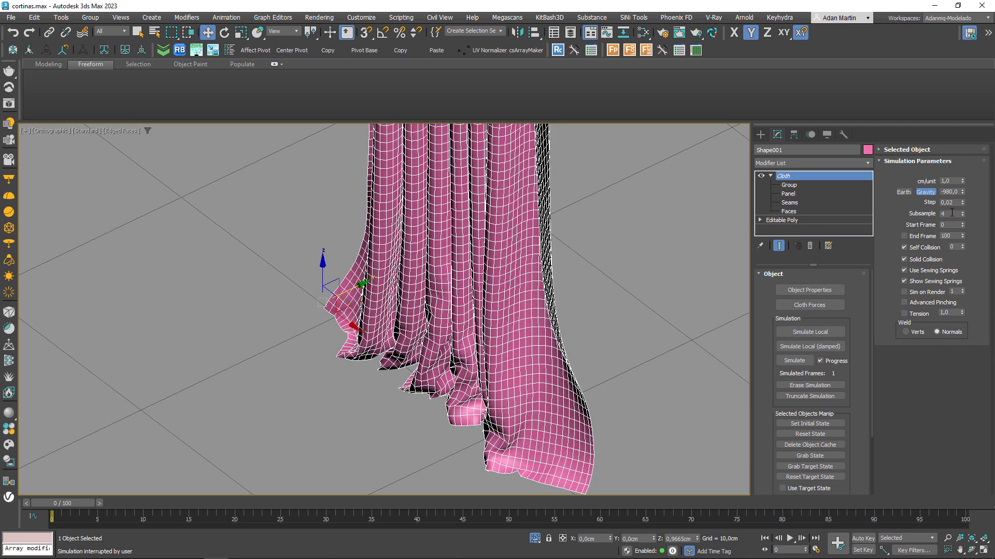
Run the local cloth simulation at subsample 2 until the curtain's hem settles on the floor, stop it, and hide the mesh edges.
click(798, 336)
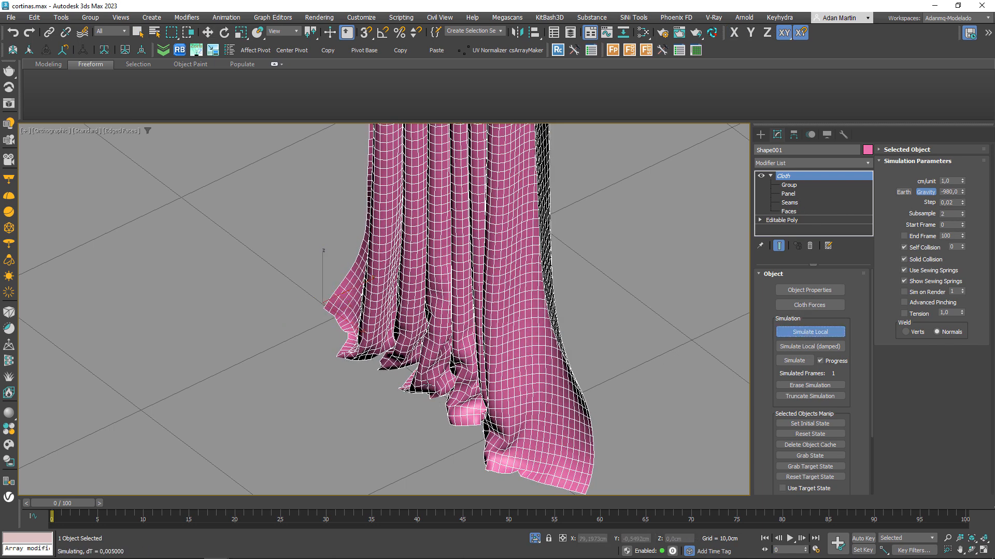
alt+middle_drag(427, 387, 450, 382)
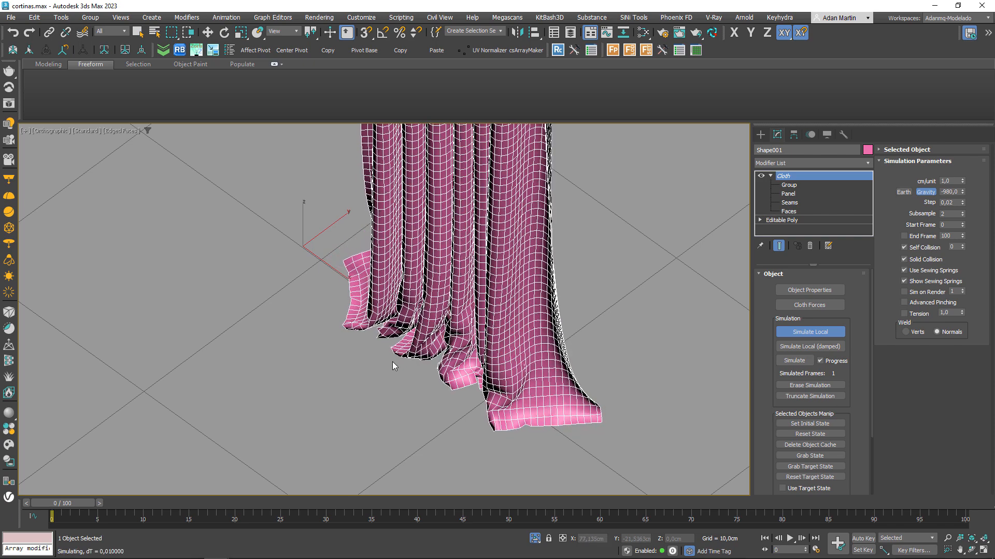
alt+middle_drag(452, 391, 407, 394)
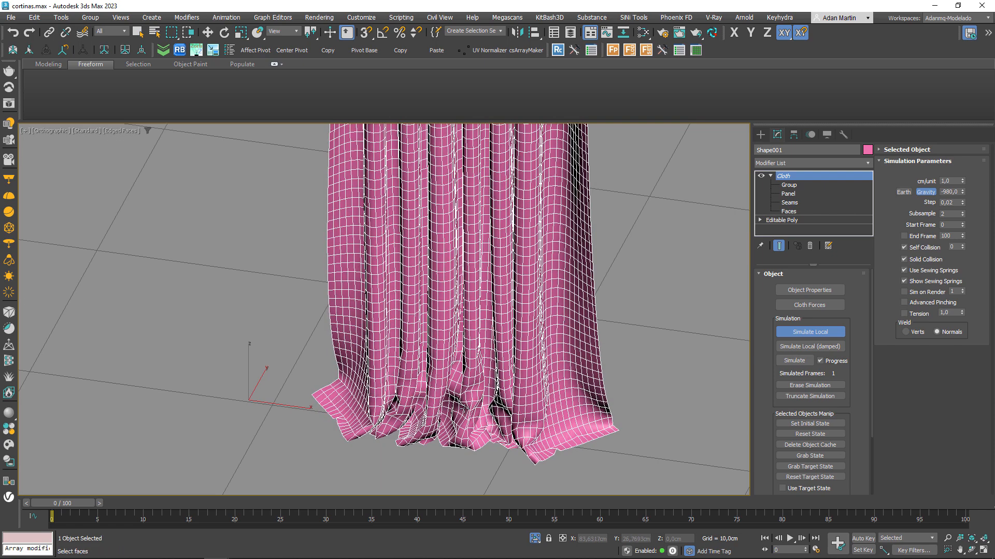
scroll(521, 410, down, 5)
mouse_move(500, 381)
middle_down()
mouse_move(446, 388)
mouse_move(489, 356)
mouse_move(645, 359)
mouse_move(466, 451)
mouse_move(409, 428)
mouse_move(440, 428)
middle_up()
scroll(460, 460, up, 8)
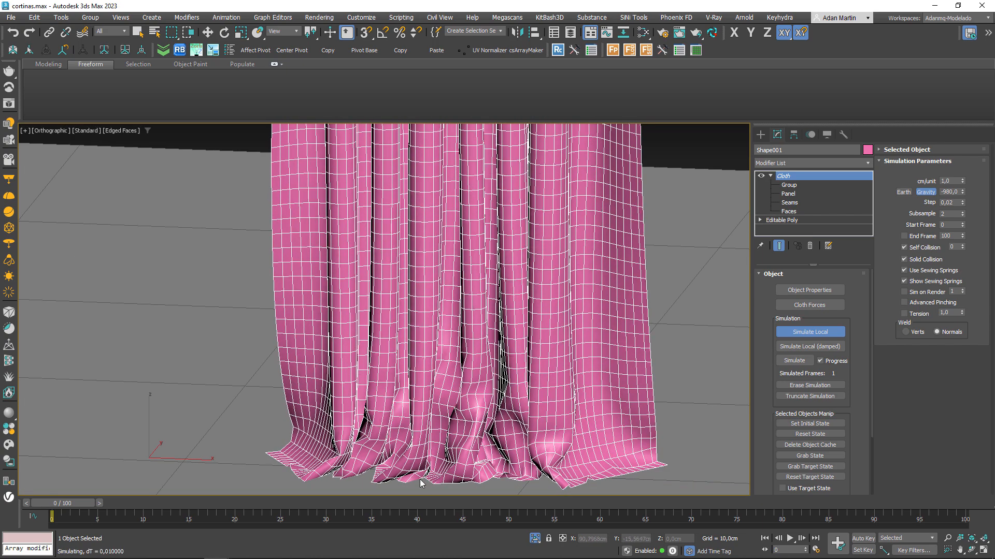
alt+middle_drag(637, 475, 537, 437)
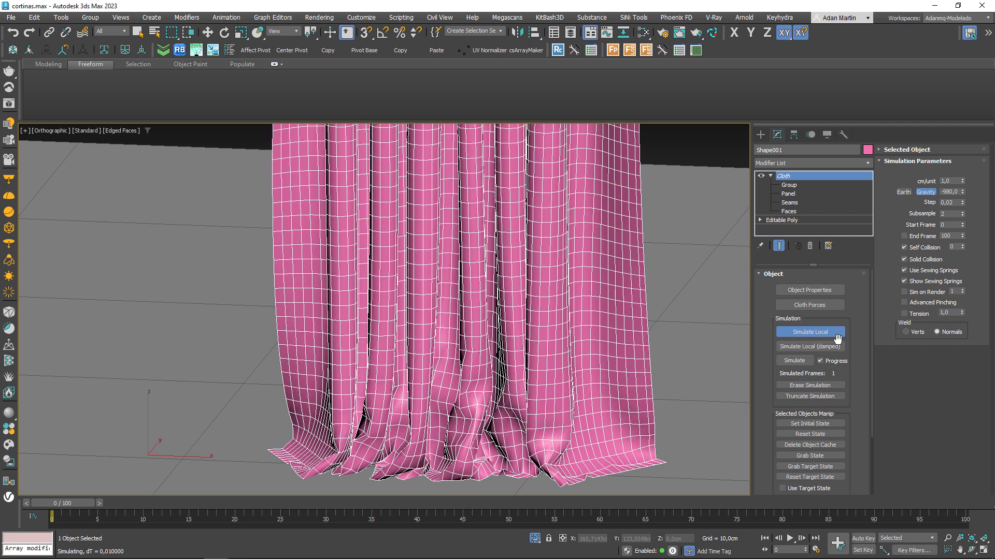
key(Escape)
key(w)
key(F4)
mouse_move(731, 347)
alt+middle_down()
mouse_move(596, 353)
mouse_move(562, 374)
alt+middle_up()
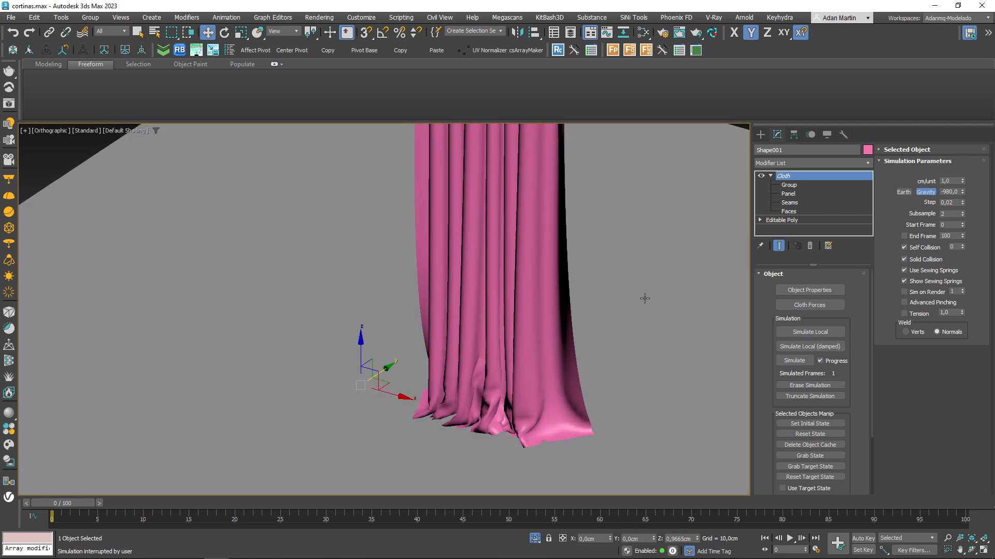
Add a Relax modifier and a TurboSmooth modifier on top of the curtain's Cloth modifier.
click(794, 163)
text(r)
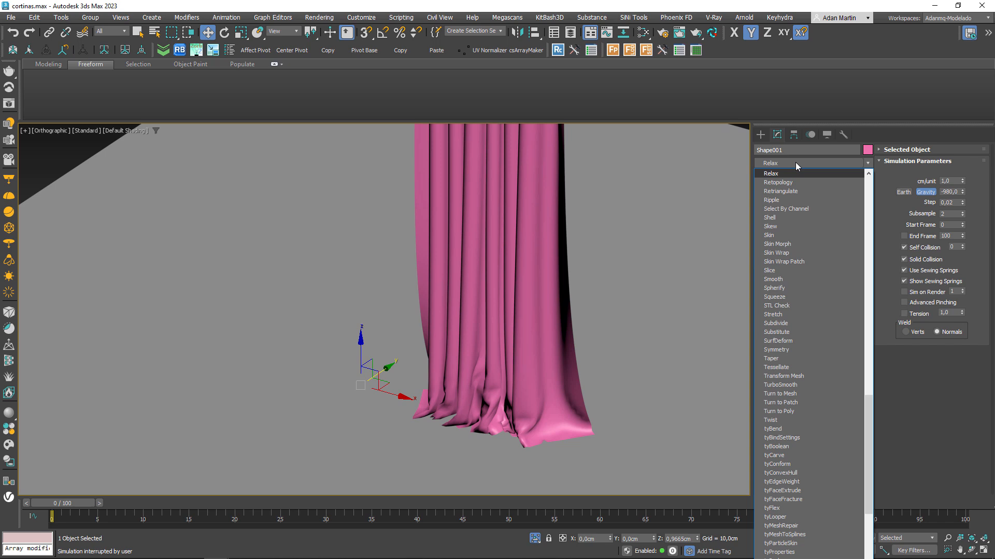
key(Return)
click(809, 164)
text(tr)
key(Down)
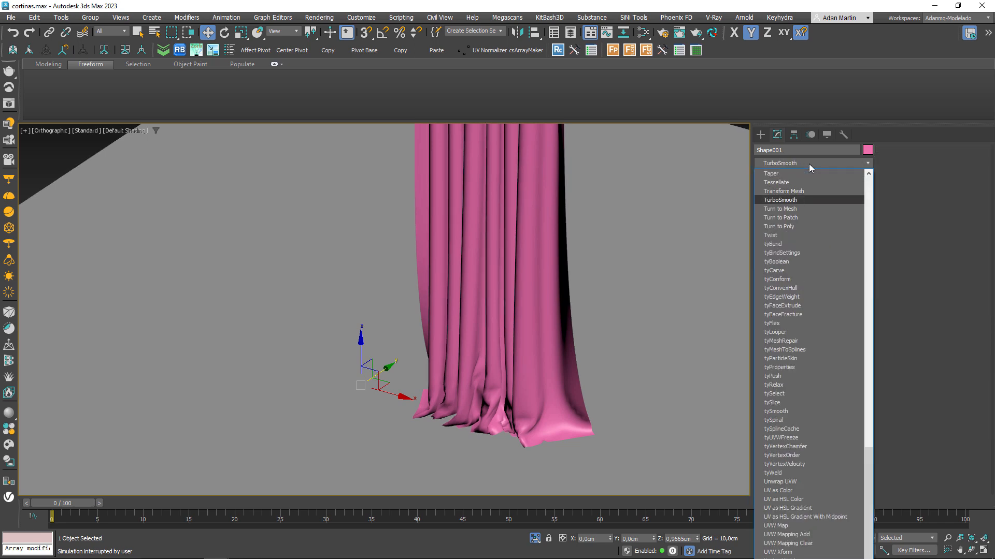
key(Return)
alt+middle_drag(631, 273, 520, 357)
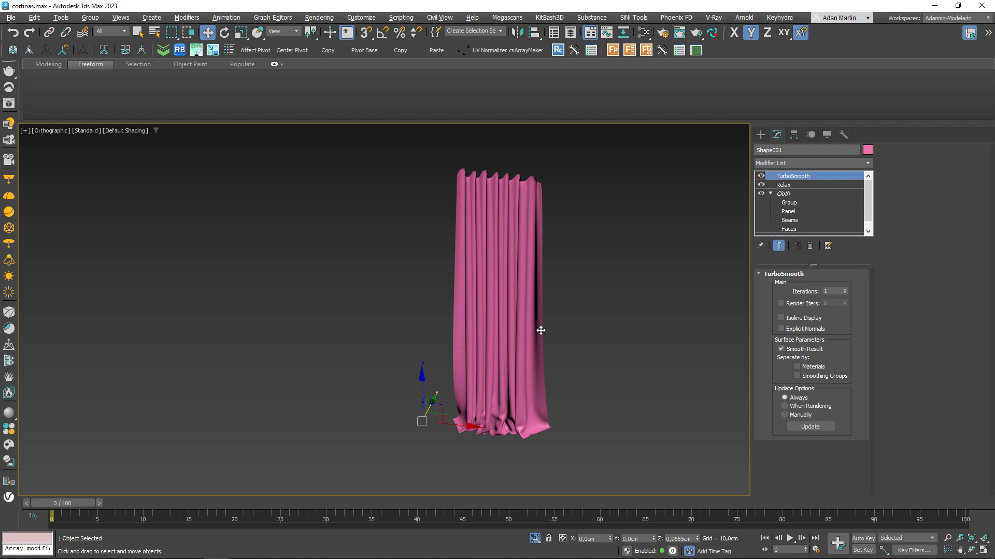
Delete the TurboSmooth and Relax modifiers from the curtain's stack.
click(868, 225)
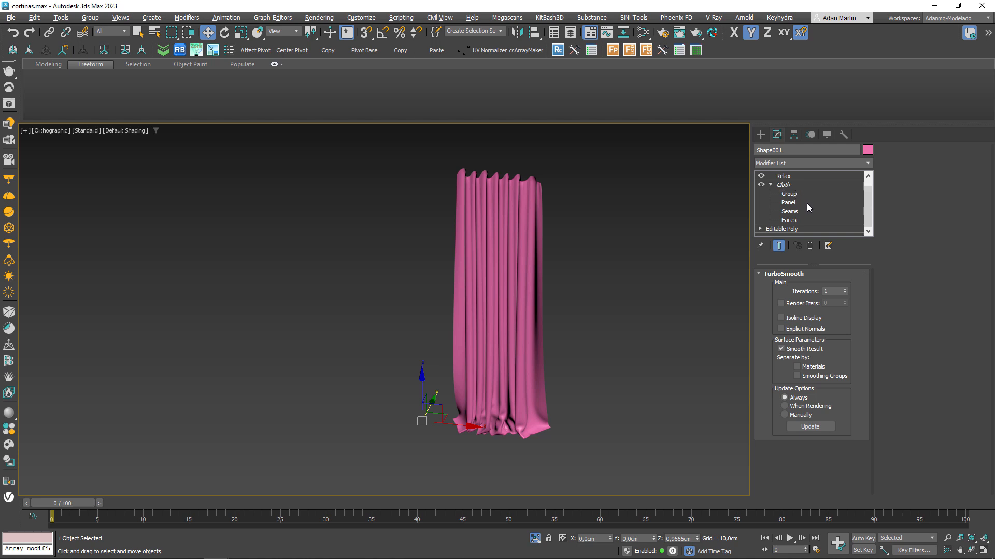
click(794, 179)
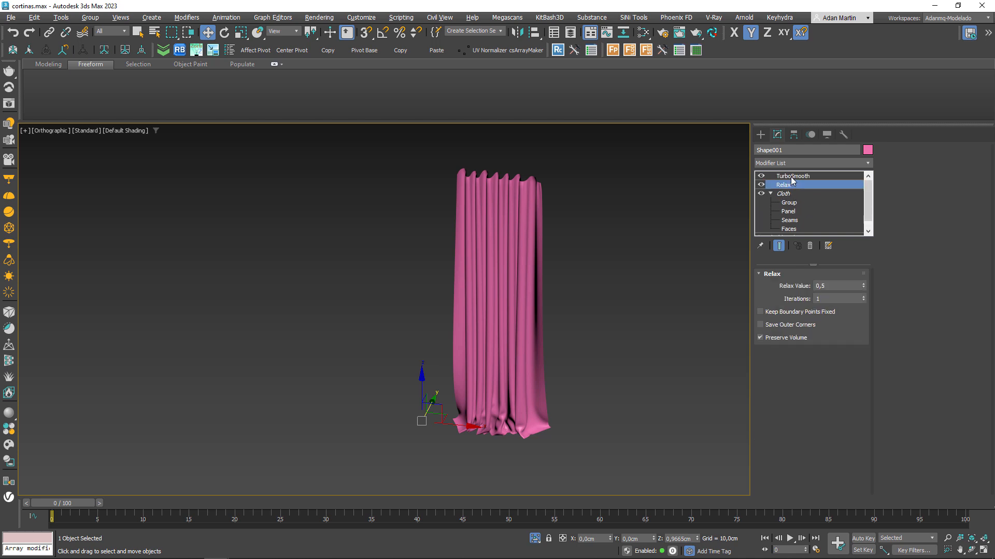
click(790, 179)
click(809, 246)
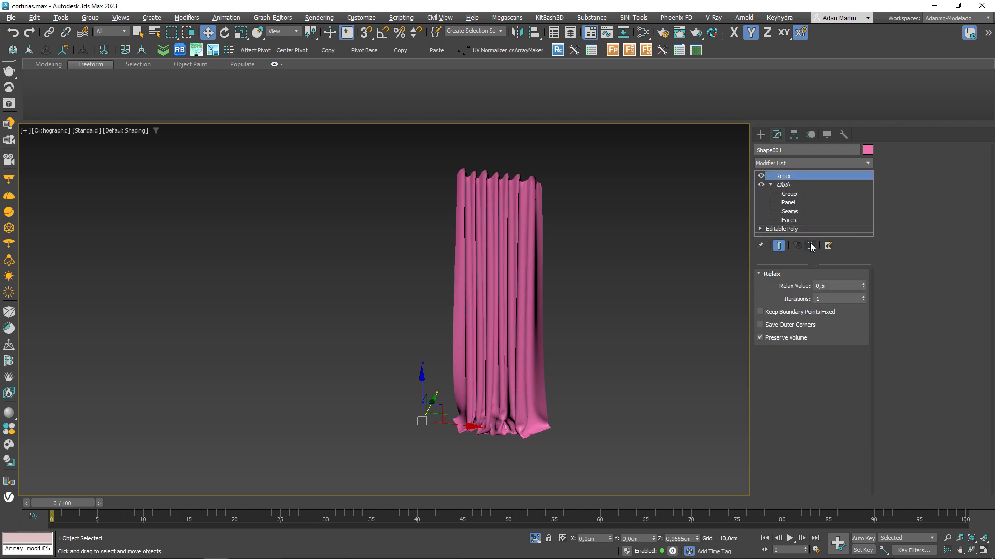
click(810, 246)
Add an Unwrap UVW modifier to the curtain and quick-peel all its faces into one flat UV shell.
click(801, 160)
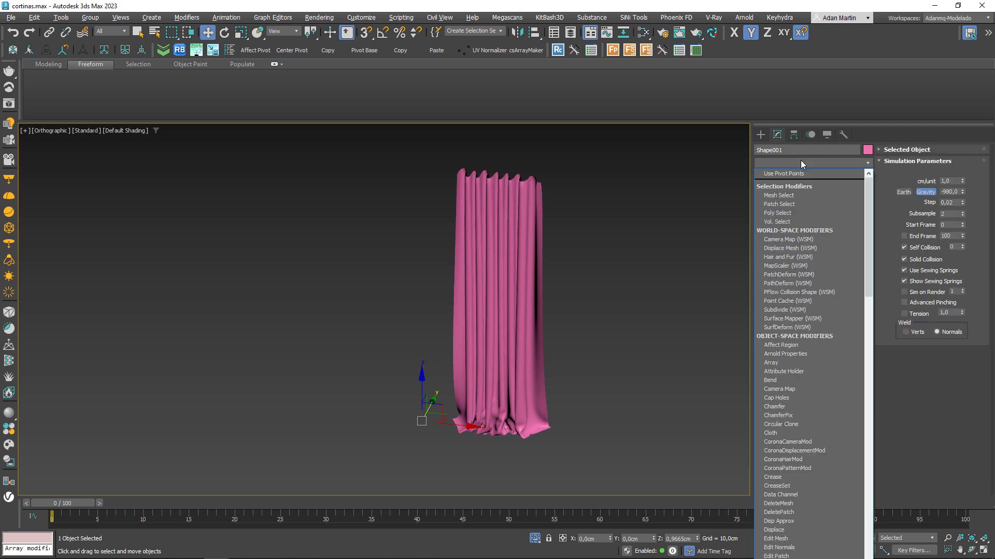
key(u)
key(Return)
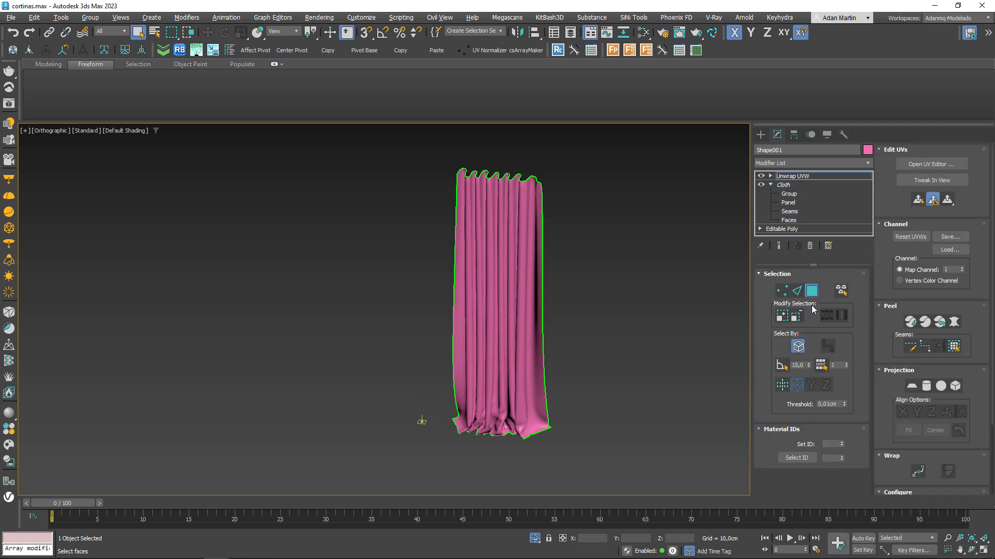
click(910, 322)
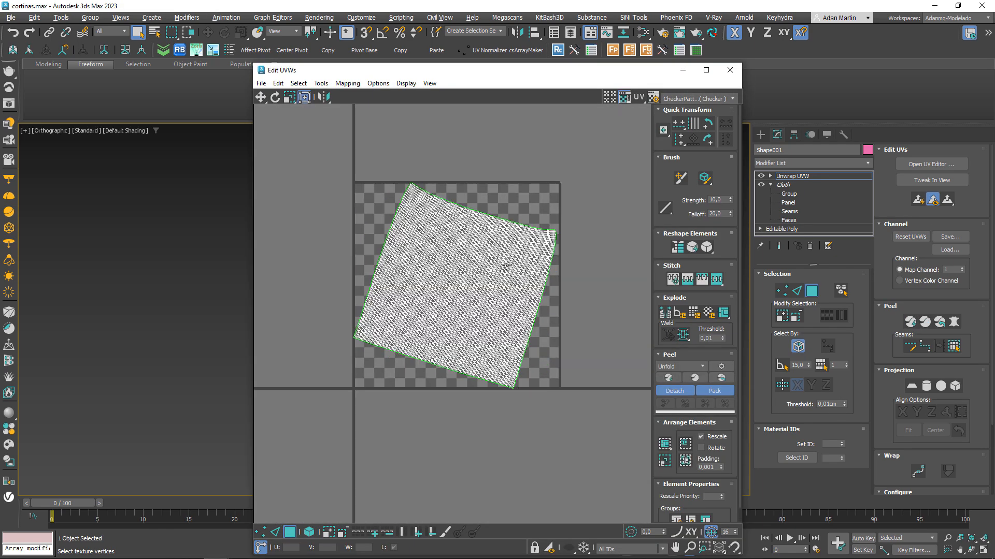
scroll(507, 264, up, 2)
click(442, 278)
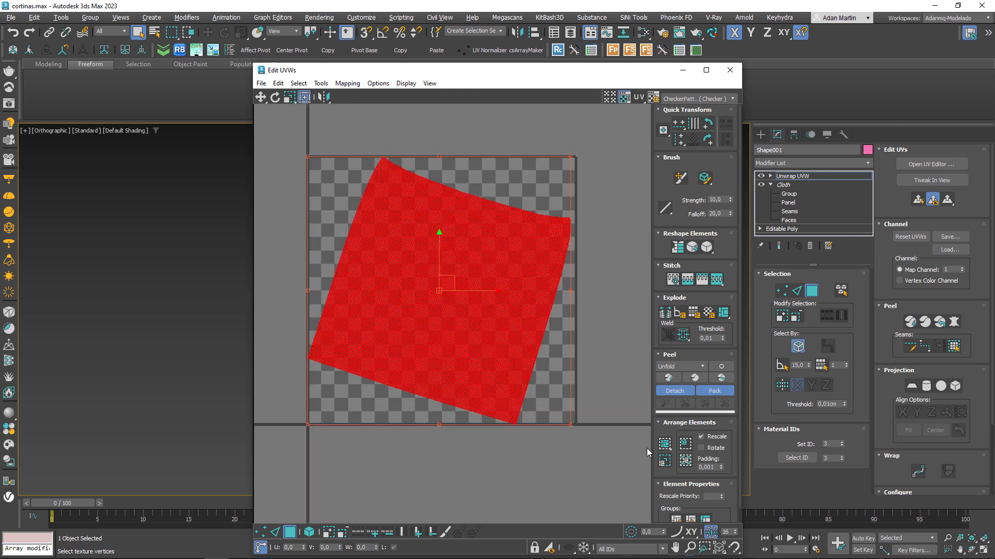
Straighten the curtain's tilted UV shell by aligning it to one of its inner edges, and close the UV editor.
key(2)
scroll(415, 289, up, 8)
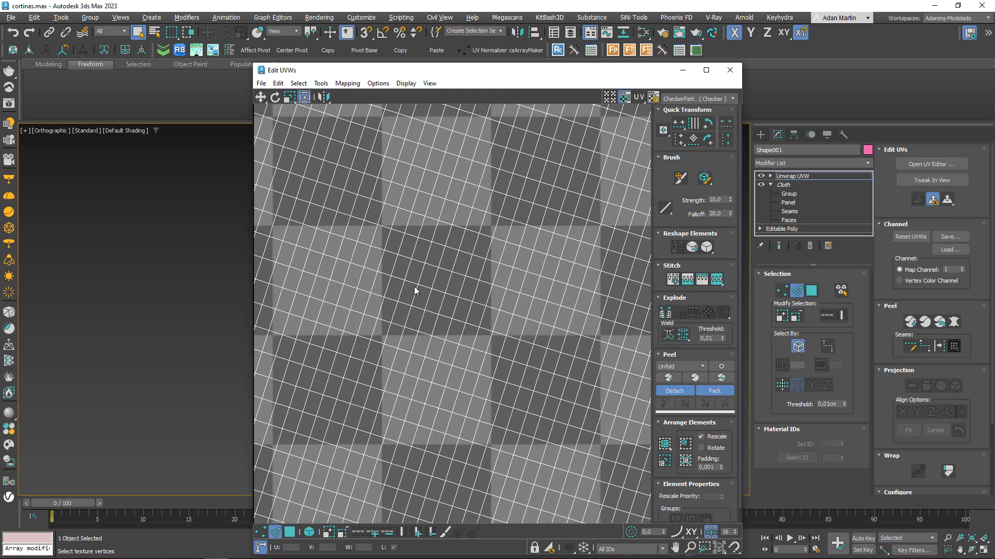
click(412, 284)
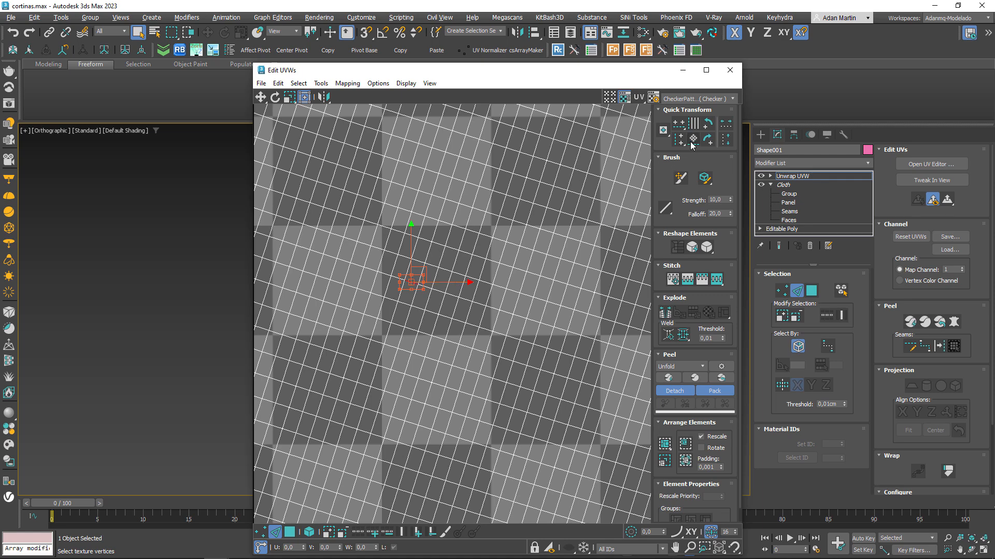
key(ctrl+a)
key(z)
click(568, 354)
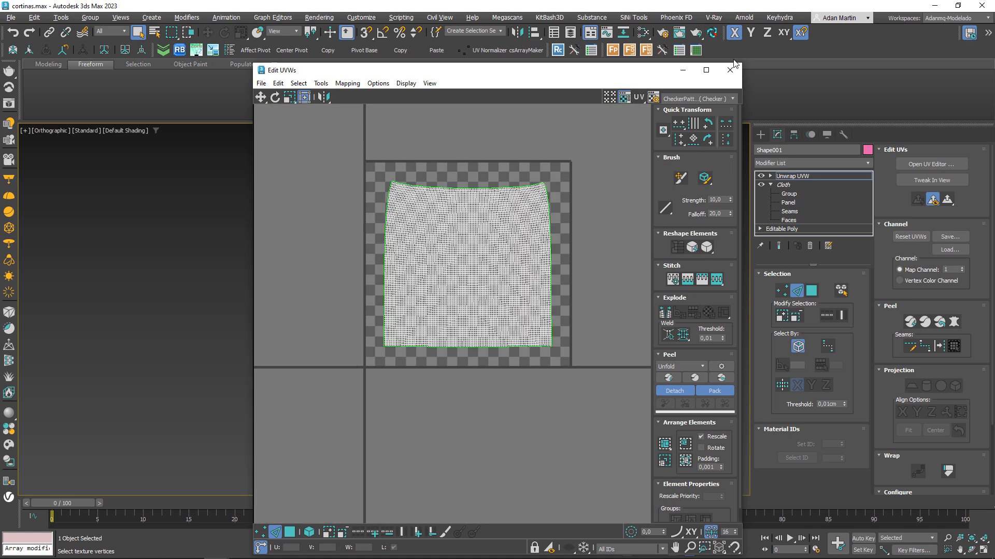
click(730, 70)
Override the viewport materials with the UV Checker and examine the mapping along the curtain's folds.
click(42, 130)
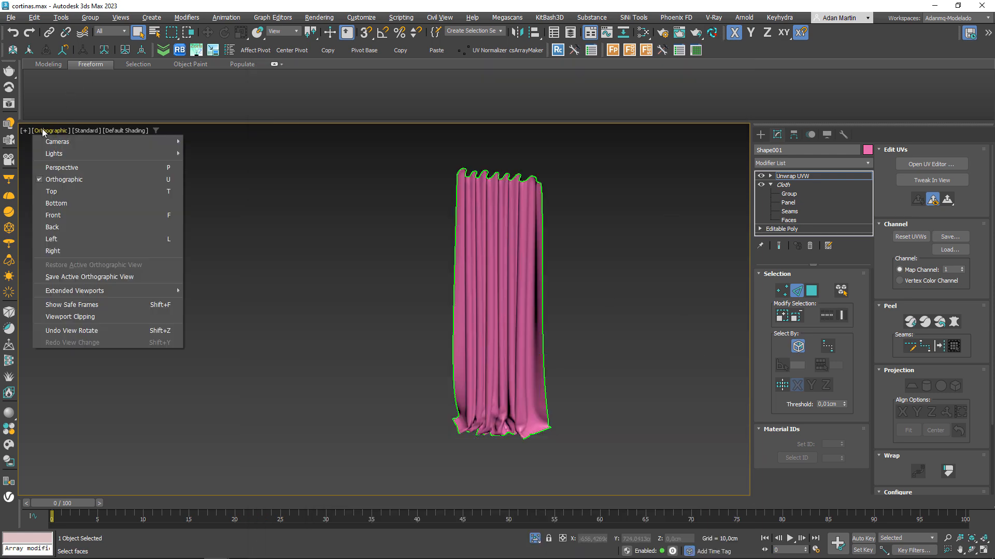
click(85, 131)
mouse_move(114, 214)
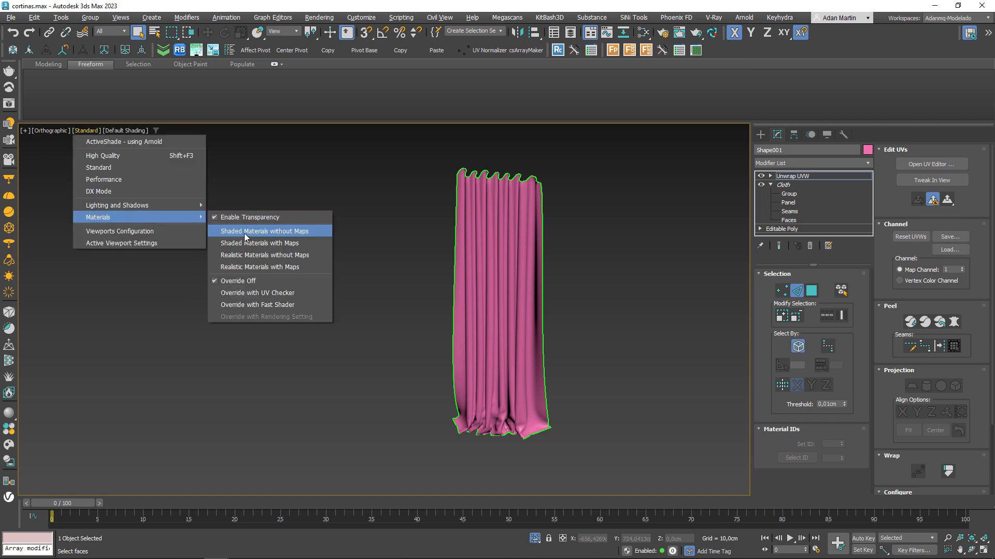
click(243, 281)
scroll(493, 299, up, 4)
scroll(493, 299, down, 5)
scroll(546, 289, up, 4)
alt+middle_drag(546, 290, 259, 137)
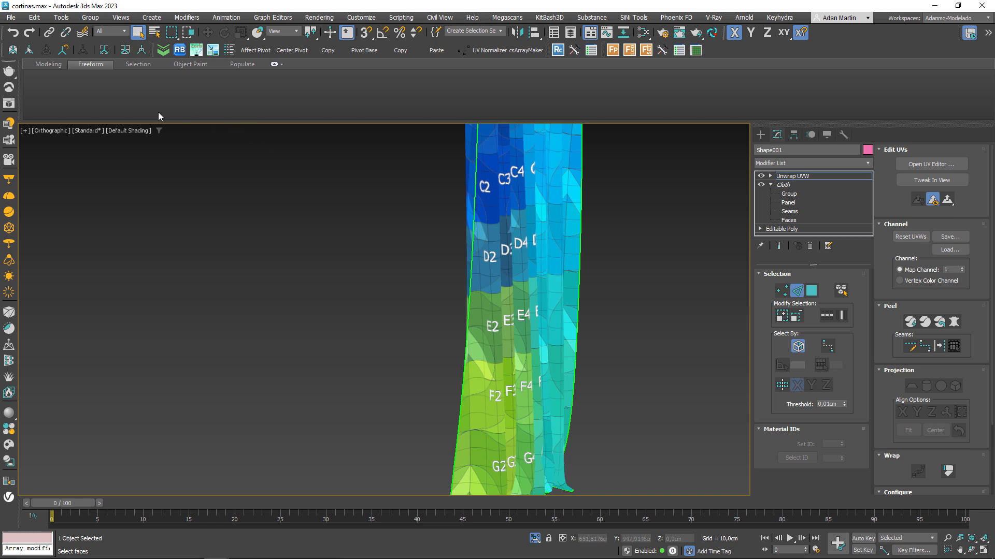
Turn off the UV Checker override so the curtain shows its own colour.
click(91, 131)
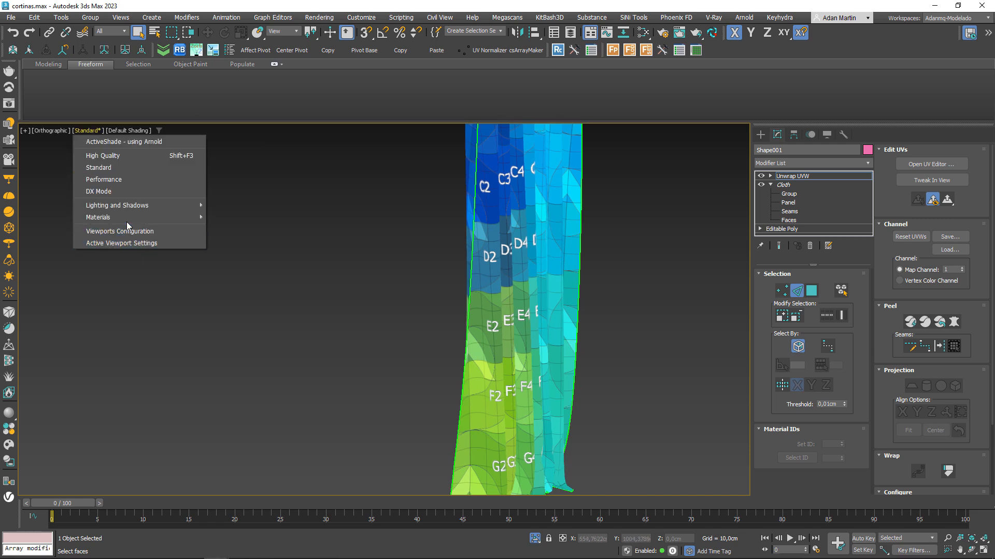
mouse_move(127, 219)
click(254, 266)
alt+middle_drag(526, 313, 446, 317)
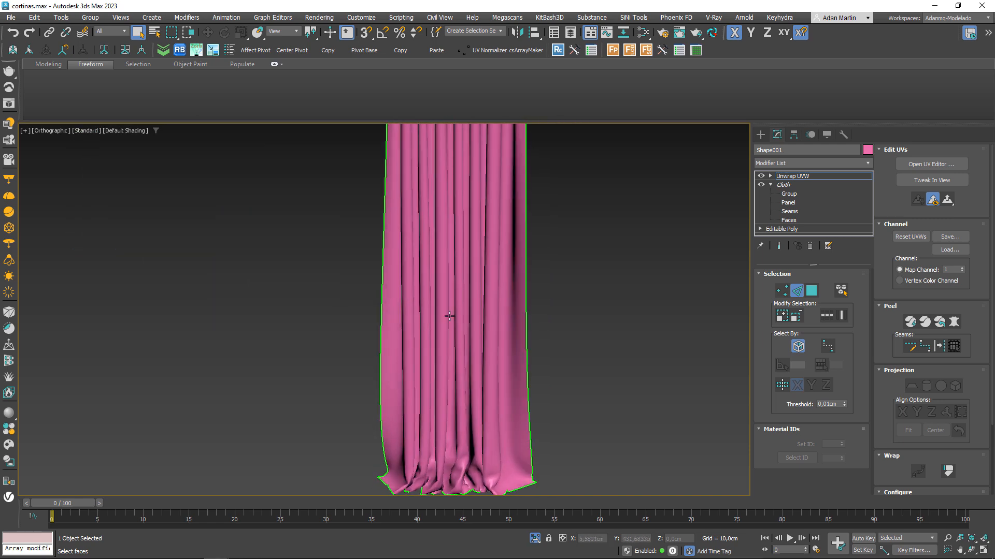
Inspect the curtain's gathered top edge and leave isolation to bring back the whole scene.
scroll(441, 320, down, 3)
scroll(446, 218, up, 8)
middle_drag(433, 236, 446, 283)
mouse_move(446, 282)
alt+middle_down()
mouse_move(374, 243)
mouse_move(429, 231)
mouse_move(448, 197)
alt+middle_up()
alt+middle_drag(346, 207, 328, 220)
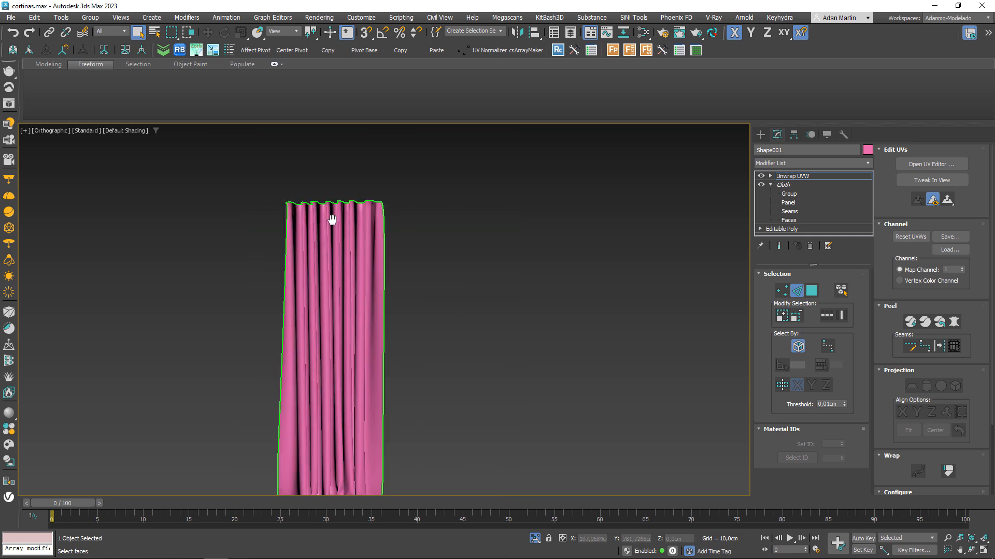
click(532, 541)
alt+middle_drag(502, 374, 471, 414)
Collapse the pink curtain's whole modifier stack and move it about 210 cm along negative X, clear of the blue curtain.
right_click(825, 206)
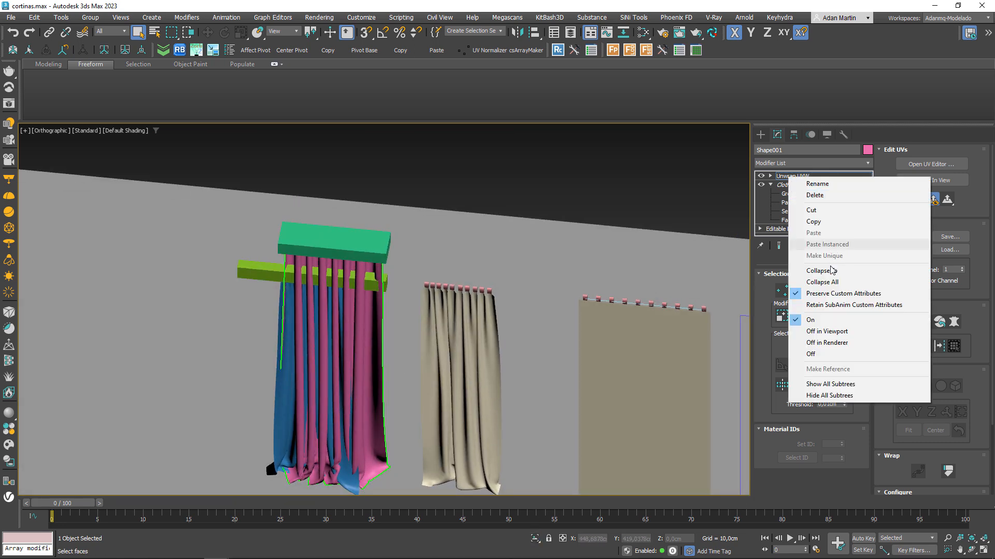
click(823, 285)
click(545, 326)
middle_drag(390, 332, 521, 295)
key(F4)
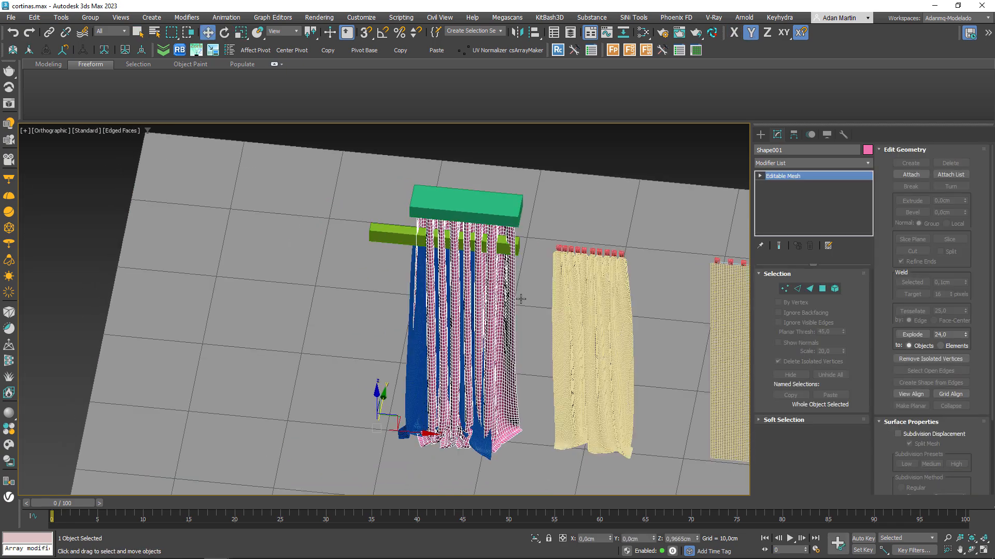
drag(396, 427, 207, 415)
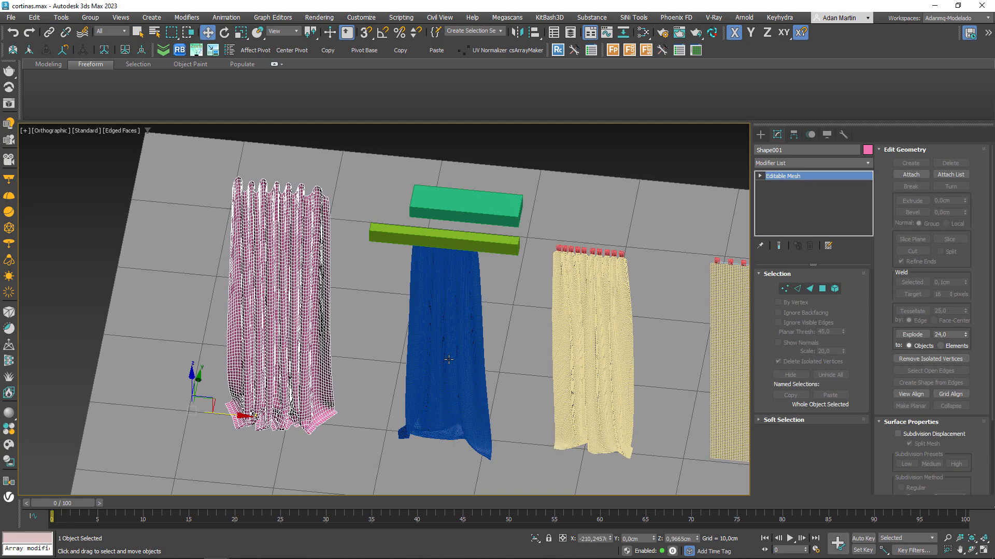
Isolate the pink and blue curtains, shade them without edges, and compare the folds along their top edges.
ctrl+click(445, 357)
key(alt+q)
key(F4)
key(ctrl+d)
scroll(437, 244, up, 5)
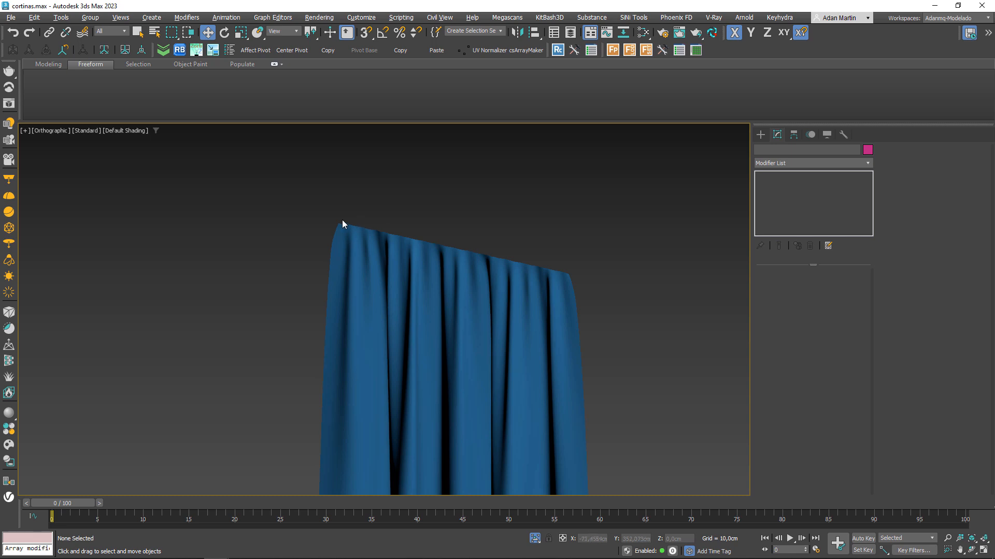
middle_drag(207, 237, 466, 337)
scroll(467, 337, down, 3)
scroll(393, 315, down, 2)
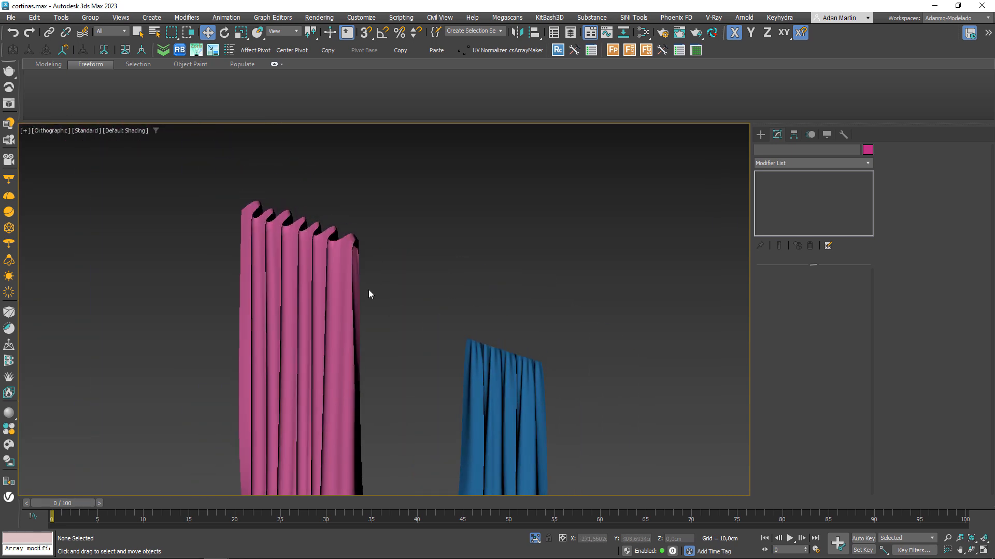
click(348, 244)
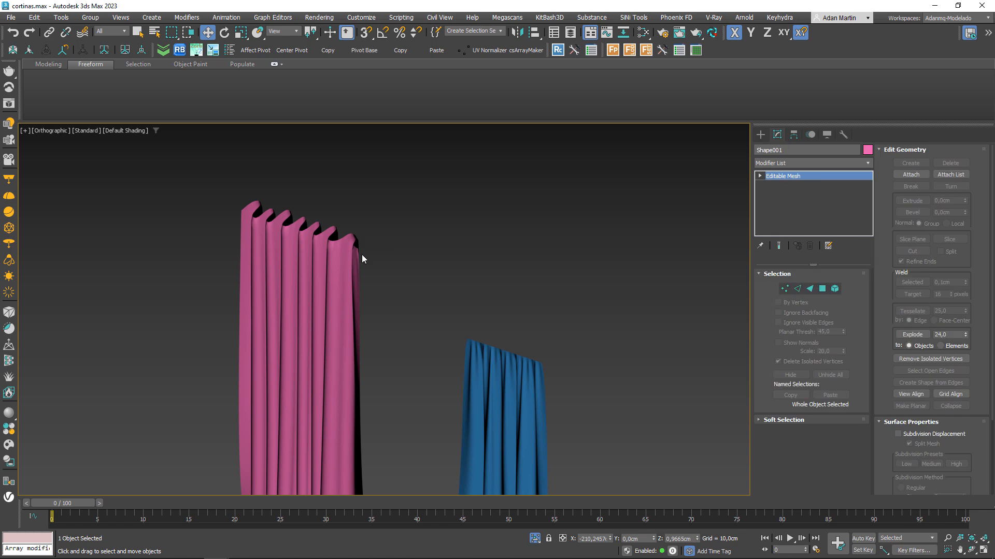
scroll(543, 468, down, 2)
middle_drag(544, 465, 541, 444)
Undo the isolation, the sideways move and the stack collapse of the pink curtain.
key(ctrl+z)
key(ctrl+z)
key(ctrl+z)
key(ctrl+z)
key(ctrl+z)
alt+middle_drag(527, 344, 541, 332)
key(ctrl+z)
Show the mesh edges again and isolate the pink curtain together with the green box above it.
key(F4)
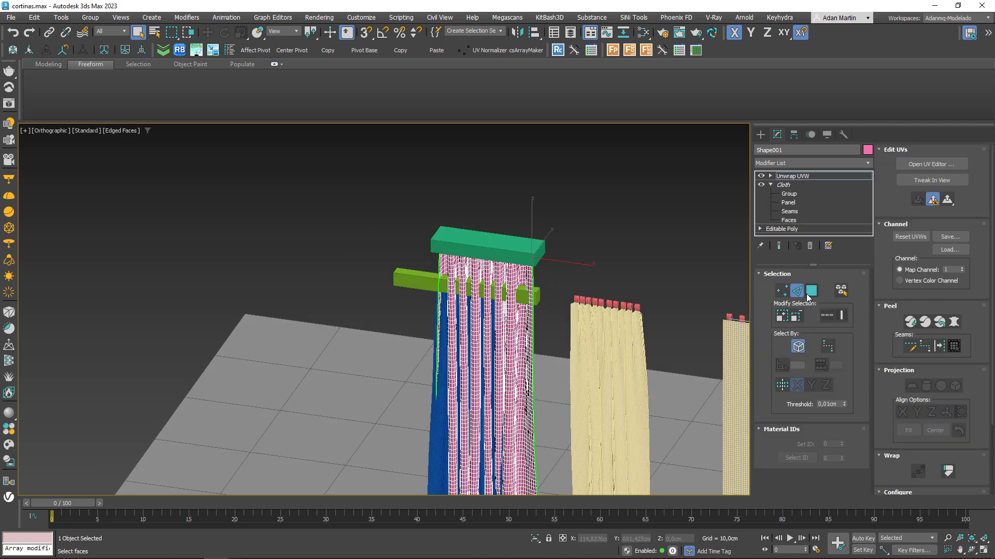
click(797, 291)
click(787, 185)
ctrl+click(525, 253)
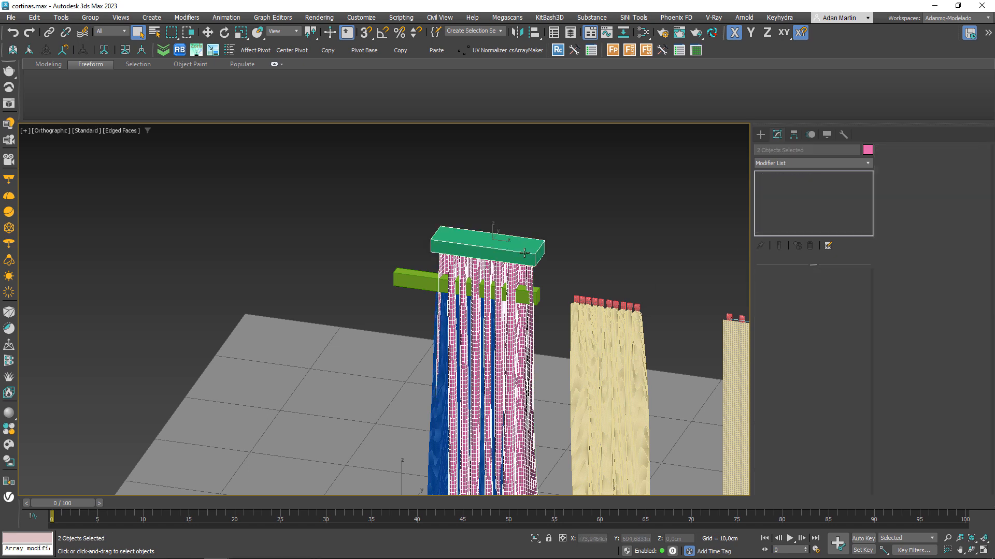
key(alt+q)
Return to the pink curtain's Cloth modifier and start its local simulation again.
click(524, 309)
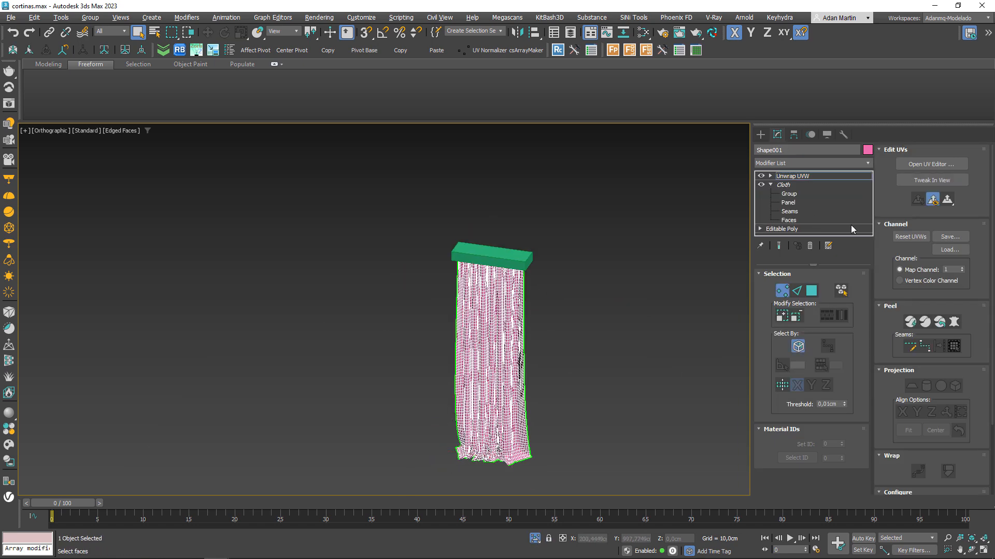
click(783, 185)
click(819, 332)
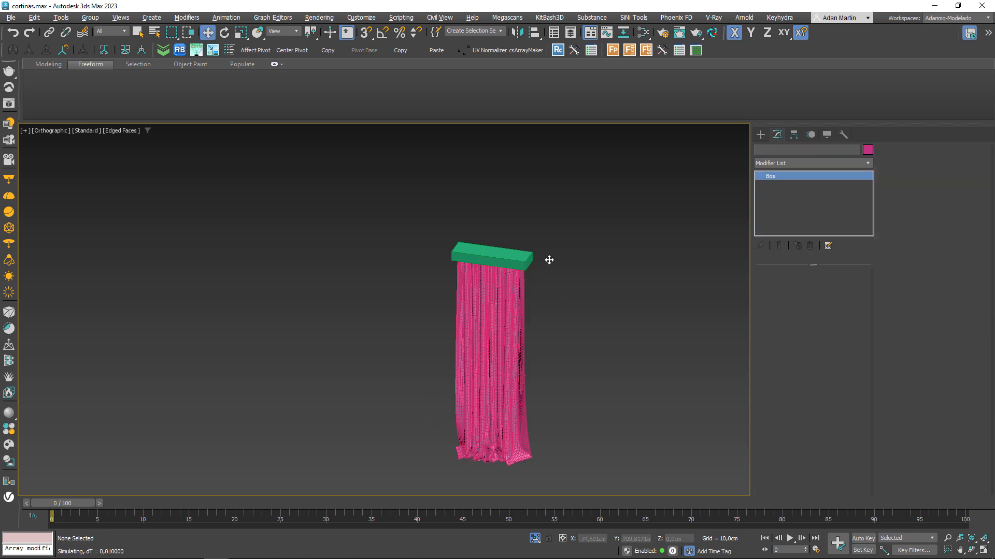
Shift the green box along the Y axis while the simulation runs to reshape the pink curtain's folds.
click(523, 254)
scroll(524, 254, up, 3)
alt+middle_drag(497, 261, 447, 237)
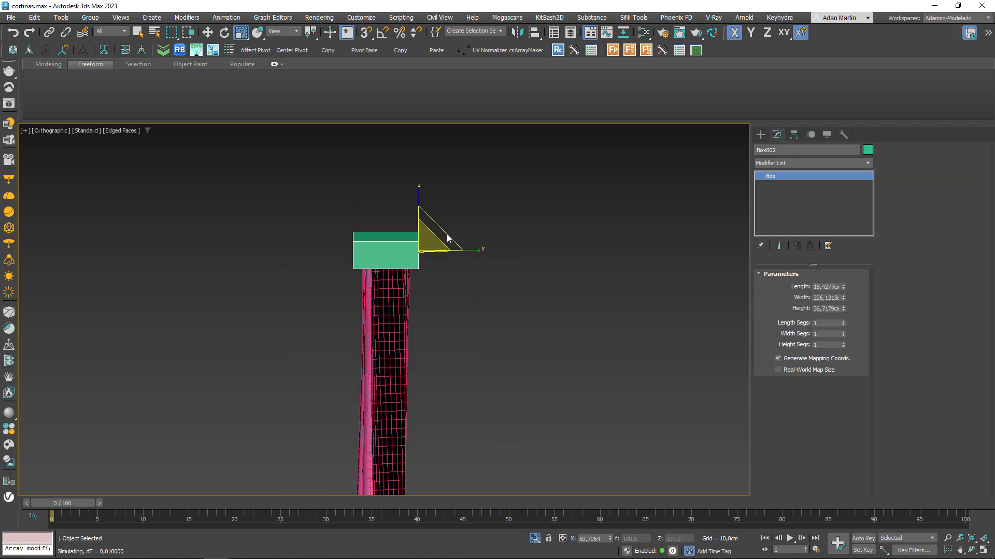
drag(477, 251, 440, 247)
alt+middle_drag(440, 247, 493, 329)
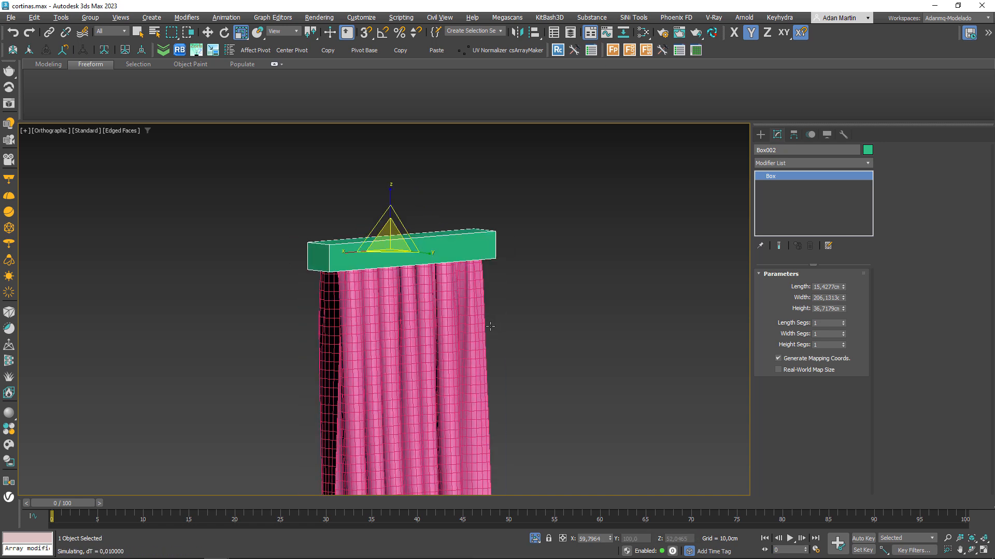
Stop the local simulation in the pink curtain's Cloth modifier, then isolate the curtain and inspect its folds without mesh edges.
click(468, 309)
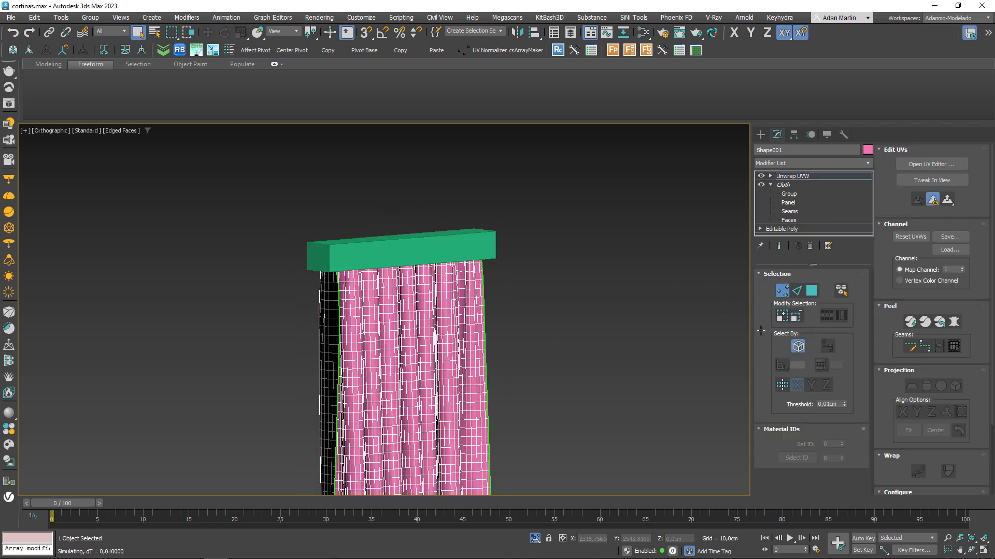
click(793, 185)
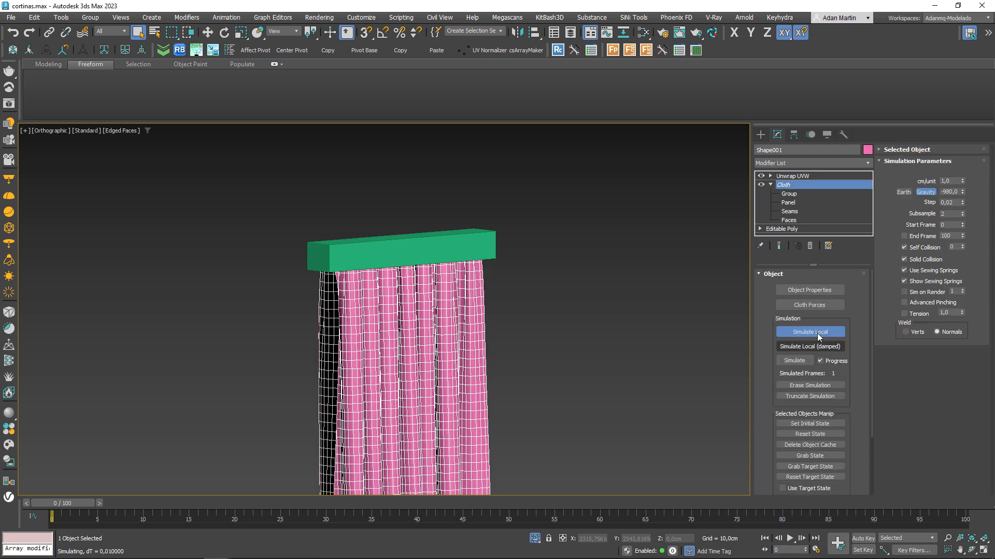
key(alt+q)
mouse_move(578, 348)
alt+middle_down()
mouse_move(555, 317)
mouse_move(467, 335)
alt+middle_up()
key(F4)
mouse_move(465, 299)
alt+middle_down()
mouse_move(533, 278)
mouse_move(519, 298)
mouse_move(426, 280)
mouse_move(539, 331)
mouse_move(541, 386)
mouse_move(529, 393)
alt+middle_up()
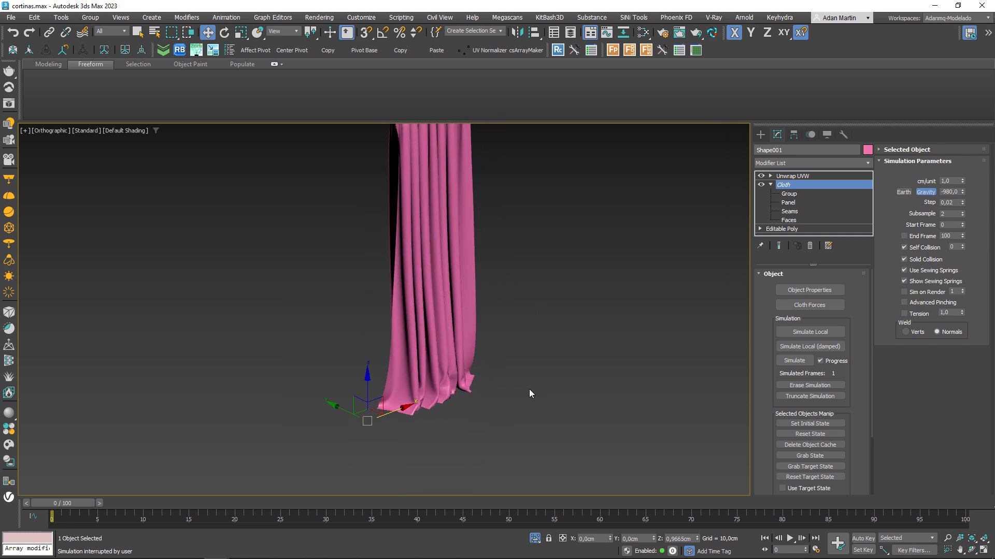
Exit isolation and move the pink curtain and its green box along X, clear of the blue curtain.
click(543, 539)
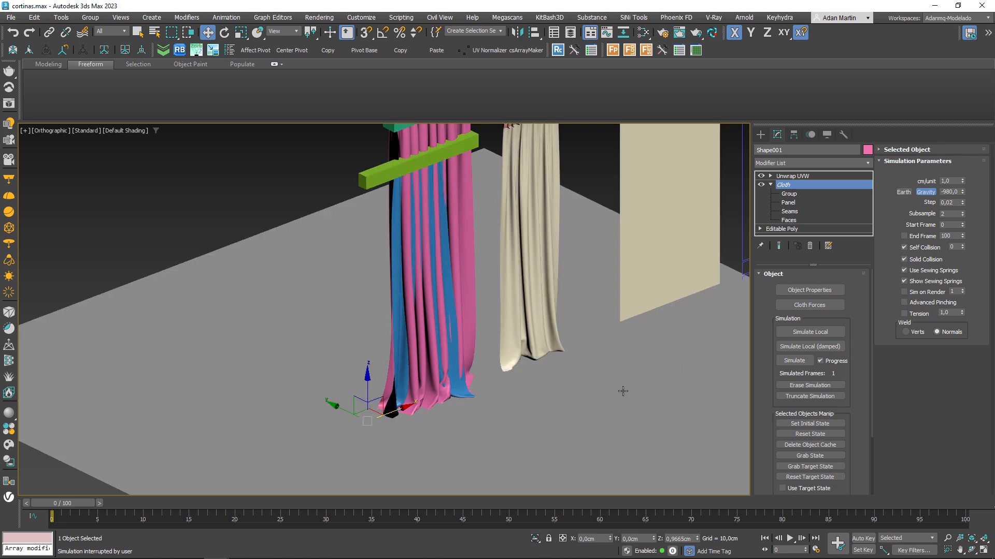
drag(440, 226, 350, 260)
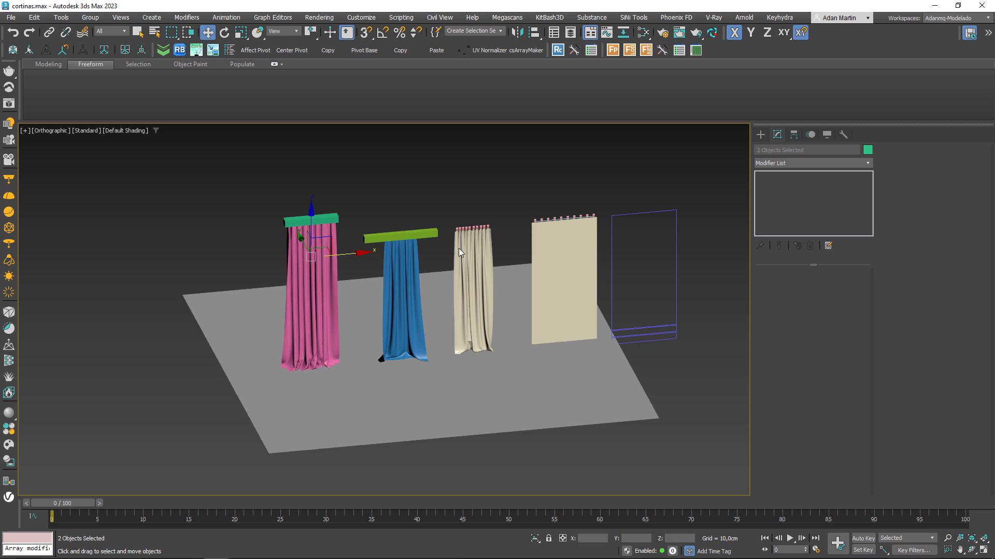
middle_drag(559, 317, 422, 315)
drag(525, 309, 590, 373)
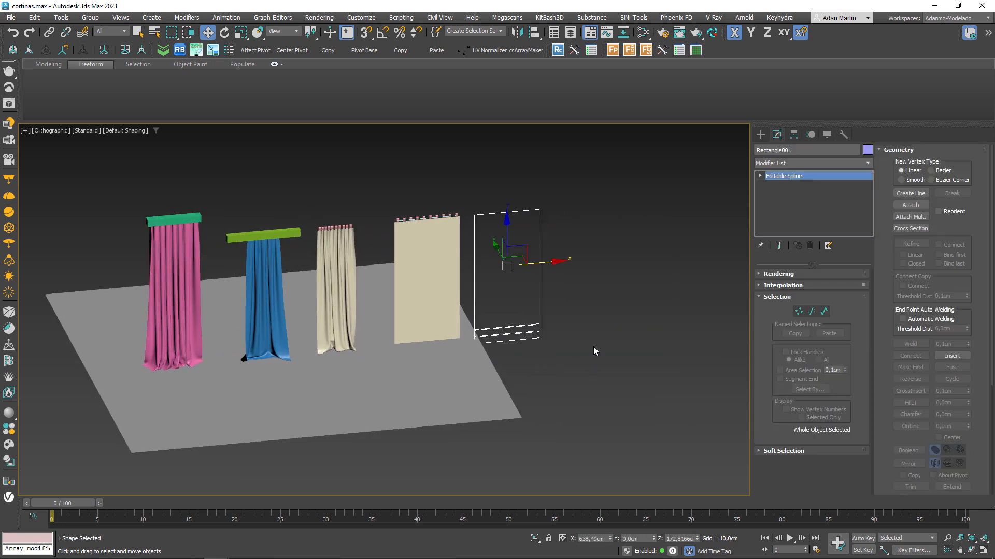
click(593, 351)
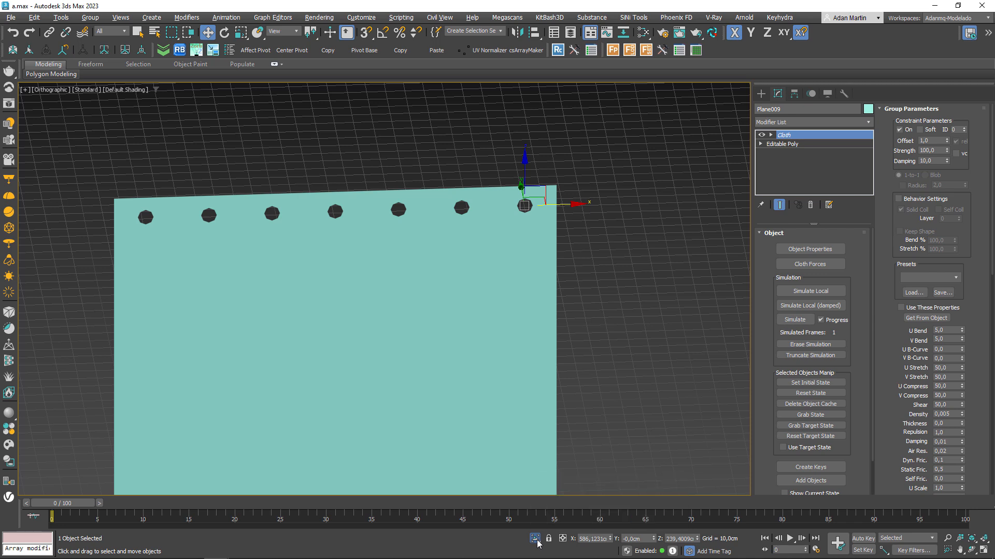
End the isolation of the turquoise curtain plane to show the rod, purple boxes and floor.
click(604, 389)
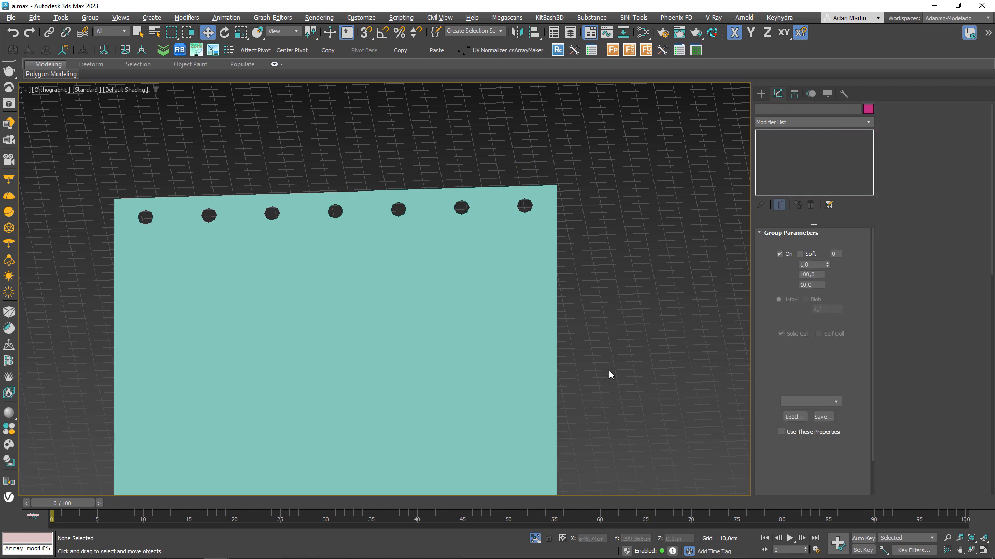
right_click(614, 344)
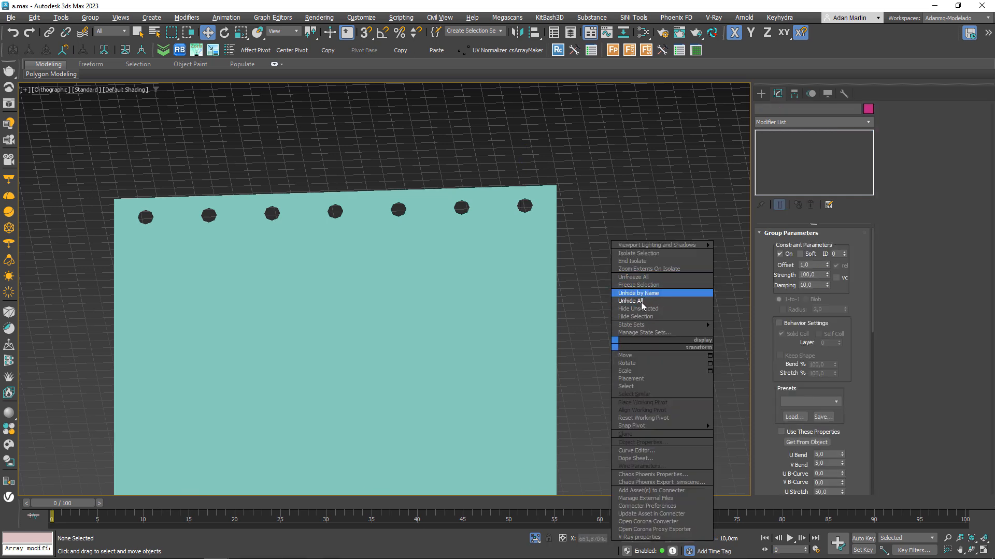
click(640, 293)
click(402, 289)
right_click(601, 299)
click(629, 262)
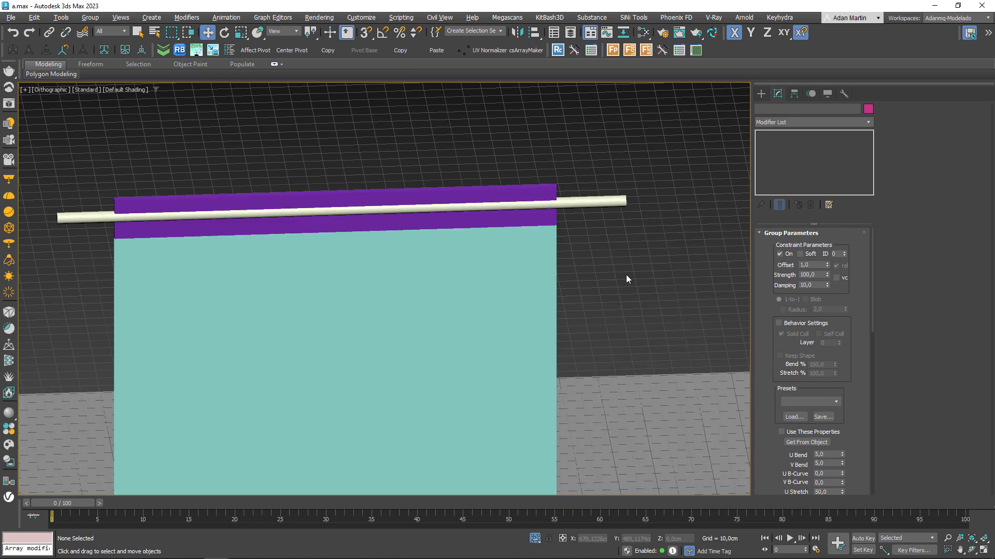
Show the mesh edges and try rotating the first purple box about 47 degrees around Z to fold the linked boxes.
click(139, 225)
alt+middle_drag(138, 226, 208, 274)
key(F4)
key(e)
drag(208, 274, 257, 270)
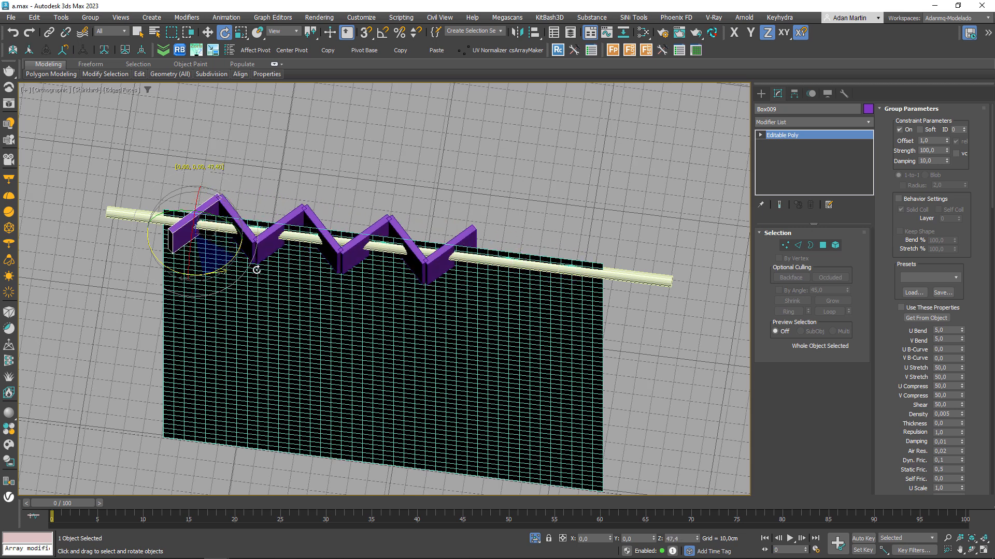
right_click(256, 270)
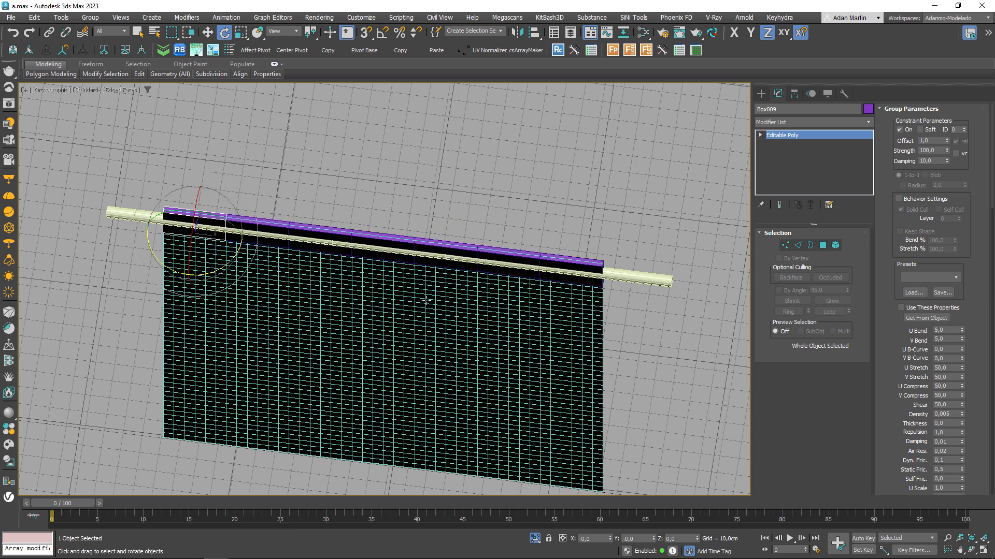
Isolate the turquoise curtain plane and examine the mesh topology around its rod holes.
click(453, 292)
alt+middle_drag(510, 306, 525, 286)
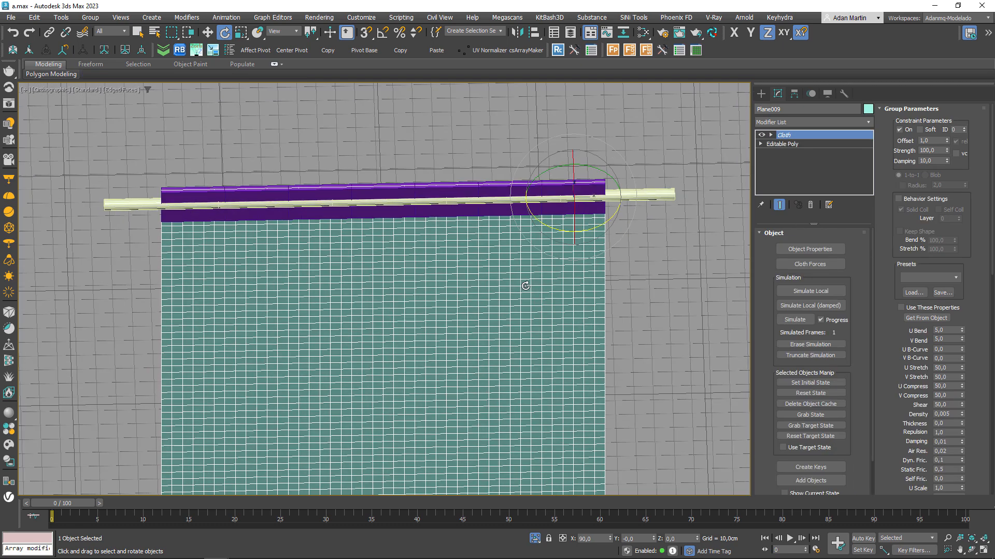
scroll(602, 198, up, 8)
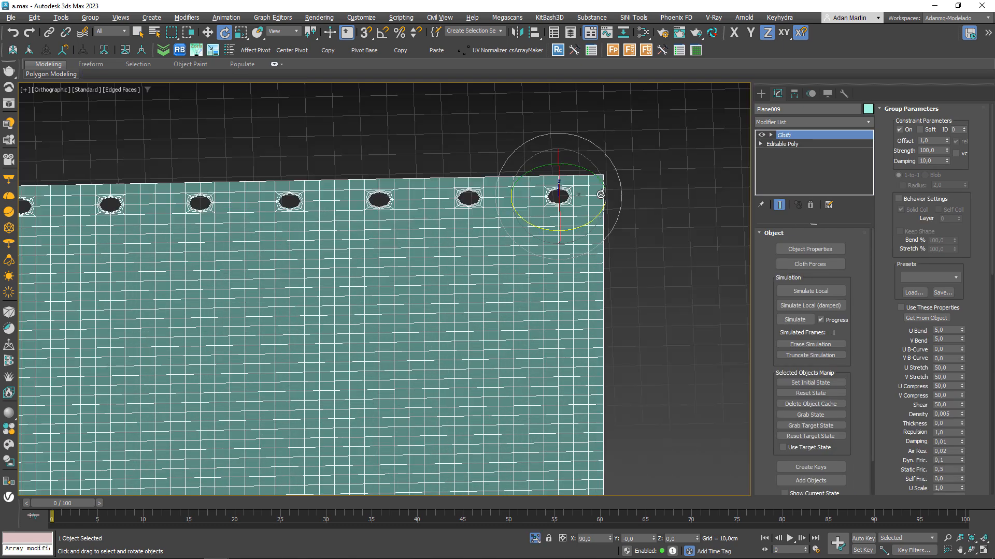
scroll(518, 197, up, 5)
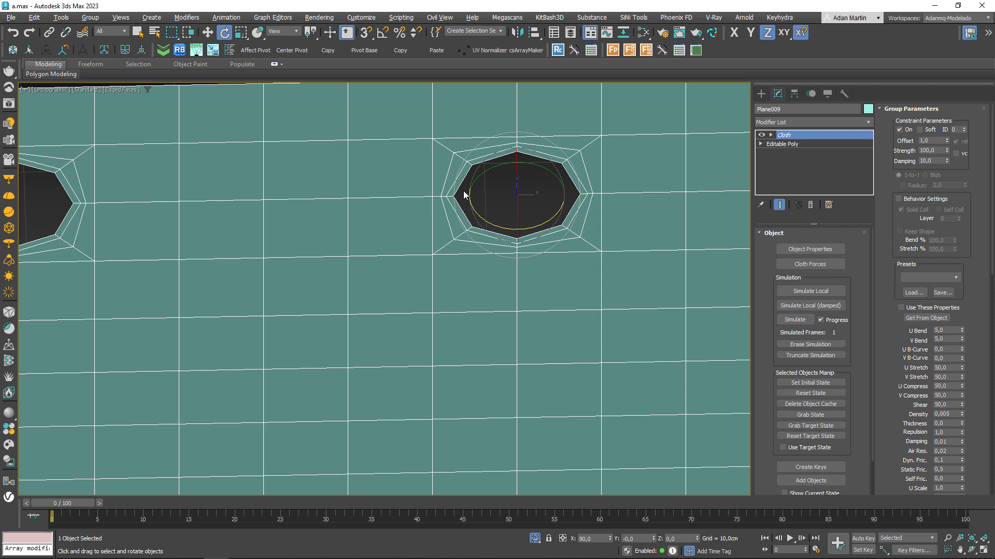
scroll(464, 195, down, 2)
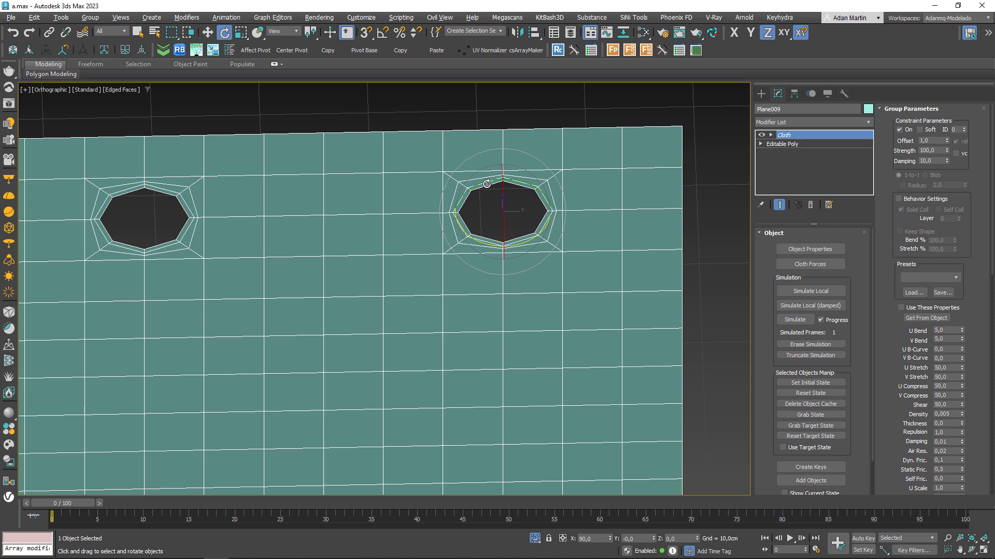
scroll(497, 251, down, 3)
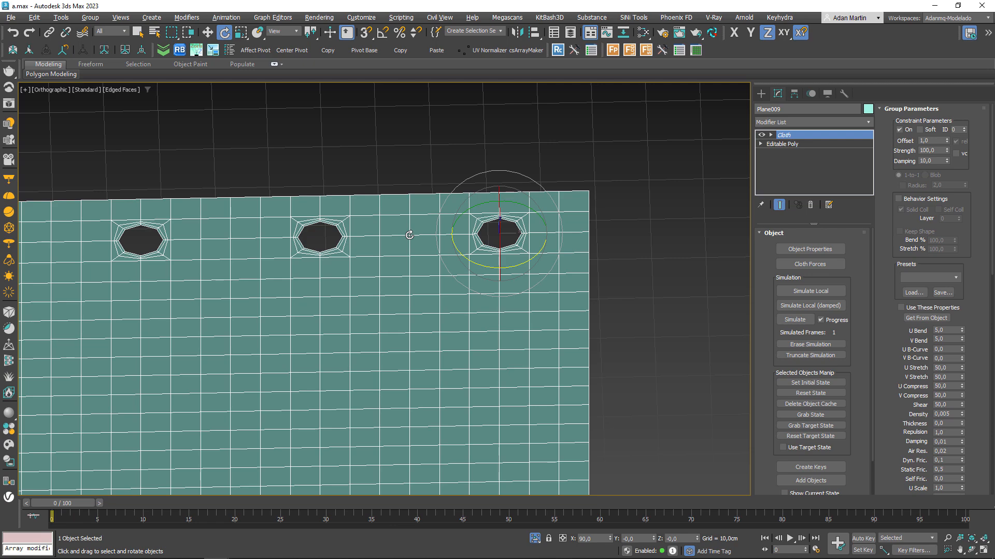
Exit isolation and select the rod cylinder to examine how it runs alongside the purple boxes.
click(534, 539)
click(637, 229)
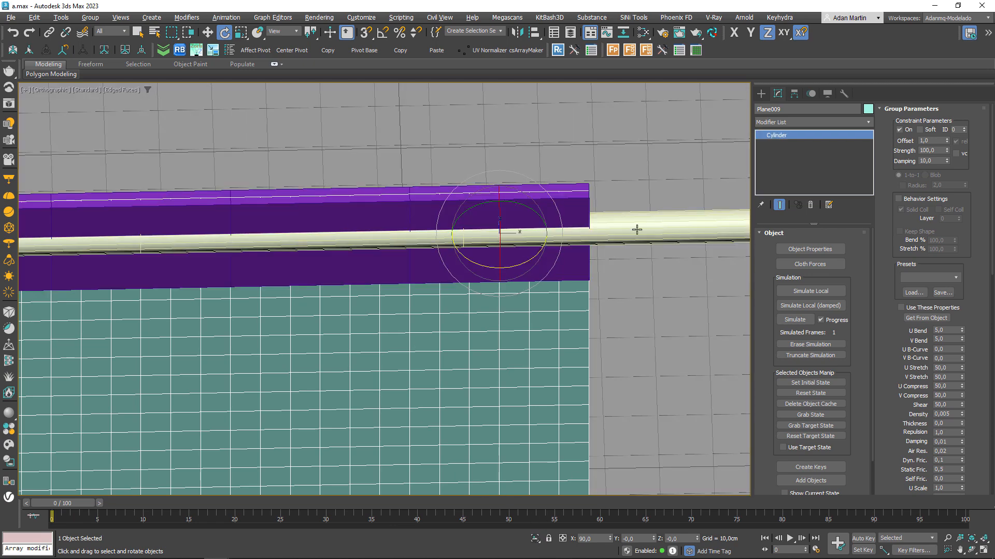
scroll(639, 255, down, 5)
mouse_move(611, 262)
alt+middle_down()
mouse_move(606, 248)
mouse_move(654, 243)
mouse_move(619, 276)
alt+middle_up()
scroll(652, 246, up, 1)
scroll(648, 248, up, 2)
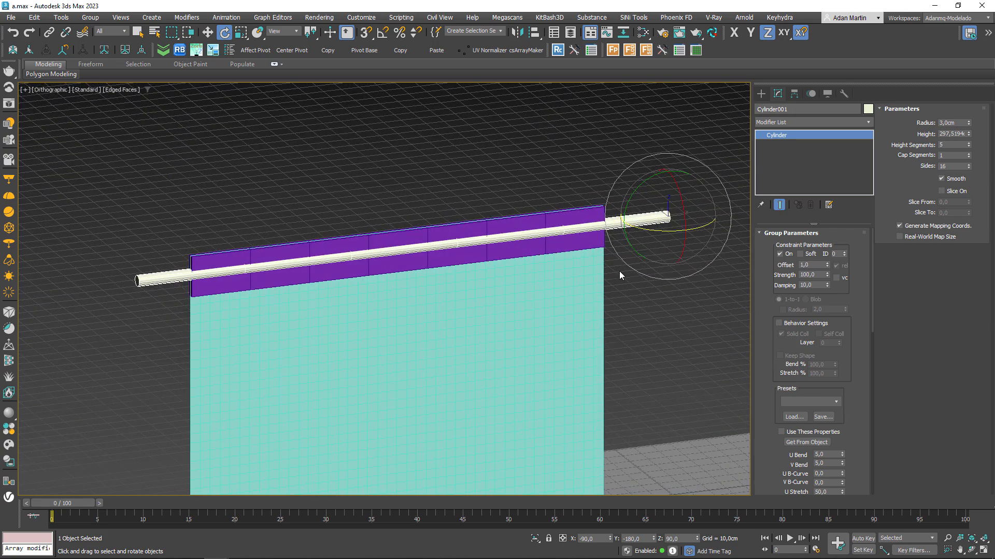
Examine the vertices of Group001 in the curtain's Cloth groups in wireframe, then return to edged shading and deselect everything.
click(387, 295)
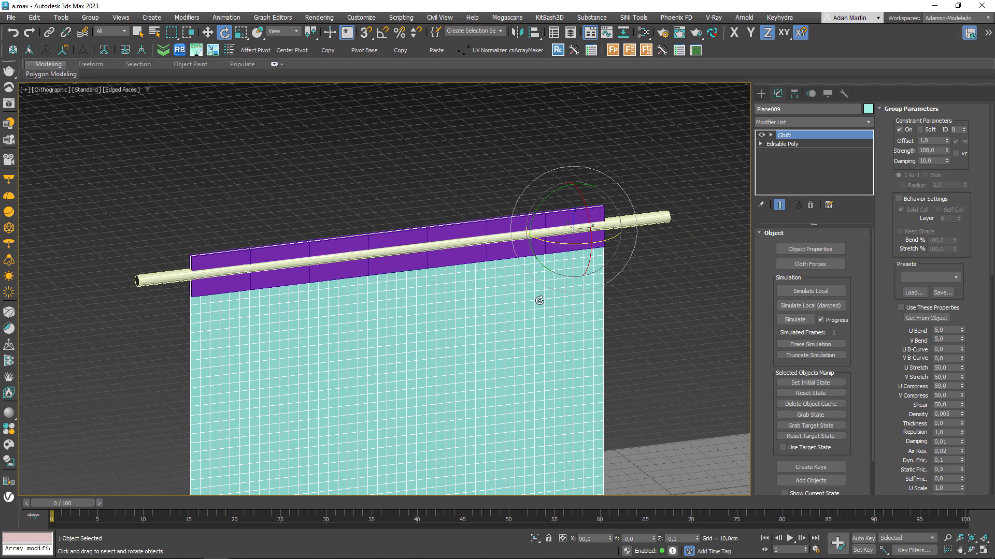
click(770, 136)
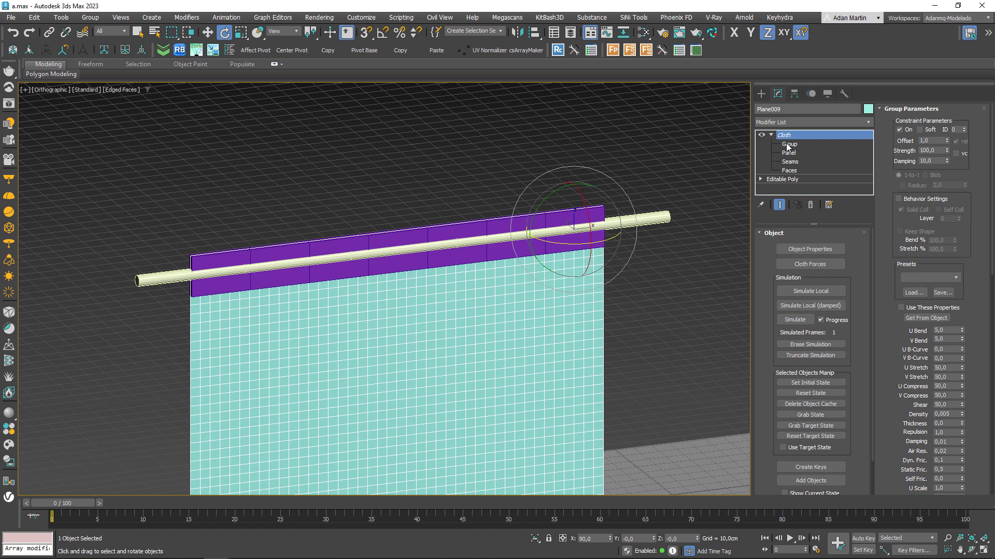
click(787, 145)
key(F3)
scroll(624, 248, up, 4)
alt+middle_drag(627, 247, 638, 252)
click(808, 367)
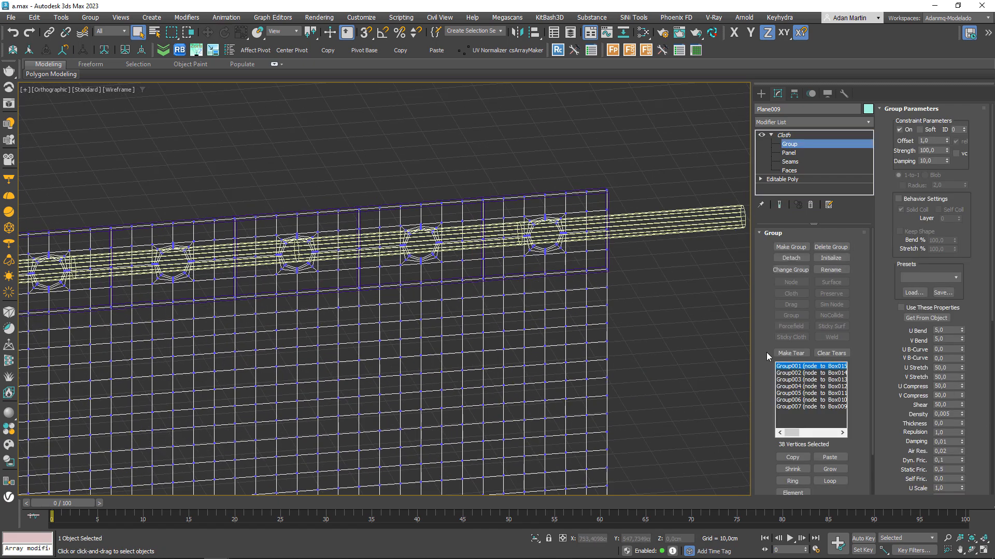
scroll(564, 230, up, 5)
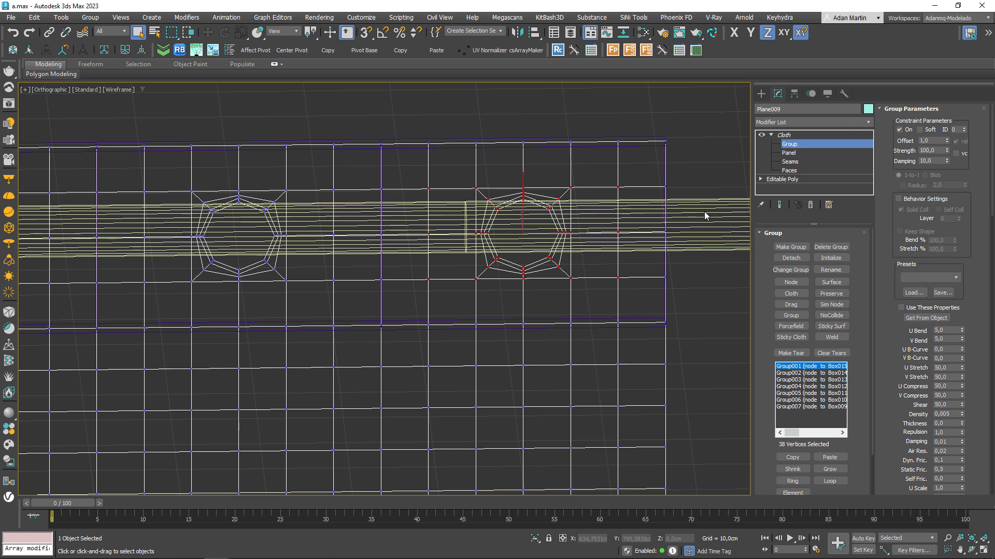
scroll(601, 274, down, 4)
middle_drag(531, 312, 562, 245)
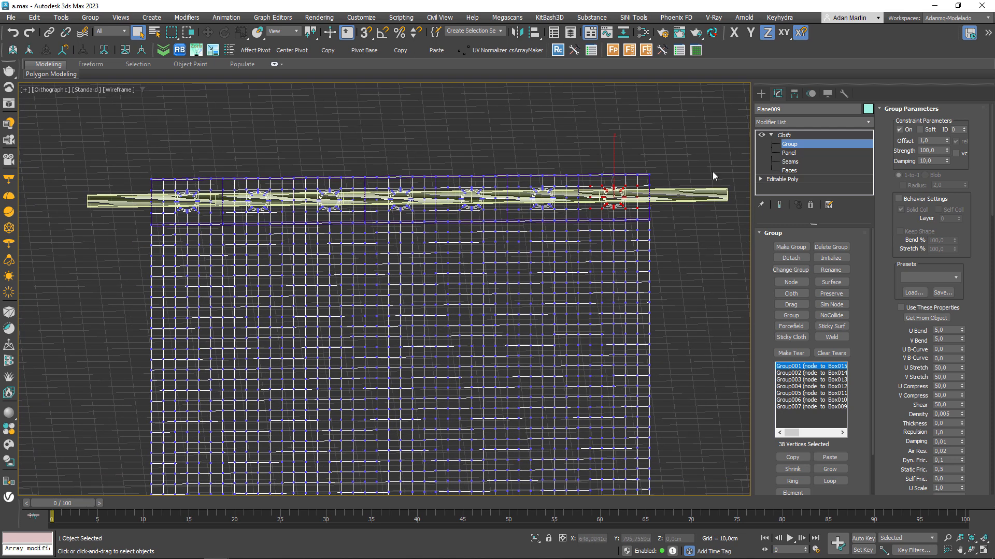
key(F3)
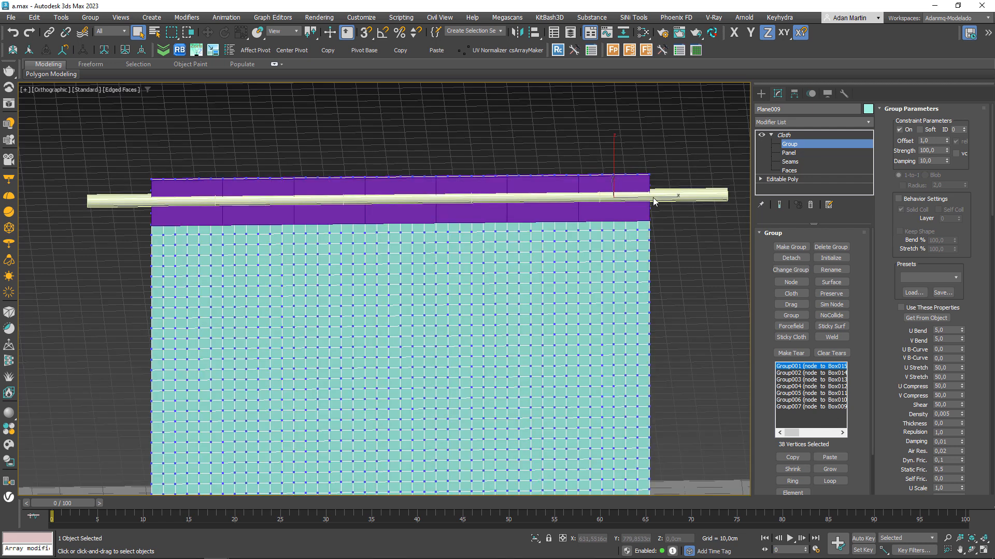
click(782, 136)
click(697, 150)
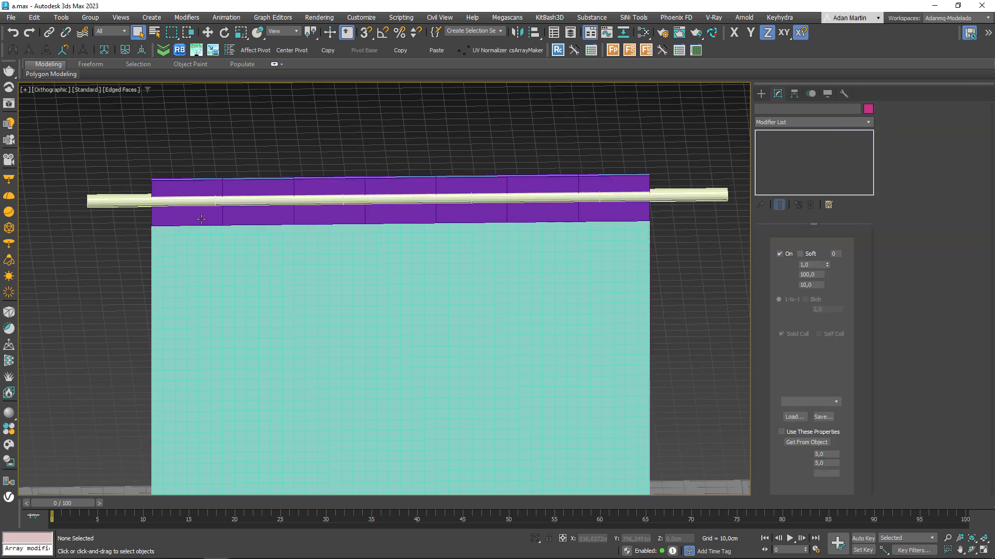
Animate the first purple box with Auto Key, rotating it around Z at frame 40, and scrub back to frame 0.
click(166, 218)
drag(73, 502, 417, 519)
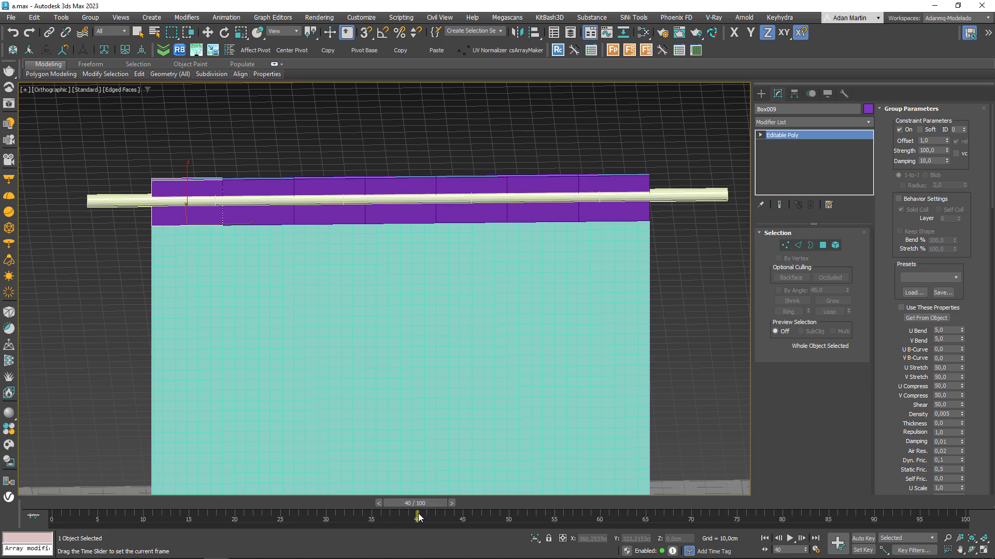
alt+middle_drag(266, 232, 275, 270)
key(e)
key(n)
drag(258, 275, 343, 258)
drag(436, 504, 621, 513)
drag(530, 505, 47, 518)
Check the Subsample setting in the turquoise curtain's Cloth simulation parameters and turn off Auto Key.
alt+middle_drag(284, 408, 531, 281)
scroll(529, 285, down, 5)
click(528, 304)
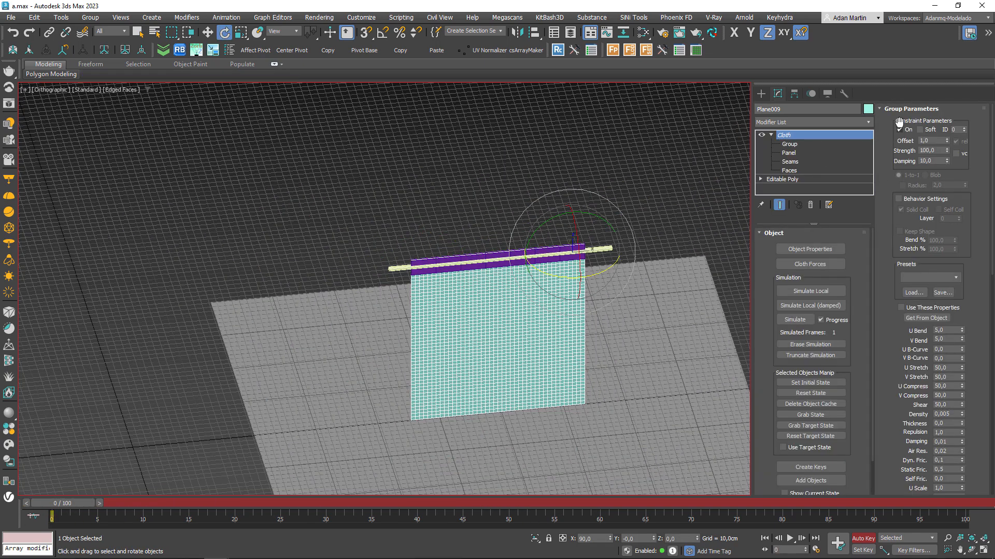
click(893, 108)
double_click(950, 185)
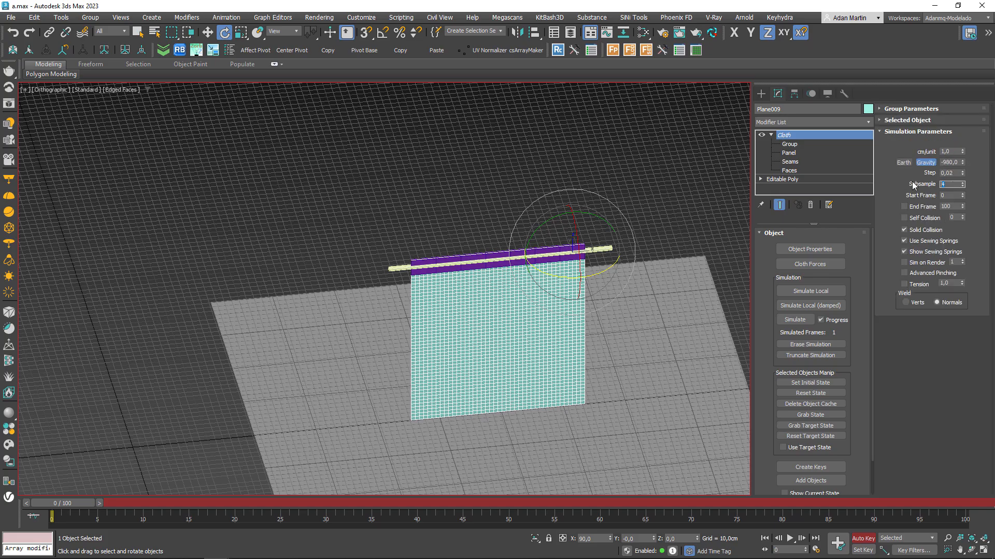
middle_drag(537, 384, 512, 335)
key(n)
Review the Cloth object properties of Plane009 and Suelo, then run the full Cloth simulation on the curtain.
click(813, 249)
click(396, 140)
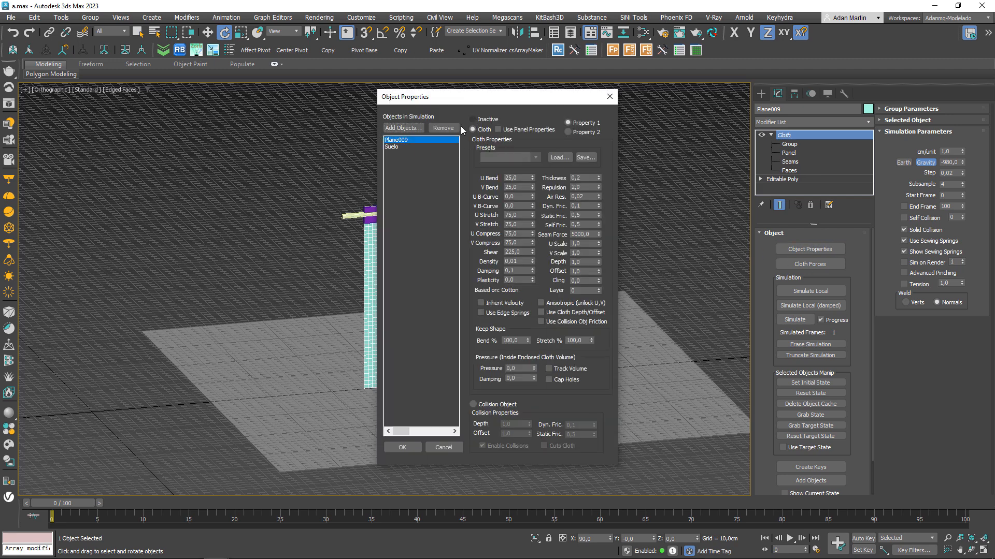
click(395, 147)
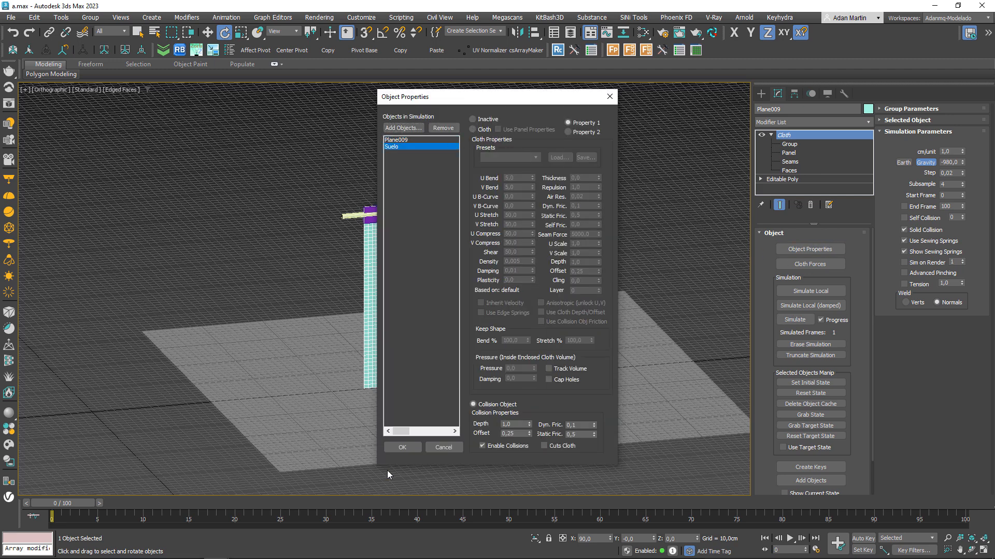
click(402, 447)
alt+middle_drag(465, 325, 481, 312)
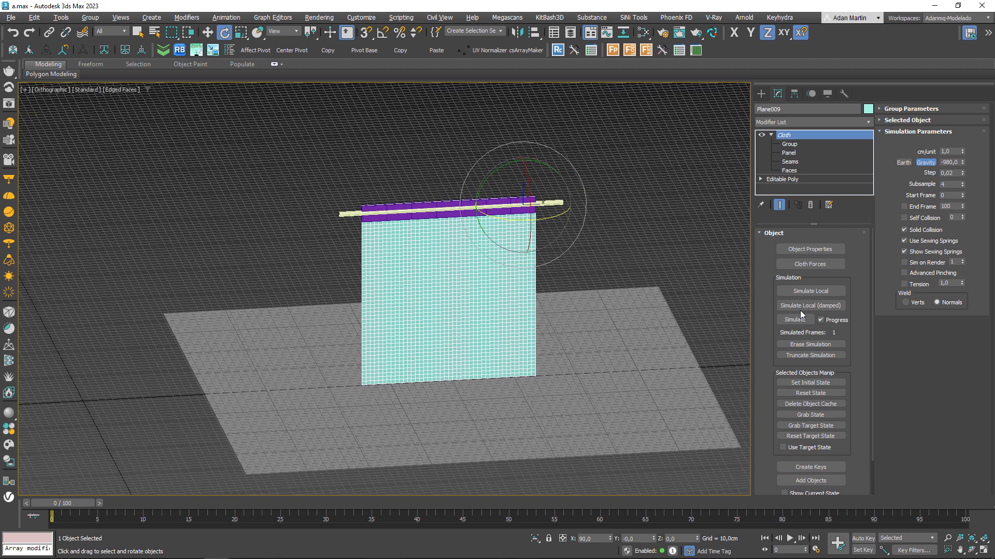
click(795, 320)
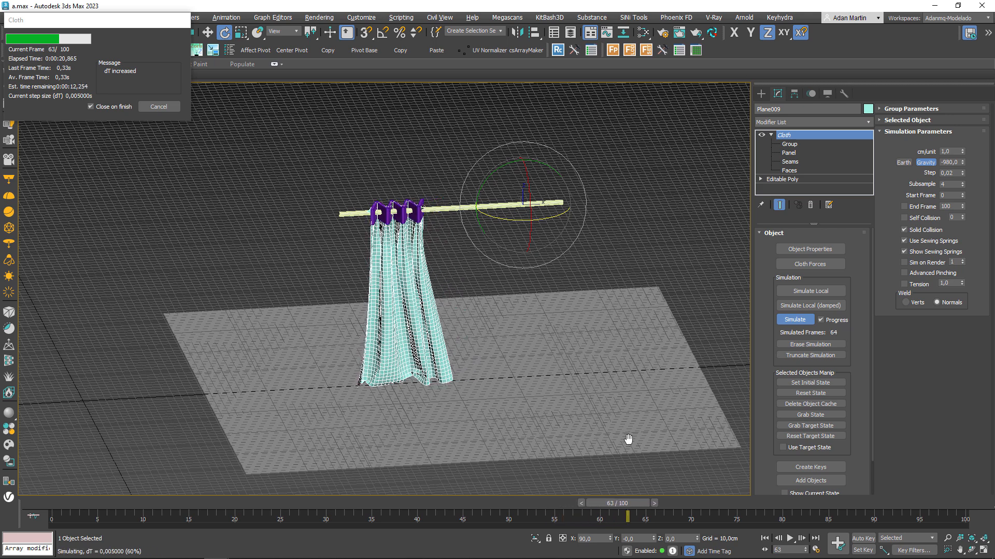
Stop the running Cloth simulation and scrub back to frame 27 to examine the curtain's eyelets.
click(158, 106)
drag(772, 501, 424, 503)
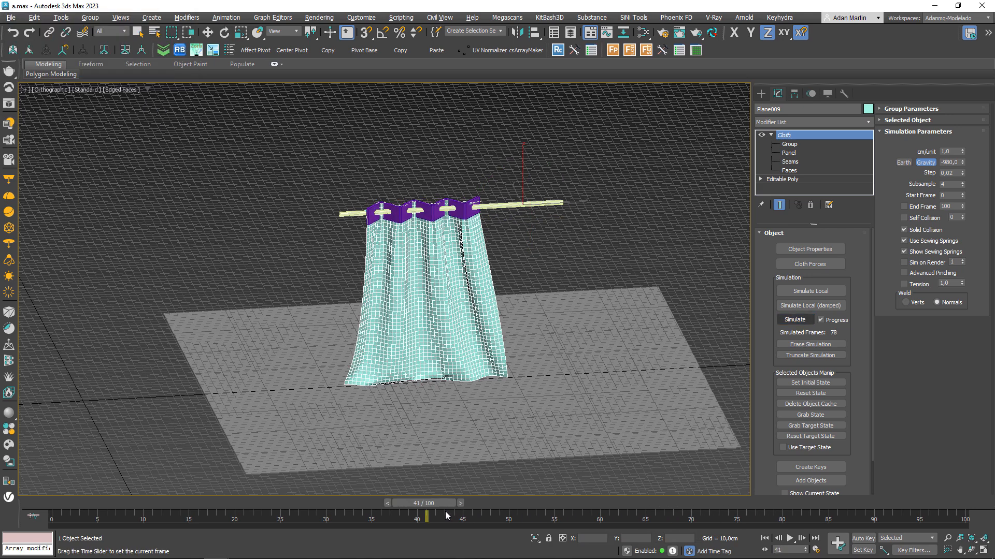
scroll(481, 325, up, 5)
scroll(466, 327, up, 10)
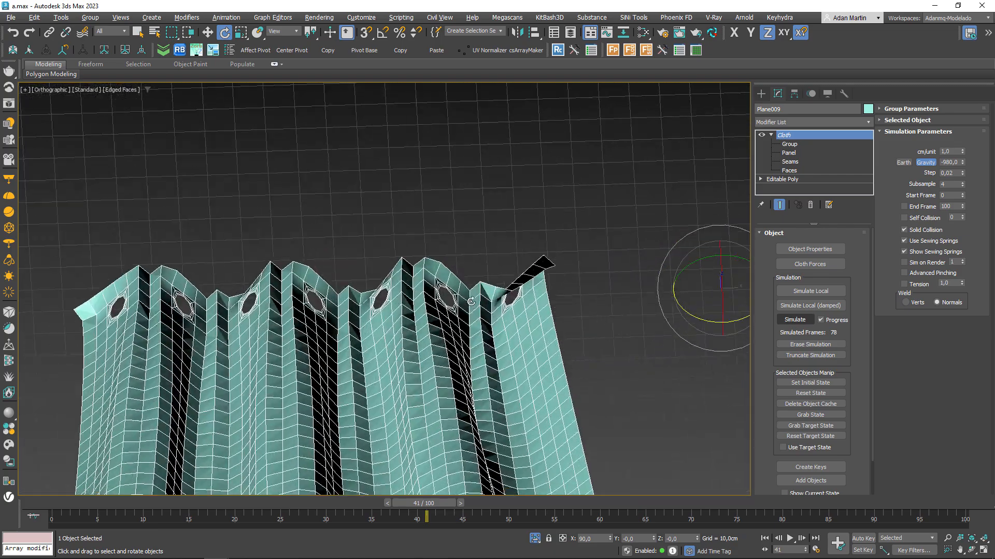
drag(439, 506, 301, 505)
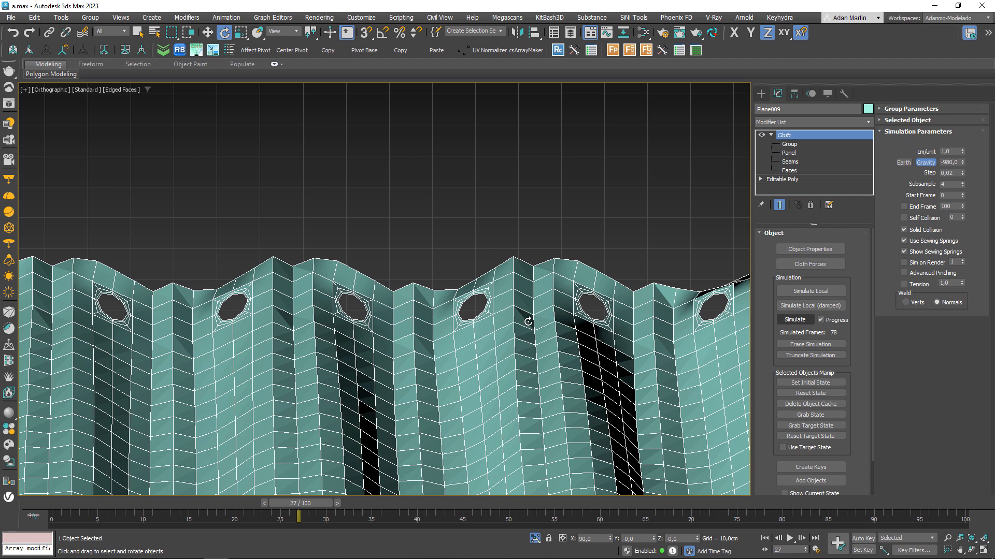
Unhide all objects and display the curtain's side in a wireframe Left view centred on the eyelet.
key(l)
middle_drag(518, 322, 484, 460)
middle_drag(474, 130, 463, 263)
scroll(451, 263, up, 7)
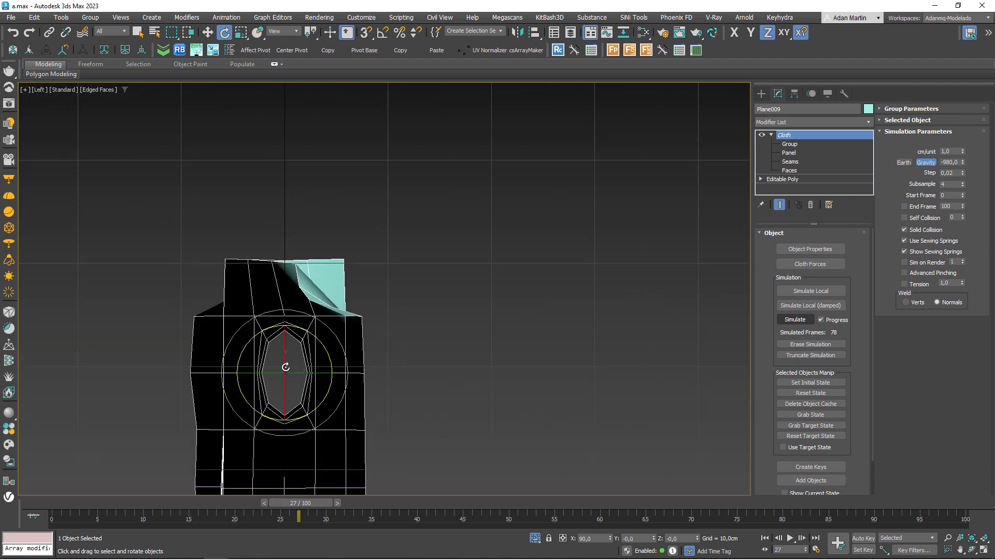
scroll(293, 359, up, 1)
middle_drag(293, 359, 408, 303)
mouse_move(321, 502)
mouse_down()
mouse_move(373, 502)
mouse_move(307, 505)
mouse_move(322, 503)
mouse_up()
right_click(555, 265)
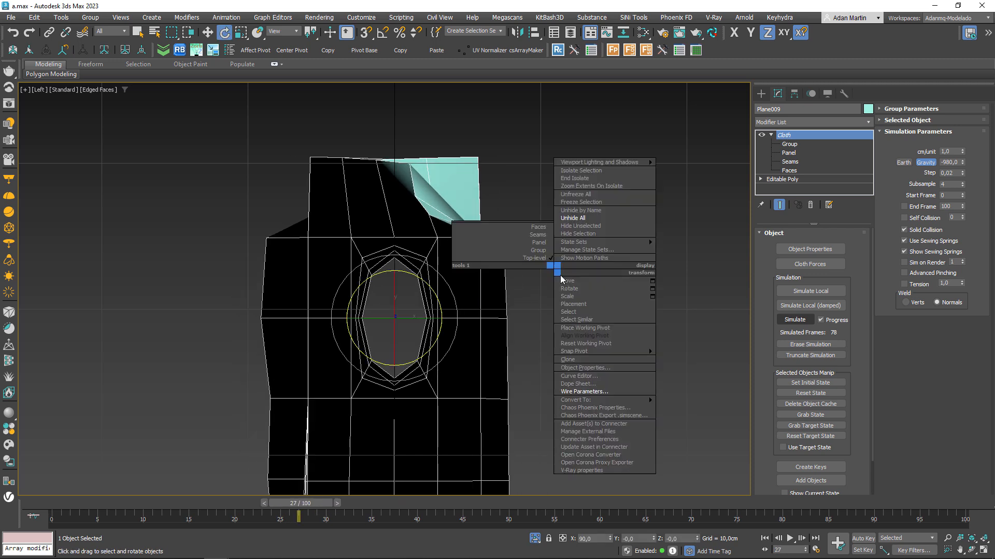
click(596, 216)
key(F3)
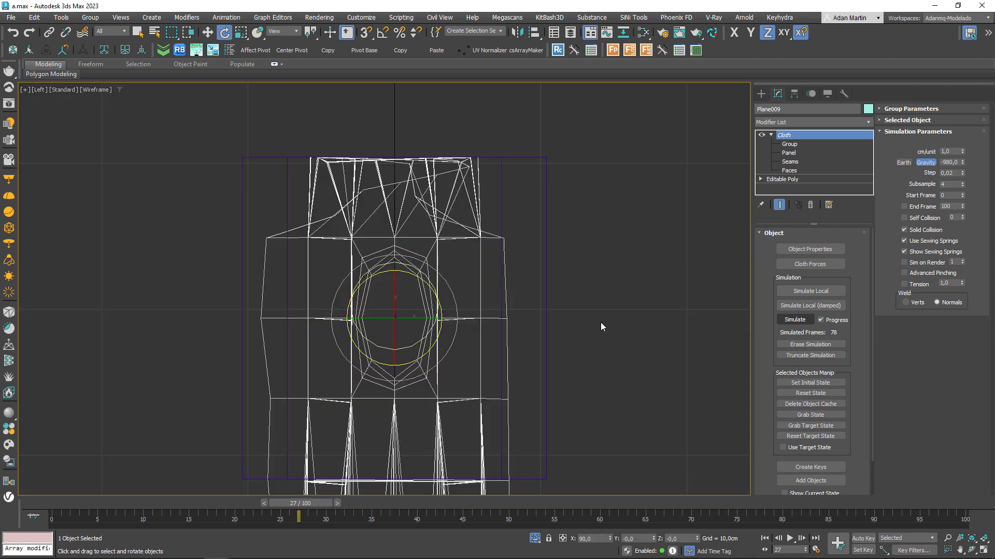
Select the curtain rod Cylinder001 and set its radius to 2,5 cm.
click(403, 316)
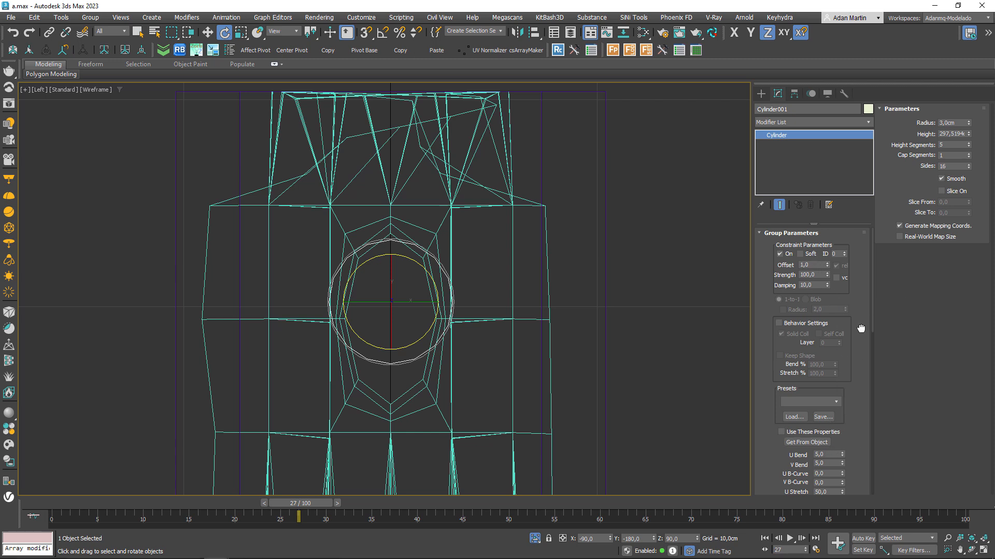
middle_drag(474, 310, 480, 306)
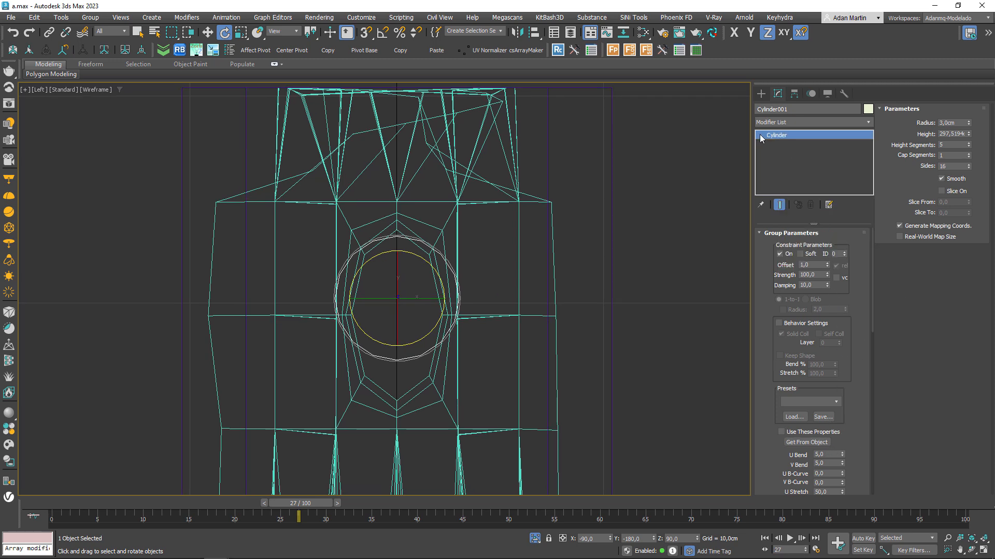
click(945, 123)
text(2,5)
key(Return)
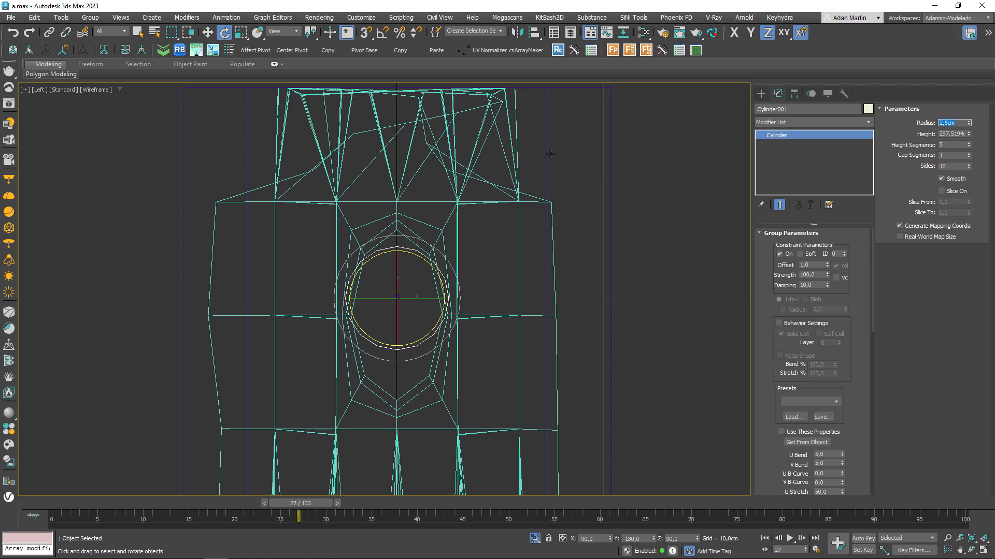
Check the rod's fit inside the eyelet in wireframe while scrubbing from frame 27 to around frame 31.
middle_drag(454, 364, 459, 356)
key(q)
drag(293, 501, 347, 502)
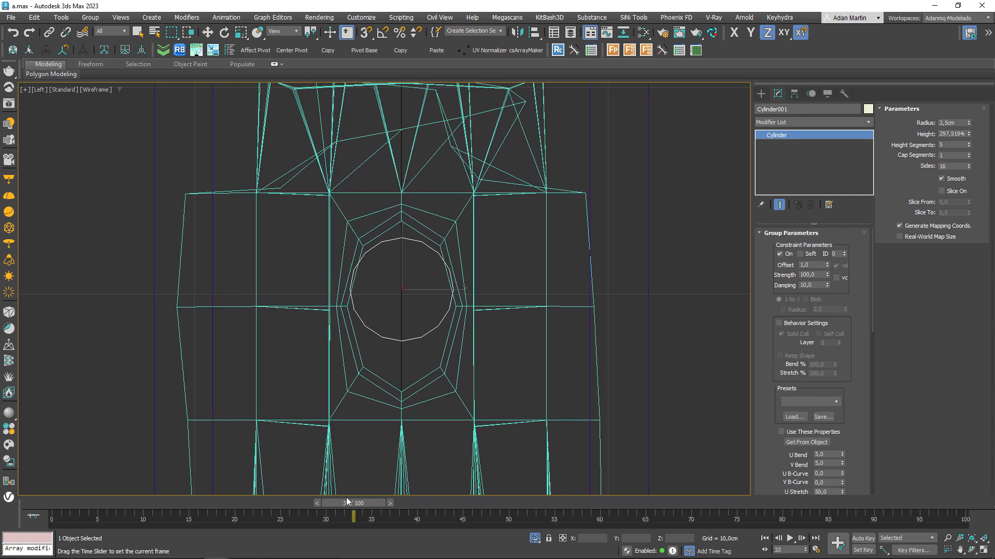
key(e)
scroll(365, 424, down, 3)
scroll(371, 484, up, 5)
drag(353, 502, 346, 500)
middle_drag(387, 125, 374, 243)
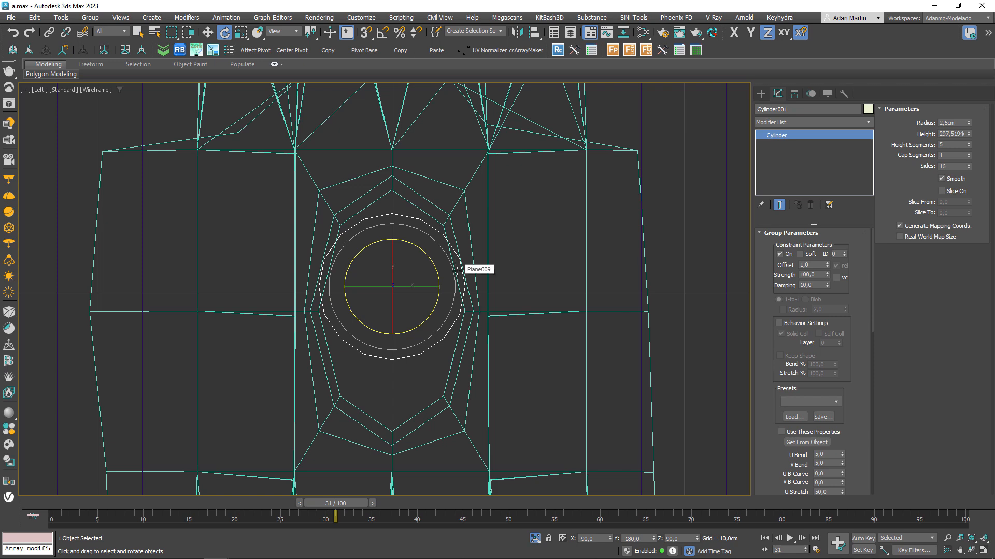
Return to an edged-face orthographic view of the curtain's boxes and rod and go back to frame 30.
scroll(434, 404, down, 7)
mouse_move(434, 404)
alt+middle_down()
mouse_move(537, 390)
mouse_move(596, 406)
alt+middle_up()
key(F3)
mouse_move(485, 404)
middle_down()
mouse_move(477, 300)
mouse_move(438, 317)
mouse_move(511, 313)
mouse_move(439, 390)
middle_up()
scroll(438, 316, down, 2)
scroll(438, 317, down, 2)
middle_drag(439, 389, 461, 348)
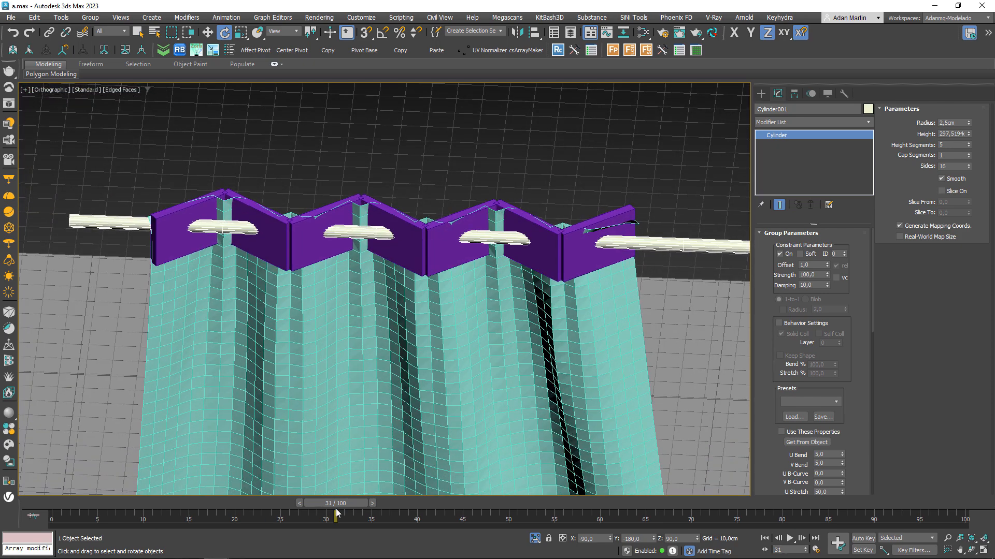
click(299, 504)
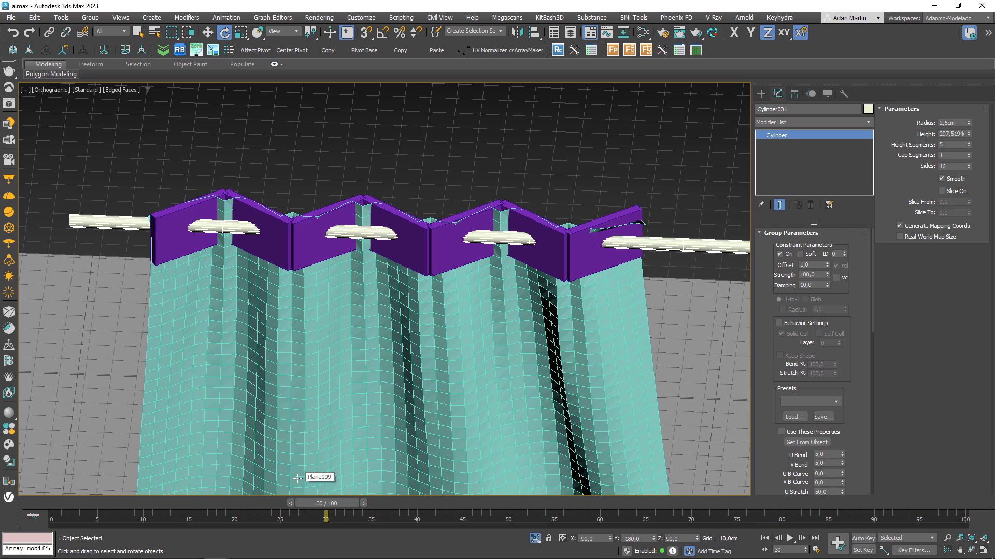
Select the turquoise curtain and truncate its Cloth simulation at frame 29.
click(528, 366)
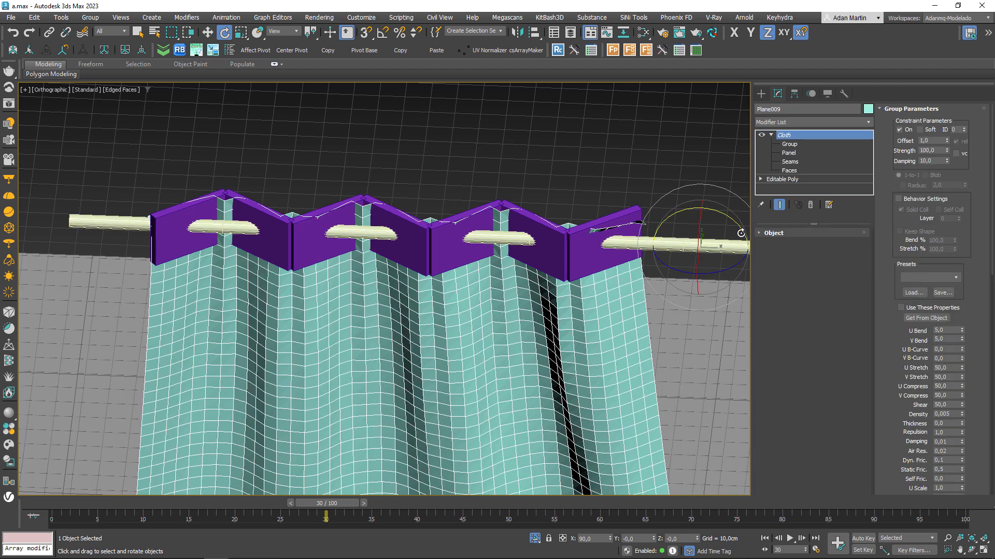
click(771, 135)
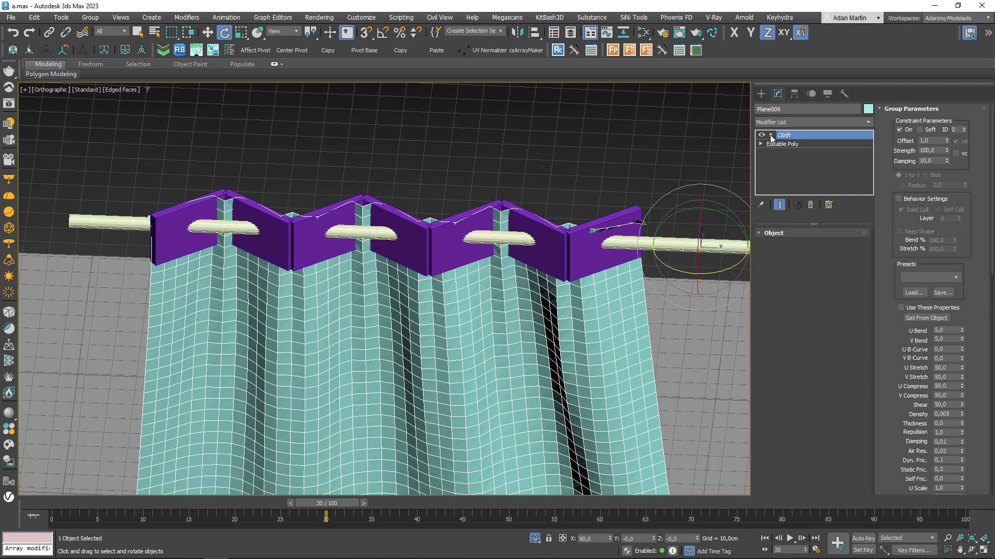
click(773, 233)
click(902, 109)
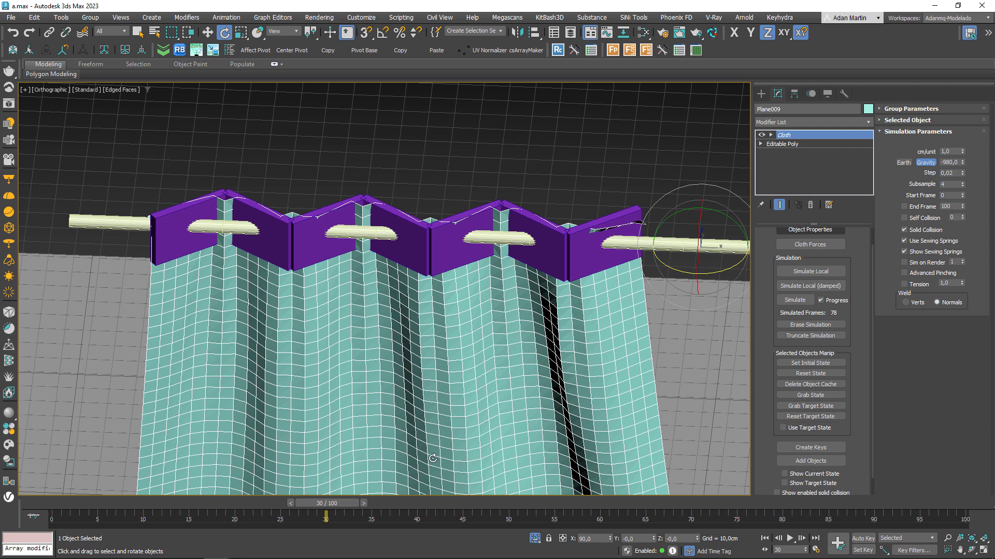
drag(313, 503, 304, 503)
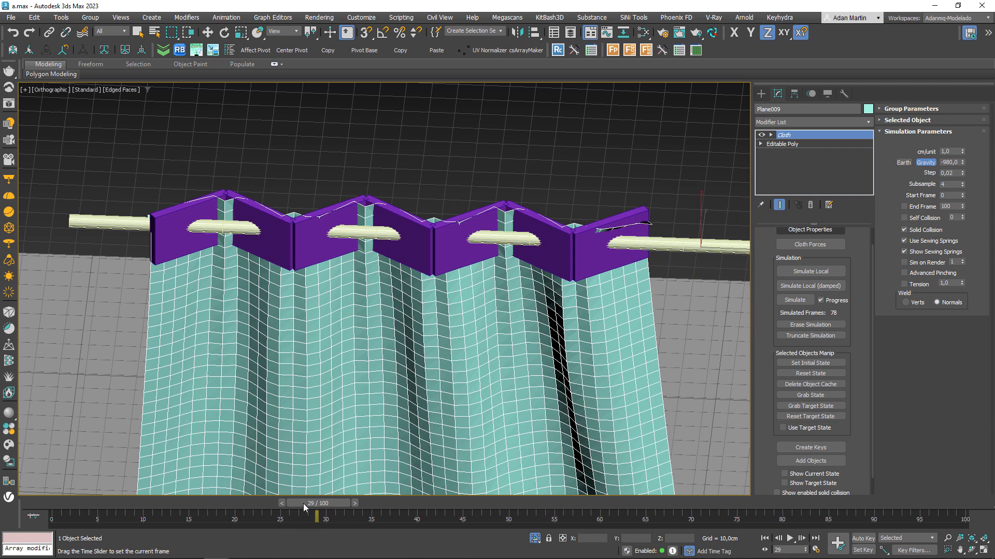
key(e)
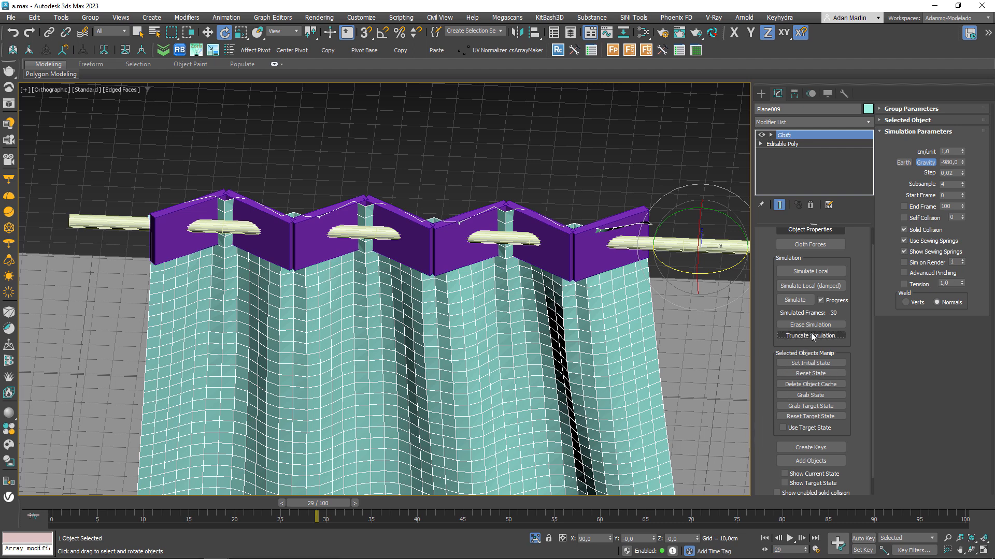
Rewind to frame 0 and enter the curtain's Cloth Group sub-object level in a wireframe Front view.
drag(335, 505, 51, 494)
key(e)
key(f)
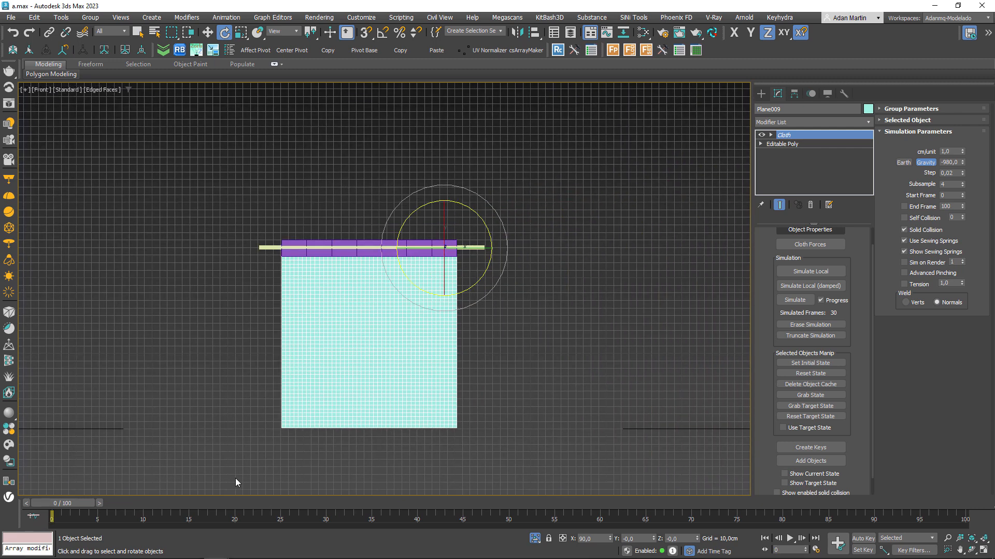
scroll(470, 272, up, 5)
click(770, 136)
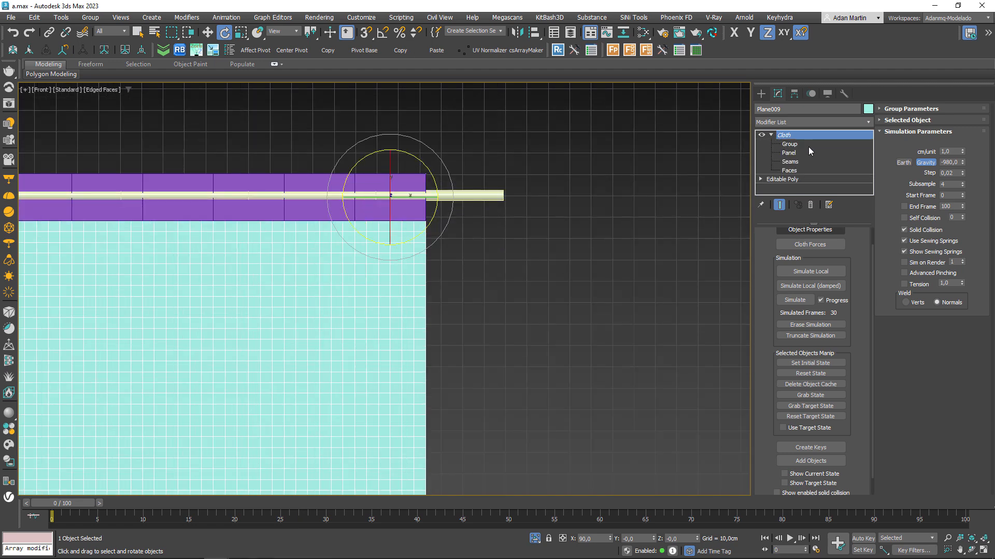
click(808, 145)
scroll(449, 229, up, 6)
key(F3)
scroll(448, 230, up, 3)
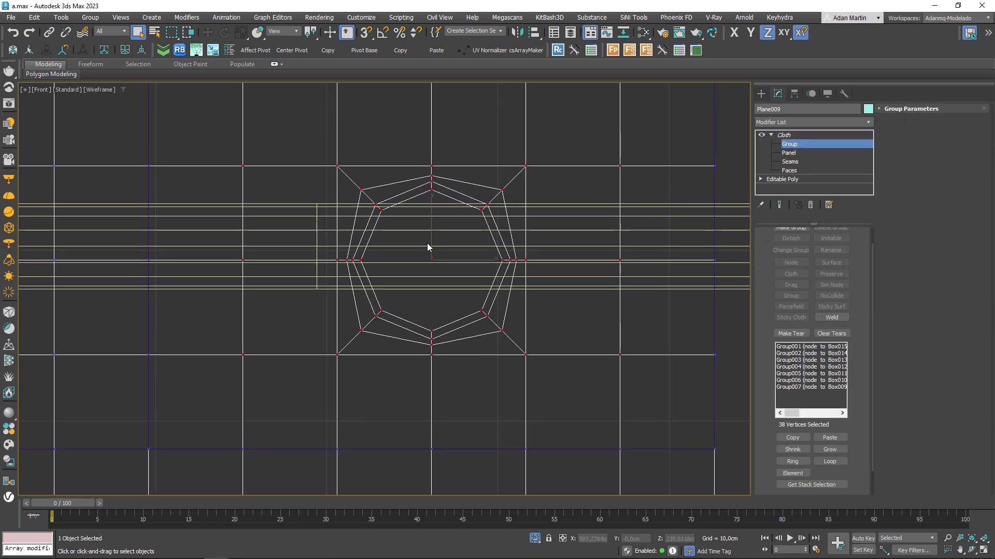
Delete all the existing vertex groups, Group001 through Group007, from the curtain's Cloth modifier.
drag(433, 252, 518, 351)
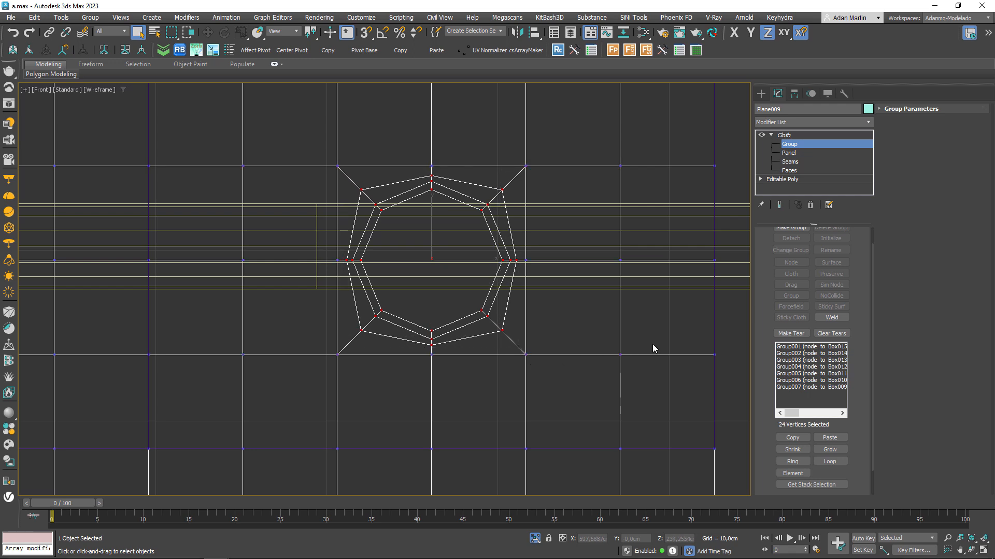
click(804, 350)
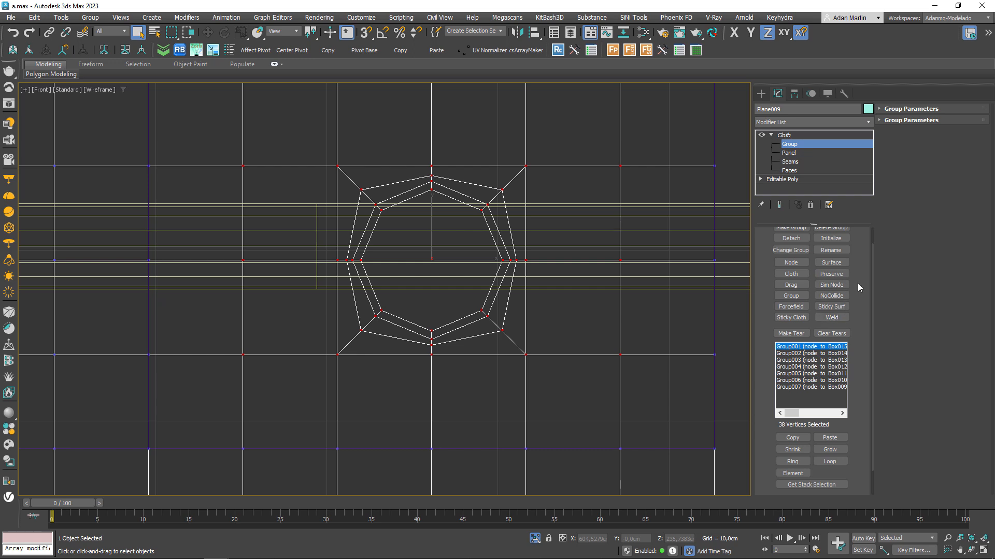
drag(859, 287, 859, 306)
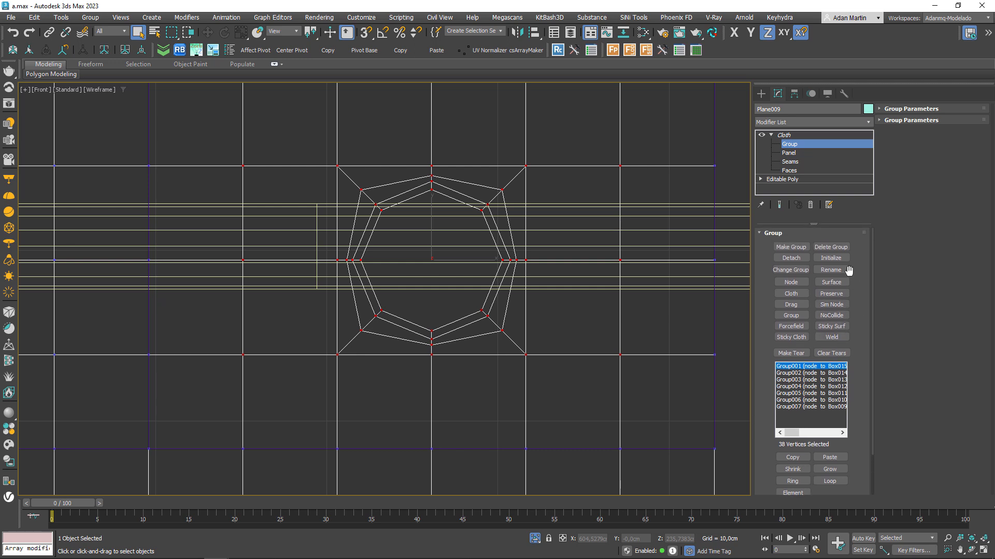
click(830, 247)
Make Group001 from only the rightmost eyelet's ring vertices and attach it as a node to Box015.
drag(520, 348, 529, 352)
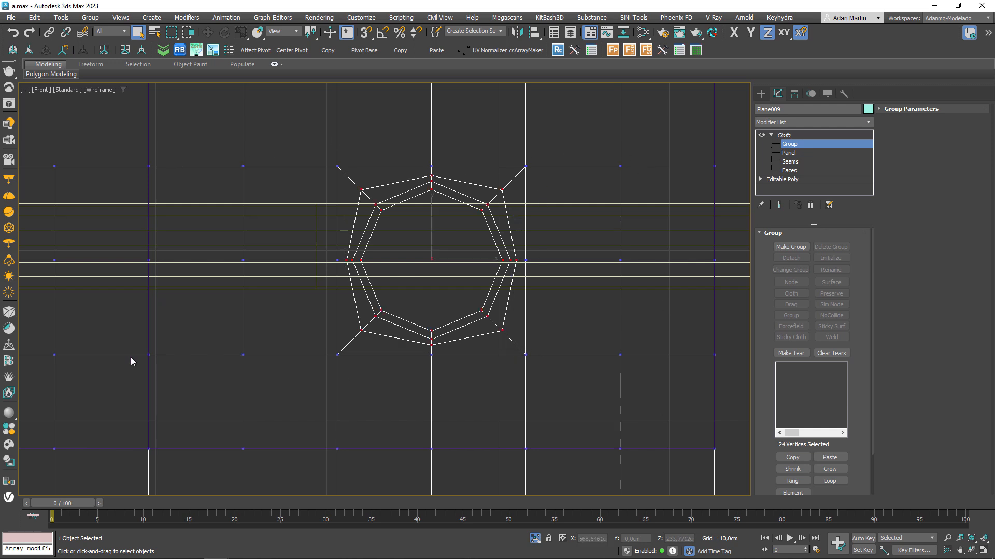
click(790, 247)
key(Return)
click(790, 282)
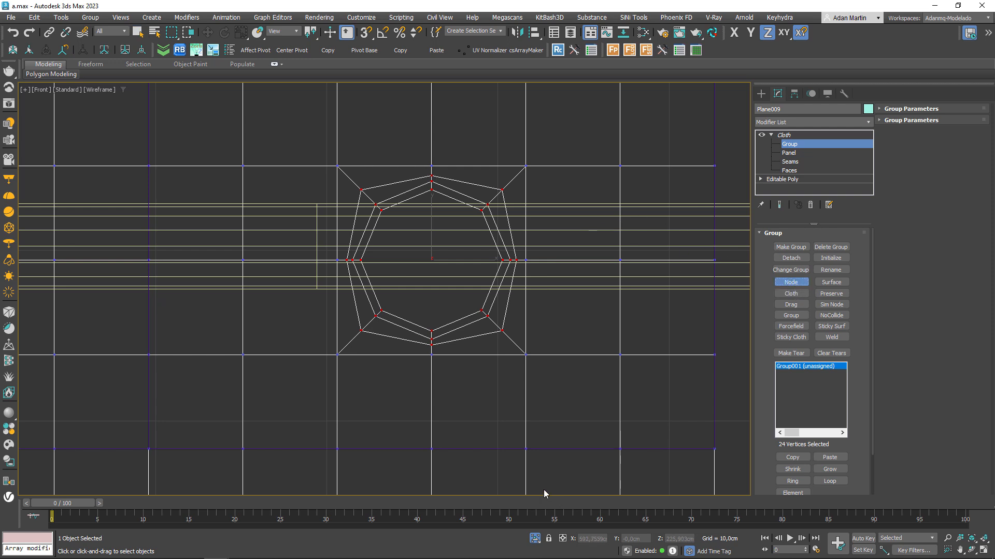
click(560, 446)
scroll(599, 393, down, 4)
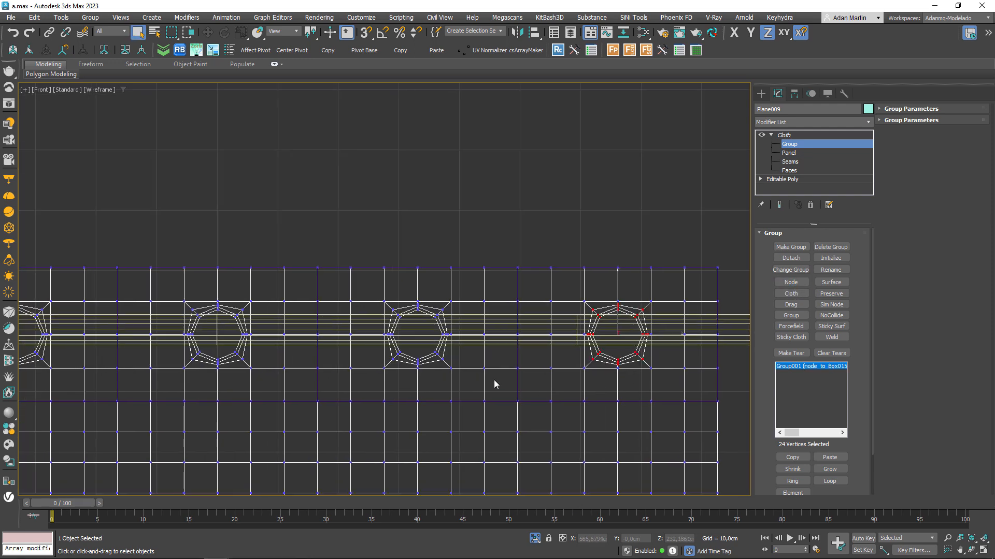
Group each remaining eyelet's ring vertices and attach Group002 through Group007 as nodes to Box014 through Box009.
scroll(438, 311, up, 5)
drag(222, 184, 404, 369)
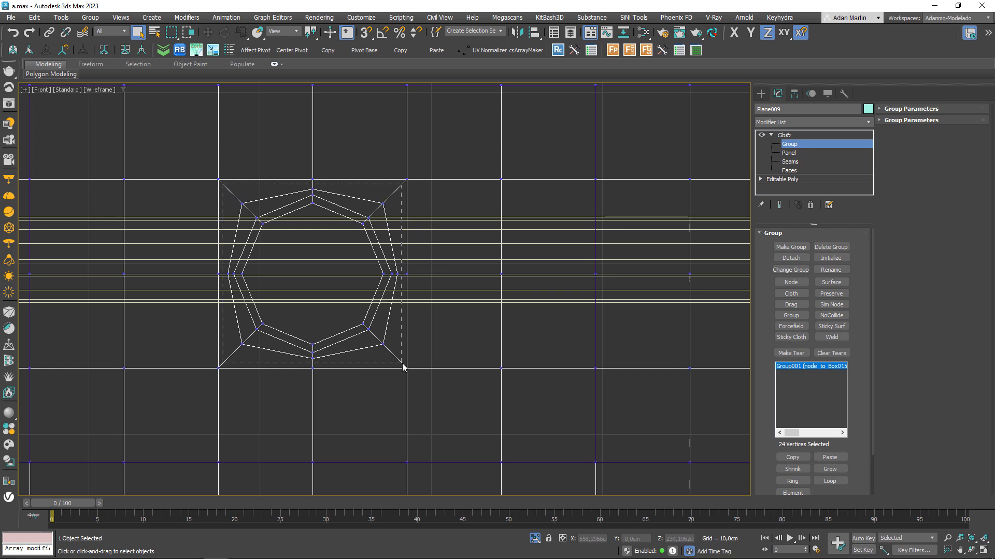
scroll(403, 369, down, 2)
middle_drag(402, 373, 499, 366)
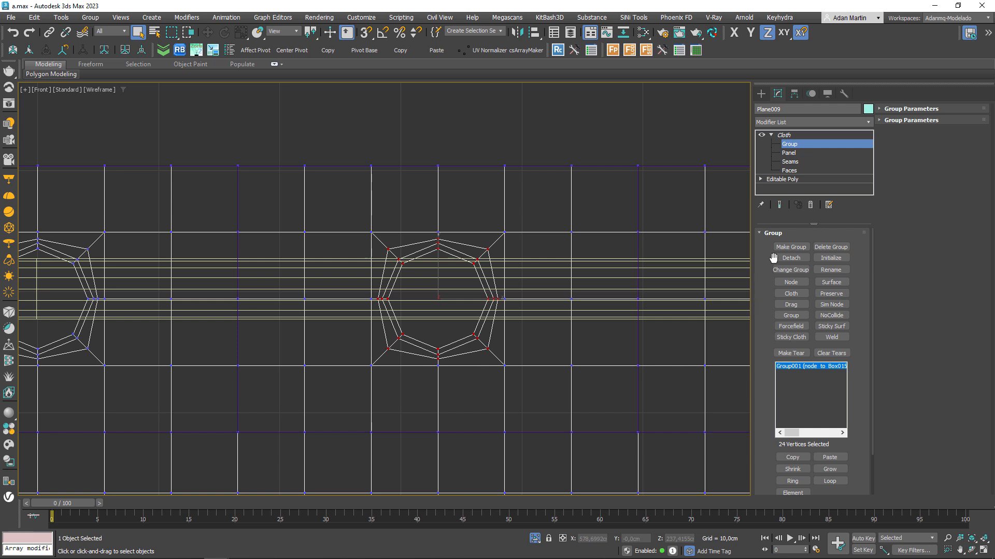
click(790, 247)
click(465, 300)
click(796, 283)
click(448, 427)
scroll(529, 309, down, 3)
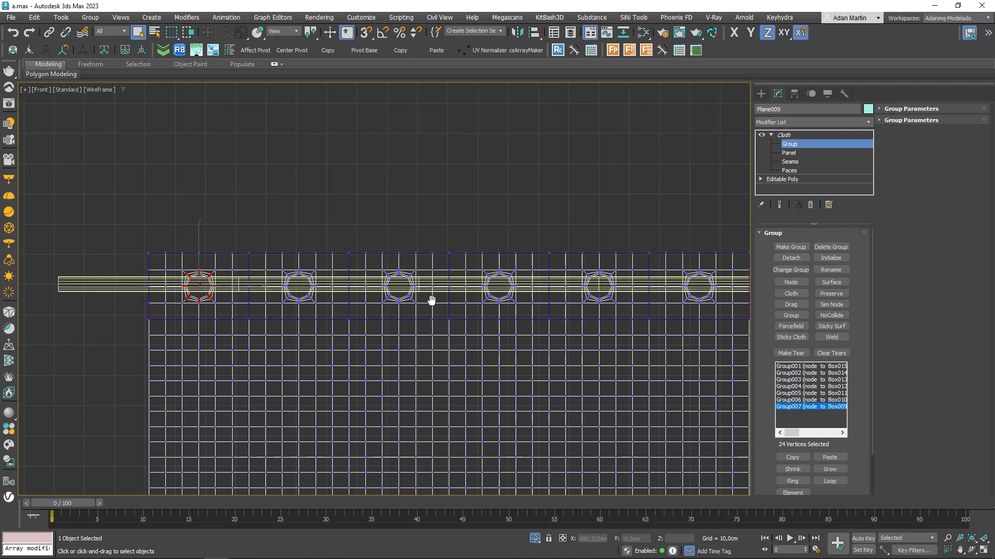
Leave the Group sub-object level, return to edged-face shading and run the Cloth simulation on the curtain.
middle_drag(626, 287, 564, 253)
scroll(656, 232, up, 2)
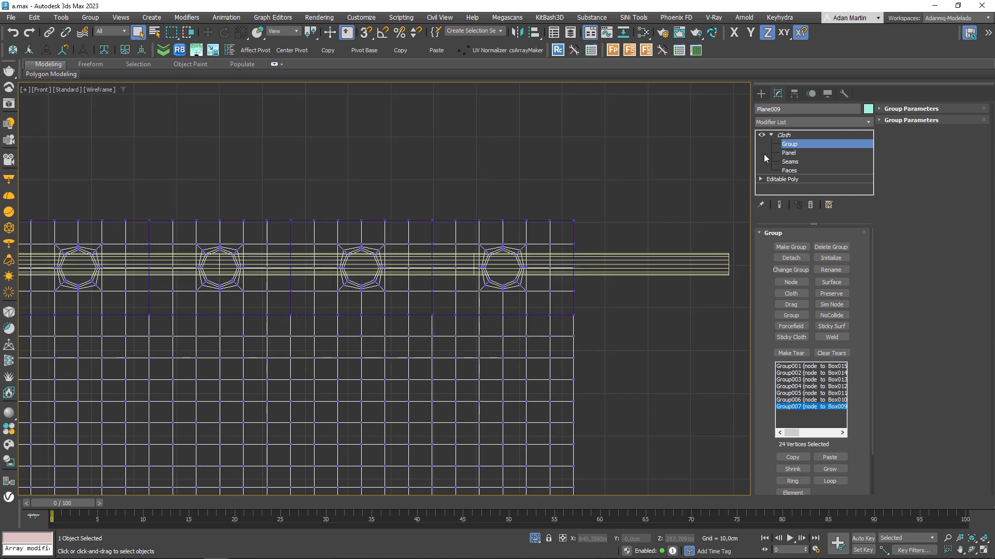
click(785, 136)
key(F3)
mouse_move(444, 291)
middle_down()
mouse_move(450, 282)
mouse_move(491, 313)
mouse_move(492, 331)
middle_up()
click(796, 320)
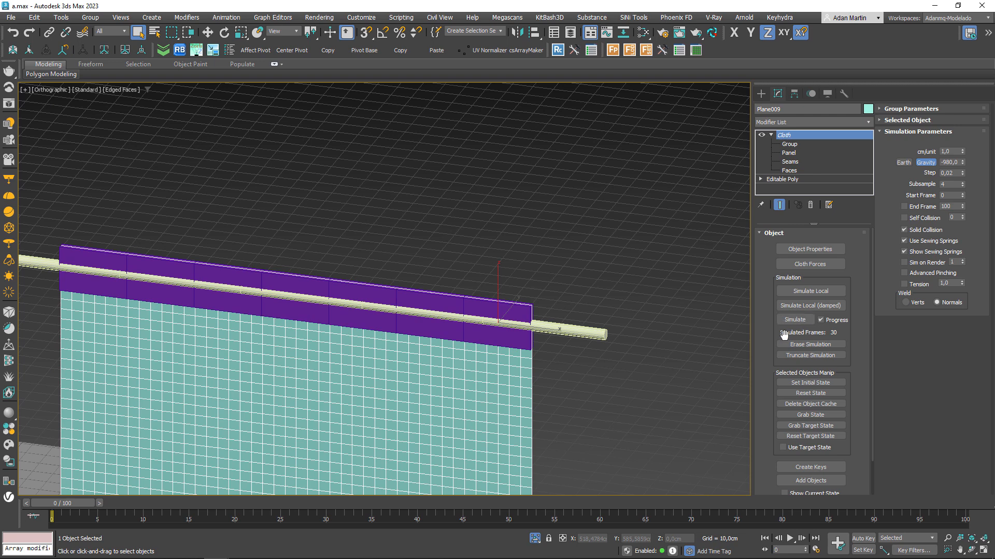
click(791, 324)
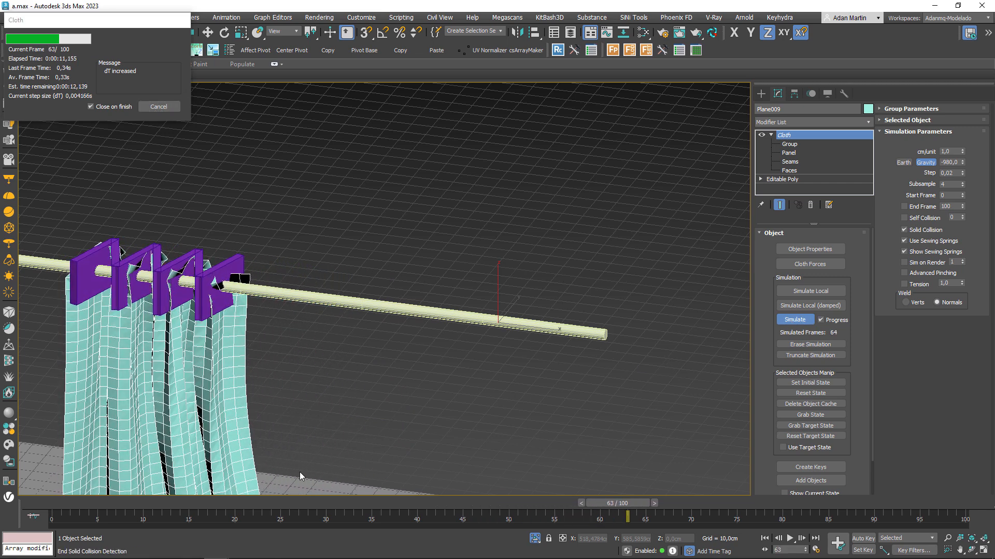
Stop the simulation and scrub back to frame 30 to examine the cloth around the boxes and rod.
click(160, 107)
middle_drag(233, 246, 453, 255)
alt+middle_drag(316, 282, 380, 283)
scroll(373, 291, up, 4)
scroll(373, 291, up, 3)
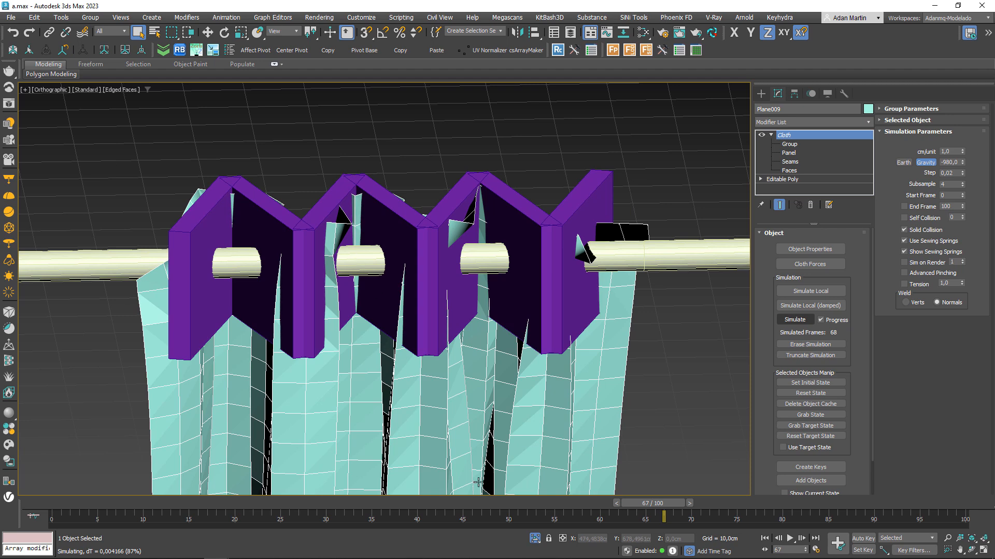
drag(628, 506, 618, 506)
drag(371, 520, 325, 520)
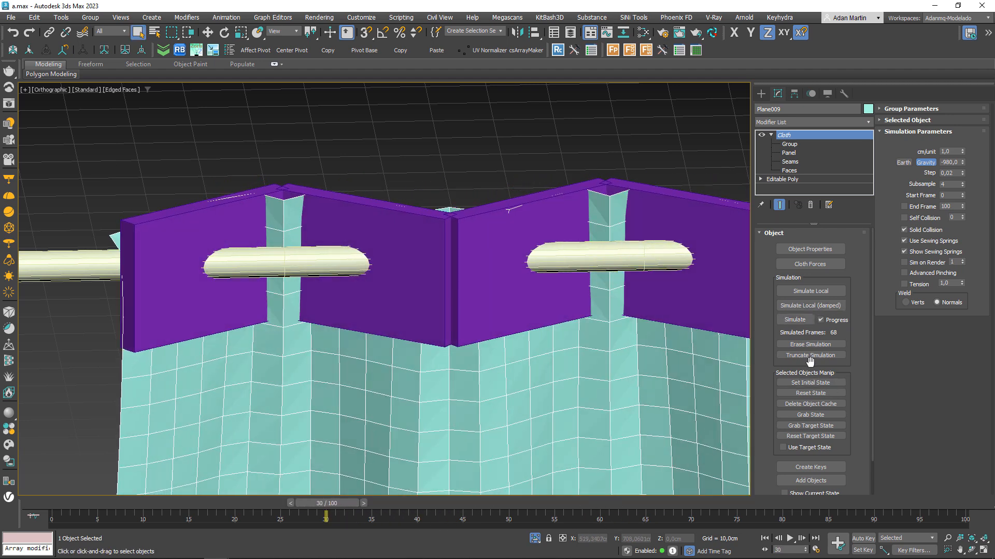
Truncate the Cloth simulation at frame 30 and set the collision Offset of Cylinder001 to 0.
scroll(857, 404, down, 2)
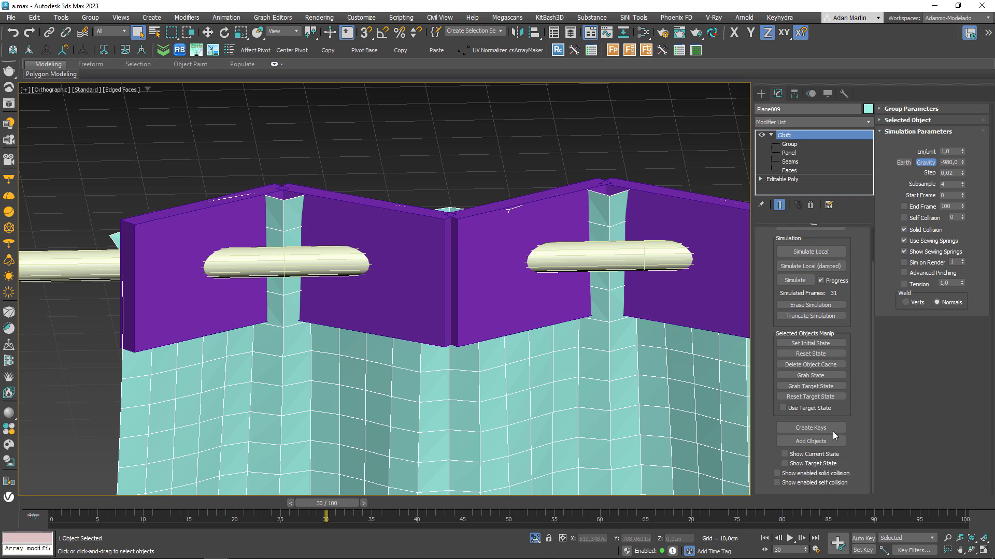
key(w)
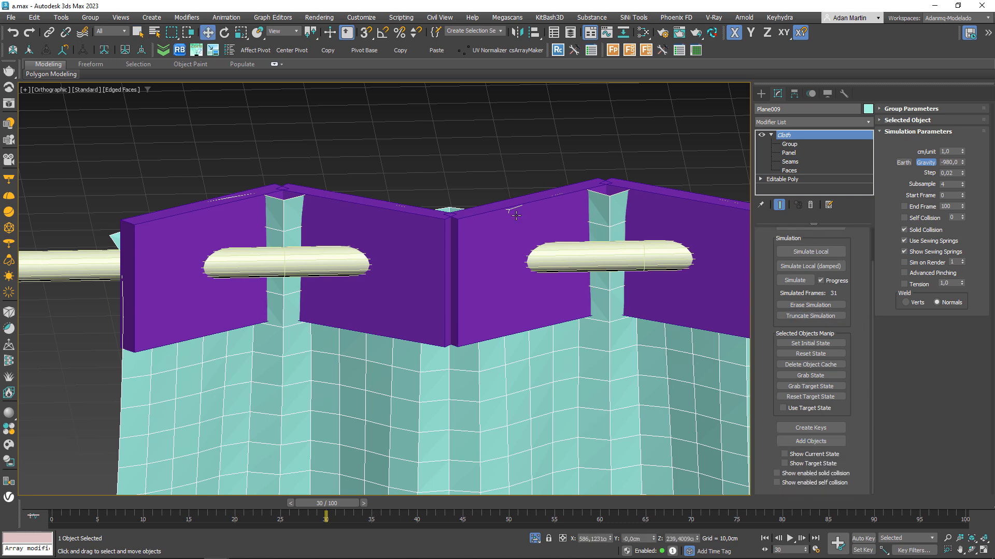
scroll(831, 265, up, 2)
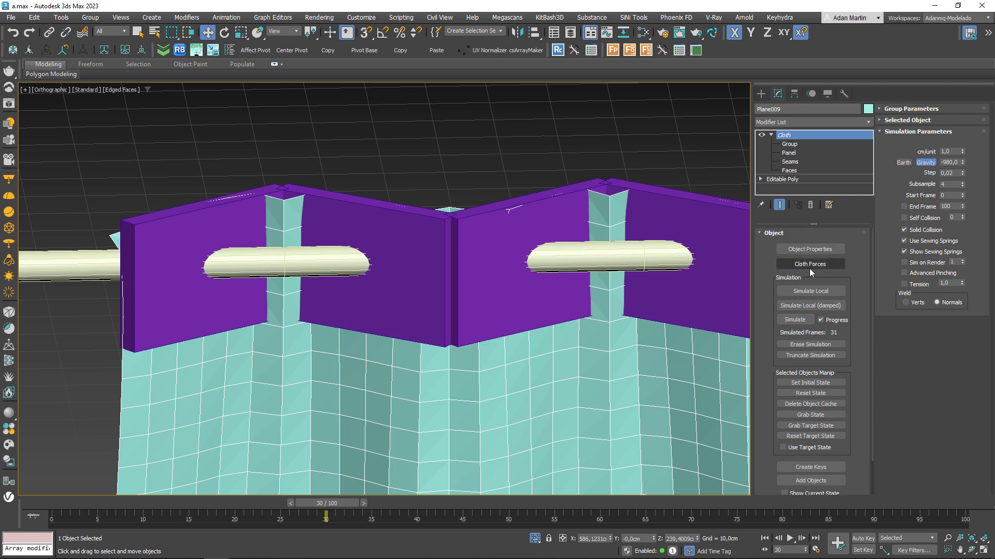
click(809, 249)
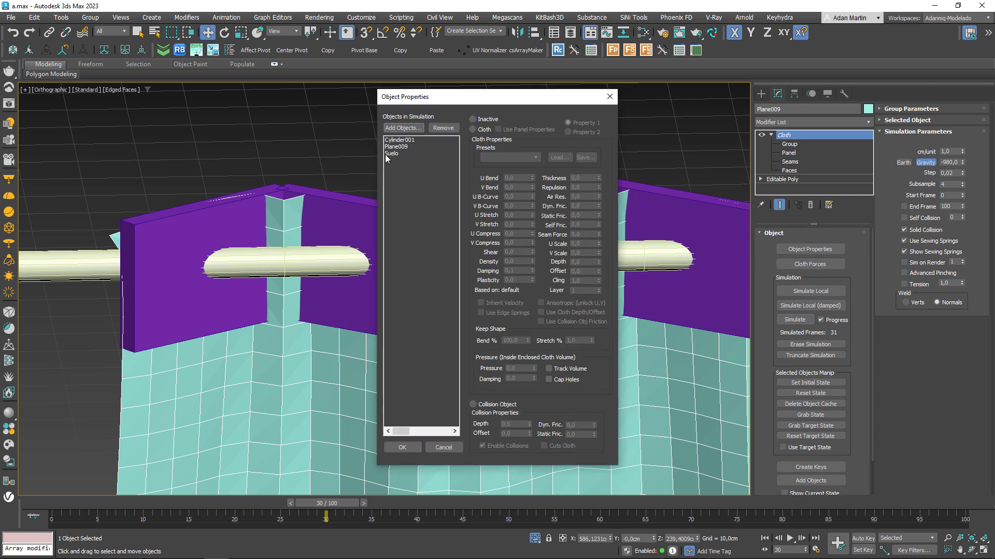
click(392, 140)
click(501, 404)
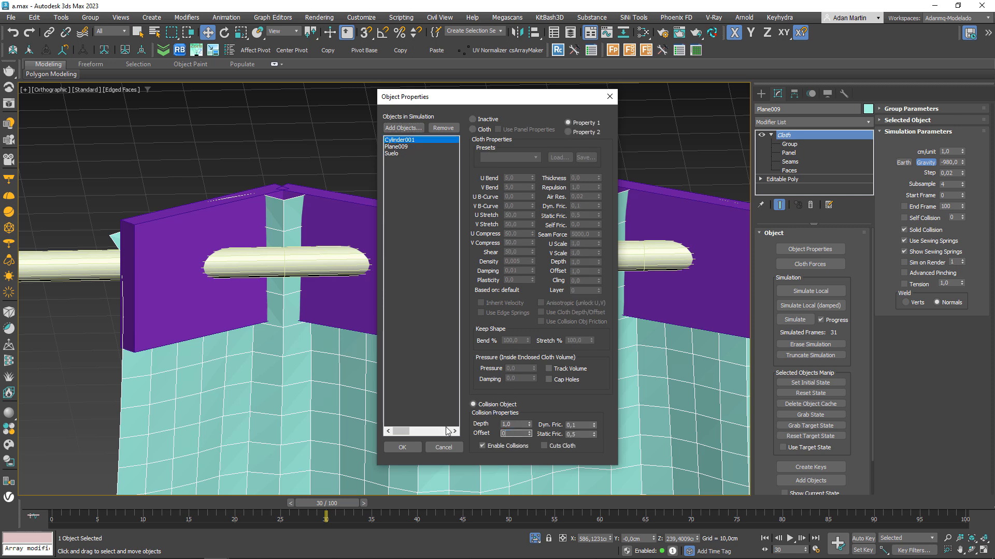
click(383, 448)
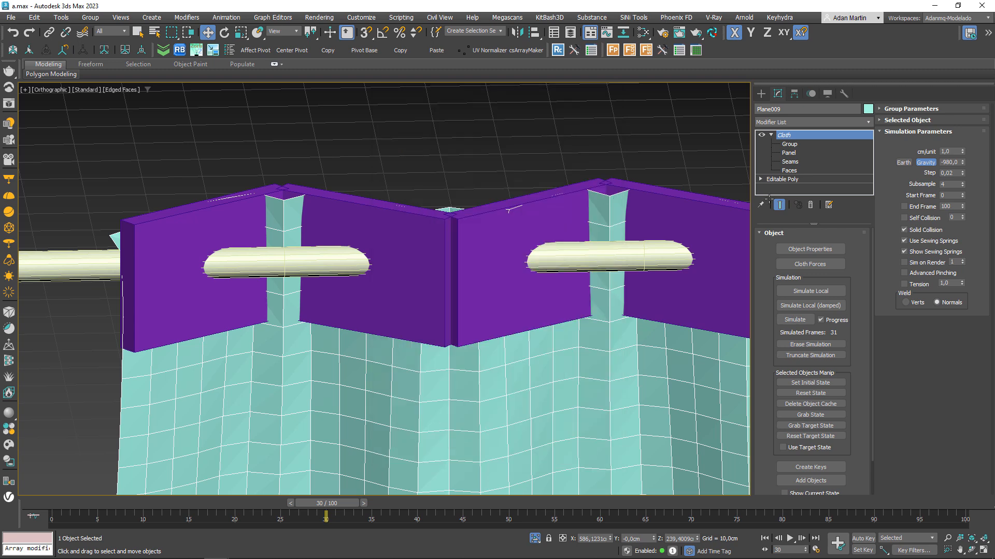
Rerun the Cloth simulation through frame 100, then isolate the curtain and inspect its gathered eyelets.
click(795, 319)
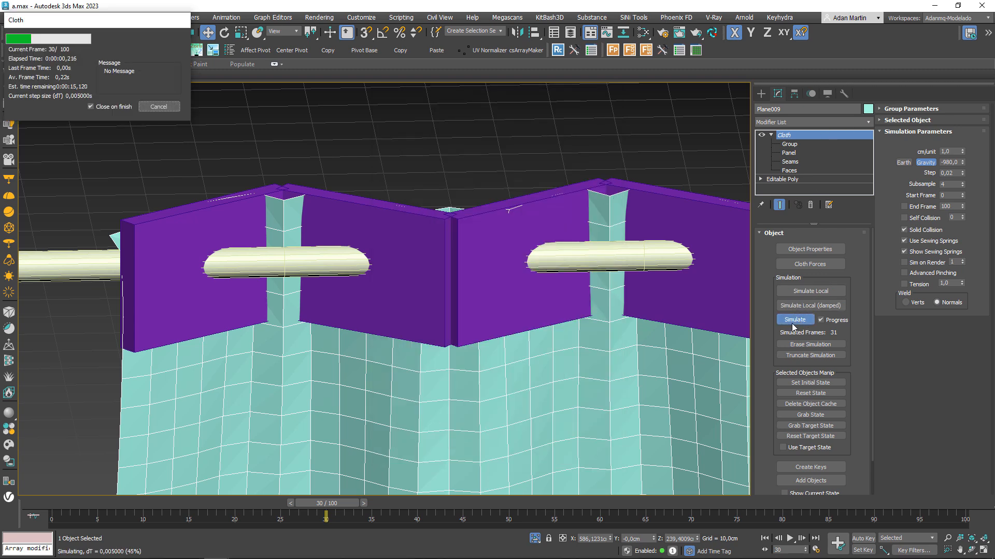
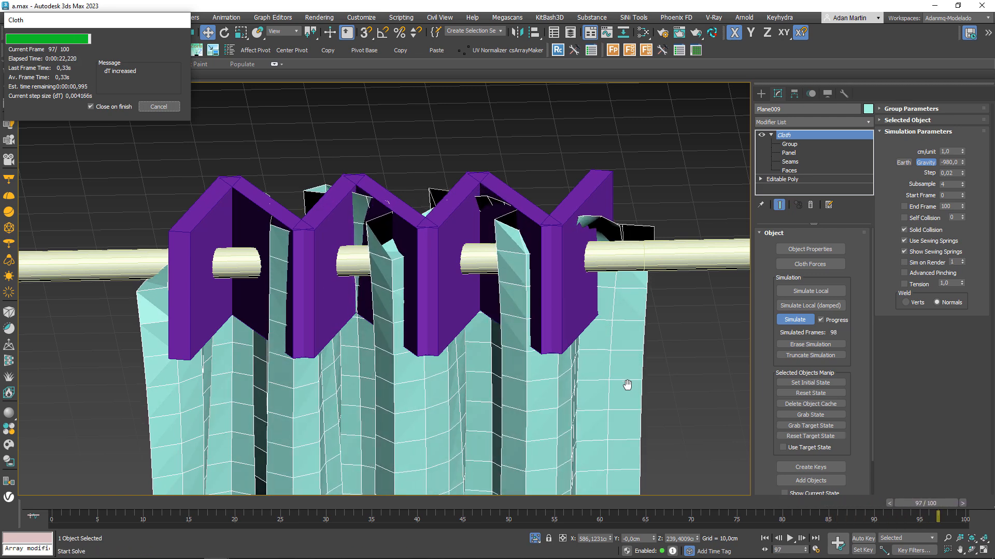
scroll(460, 339, down, 9)
middle_drag(434, 377, 471, 294)
scroll(457, 319, up, 1)
key(alt+q)
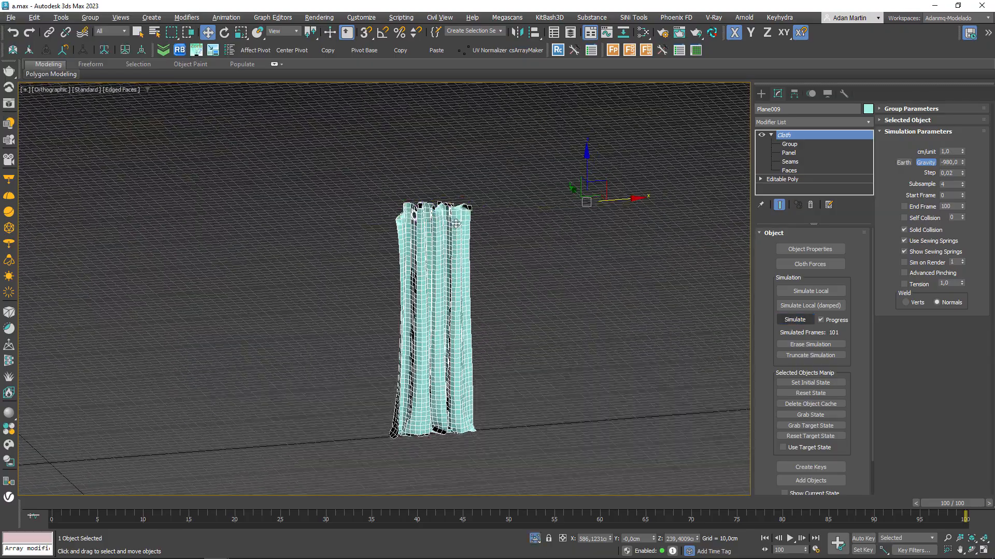
scroll(456, 229, up, 5)
key(F4)
alt+middle_drag(455, 228, 332, 253)
key(F4)
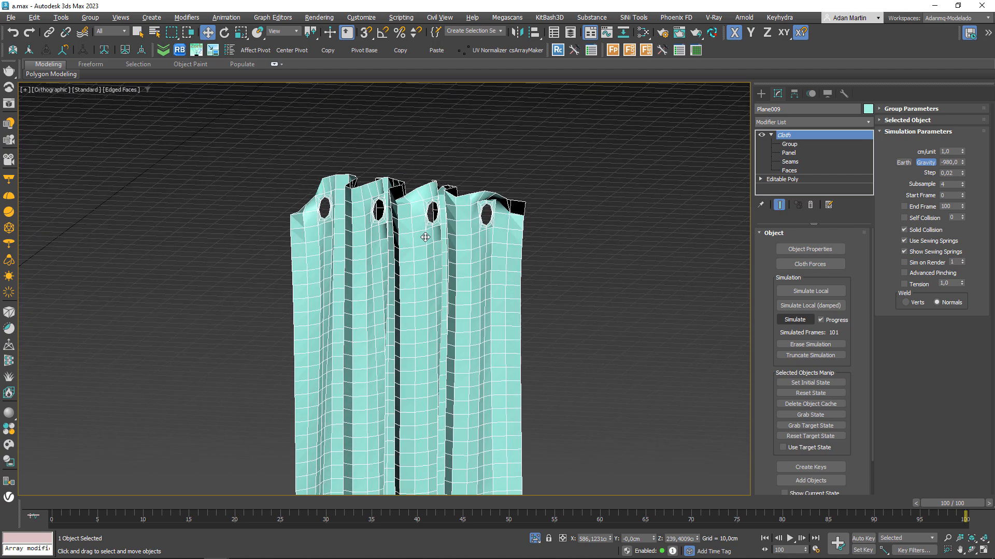
scroll(333, 253, up, 4)
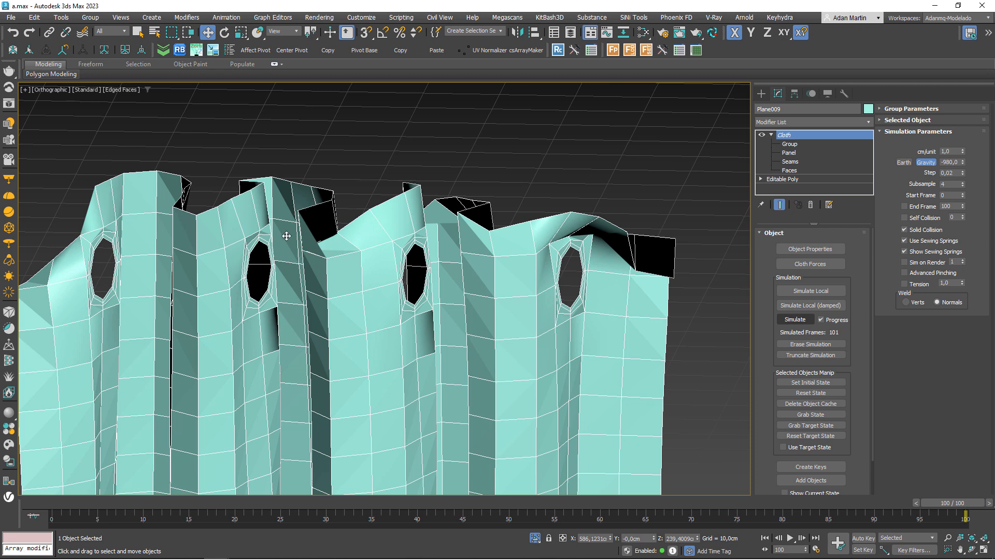
Go back to frame 30, edit the U B-Curve cloth property of Plane009 and rerun the Cloth simulation.
drag(471, 501, 337, 519)
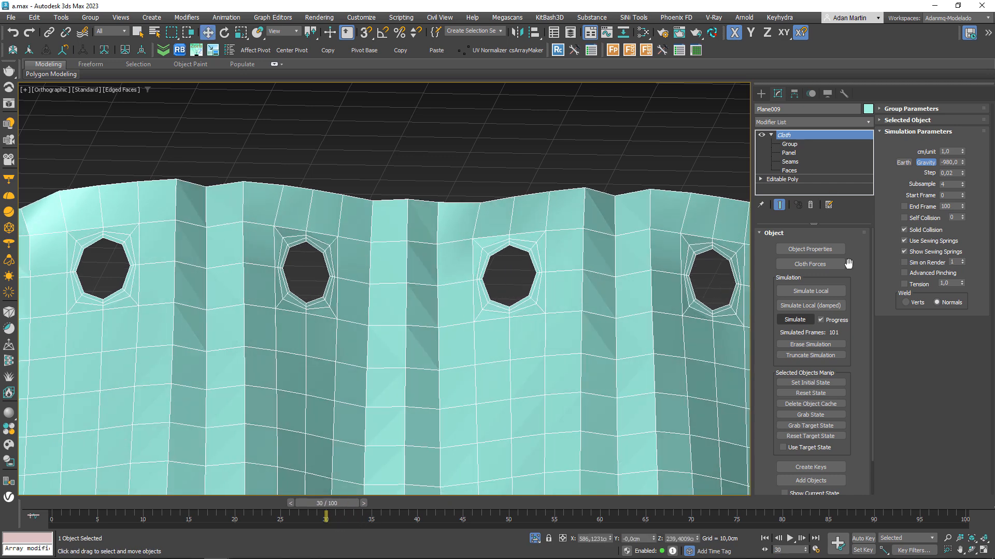
click(816, 251)
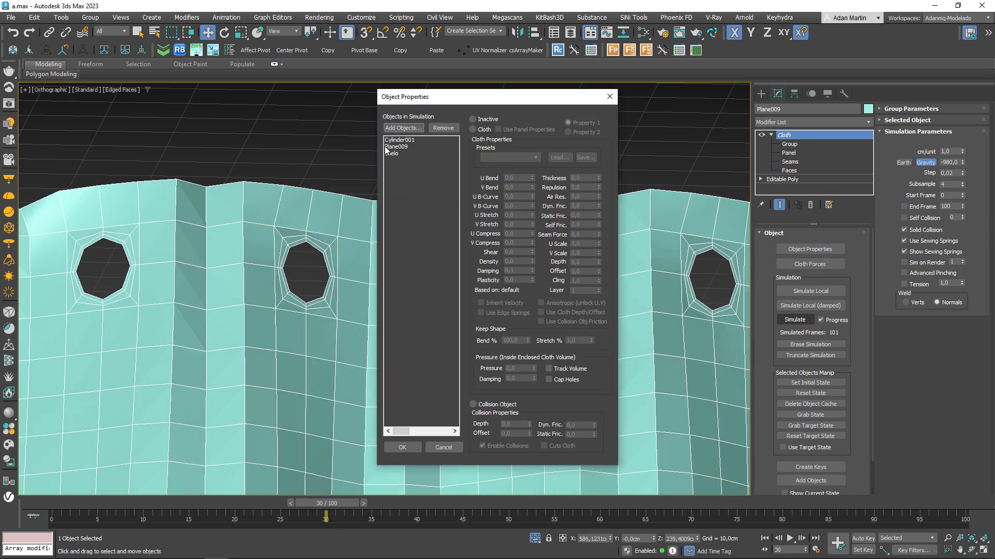
click(396, 147)
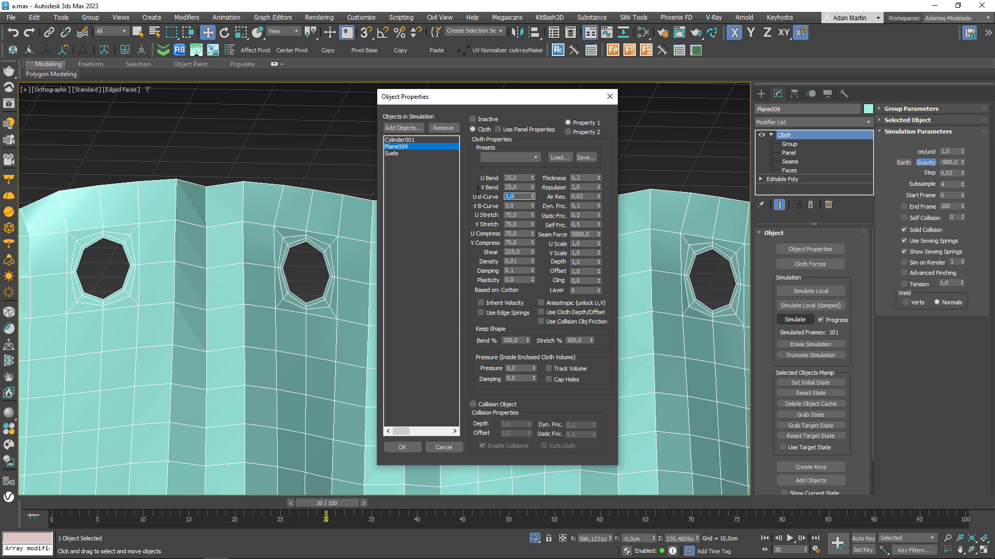
click(417, 447)
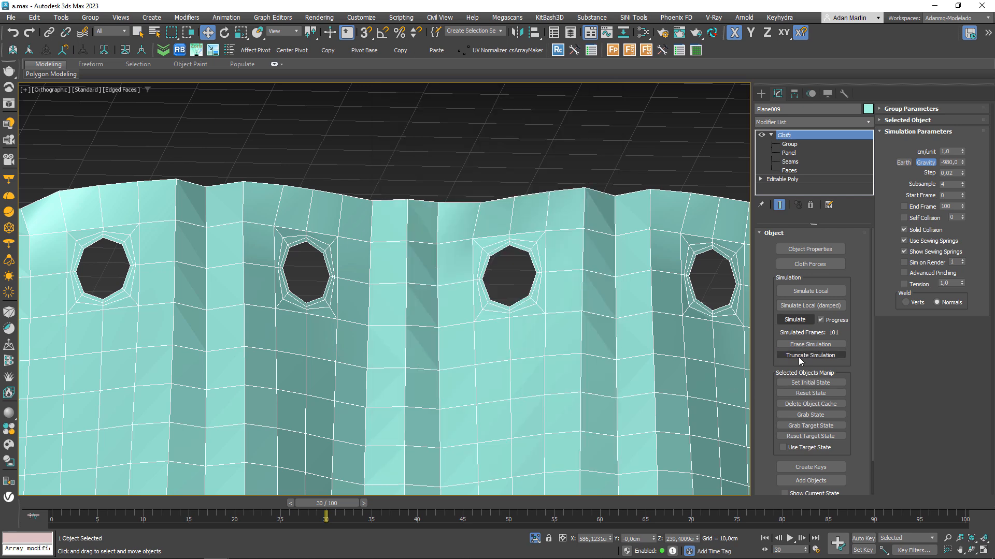
click(795, 319)
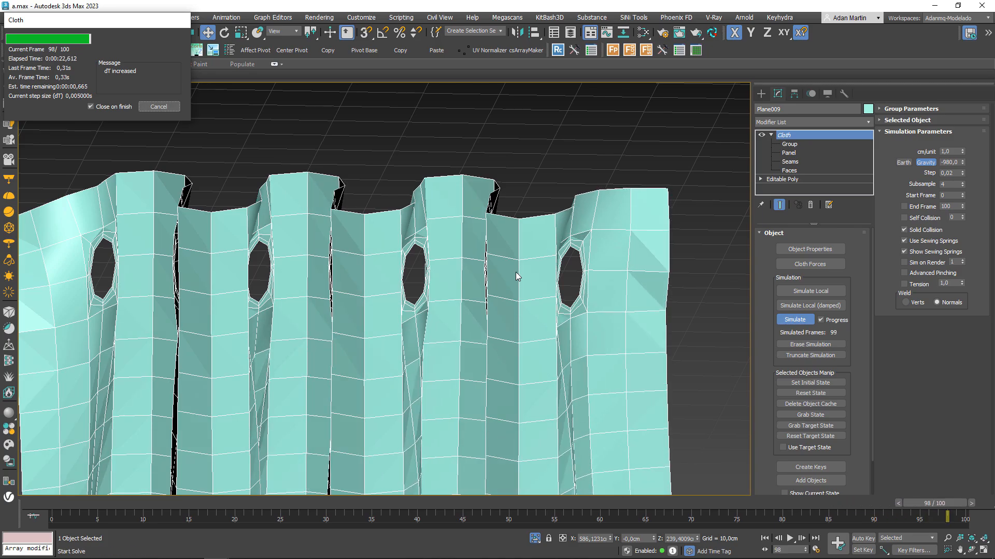
Turn off edged-face display on the simulated curtain and add a Relax modifier above Cloth.
scroll(540, 211, down, 5)
mouse_move(539, 211)
alt+middle_down()
mouse_move(508, 294)
mouse_move(730, 275)
mouse_move(515, 285)
mouse_move(533, 262)
mouse_move(622, 259)
mouse_move(428, 255)
mouse_move(527, 262)
mouse_move(559, 240)
alt+middle_up()
scroll(515, 284, up, 5)
key(F4)
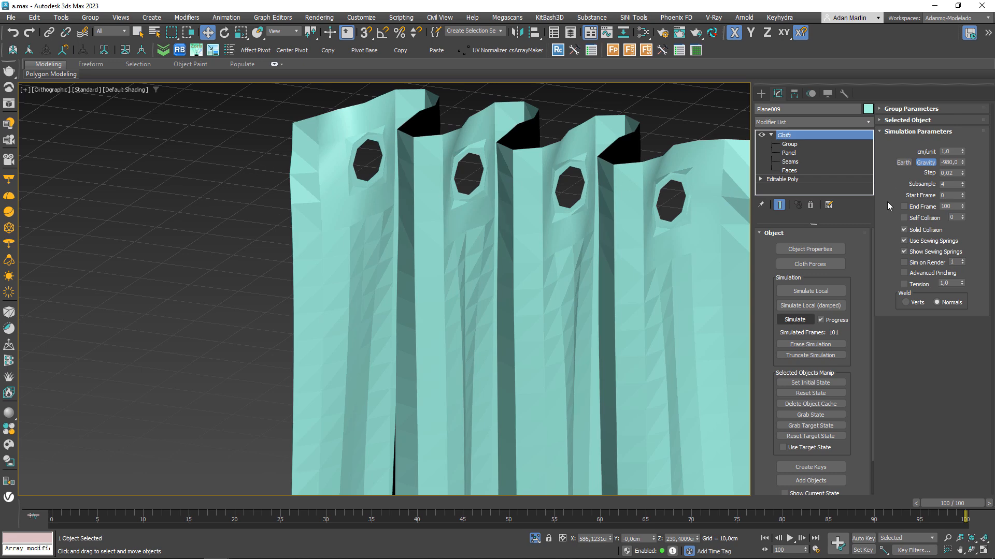
click(806, 119)
key(r)
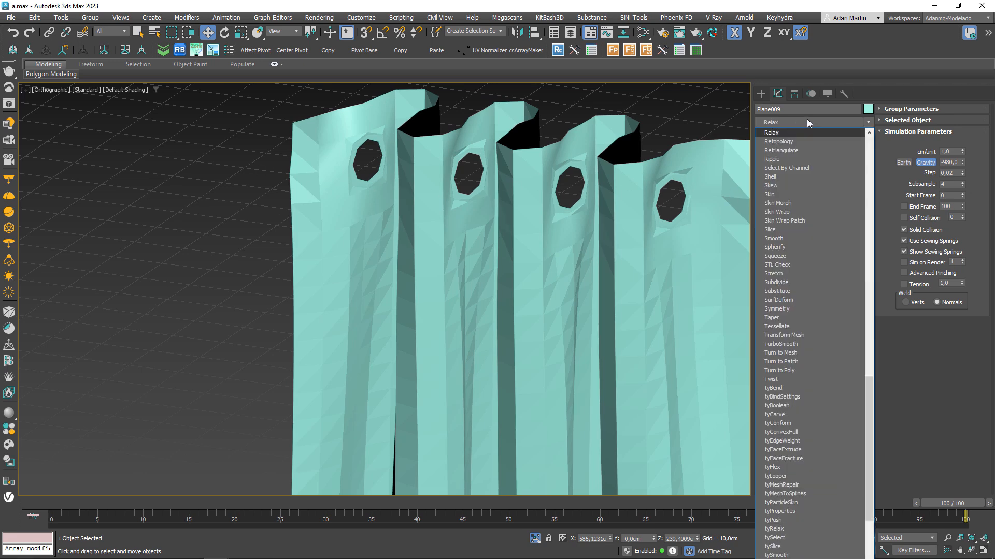
key(Return)
Add a TurboSmooth modifier above Relax on the curtain.
click(798, 125)
key(t)
key(e)
key(Down)
key(Down)
key(Return)
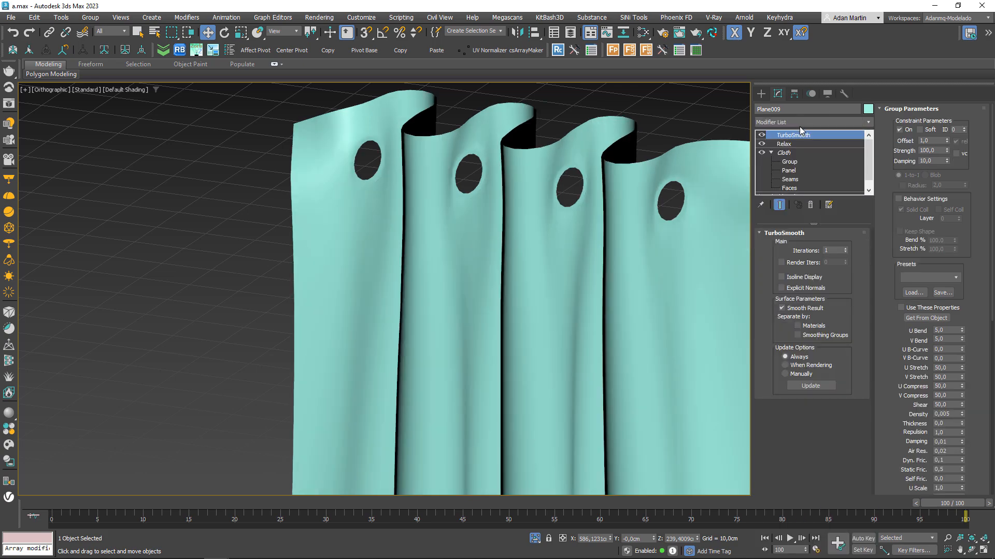
Examine the smoothed curtain's folds and eyelet rims with and without edged faces.
scroll(613, 242, down, 5)
mouse_move(613, 241)
alt+middle_down()
mouse_move(559, 223)
mouse_move(591, 216)
mouse_move(566, 267)
mouse_move(629, 257)
mouse_move(575, 255)
mouse_move(582, 258)
mouse_move(570, 225)
mouse_move(568, 282)
mouse_move(542, 257)
mouse_move(602, 259)
mouse_move(610, 321)
mouse_move(455, 207)
mouse_move(548, 227)
alt+middle_up()
key(F4)
scroll(578, 215, up, 3)
key(F4)
key(F4)
scroll(476, 221, up, 6)
key(F4)
key(F4)
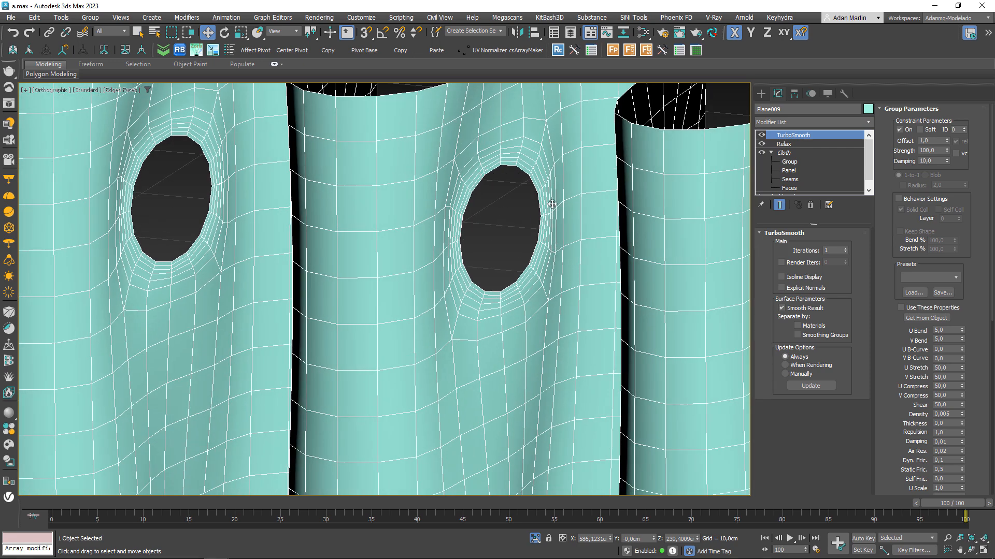
At frame 0 in the Front view, draw a torus around the rightmost eyelet with radii of about 3.61 cm and 0.53 cm.
drag(242, 500, 120, 505)
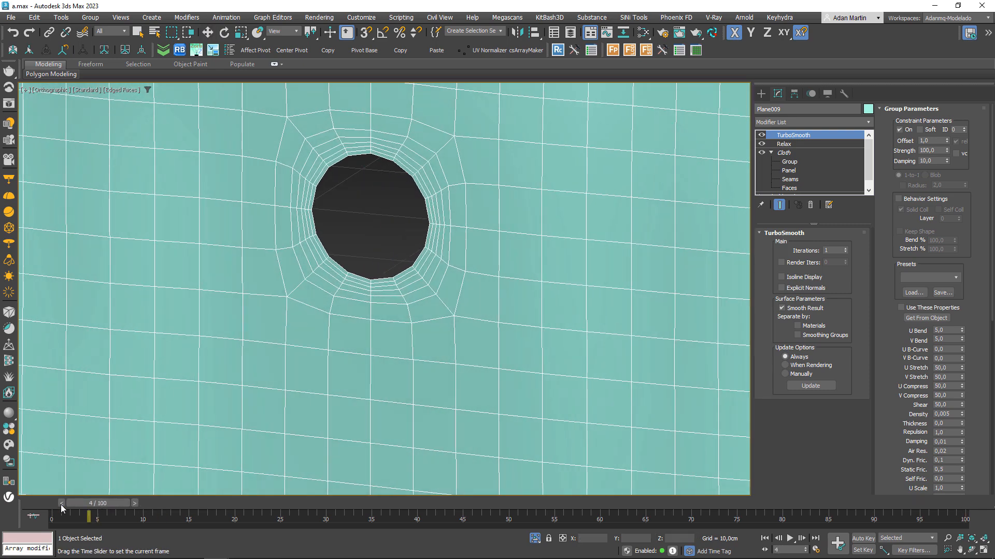
scroll(595, 336, down, 6)
scroll(595, 336, down, 5)
key(f)
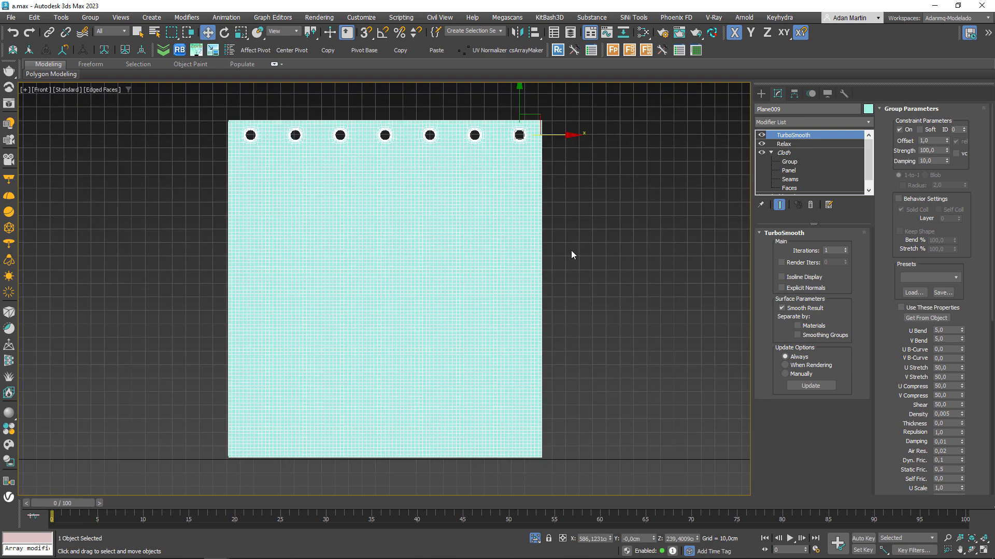
scroll(568, 124, up, 8)
click(761, 95)
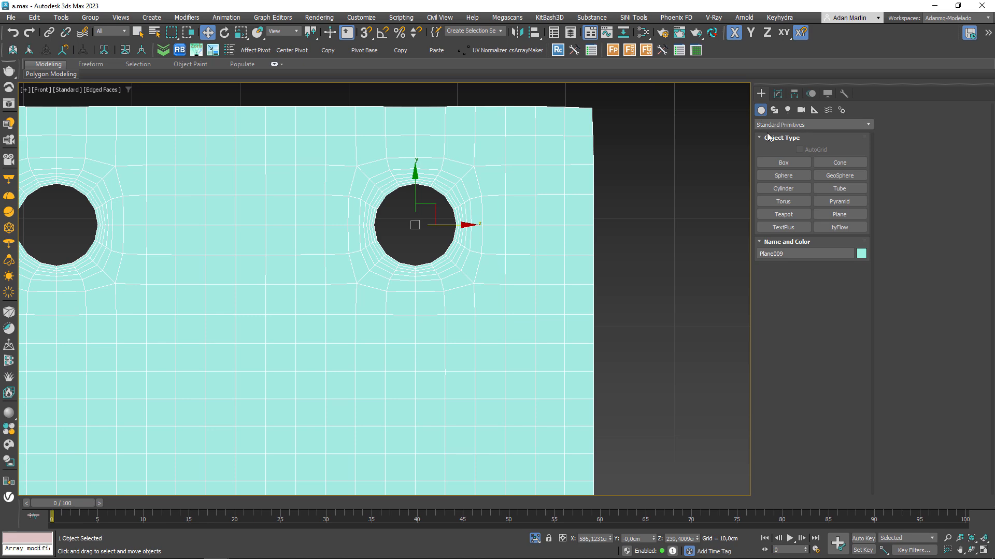
click(791, 204)
scroll(409, 243, up, 5)
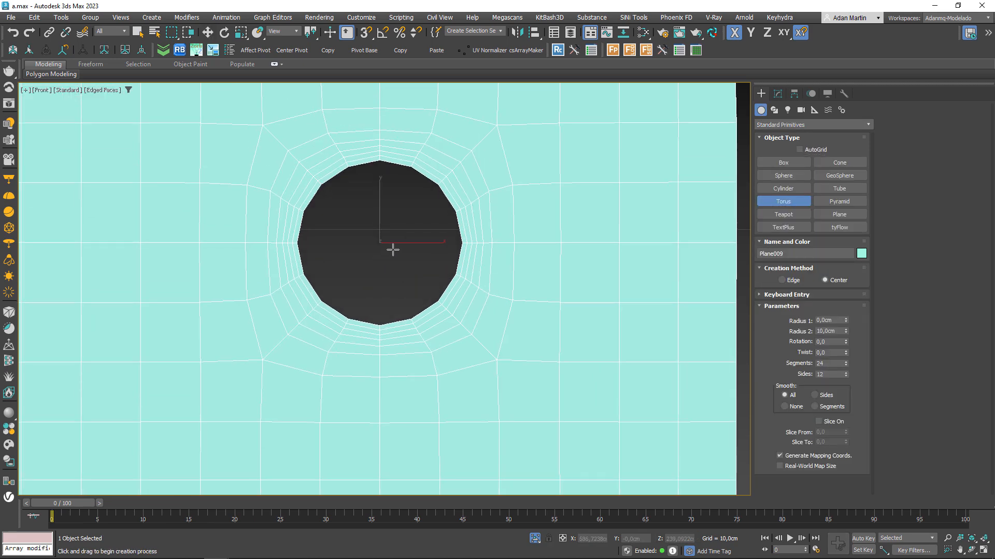
mouse_move(380, 243)
mouse_down()
mouse_move(489, 271)
mouse_move(450, 240)
mouse_up()
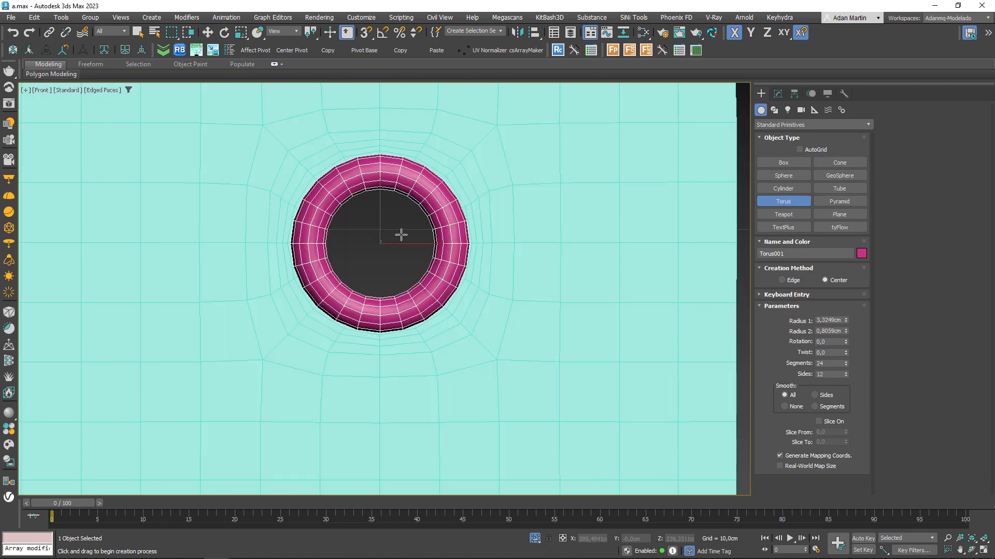
click(444, 251)
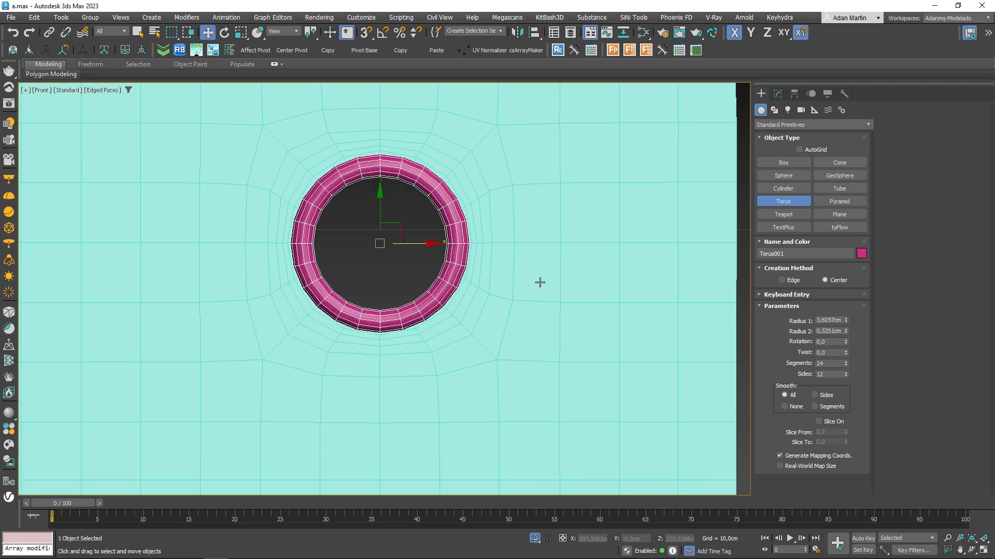
Adjust the torus's Radius 1 to about 3.82 cm and check its fit around the eyelet.
key(w)
click(777, 93)
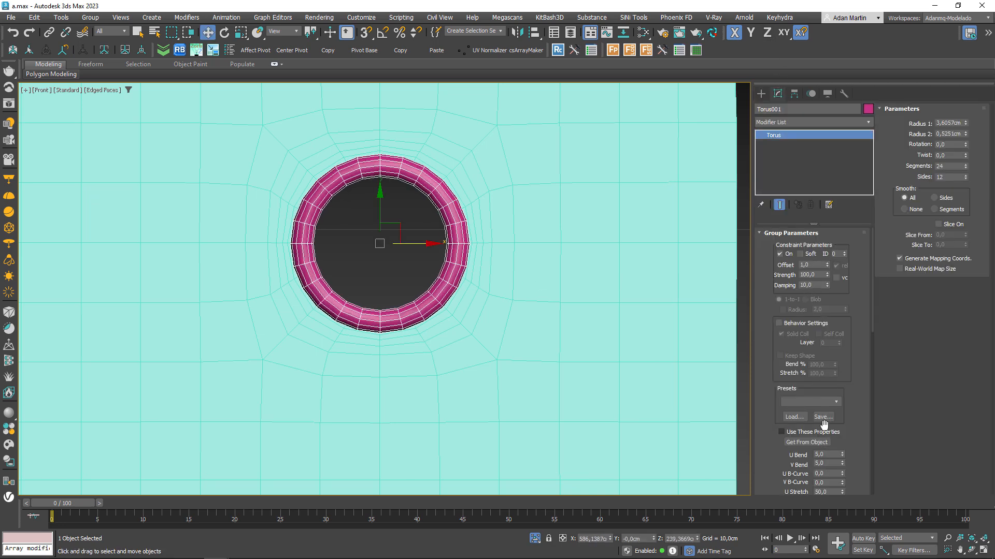
drag(845, 426, 855, 460)
drag(966, 126, 962, 120)
scroll(414, 281, down, 3)
mouse_move(440, 281)
alt+middle_down()
mouse_move(397, 272)
mouse_move(495, 268)
mouse_move(495, 276)
mouse_move(476, 218)
alt+middle_up()
scroll(396, 272, up, 4)
End the isolation, switch to wireframe and link the torus to the rightmost box, Box015.
click(533, 539)
click(534, 539)
scroll(490, 266, down, 5)
click(535, 536)
key(F3)
scroll(495, 259, down, 3)
scroll(469, 197, up, 5)
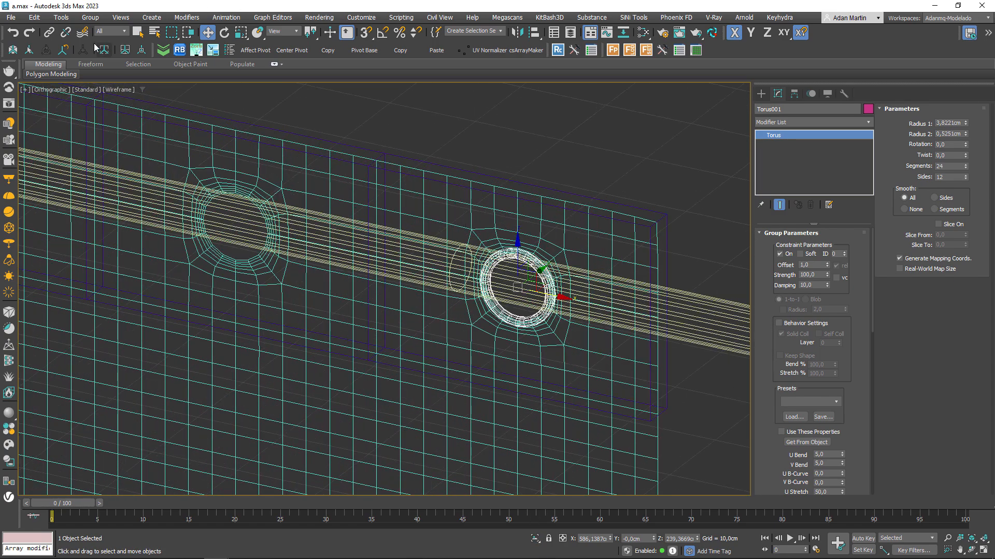
click(48, 34)
scroll(490, 272, up, 3)
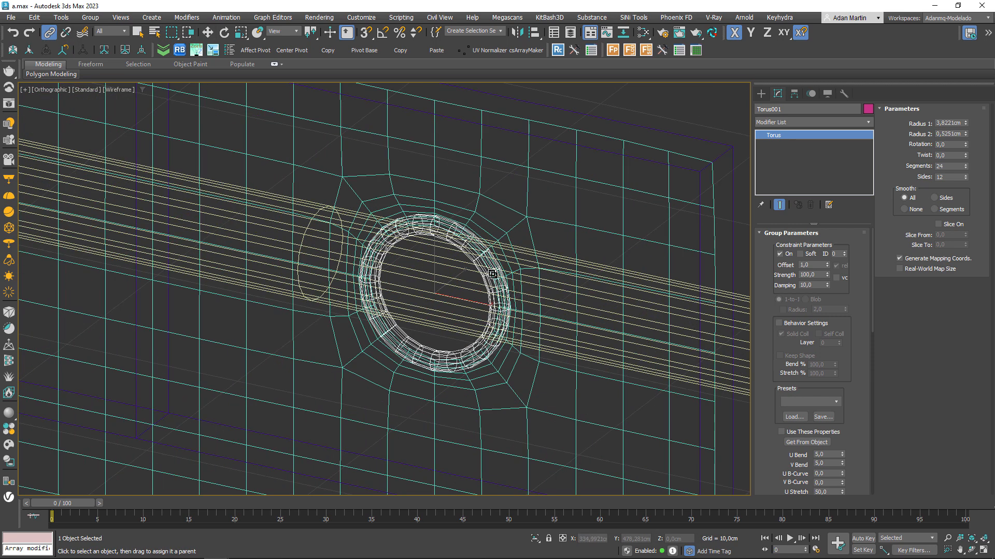
drag(671, 168, 689, 169)
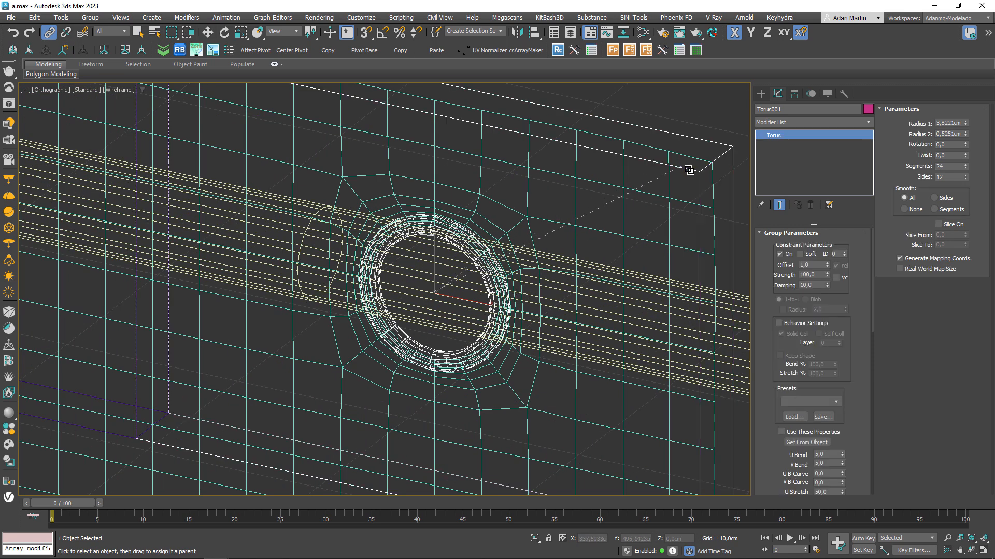
Move to frame 31 in shaded view and hide the purple boxes along the rod.
scroll(688, 169, down, 2)
drag(45, 502, 318, 502)
scroll(514, 367, down, 2)
key(F3)
middle_drag(239, 338, 454, 361)
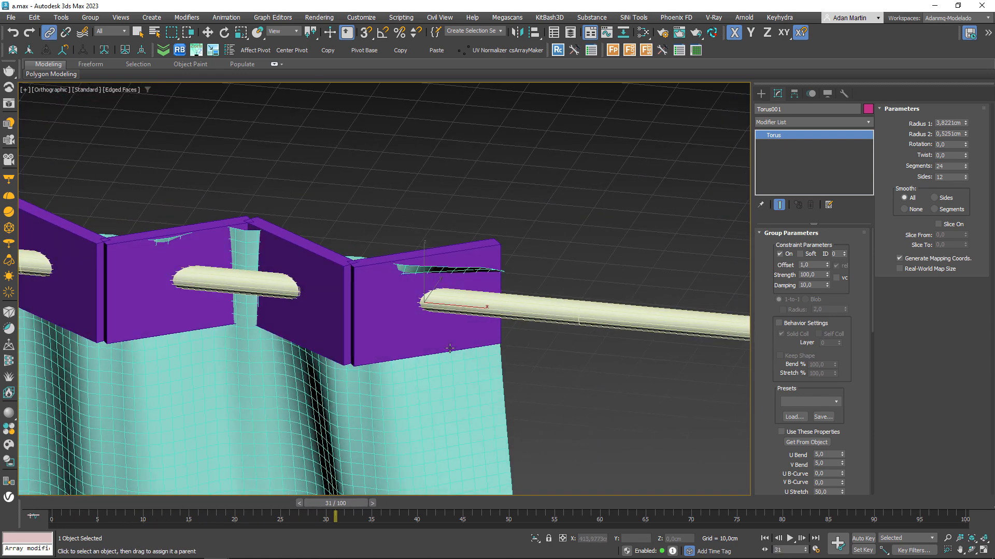
click(377, 291)
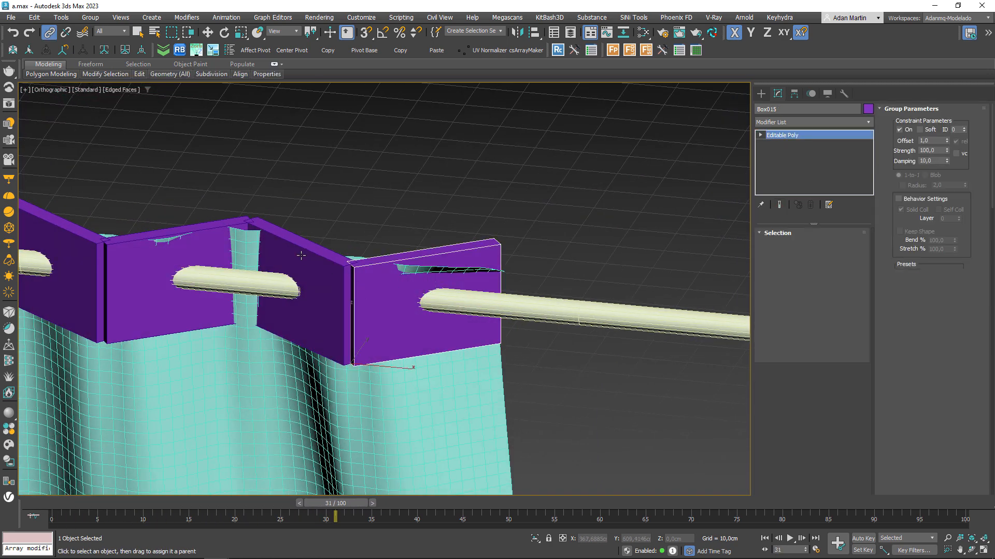
ctrl+click(302, 253)
middle_drag(285, 264, 625, 299)
scroll(624, 299, down, 4)
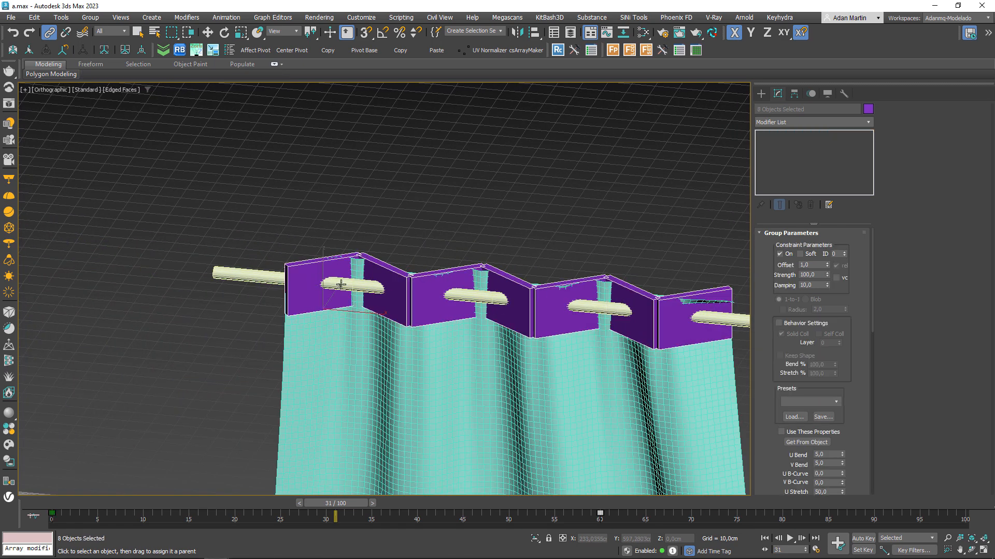
right_click(399, 270)
click(416, 236)
Undo the hiding along the rod, take the torus out of the selection, and hide only the purple boxes.
click(260, 278)
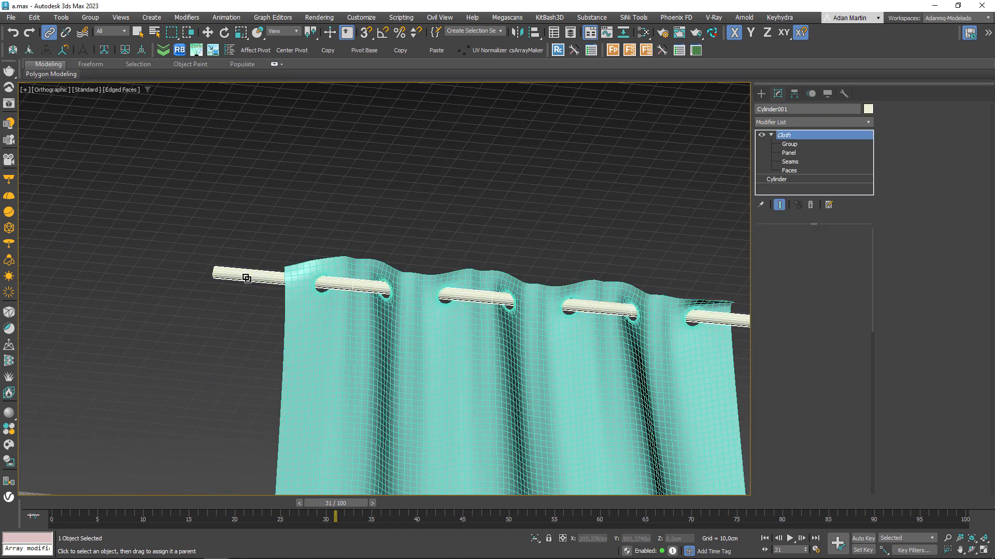
key(F4)
scroll(498, 325, up, 5)
key(F3)
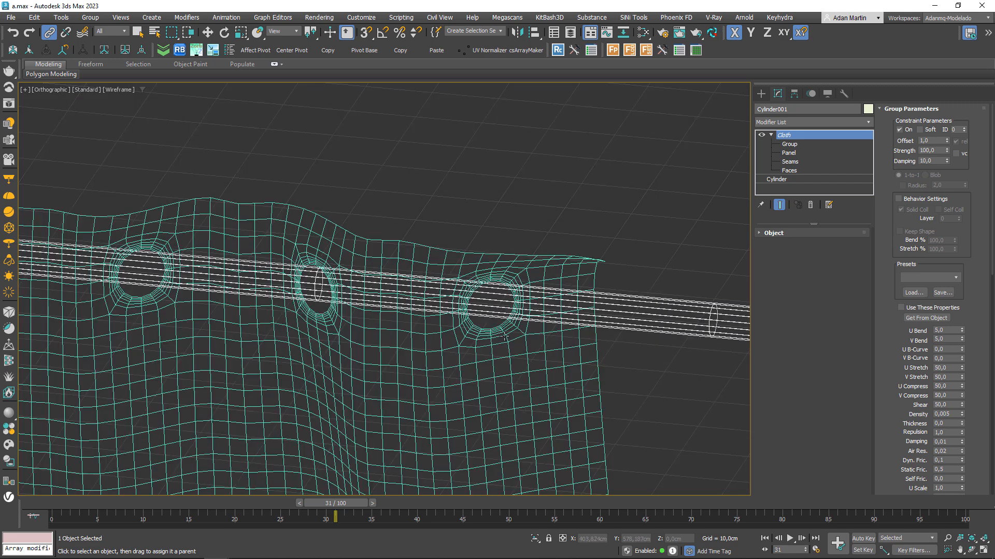
key(ctrl+z)
key(ctrl+z)
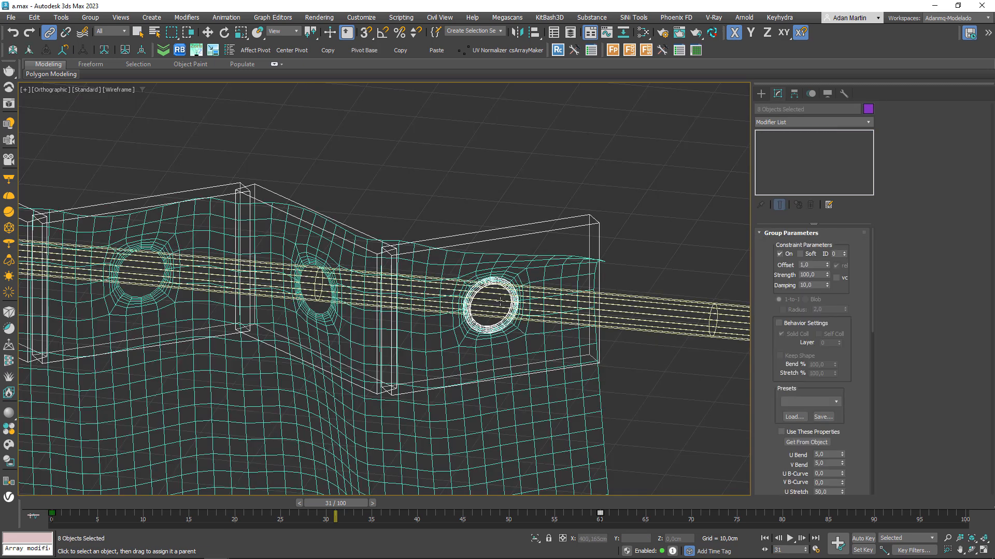
alt+click(504, 283)
right_click(379, 184)
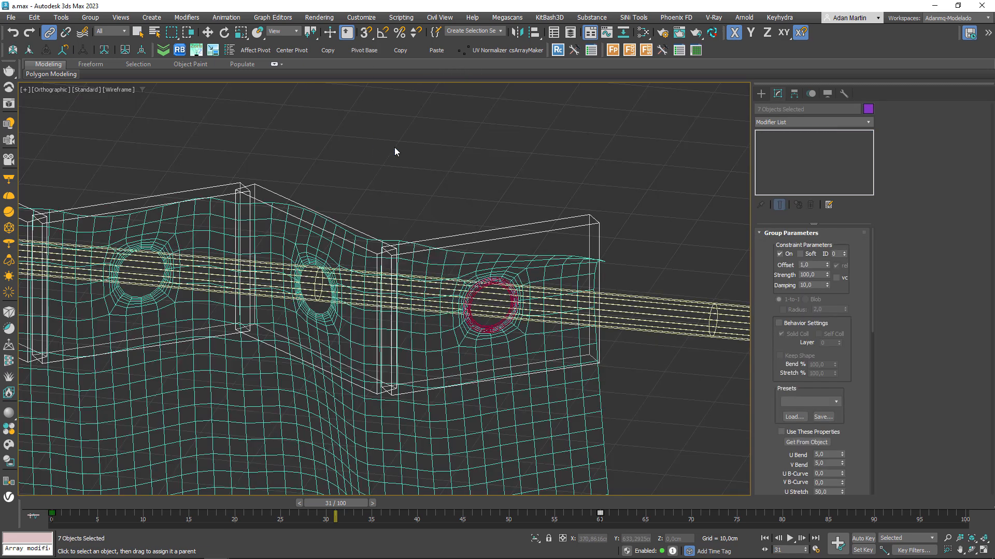
Return to shaded view, move to frame 47 and inspect the gathered eyelet curtain on its rod.
click(396, 145)
key(F3)
drag(356, 502, 505, 484)
scroll(476, 311, down, 4)
alt+middle_drag(479, 311, 615, 392)
scroll(440, 282, down, 5)
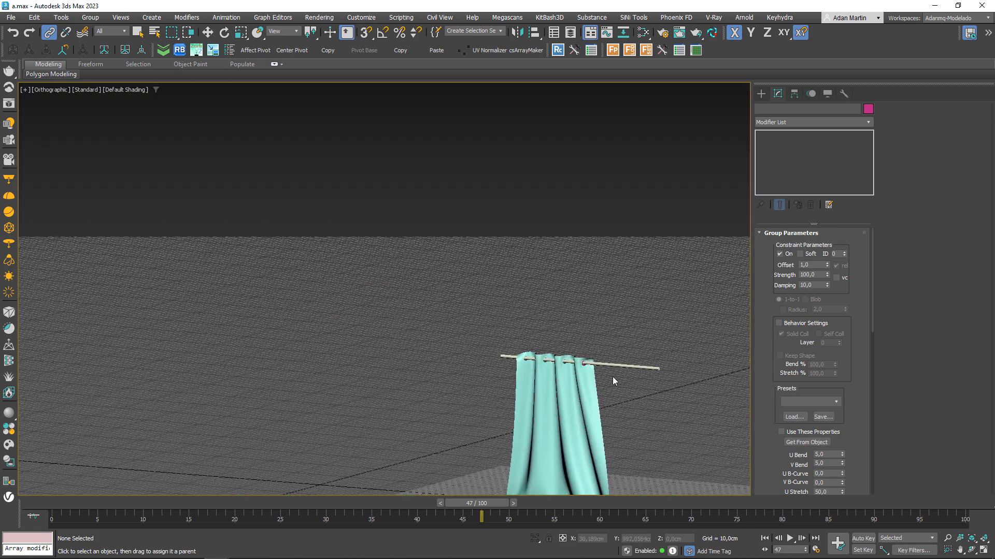
scroll(514, 356, up, 10)
scroll(526, 337, down, 6)
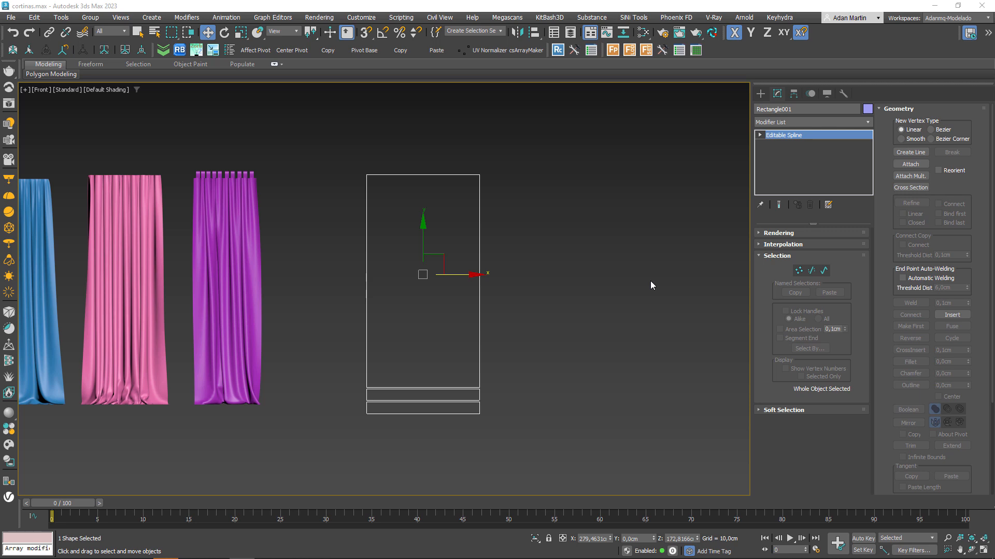
Apply the Garment Maker modifier to the three-part curtain shape Rectangle001 and display its mesh edges.
click(812, 122)
key(g)
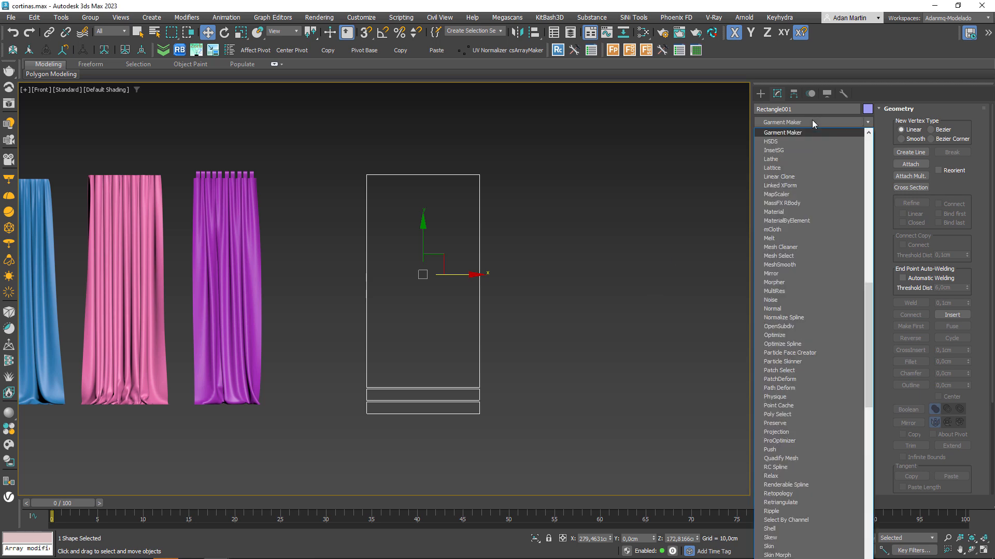
click(800, 134)
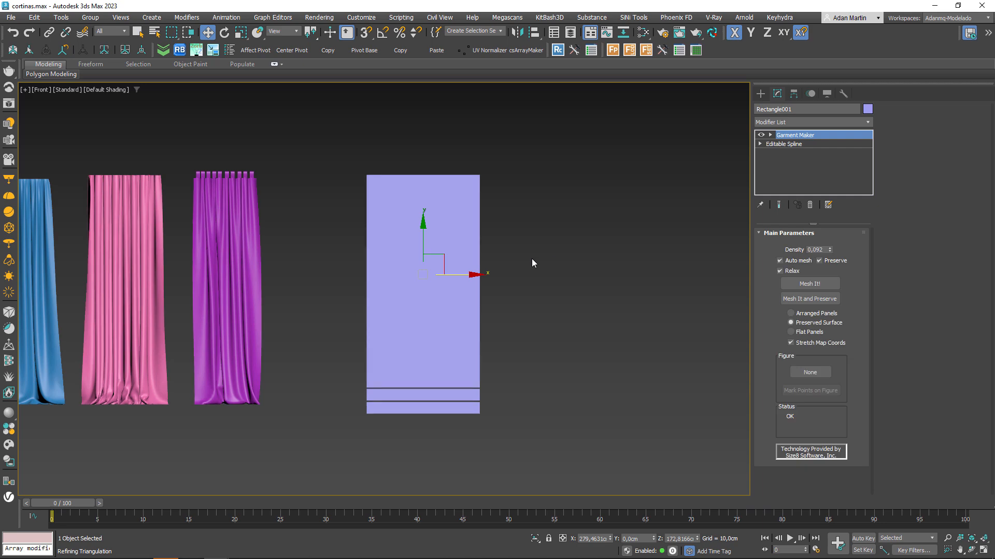
middle_drag(532, 263, 542, 255)
key(F4)
scroll(446, 290, up, 3)
scroll(377, 322, down, 2)
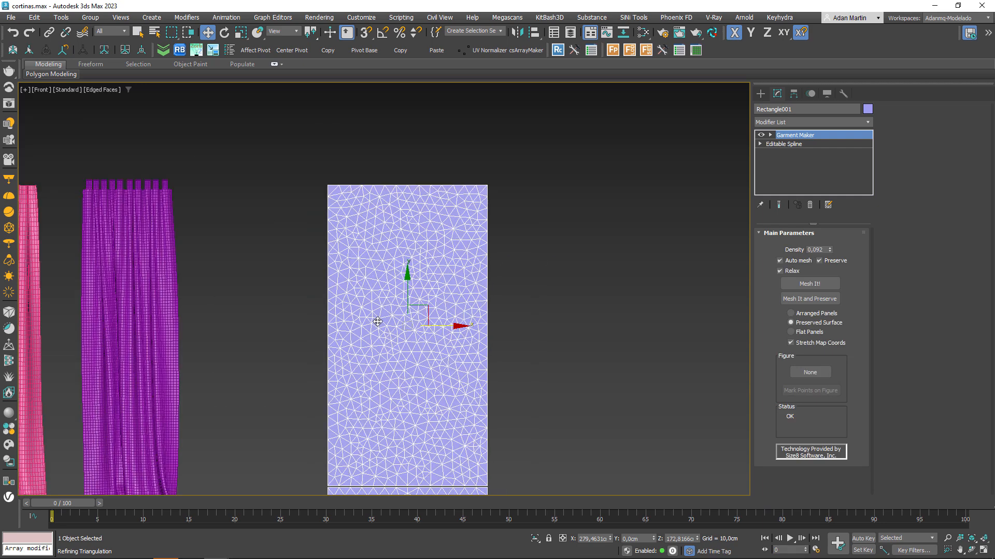
Compare the mesh topology of the finished purple and pink curtains with the Garment Maker panel, including their lower folds.
scroll(132, 264, up, 5)
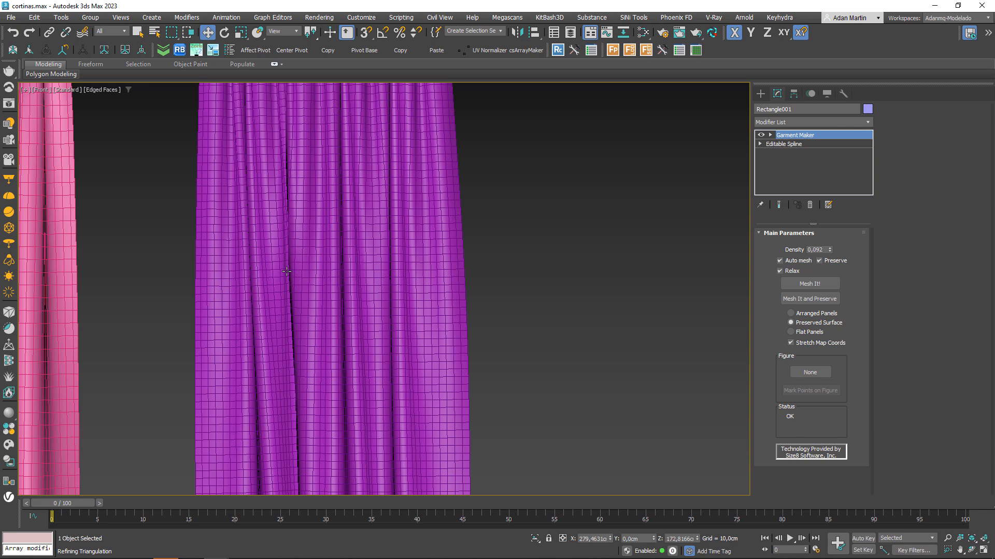
middle_drag(368, 196, 325, 196)
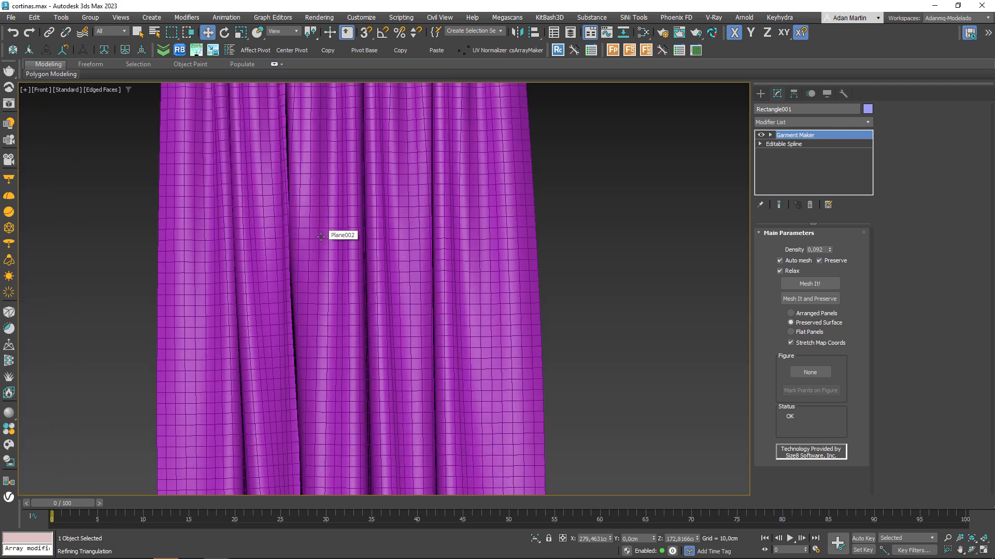
scroll(337, 238, up, 6)
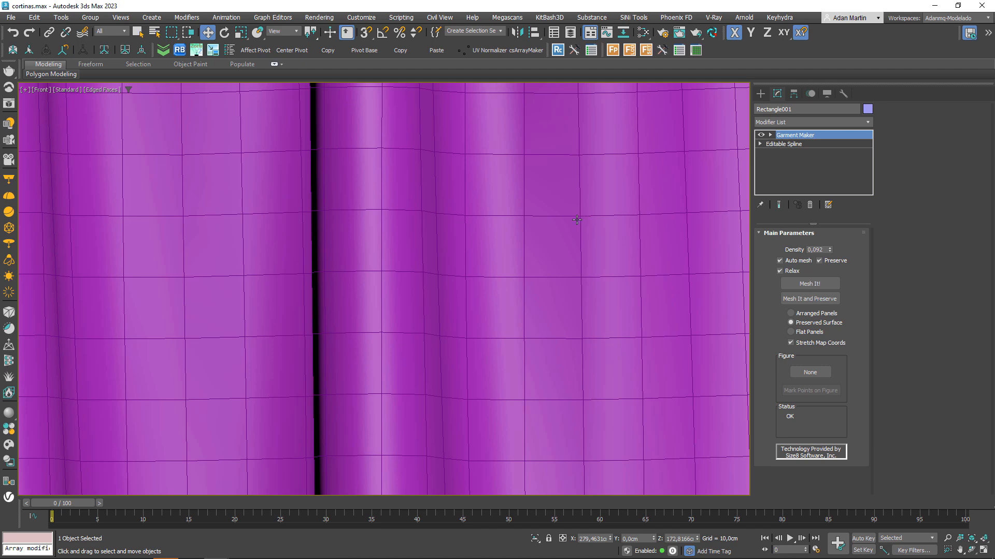
scroll(512, 282, down, 8)
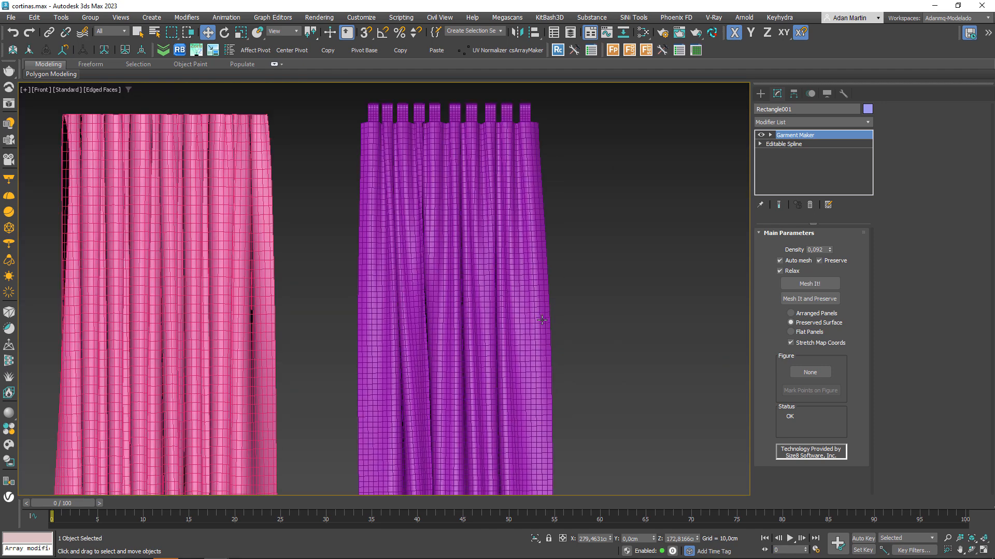
scroll(462, 307, down, 3)
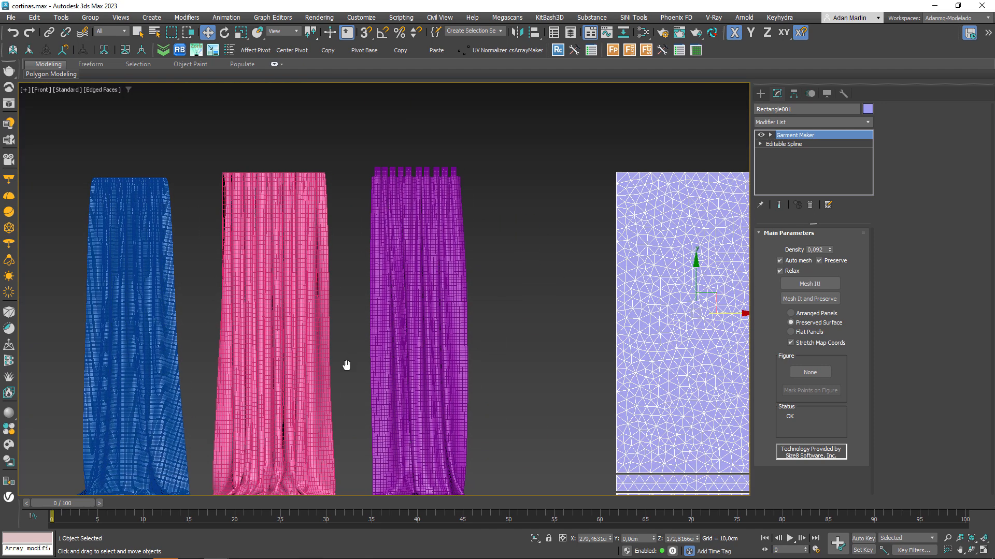
scroll(341, 372, up, 6)
scroll(337, 379, down, 3)
middle_drag(400, 400, 352, 375)
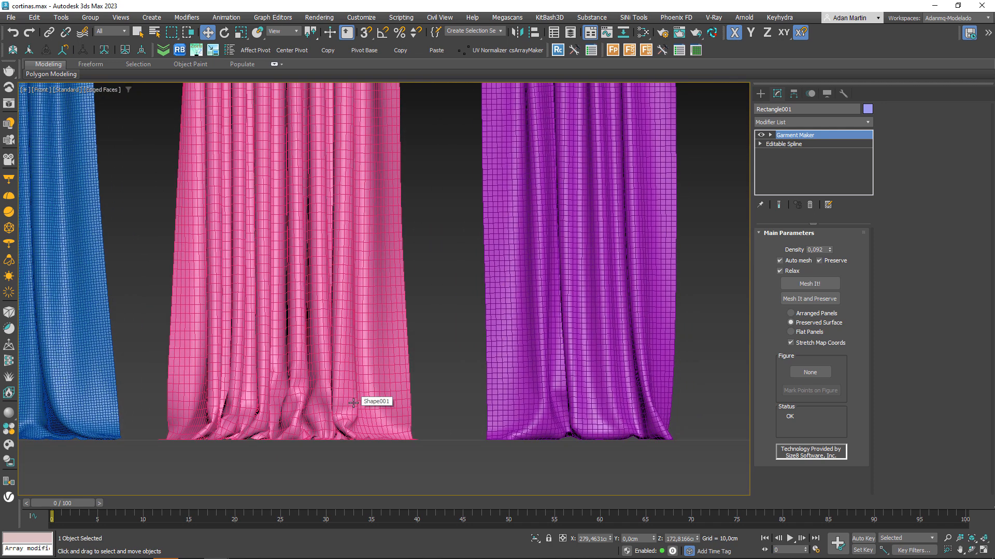
scroll(353, 403, down, 3)
scroll(359, 411, up, 6)
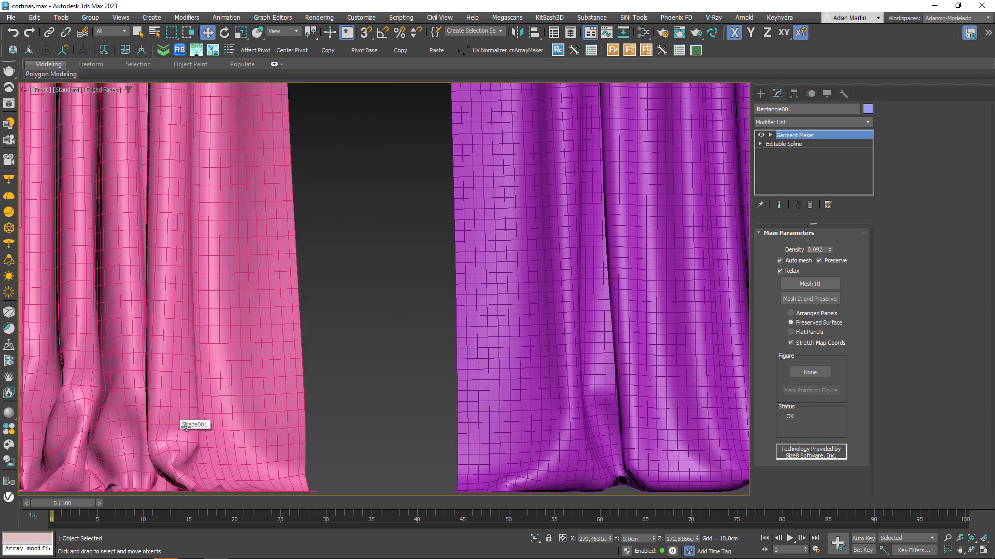
scroll(330, 383, down, 4)
middle_drag(737, 322, 362, 374)
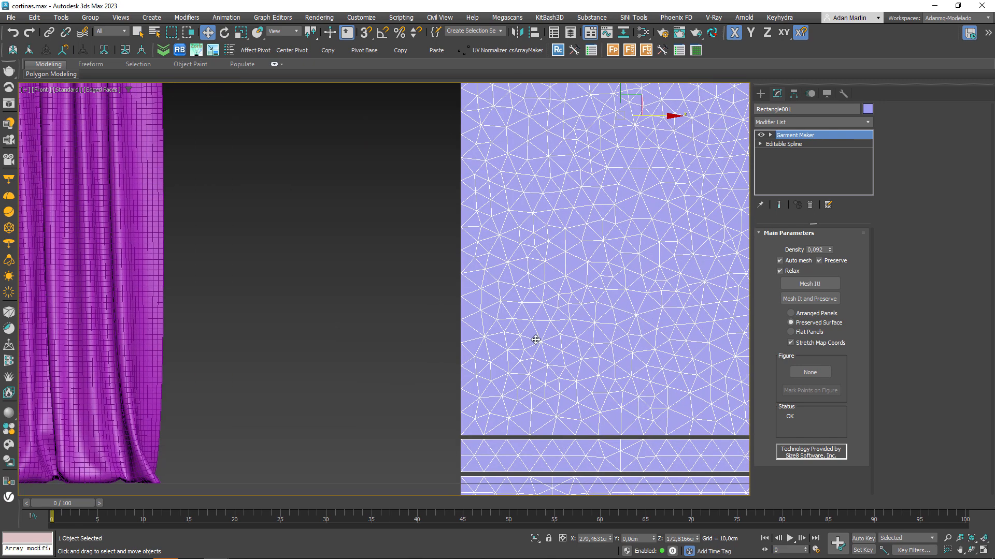
scroll(626, 320, down, 5)
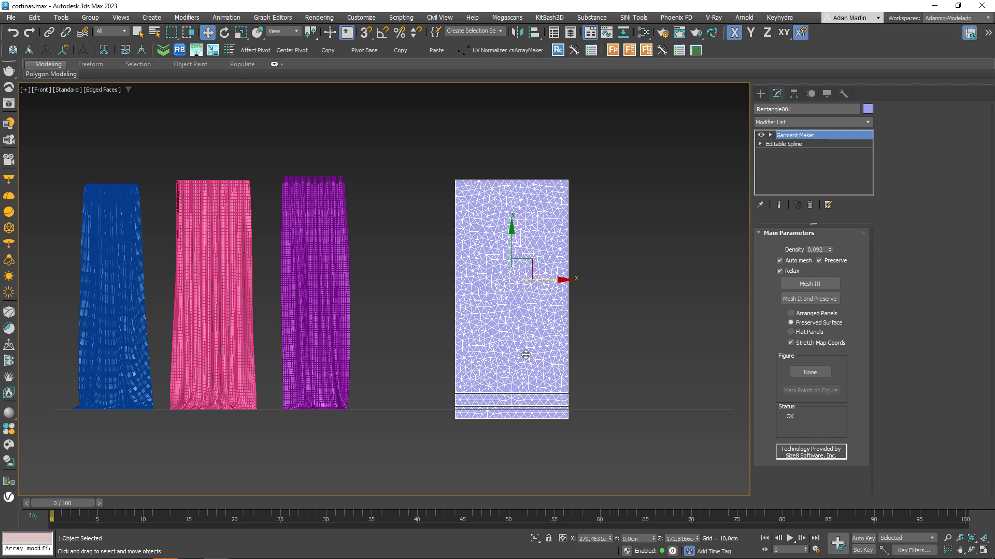
Draw a test rectangle about 278 cm long and 162 cm wide beside the curtain panel and open its parameters.
middle_drag(539, 310, 423, 294)
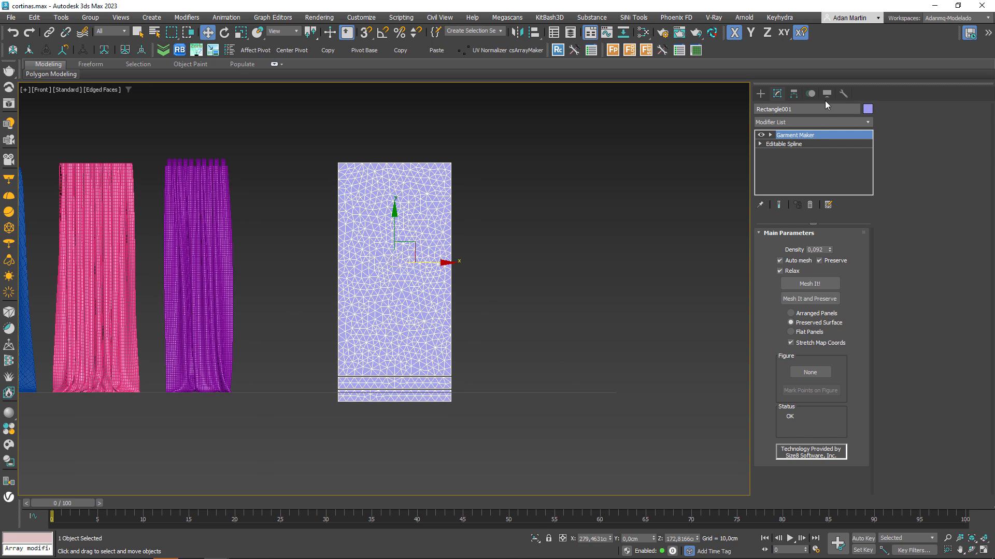
click(760, 93)
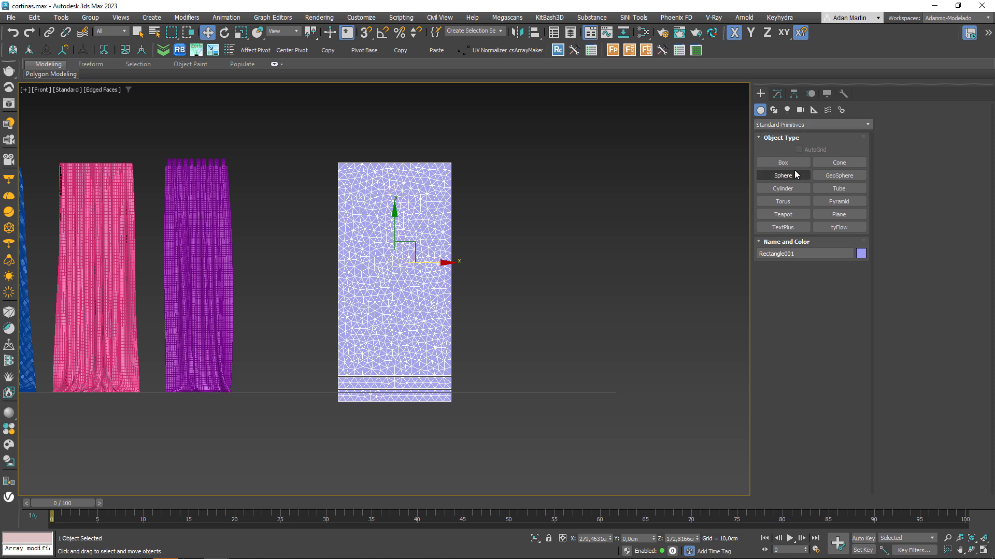
click(773, 110)
click(837, 175)
drag(480, 167, 602, 376)
right_click(646, 327)
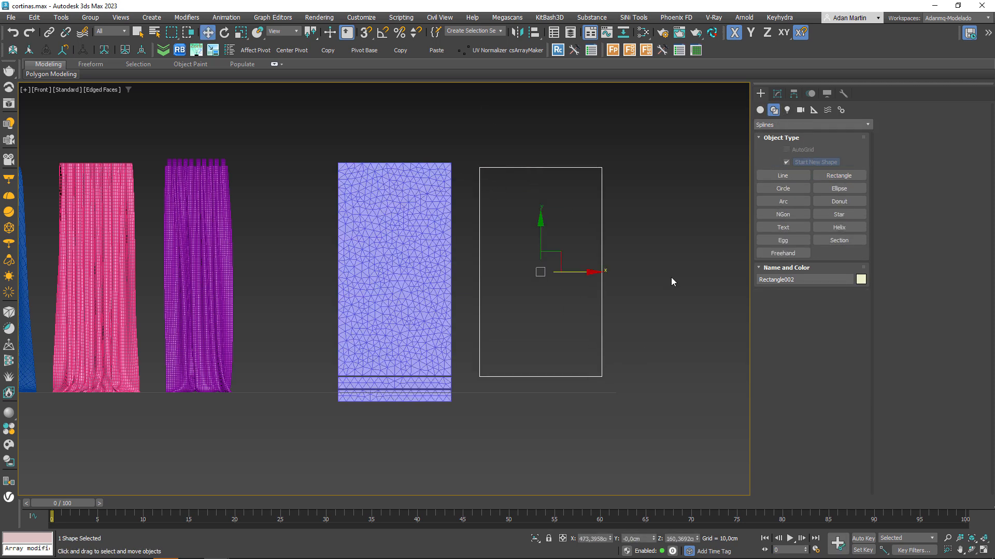
click(777, 93)
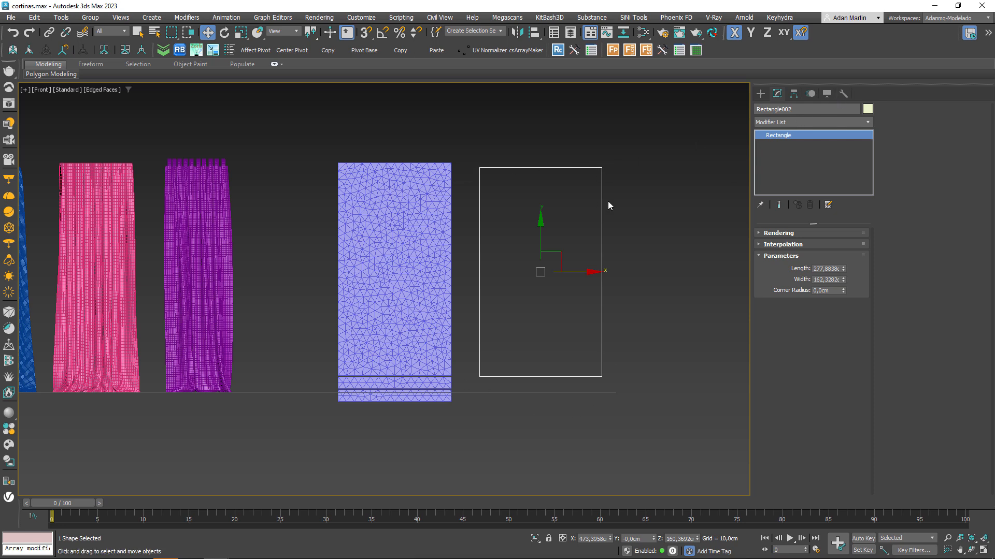
Try Garment Maker with a changed density on the unbroken test rectangle and remove the modifier.
click(801, 121)
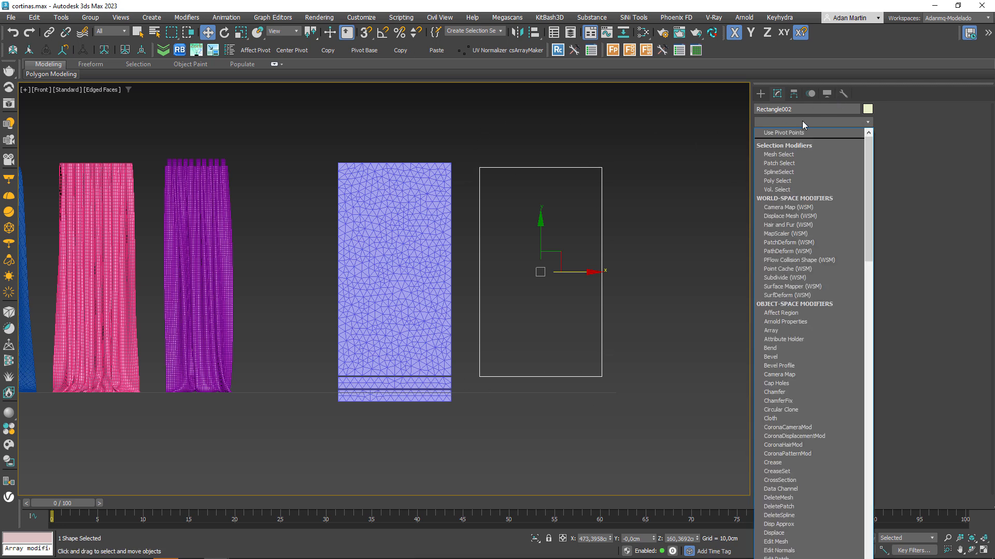
text(g)
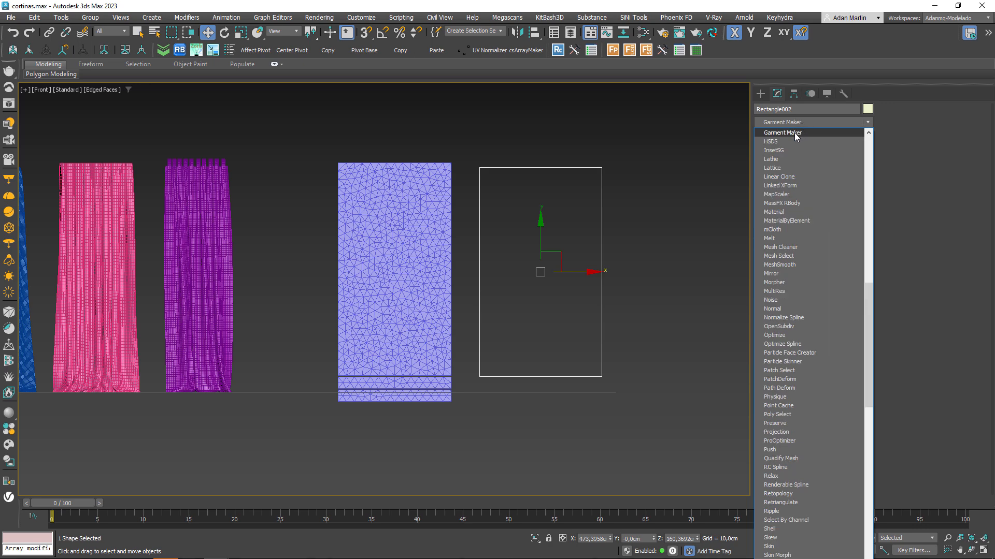
click(782, 132)
scroll(493, 170, up, 3)
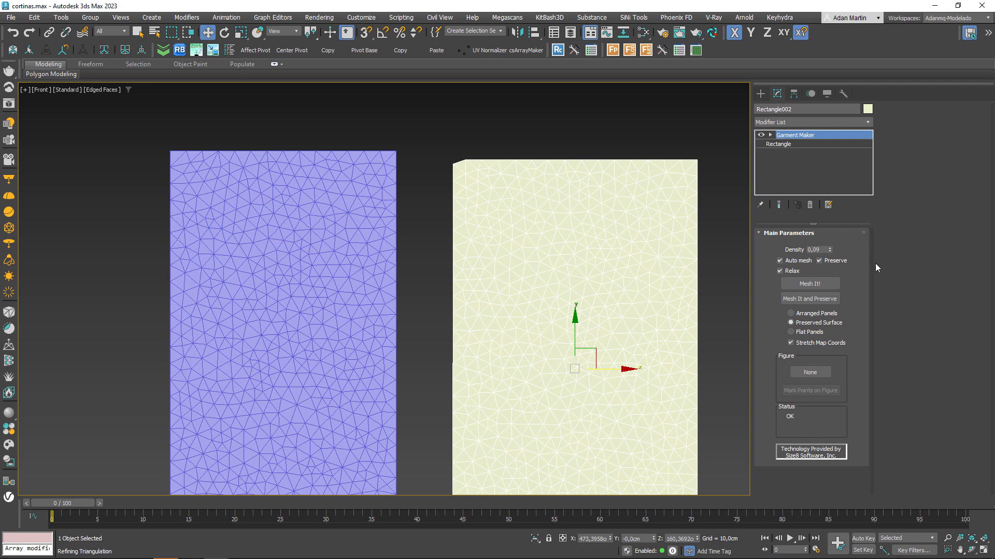
drag(830, 250, 831, 239)
click(810, 204)
scroll(671, 225, down, 2)
Convert the test rectangle to an Editable Spline and break all four corner vertices.
right_click(791, 135)
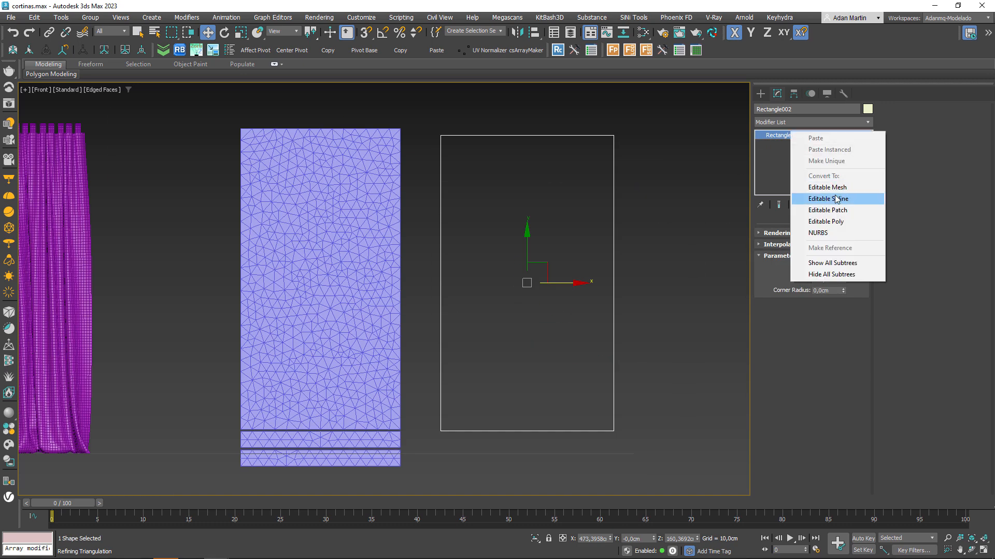
click(828, 199)
key(1)
drag(414, 116, 697, 440)
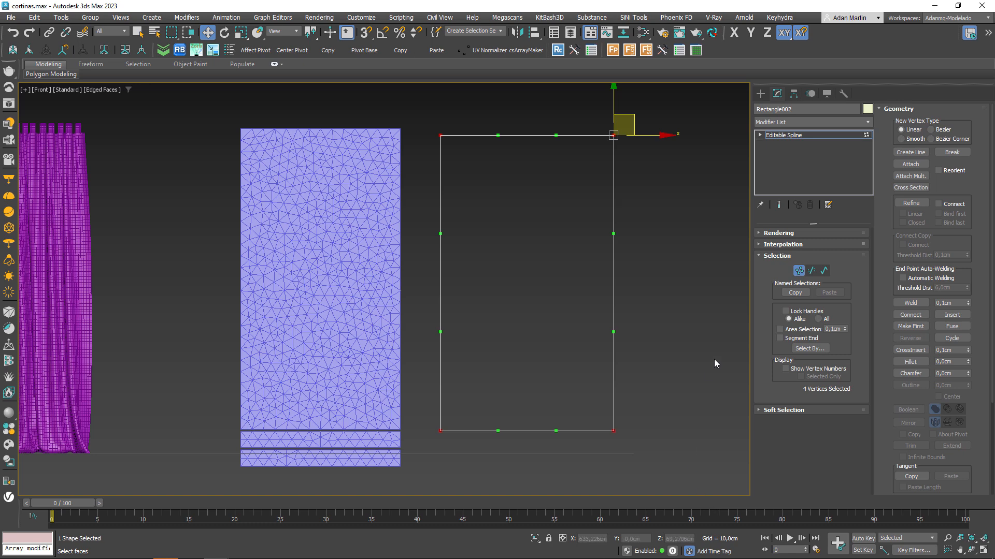
click(956, 156)
click(799, 270)
Apply Garment Maker to the test rectangle with broken corners and adjust its density.
click(815, 121)
key(g)
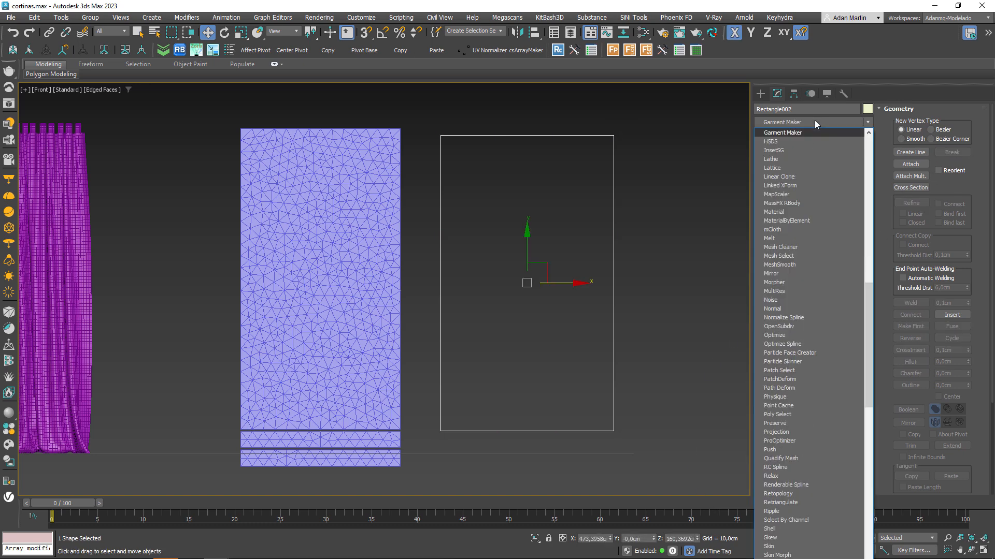
click(803, 133)
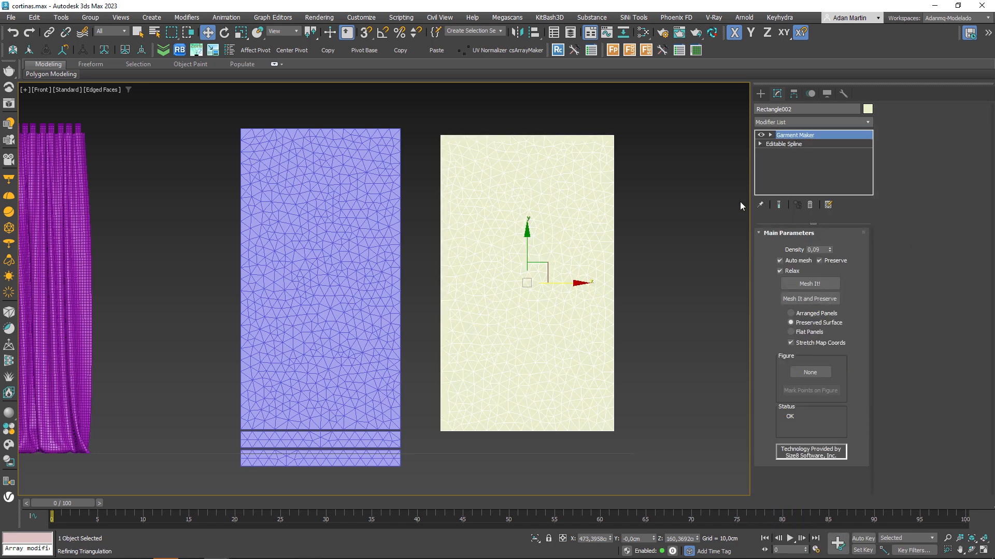
drag(830, 250, 830, 239)
Select the test rectangle beside the curtain panel and delete it.
click(682, 193)
click(573, 249)
drag(641, 471, 437, 124)
click(548, 219)
key(Delete)
Select the three-part curtain panel Rectangle001 and examine the narrow gaps between its lower strips.
click(307, 278)
alt+middle_drag(362, 277, 412, 346)
scroll(412, 346, up, 6)
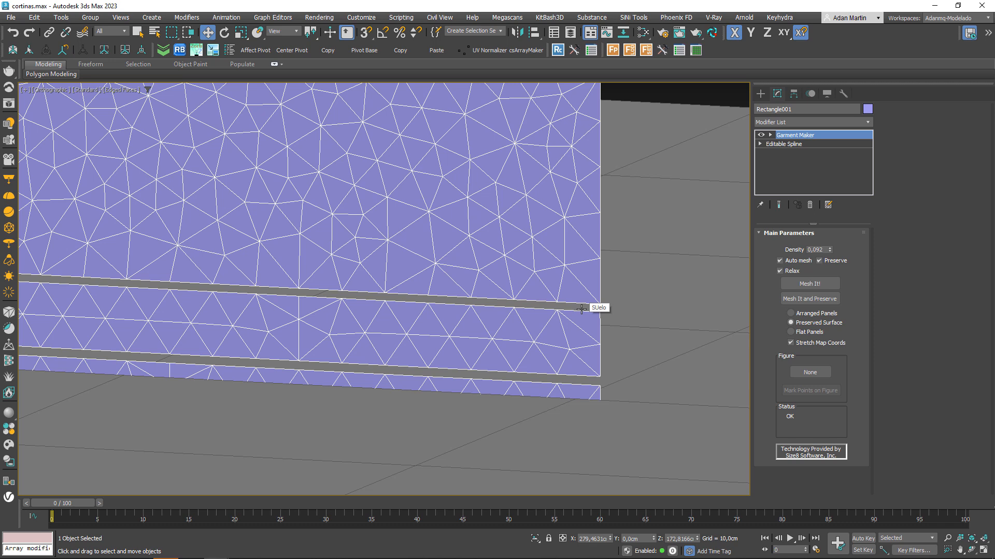
scroll(579, 308, down, 2)
scroll(565, 307, up, 1)
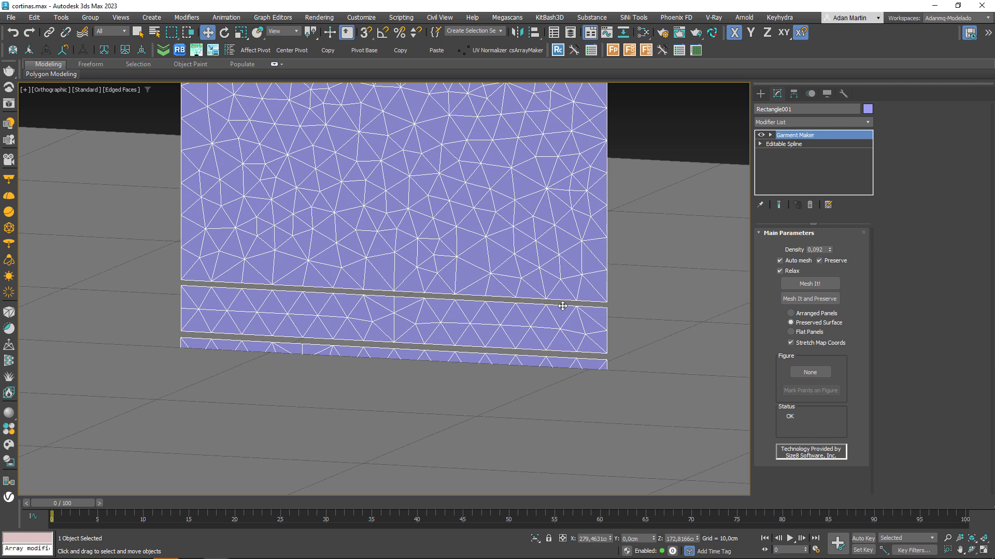
scroll(562, 306, down, 4)
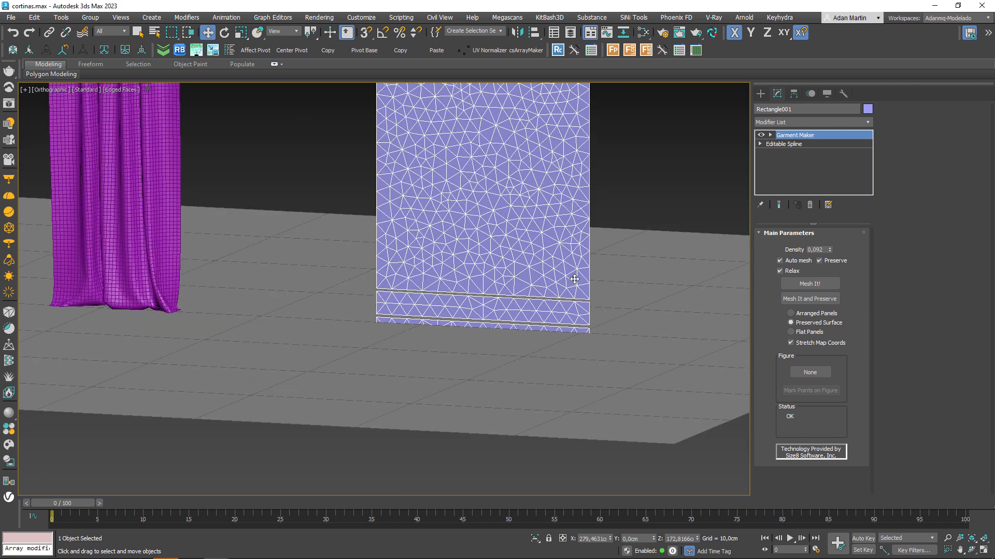
Raise the curtain panel's Garment Maker density to 0,2 and refine it further to 0,25.
double_click(815, 249)
text(0,2)
key(Return)
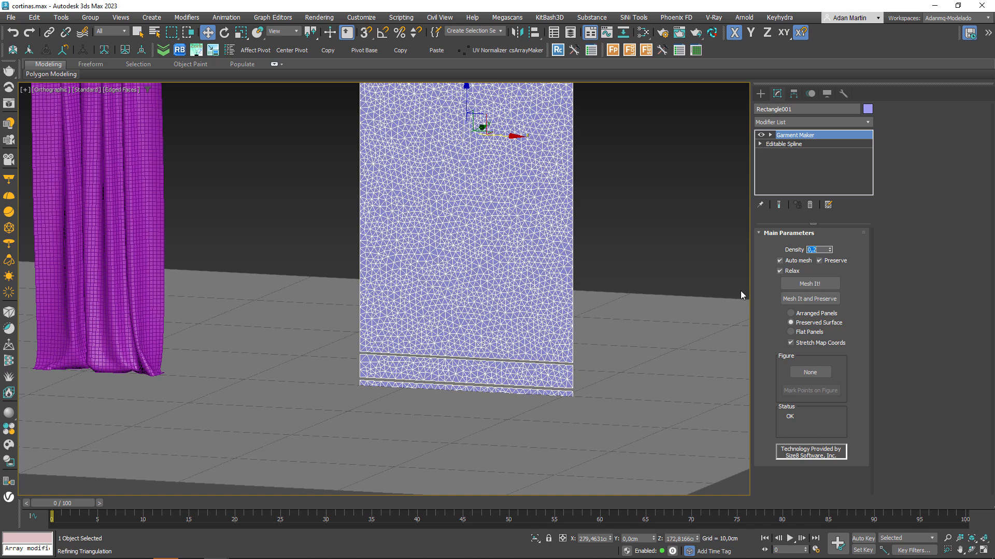
click(818, 249)
key(Return)
scroll(500, 414, up, 3)
scroll(501, 394, down, 3)
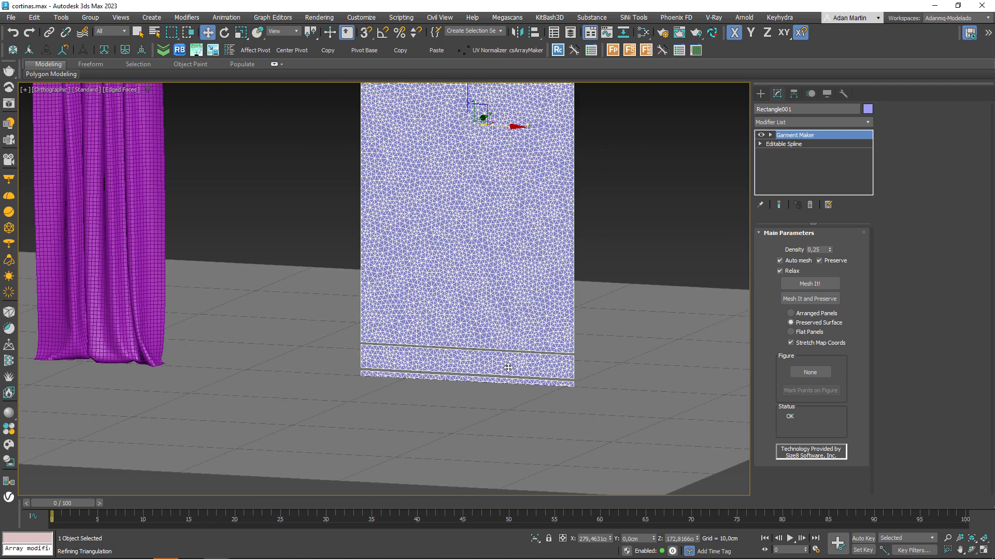
Create a Garment Maker seam between the main curtain panel's lower edge and the middle strip's upper edge.
click(770, 135)
click(790, 161)
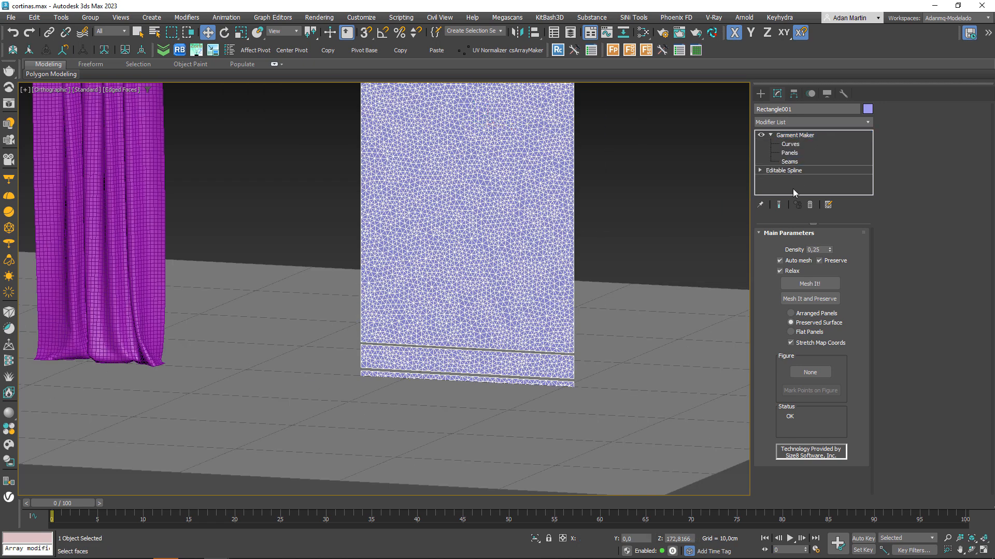
scroll(552, 353, up, 3)
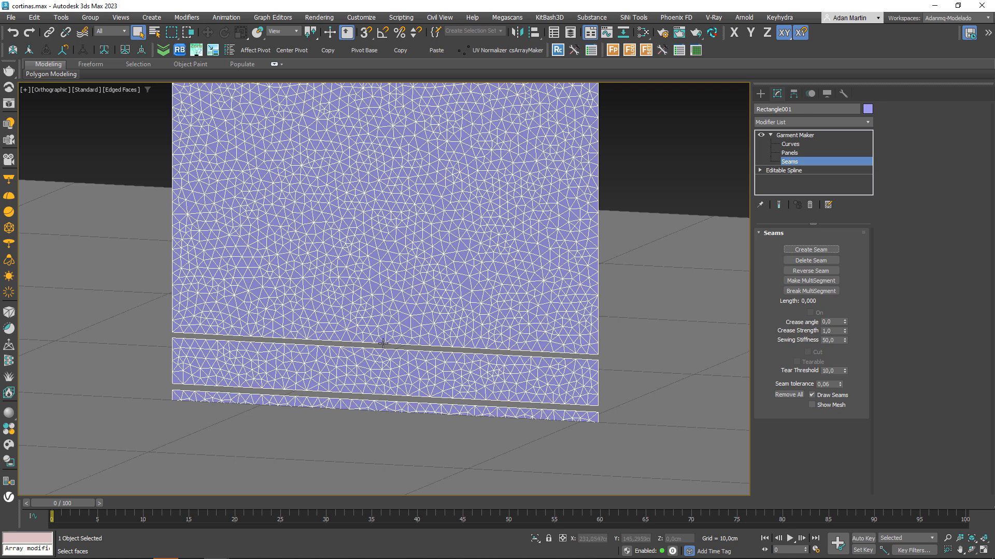
click(357, 343)
ctrl+click(556, 353)
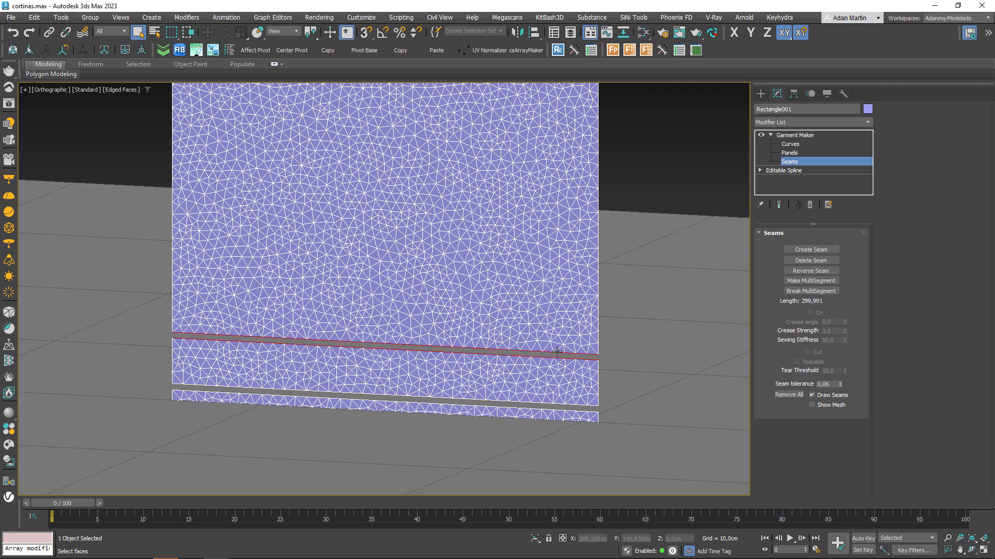
click(812, 249)
scroll(574, 400, up, 2)
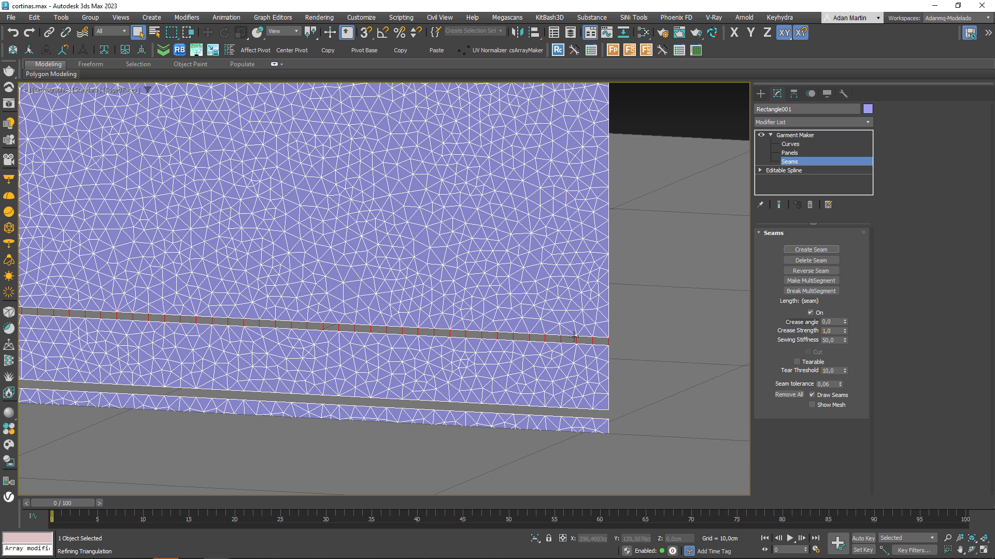
Create a seam between the middle strip's lower edge and the bottom strip's upper edge.
click(568, 409)
ctrl+click(569, 417)
click(814, 282)
click(811, 250)
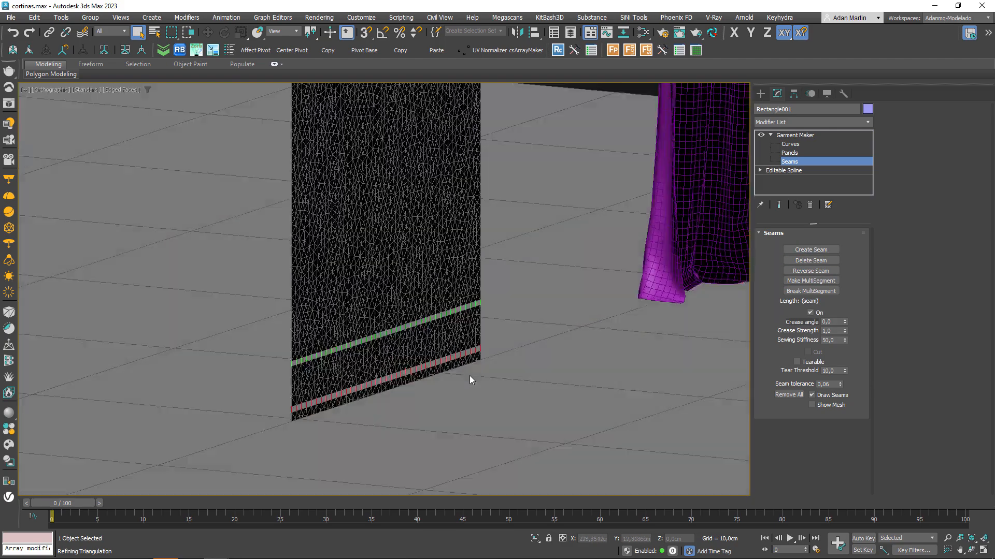
Create a third seam joining the main panel's lower edge to the bottom strip's lowest edge, working in wireframe.
alt+middle_drag(469, 376, 466, 399)
key(F3)
click(460, 364)
scroll(462, 290, up, 5)
click(468, 263)
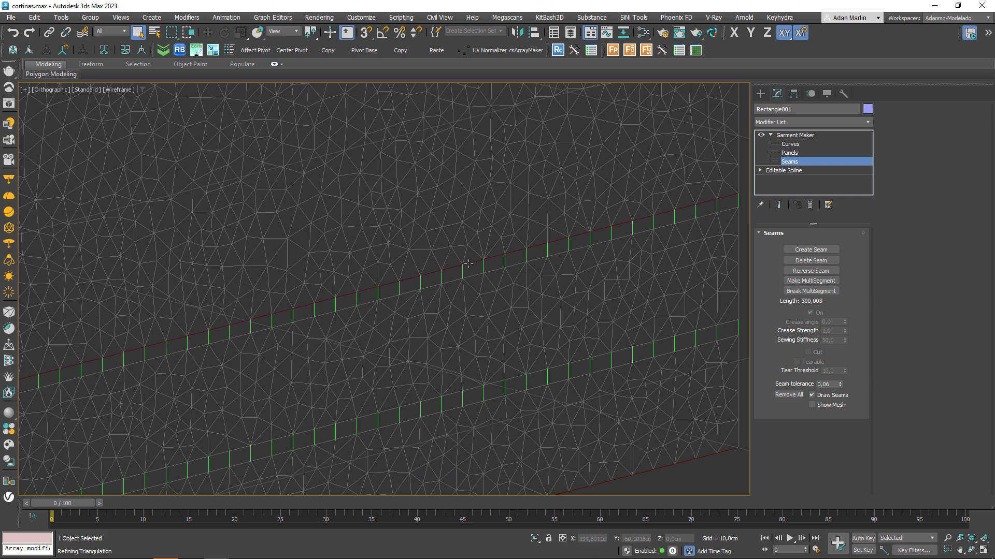
scroll(677, 269, down, 5)
click(800, 249)
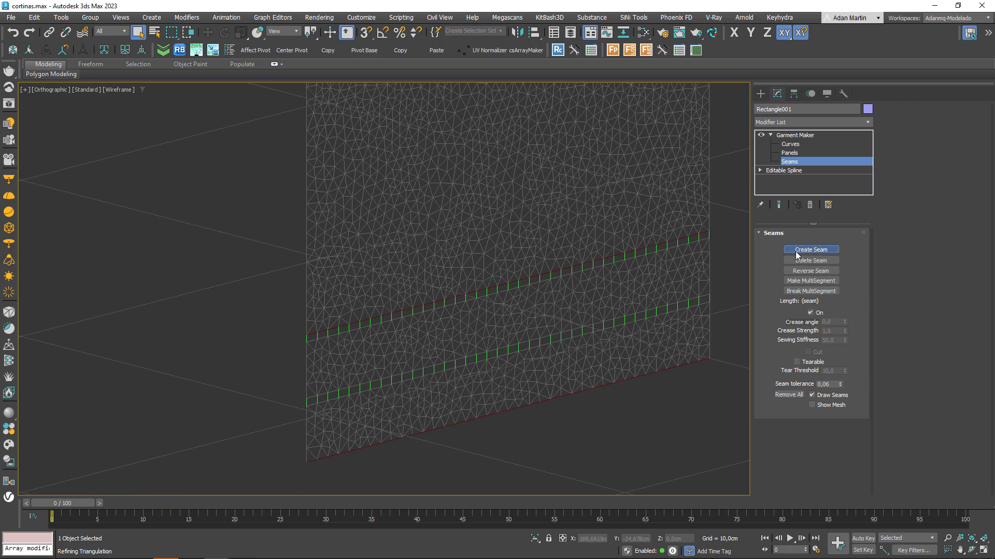
alt+middle_drag(635, 342, 647, 332)
Select the bottom strip as a Garment Maker panel, rotate it over and move it up behind the middle strip.
click(789, 152)
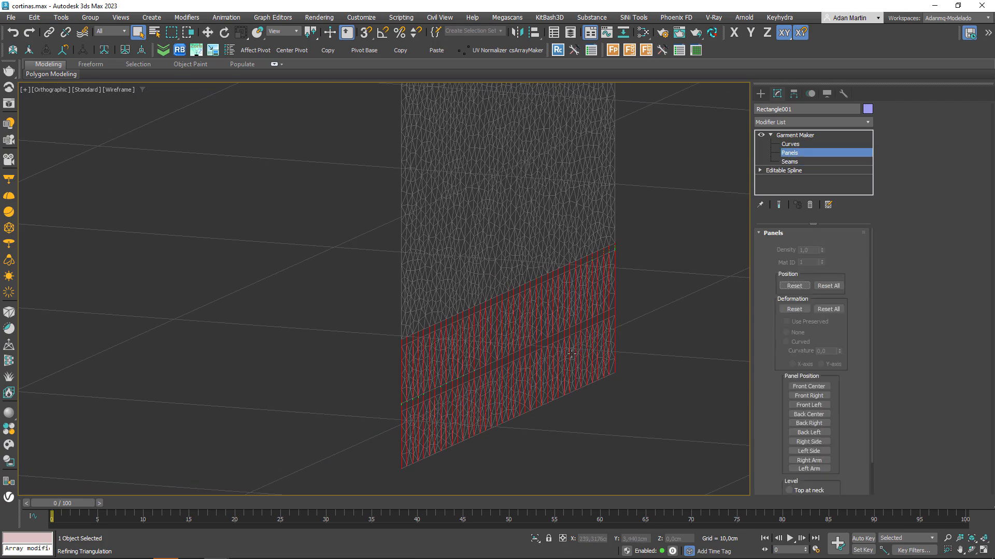
click(574, 358)
key(e)
drag(548, 368, 497, 211)
key(w)
drag(522, 380, 535, 318)
Fine-tune the folded strip's rotation and distance so it lies close behind the middle strip, and return to shaded display.
mouse_move(534, 319)
alt+middle_down()
mouse_move(543, 340)
mouse_move(516, 333)
mouse_move(517, 317)
alt+middle_up()
key(e)
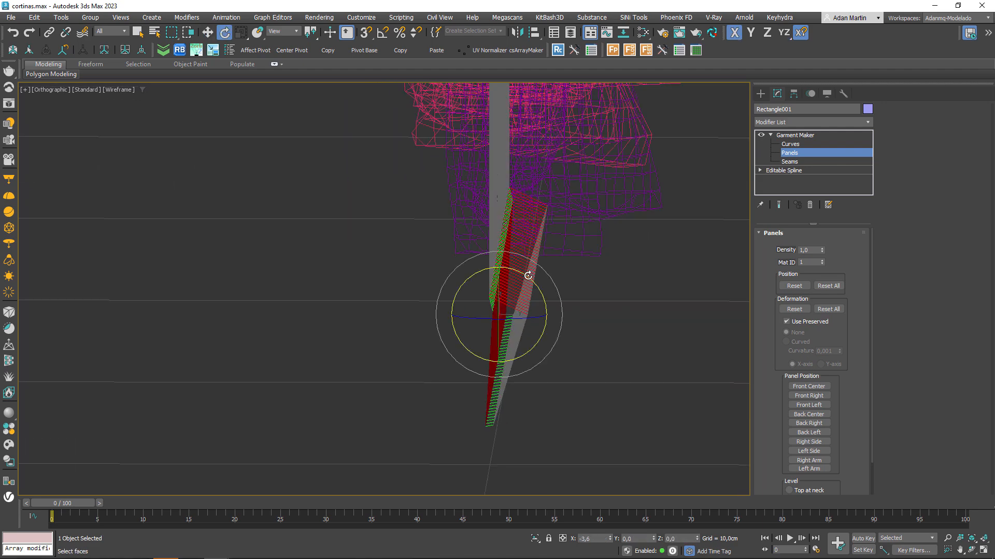
key(w)
mouse_move(517, 315)
mouse_down()
mouse_move(504, 311)
mouse_move(555, 343)
mouse_move(507, 314)
mouse_up()
key(e)
key(w)
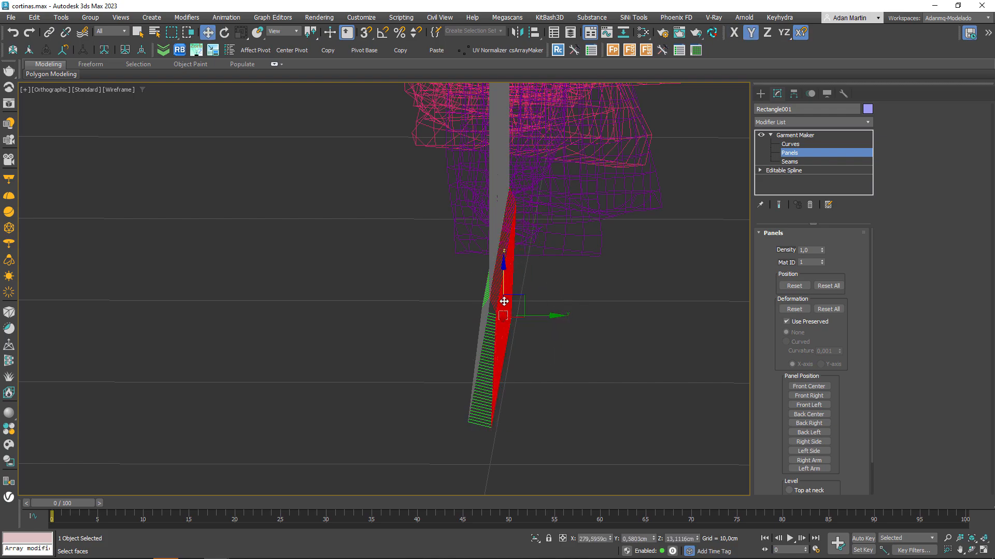
alt+middle_drag(499, 331, 576, 353)
scroll(539, 339, down, 3)
scroll(535, 362, up, 3)
scroll(576, 354, down, 4)
click(797, 135)
key(F3)
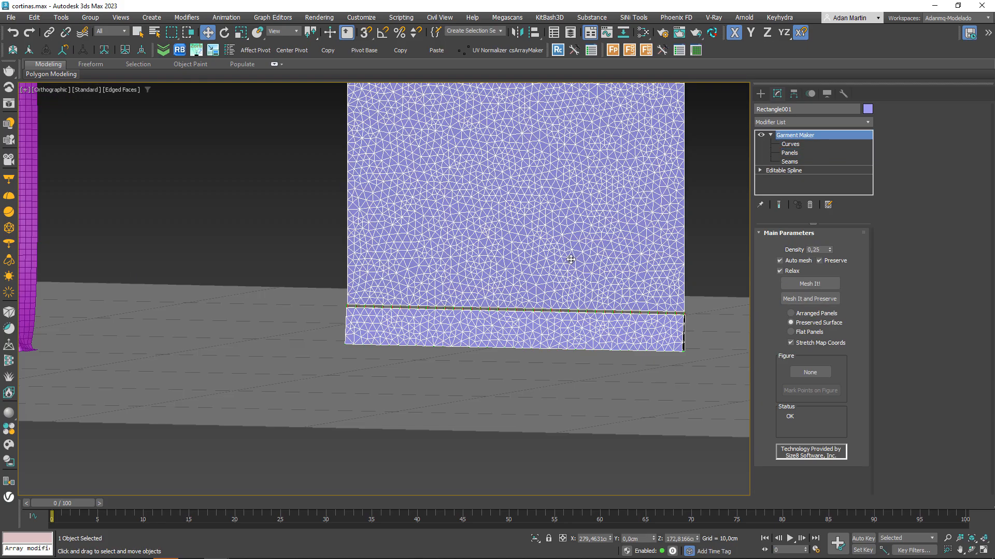
Move the whole curtain in the front view so that its lower edge meets the floor level.
scroll(567, 272, down, 3)
middle_drag(567, 272, 547, 306)
key(f)
key(z)
scroll(365, 447, up, 4)
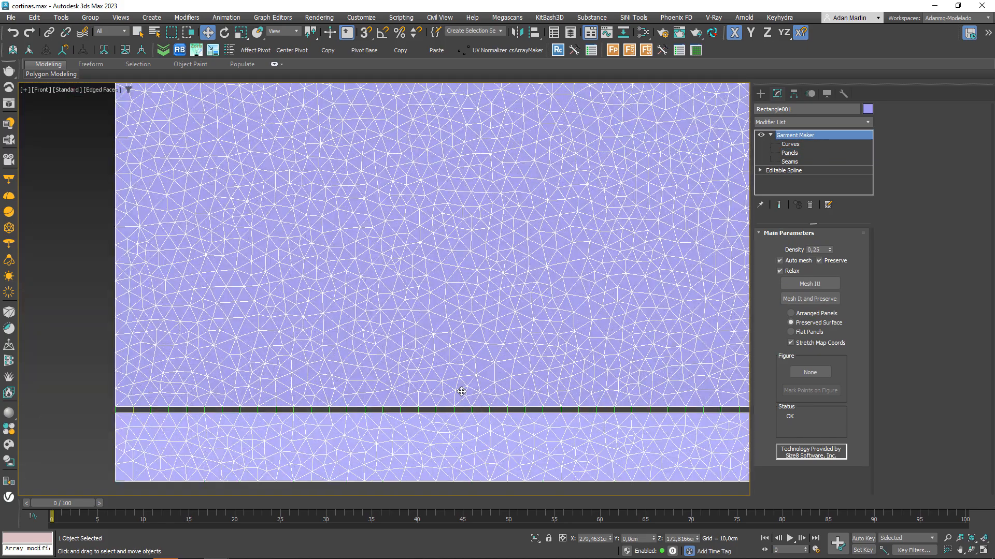
scroll(474, 381, down, 3)
scroll(518, 182, down, 3)
scroll(529, 155, up, 3)
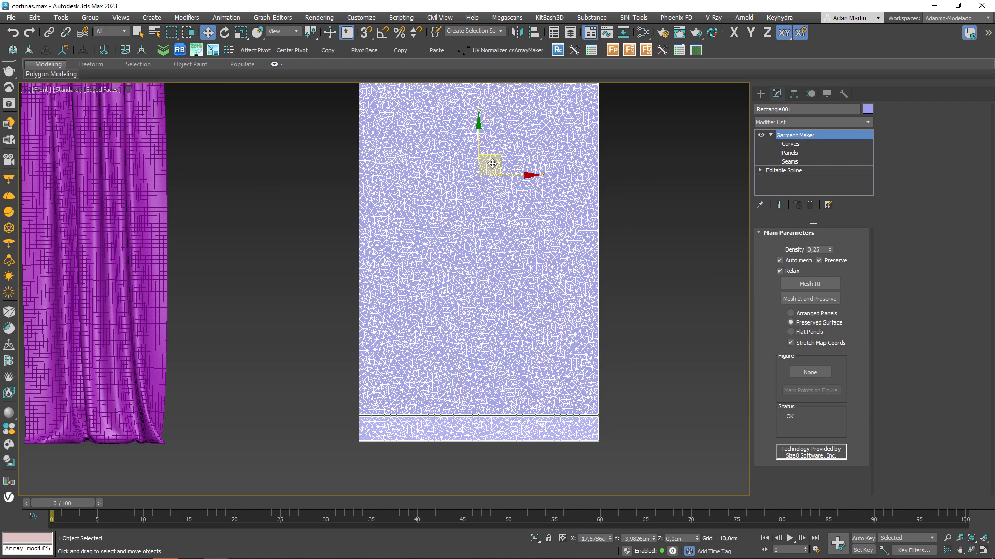
drag(486, 164, 486, 163)
scroll(404, 378, up, 3)
middle_drag(286, 487, 384, 303)
scroll(353, 353, up, 3)
drag(355, 350, 347, 366)
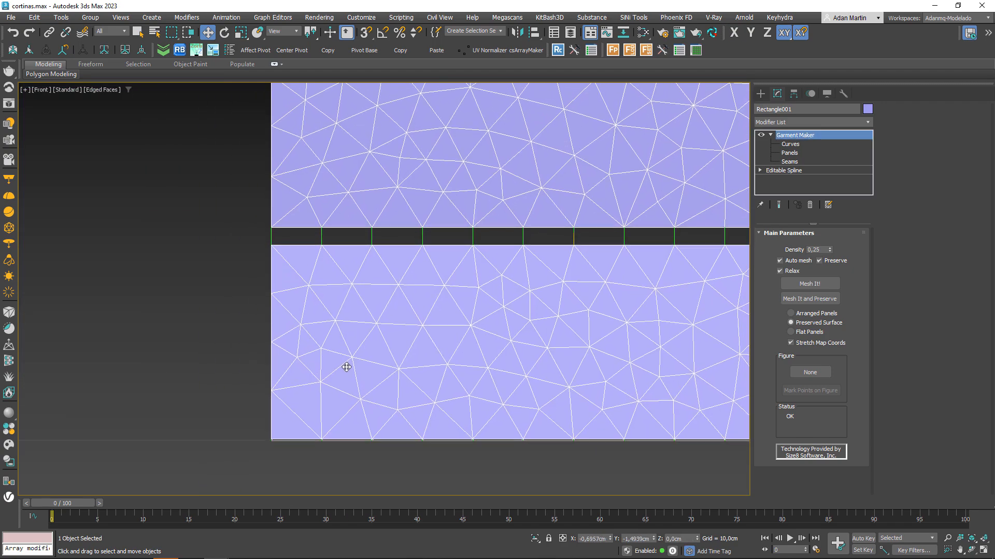
scroll(347, 364, down, 6)
middle_drag(570, 342, 476, 364)
middle_drag(731, 322, 545, 316)
Select the two lower hem strips as panels and move them up to close the gap below the main panel.
click(789, 153)
scroll(604, 348, down, 3)
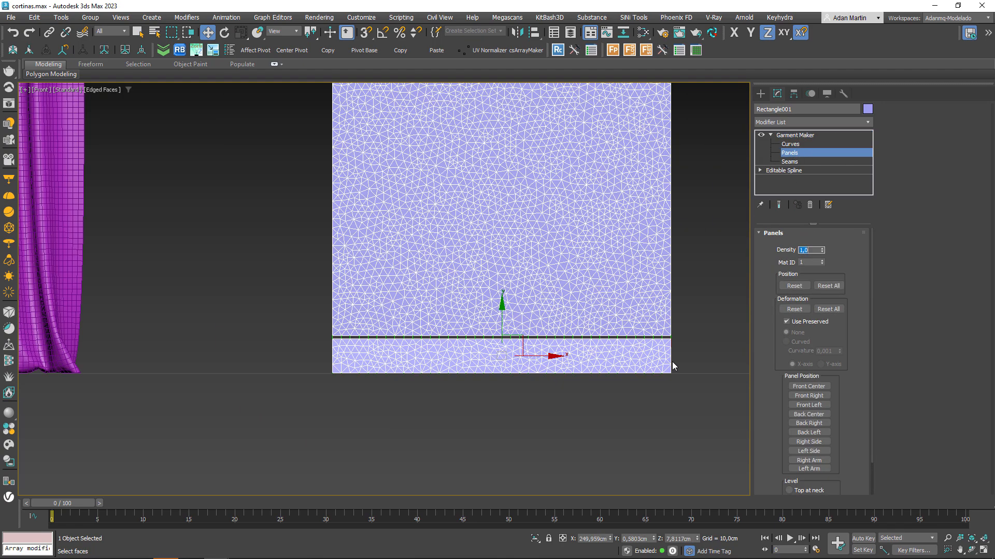
drag(298, 365, 298, 366)
scroll(651, 318, up, 4)
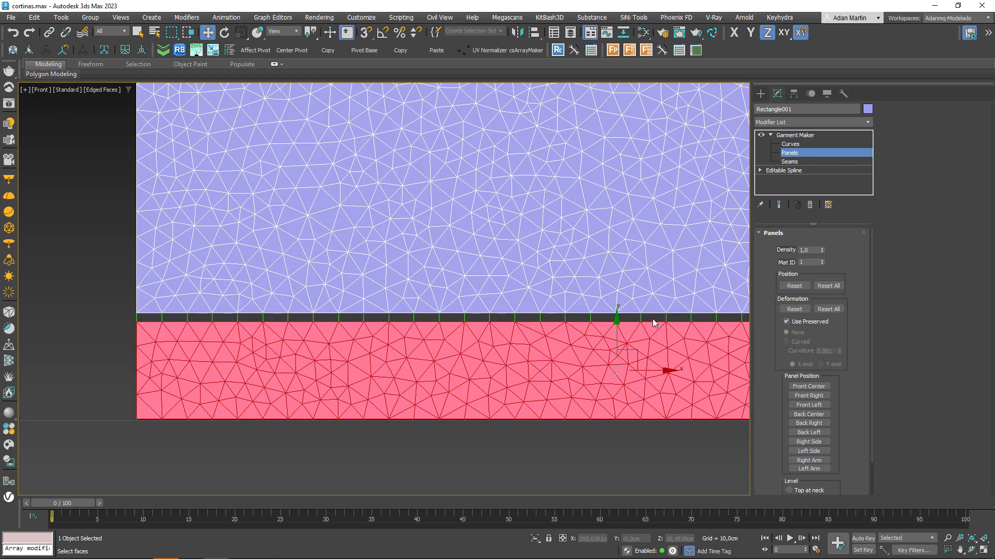
drag(617, 328, 618, 324)
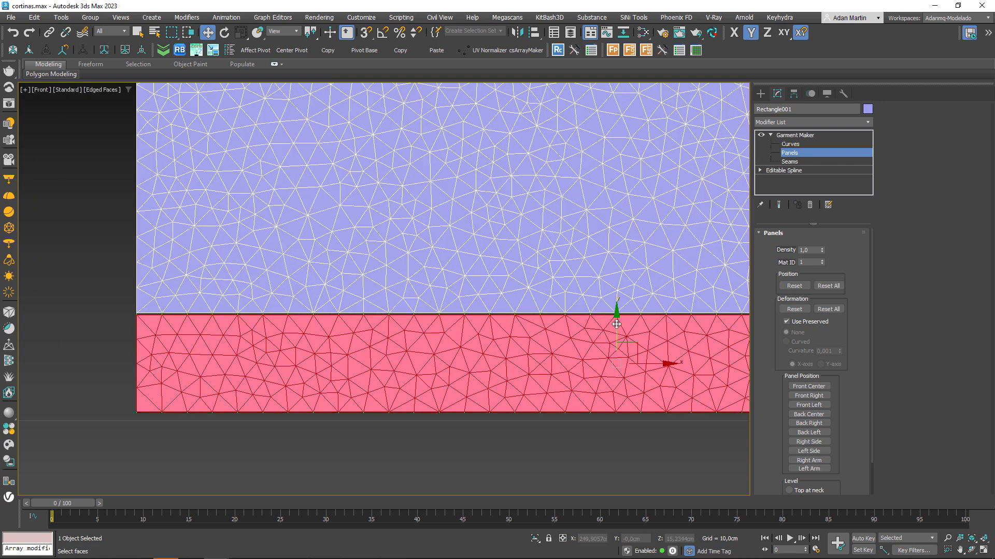
Leave the panel level and lower the whole curtain until the hem rests on the floor line.
click(790, 135)
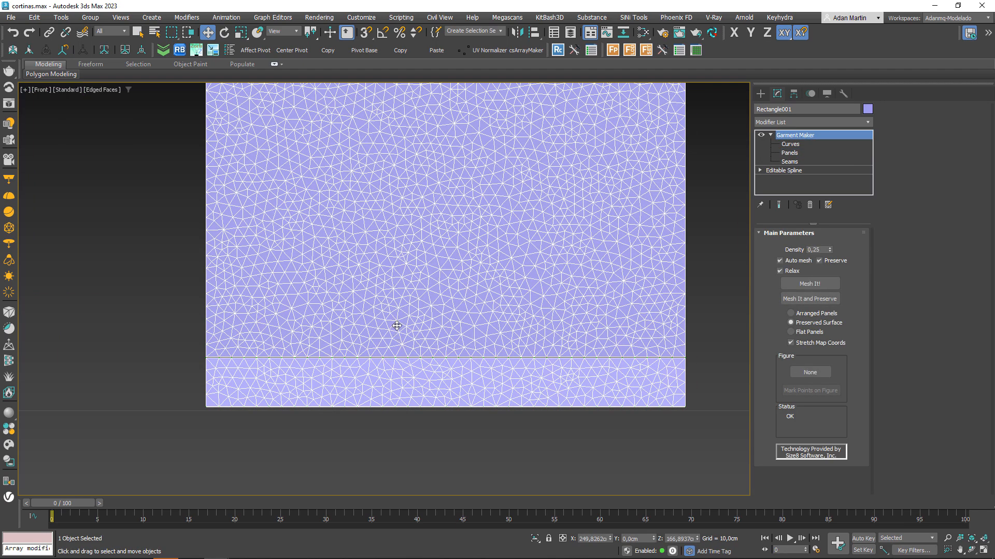
scroll(396, 329, down, 5)
drag(422, 168, 422, 170)
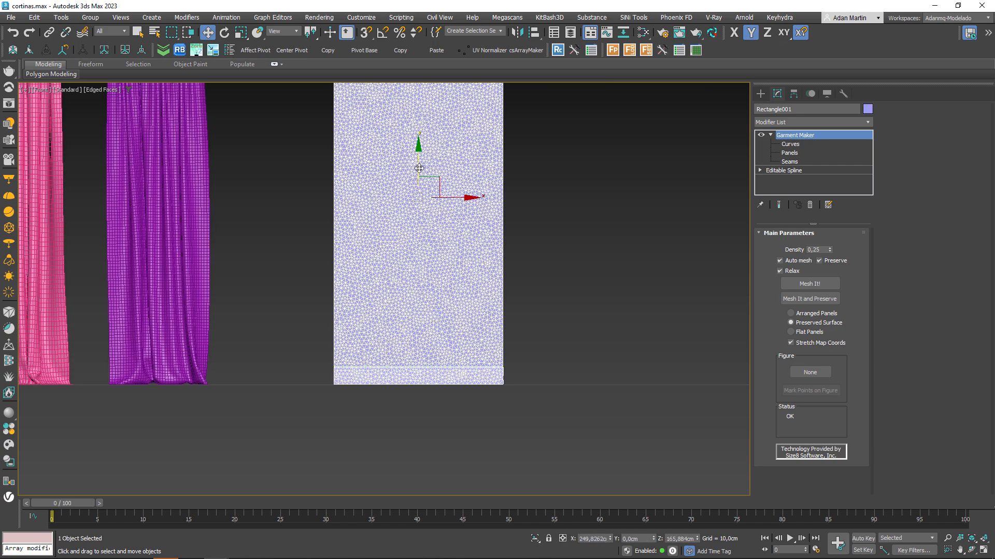
scroll(372, 332, up, 10)
scroll(371, 326, down, 12)
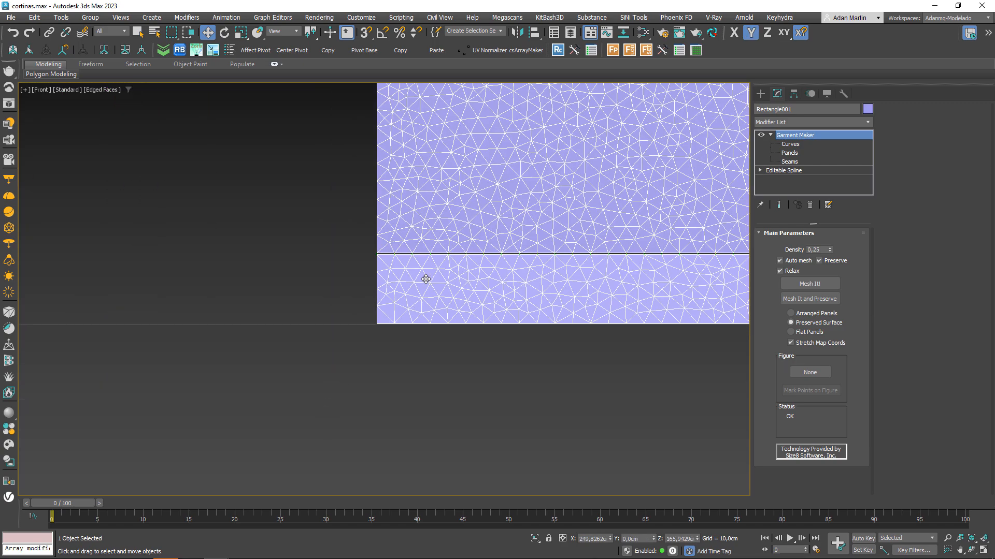
scroll(434, 347, up, 3)
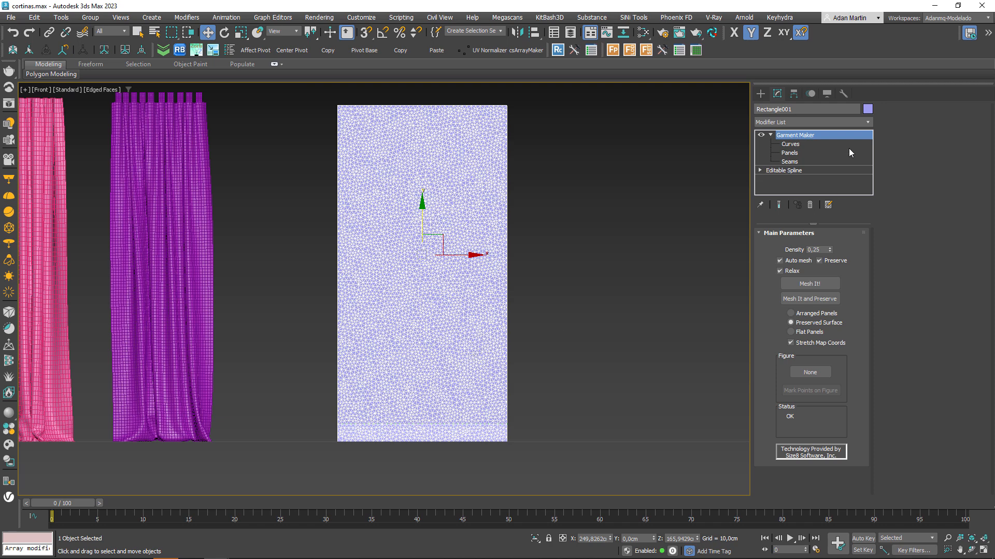
click(828, 125)
key(c)
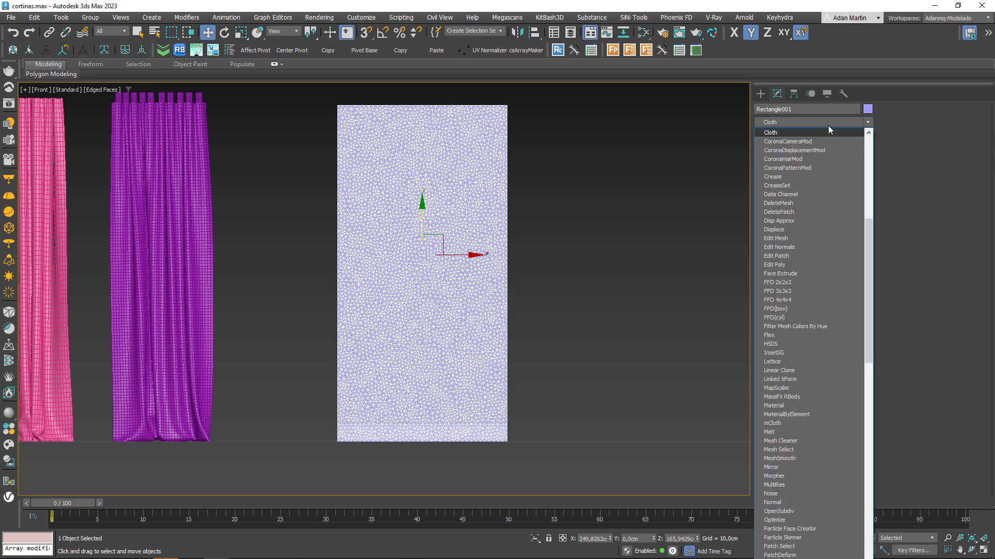
click(521, 195)
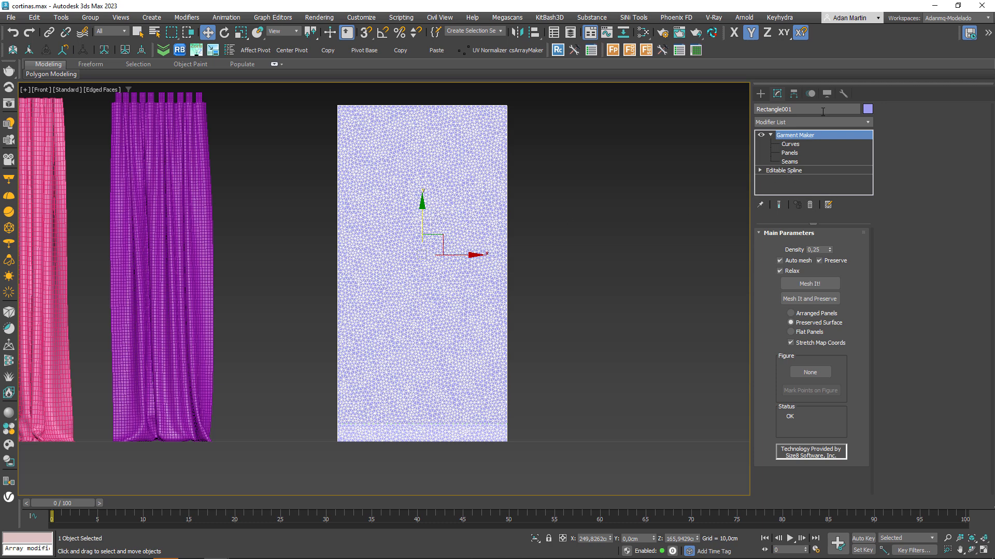
Apply a Cloth modifier above Garment Maker on the curtain and enter its Group level.
click(801, 125)
text(cloth)
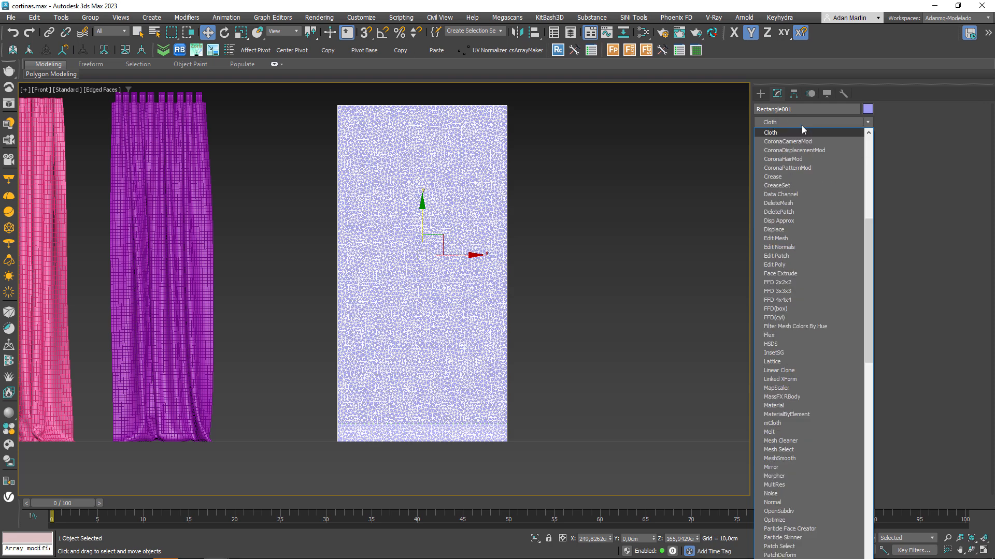
key(Return)
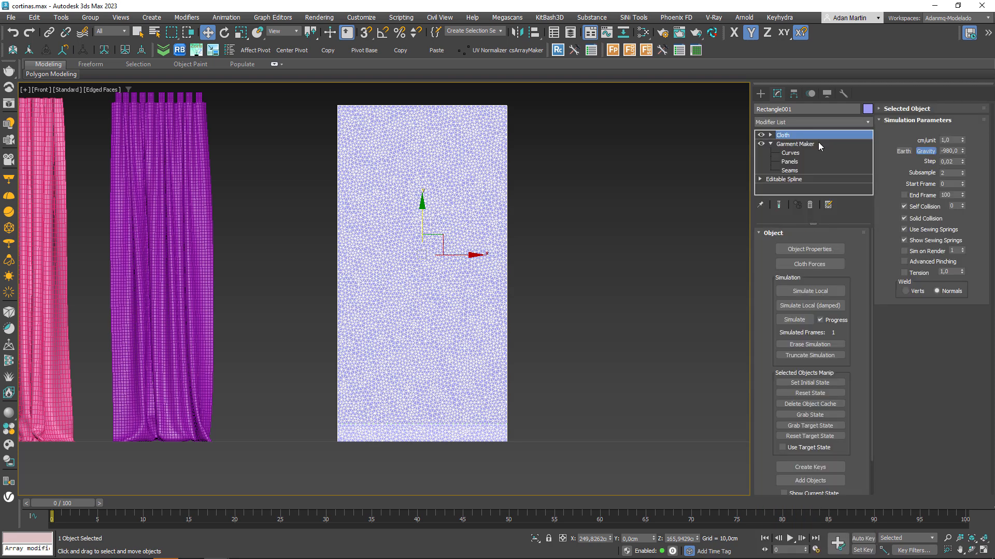
click(770, 135)
click(789, 145)
middle_drag(468, 162, 481, 232)
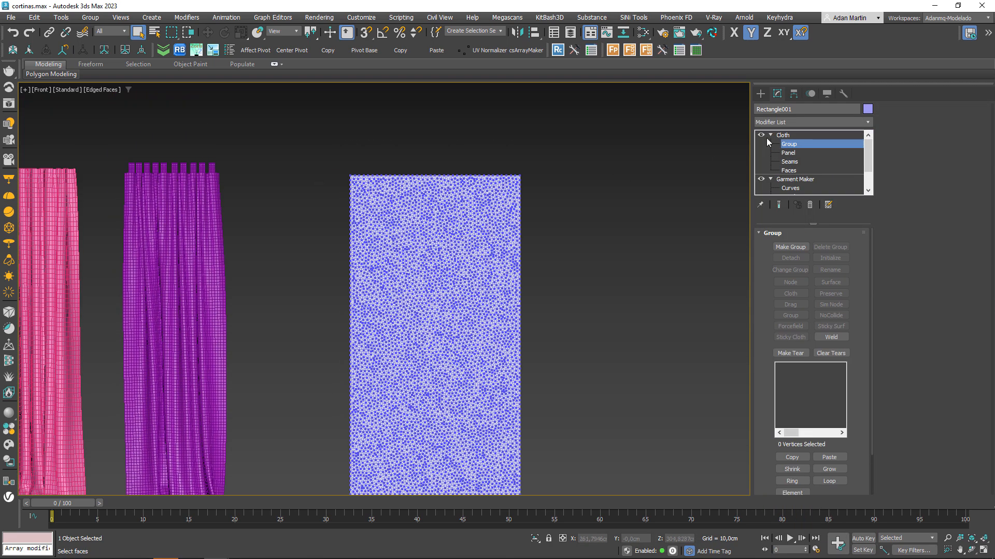
Create a box about 157,6 cm wide, 9,7 cm long and 10,4 cm high across the curtain's top edge.
click(762, 95)
click(760, 110)
click(782, 162)
scroll(424, 187, up, 5)
middle_drag(258, 154, 187, 194)
drag(167, 185, 670, 215)
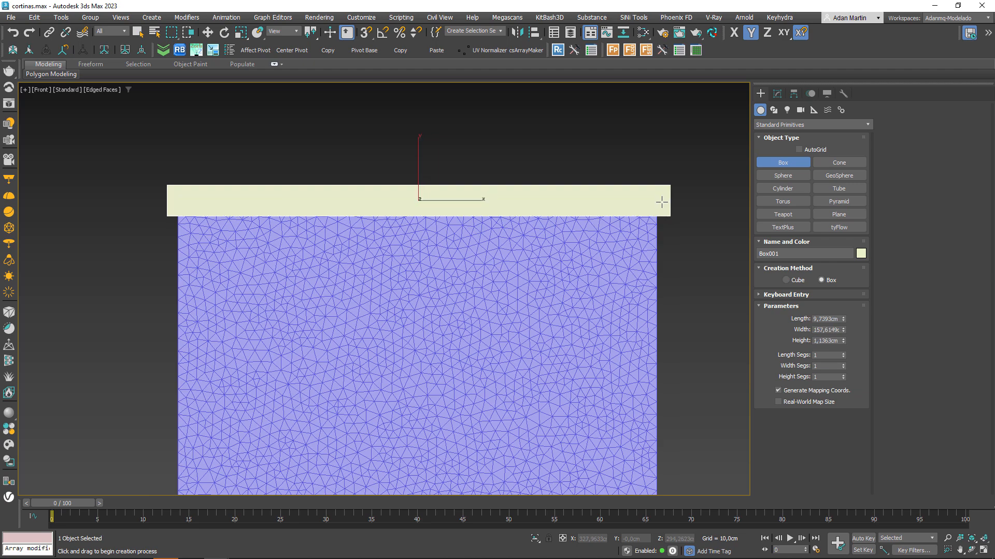
alt+middle_drag(658, 189, 539, 253)
key(w)
Make a Cloth group from the row of vertices along the curtain's top edge.
click(540, 253)
scroll(540, 253, down, 4)
key(f)
key(z)
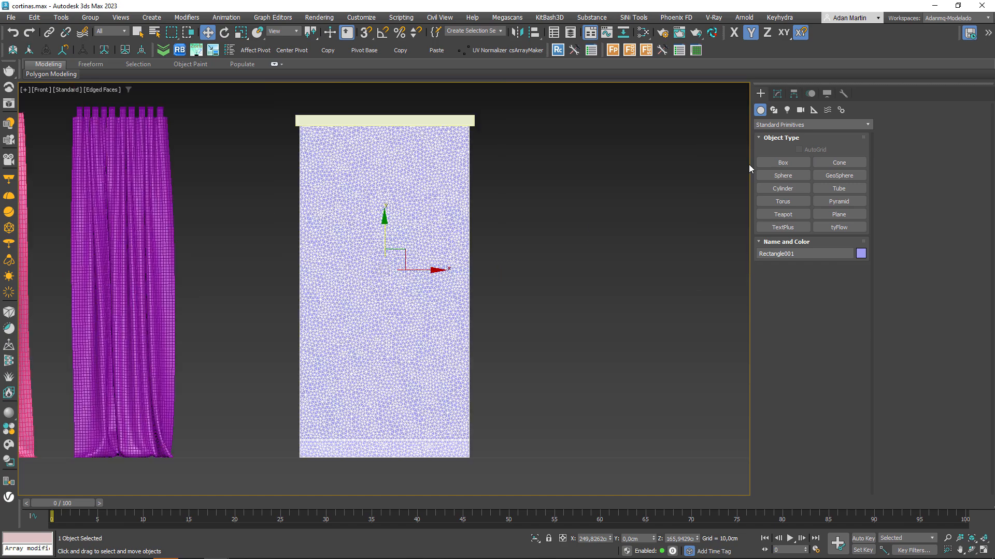
click(777, 94)
click(788, 144)
key(F3)
scroll(454, 130, up, 5)
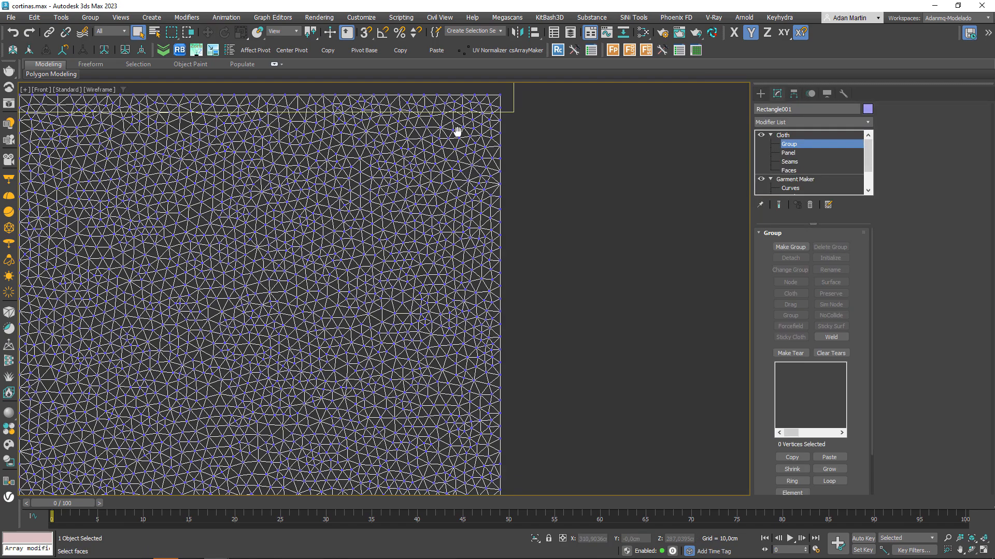
middle_drag(454, 128, 595, 238)
drag(530, 205, 655, 208)
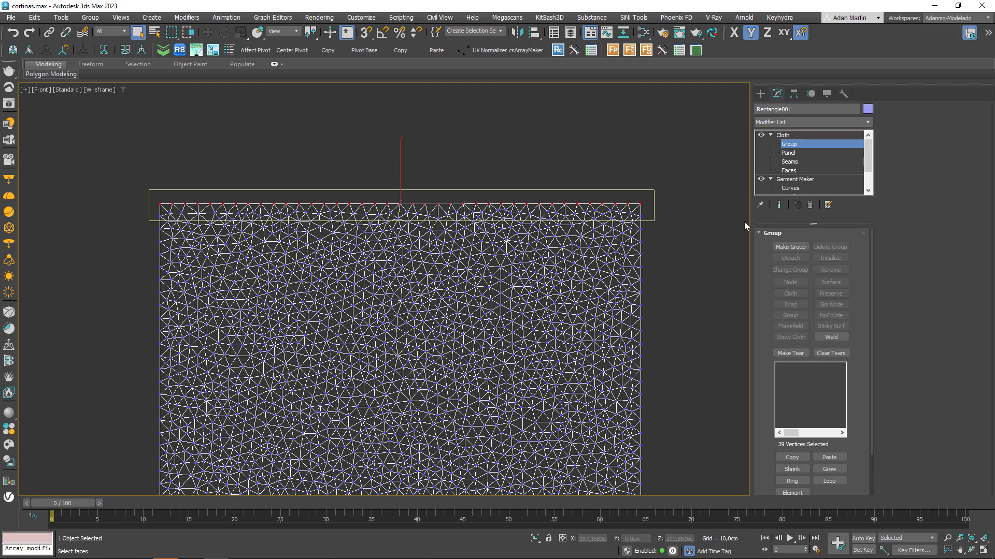
click(790, 247)
key(Return)
Constrain the top vertex group to the box as a Node and leave the Group level.
click(795, 282)
click(654, 221)
click(789, 138)
scroll(641, 234, down, 4)
middle_drag(628, 247, 555, 186)
scroll(552, 184, up, 2)
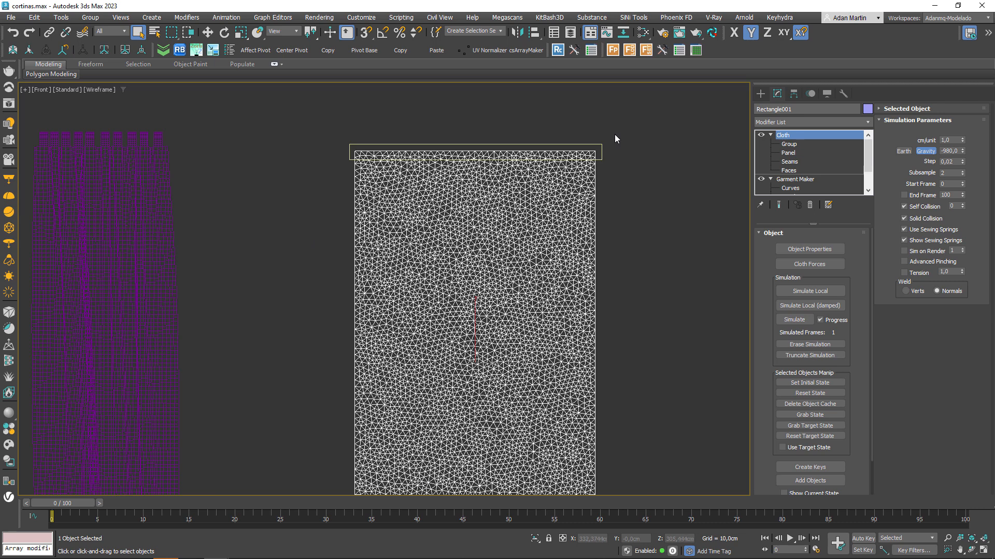
Animate the box narrowing along X by scaling it at a later frame with Auto Key, and return to frame 0.
click(604, 154)
key(n)
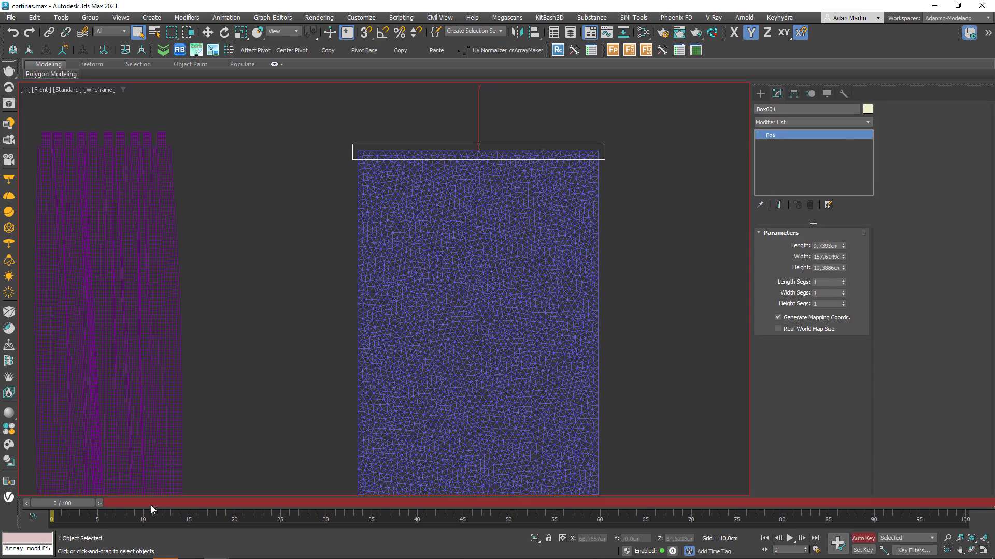
drag(261, 503, 238, 502)
middle_drag(536, 151, 535, 177)
key(r)
drag(528, 180, 489, 183)
drag(257, 505, 75, 504)
middle_drag(395, 402, 389, 391)
key(n)
Add the floor object SUelo to the rectangular curtain's Cloth simulation and make it a Collision Object.
click(465, 391)
scroll(464, 391, down, 2)
middle_drag(475, 379, 462, 332)
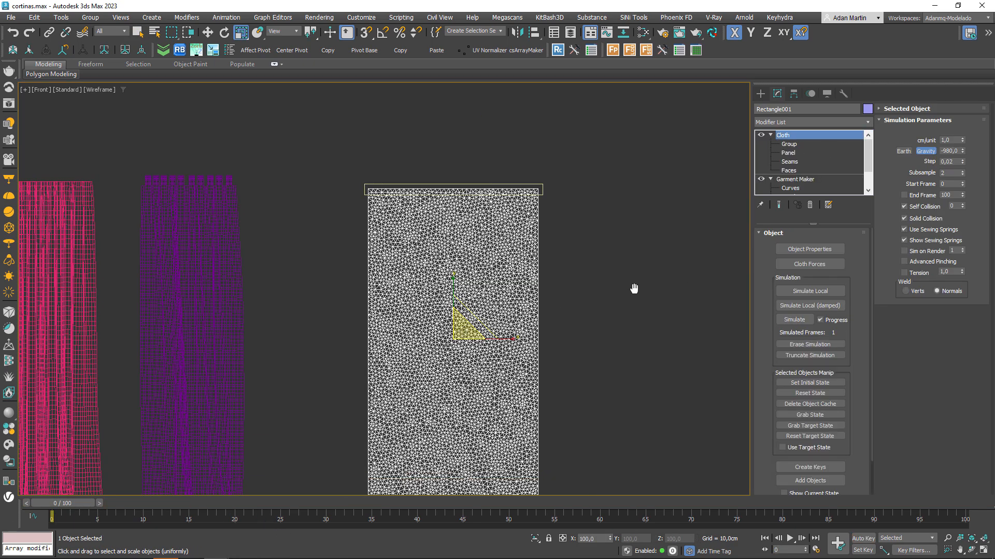
middle_drag(629, 395, 549, 302)
key(F3)
alt+middle_drag(448, 411, 417, 365)
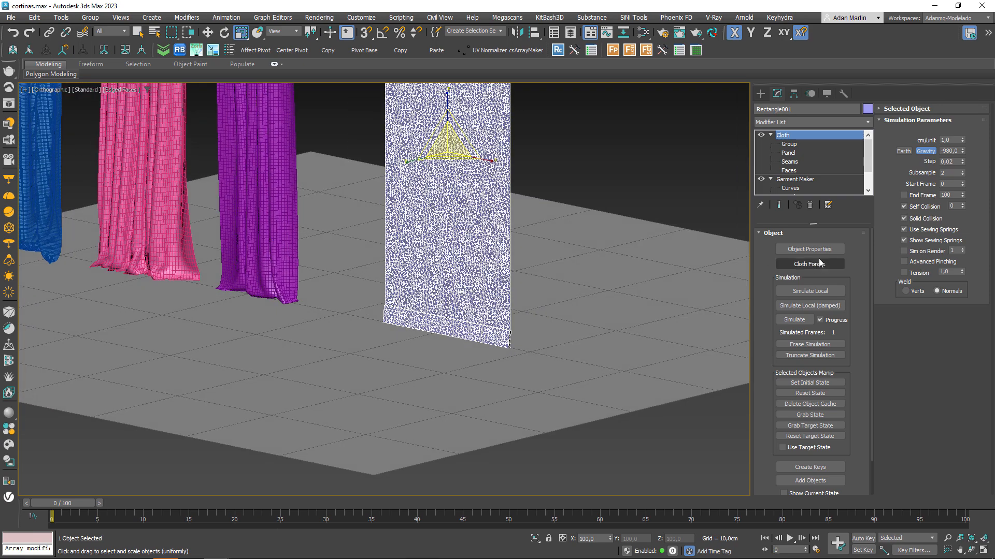
scroll(813, 435, down, 3)
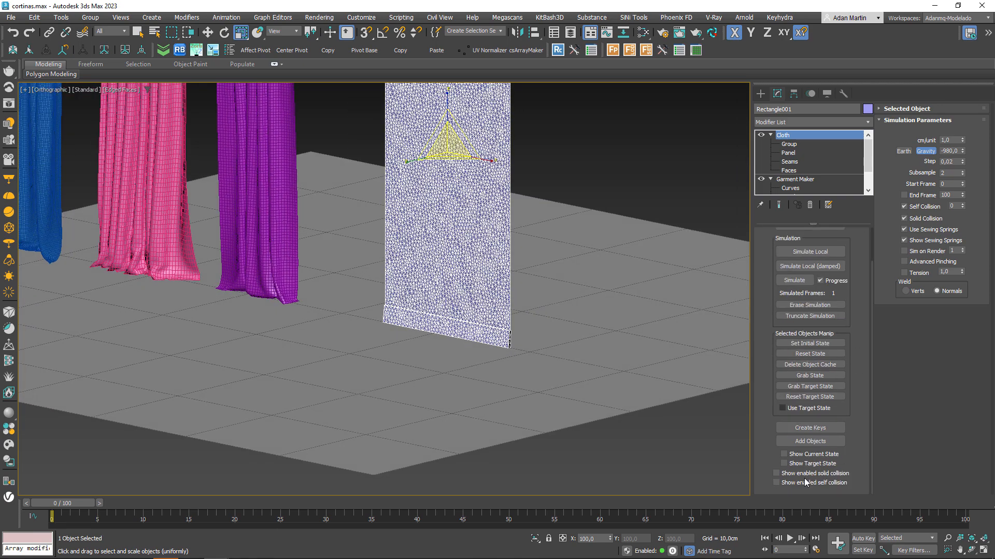
click(829, 441)
key(w)
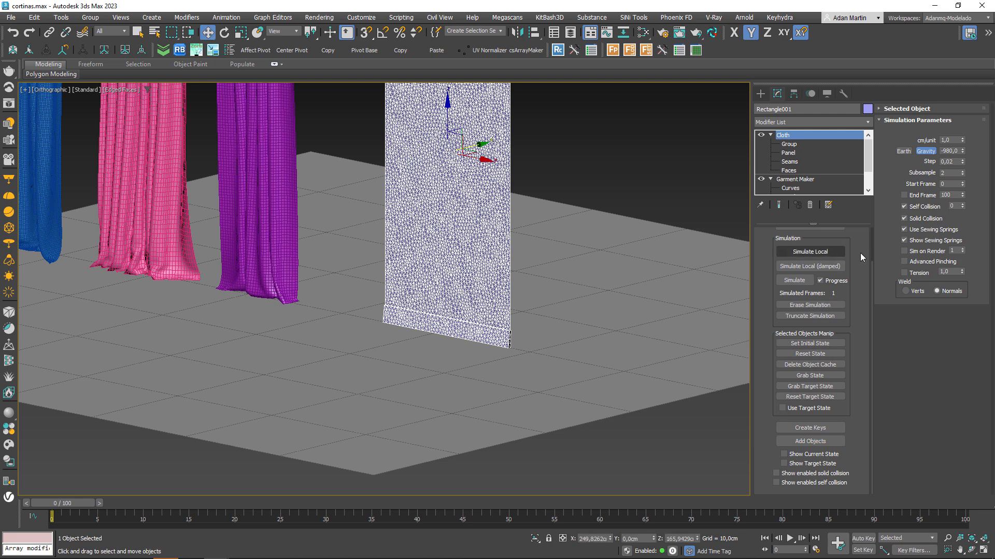
drag(838, 253, 838, 278)
click(396, 147)
click(473, 404)
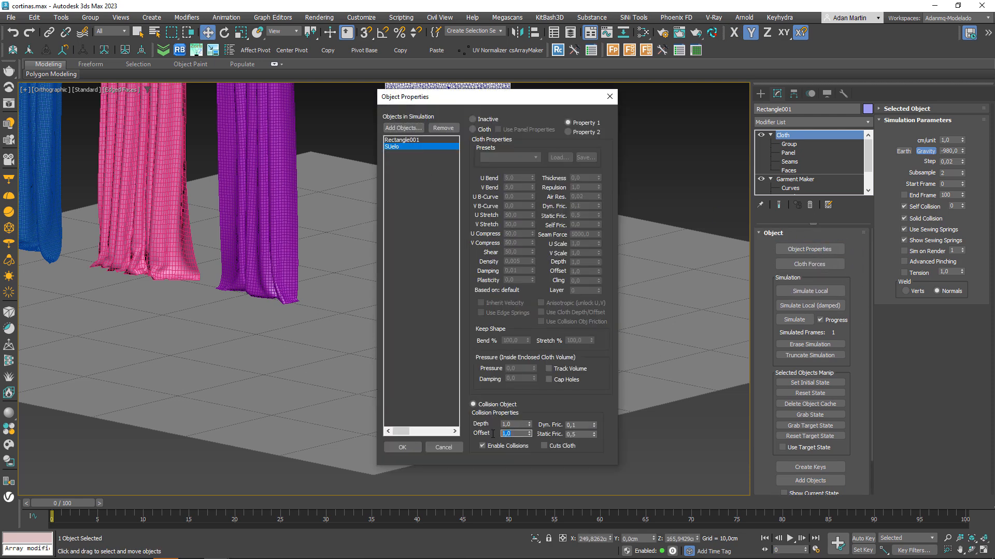
Make Rectangle001 a Cloth object with the Cotton preset and a U B-Curve of 1, and accept the object properties.
click(426, 140)
click(434, 147)
click(411, 141)
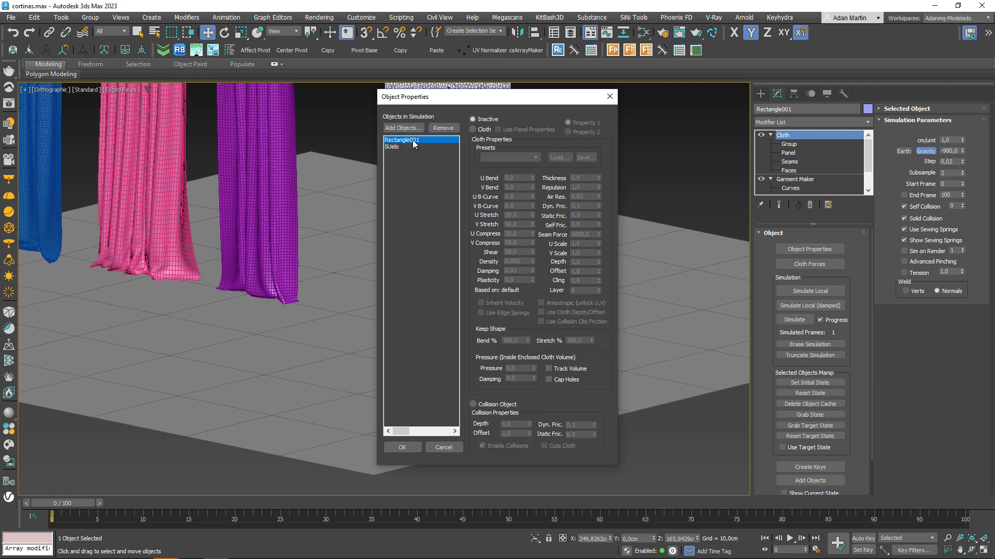
click(472, 129)
click(505, 157)
click(511, 205)
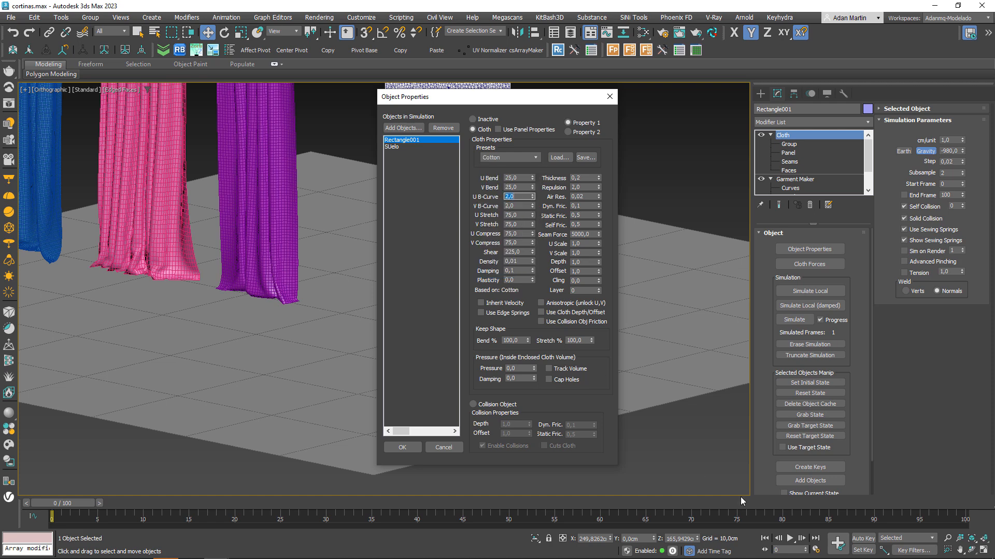
text(1)
key(Return)
click(402, 447)
Tilt the curtain slightly about its horizontal axis and shift it to about -9,7 cm in Y.
scroll(523, 320, up, 5)
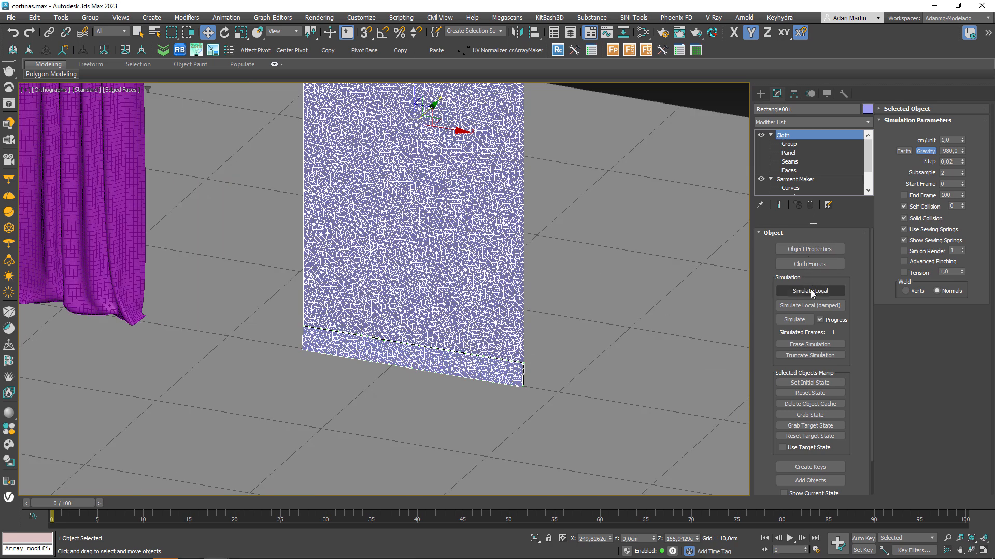
scroll(544, 264, down, 3)
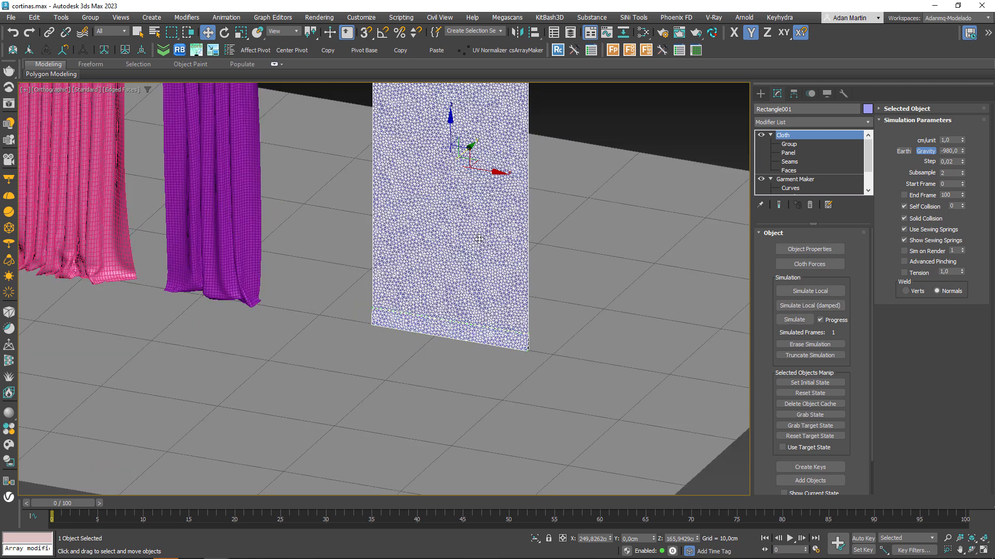
scroll(571, 299, down, 3)
middle_drag(557, 296, 492, 339)
scroll(490, 227, up, 3)
key(e)
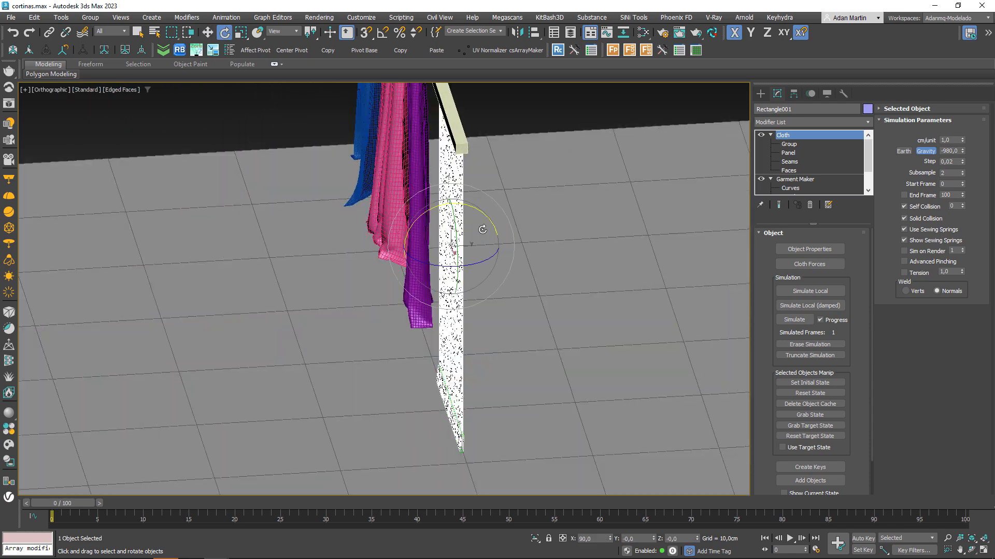
drag(479, 212, 476, 242)
key(w)
key(l)
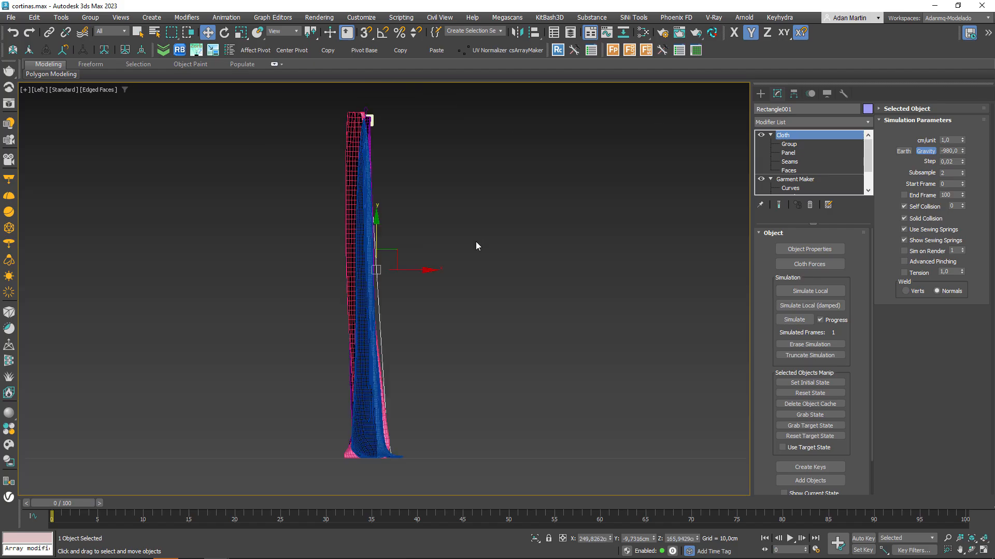
Try the Cloth simulation up to about frame 9, return to frame 0 and reset the simulated cloth.
mouse_move(446, 270)
alt+middle_down()
mouse_move(553, 306)
mouse_move(422, 318)
mouse_move(403, 359)
mouse_move(607, 363)
alt+middle_up()
key(F3)
click(795, 320)
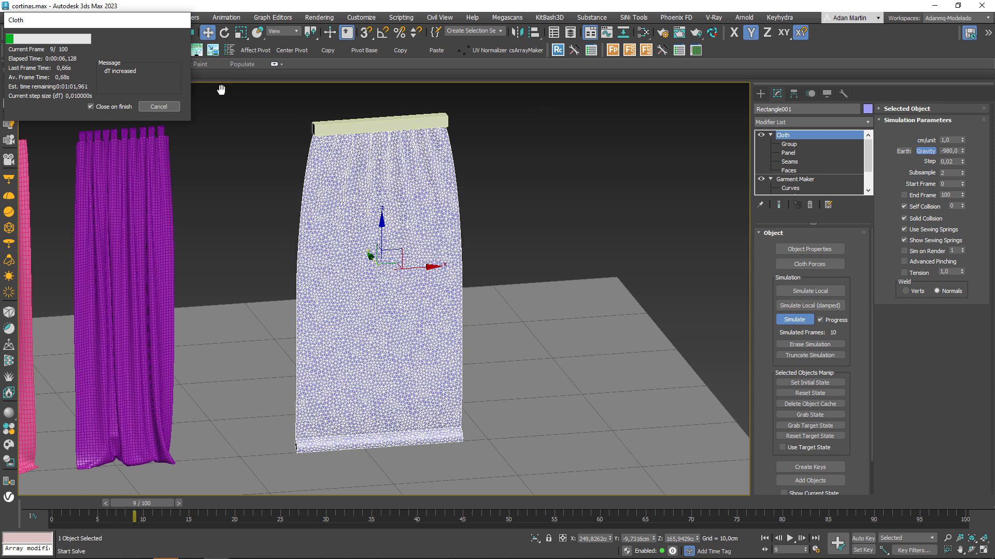
click(159, 107)
drag(159, 505, 68, 502)
alt+middle_drag(557, 334, 442, 334)
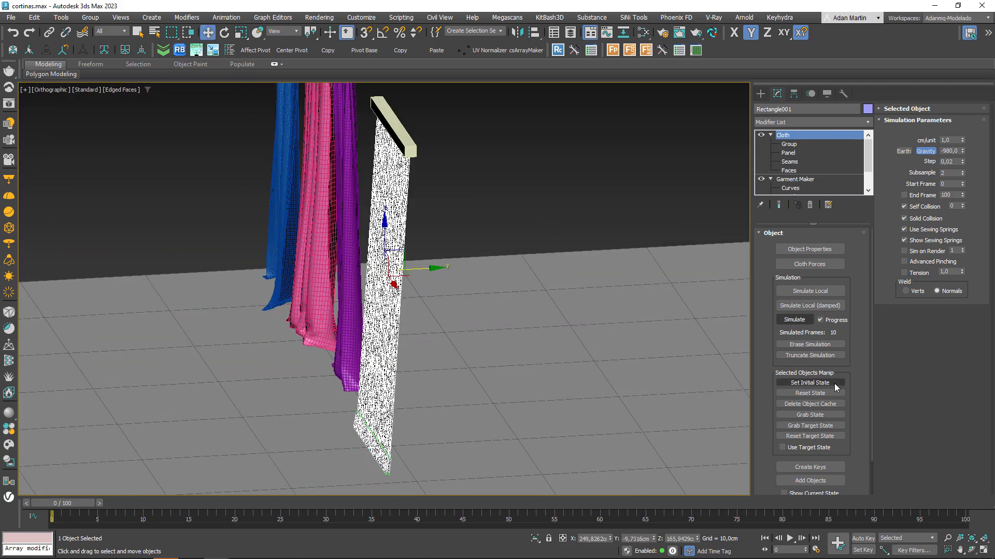
click(813, 396)
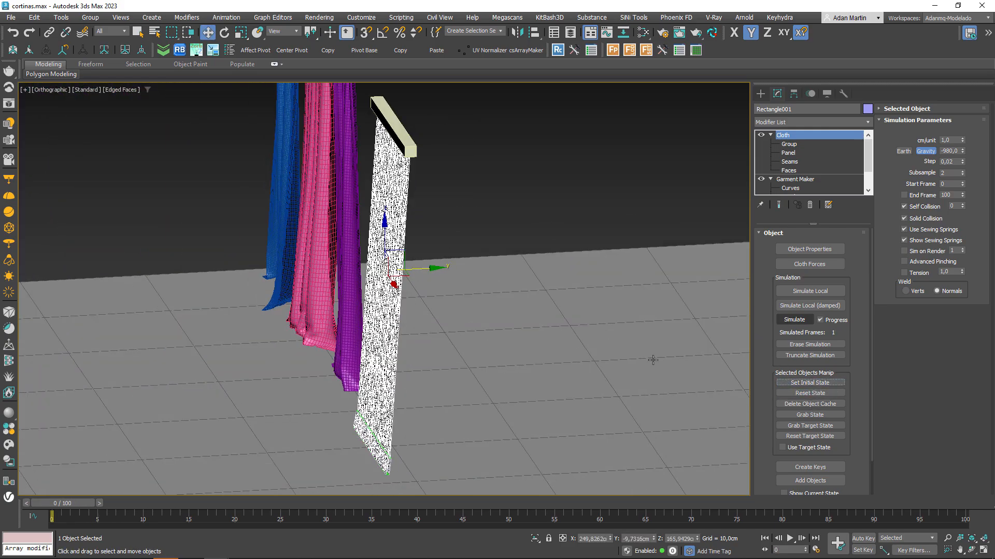
Run the curtain's Cloth simulation from frame 0 and stop it at frame 89.
alt+middle_drag(719, 360, 678, 333)
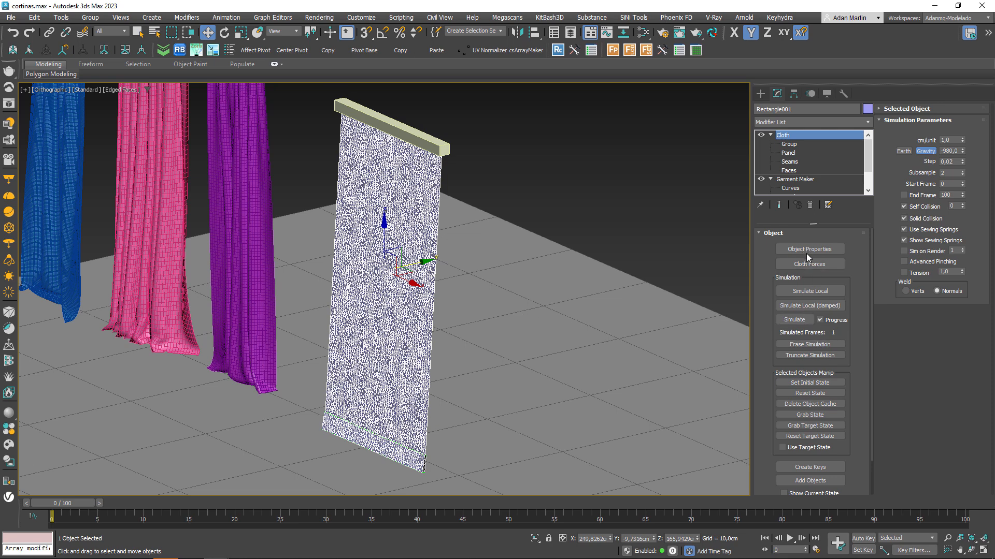
click(802, 322)
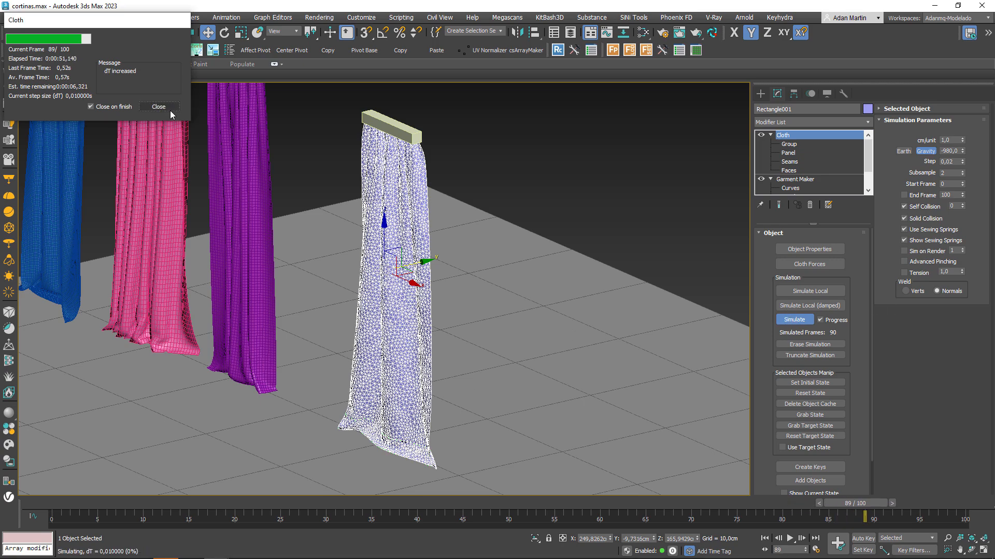
click(170, 110)
Examine the simulated curtain's folded hem and seam up close, with the mesh edges displayed.
scroll(469, 326, up, 2)
middle_drag(456, 335, 423, 337)
click(810, 292)
scroll(414, 426, up, 6)
scroll(254, 347, up, 4)
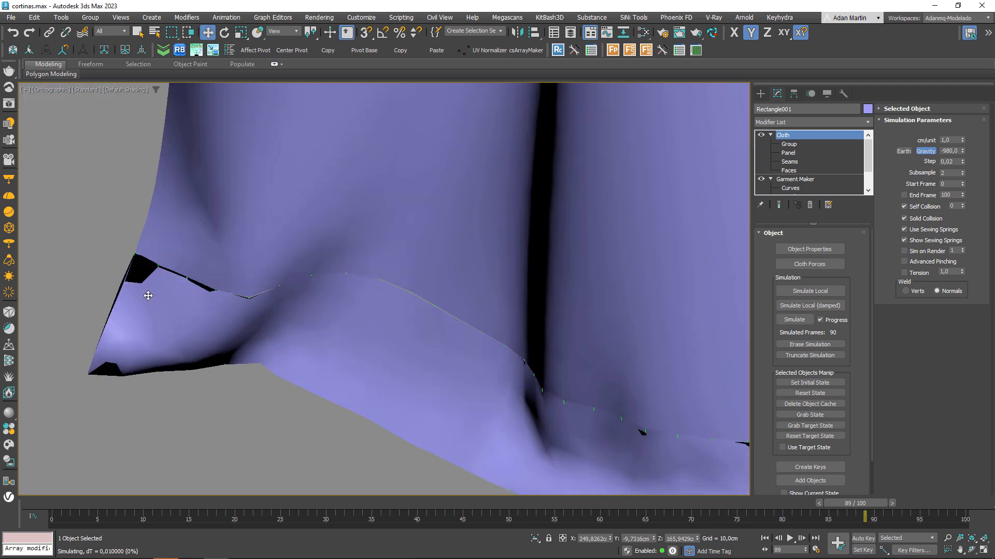
key(F4)
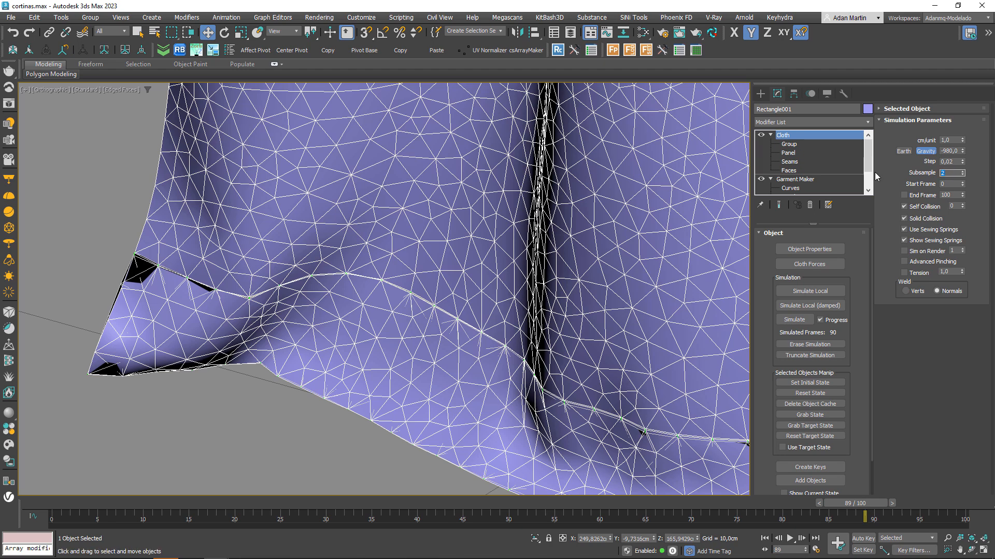
scroll(446, 326, down, 5)
alt+middle_drag(446, 326, 428, 328)
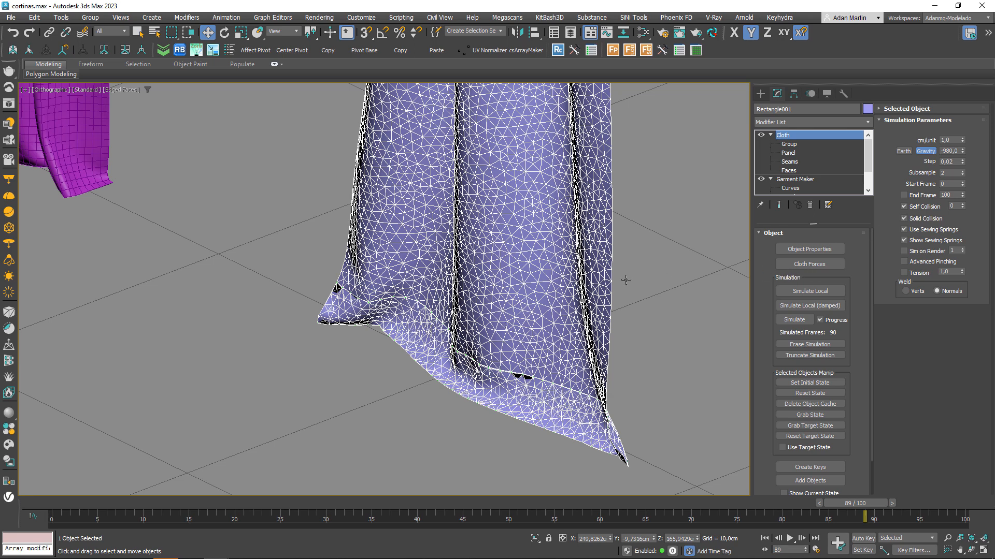
alt+middle_drag(626, 279, 583, 328)
scroll(459, 351, down, 2)
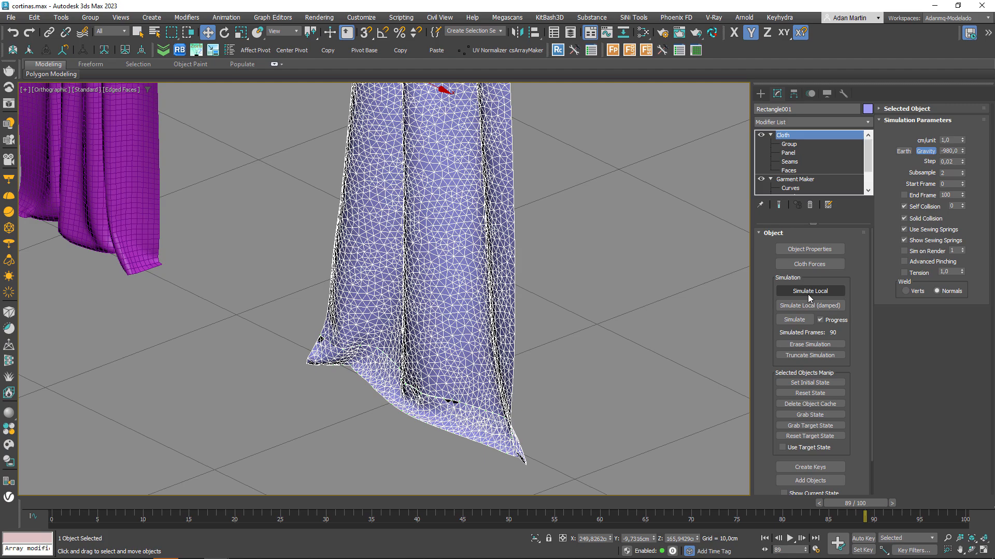
Run Simulate Local on the curtain so its folds and hem settle on the floor, and stop it.
click(809, 292)
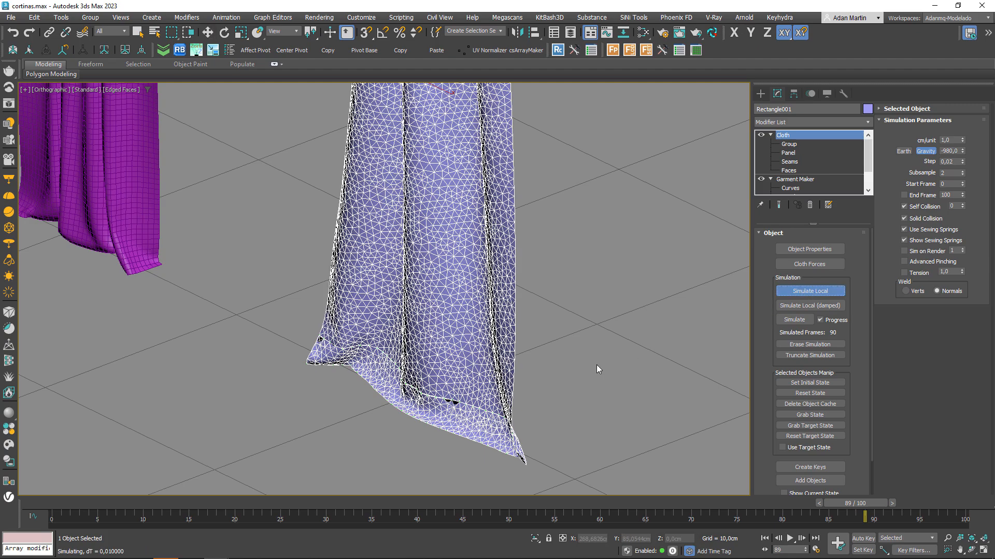
scroll(502, 381, down, 3)
alt+middle_drag(502, 382, 454, 380)
scroll(513, 364, up, 4)
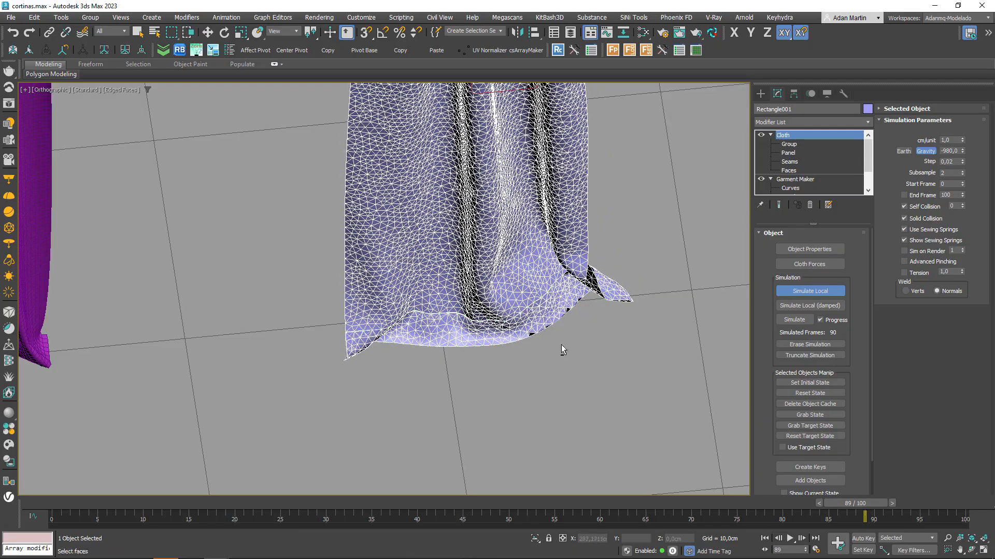
alt+middle_drag(562, 349, 504, 306)
scroll(503, 307, down, 3)
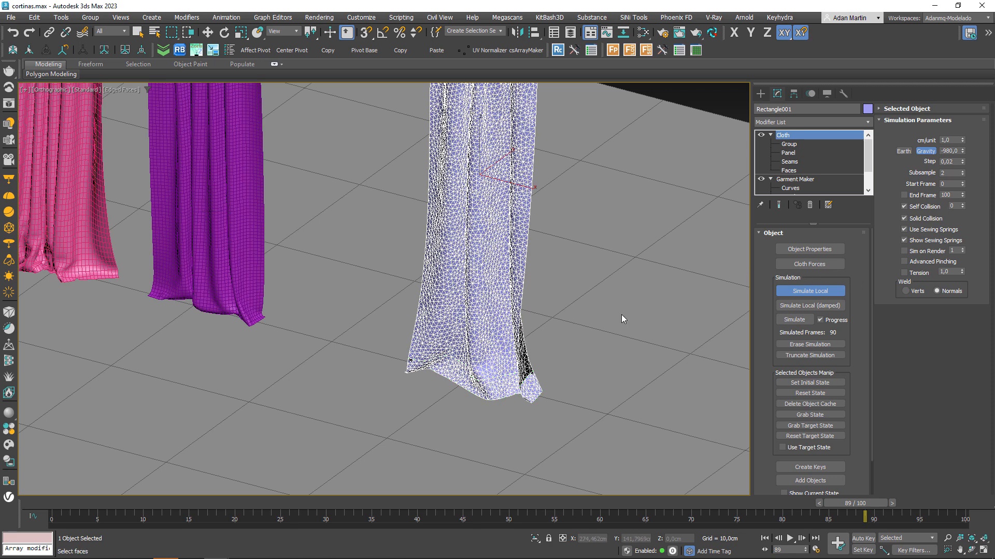
click(800, 293)
key(w)
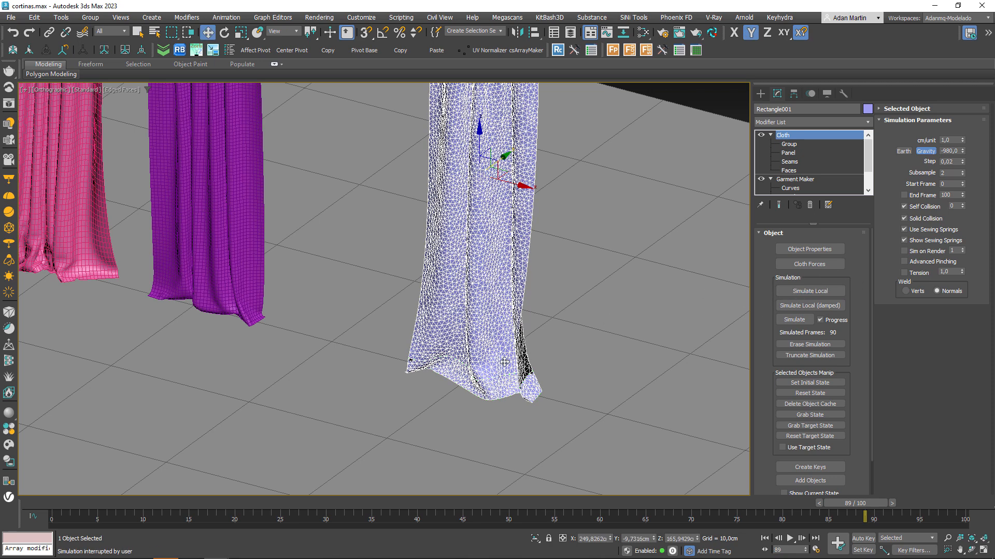
Examine the settled curtain and its hem beside the other curtains, comparing them without mesh edges.
click(583, 353)
key(F4)
scroll(582, 353, down, 5)
alt+middle_drag(583, 353, 546, 335)
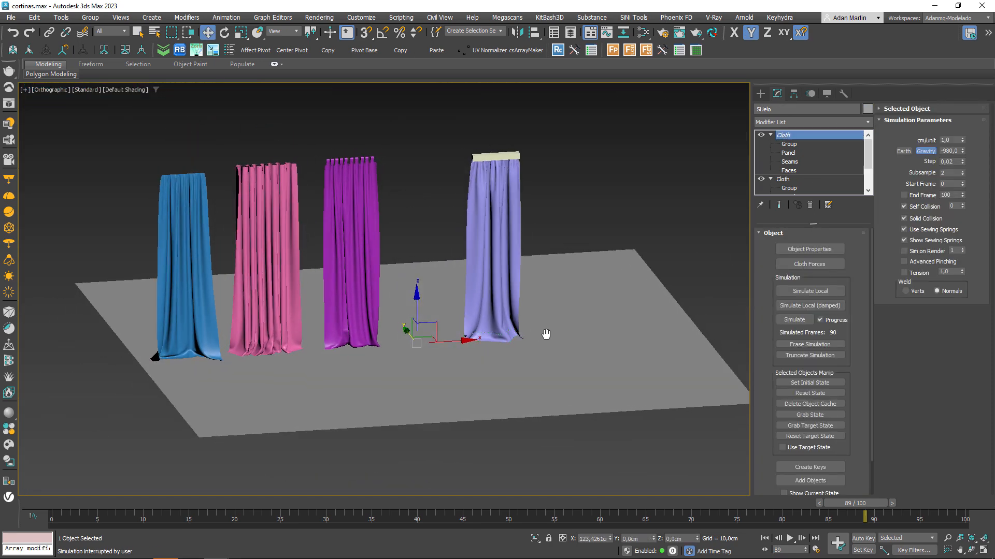
scroll(500, 348, up, 5)
scroll(498, 342, up, 5)
key(F4)
key(F4)
scroll(490, 385, down, 5)
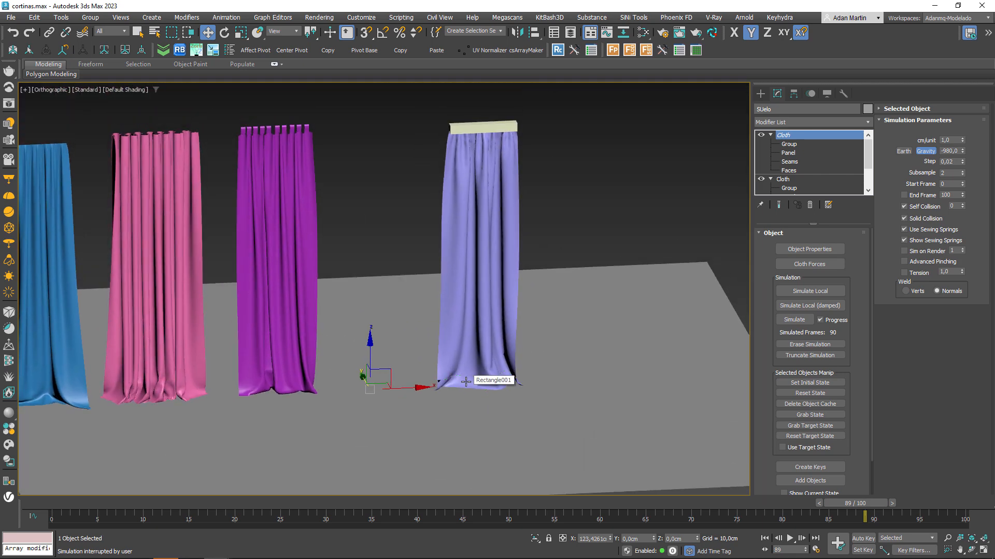
Add an Edit Poly modifier above Relax on the purple curtain.
scroll(297, 365, up, 6)
click(242, 395)
key(F4)
middle_drag(291, 398, 583, 285)
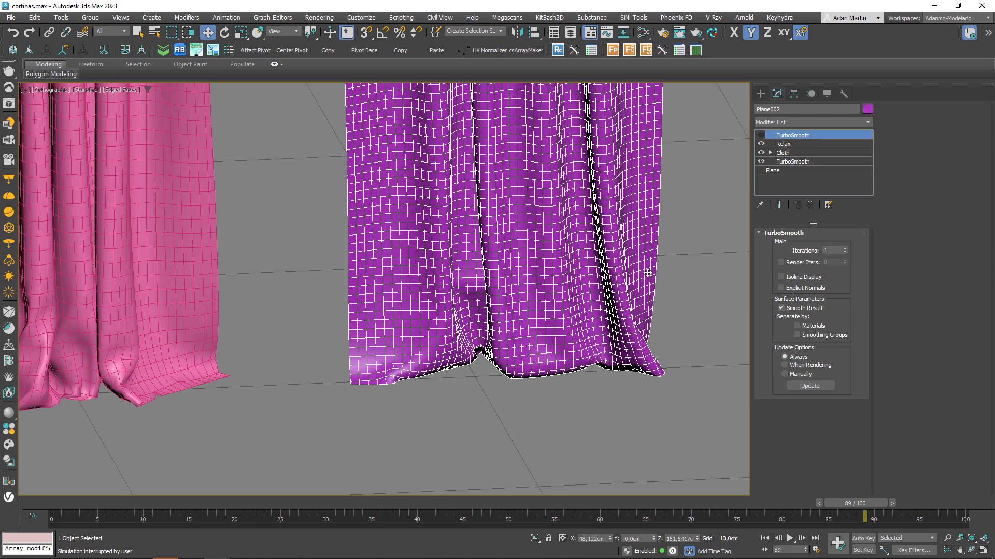
click(787, 144)
click(800, 120)
key(e)
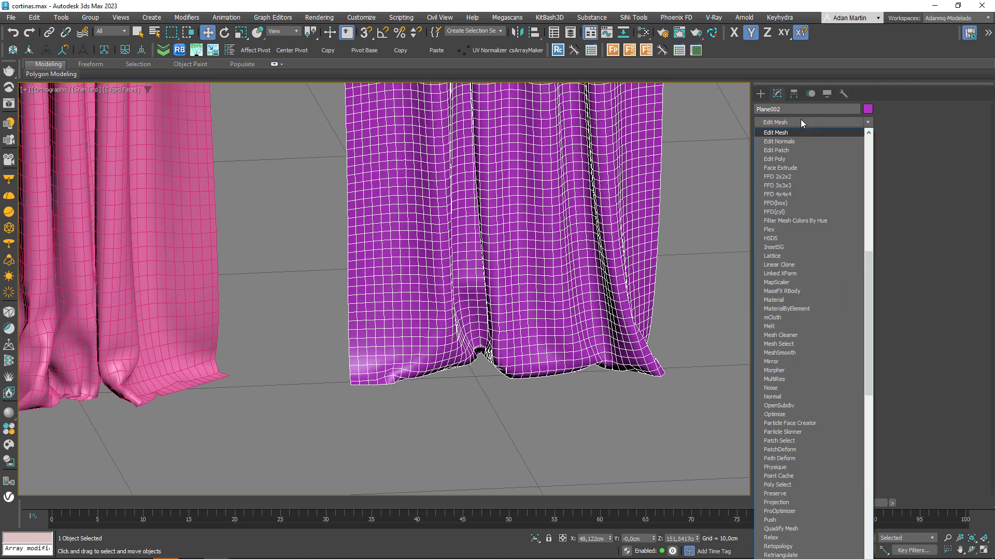
key(e)
key(e)
key(e)
key(Return)
scroll(564, 350, up, 2)
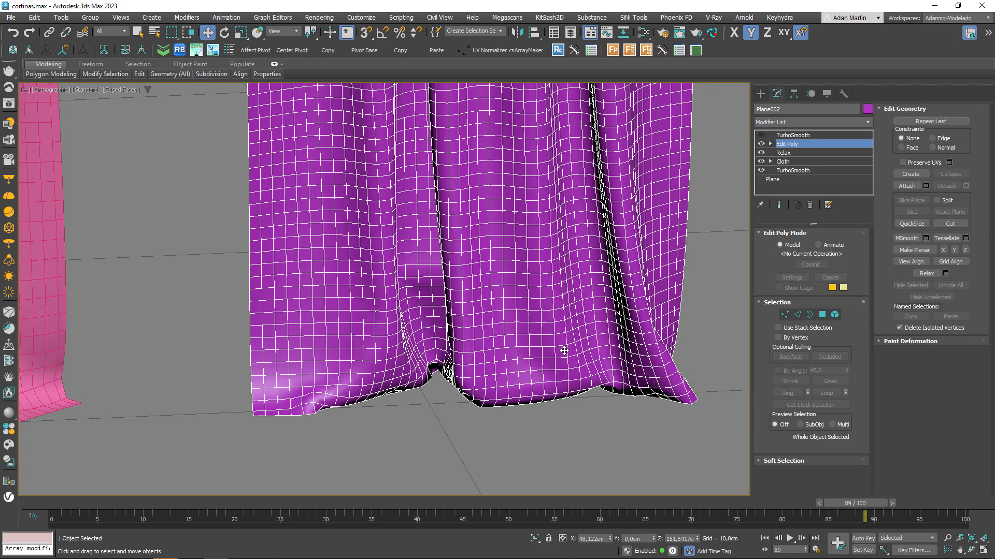
Extrude the horizontal edge loop near the purple curtain's bottom by -0,2283 cm with a width of 0,1142 cm.
key(2)
double_click(523, 344)
scroll(503, 354, up, 4)
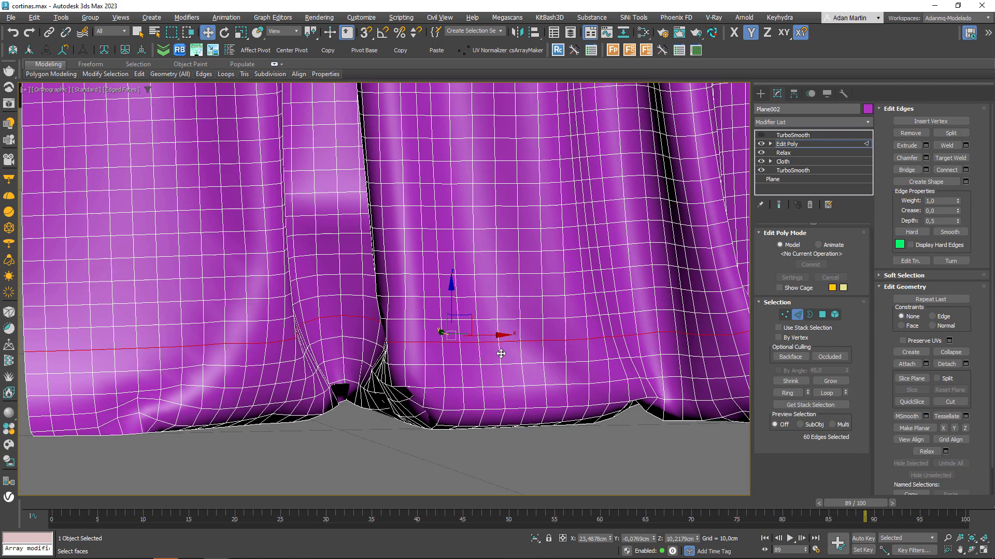
alt+middle_drag(503, 354, 456, 350)
right_click(451, 348)
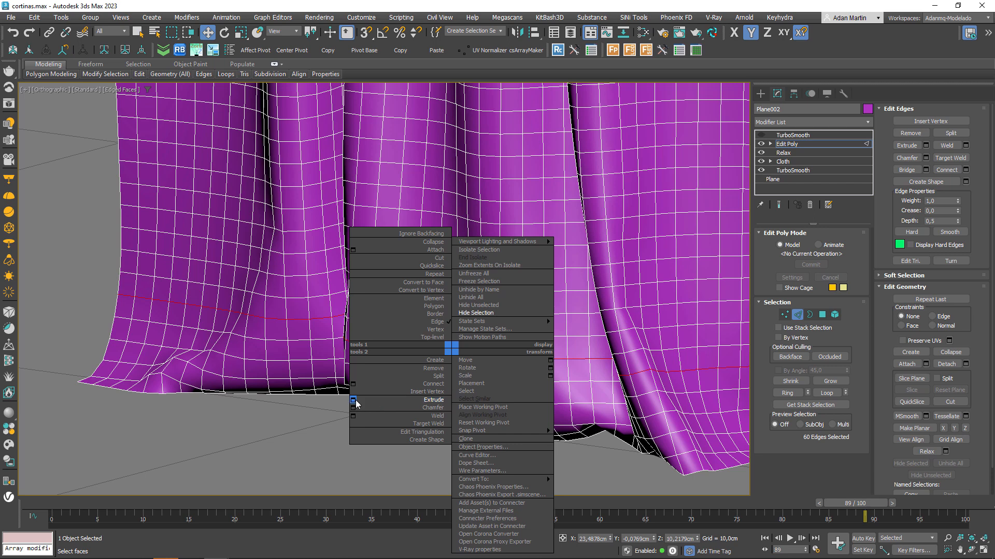
click(377, 403)
middle_drag(377, 402, 400, 379)
scroll(400, 379, up, 5)
drag(391, 295, 389, 319)
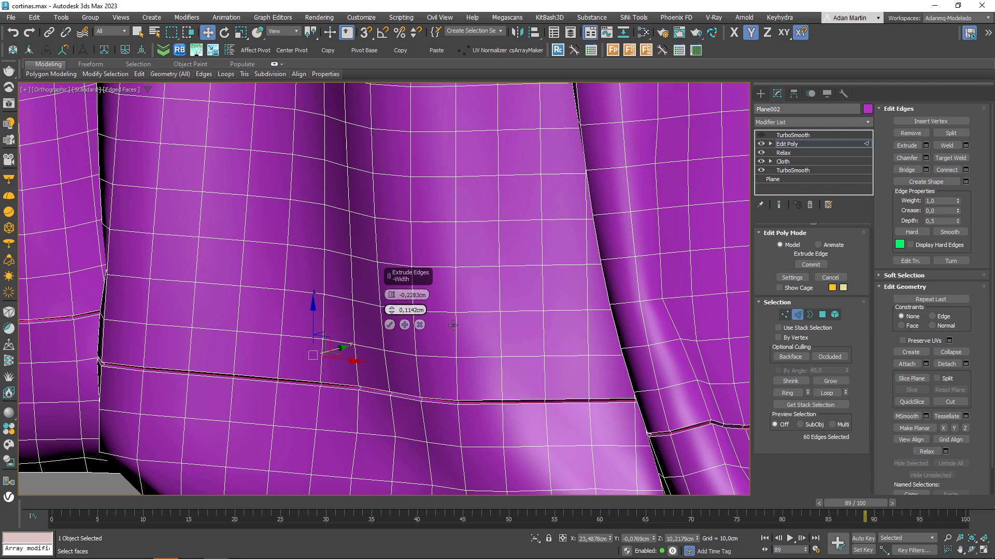
click(389, 324)
Enable the purple curtain's top TurboSmooth and check the extruded hem groove without mesh edges.
click(808, 136)
click(761, 135)
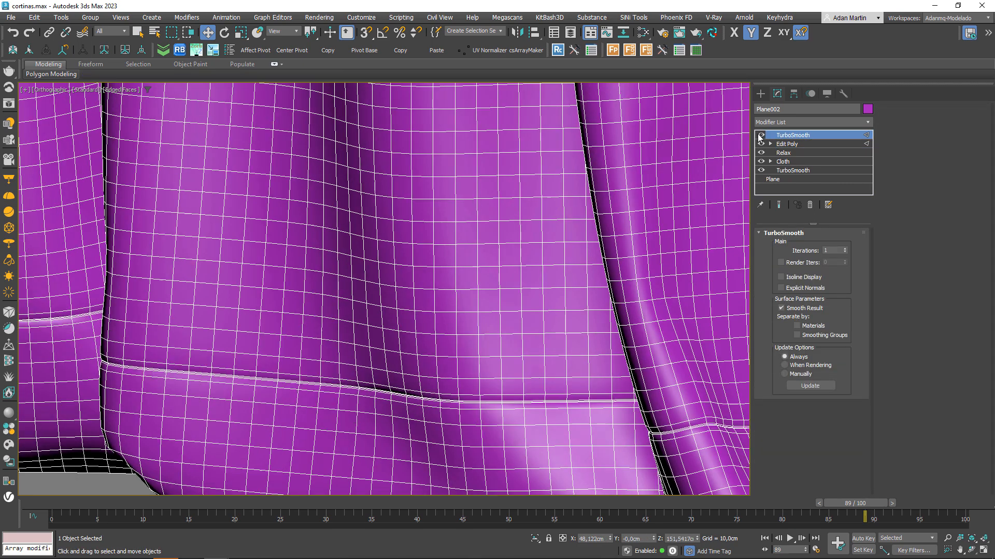
key(F3)
key(F3)
key(F4)
scroll(522, 284, down, 5)
scroll(513, 326, down, 4)
alt+middle_drag(511, 328, 550, 336)
middle_drag(550, 335, 524, 391)
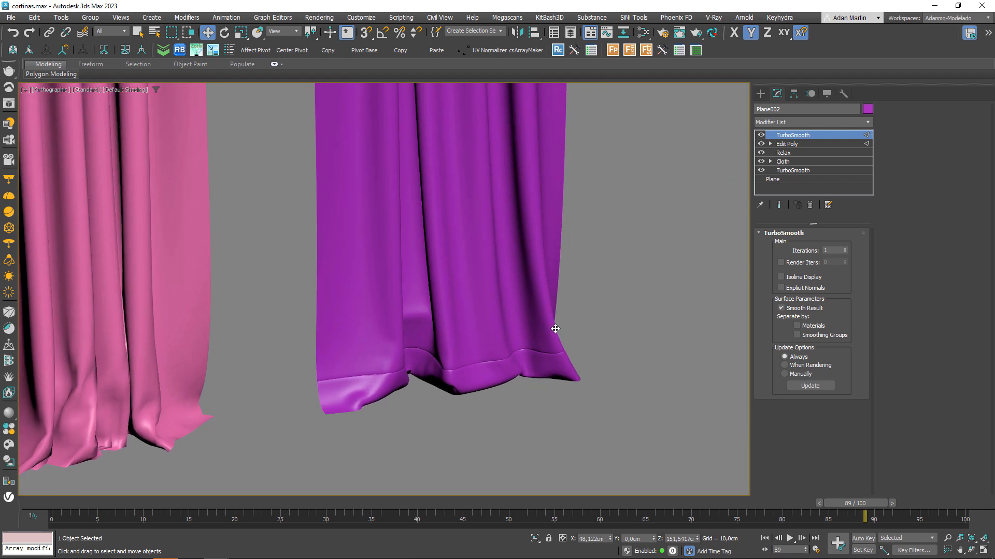
Delete the top TurboSmooth and the Edit Poly modifier from the purple curtain.
click(810, 205)
click(810, 206)
scroll(627, 278, down, 4)
middle_drag(627, 279, 543, 394)
scroll(543, 394, down, 6)
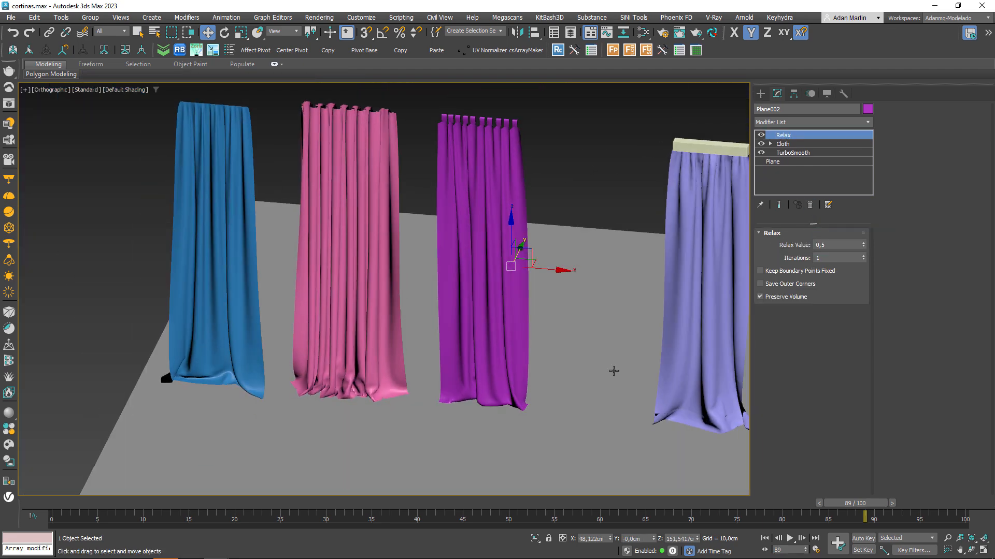